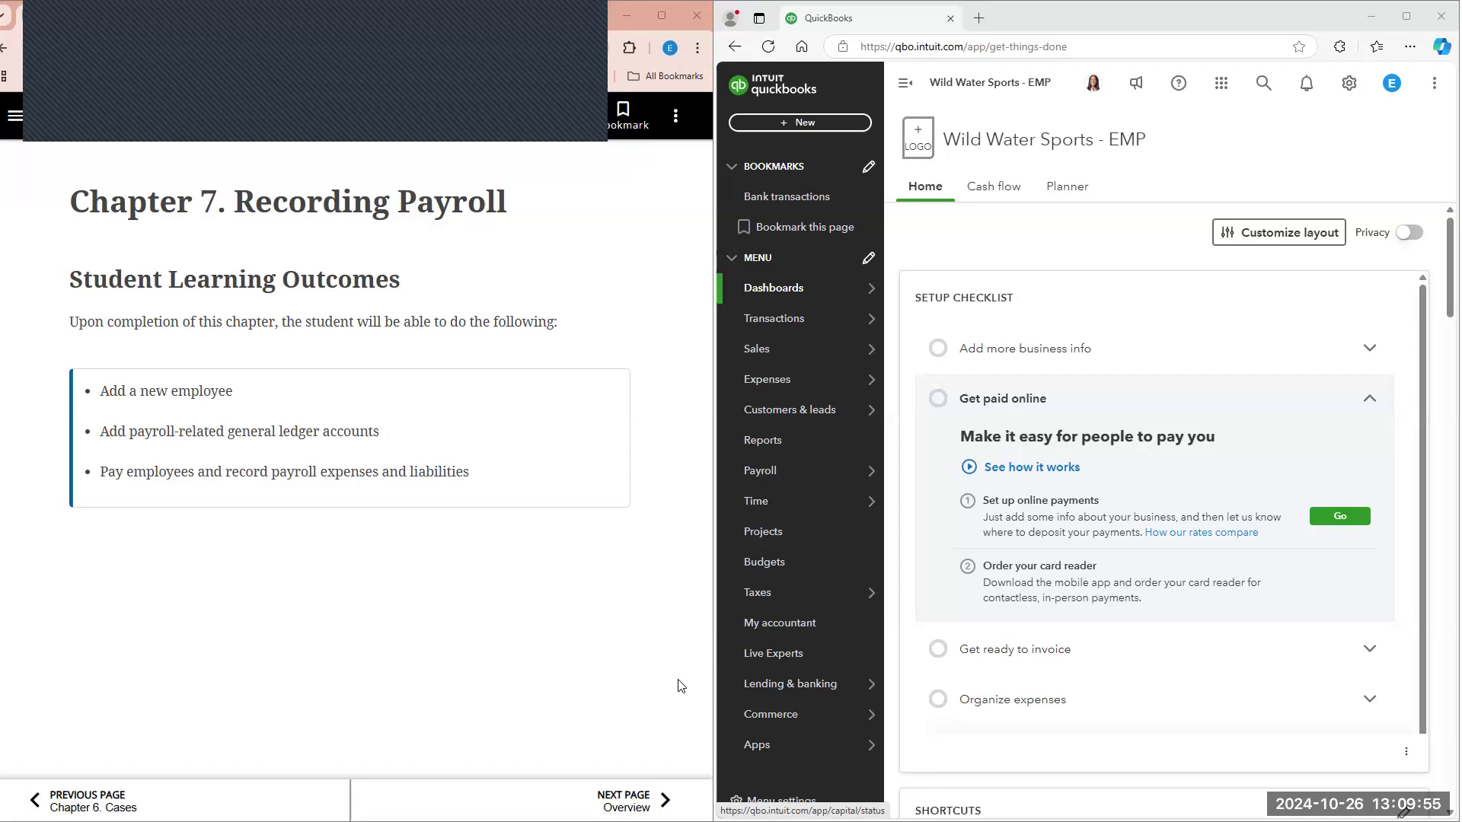
Step: Advance the textbook to the Overview page and read the trial balance verification instructions with Figure 7.1
click(660, 796)
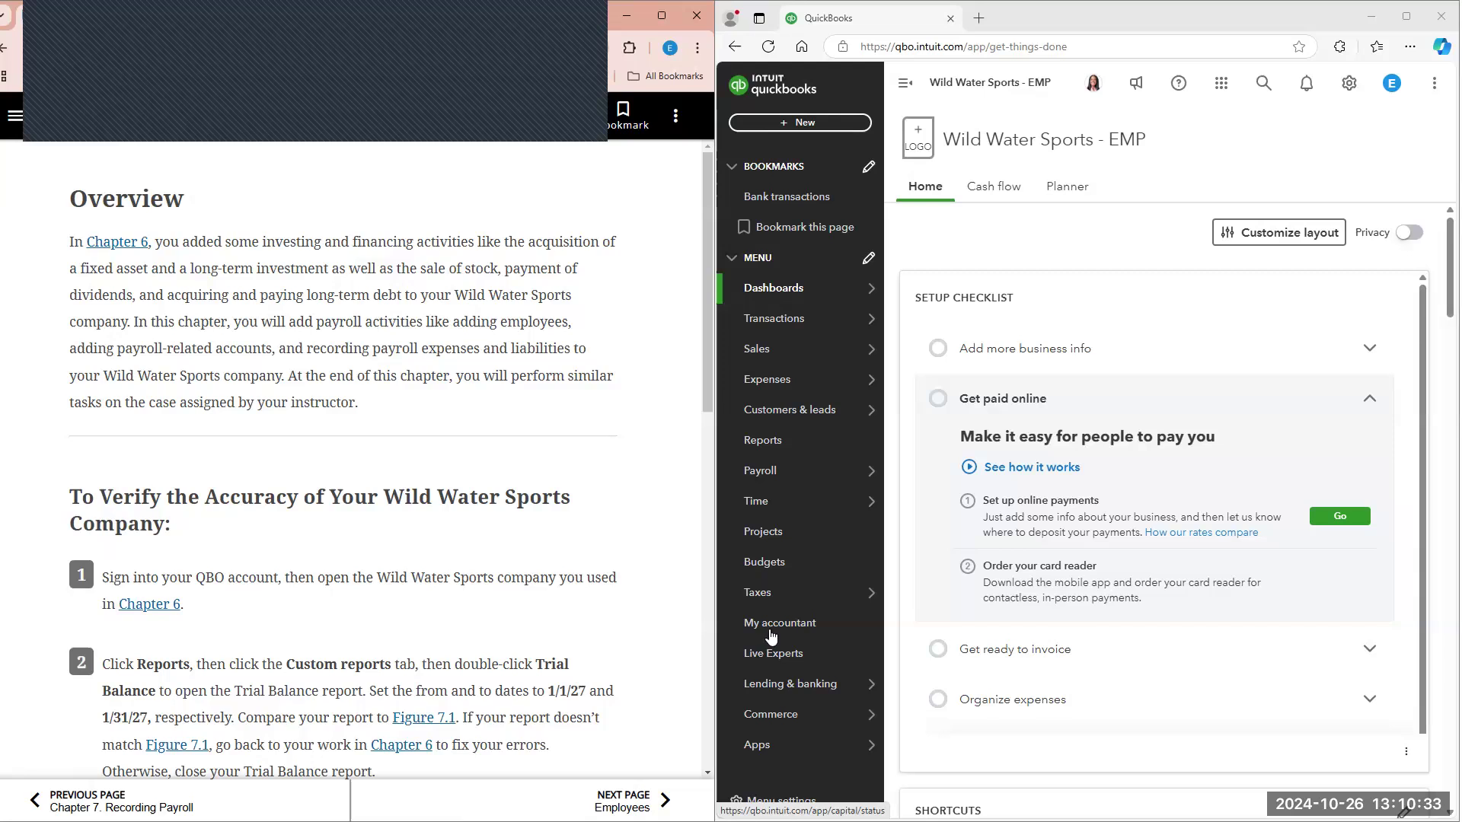
scroll(617, 647, down, 2)
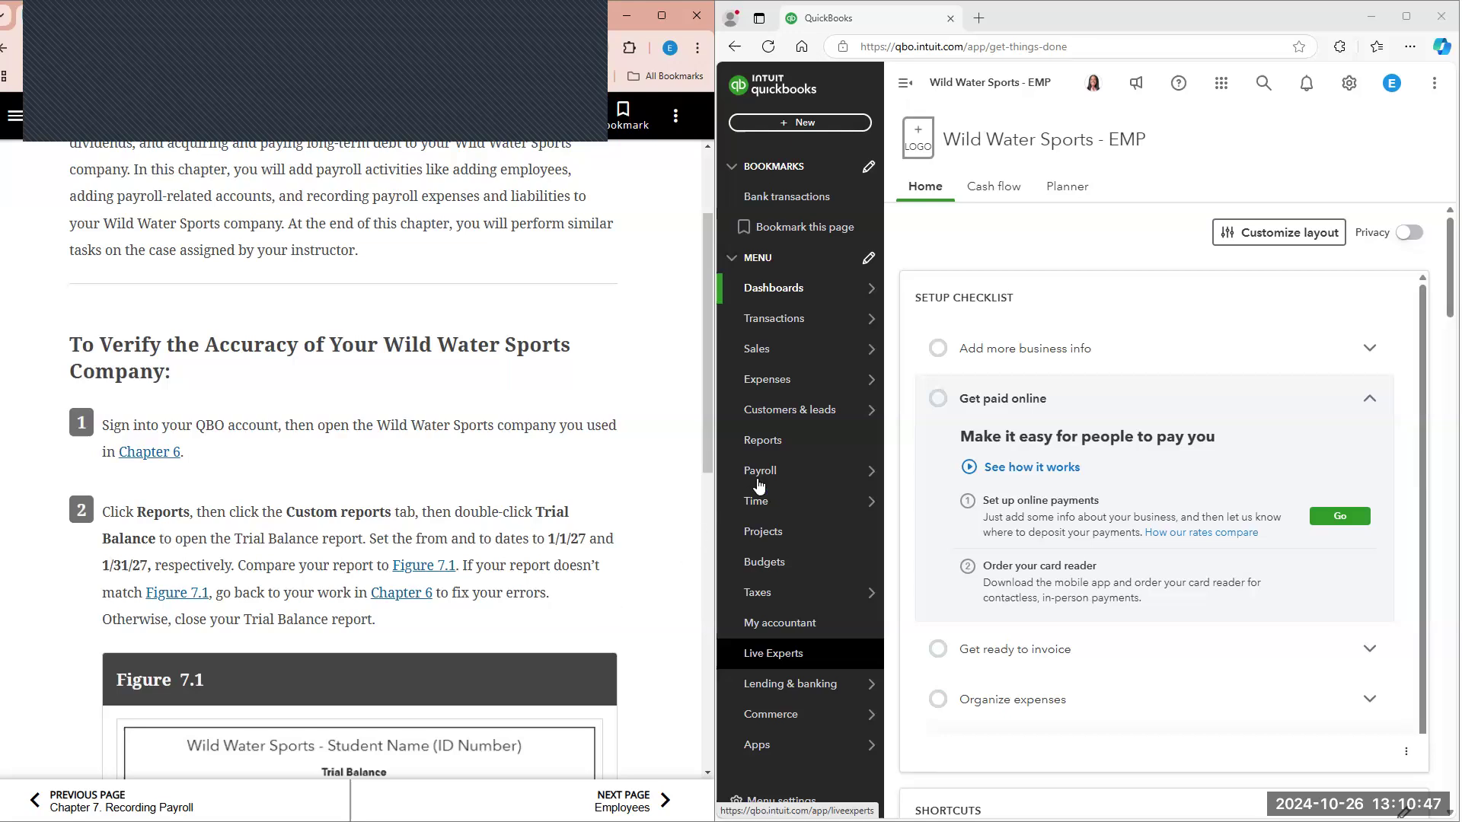
scroll(440, 505, down, 3)
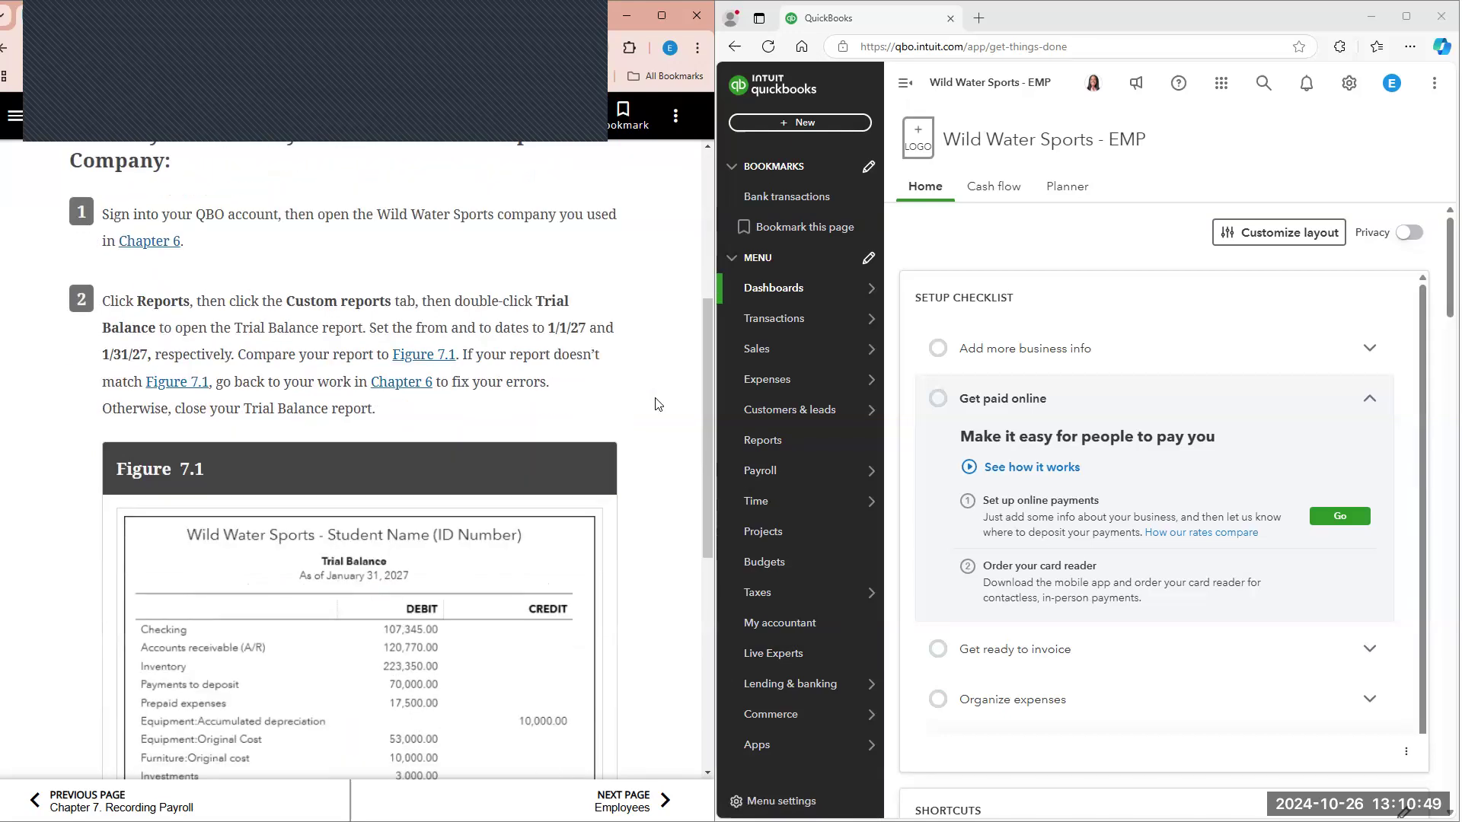
scroll(662, 392, down, 1)
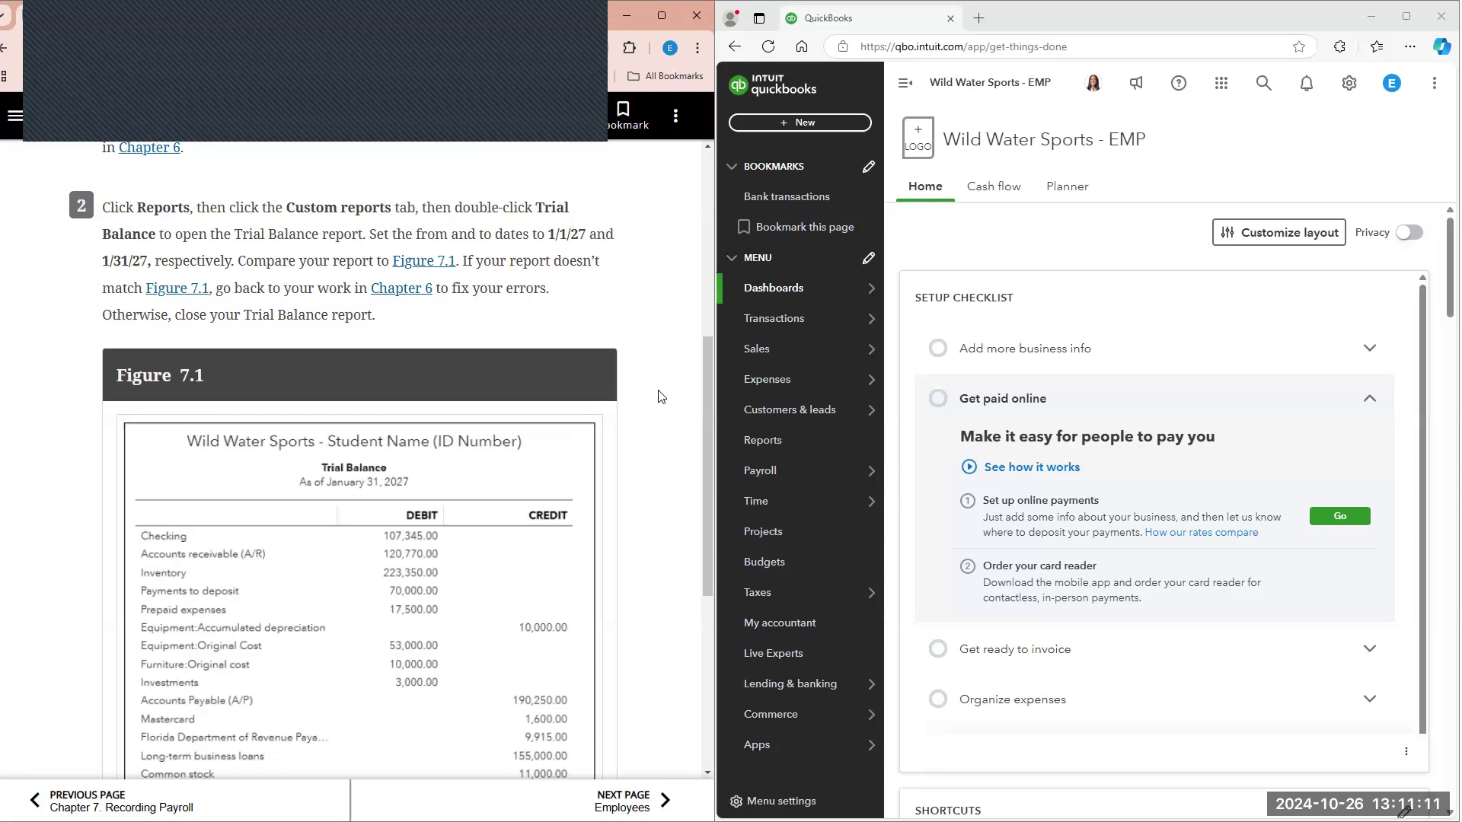
Step: Open the saved Trial Balance report from the company's custom reports
mouse_move(846, 472)
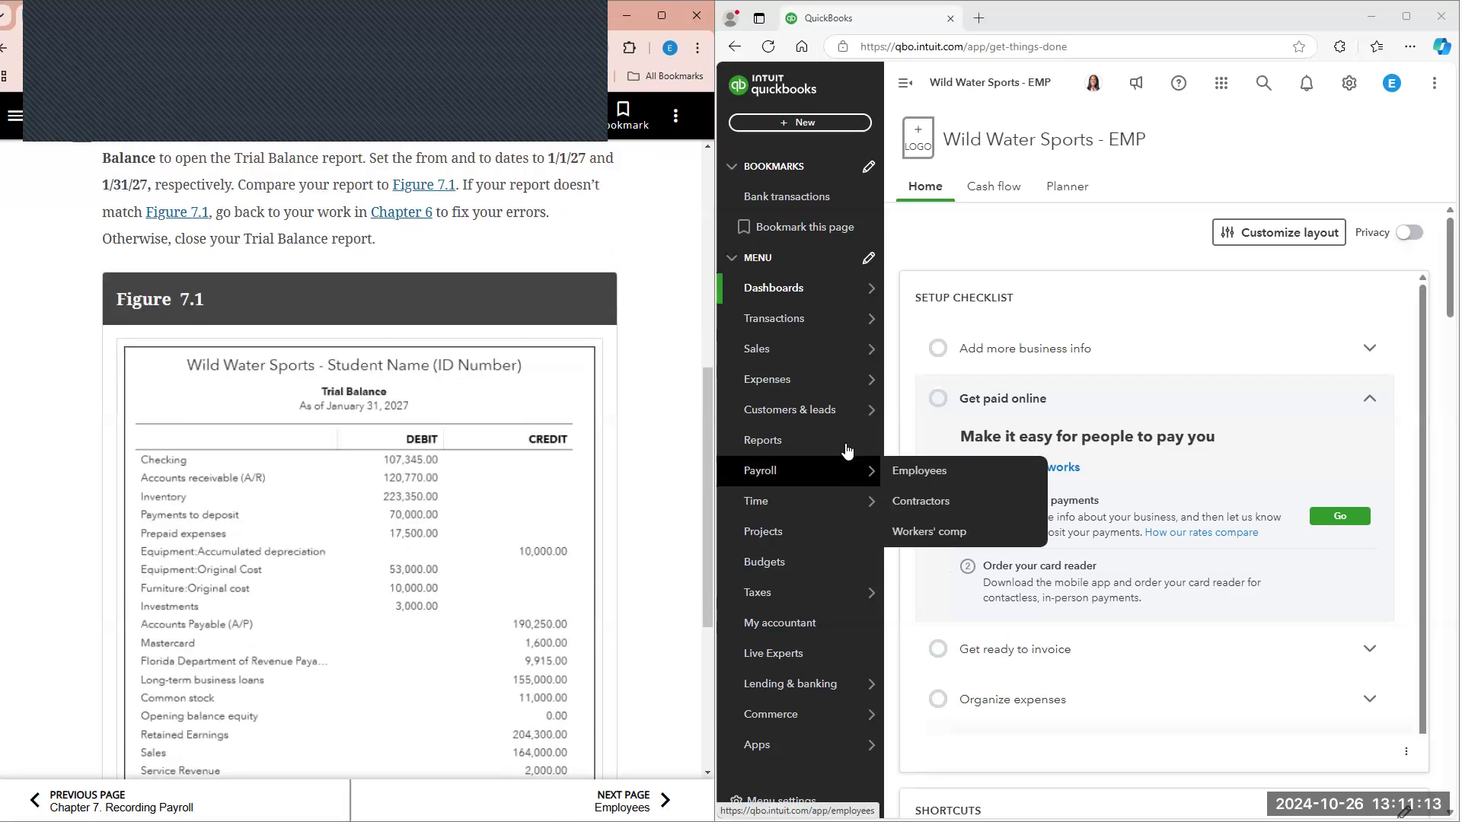
click(843, 445)
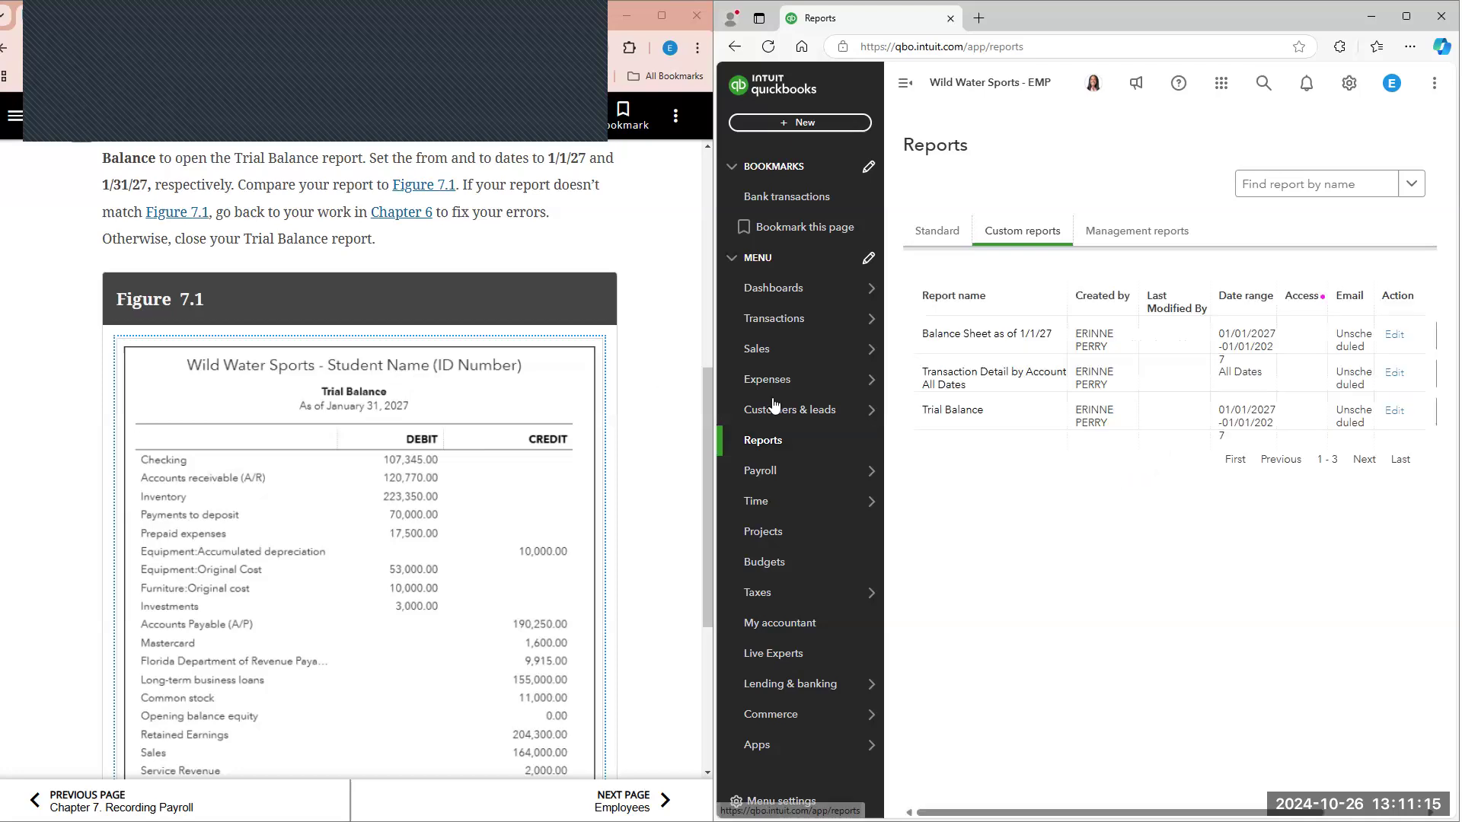
scroll(659, 394, up, 1)
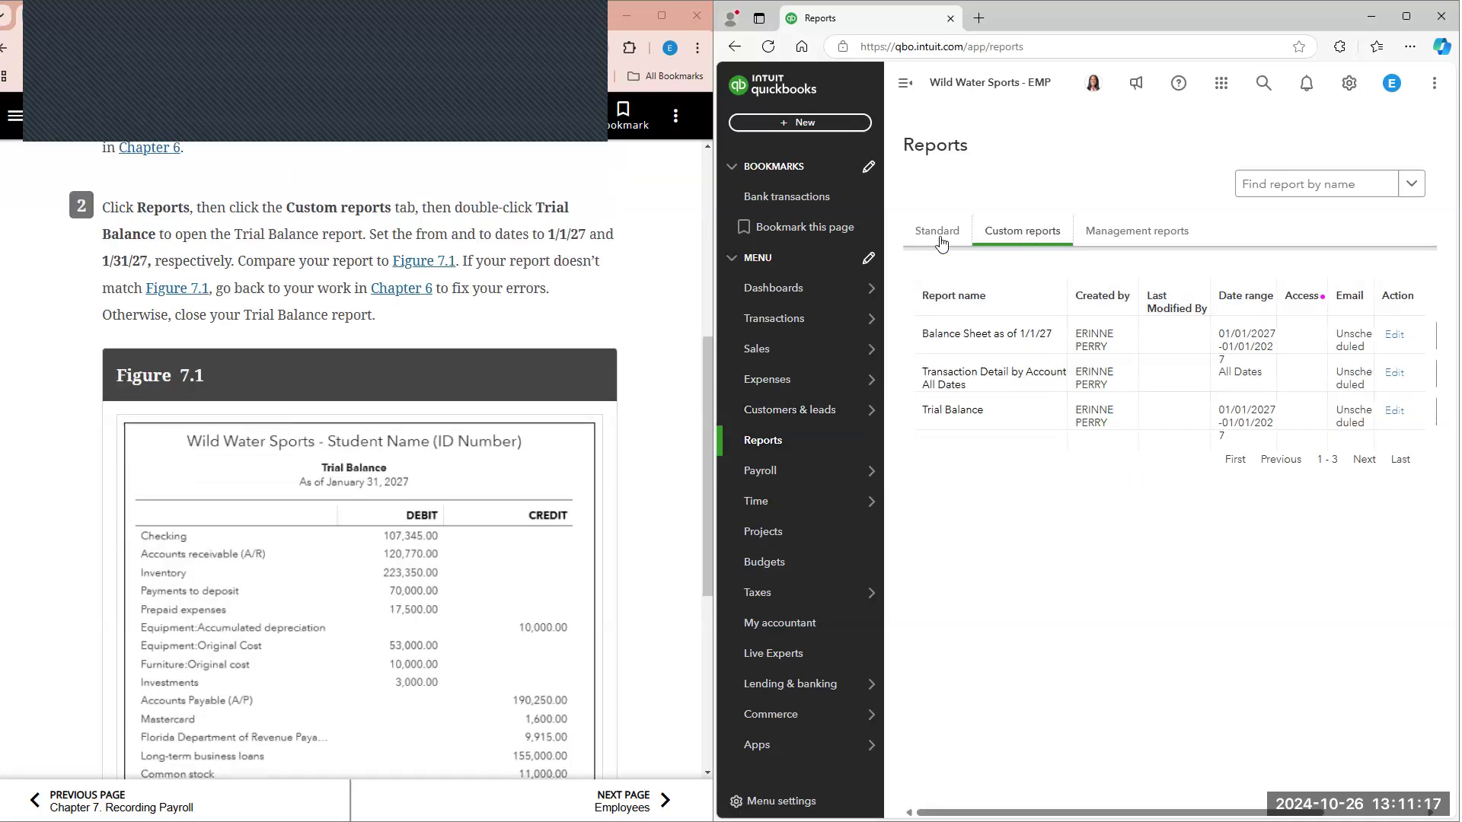
click(942, 242)
click(1040, 237)
click(955, 411)
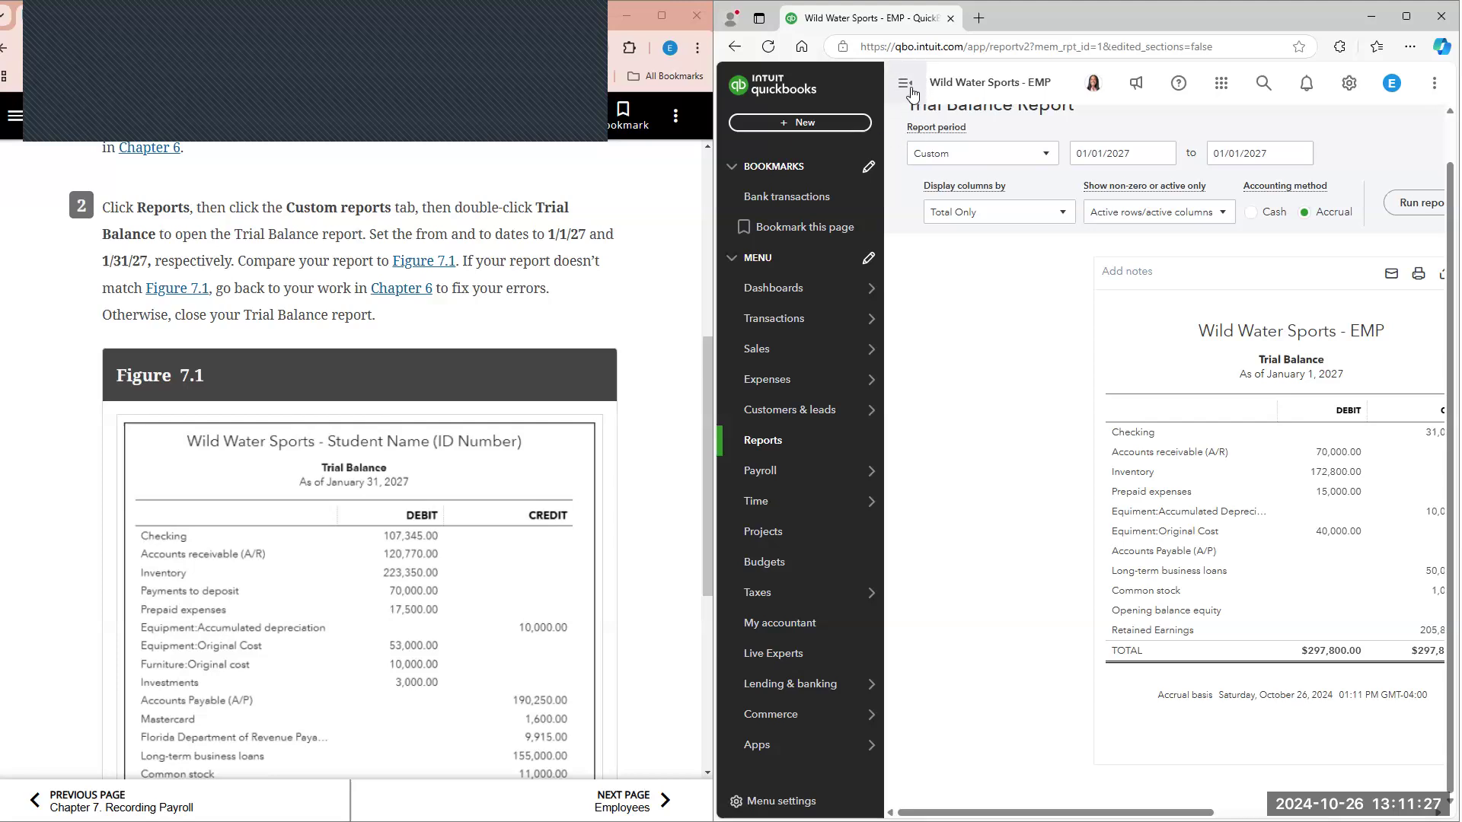
Step: Set the Trial Balance report's end date to 01/31/2027 and run the report
click(911, 90)
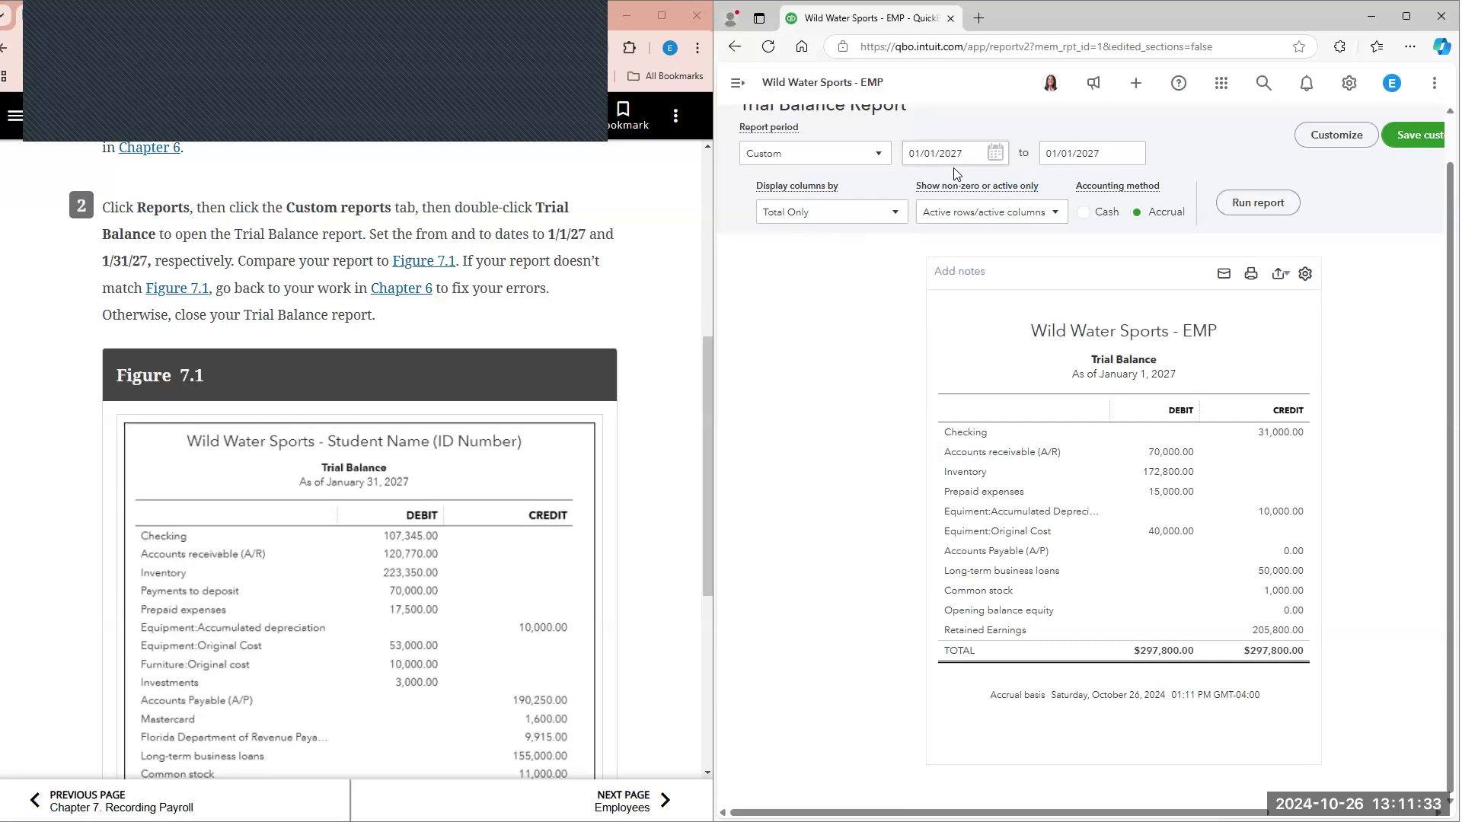
click(1141, 156)
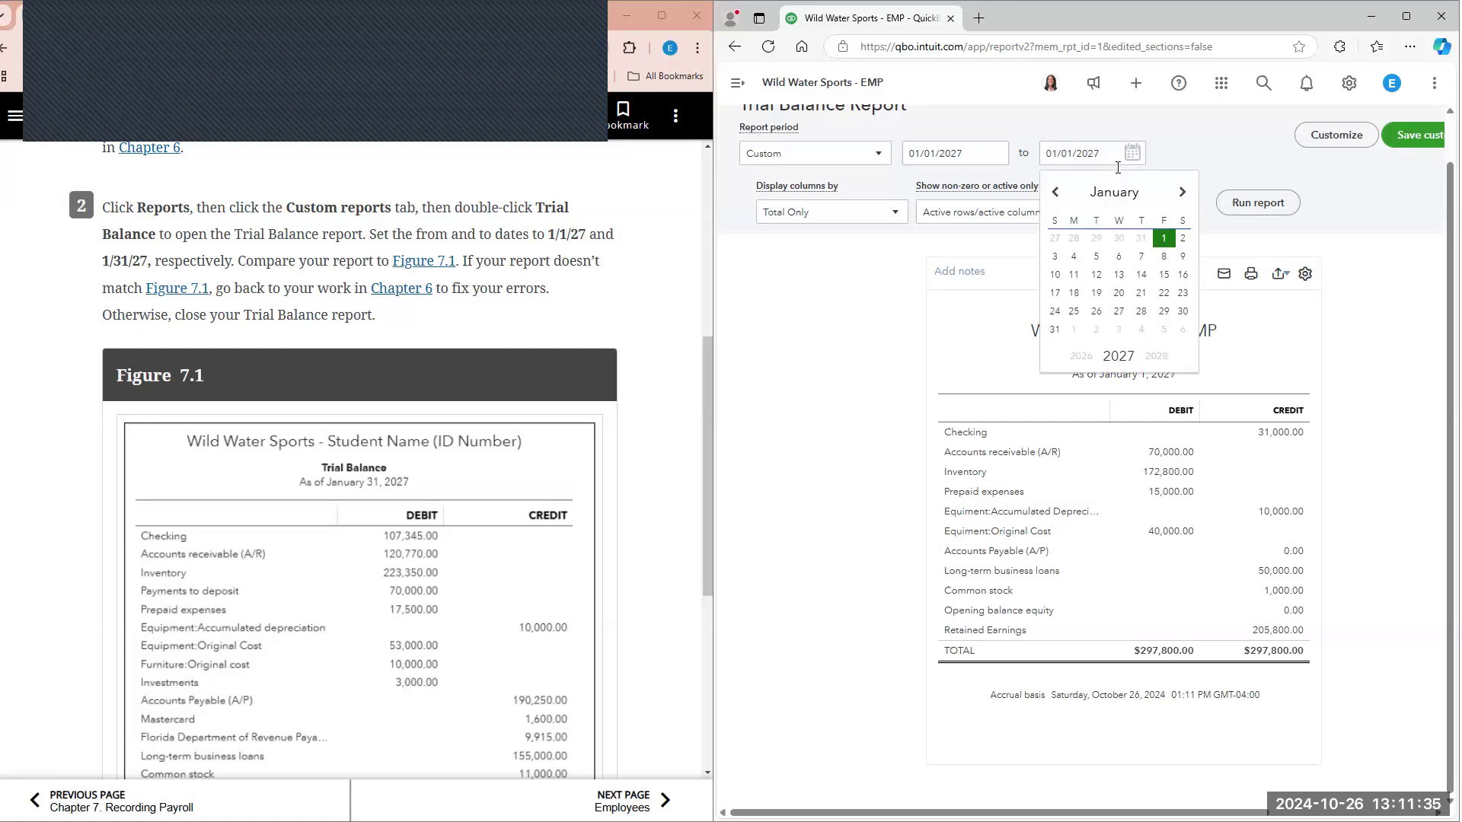
click(1283, 206)
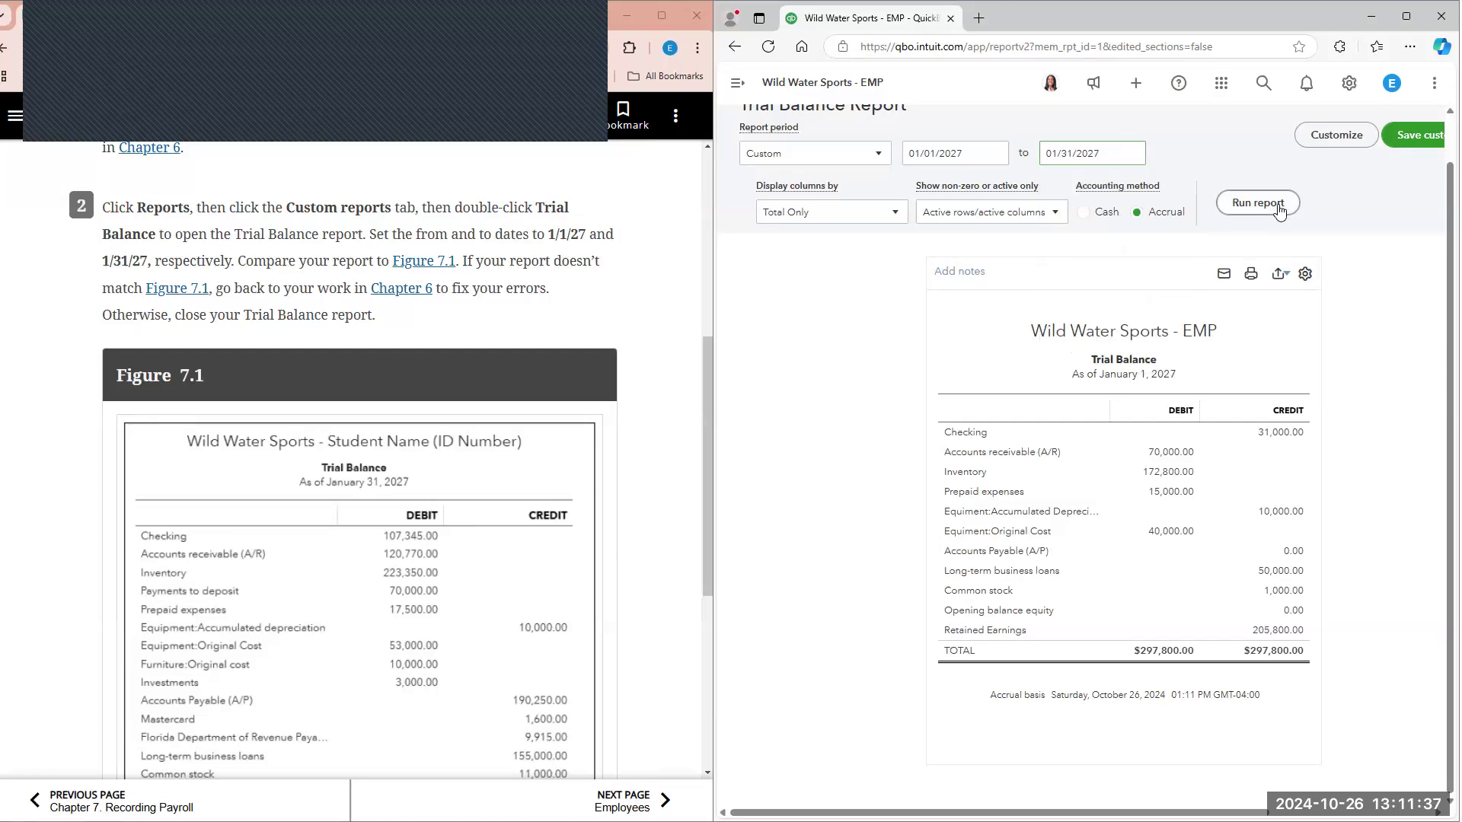
Step: Compare the January 2027 Trial Balance accounts and totals with the textbook's Figure 7.1
scroll(629, 485, down, 4)
scroll(629, 485, down, 1)
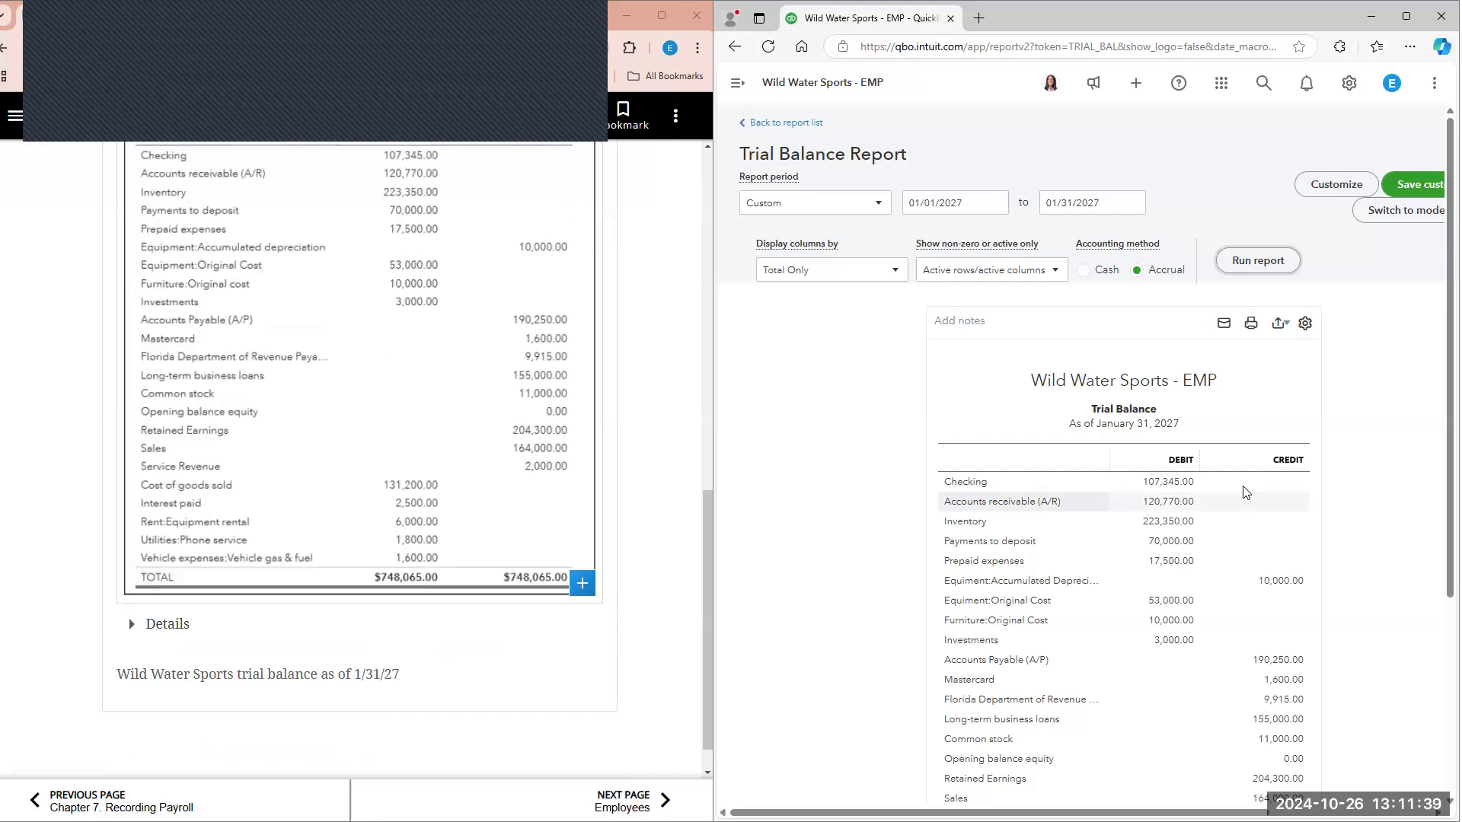
scroll(1244, 489, down, 4)
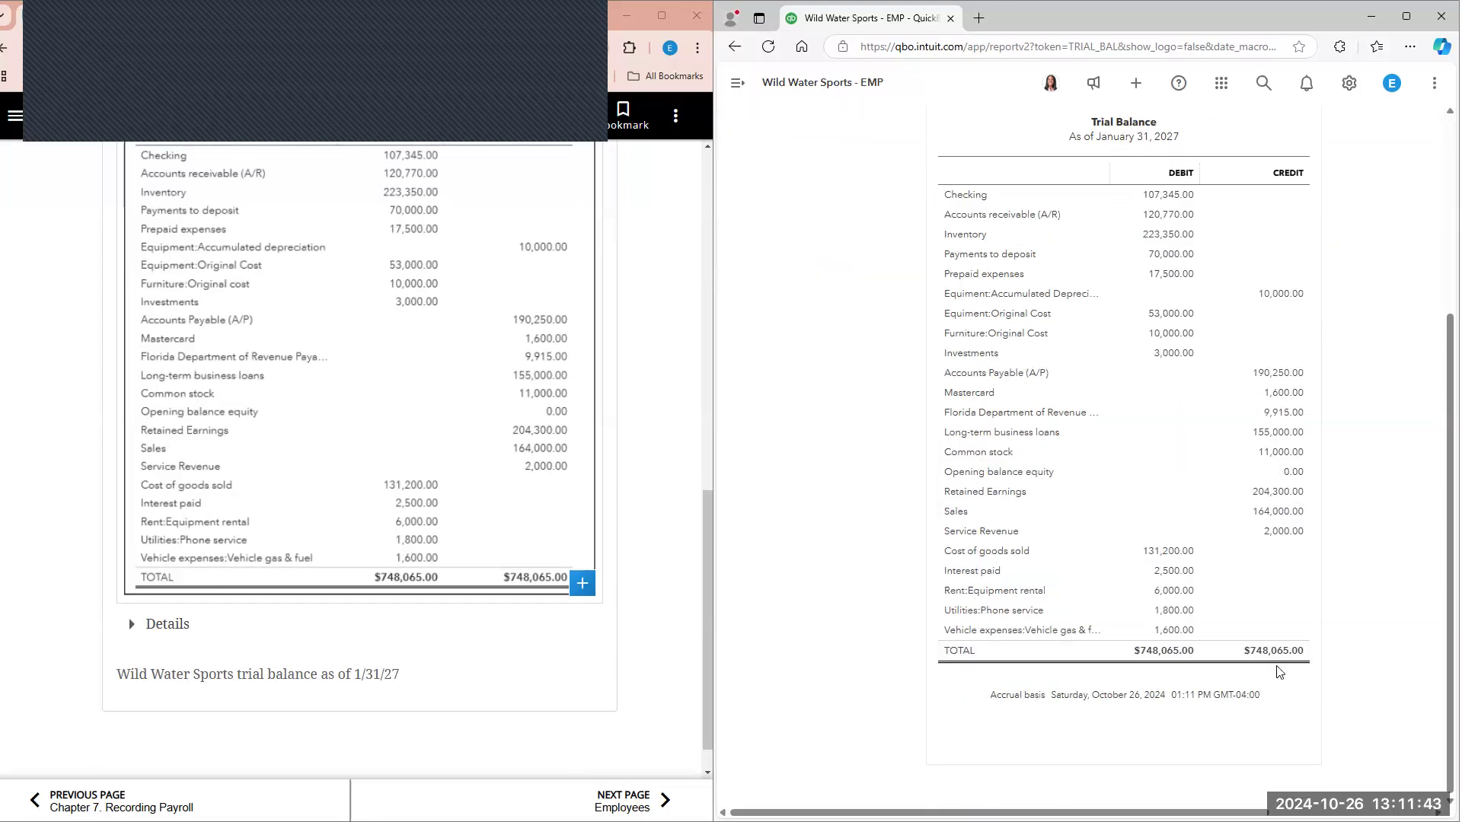
scroll(479, 509, up, 2)
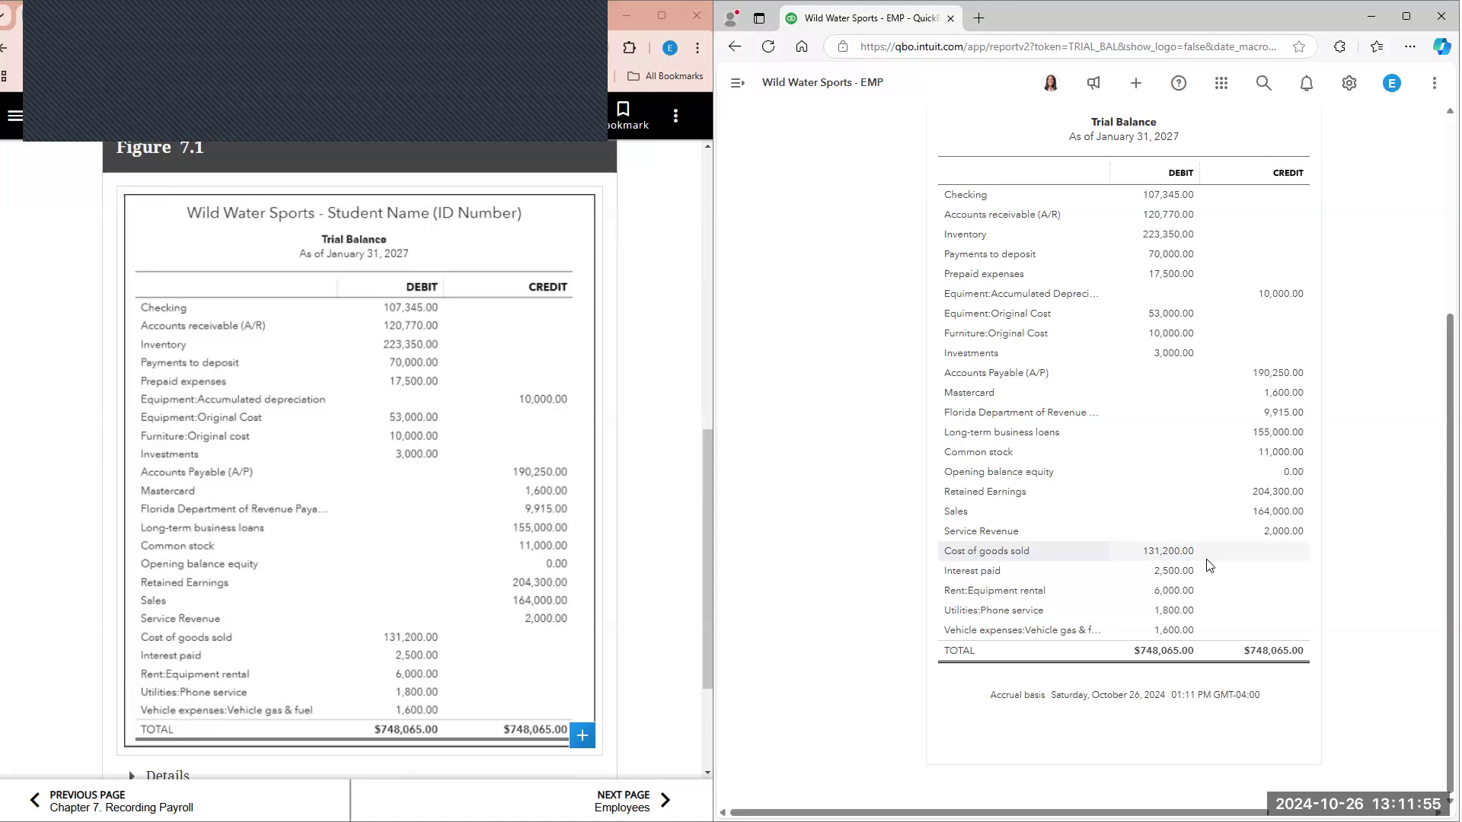
Step: Examine the transactions behind the Checking balance, including the far columns, and return to the Trial Balance summary
click(1162, 196)
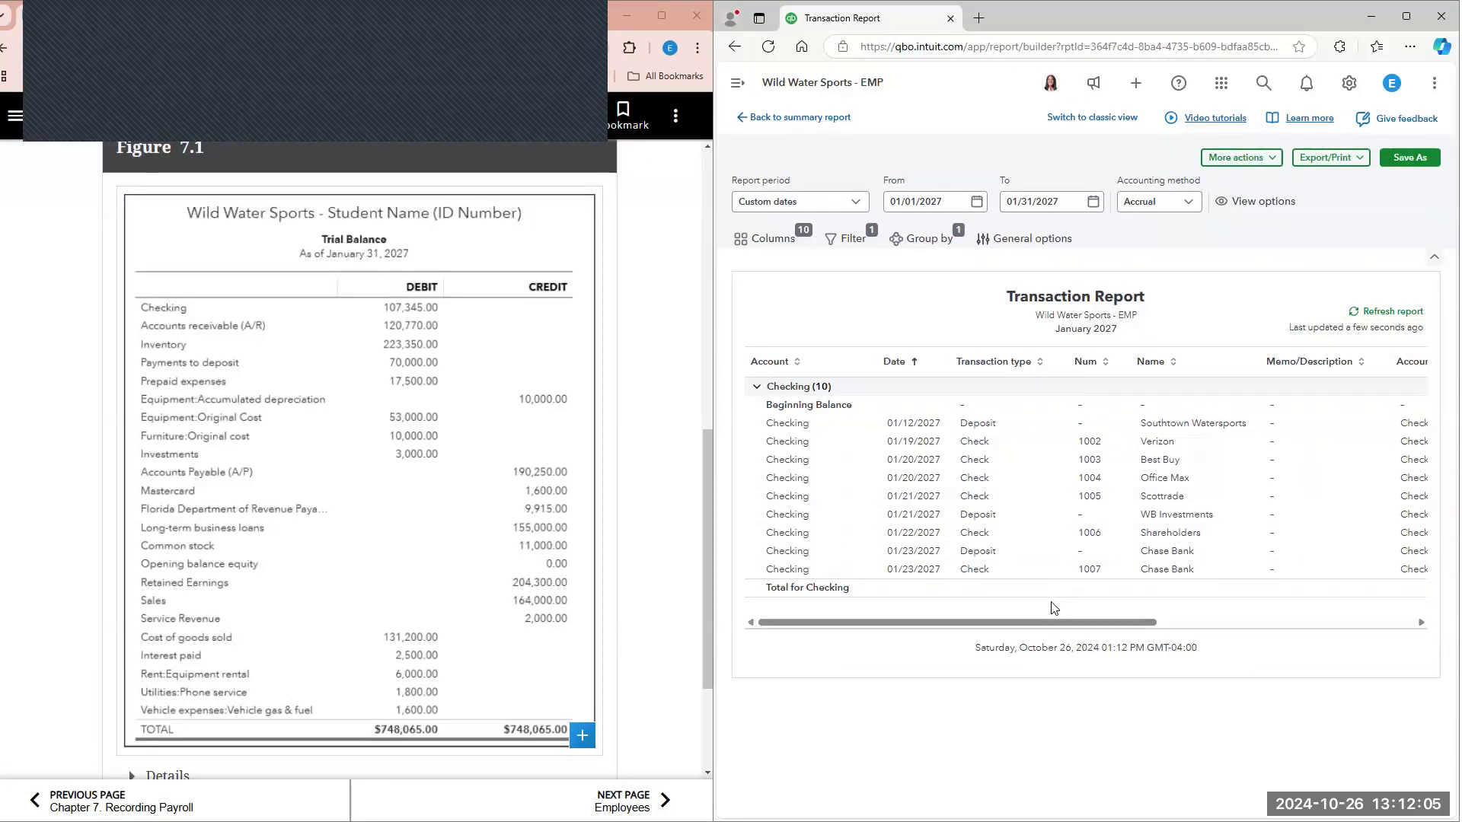
drag(1150, 624, 1418, 620)
click(769, 119)
Step: Advance the textbook to the Employees section and read the instructions for adding a new employee
scroll(587, 434, down, 3)
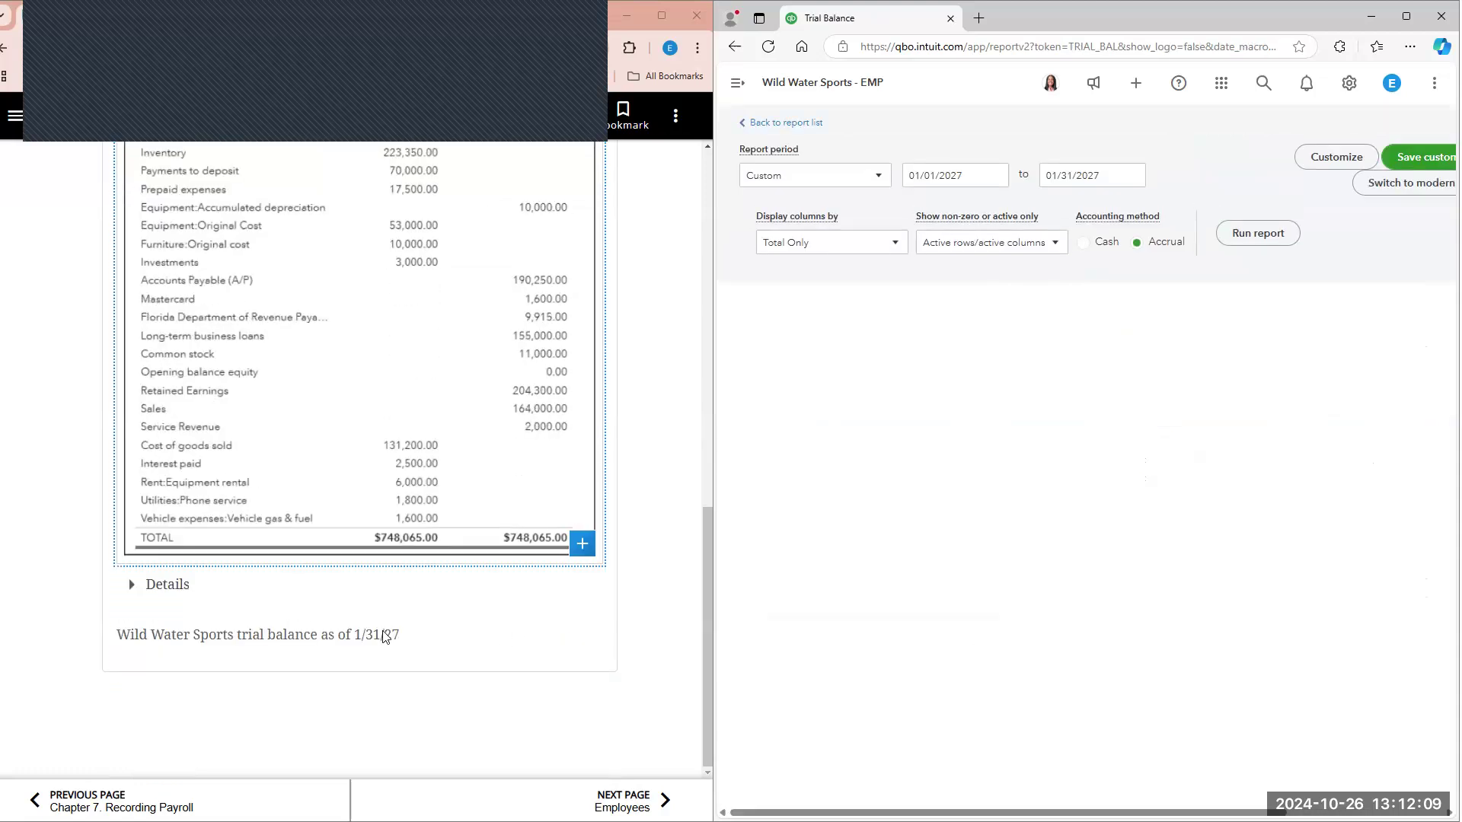
click(640, 796)
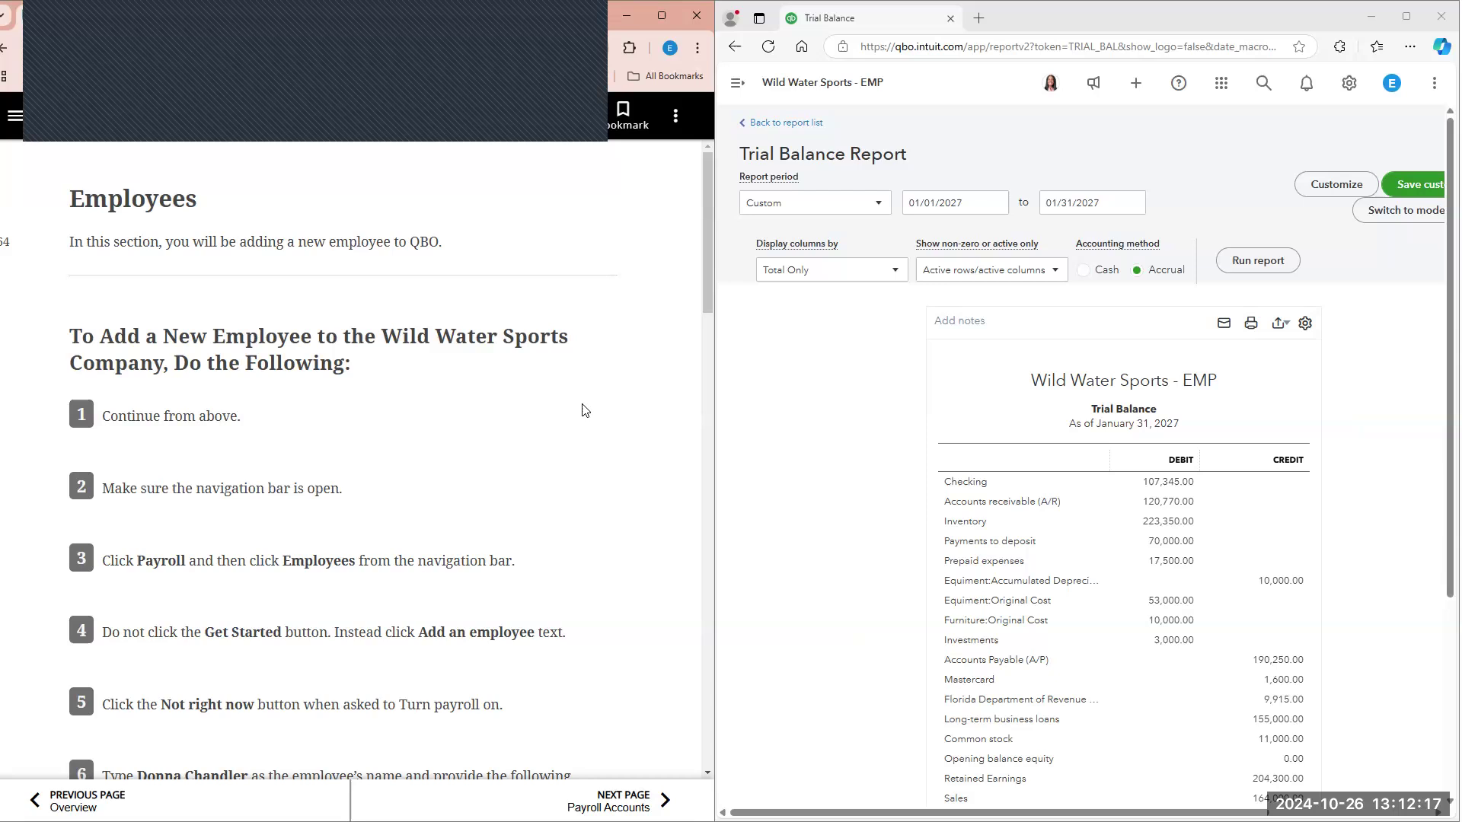
scroll(566, 415, down, 1)
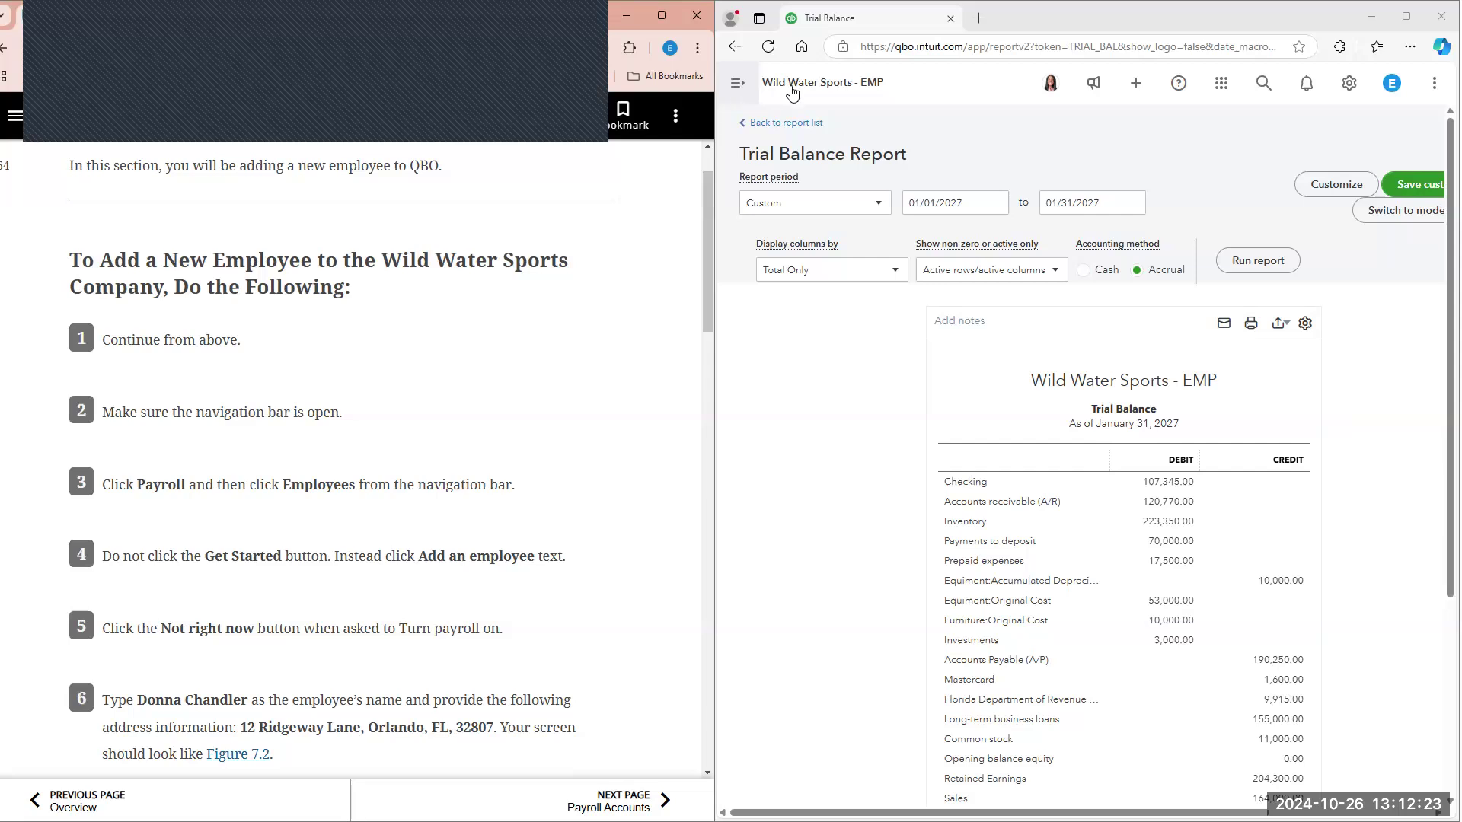
Step: Show the navigation menu again and open the Employees page of Payroll
click(737, 82)
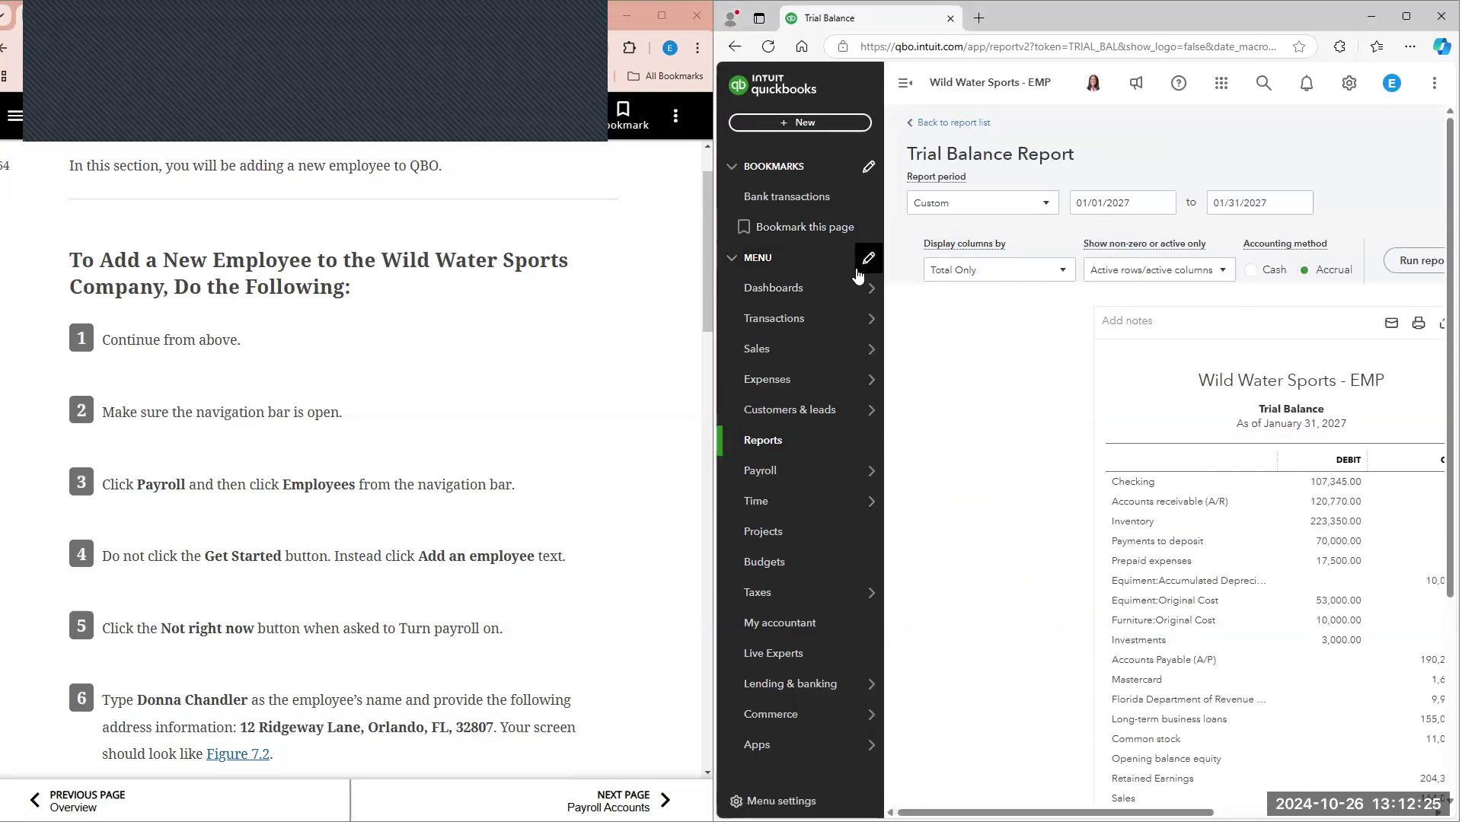
mouse_move(822, 476)
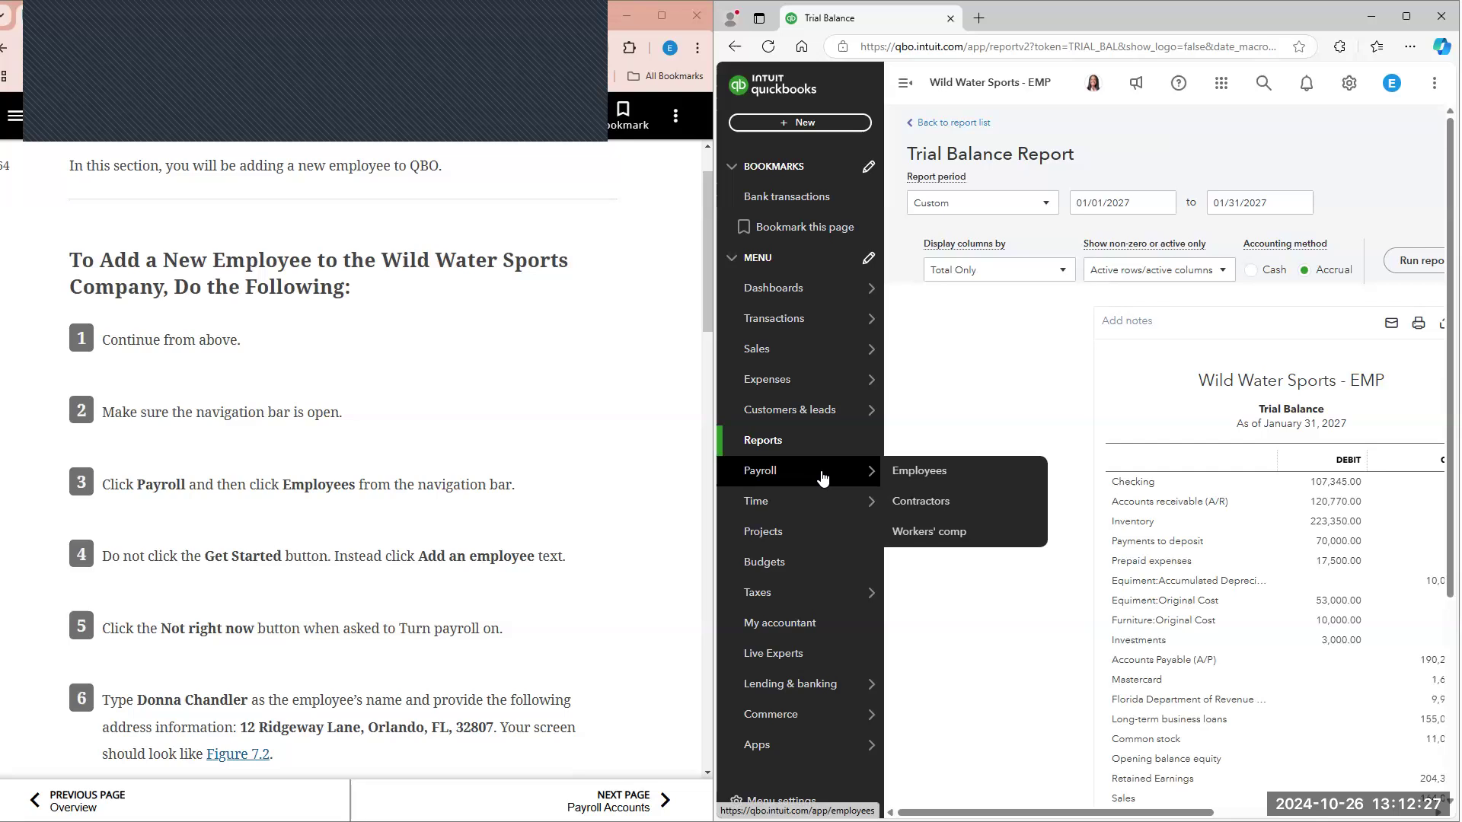
click(891, 473)
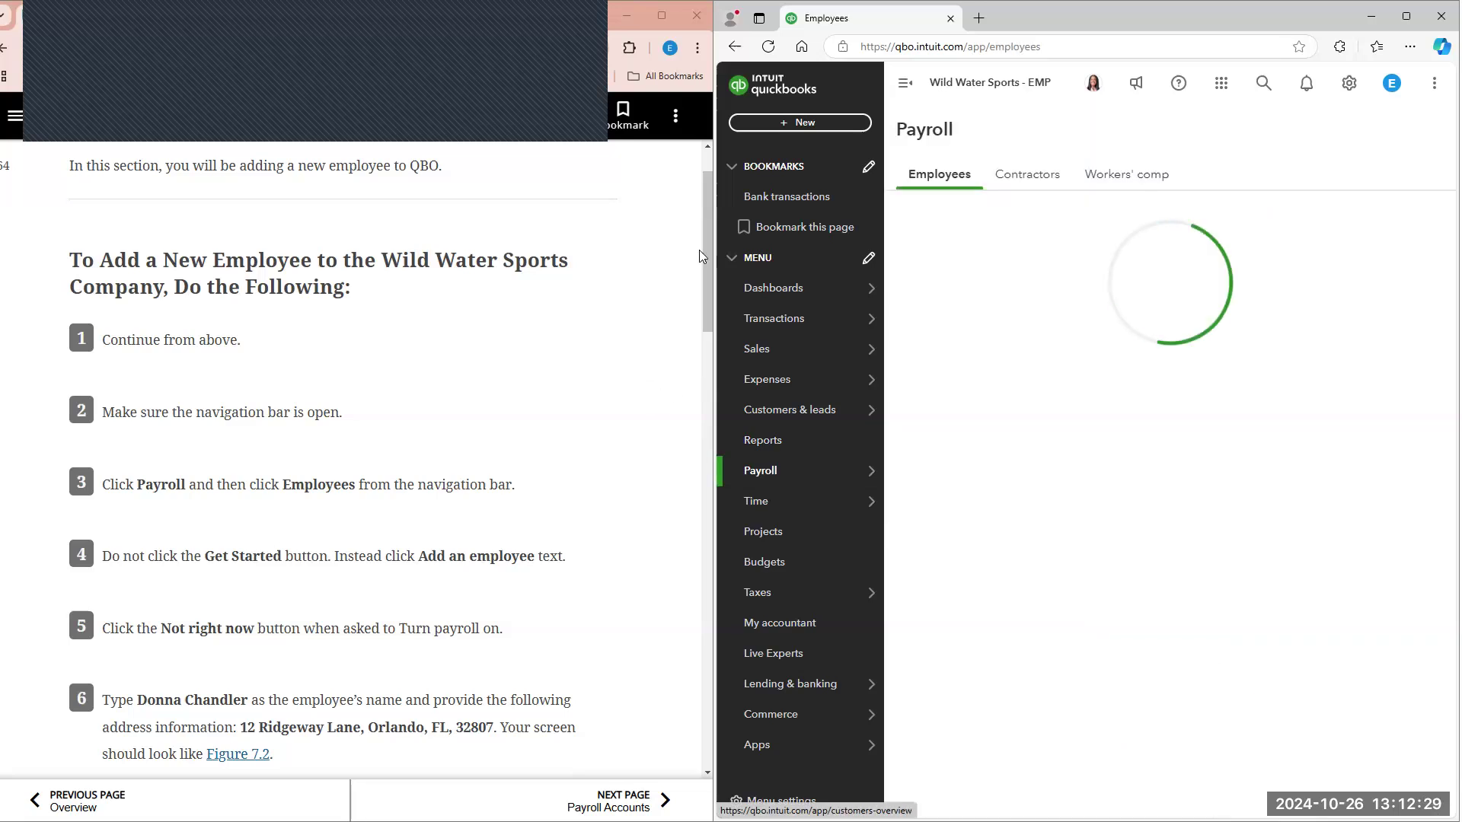
Step: Review the textbook's add-employee steps and look through the payroll plan features on the Employees page
scroll(690, 287, down, 1)
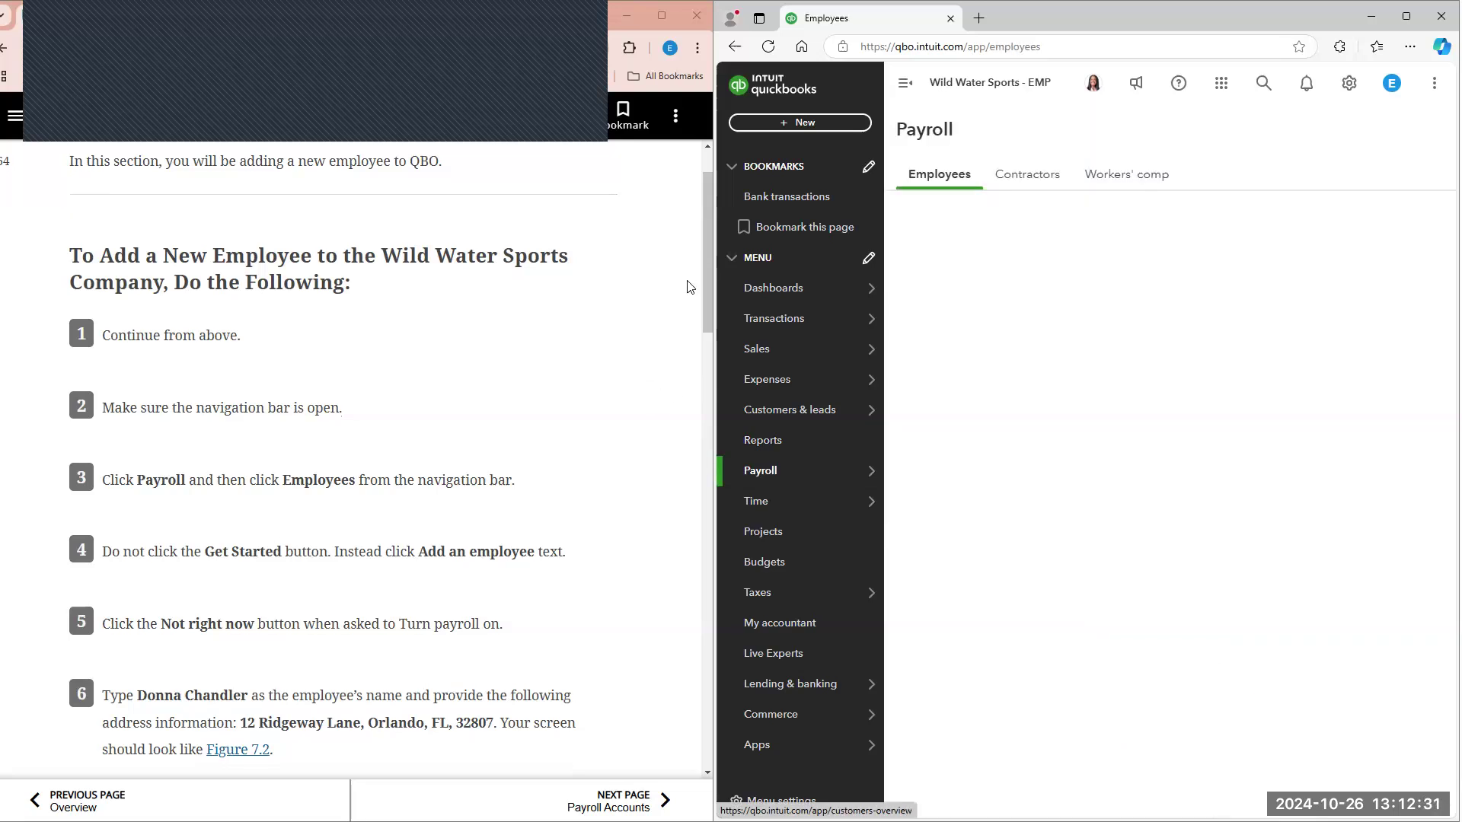
scroll(690, 288, down, 2)
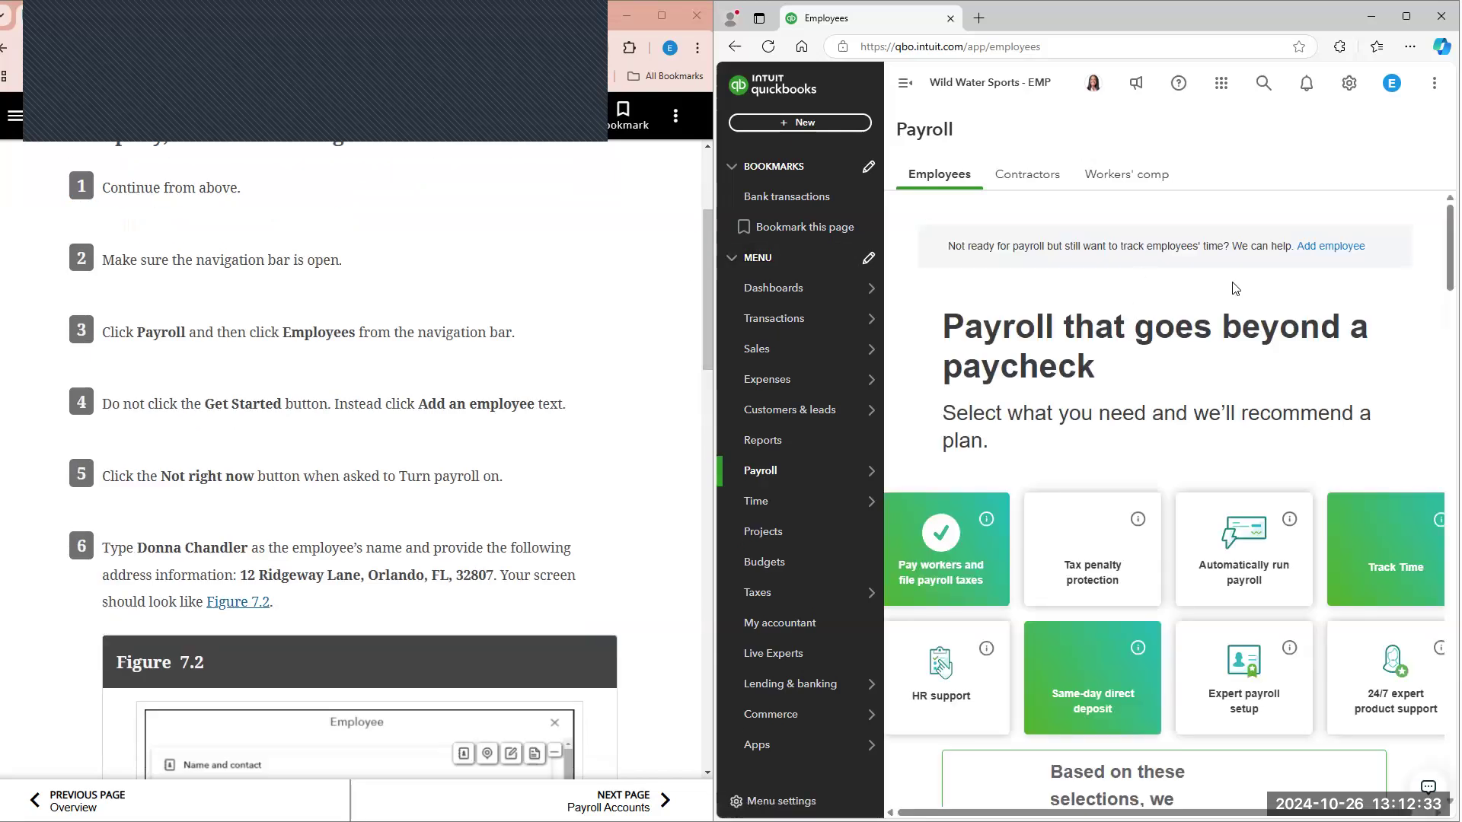
scroll(1199, 340, down, 7)
scroll(1198, 340, down, 15)
scroll(1211, 441, down, 14)
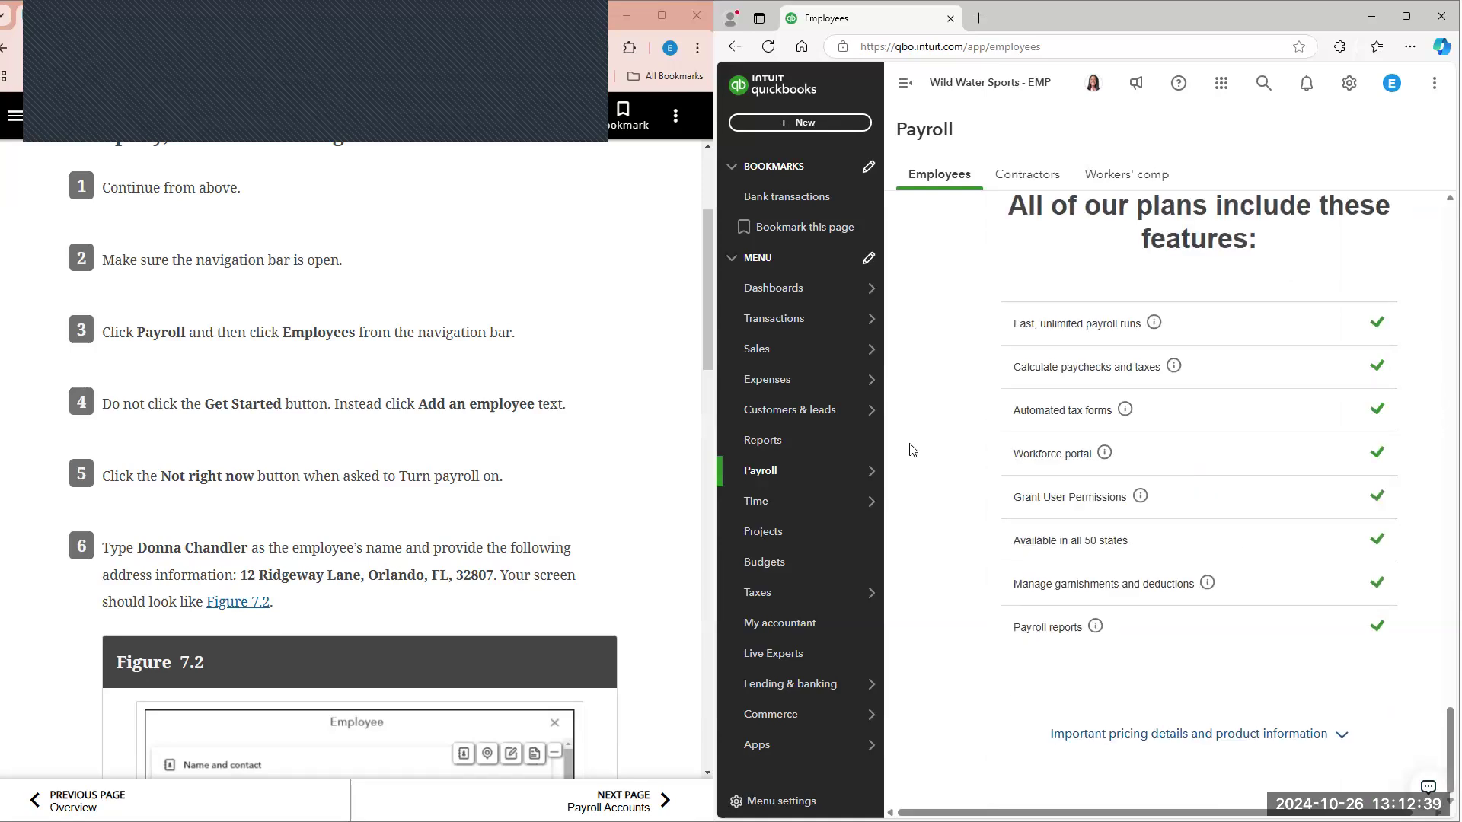
scroll(983, 333, up, 10)
scroll(983, 333, up, 15)
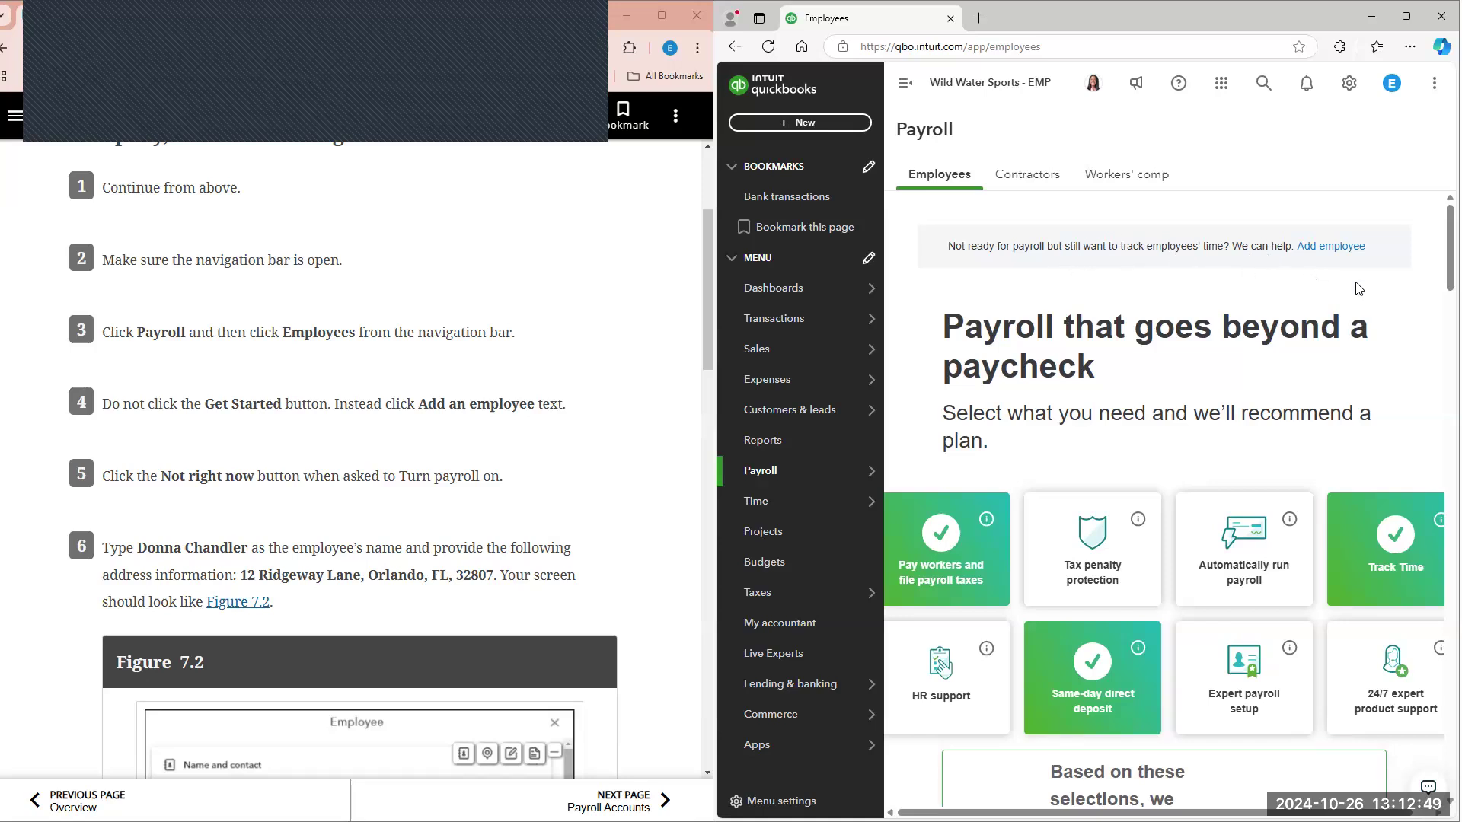
Step: Start a new employee without choosing a payroll plan and enter the employee's first and last name from textbook step 6
click(905, 83)
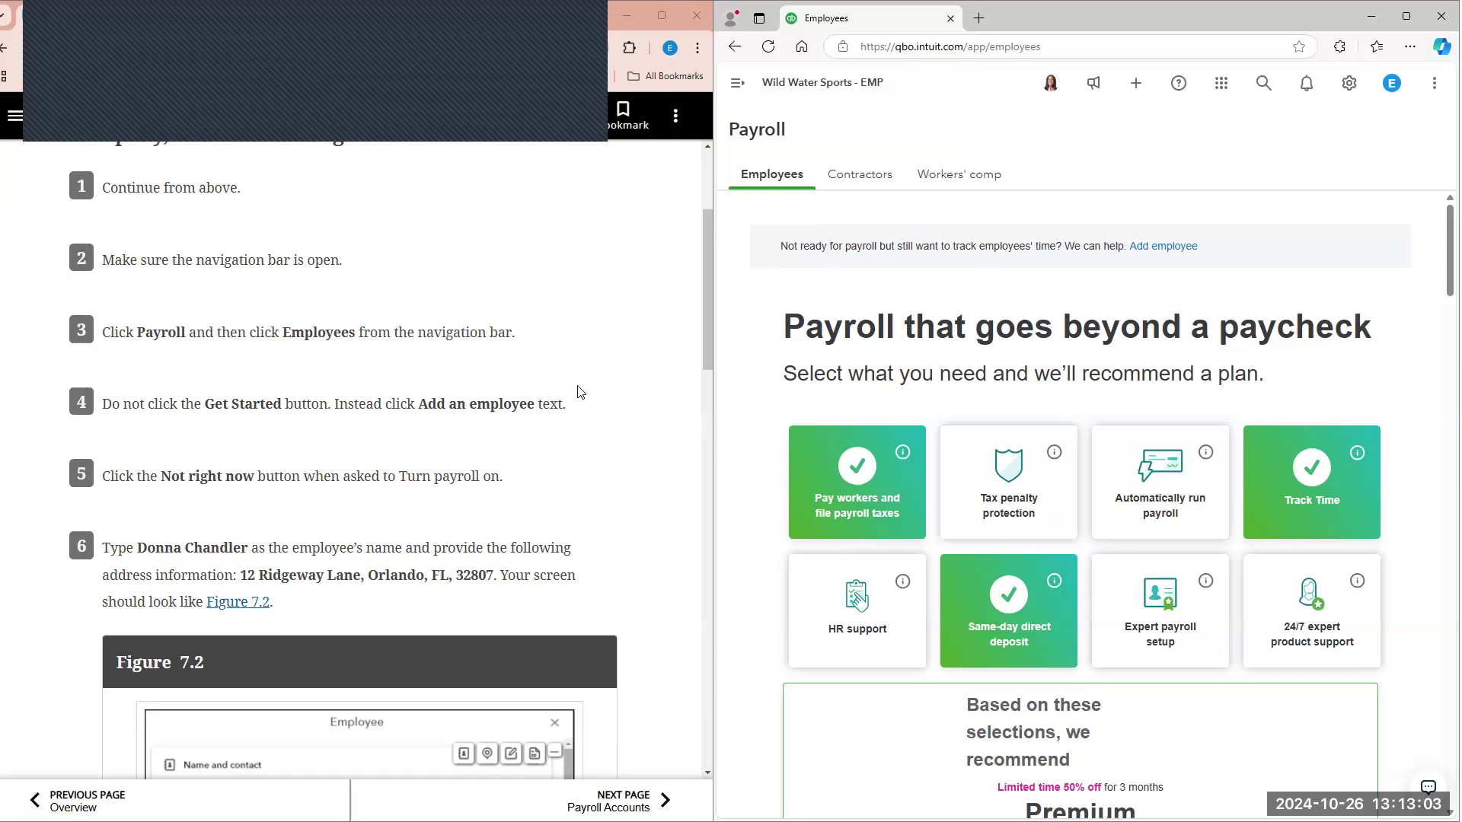
click(1165, 247)
scroll(526, 426, down, 1)
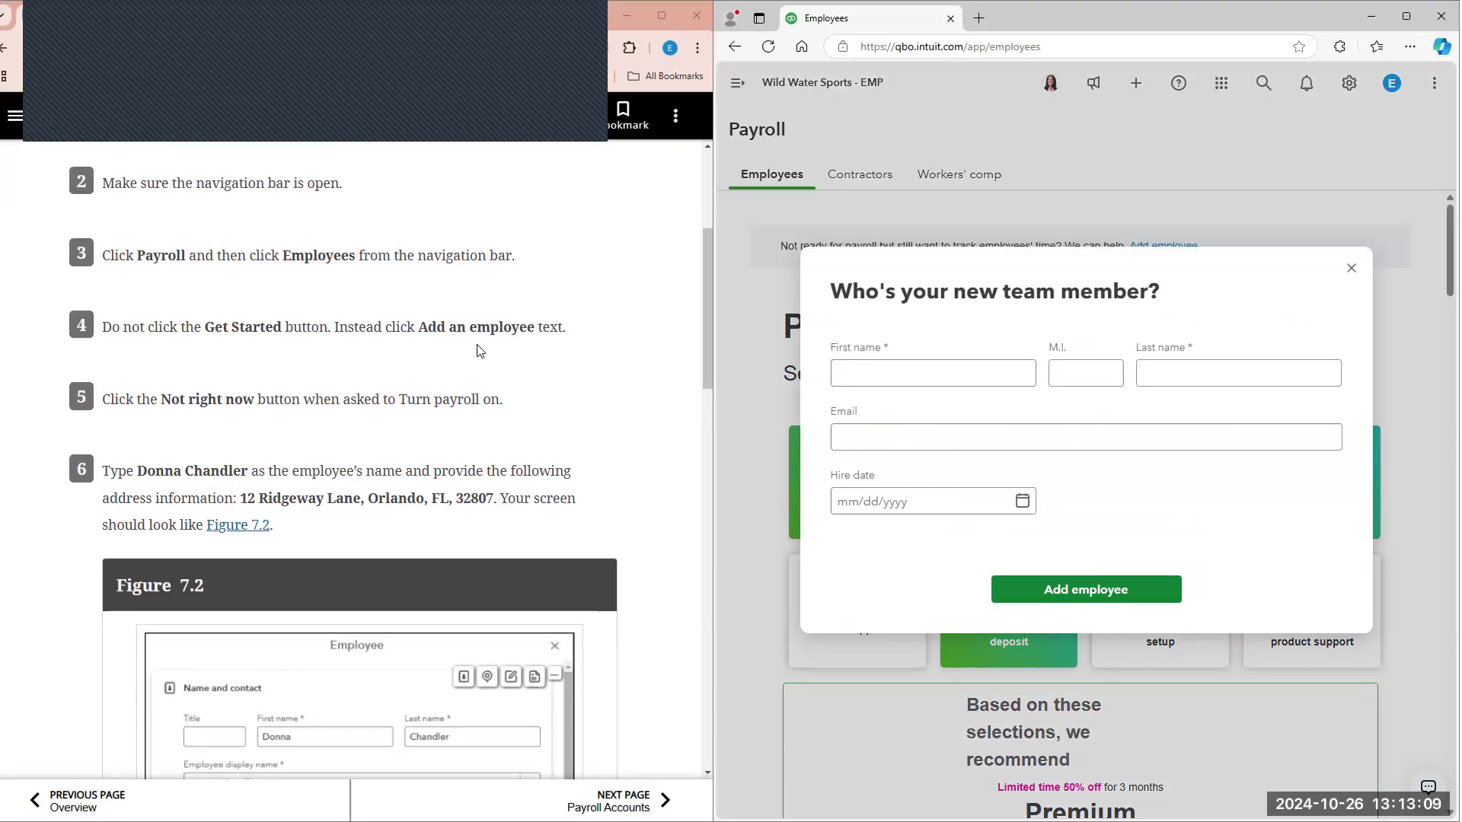
scroll(481, 350, down, 2)
click(890, 368)
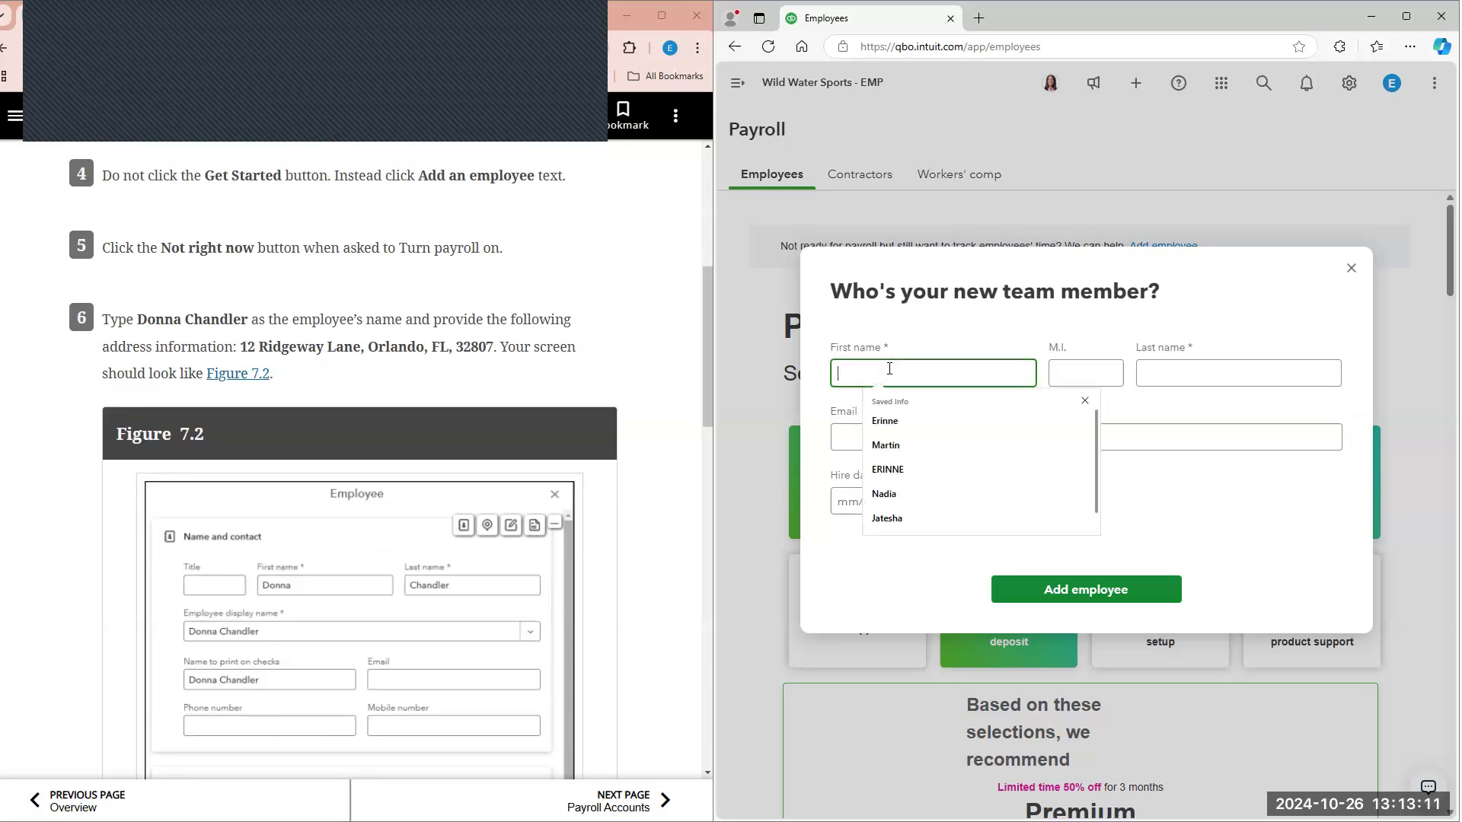
text(Donna)
key(Tab)
key(Tab)
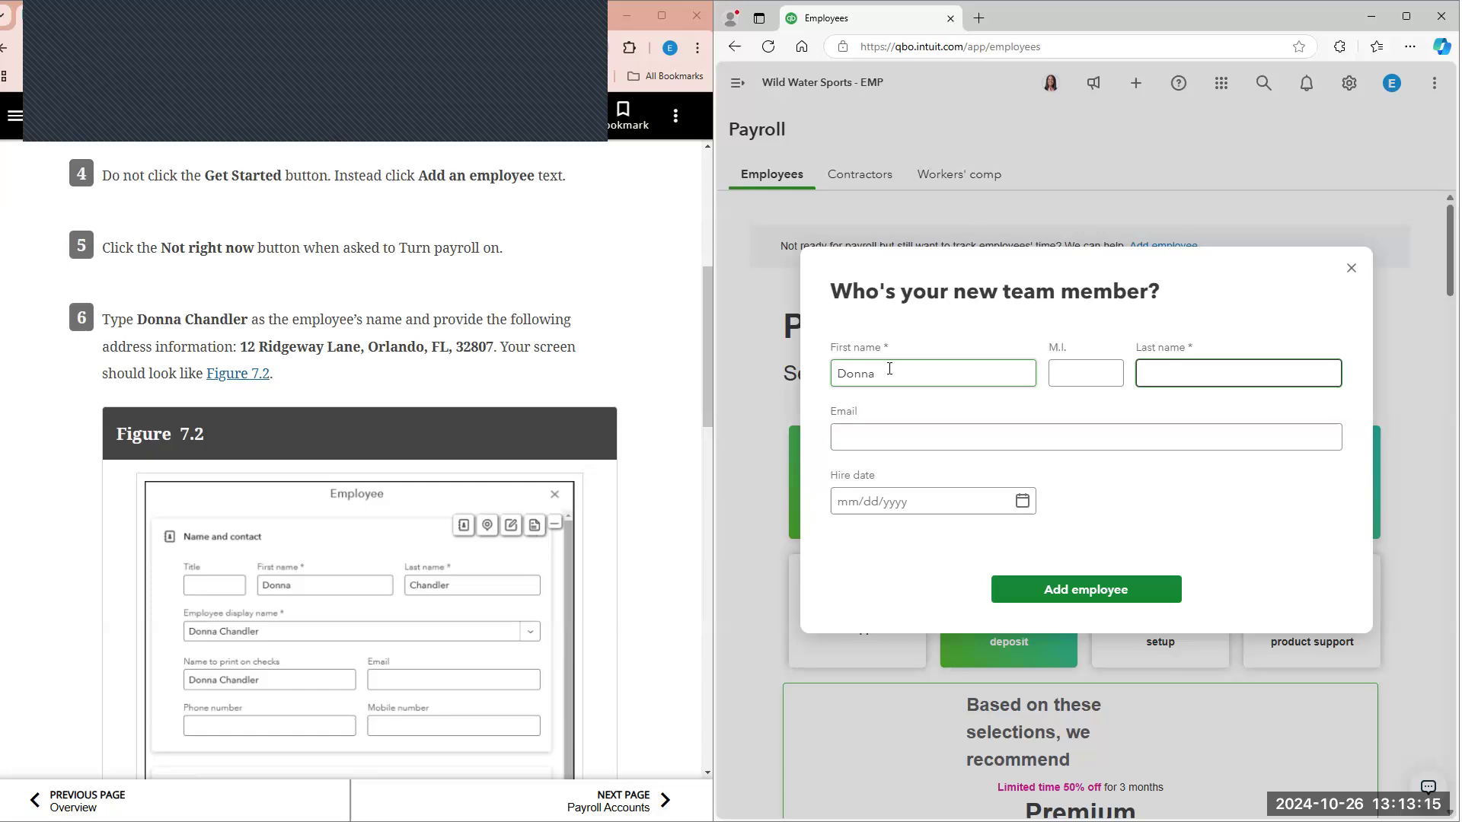
text(CX)
key(BackSpace)
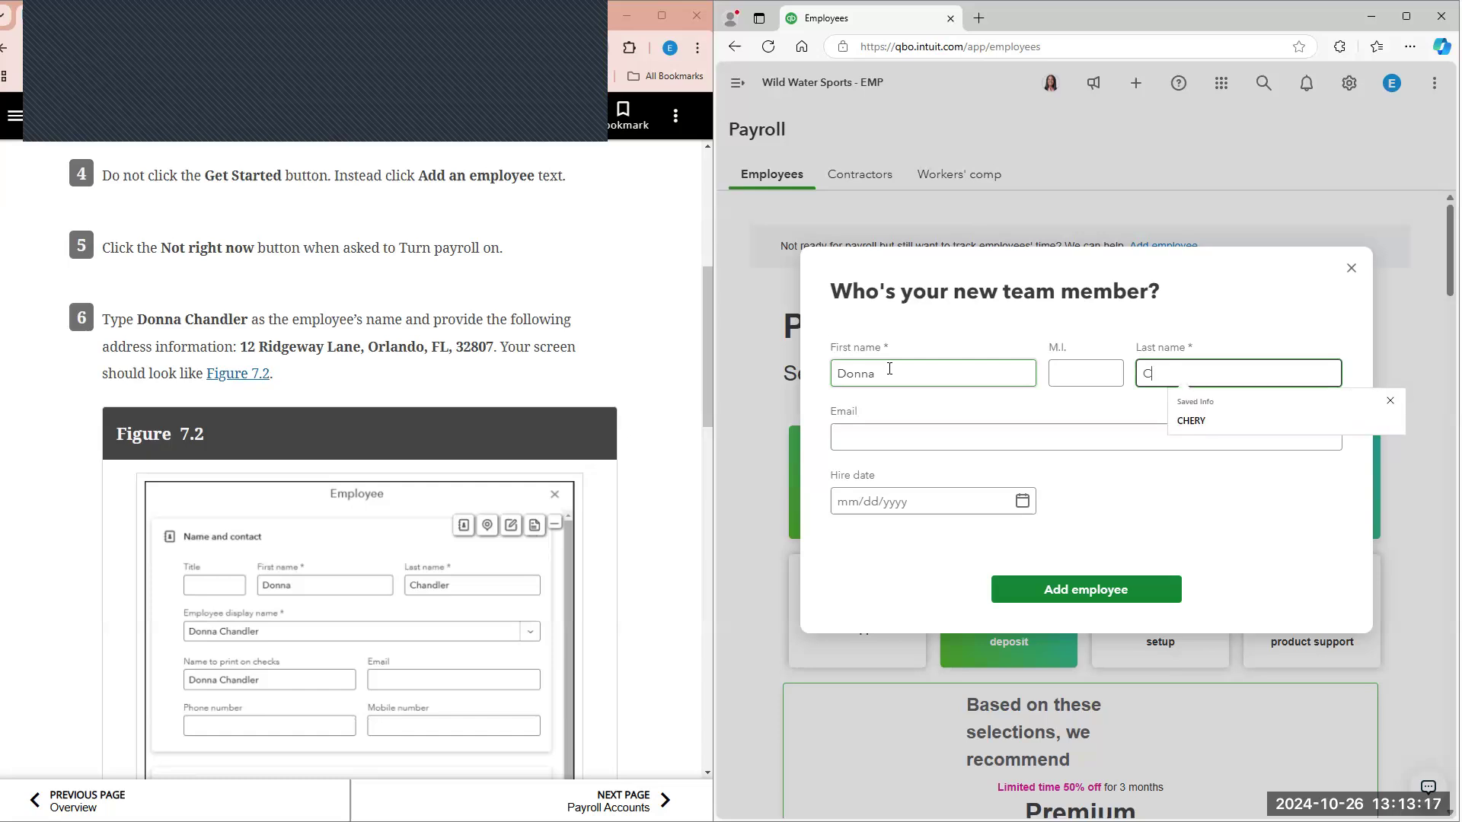
text(handler)
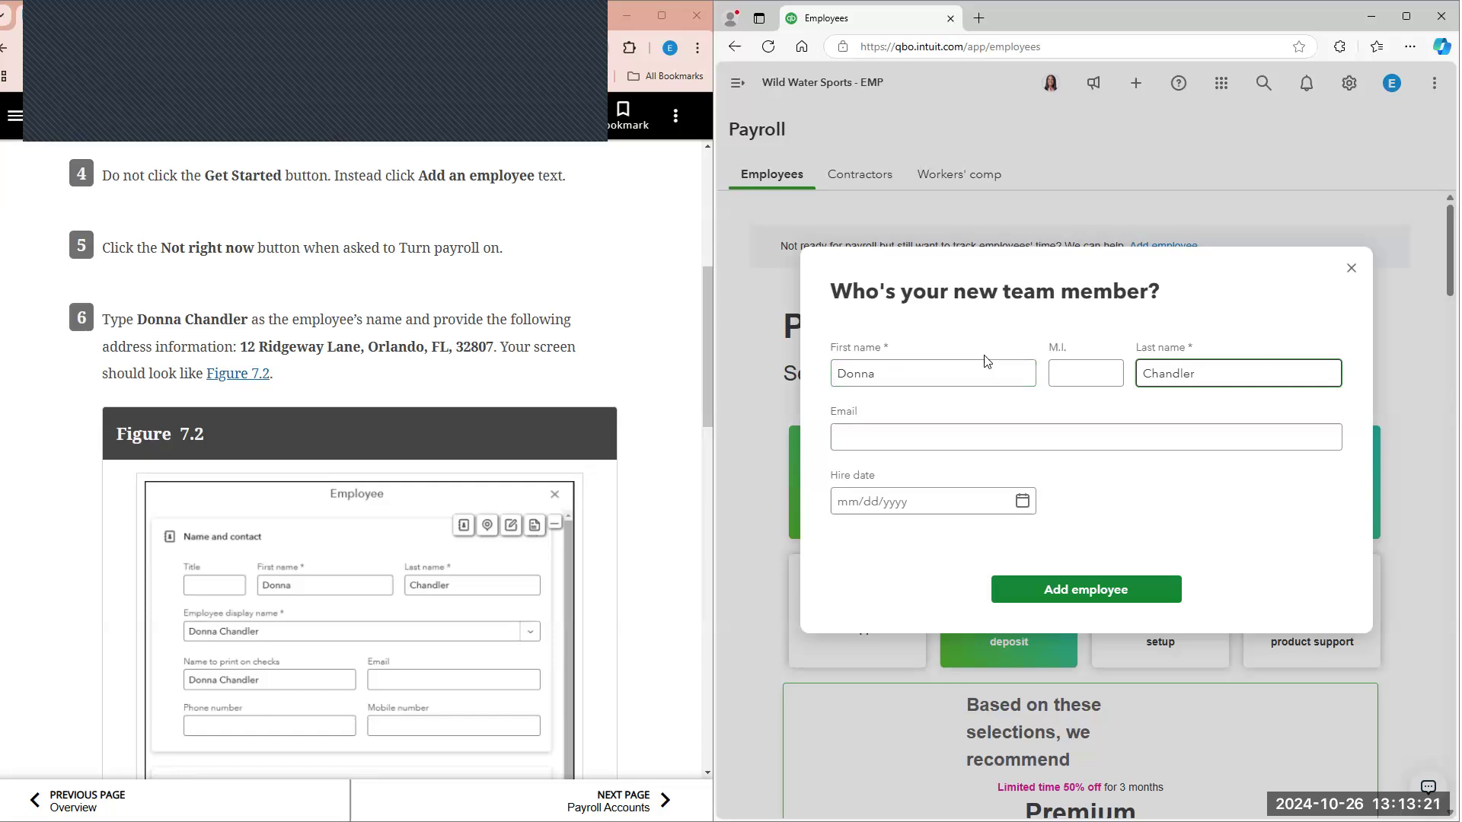
Step: Check the textbook's remaining employee details and add the employee with email and hire date left blank
scroll(579, 525, down, 1)
click(917, 447)
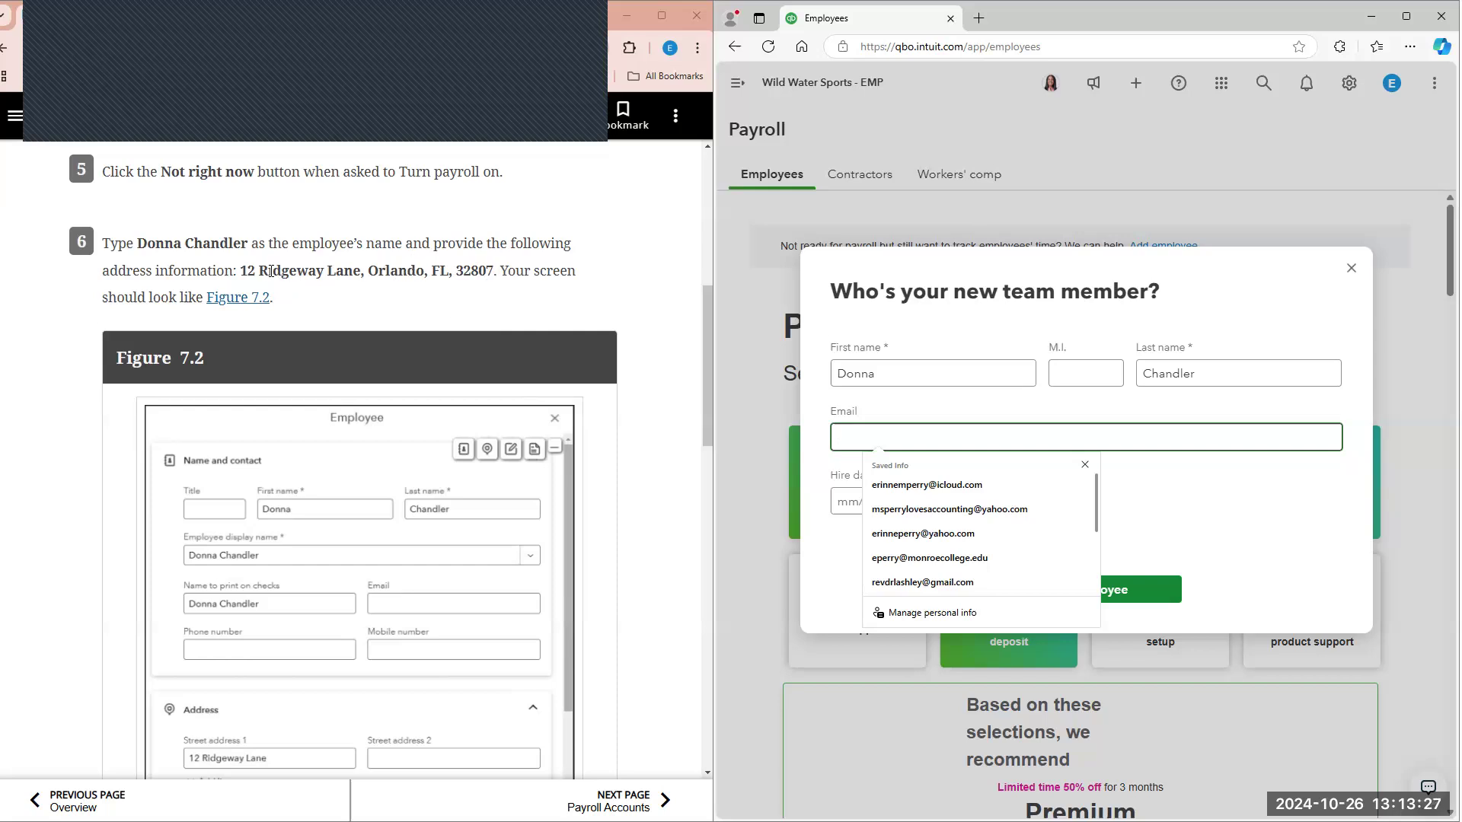
click(983, 378)
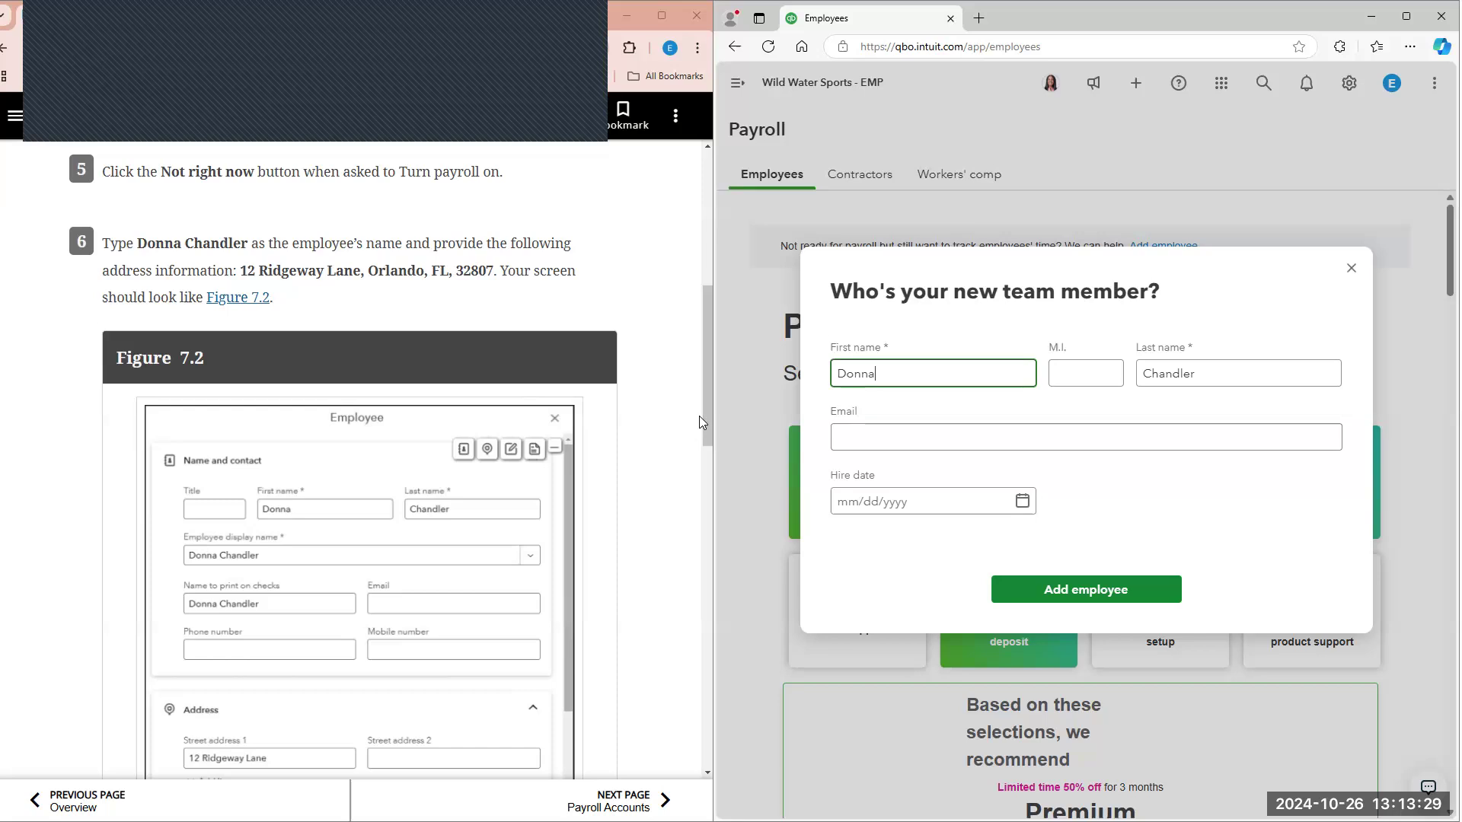
scroll(512, 319, down, 1)
scroll(508, 313, down, 8)
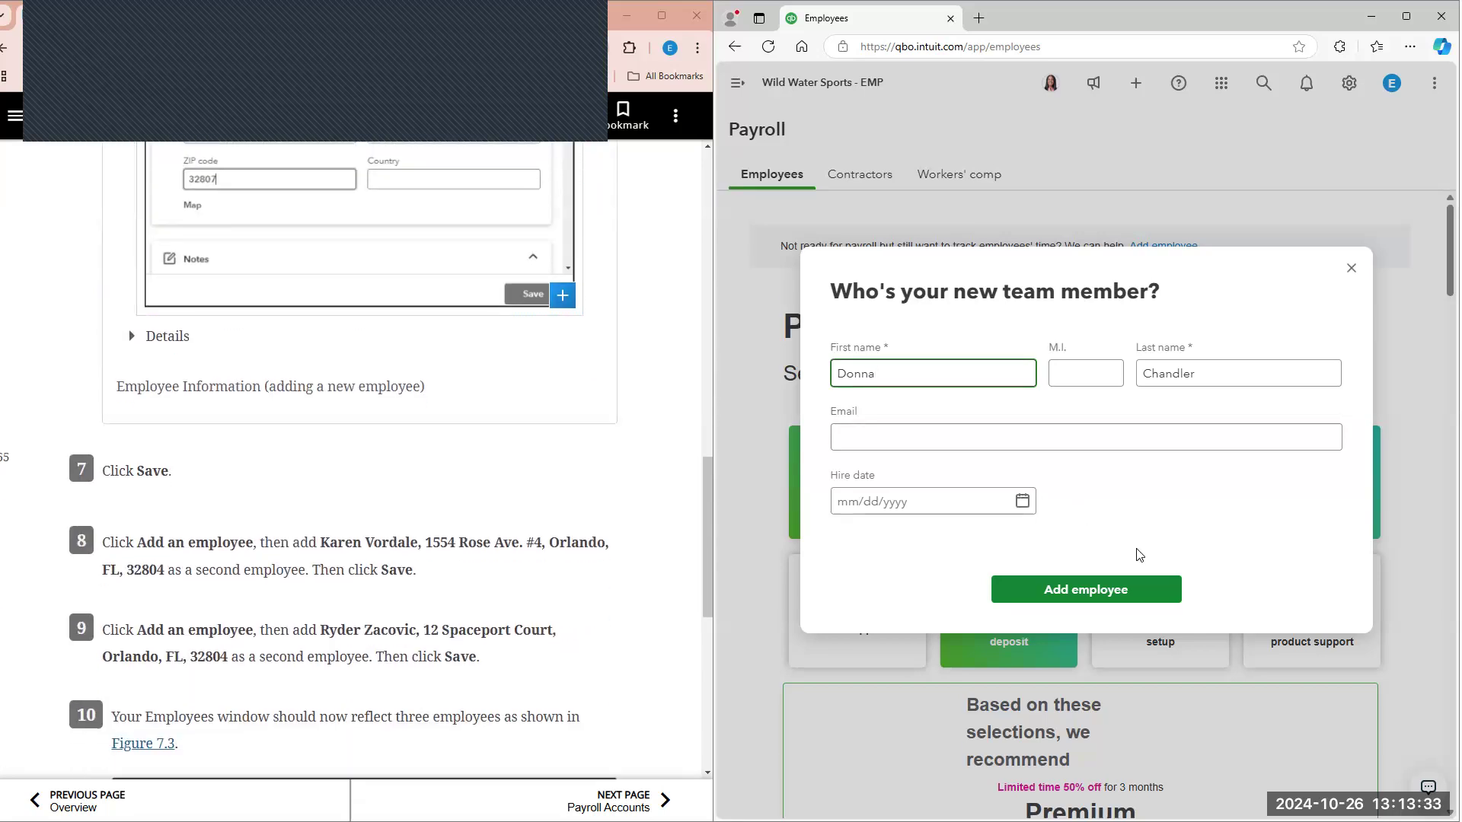
click(1127, 601)
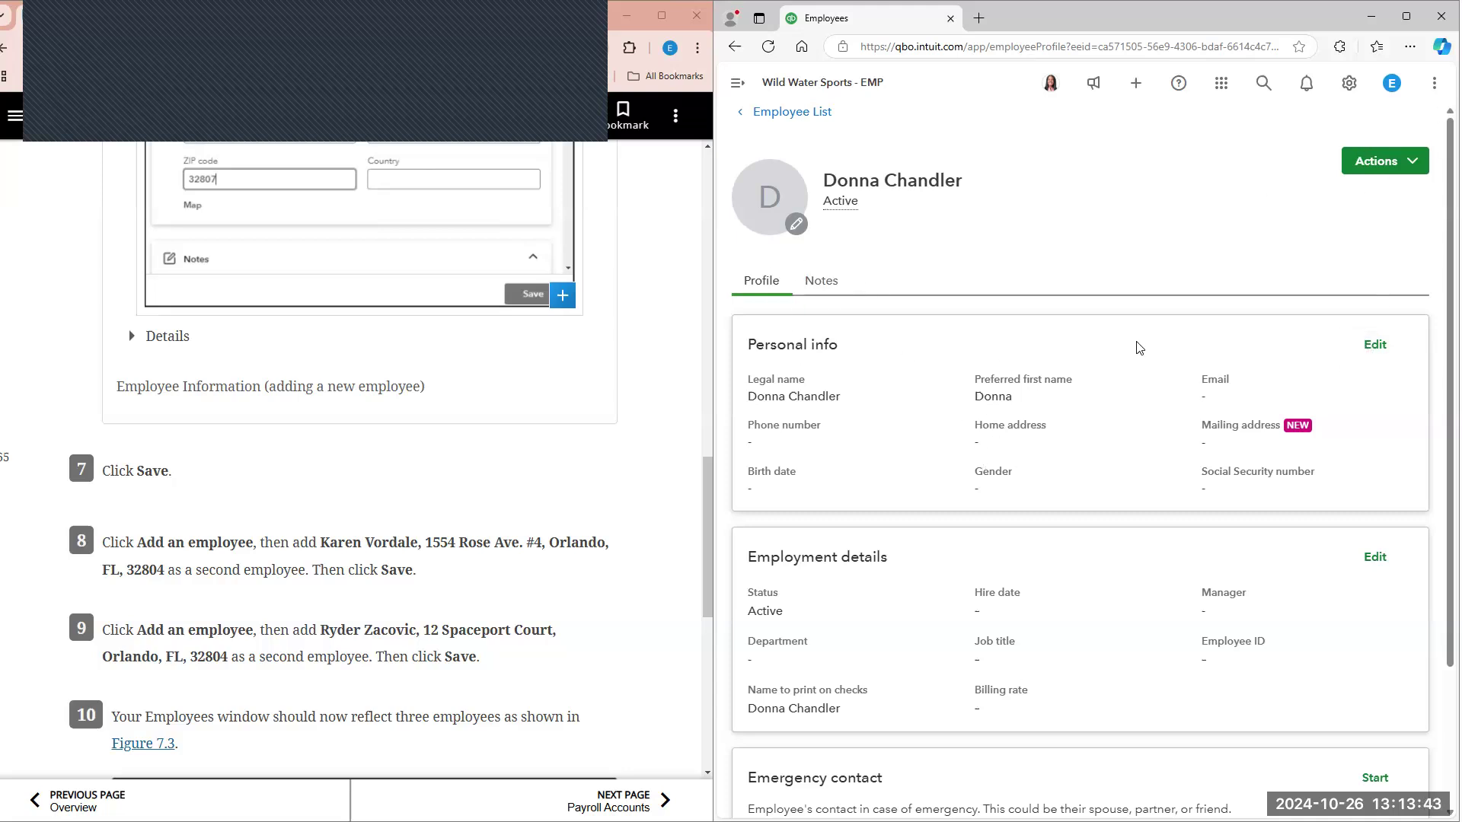
Step: Open the new employee's personal info for editing and find the address details in textbook step 6
scroll(354, 362, up, 8)
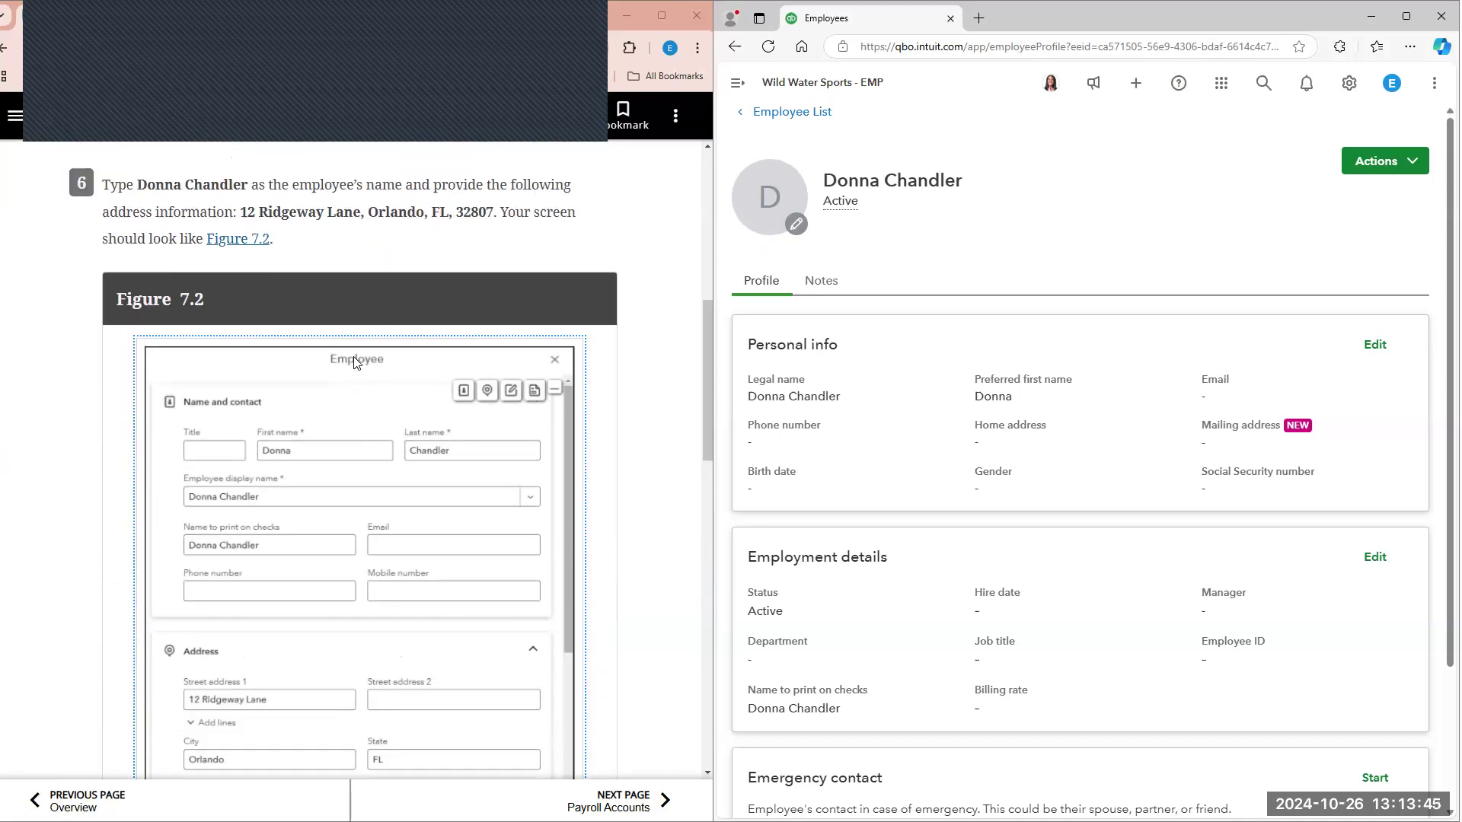
scroll(355, 362, up, 2)
click(1375, 345)
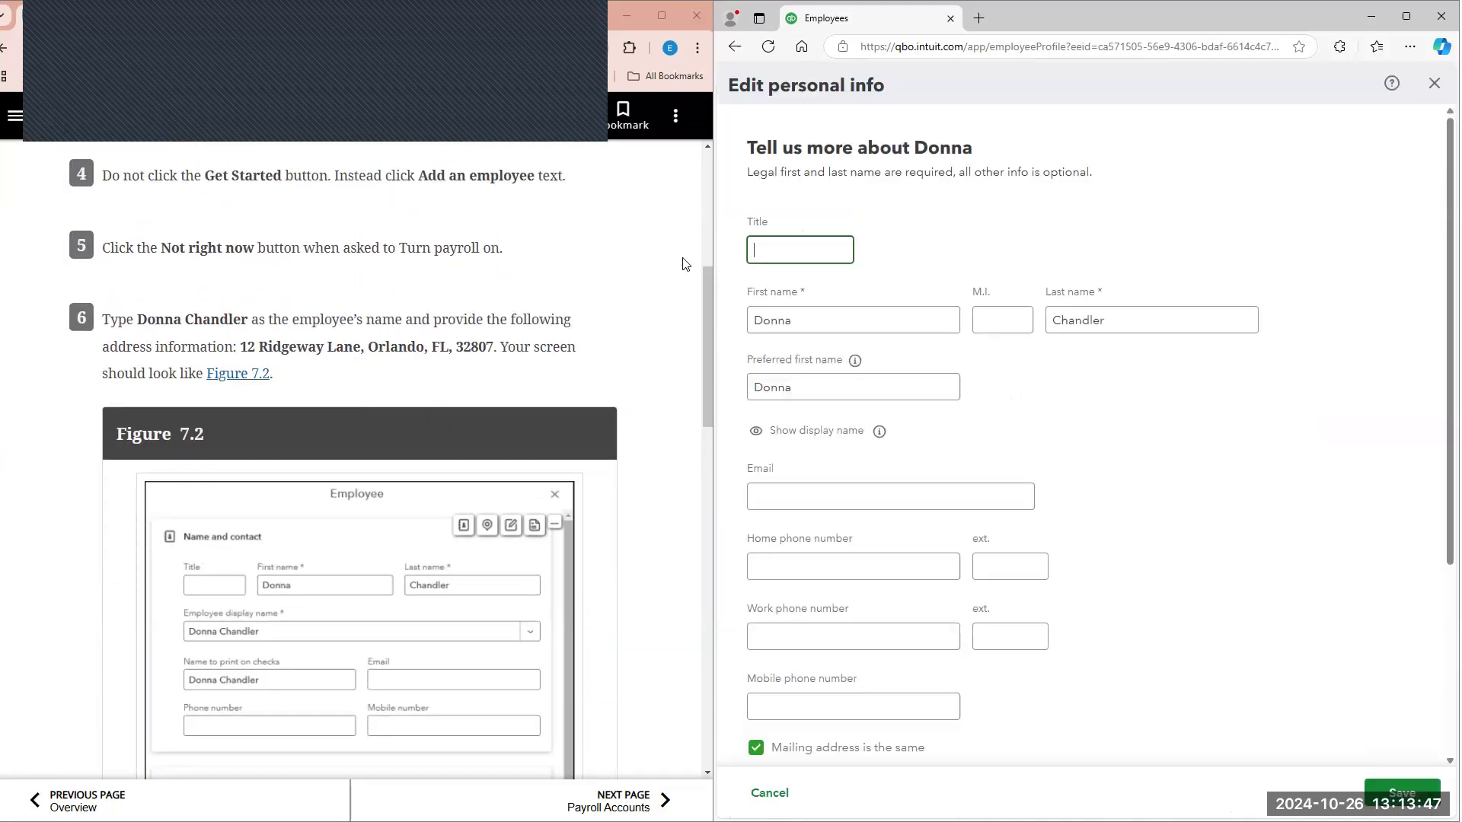
scroll(819, 256, down, 1)
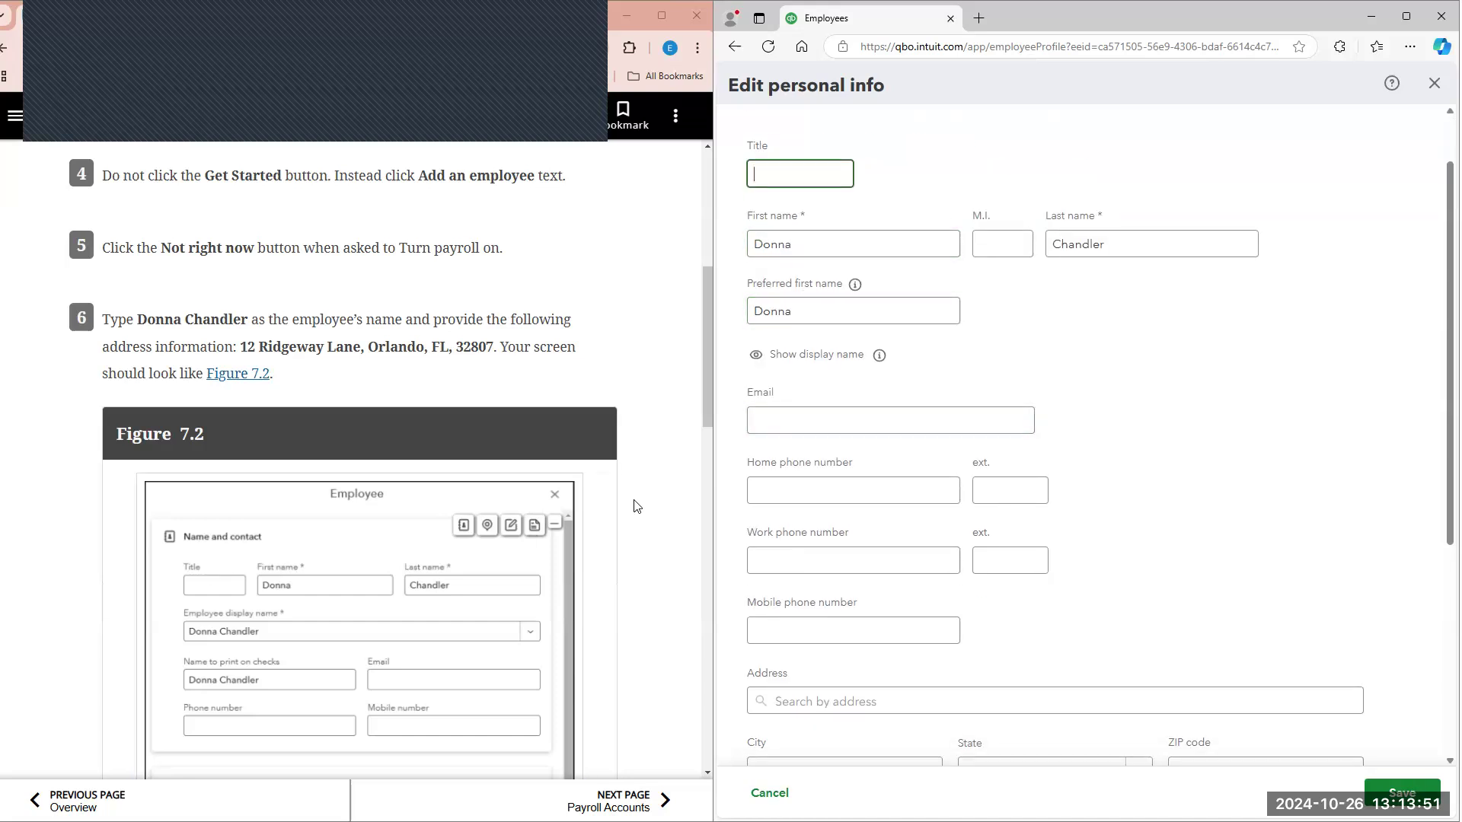
scroll(637, 506, down, 2)
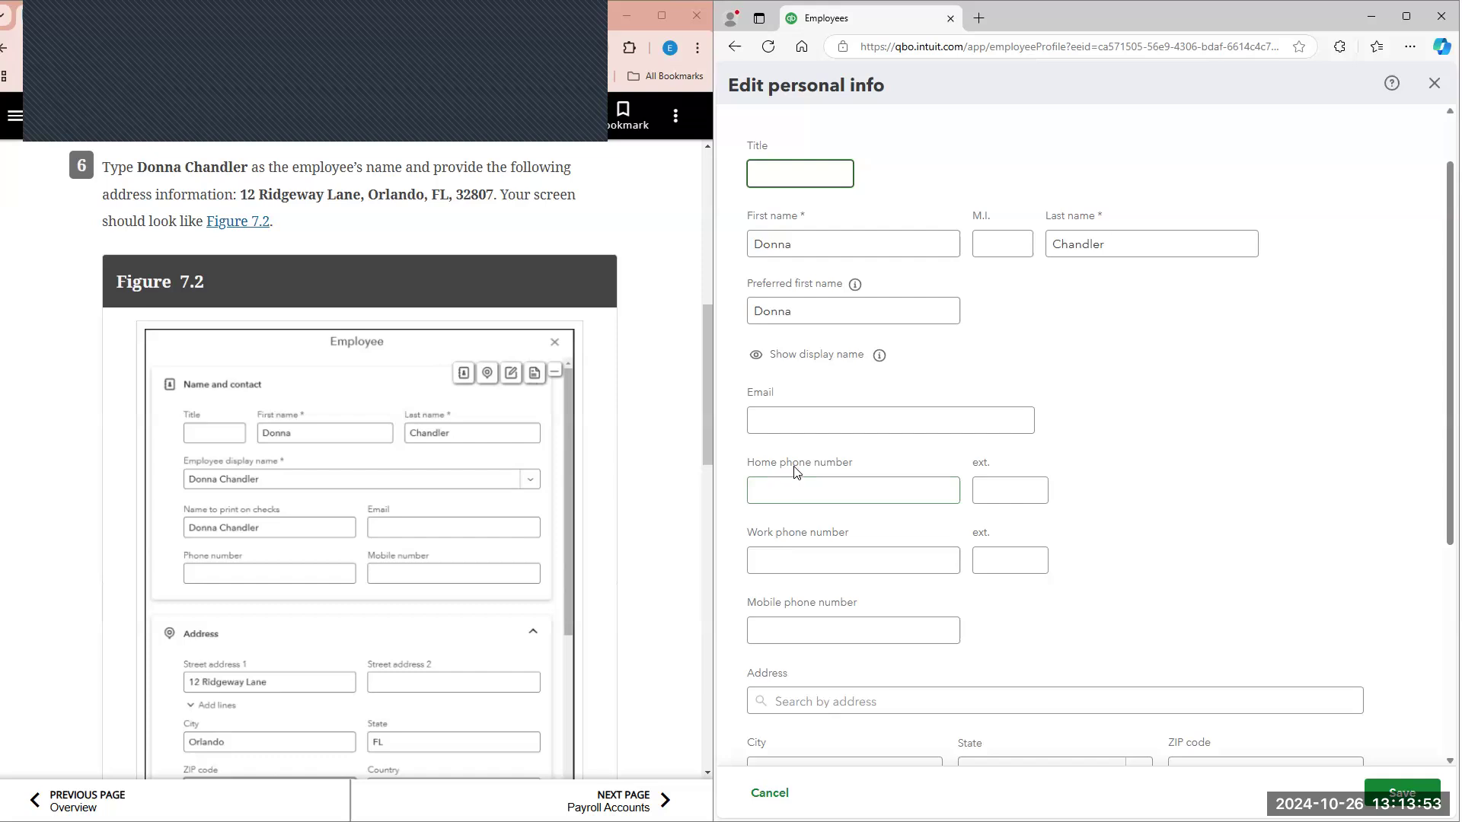
scroll(762, 609, down, 1)
Step: Search for the employee's street address from textbook step 6 in the home address field
click(824, 621)
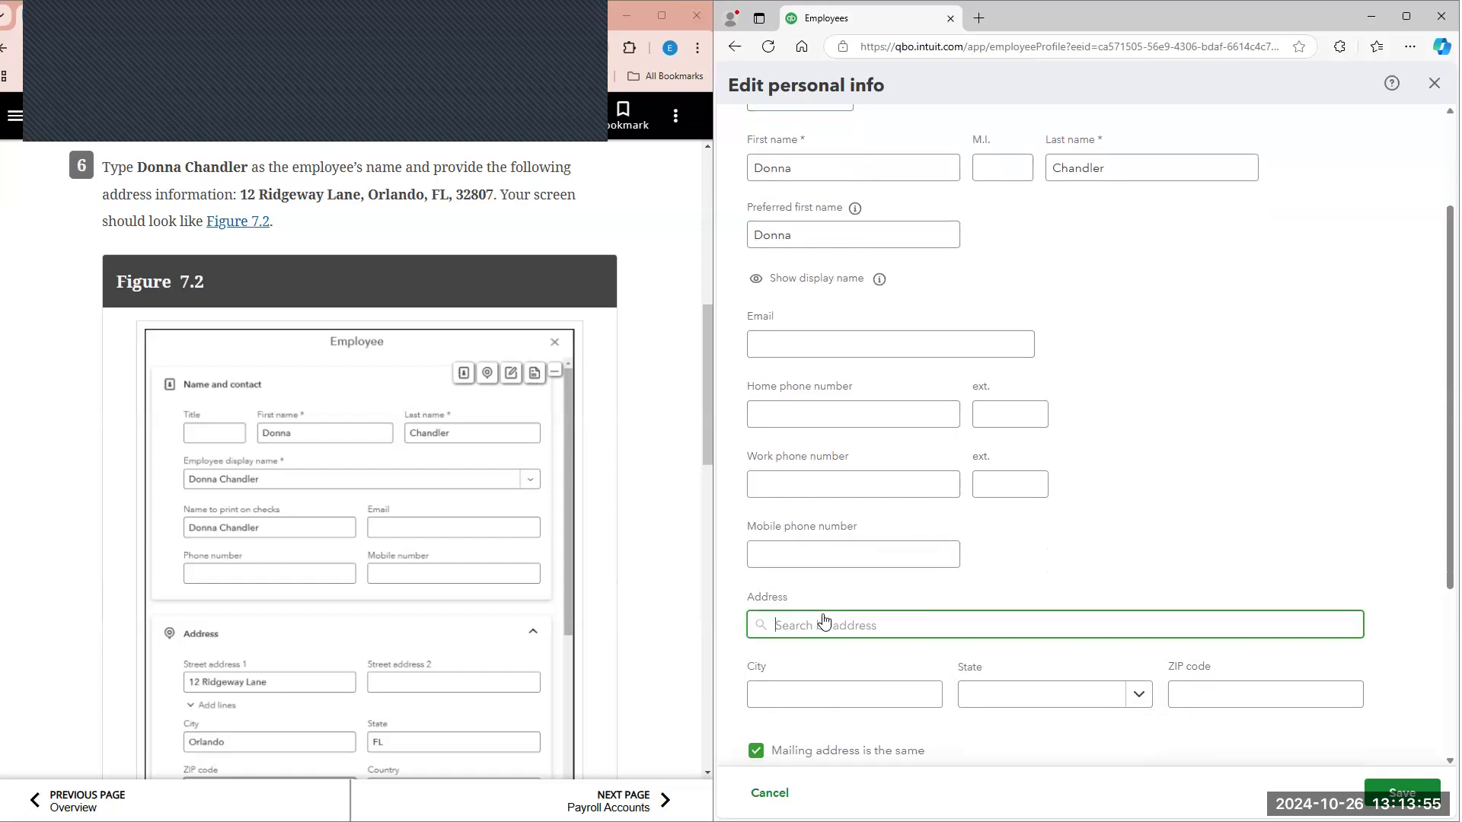
text(12 rid)
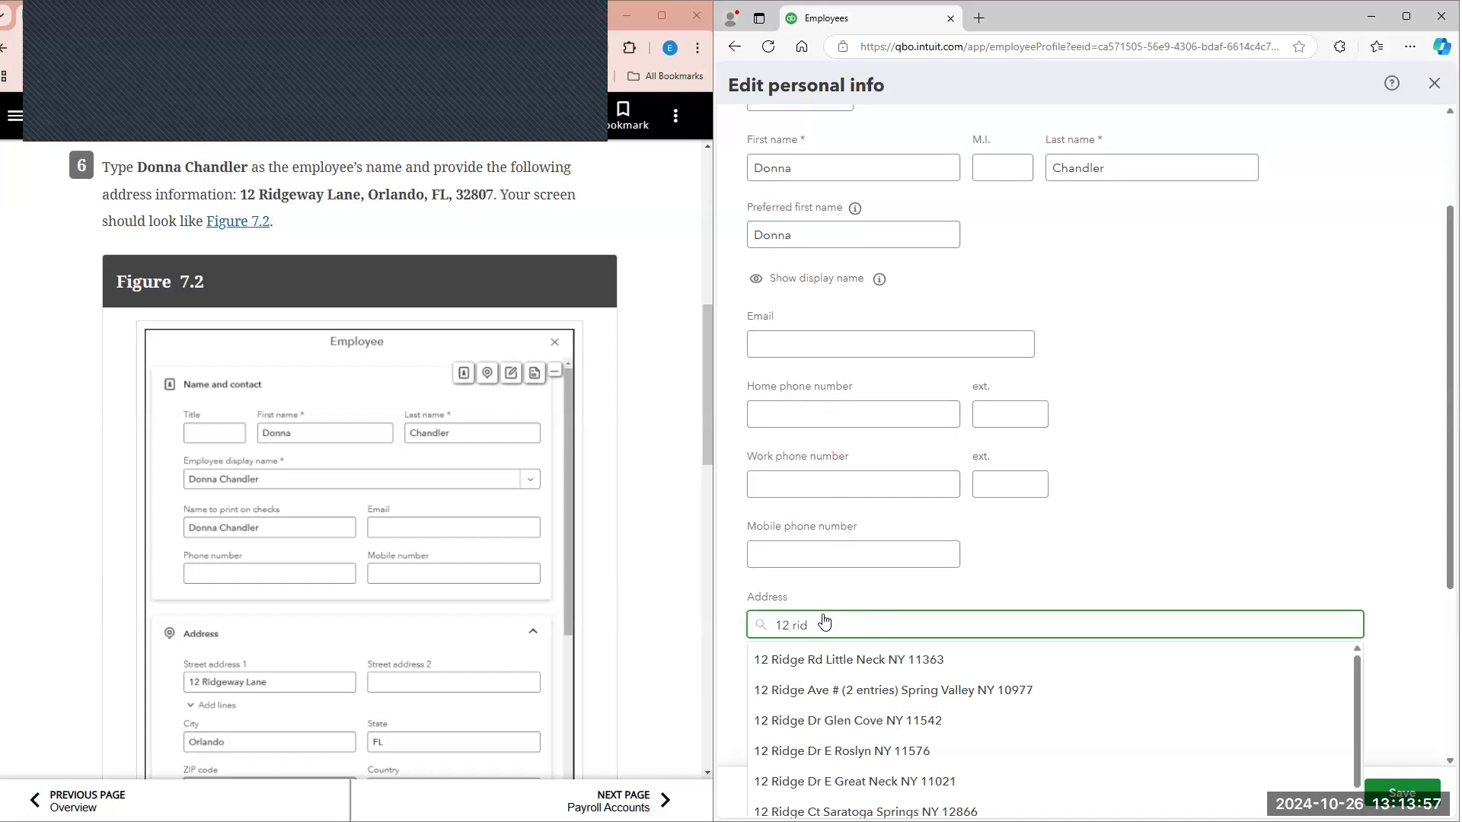
text(geway lane)
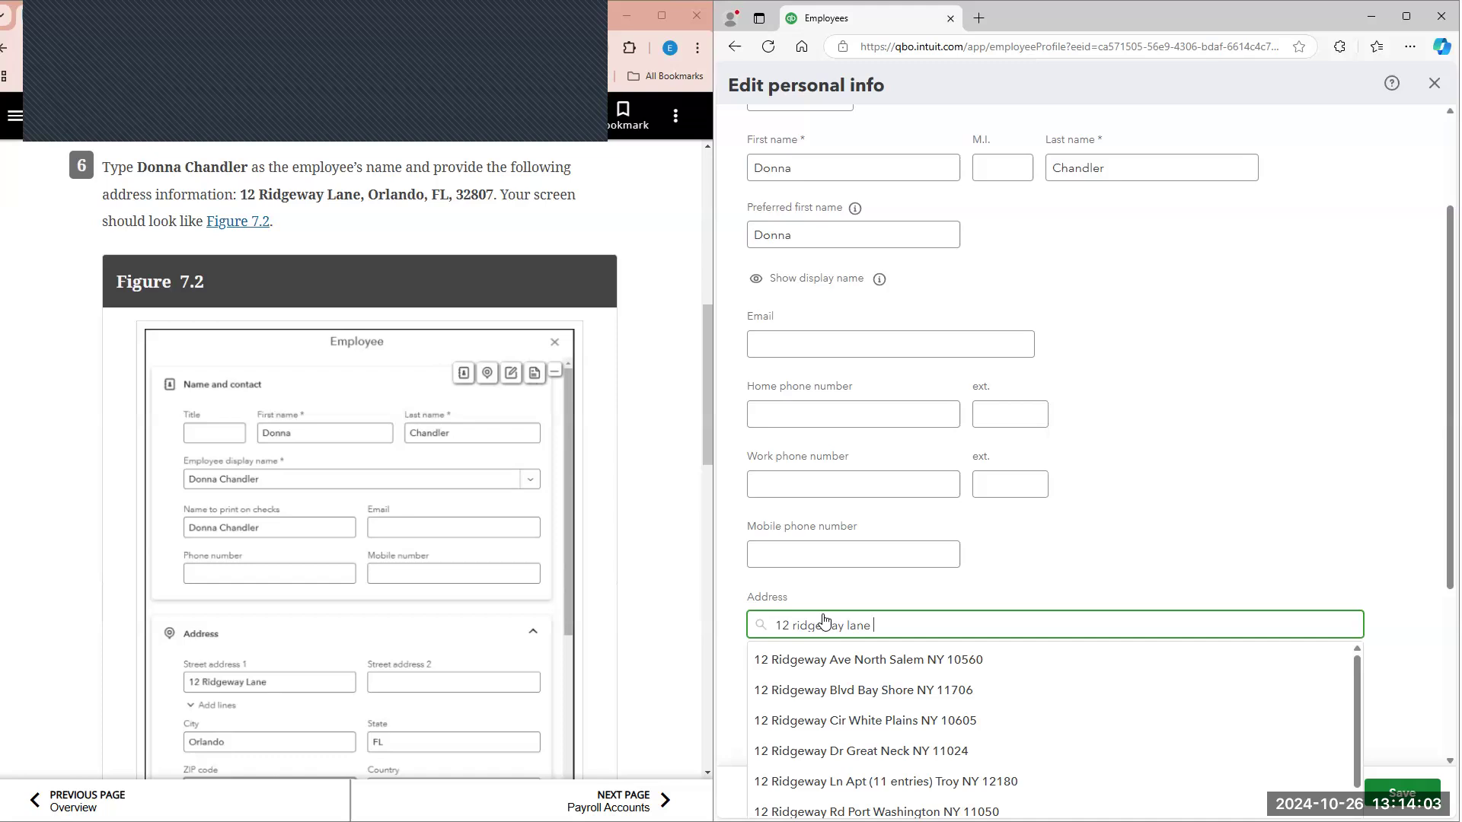
text( orl)
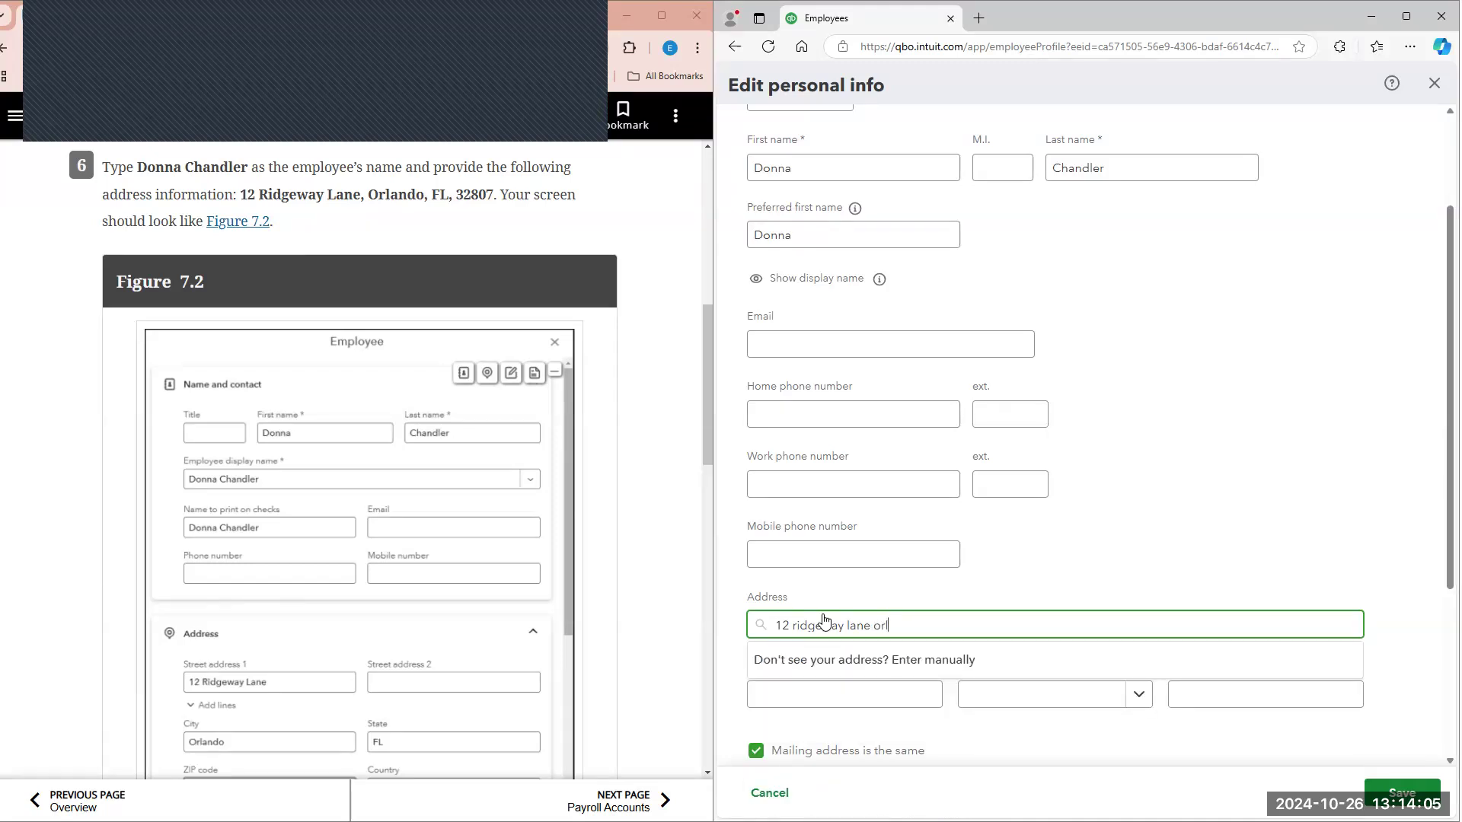
key(BackSpace)
key(BackSpace)
key(BackSpace)
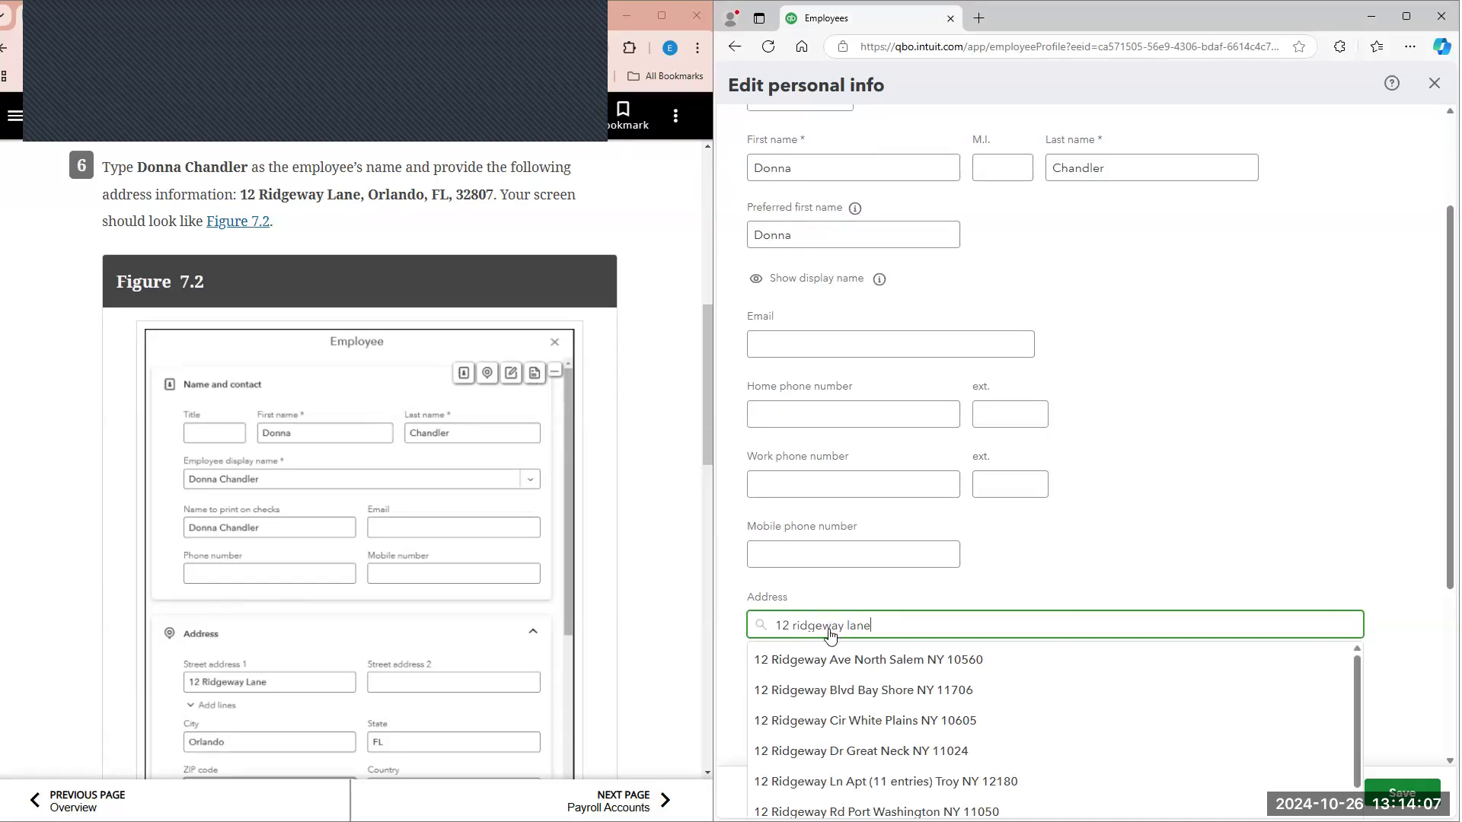
Step: Look through the address suggestions, choose to enter the address manually and capitalize the words of the street name
scroll(1230, 725, down, 3)
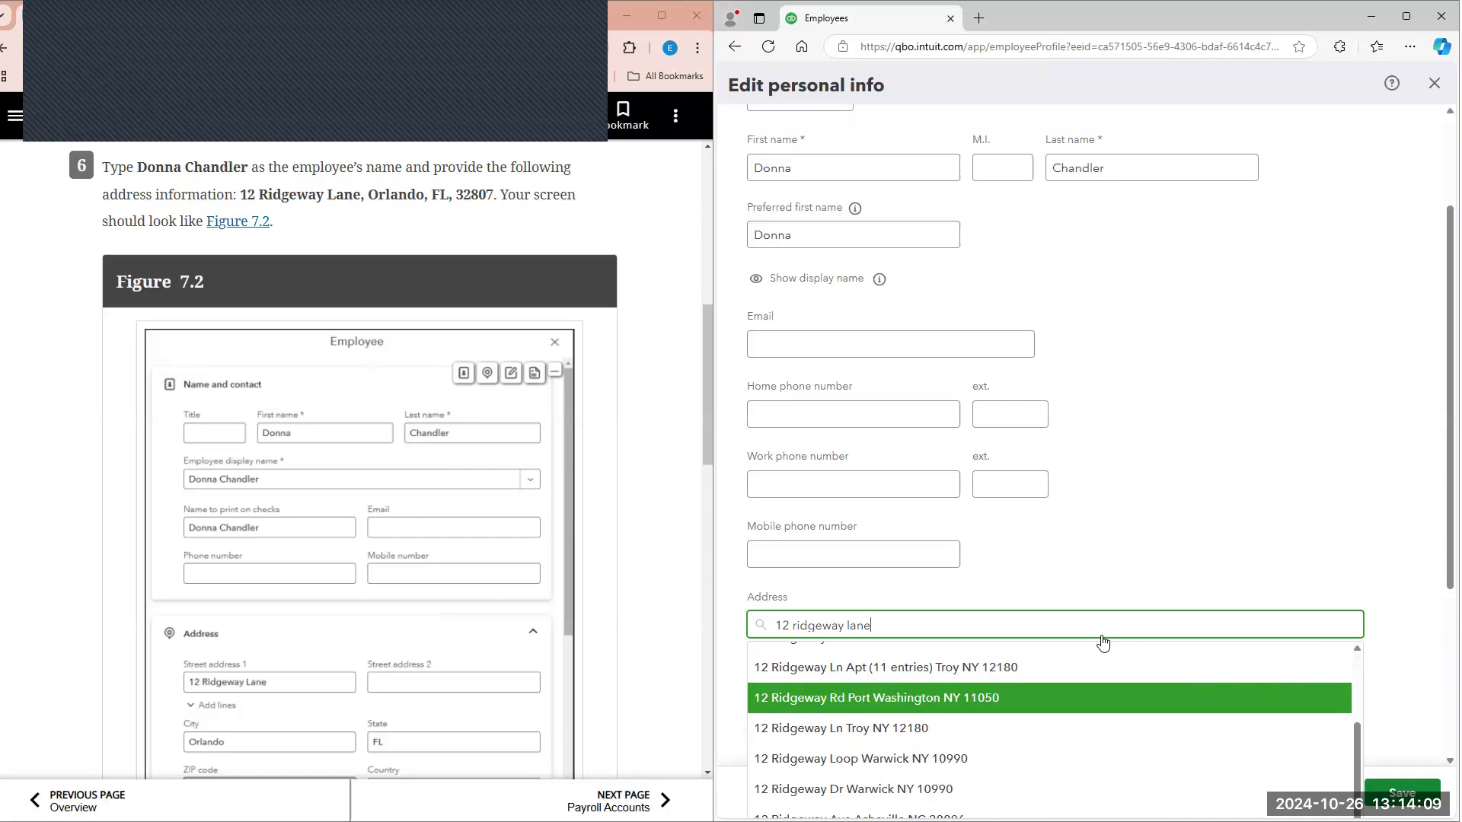
scroll(1081, 541, down, 3)
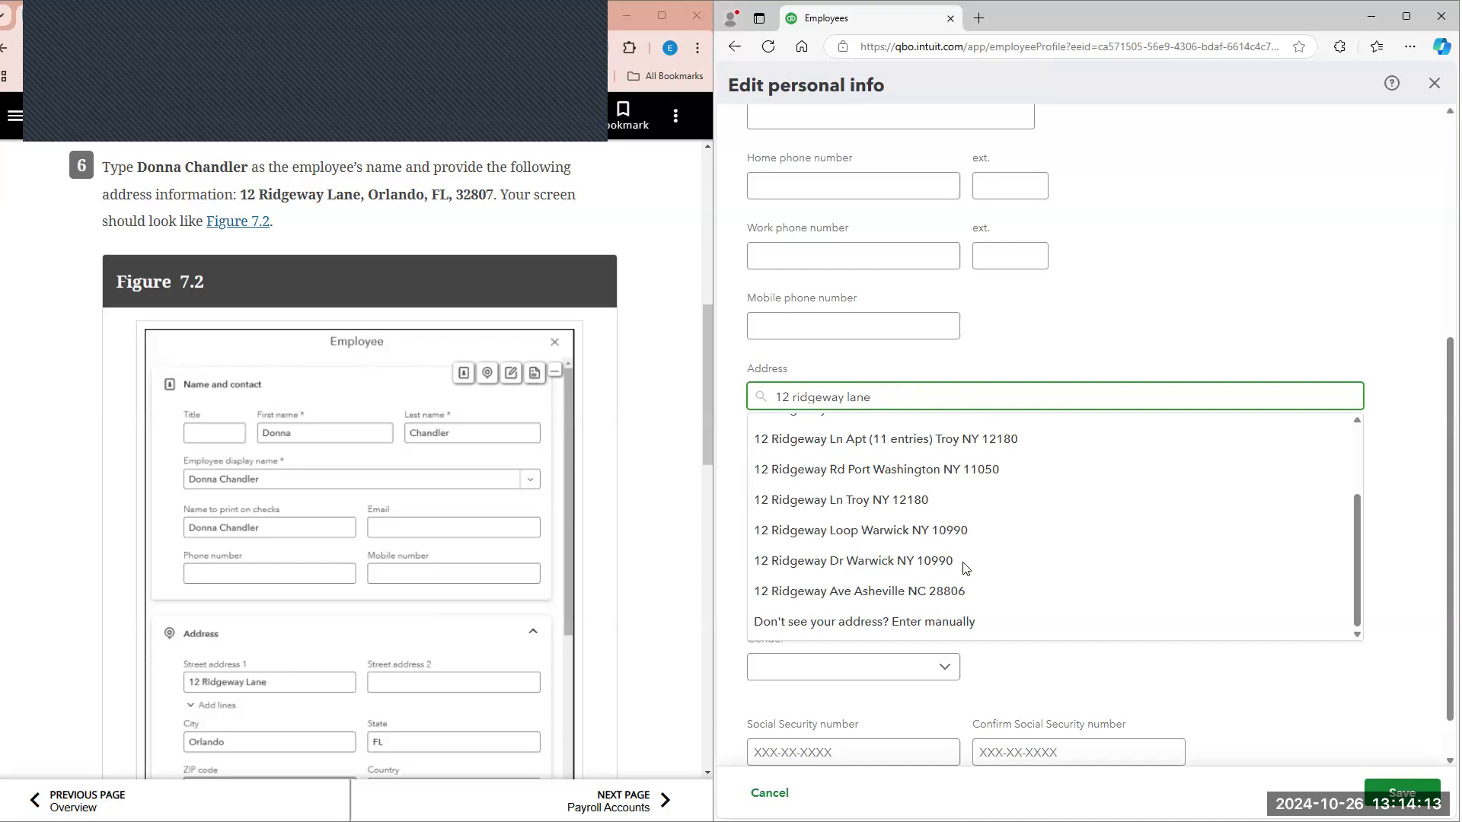
scroll(935, 623, up, 3)
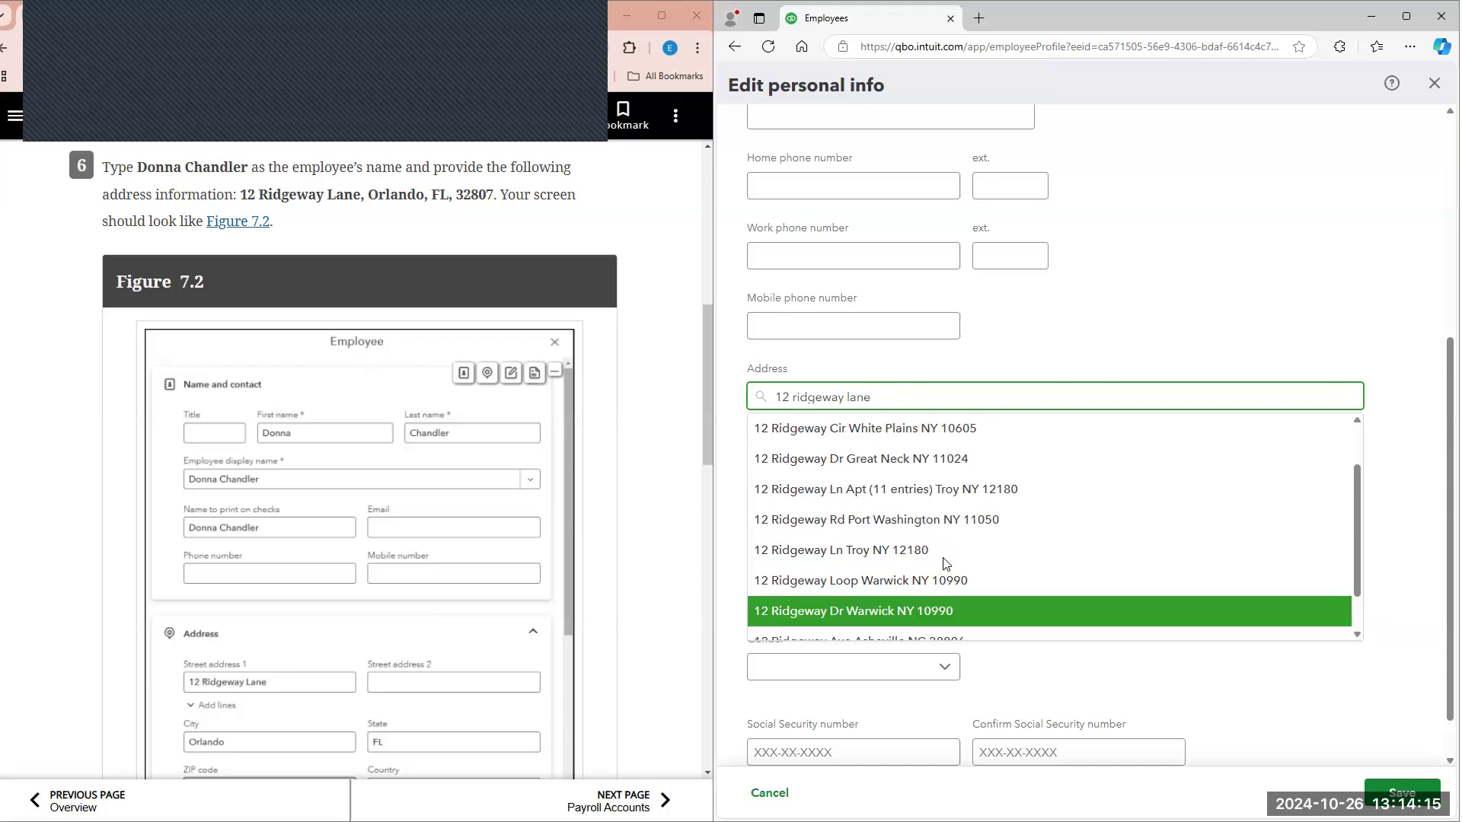
scroll(921, 487, down, 3)
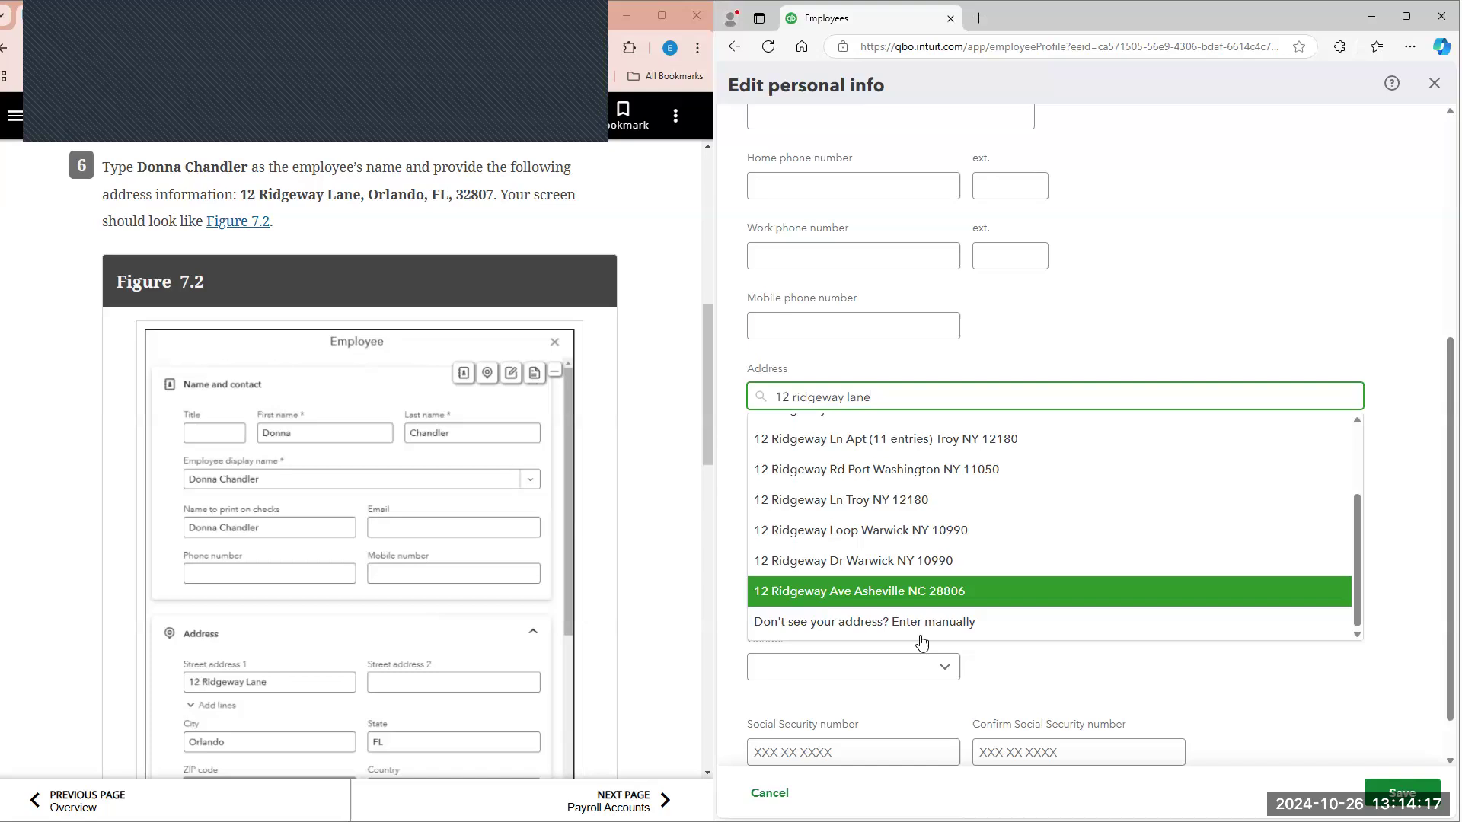
click(926, 632)
click(773, 394)
double_click(773, 394)
text(Ridgeway)
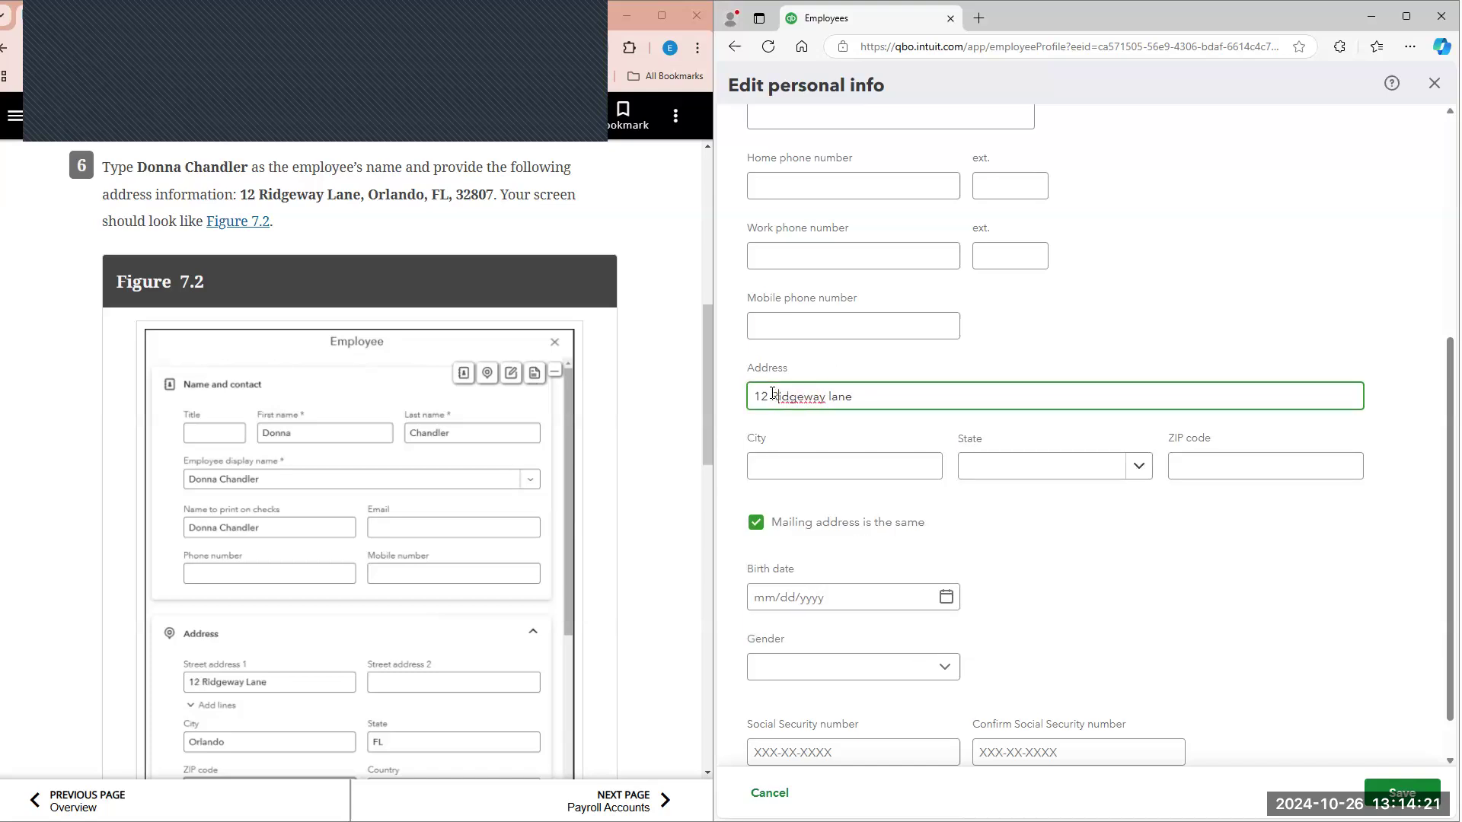
key(BackSpace)
text(L)
Step: Fill in the city, state and ZIP code of the employee's home address from textbook step 6
click(803, 480)
text(Orlando)
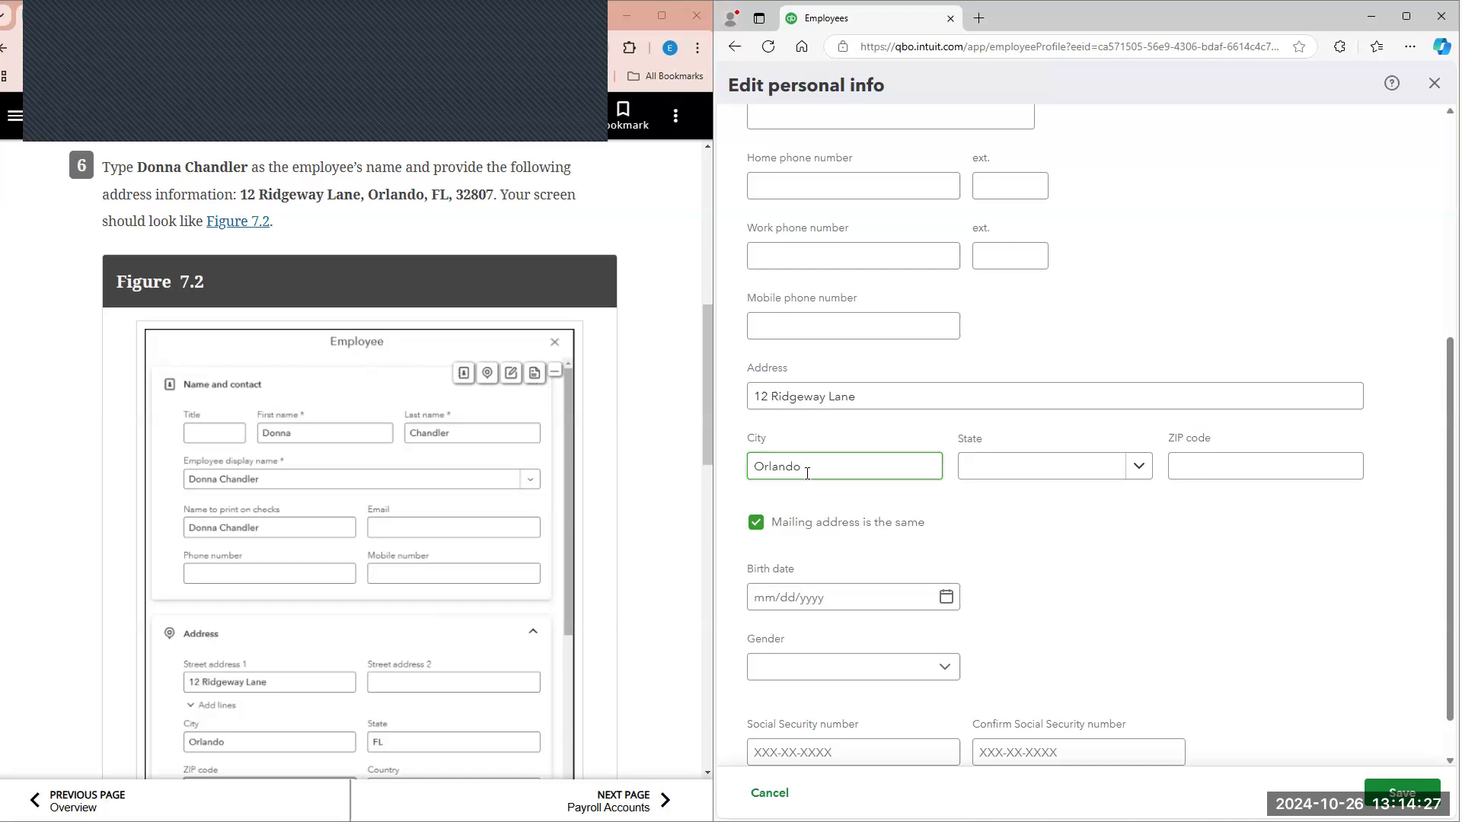
click(1139, 466)
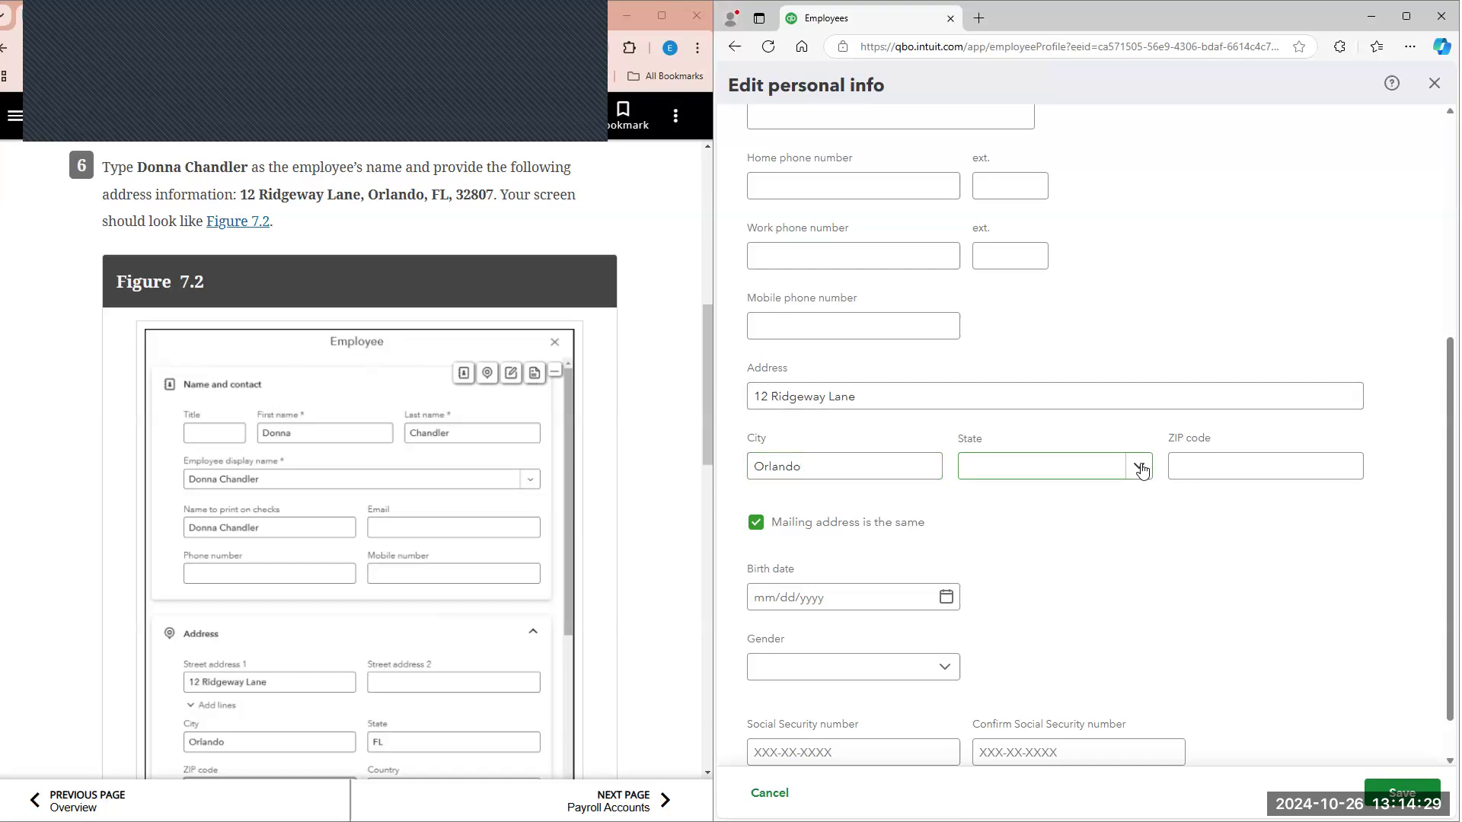
scroll(1054, 548, down, 5)
scroll(1051, 533, up, 1)
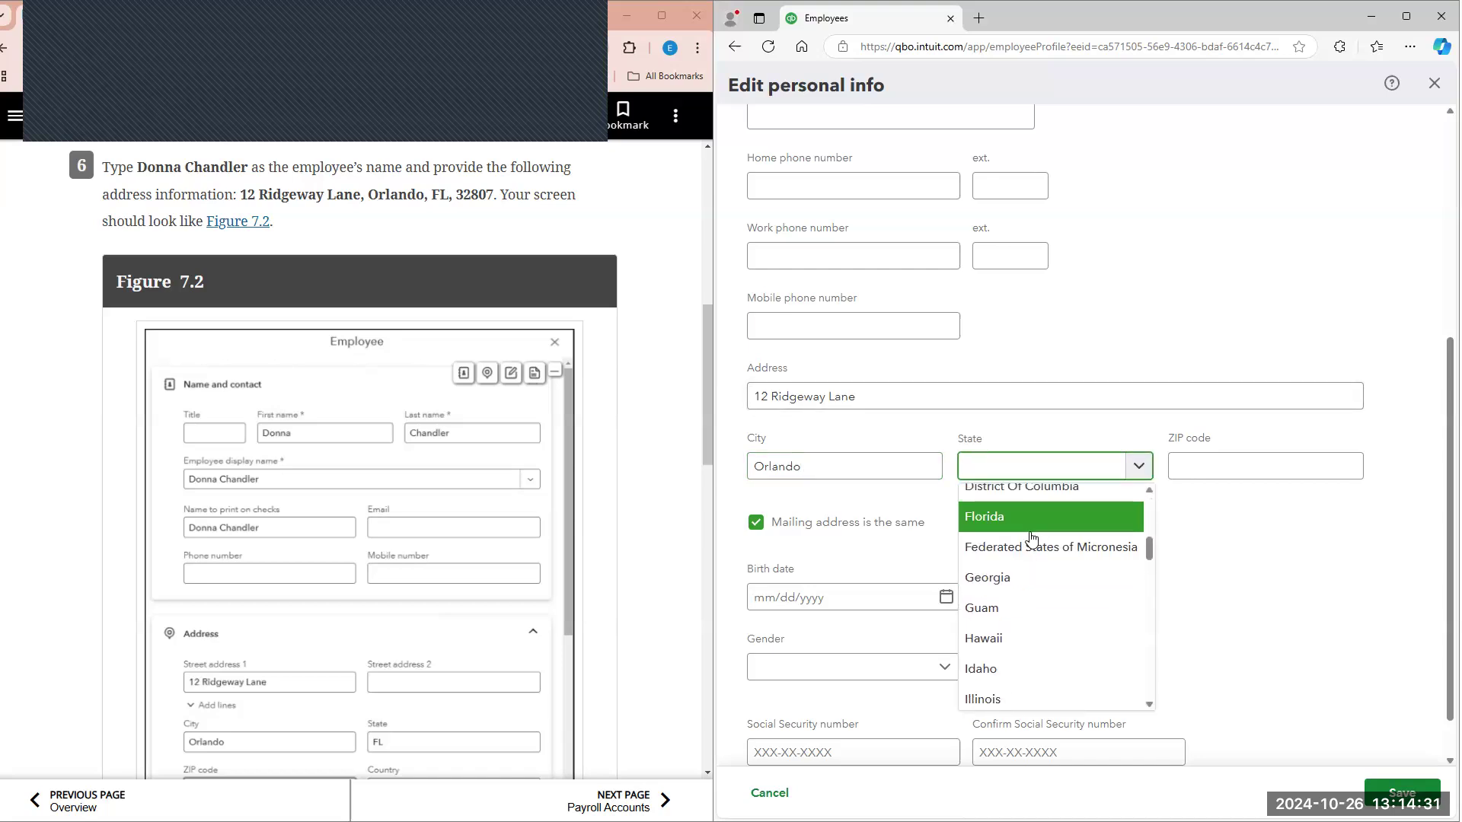
click(1020, 514)
click(1244, 468)
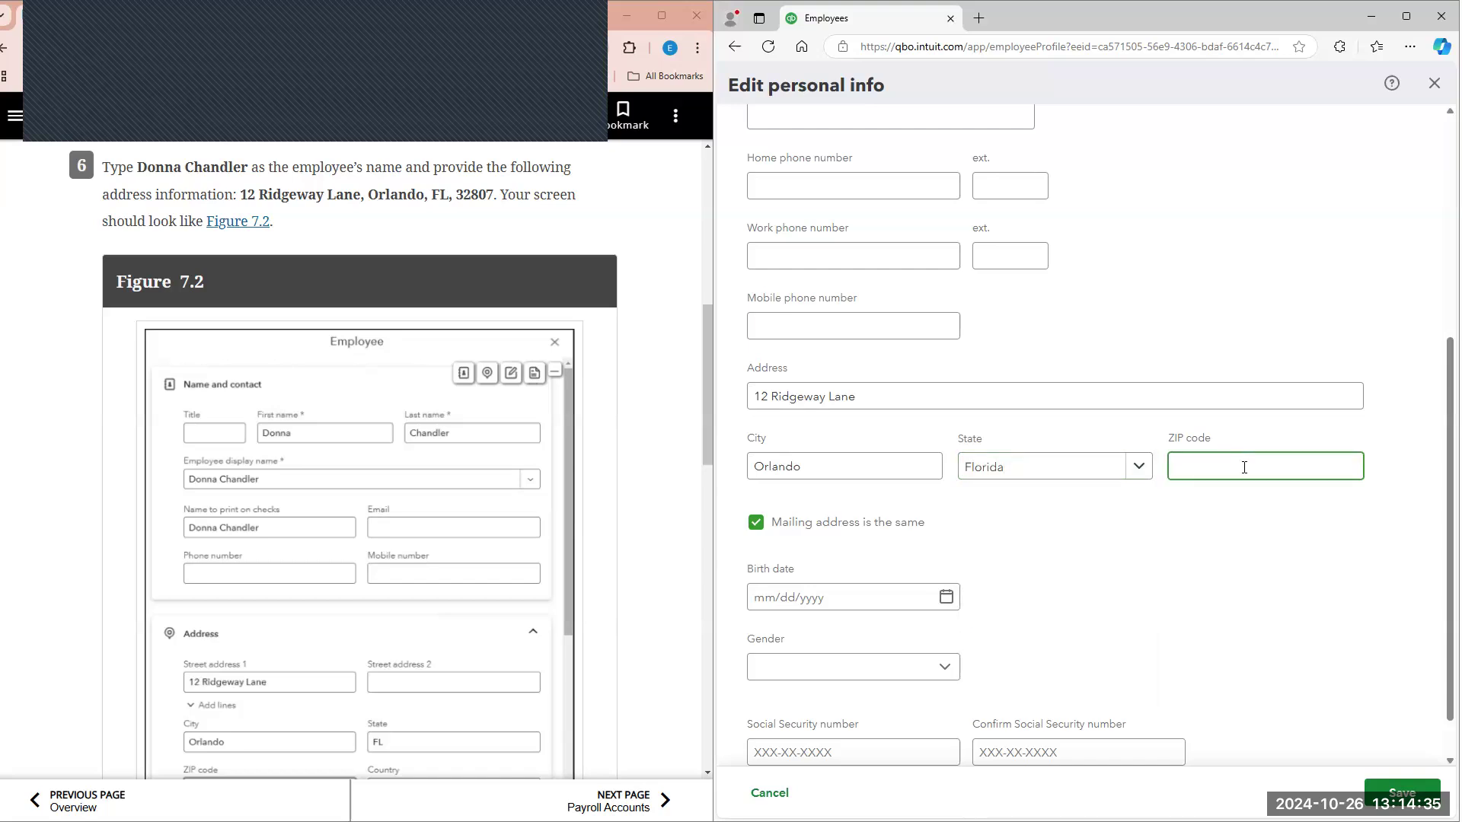
text(32807)
Step: Check the employee form against the textbook's Figure 7.2 and its Details description for any further required fields
click(593, 318)
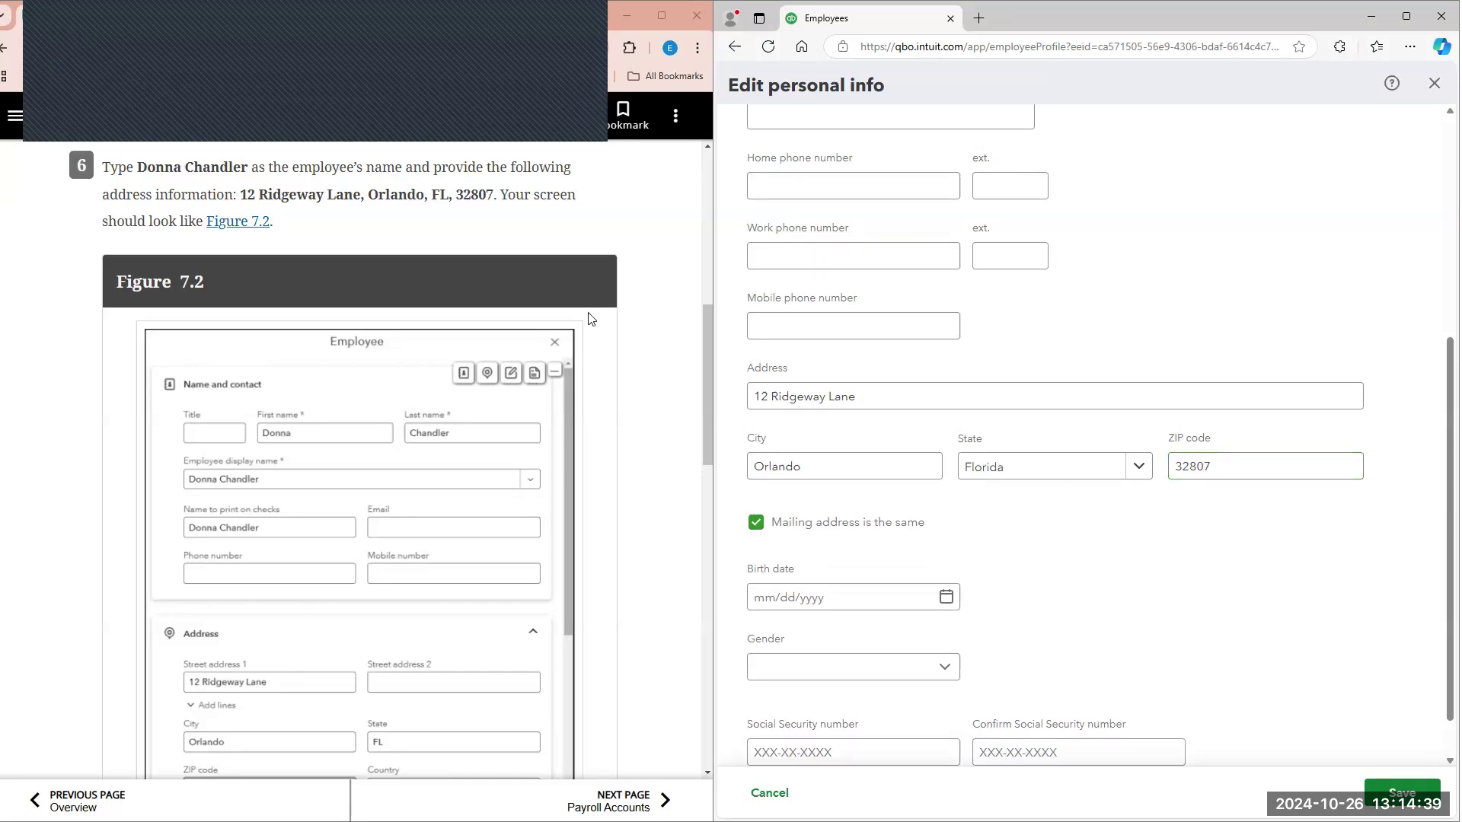
scroll(474, 221, down, 2)
scroll(349, 496, down, 1)
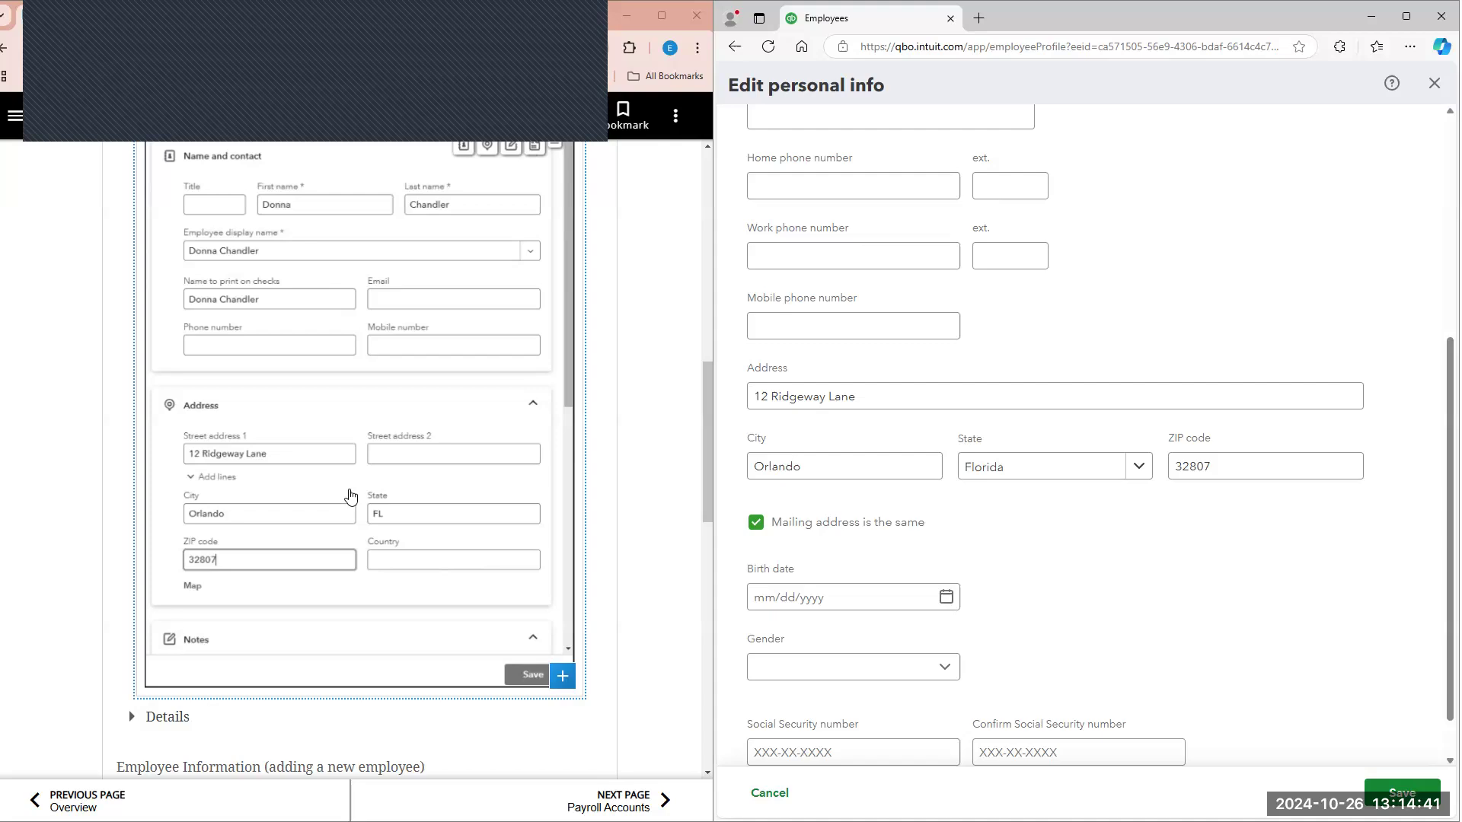
scroll(425, 506, down, 2)
click(144, 564)
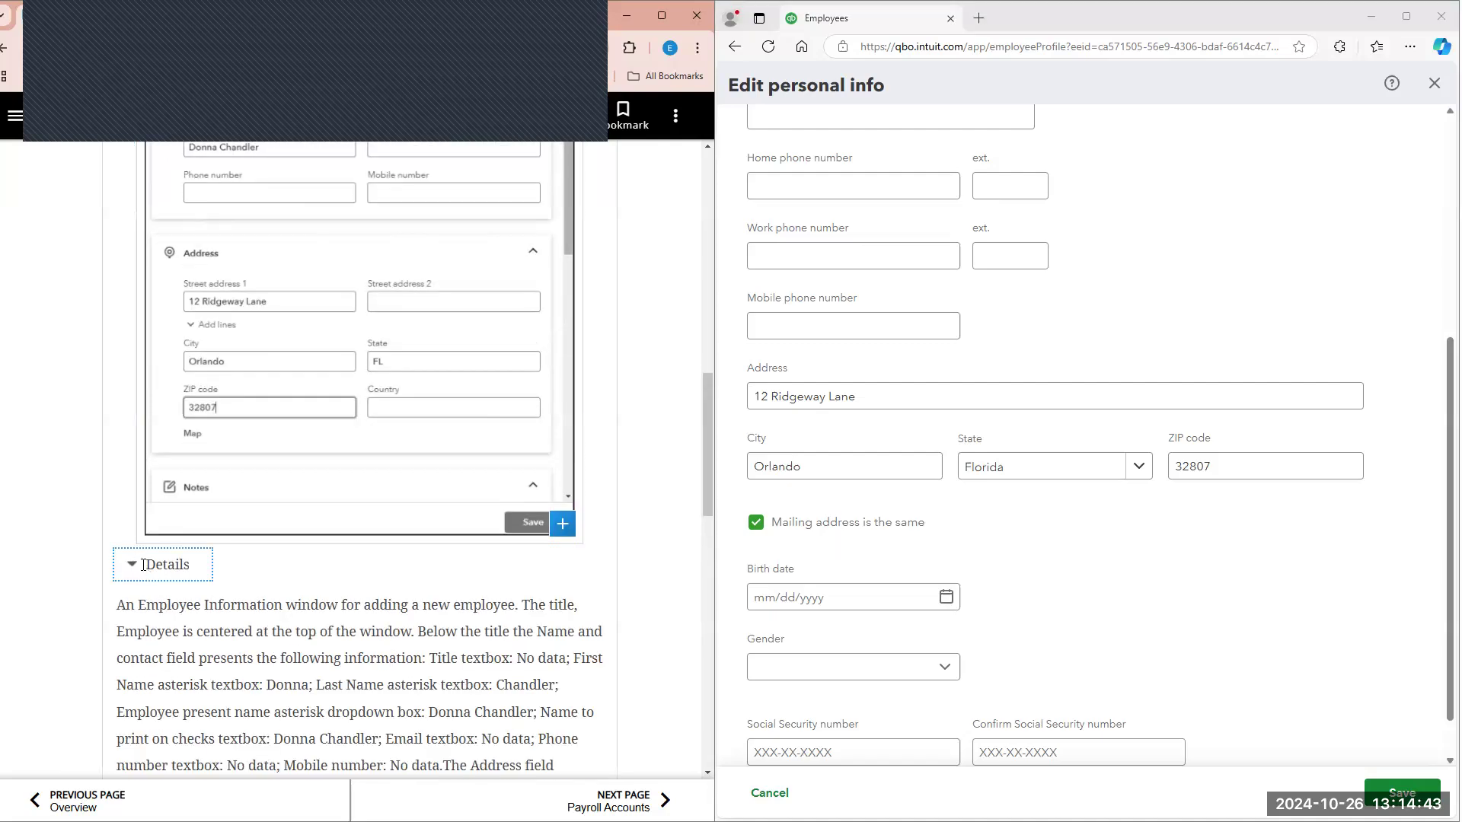
scroll(144, 564, down, 2)
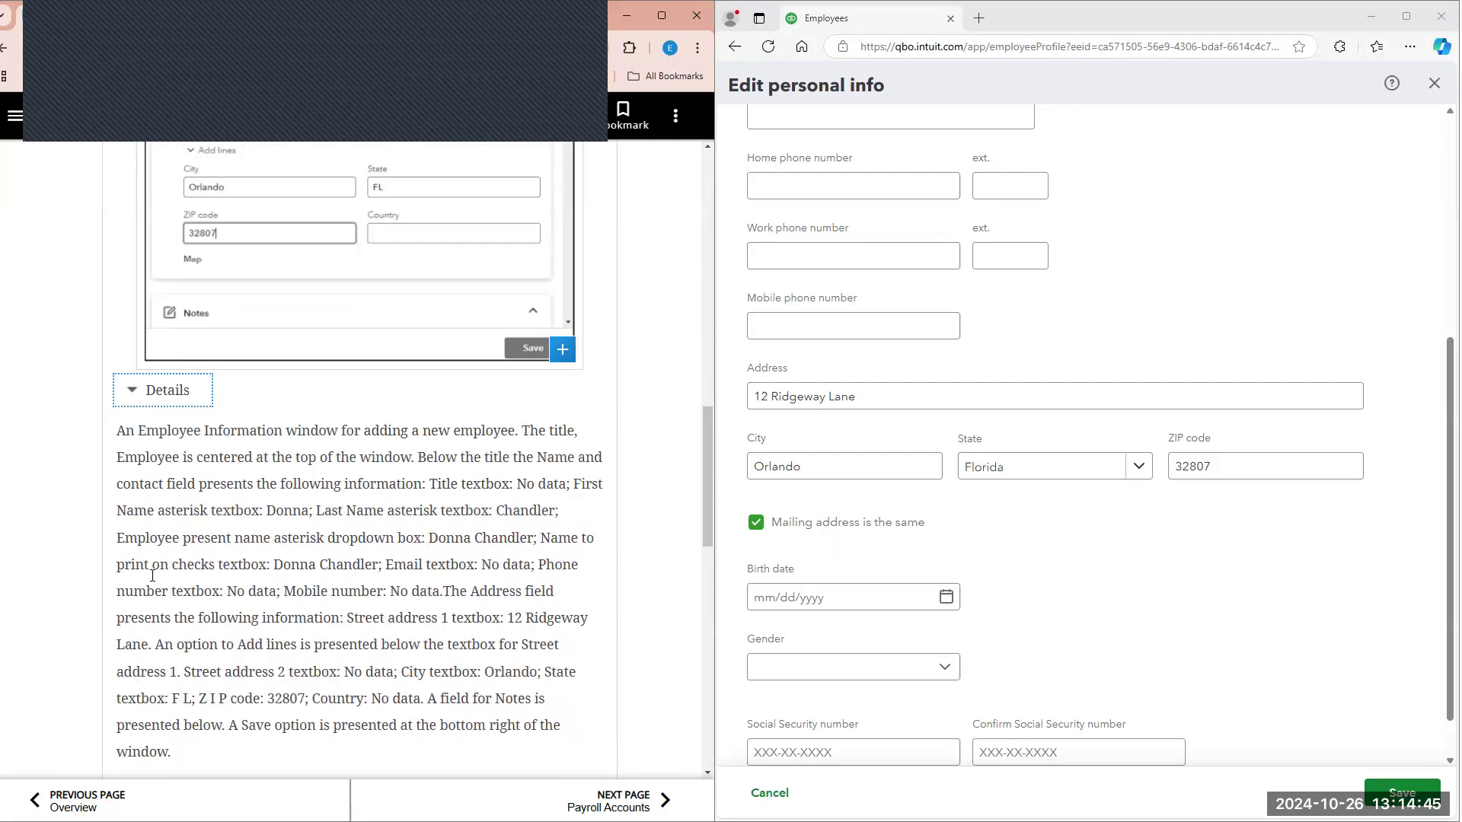
scroll(335, 579, down, 1)
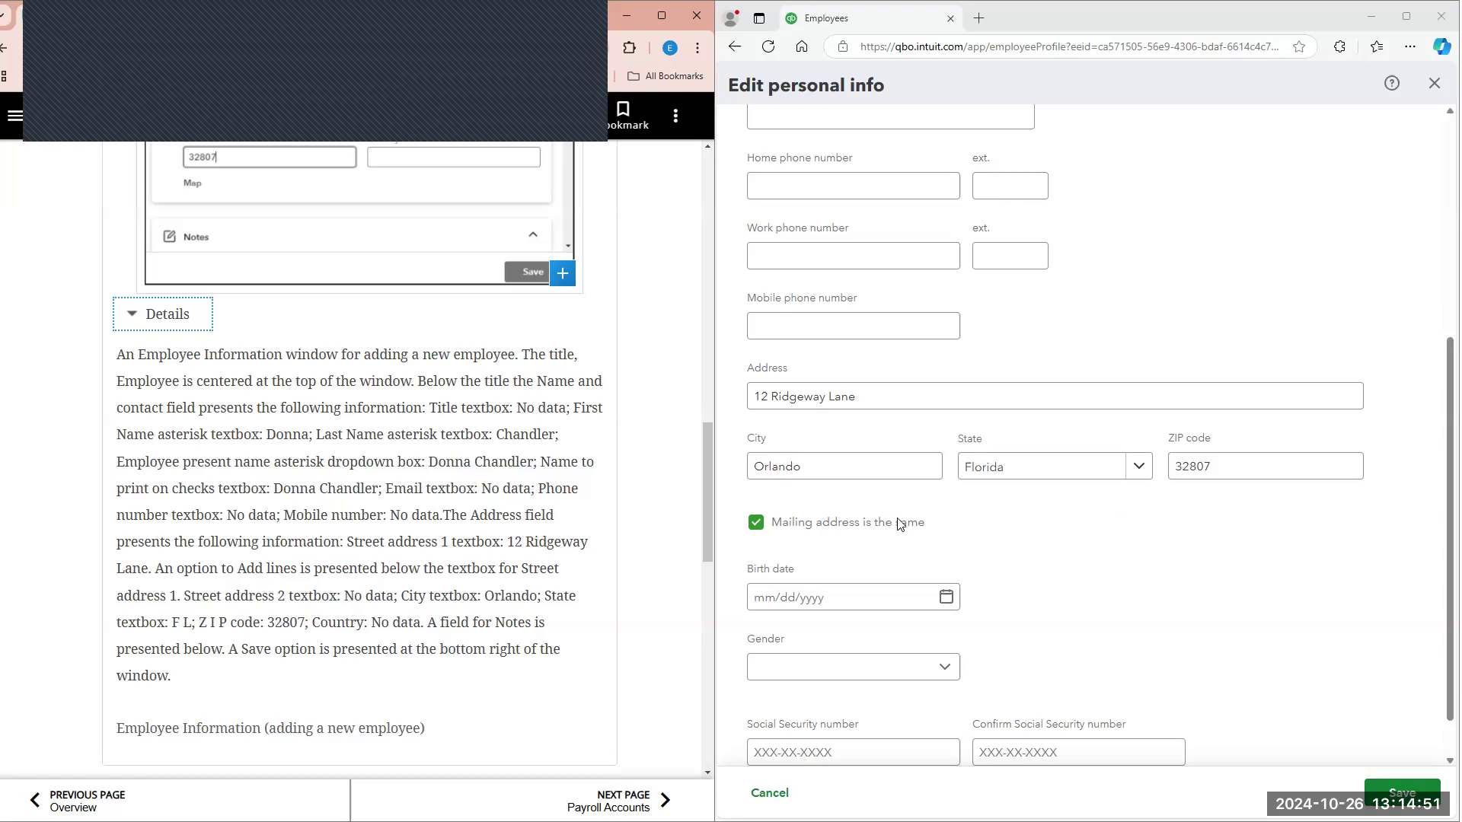
click(163, 314)
scroll(1082, 457, down, 1)
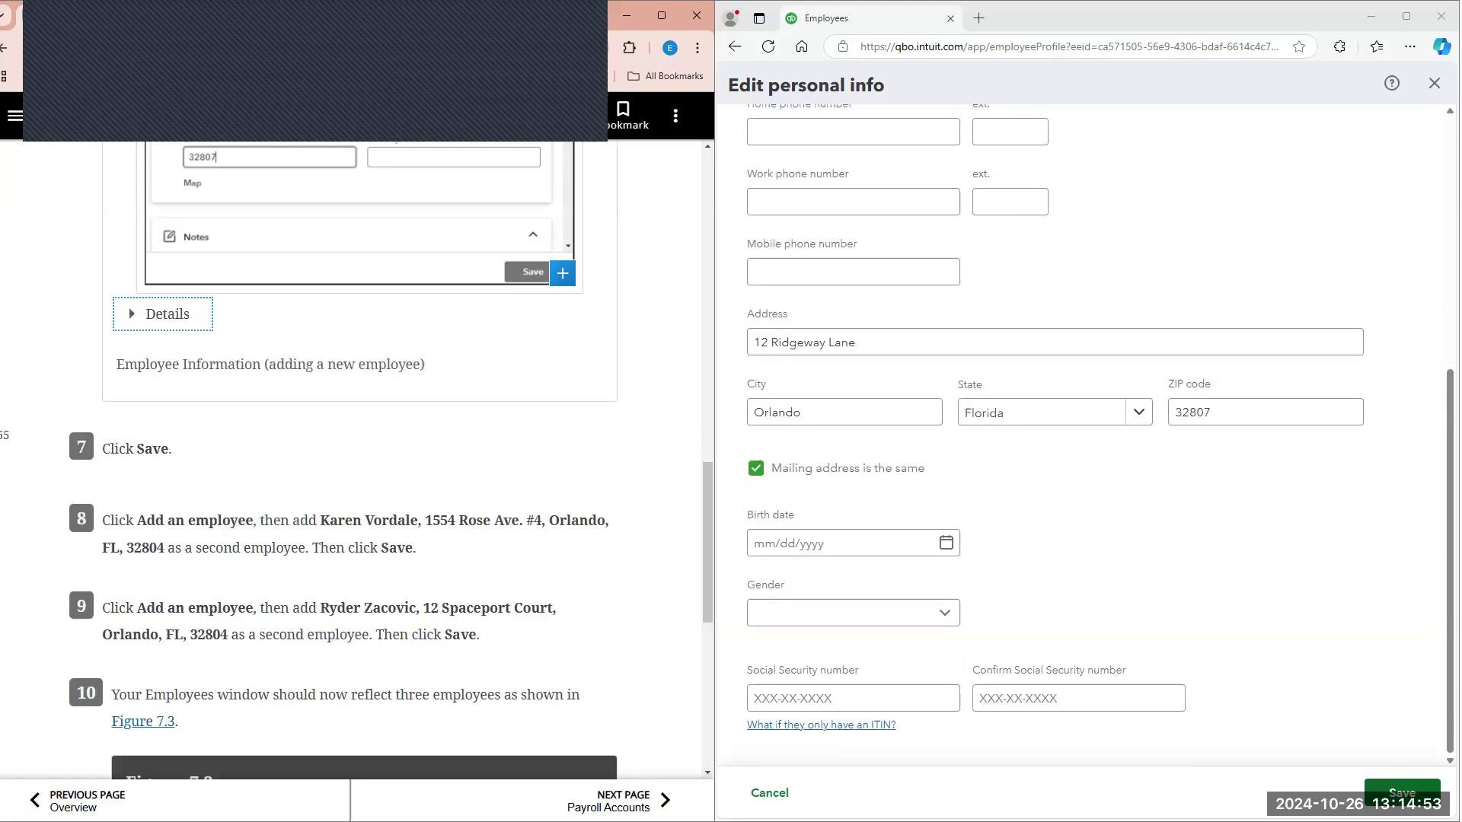
Step: Save the employee's personal info with the address as entered, review the profile and return to the employee list
click(1402, 792)
scroll(500, 488, down, 1)
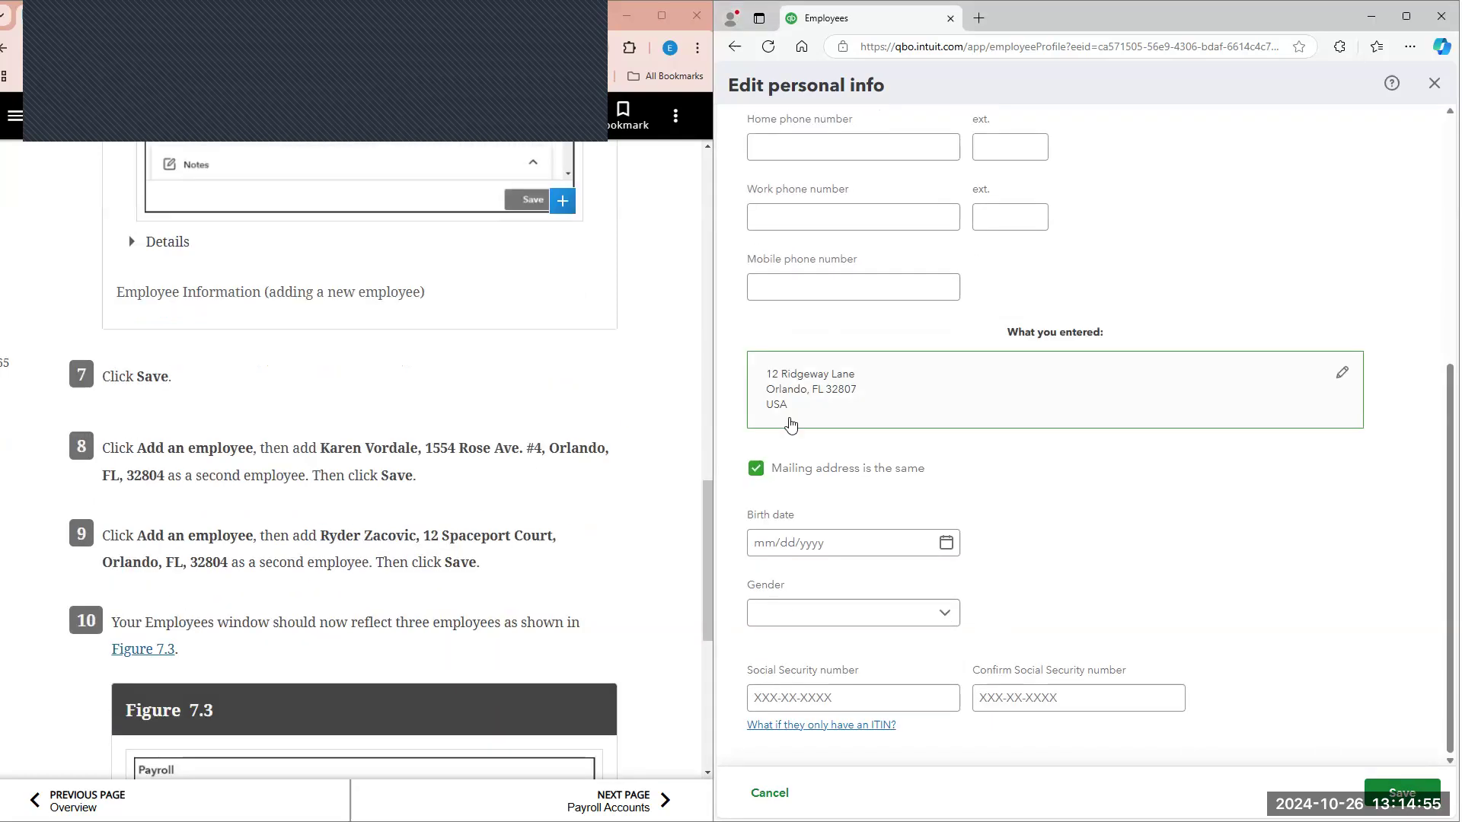
scroll(1312, 567, up, 5)
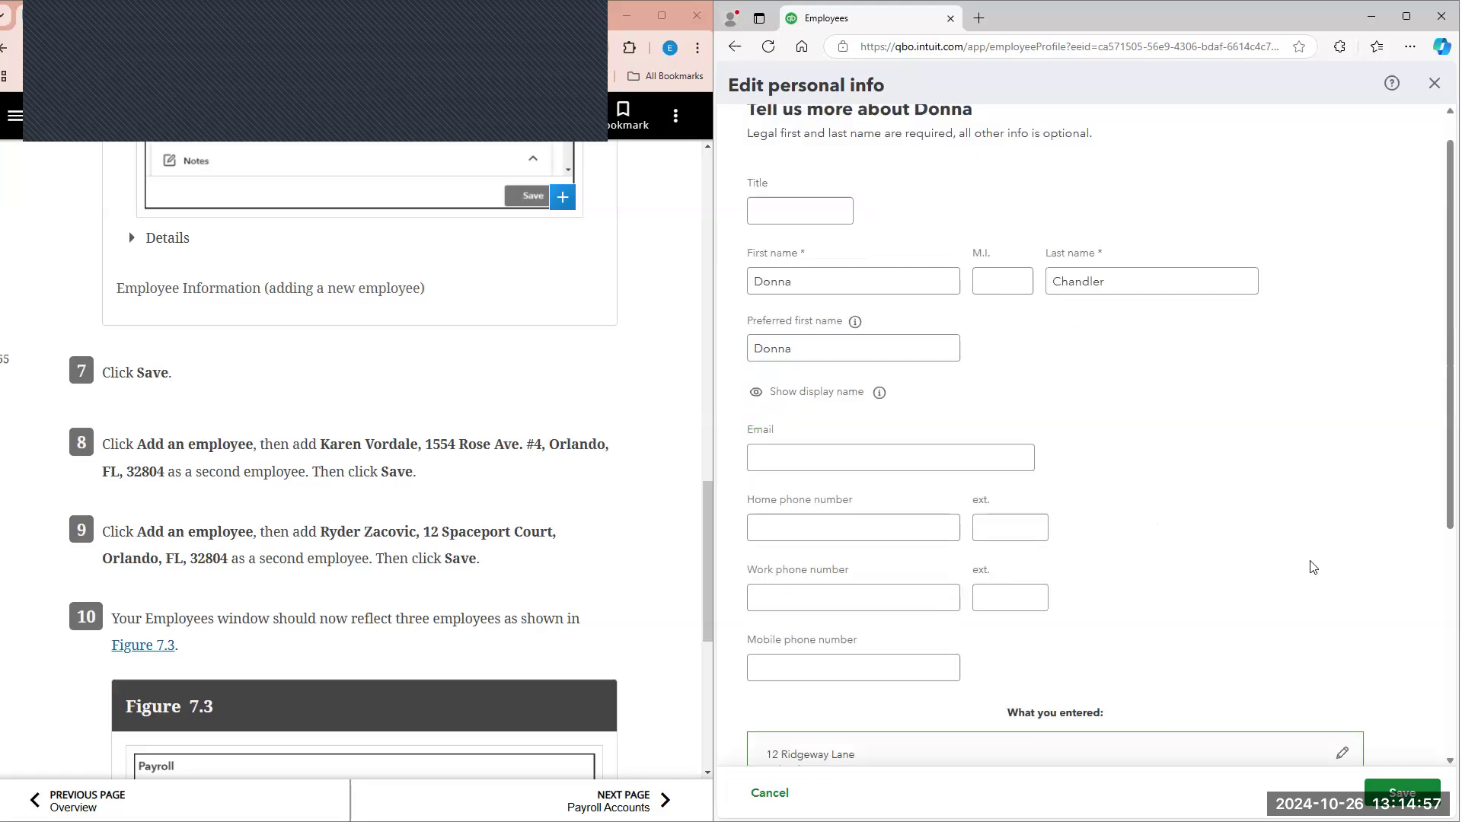
scroll(1333, 647, down, 3)
click(1267, 552)
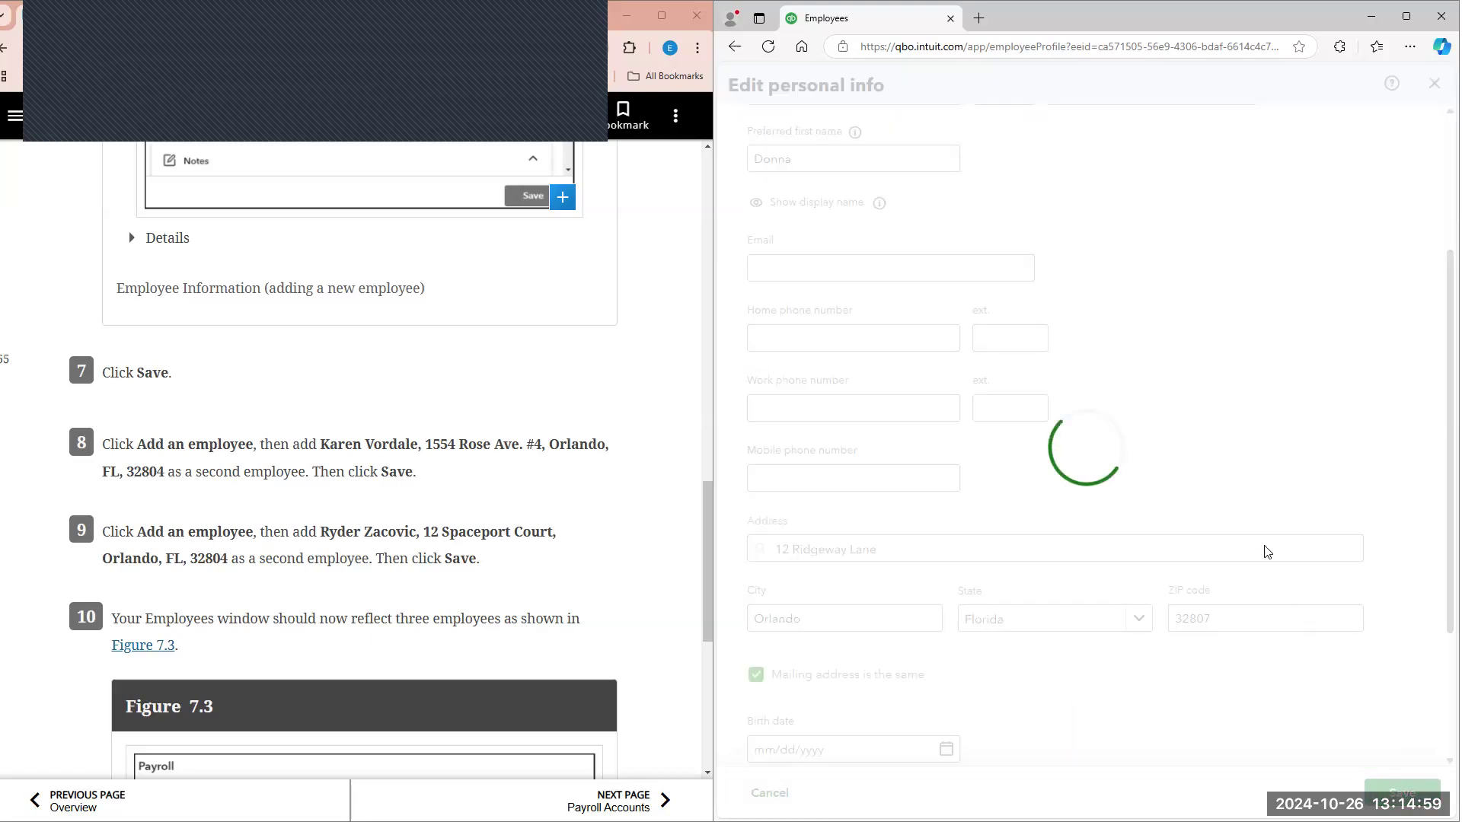
scroll(1102, 320, down, 3)
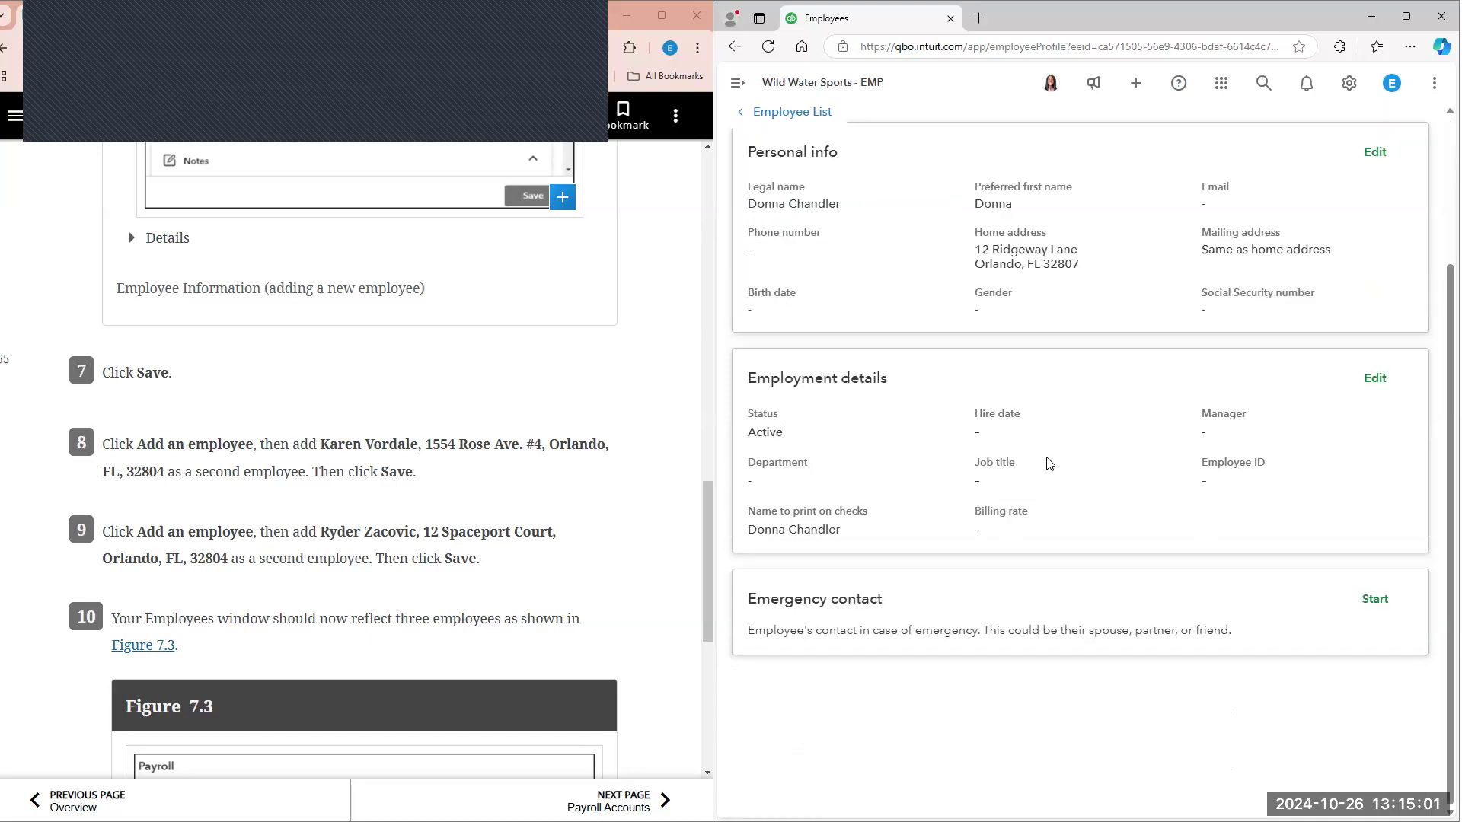
scroll(914, 290, up, 3)
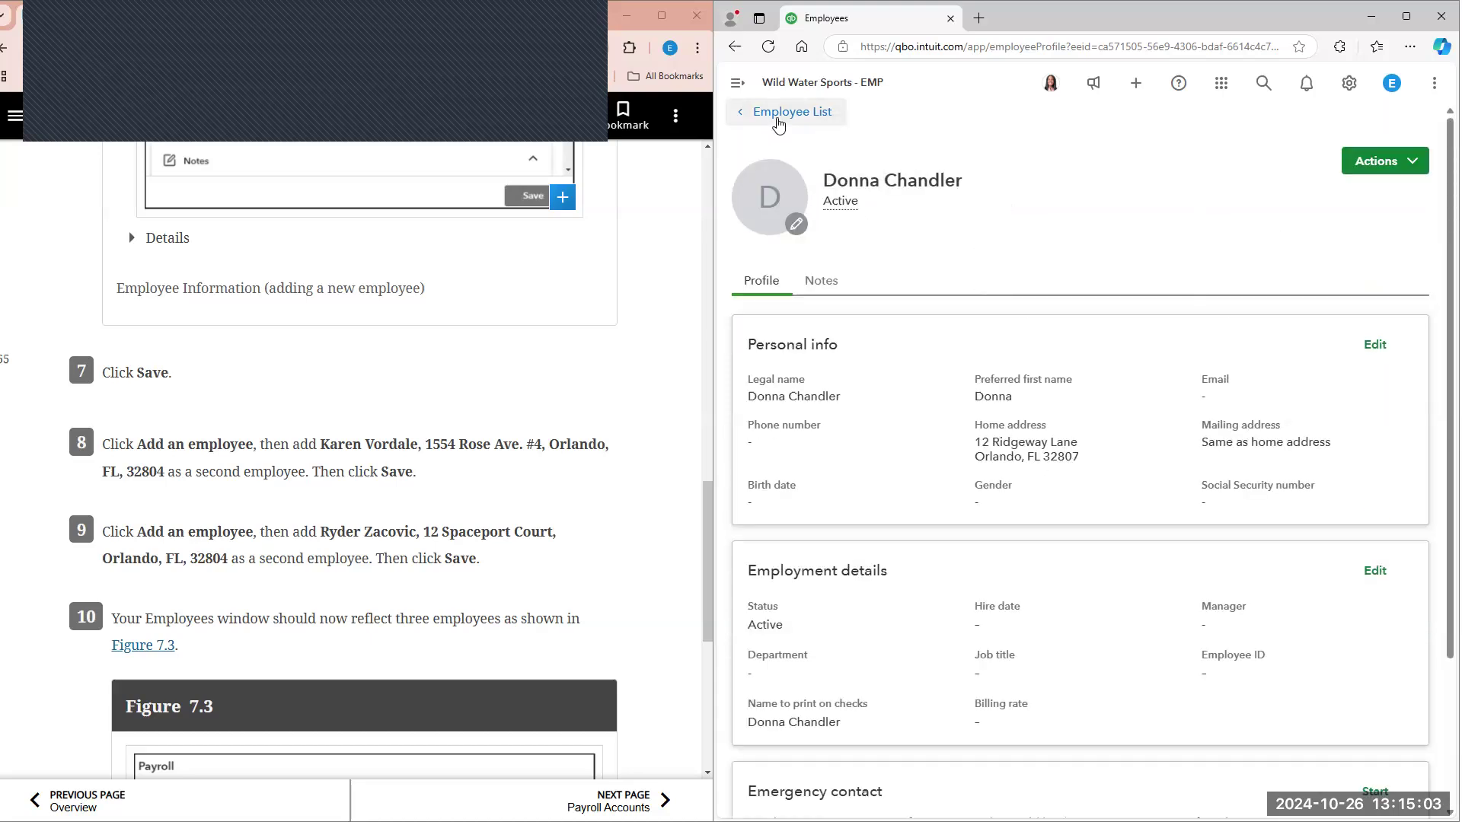
click(777, 122)
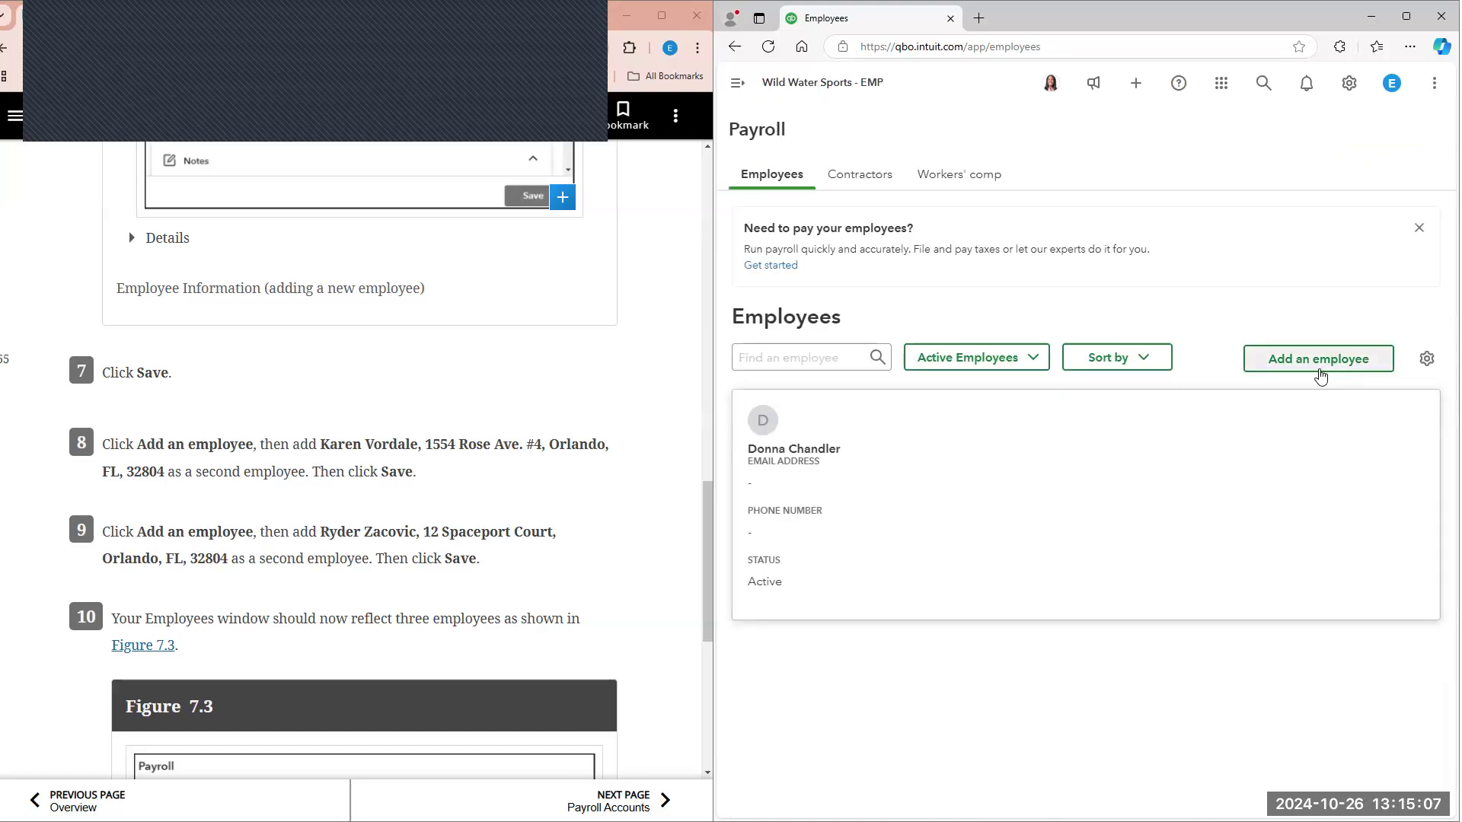
Step: Add the second employee with the first and last name from textbook step 8, leaving email and hire date blank, and dismiss the pop-up
click(1285, 364)
click(956, 373)
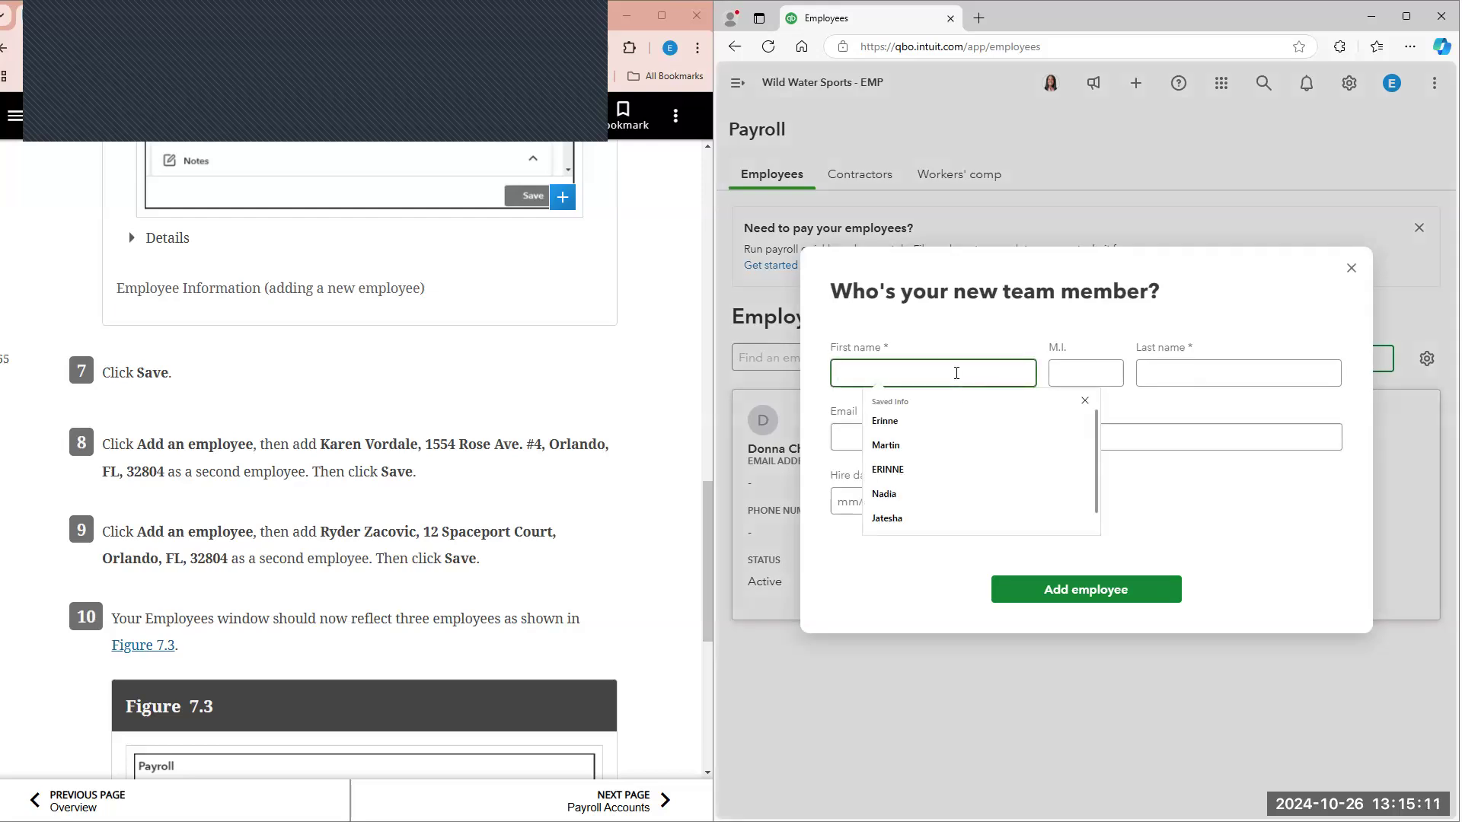
text(Karen)
key(Tab)
key(Tab)
text(V)
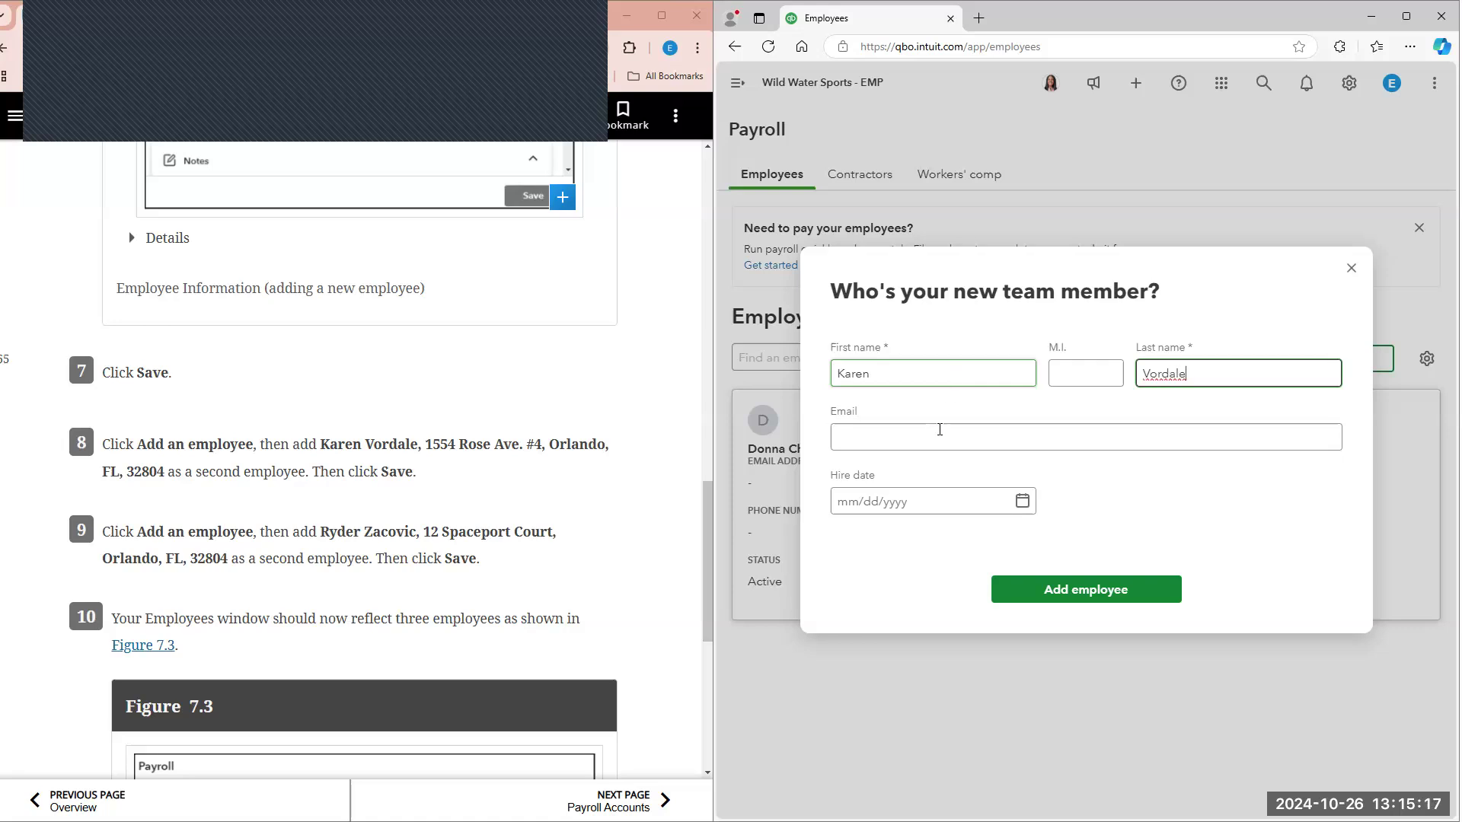
scroll(368, 453, down, 2)
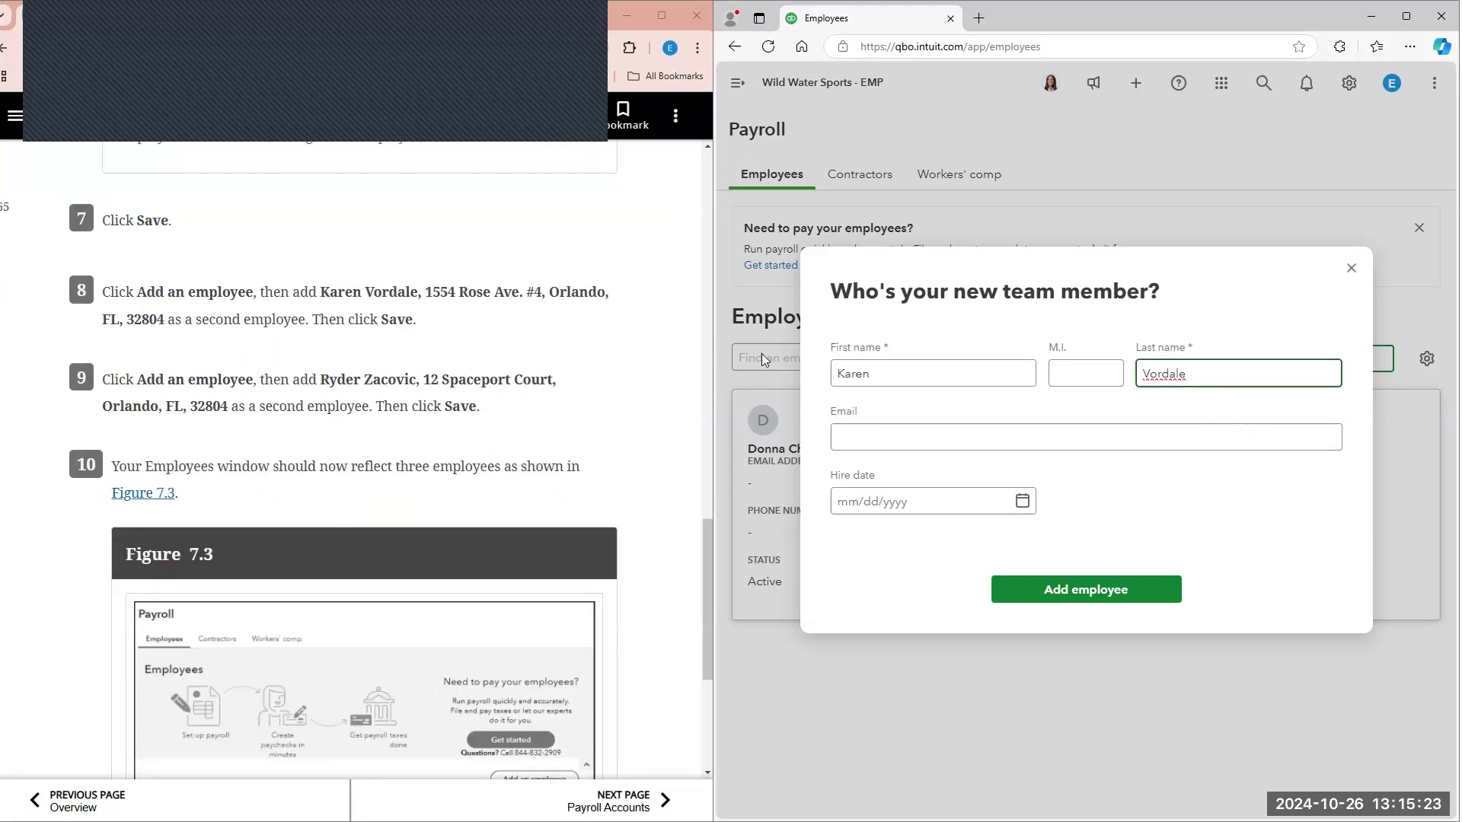
click(1104, 599)
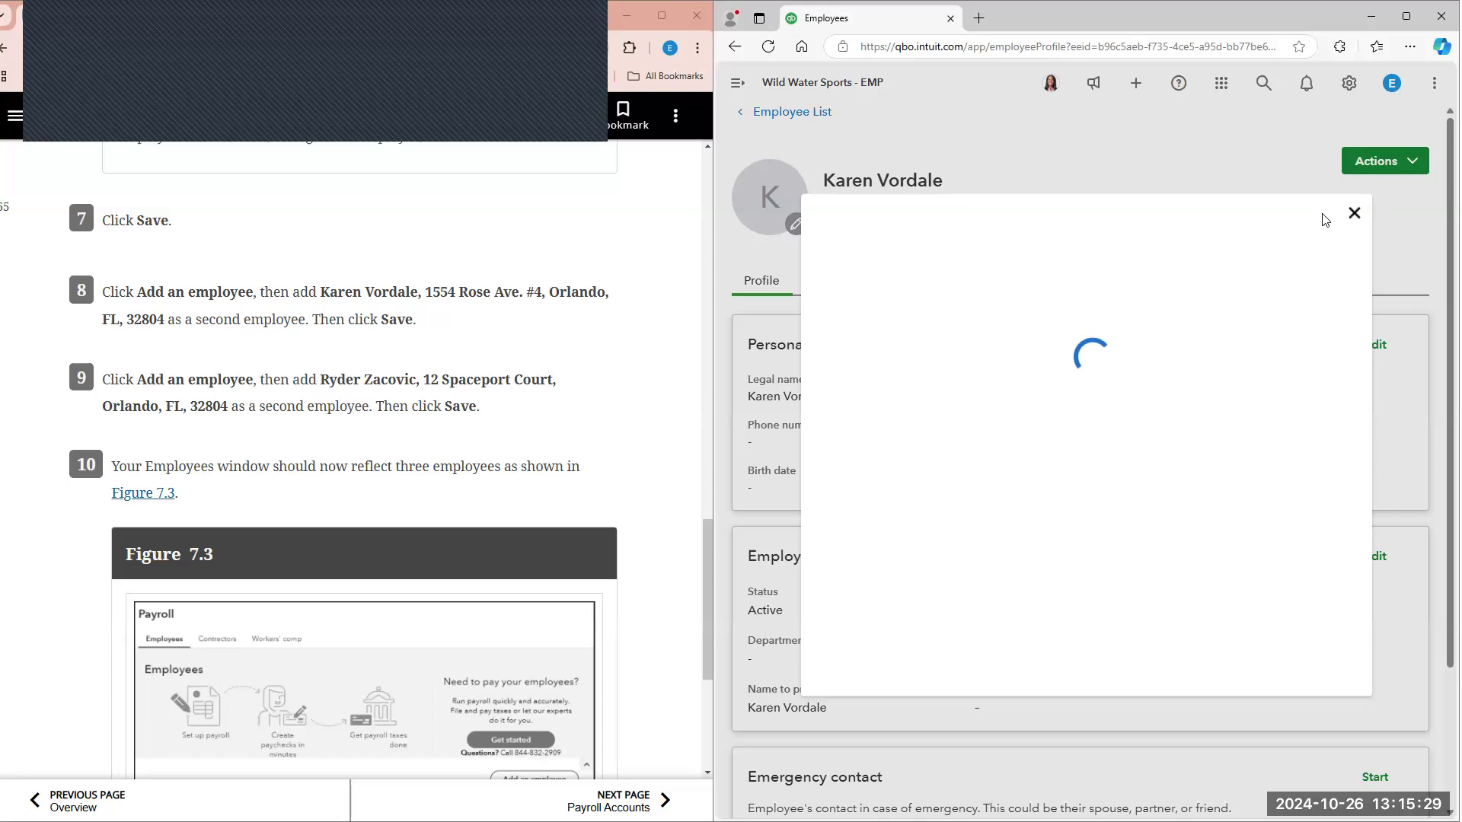
click(1354, 208)
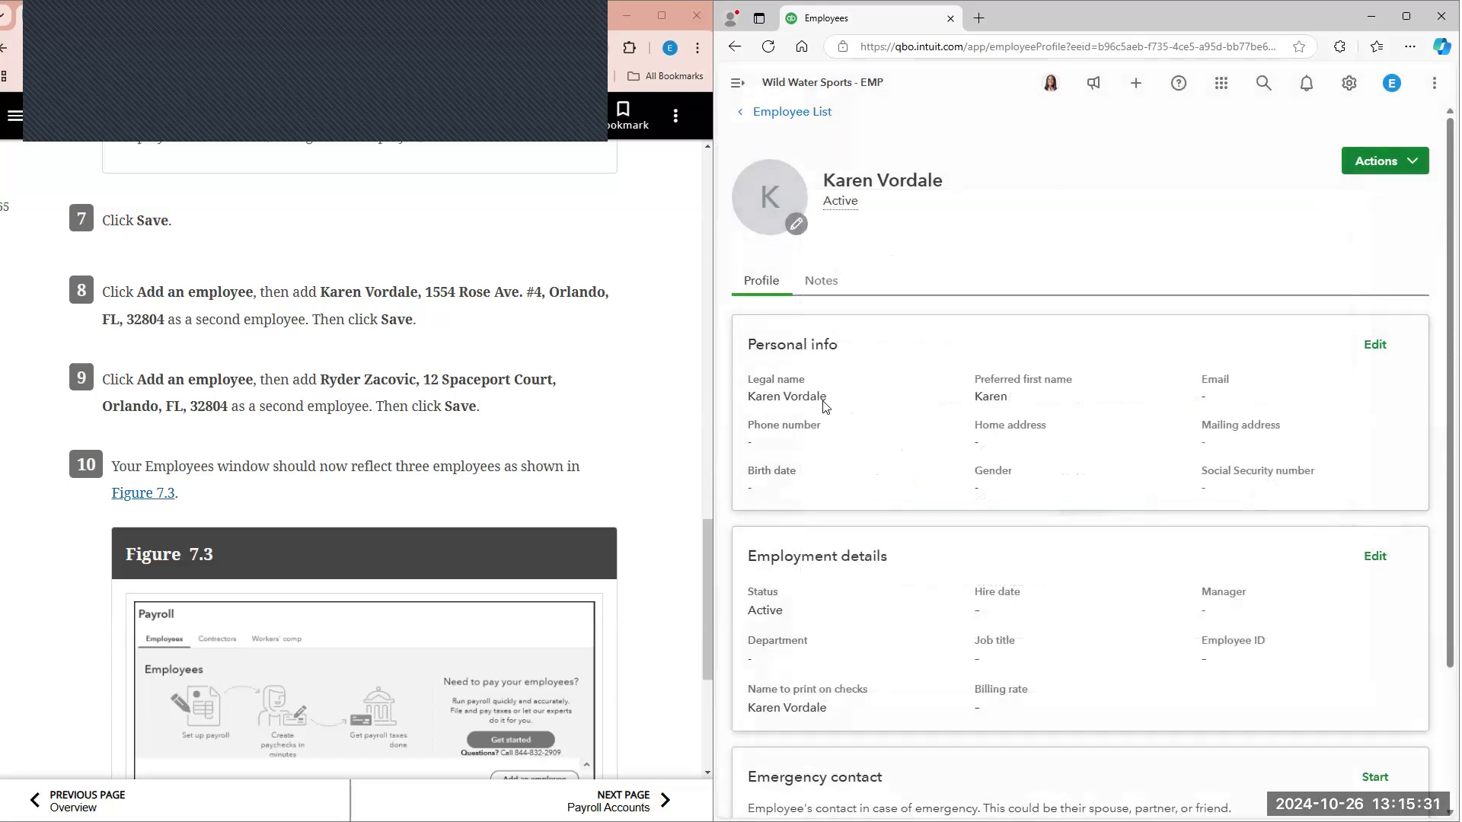
Step: Edit the second employee's personal info and manually enter the street address with unit number from textbook step 8
click(1376, 345)
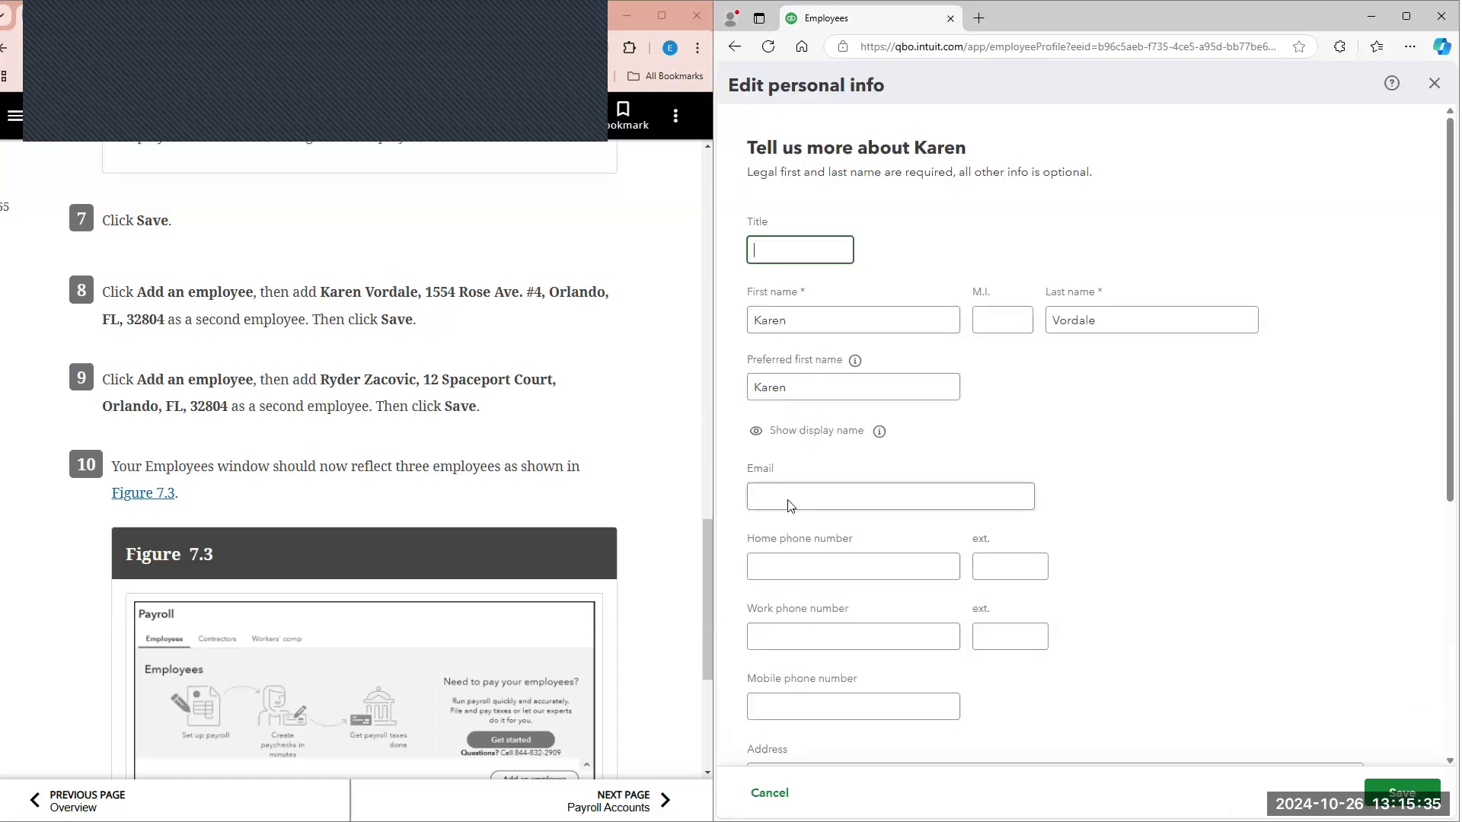
scroll(791, 514, down, 4)
scroll(838, 535, down, 1)
click(822, 404)
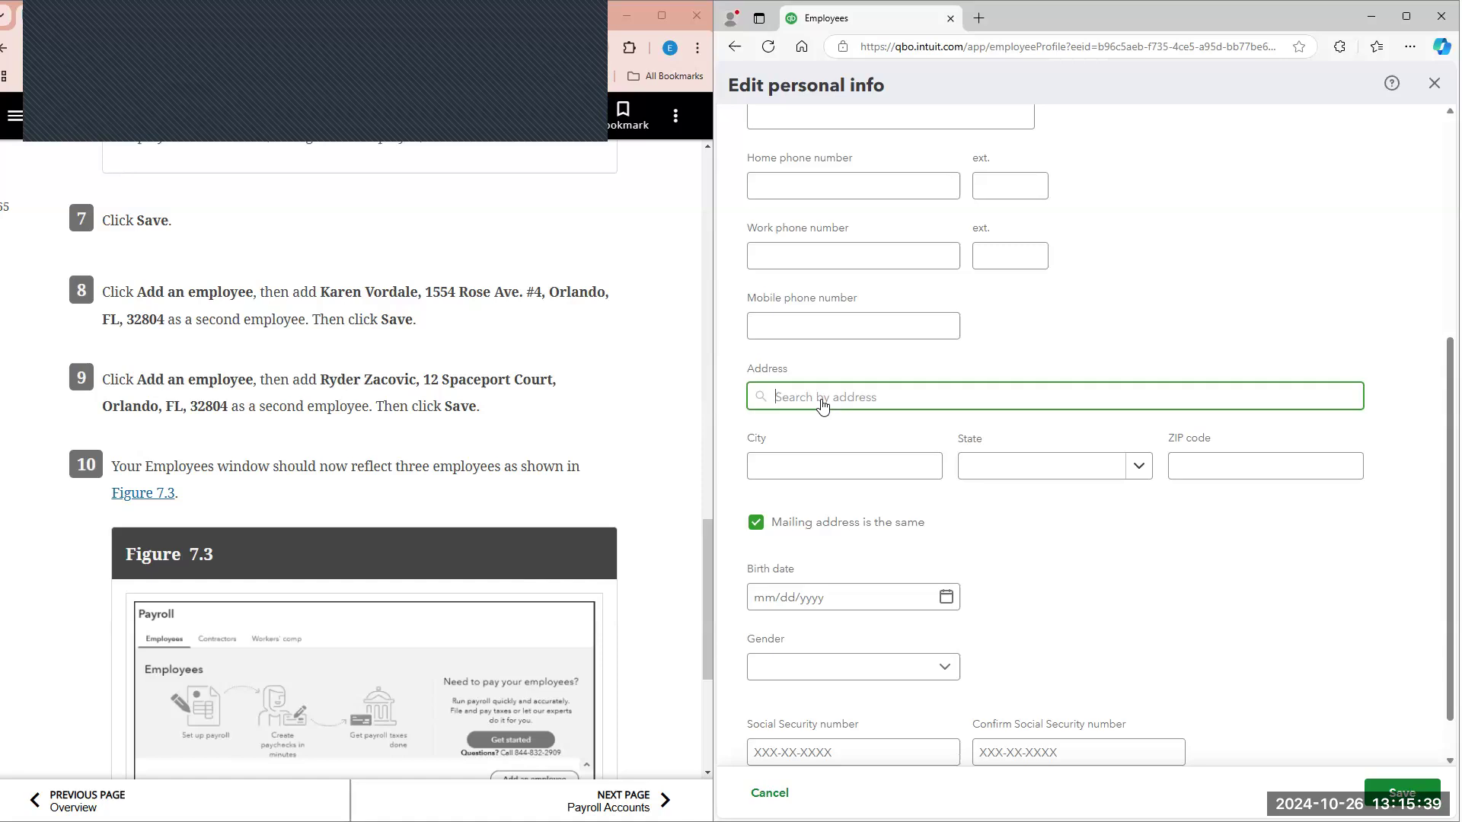
text(1554 Rose Ave)
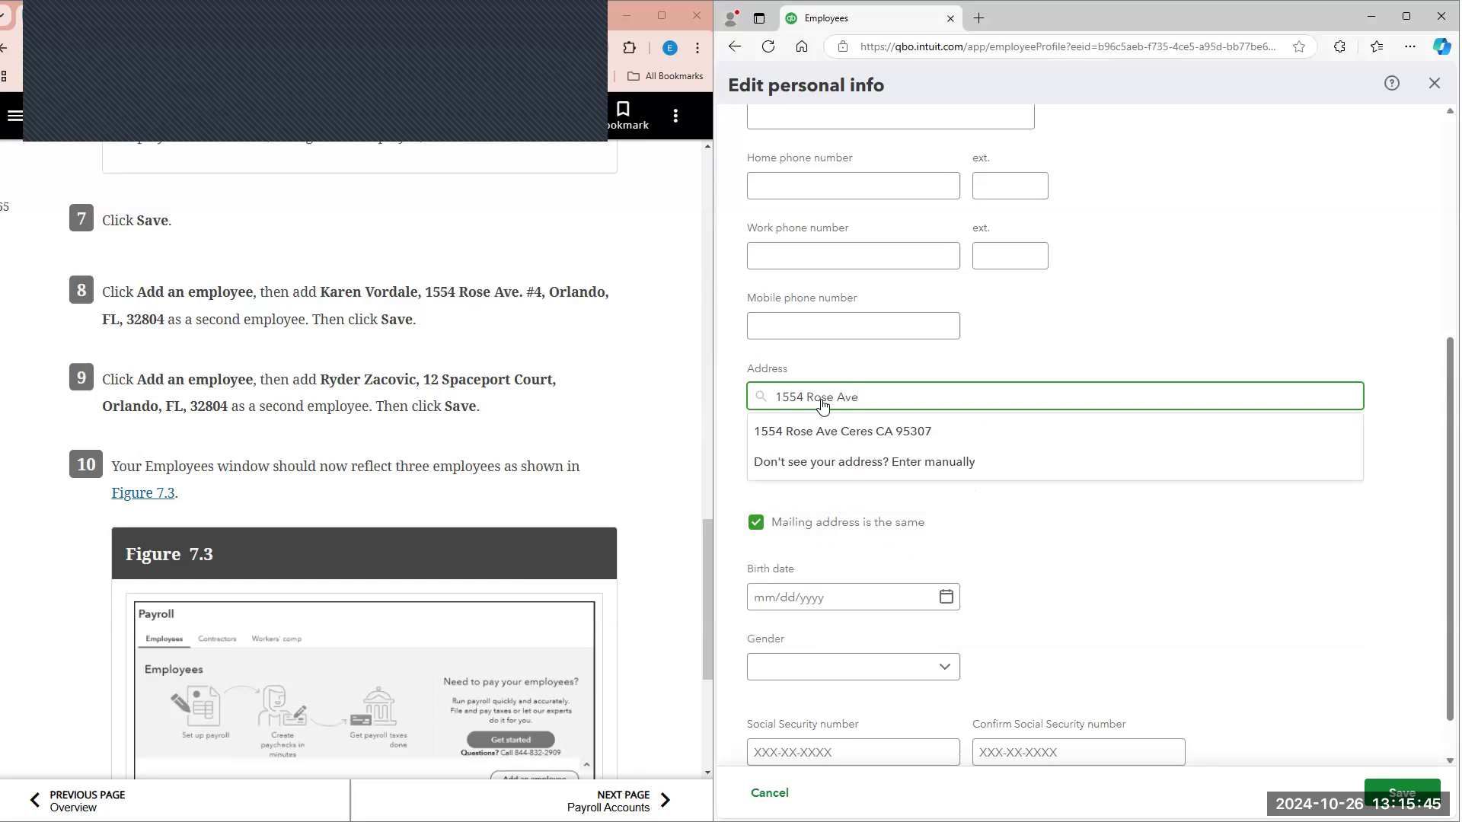
click(841, 465)
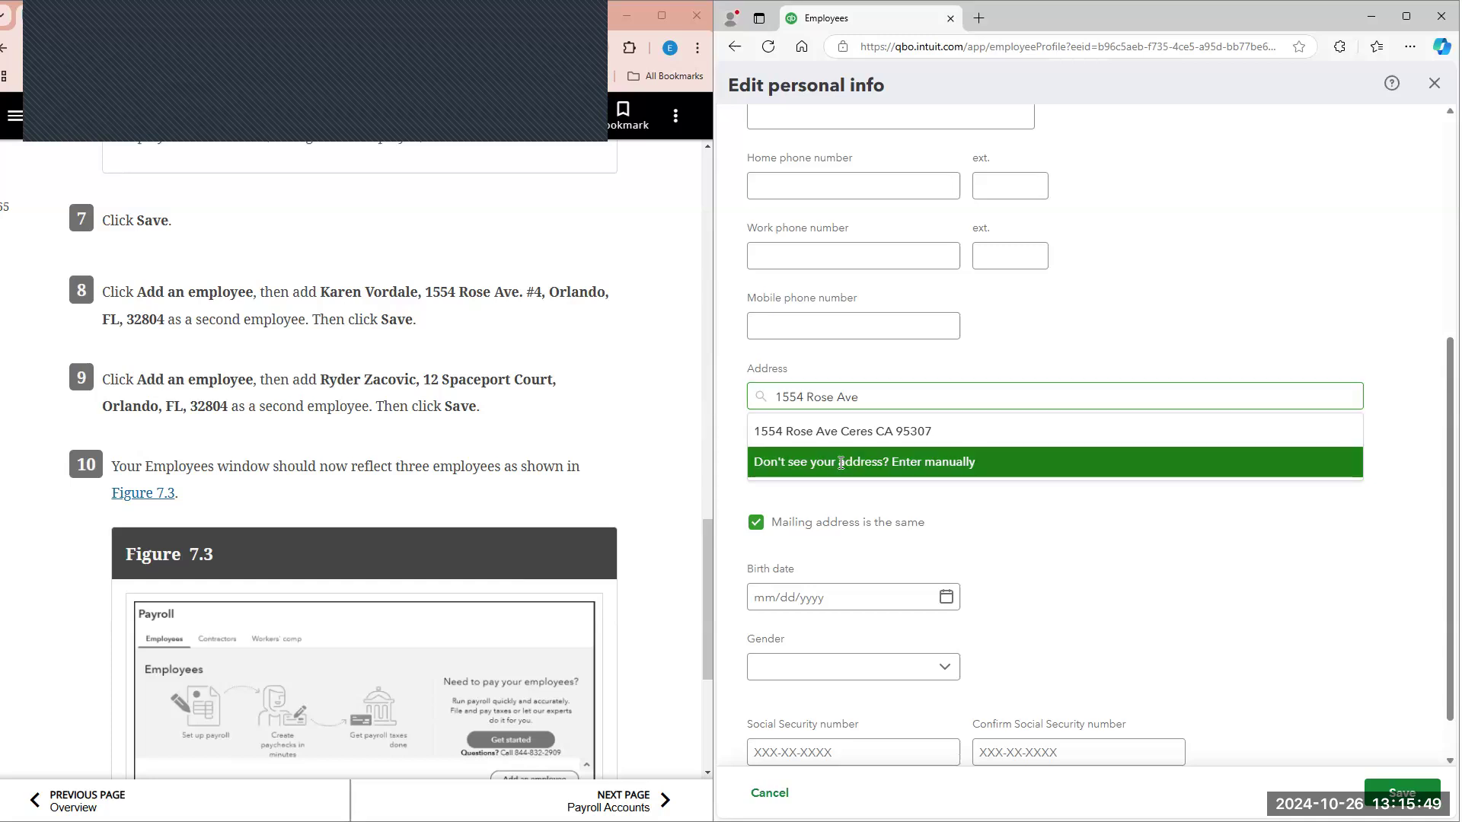
click(852, 394)
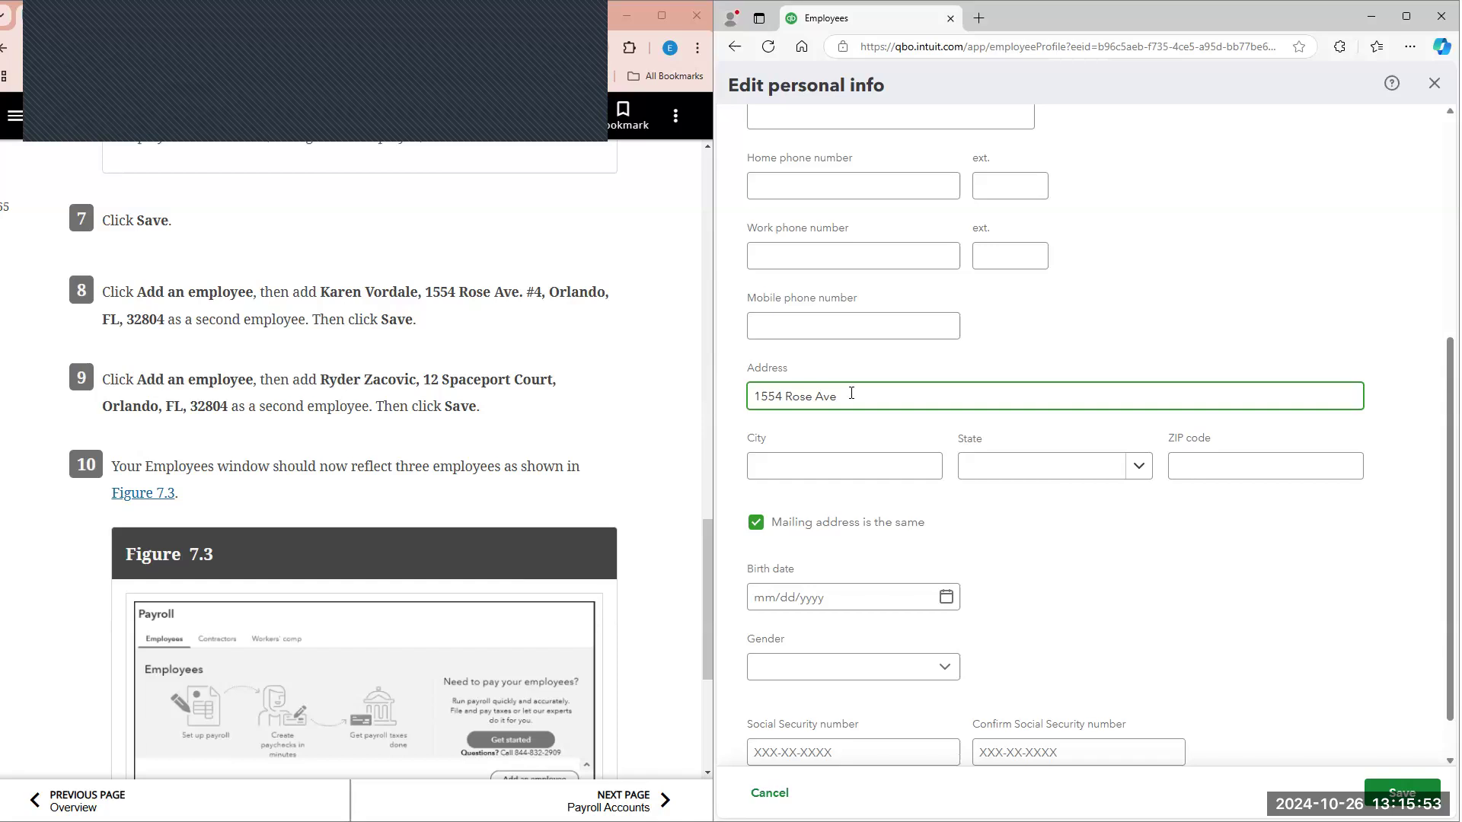
Step: Fill in the city, state and ZIP code of the second employee's home address as given in textbook step 8
click(839, 456)
text(Orland)
key(Tab)
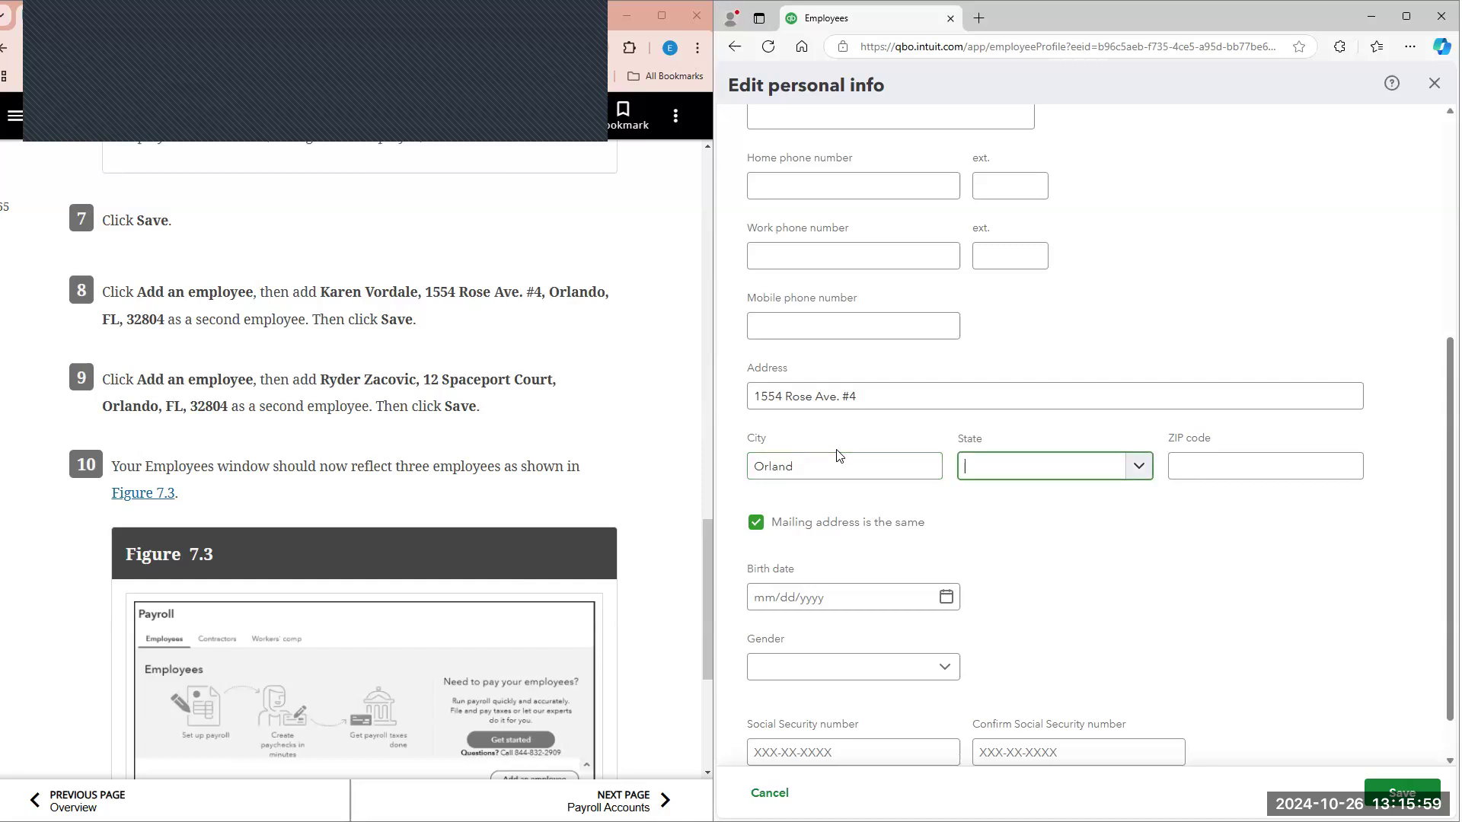
text(o)
click(838, 456)
text(o)
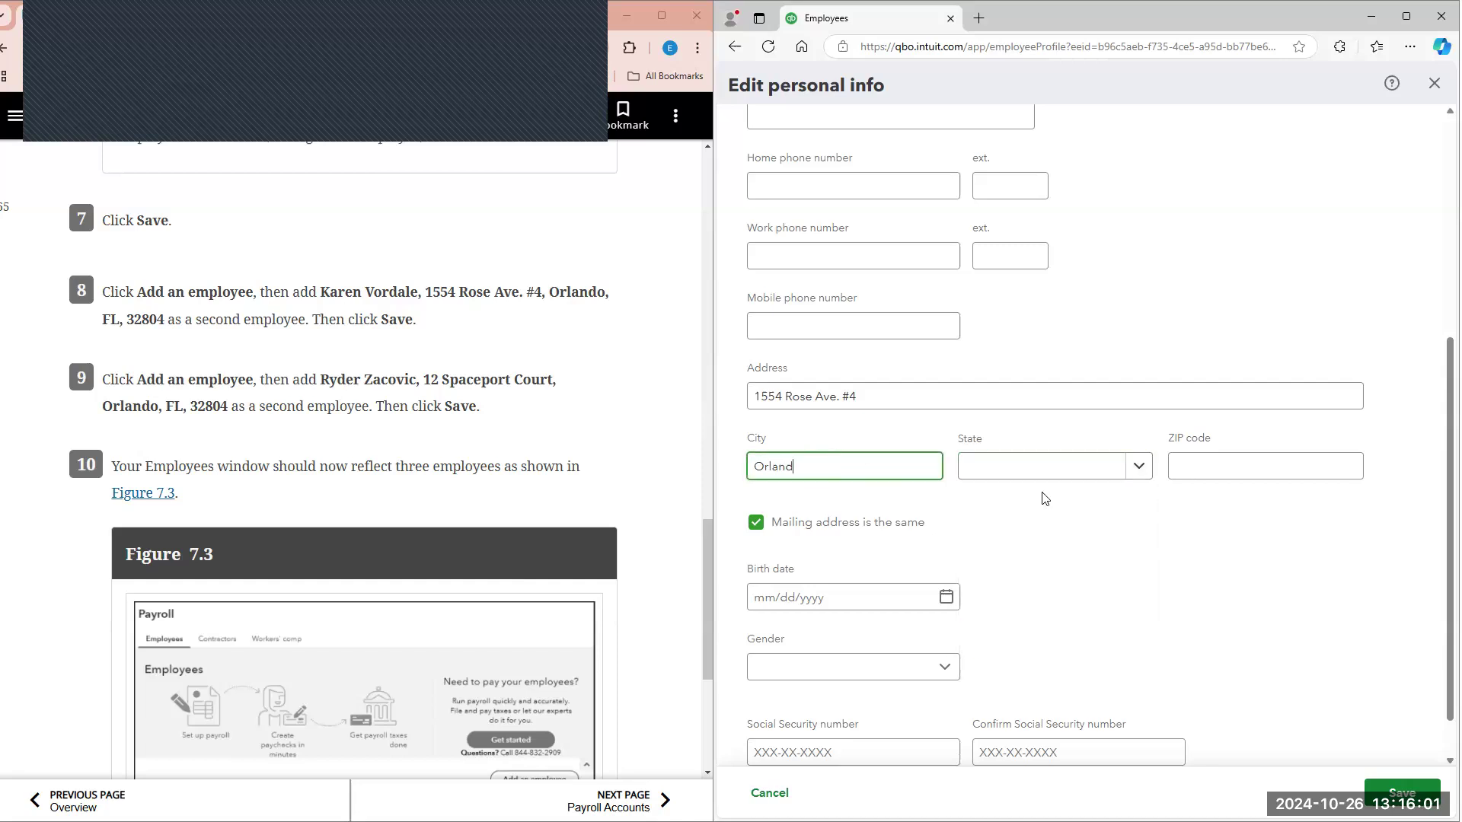
click(1132, 466)
scroll(1049, 585, down, 5)
click(1013, 513)
click(1215, 475)
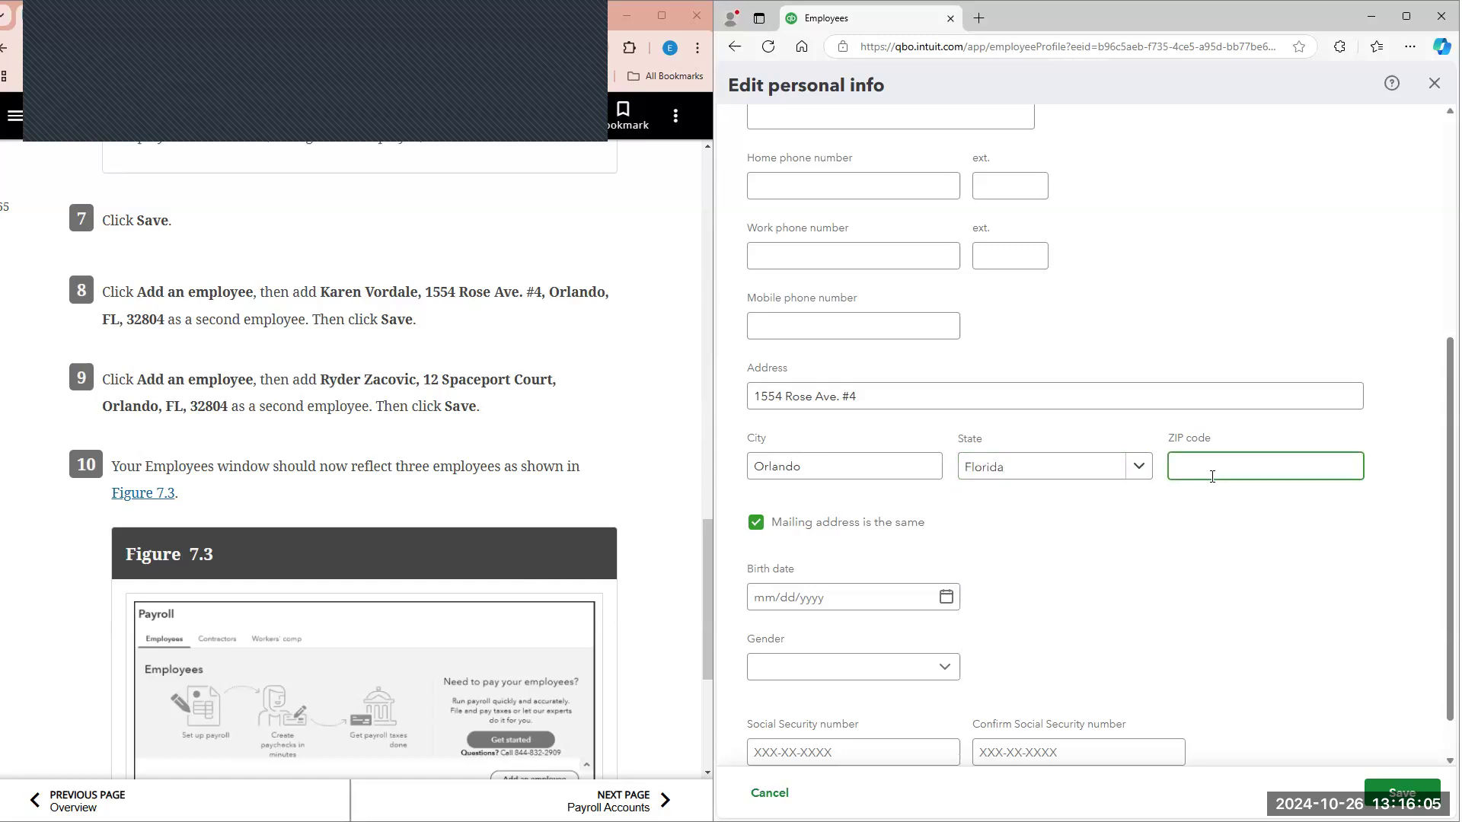
text(32804)
Step: Save the second employee's personal info with the address as entered and return to the employee list
click(1379, 784)
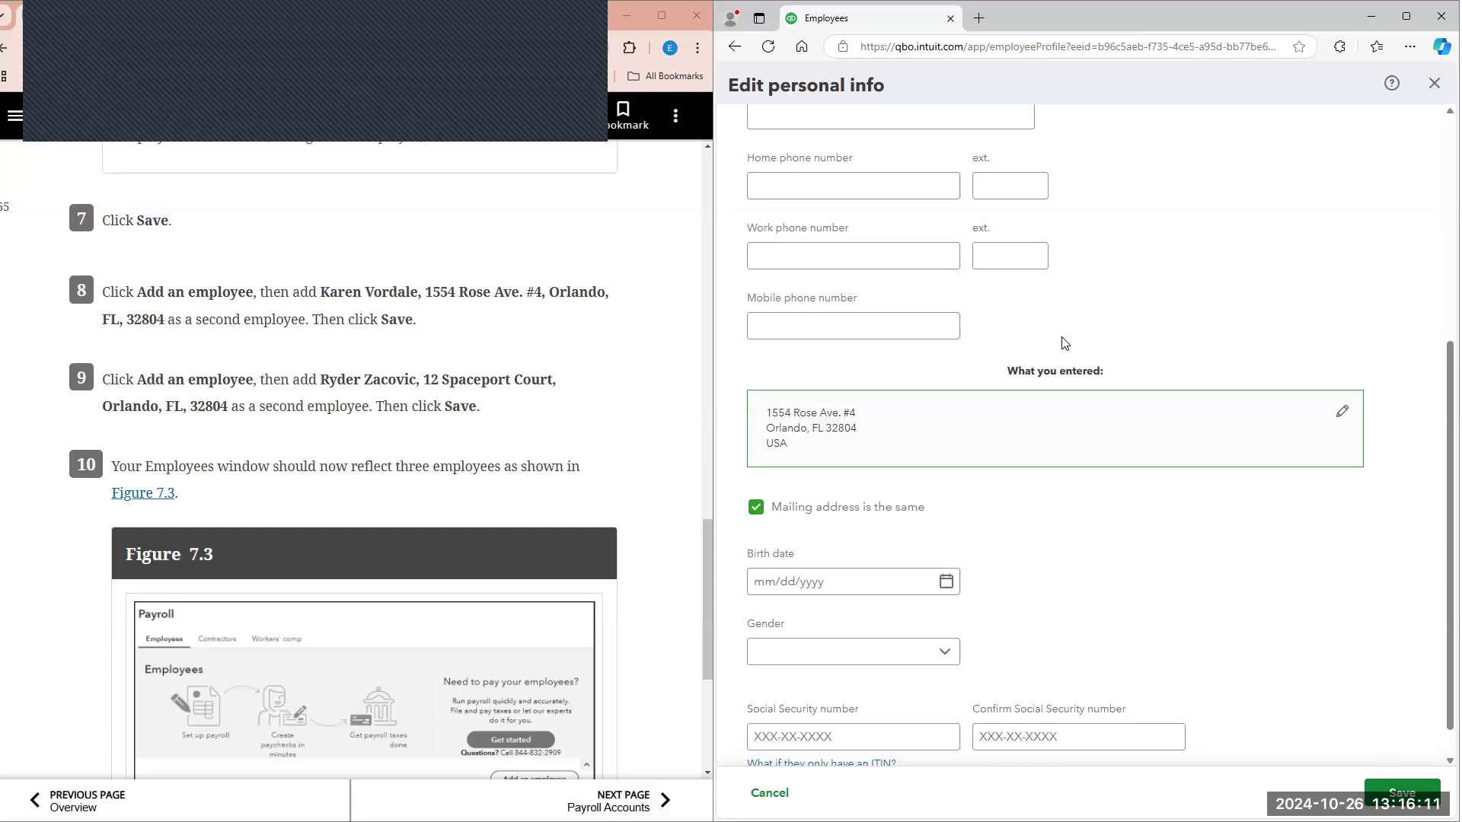
click(1402, 792)
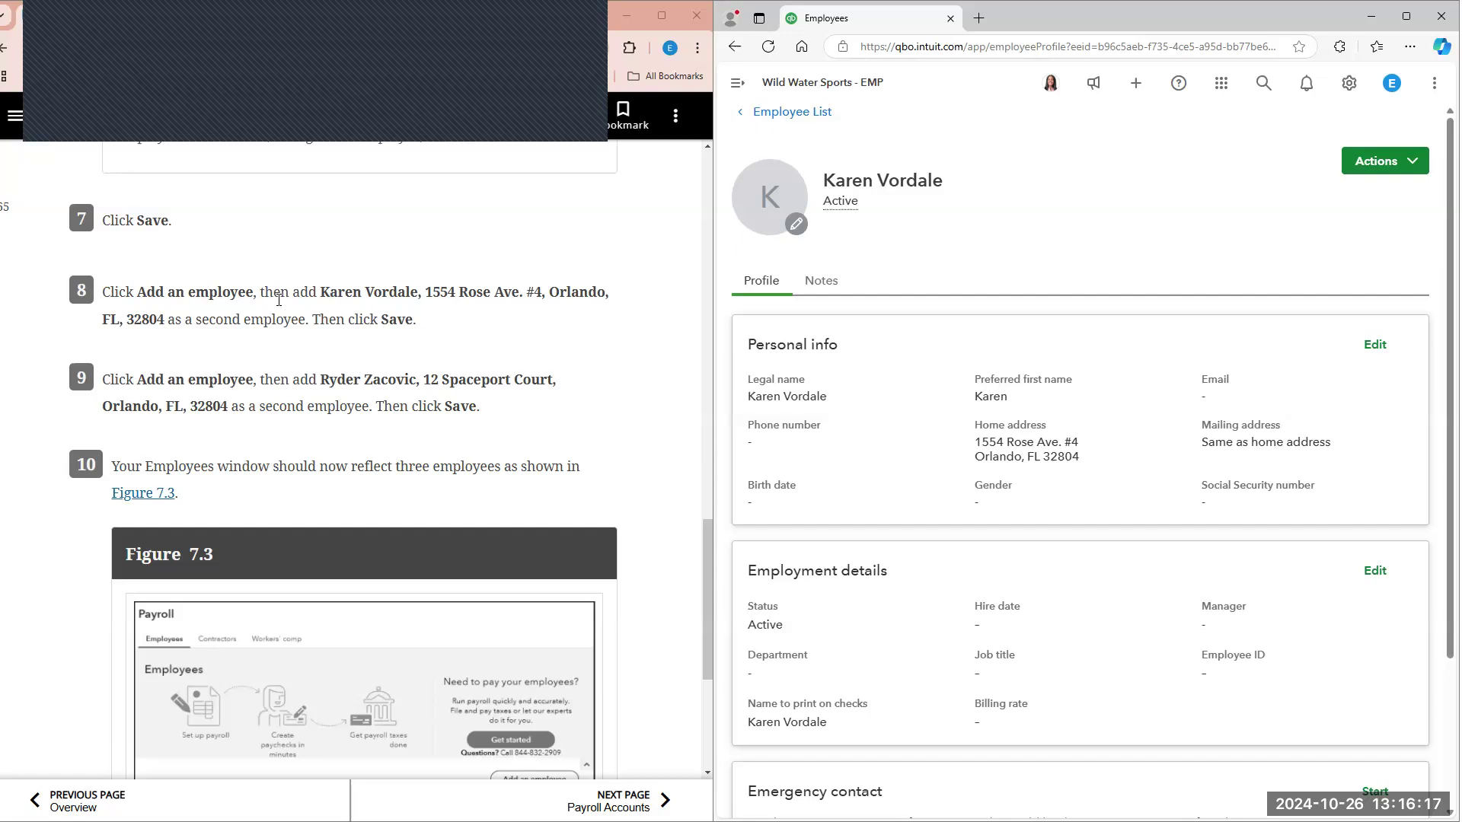
click(770, 114)
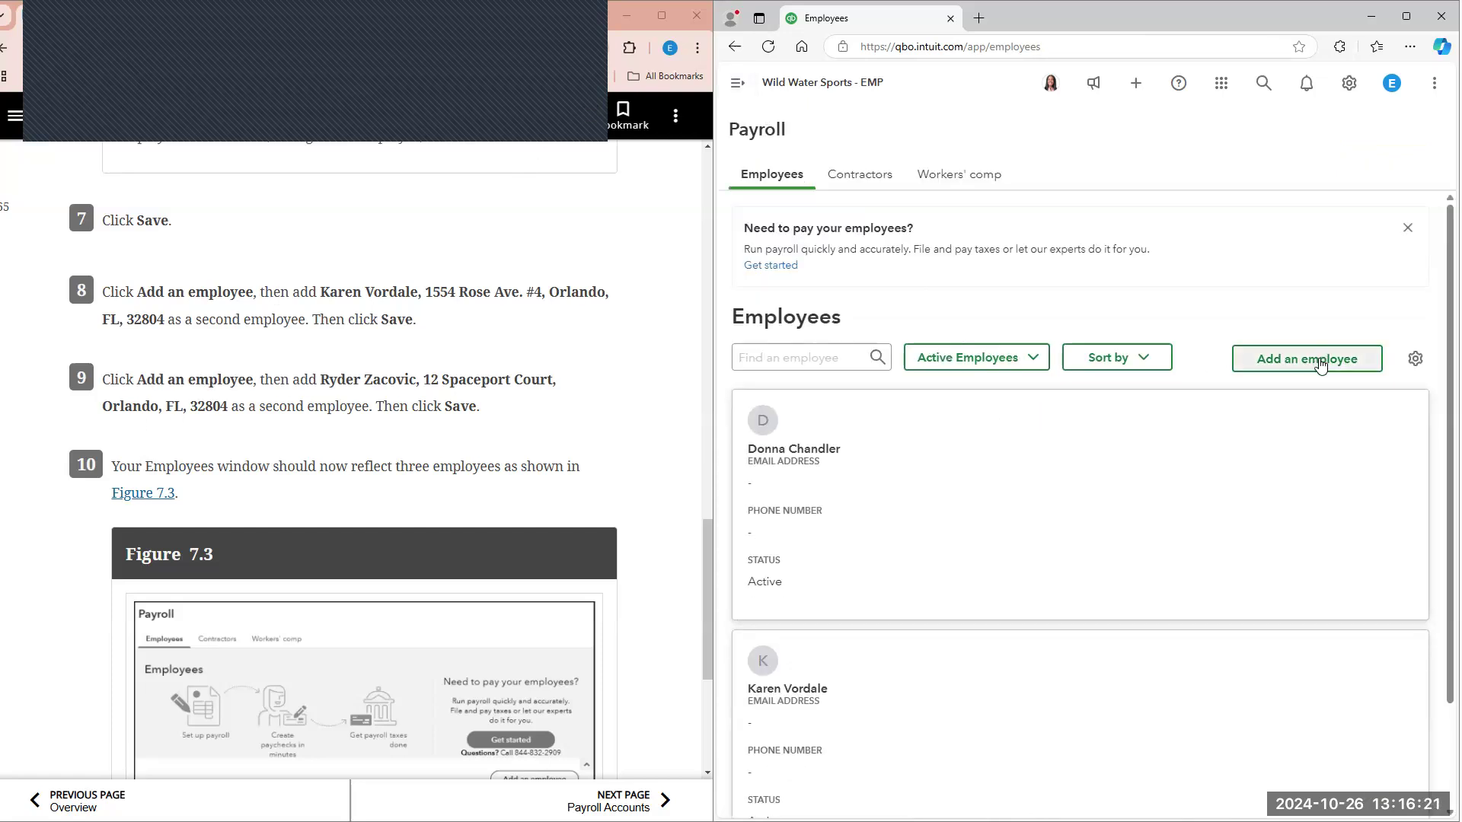
Step: Add the third employee with the first and last name from textbook step 9, leaving middle initial, email and hire date blank
click(1321, 359)
click(991, 373)
text(Ryder)
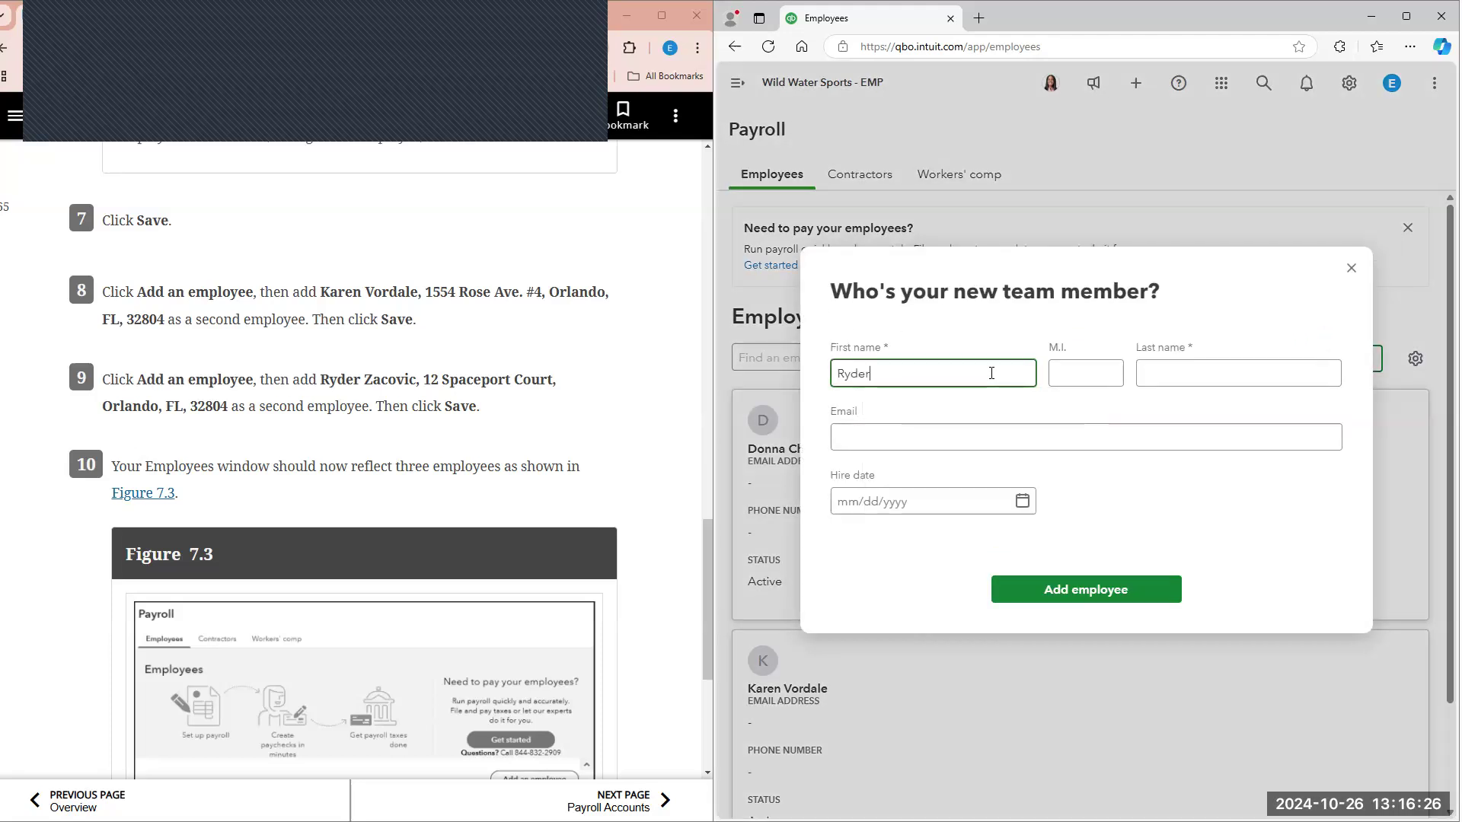
key(Tab)
key(Tab)
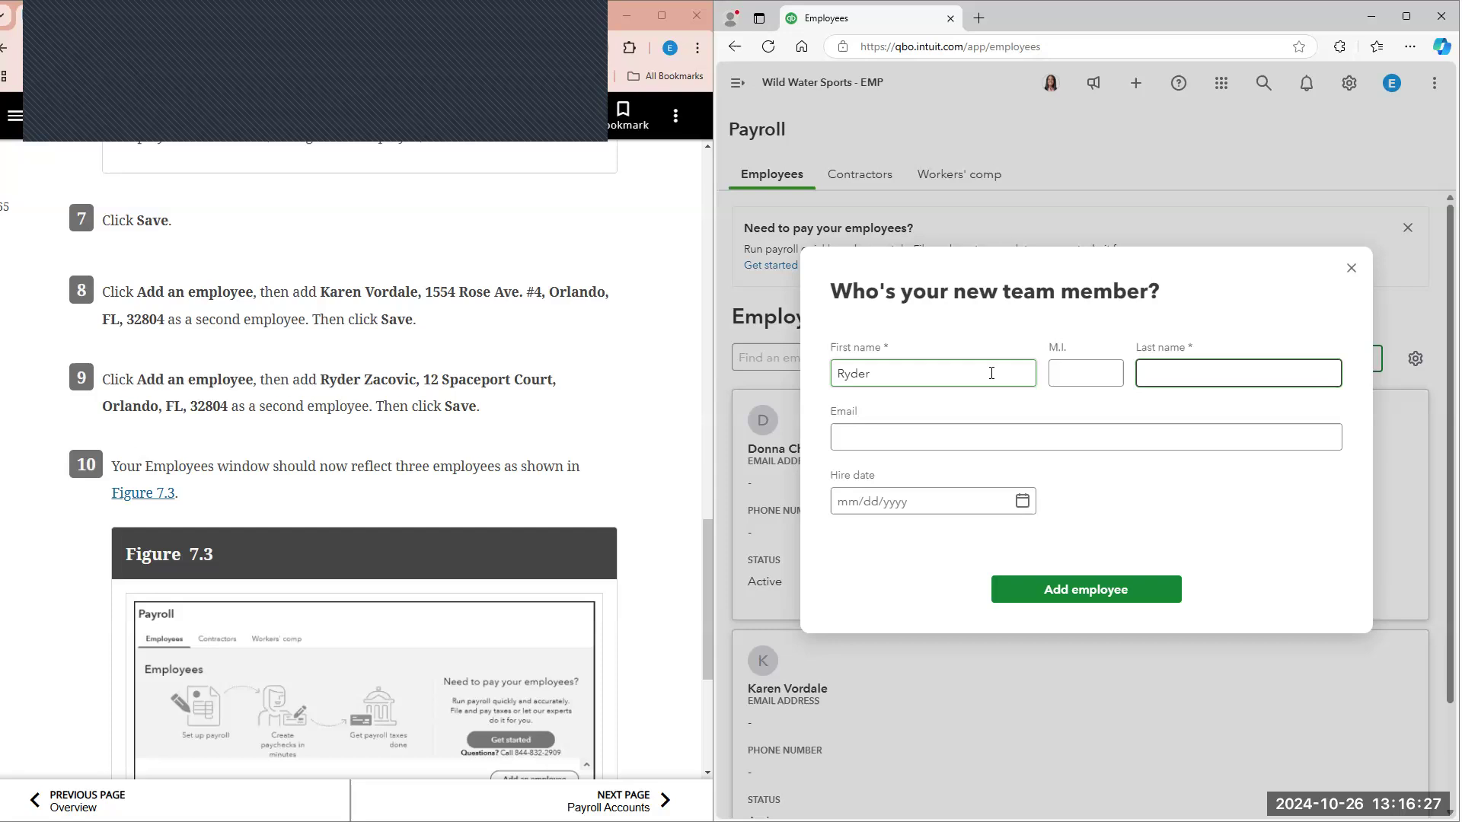
text(Zacovic)
click(1093, 595)
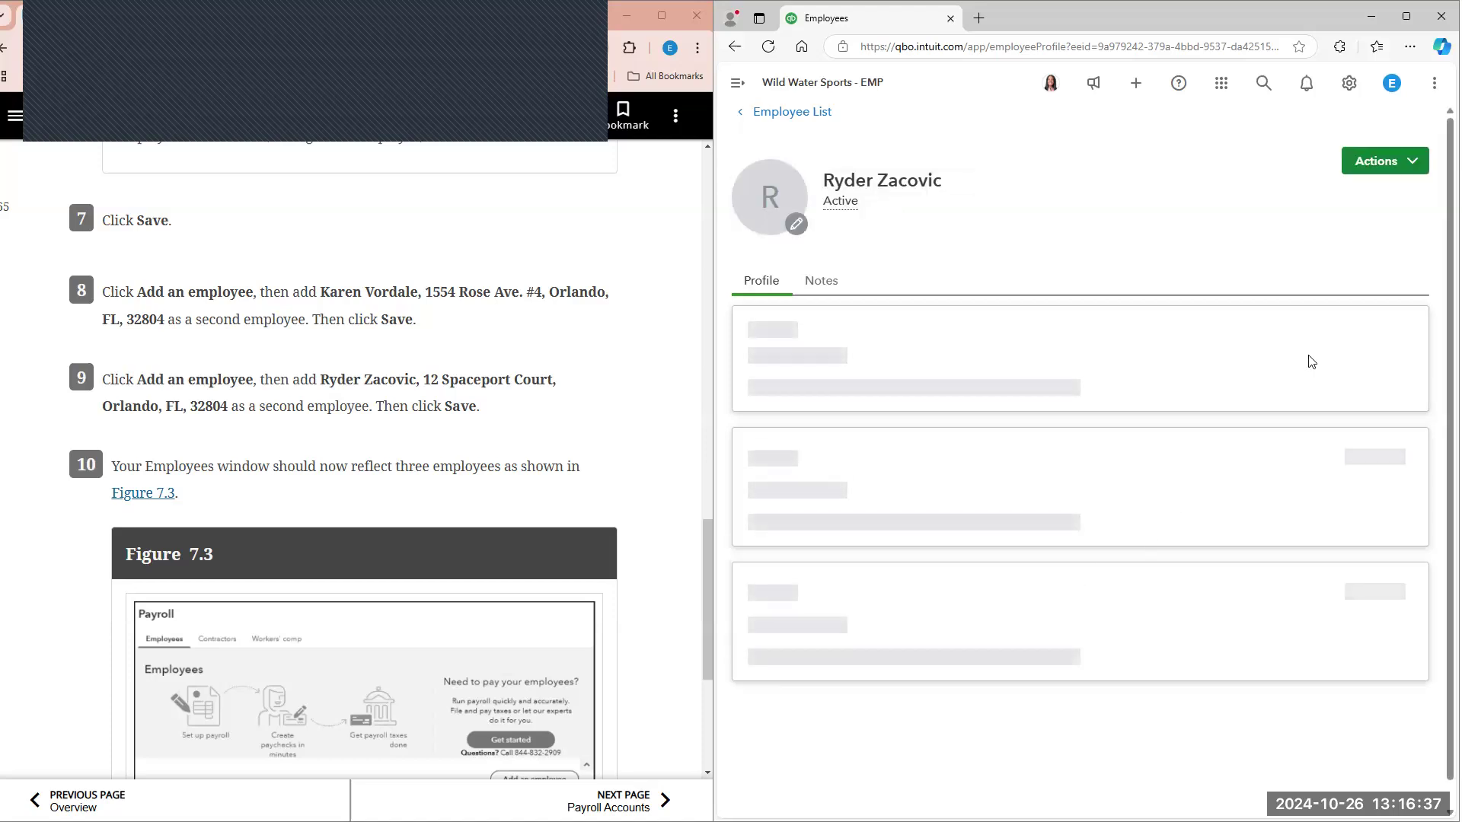
Step: Edit the third employee's personal info and manually enter the street address from textbook step 9
click(1376, 345)
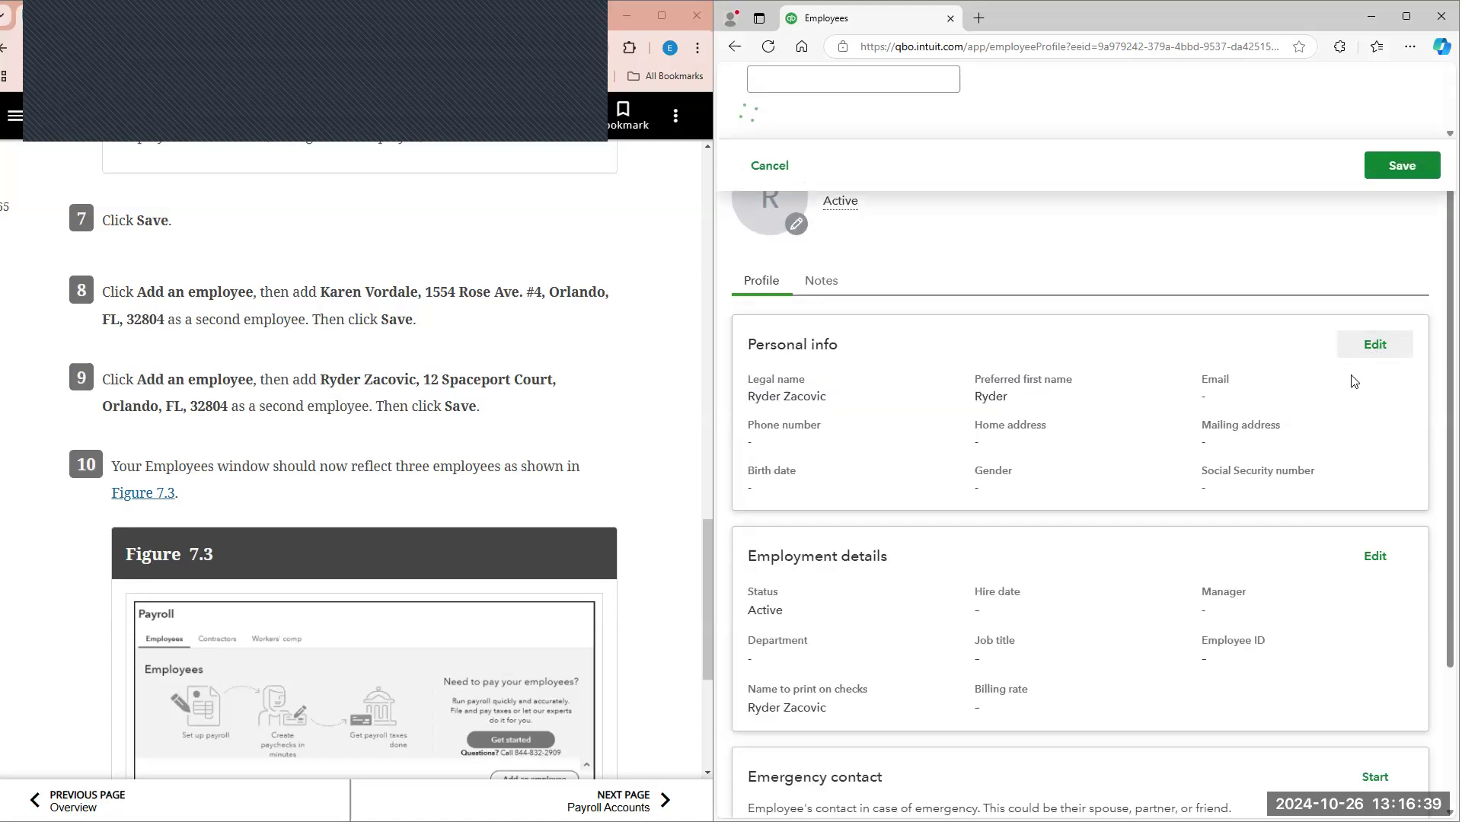
scroll(857, 363, down, 5)
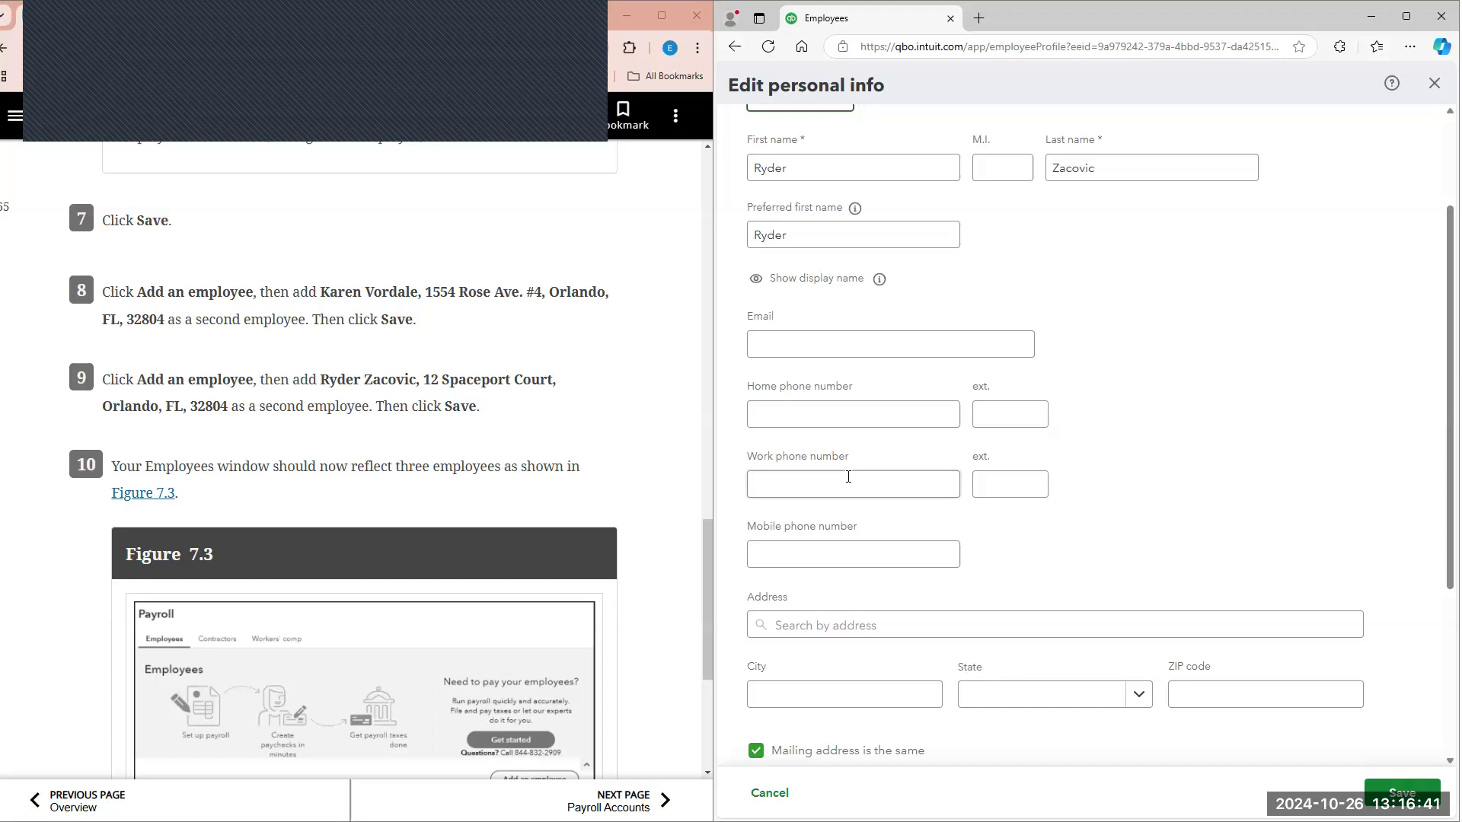
click(858, 405)
text(12 Space)
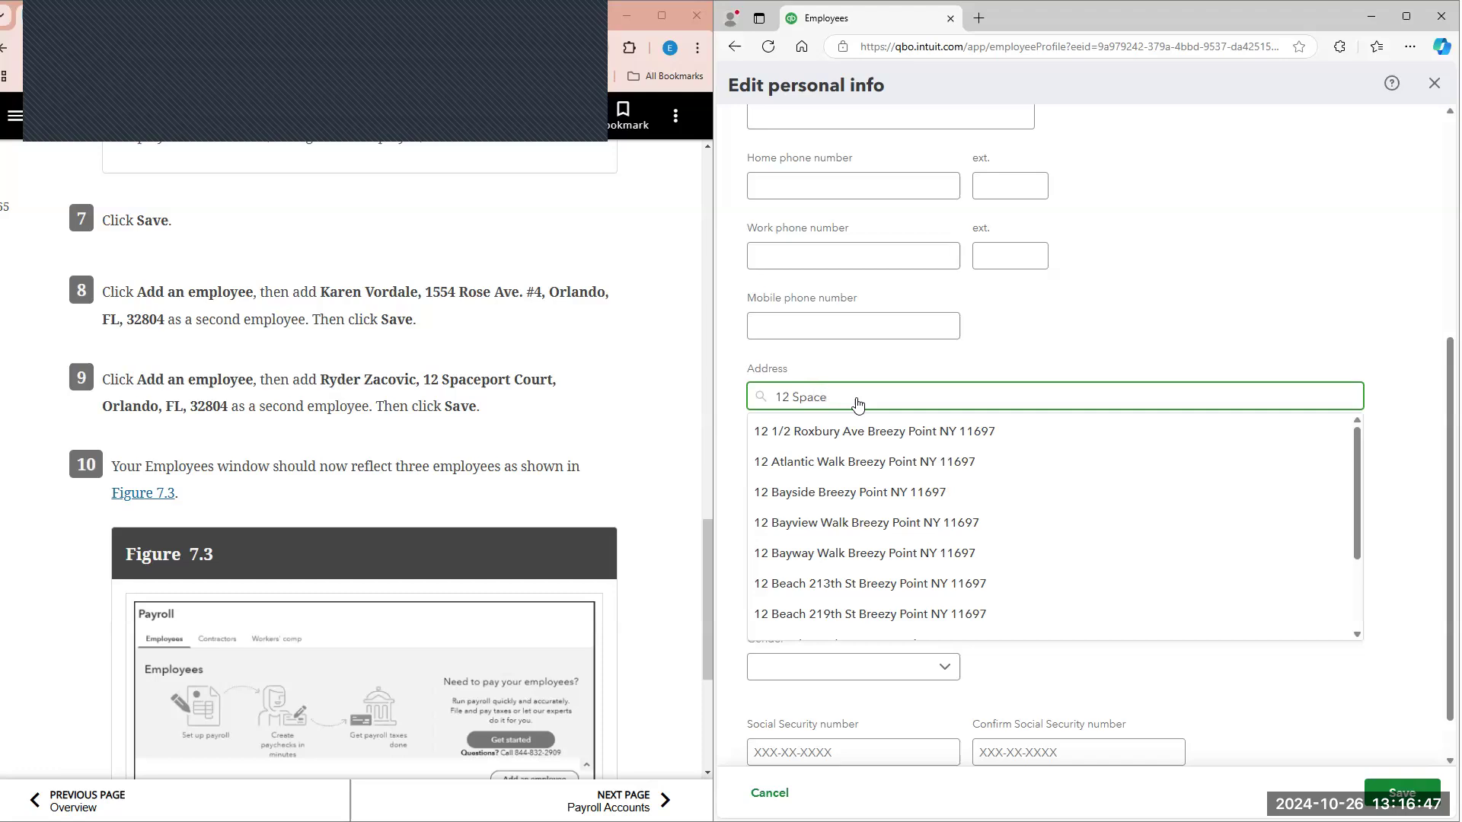
text(port)
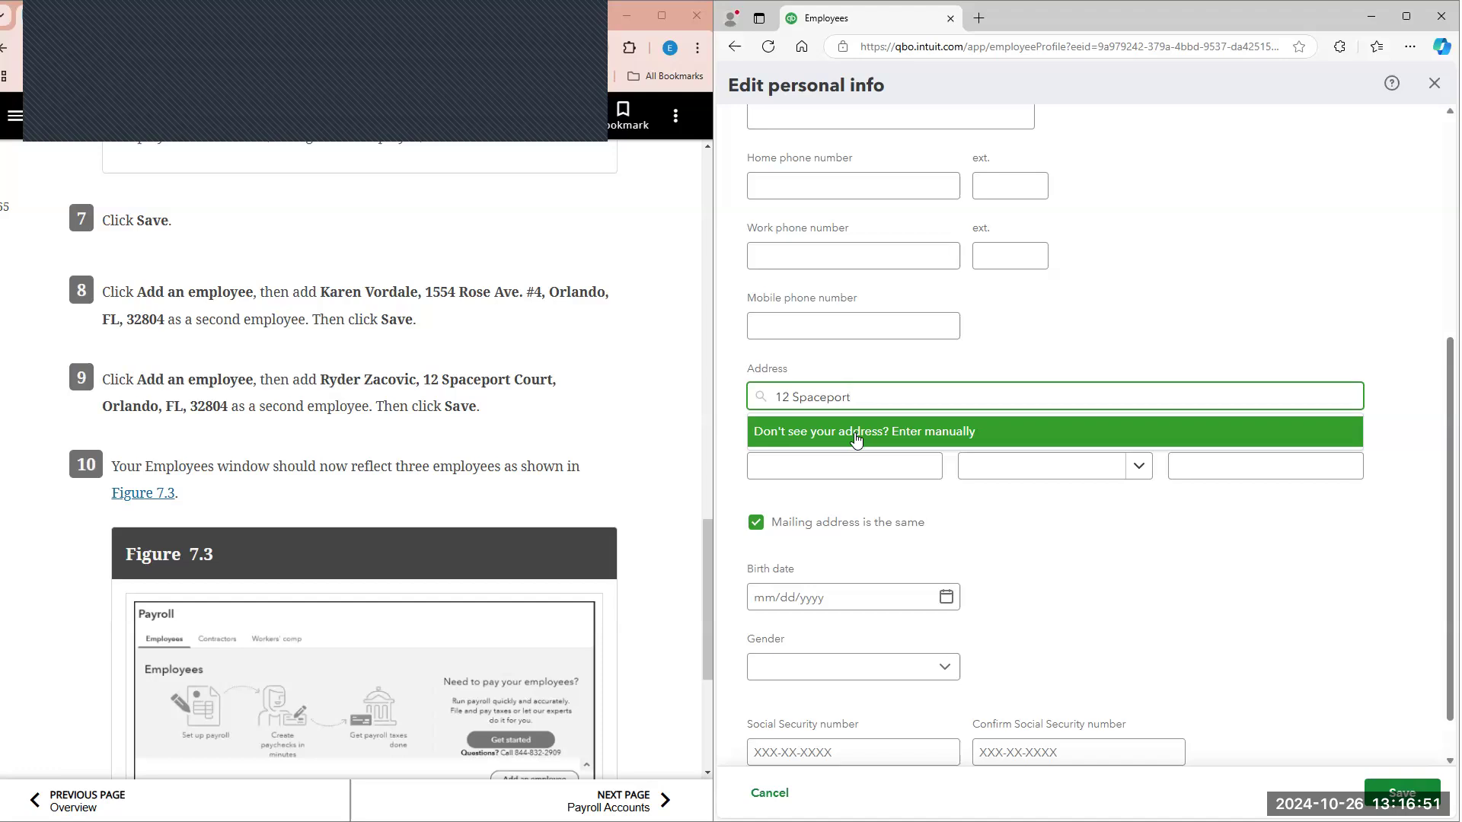
click(852, 432)
click(870, 398)
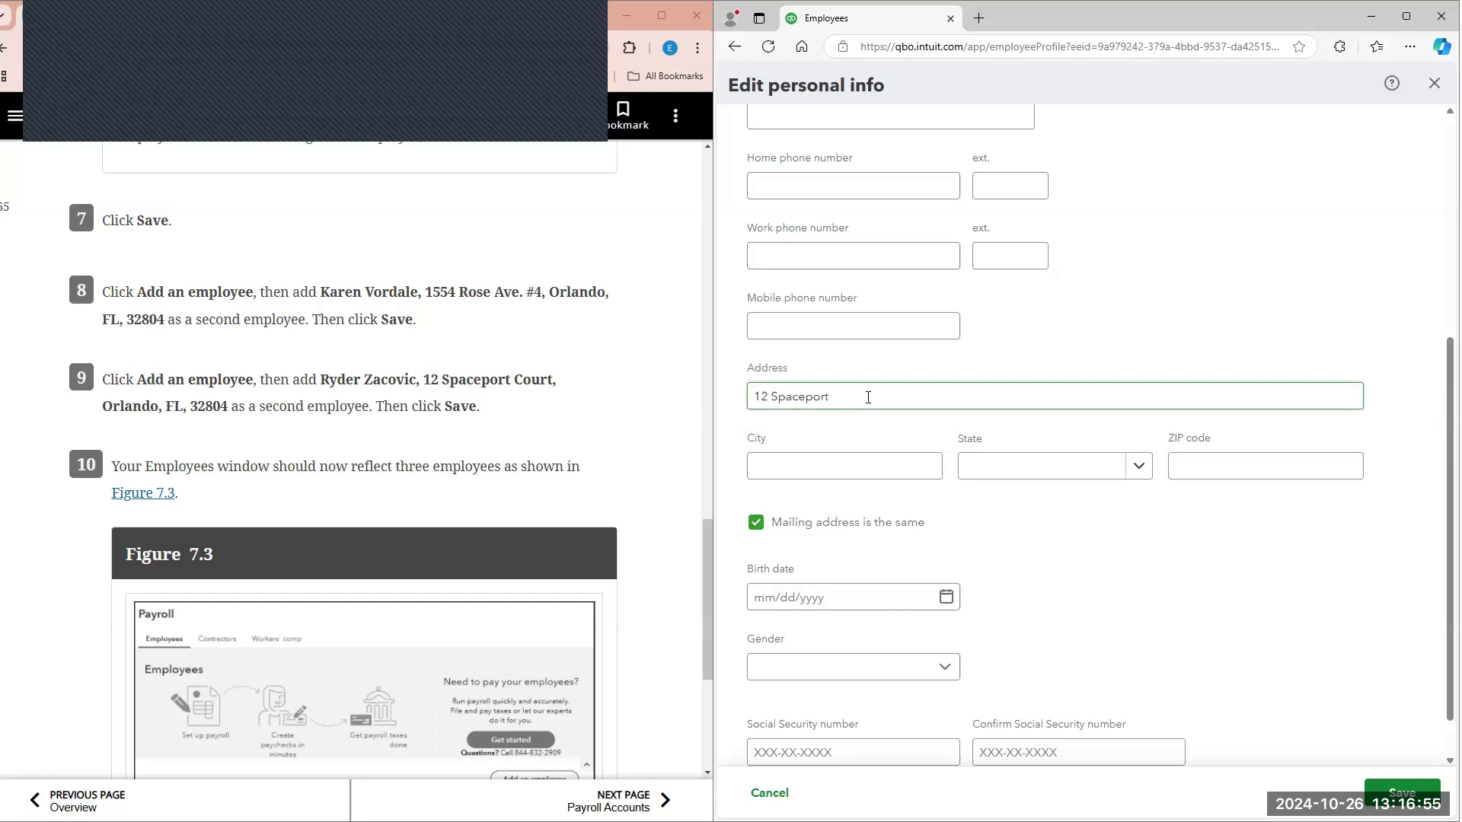
text(Court)
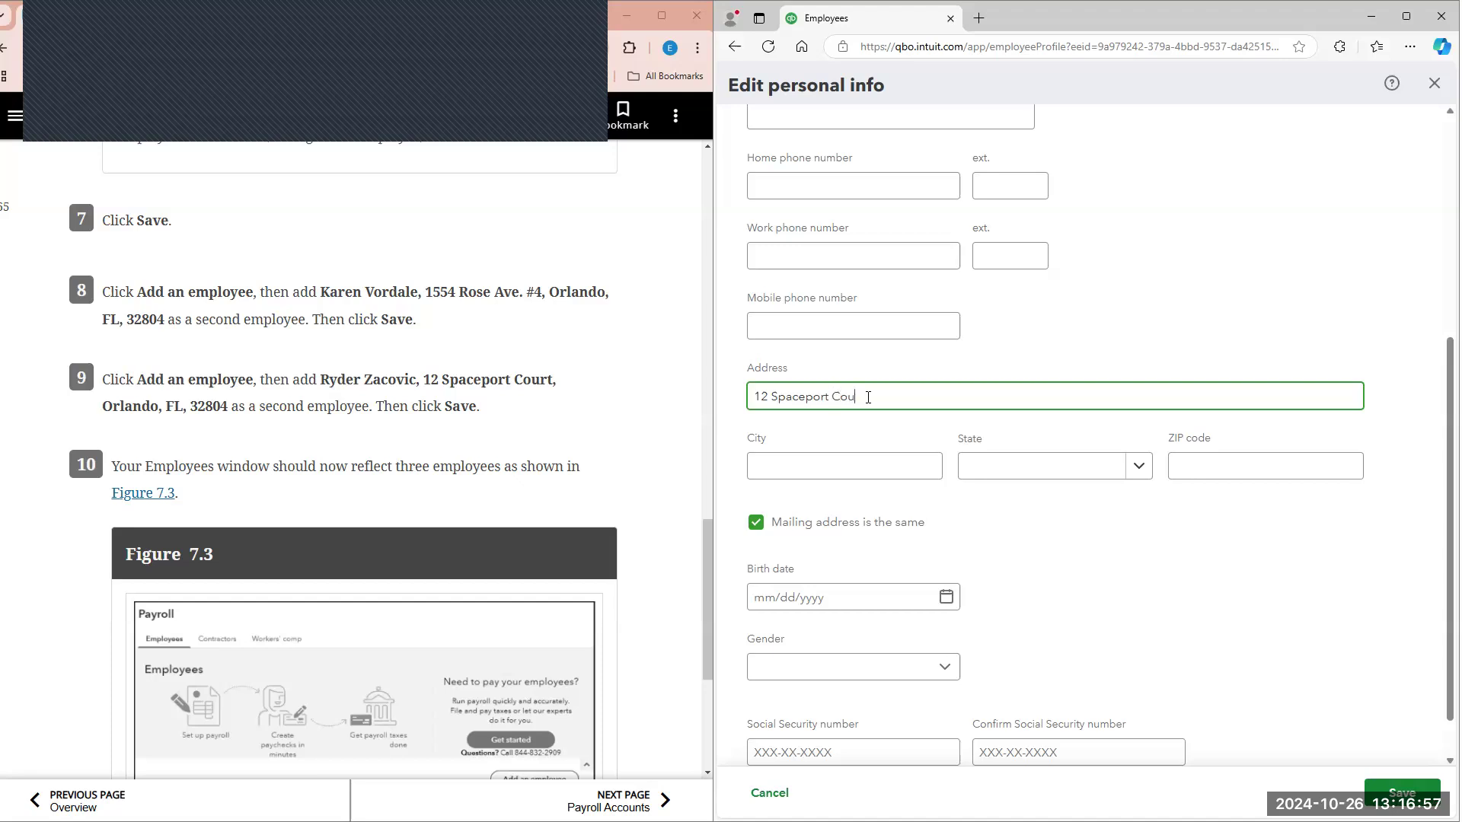
Step: Fill in the city, state and ZIP code of the third employee's home address as given in textbook step 9
click(860, 462)
text(Orlando)
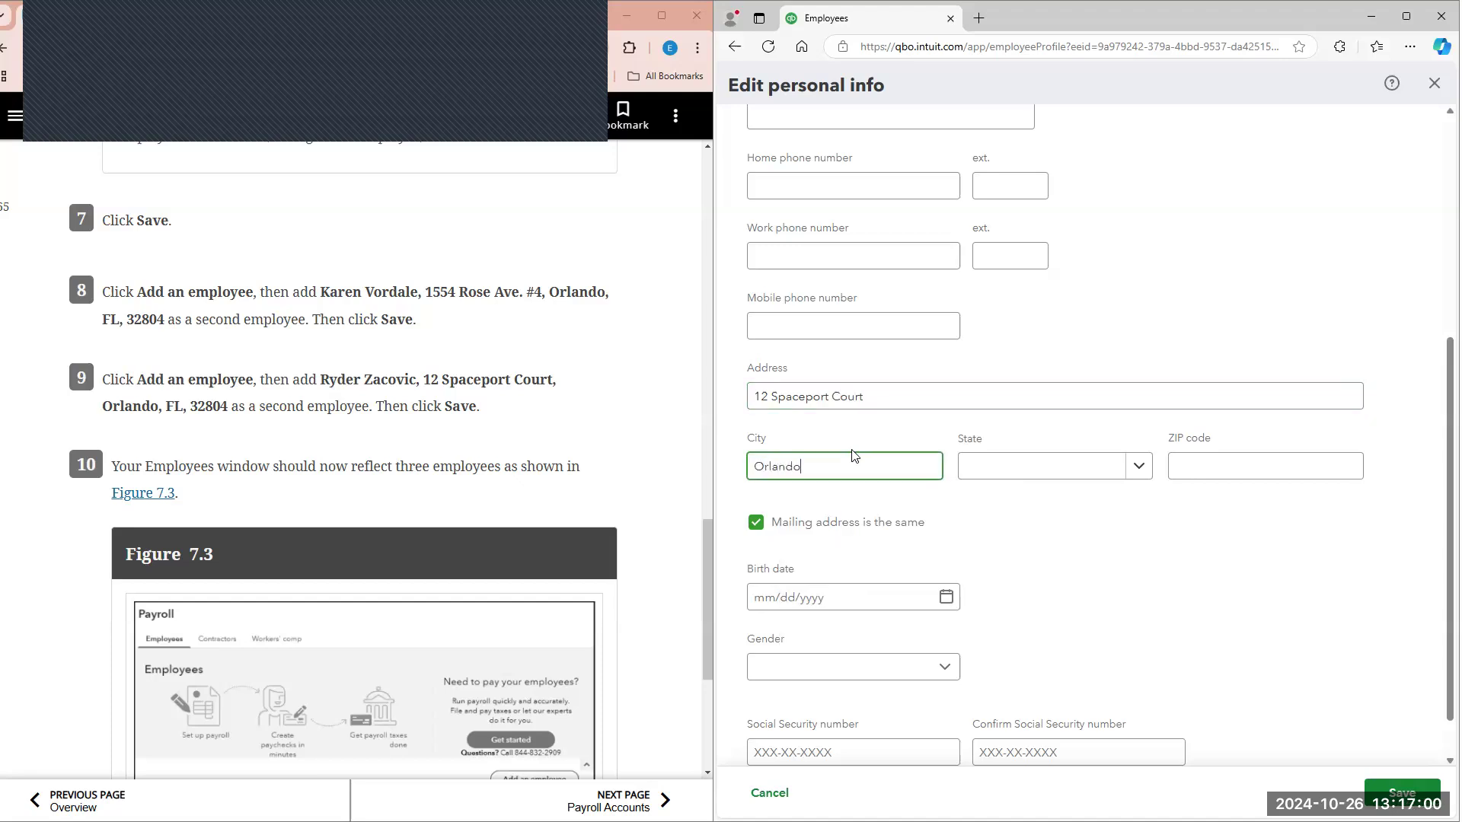
click(852, 451)
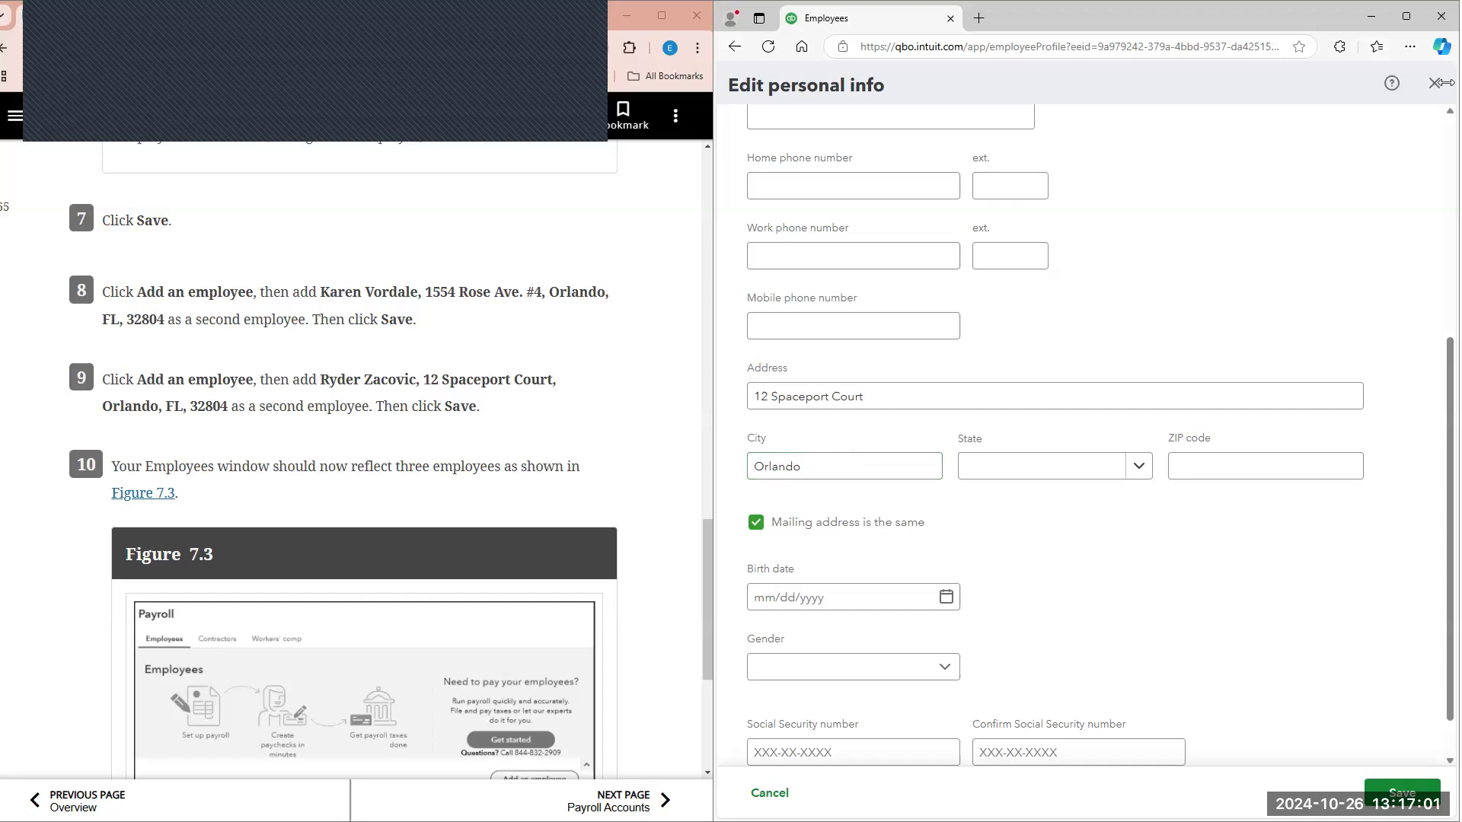
click(1108, 468)
scroll(1025, 587, down, 2)
click(1025, 597)
click(1222, 469)
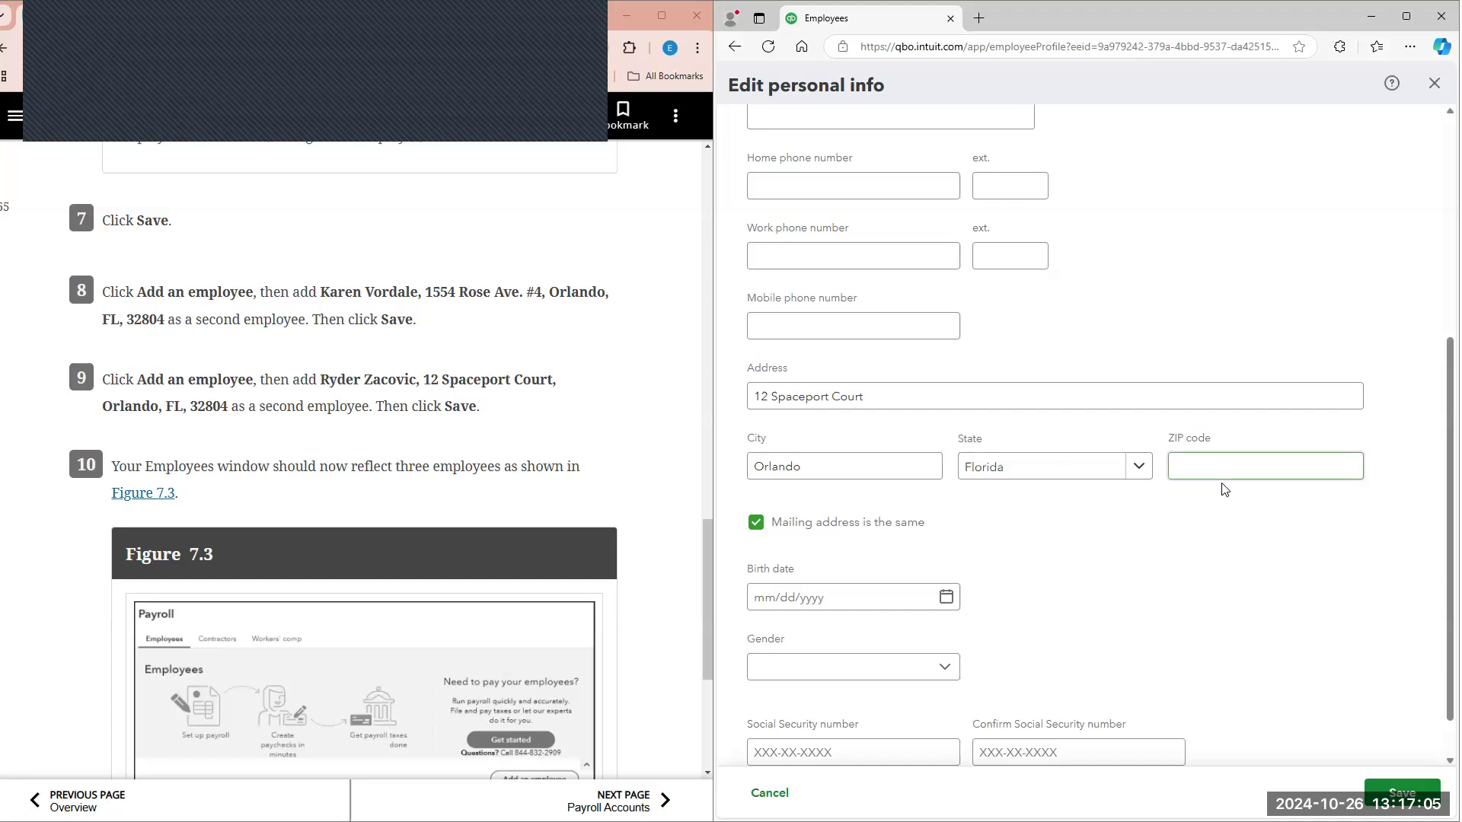
text(32804)
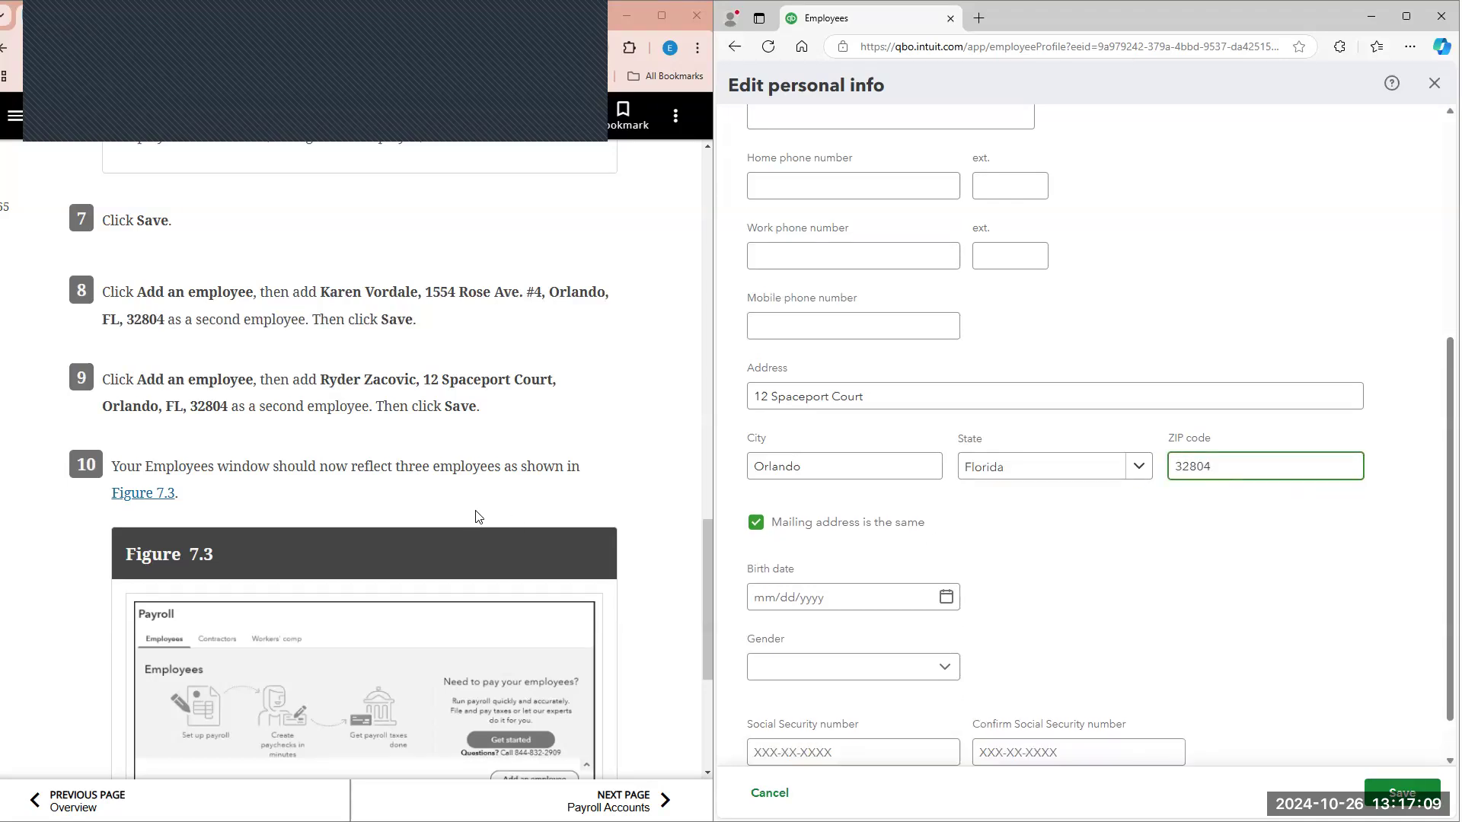
Step: Save the third employee's personal info with the address as entered and return to the employee list
scroll(529, 520, down, 3)
scroll(1295, 723, down, 1)
click(1389, 794)
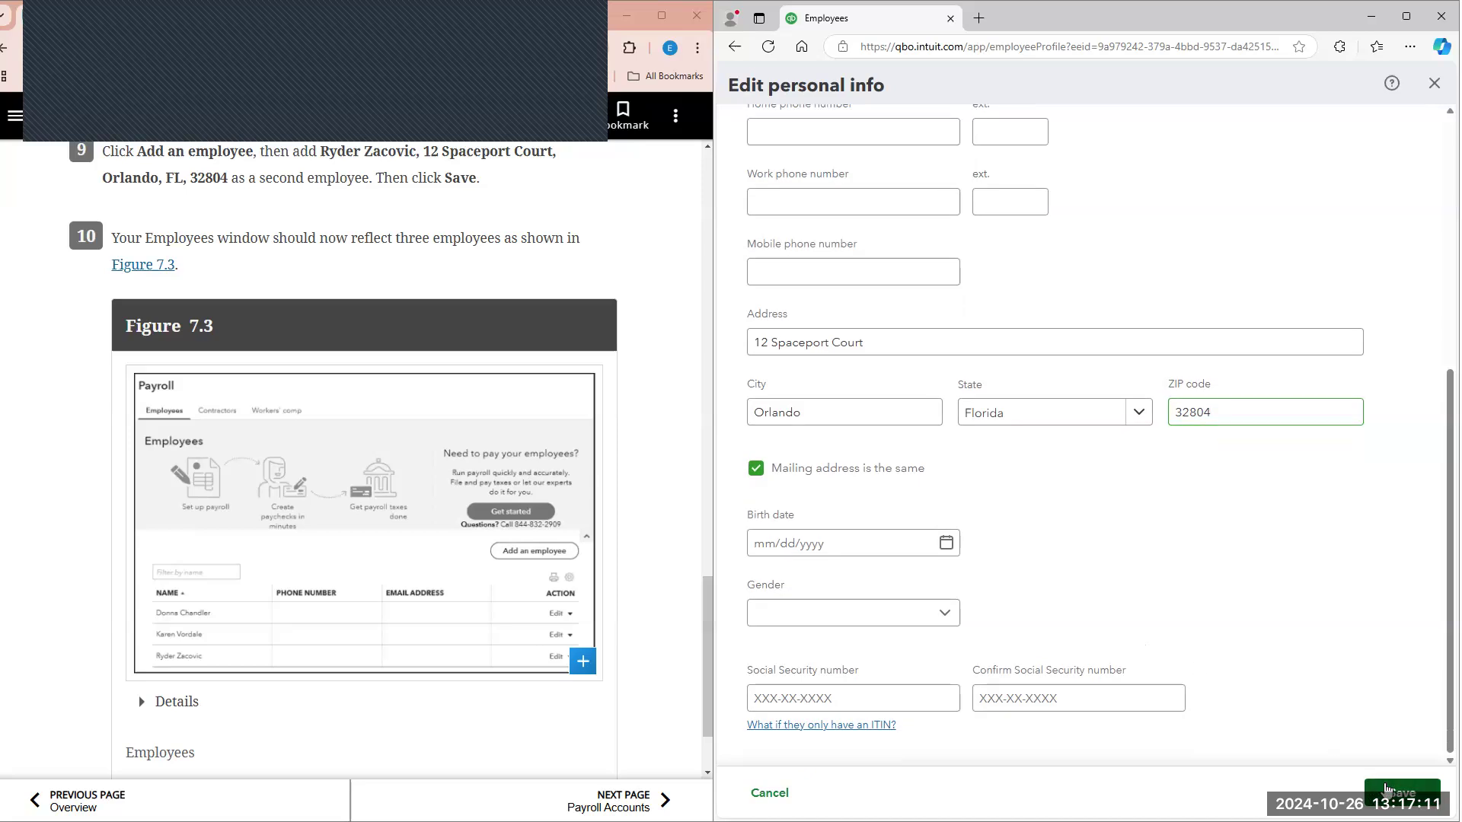
click(1392, 796)
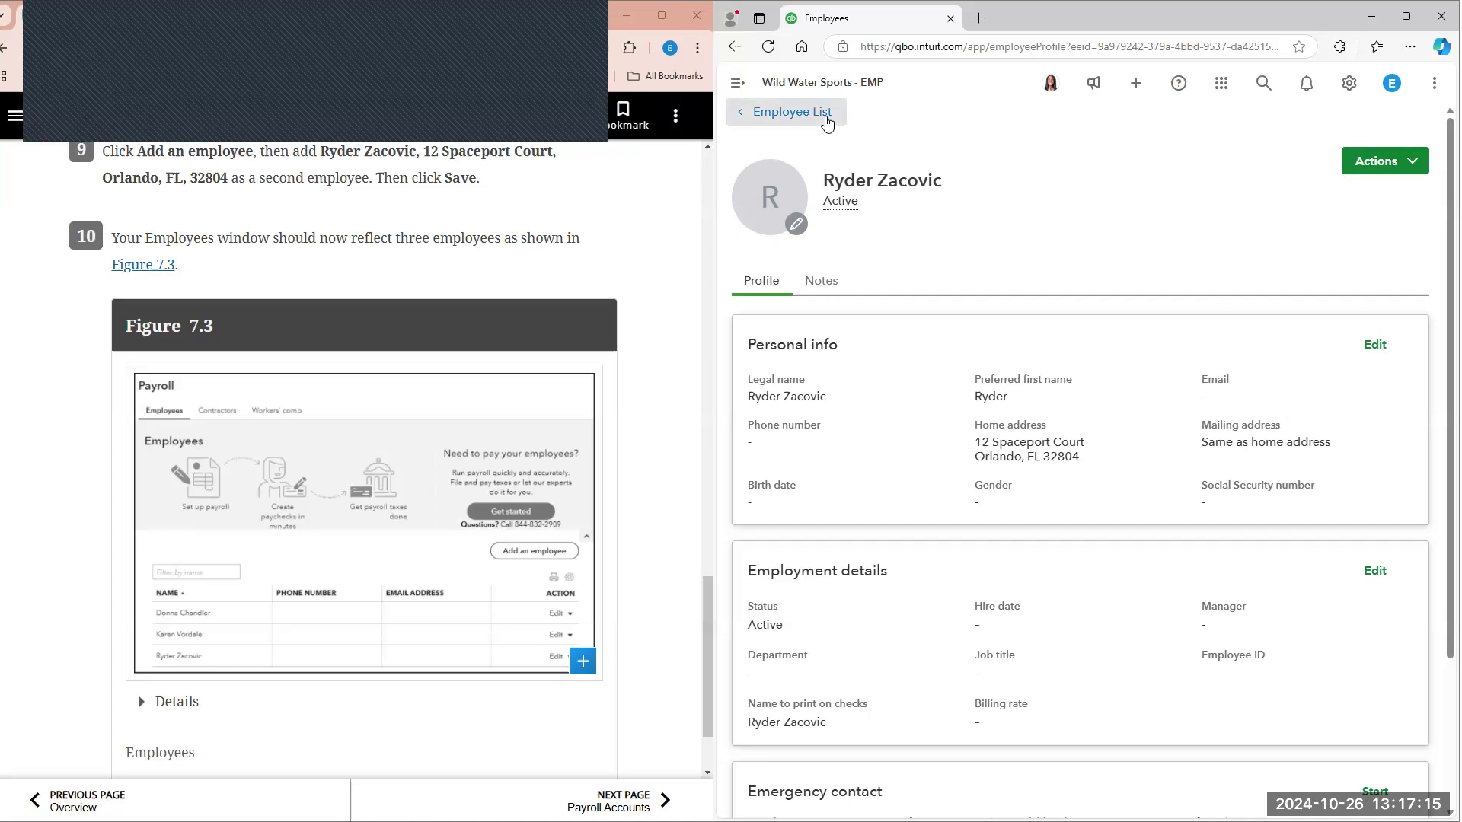
click(761, 112)
Step: Compare the full employee list with the textbook's Figure 7.3
scroll(905, 307, down, 1)
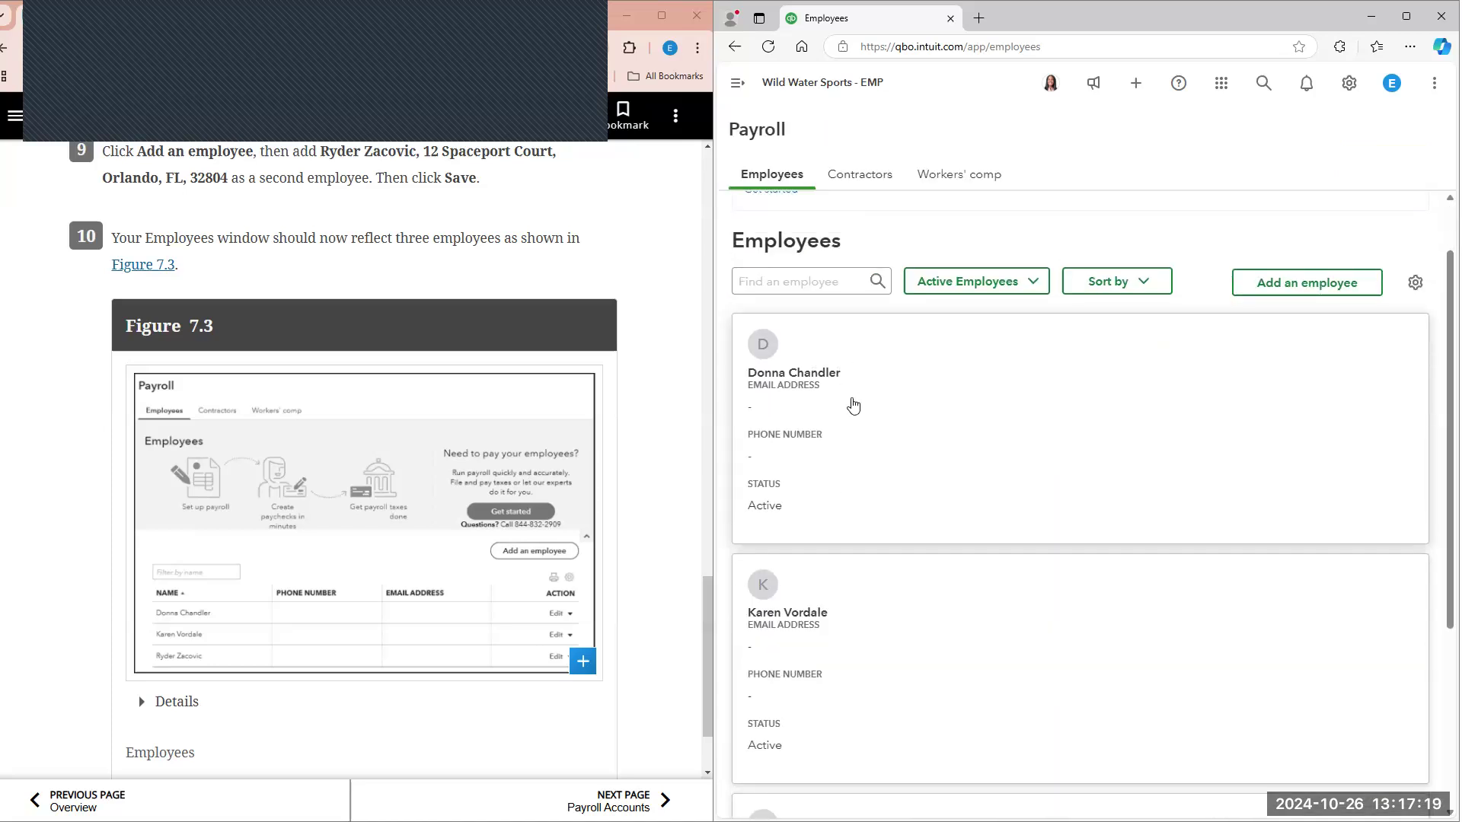
scroll(803, 480, down, 4)
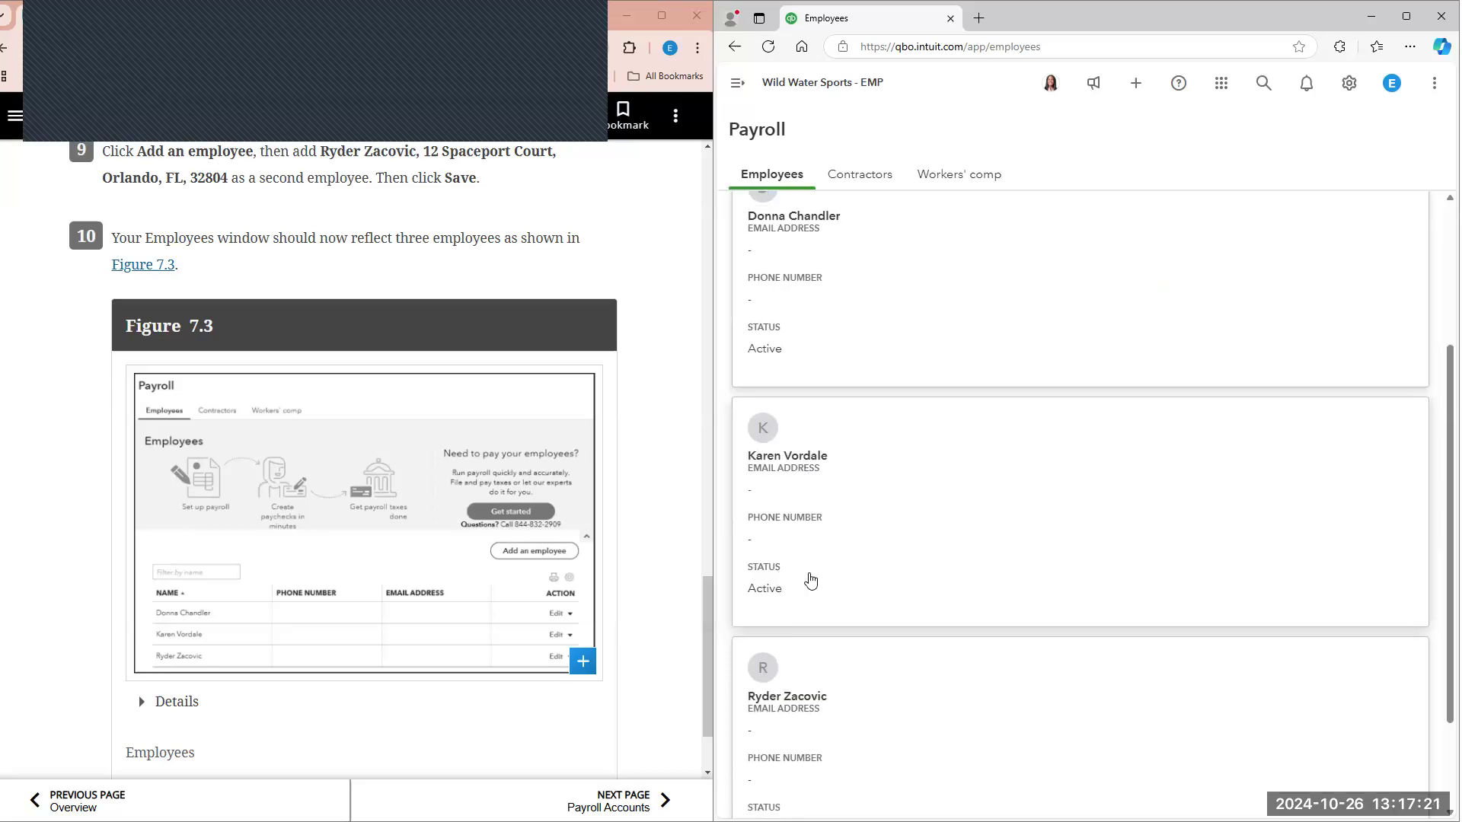
scroll(570, 568, down, 1)
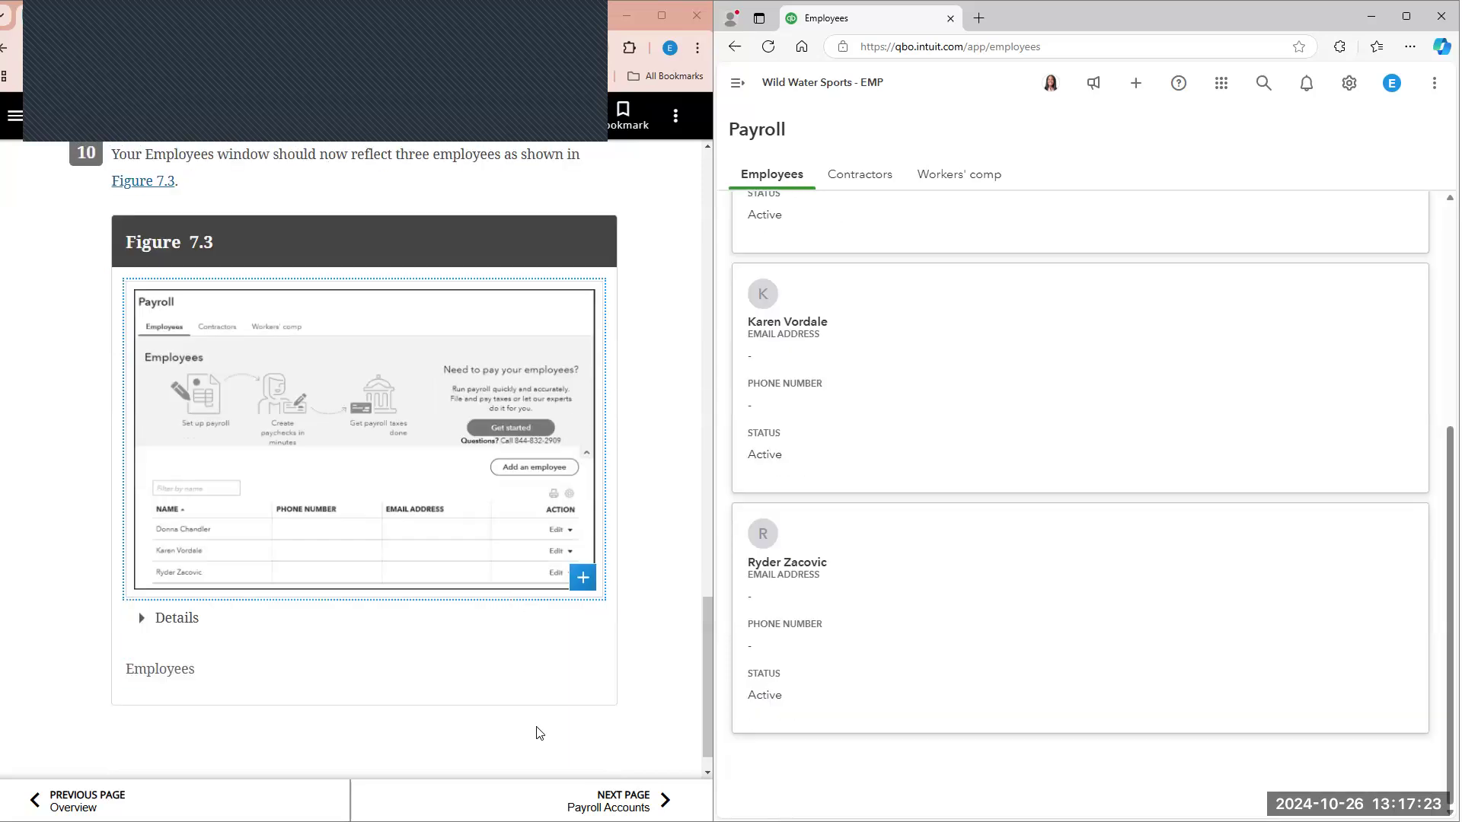
scroll(538, 731, down, 1)
Step: Read the textbook's Payroll Accounts page, followed by the Pay Employees page with its semimonthly payroll table in Figure 7.4
click(643, 784)
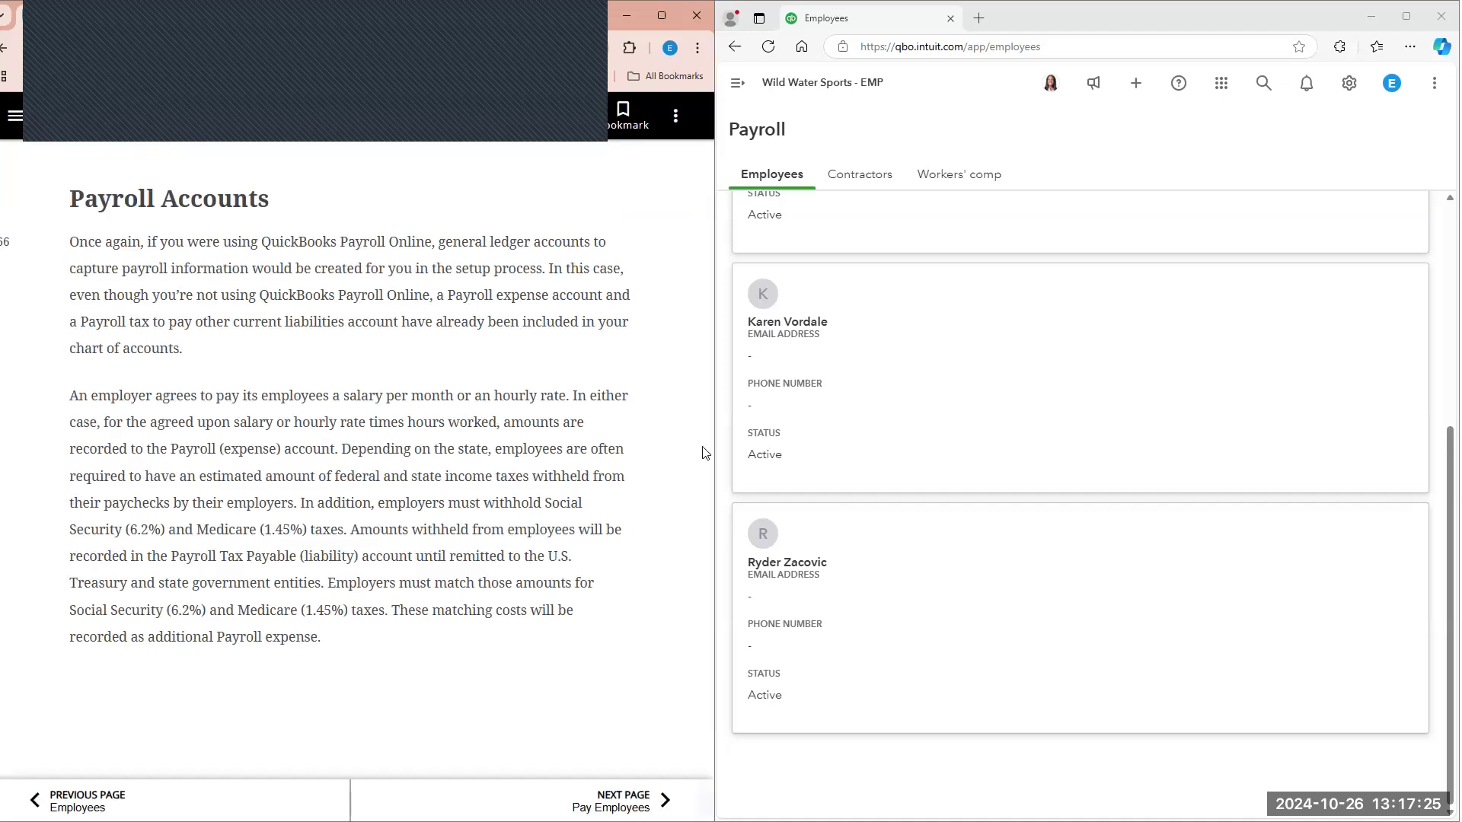
scroll(720, 348, up, 3)
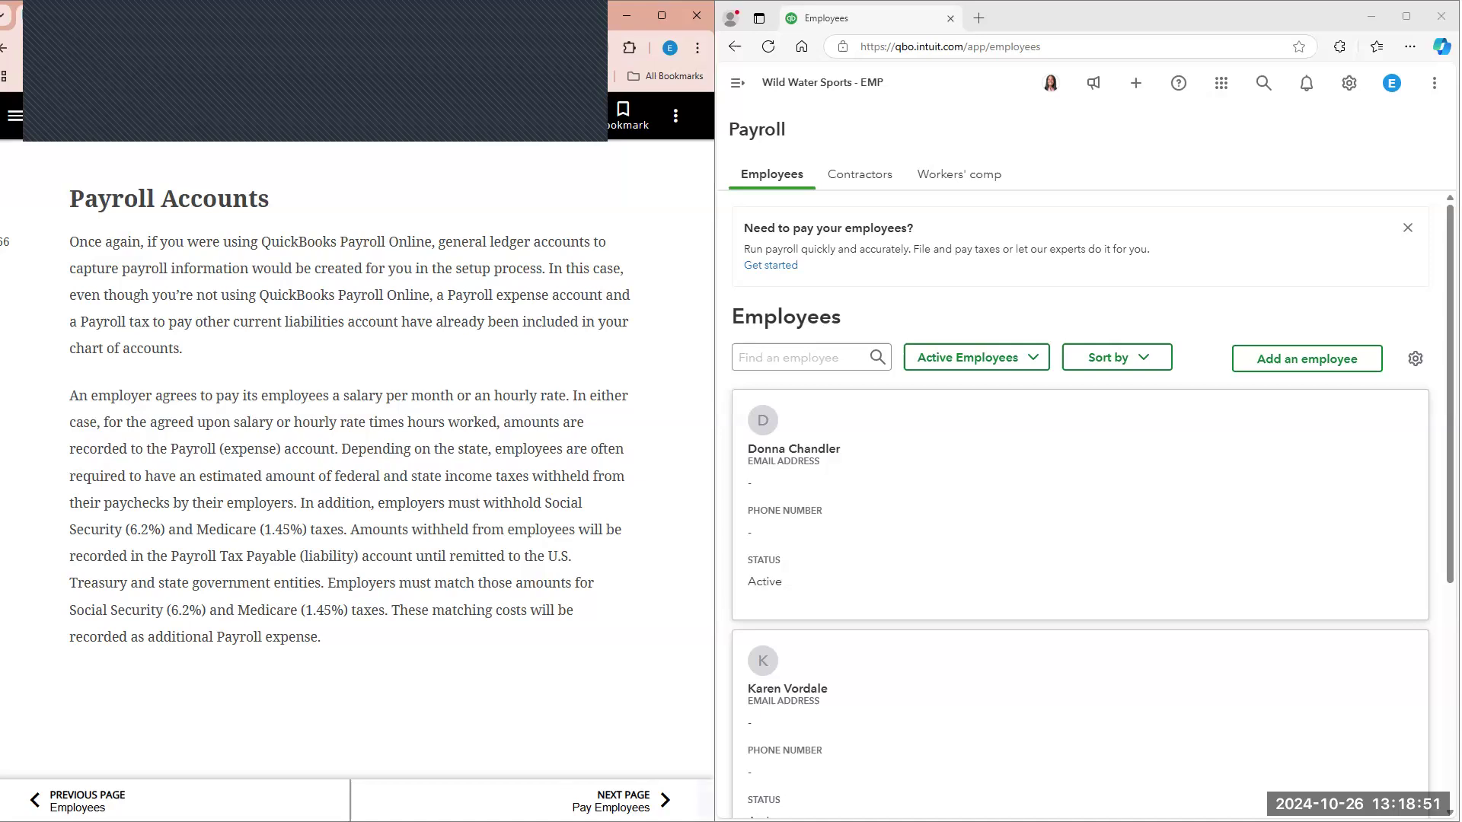
click(648, 801)
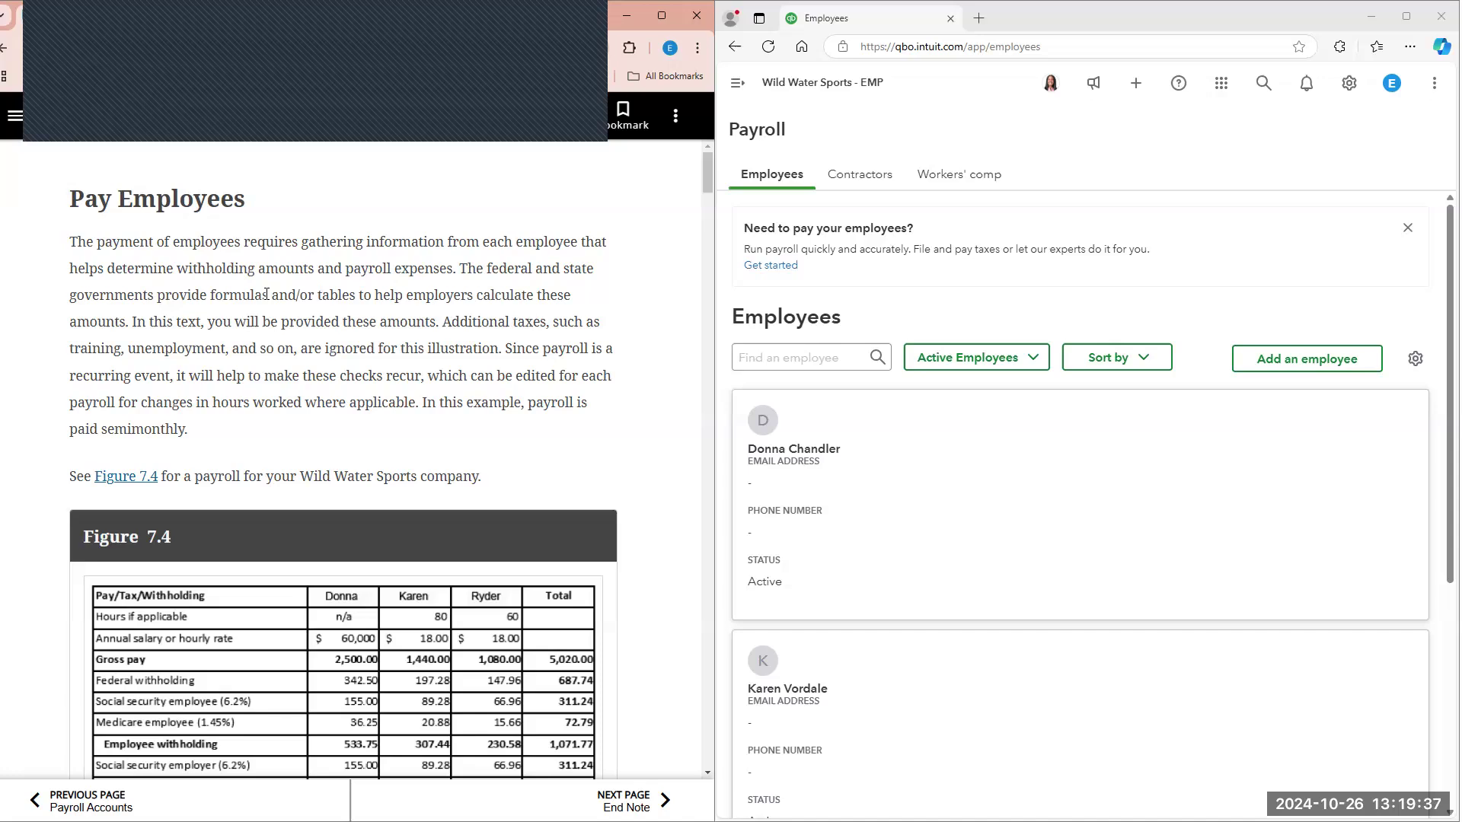
scroll(227, 317, down, 1)
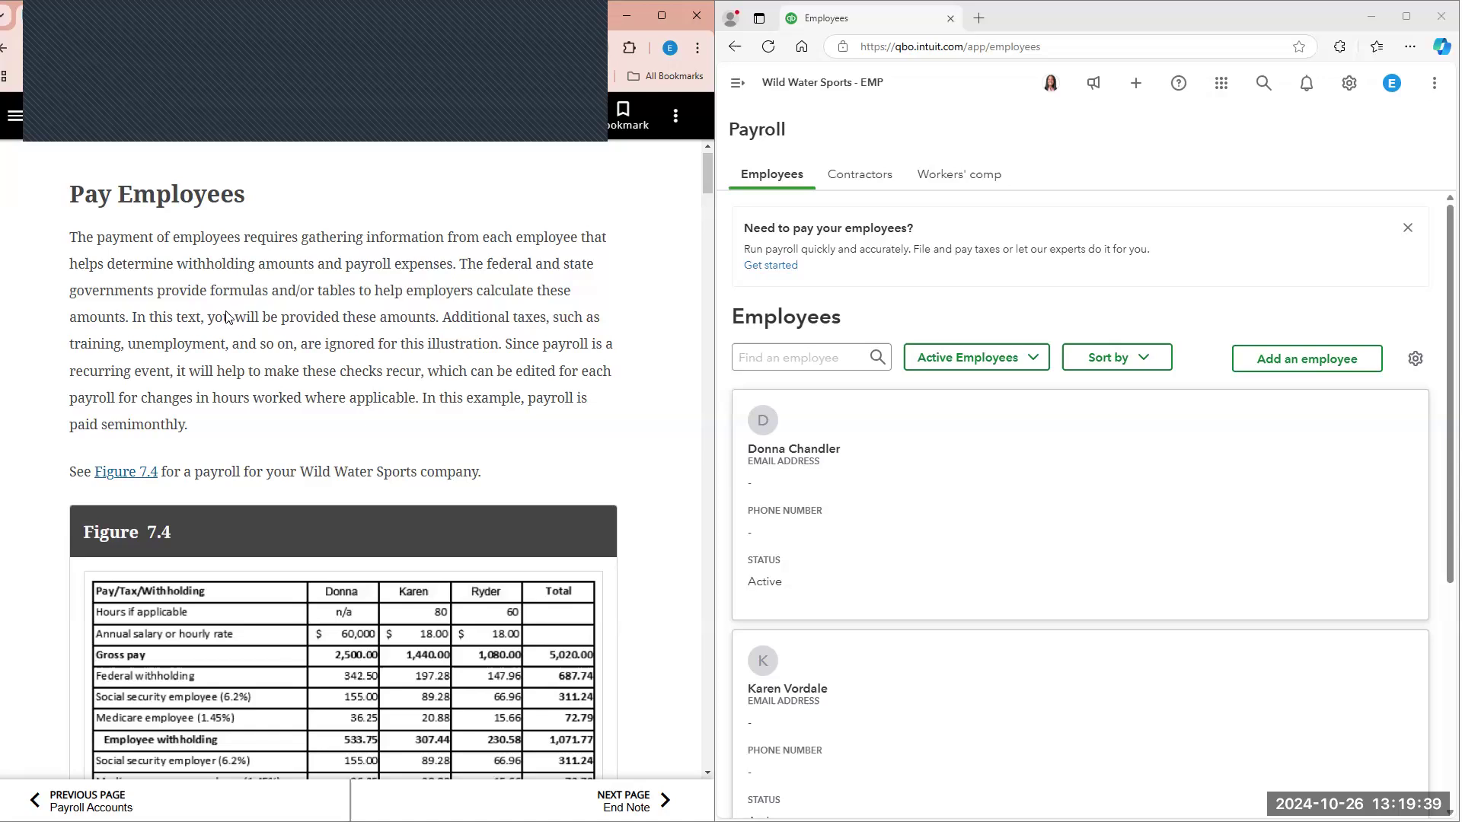
scroll(228, 316, down, 2)
scroll(251, 285, down, 4)
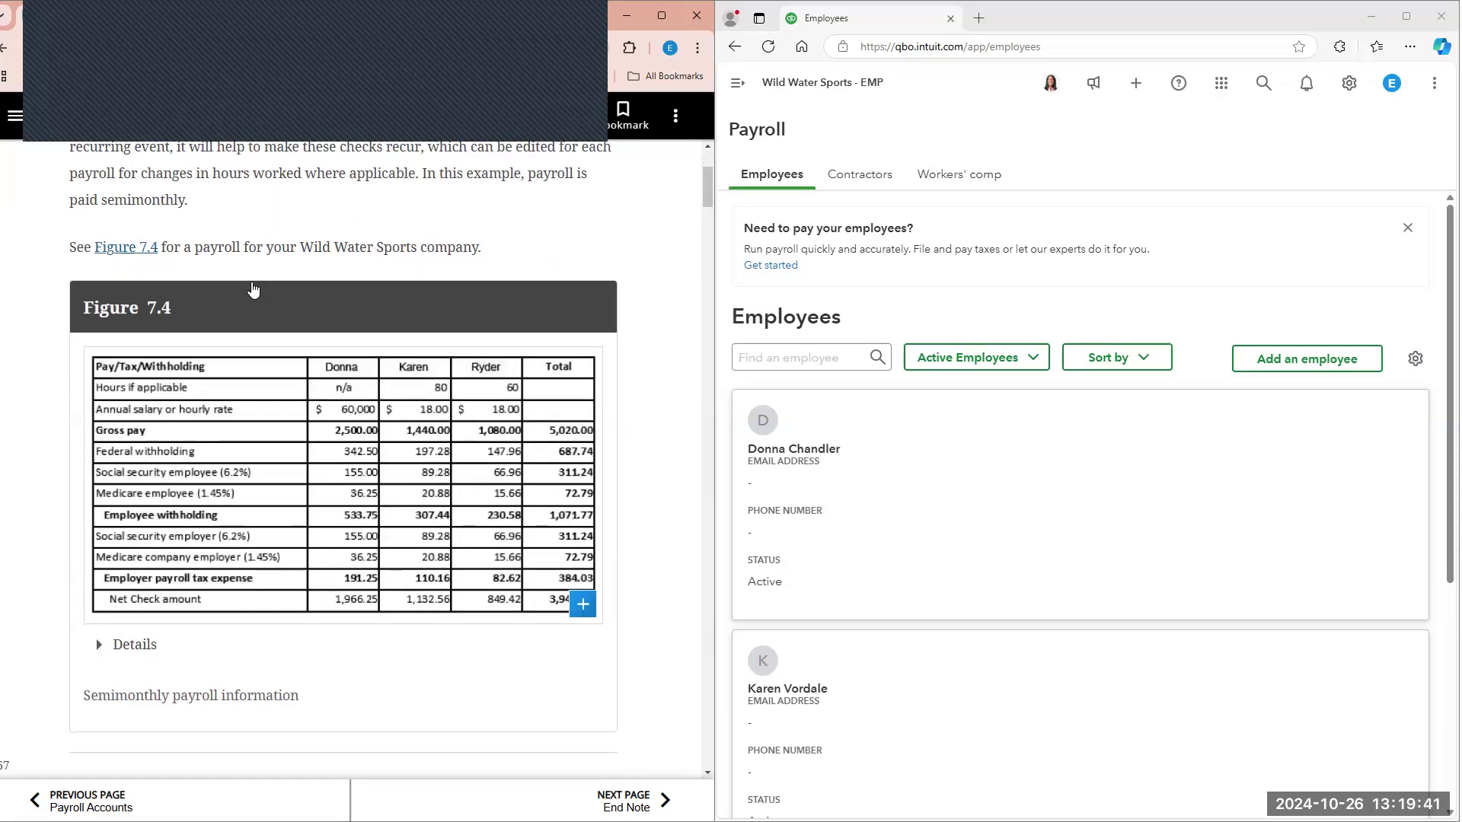
scroll(229, 380, up, 4)
click(215, 444)
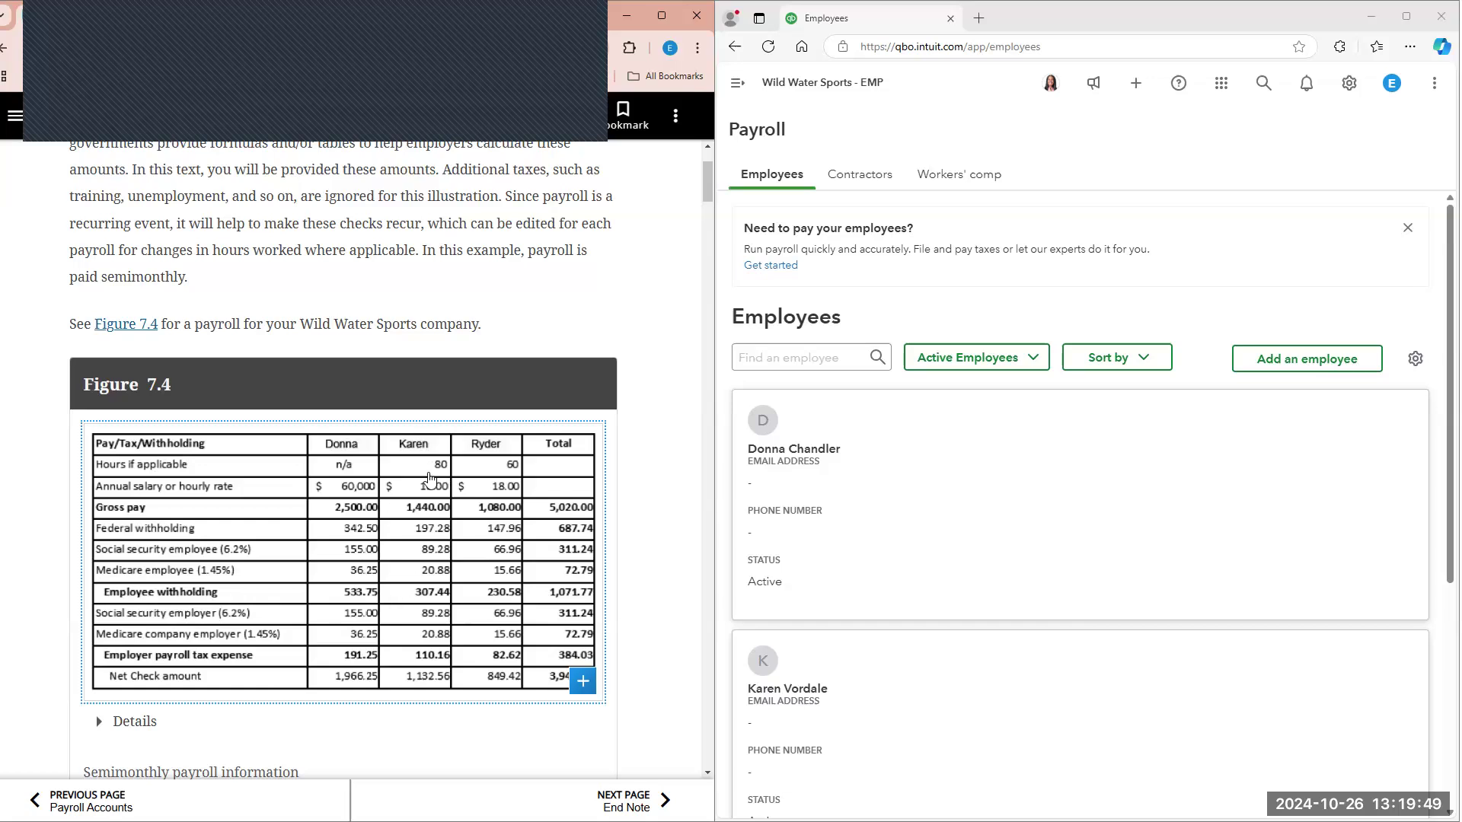
Step: Review Figure 7.4 and the textbook's payment instructions, and start a new check
scroll(438, 533, down, 2)
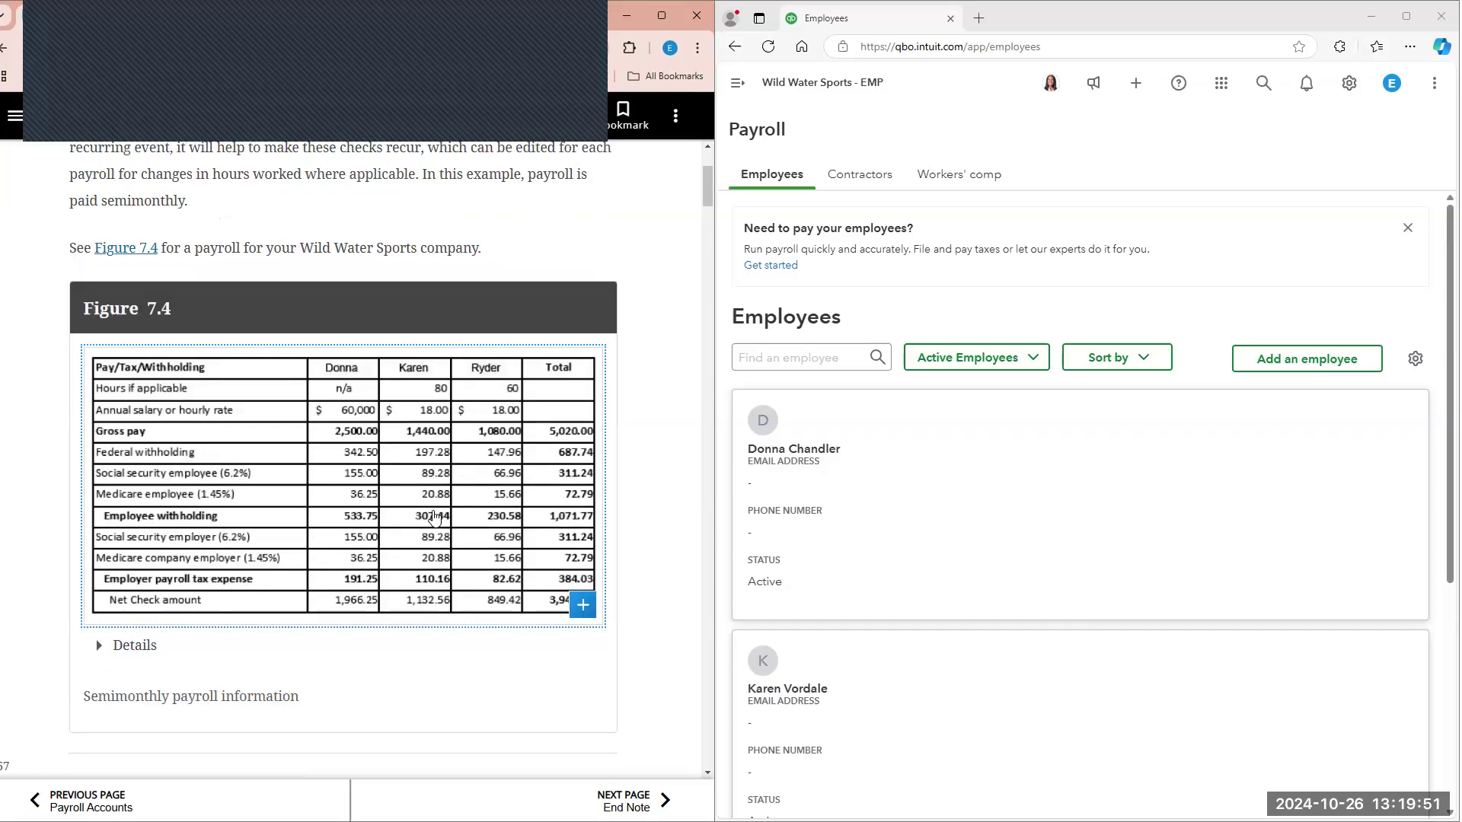
scroll(436, 491, up, 1)
scroll(430, 494, down, 8)
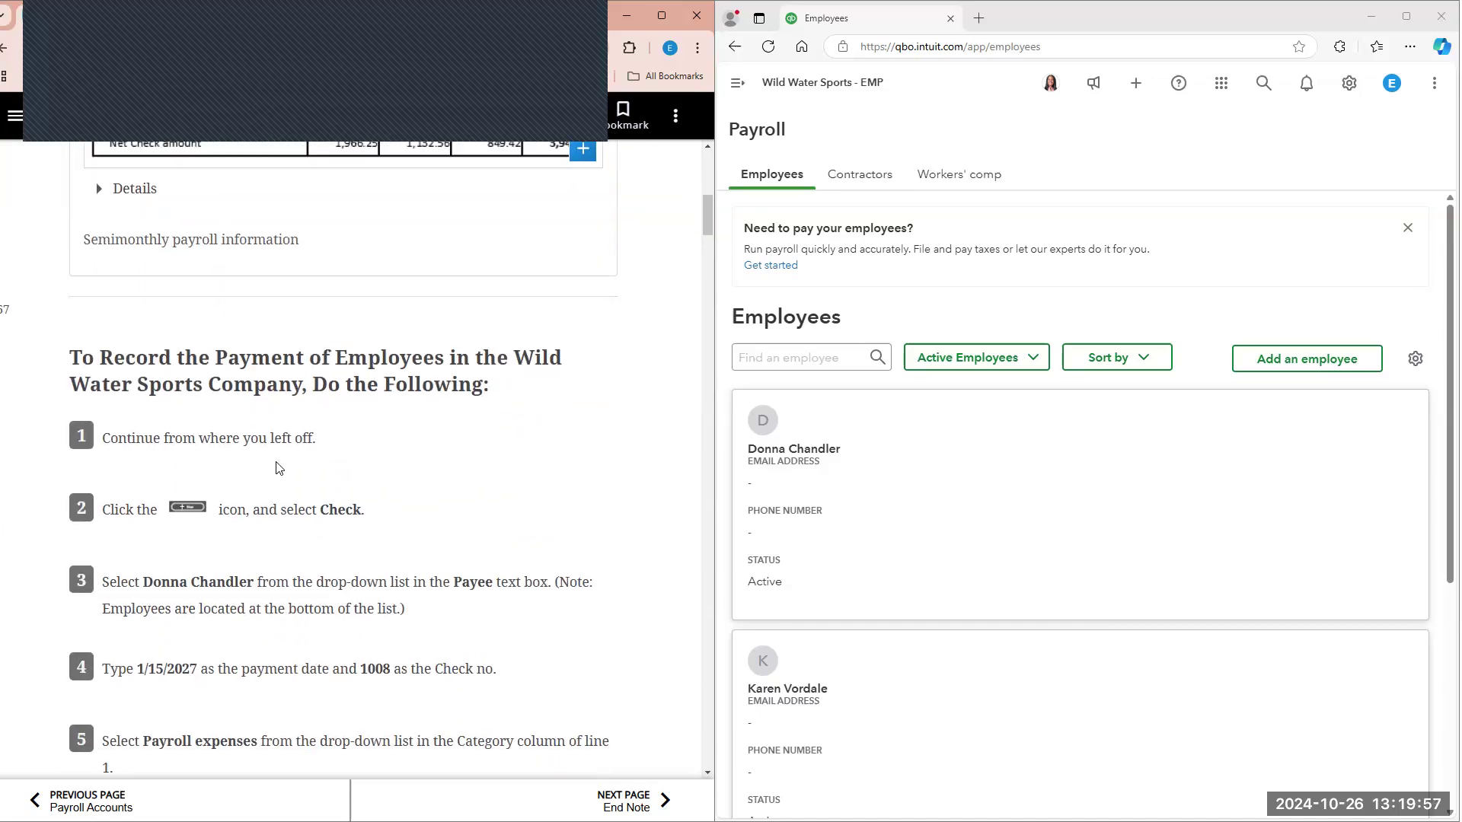
scroll(690, 198, down, 1)
click(756, 84)
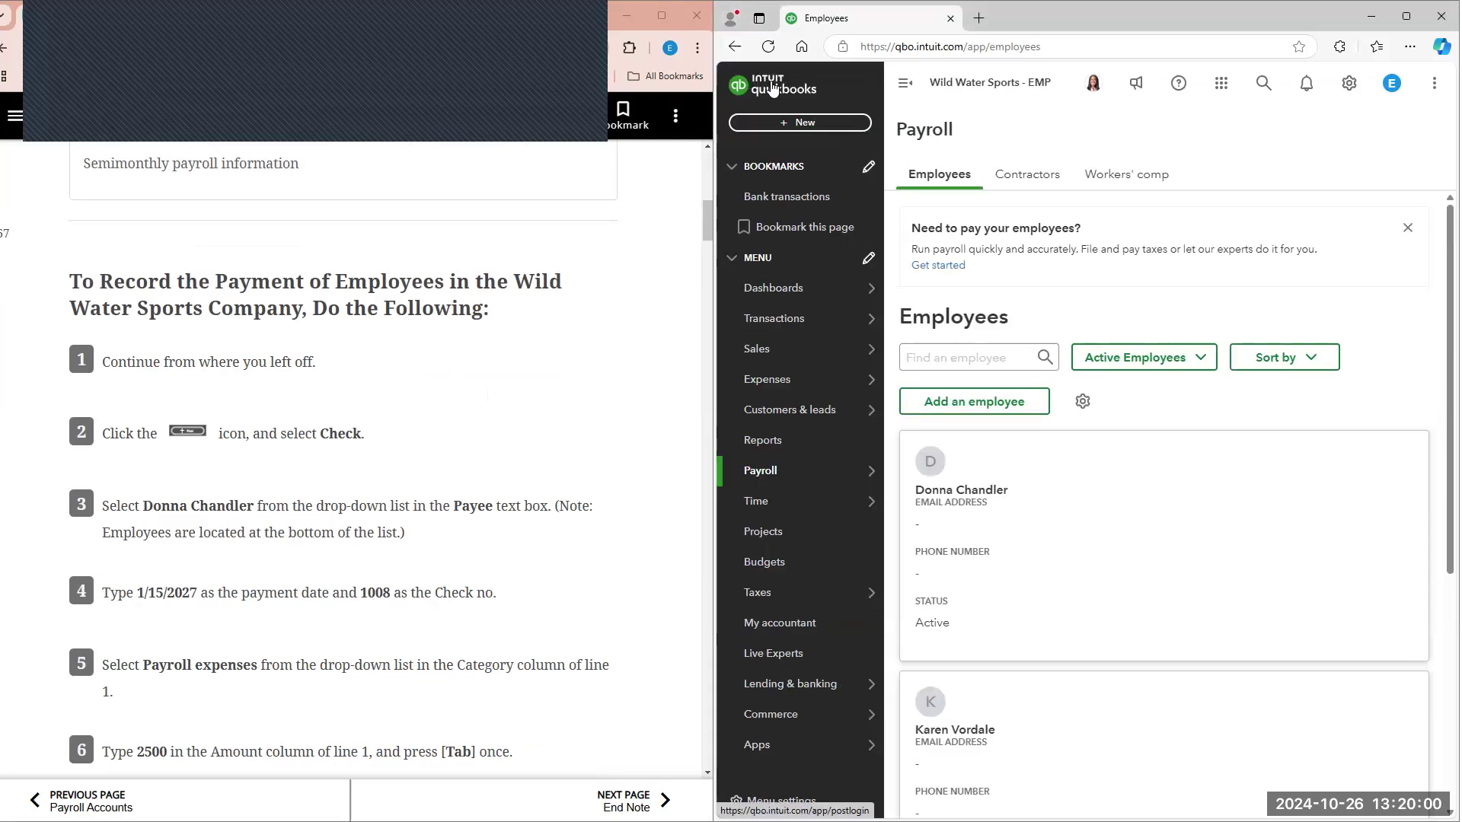
click(819, 122)
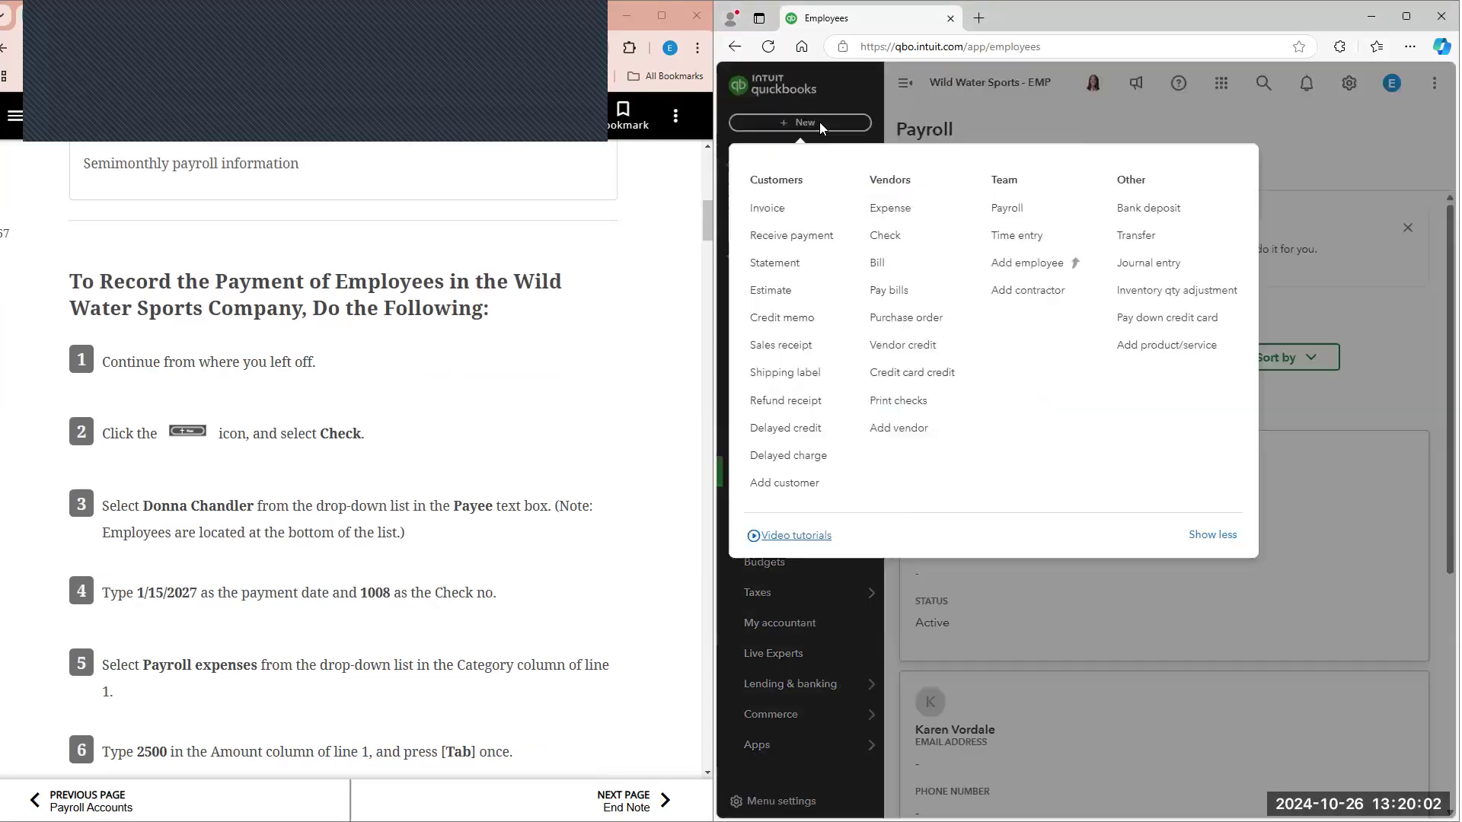
click(914, 237)
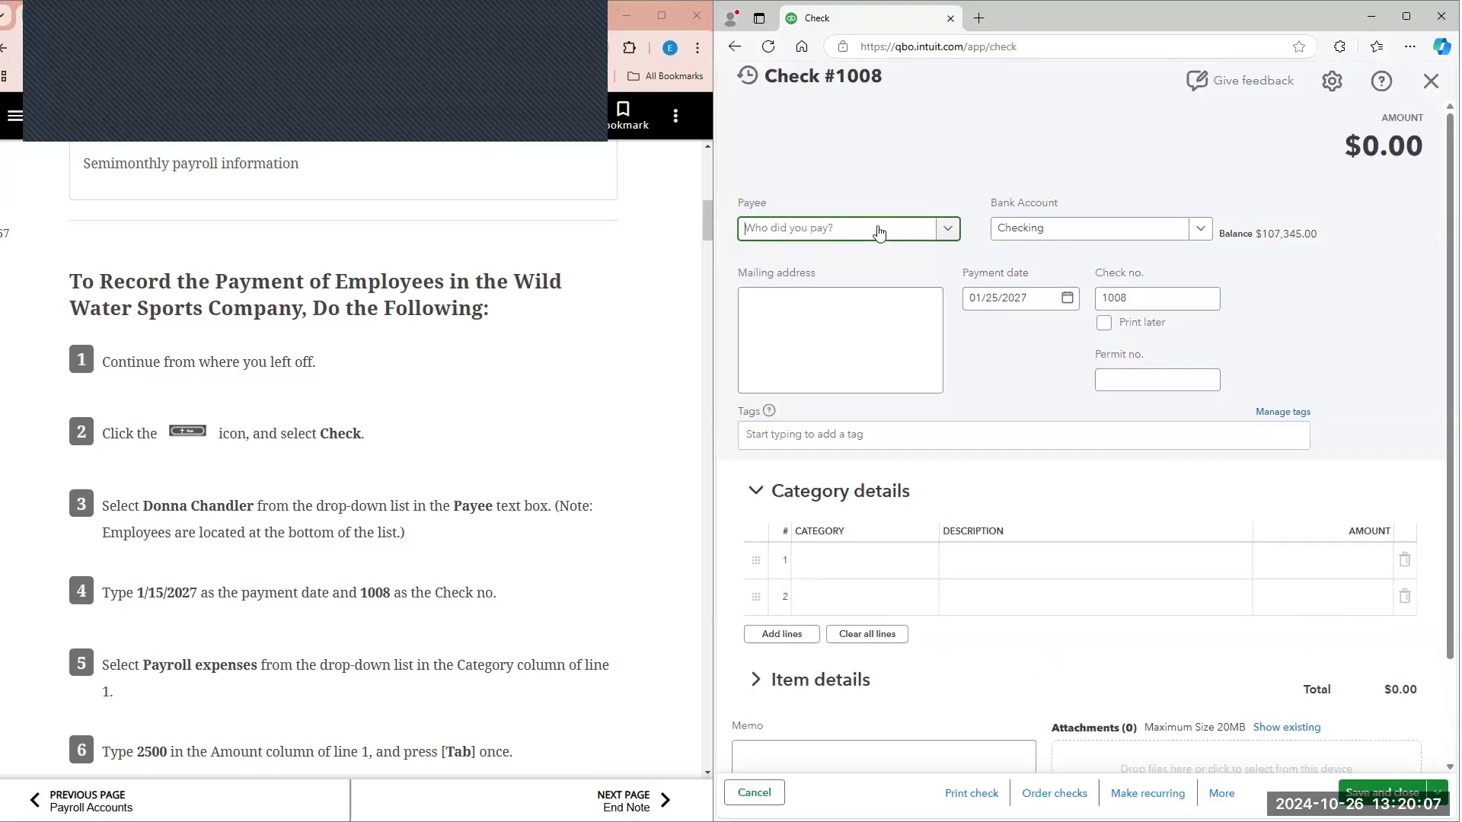
Step: Select the employee named in textbook step 3 as the check's payee and set the payment date to 01/15/2027
text(don)
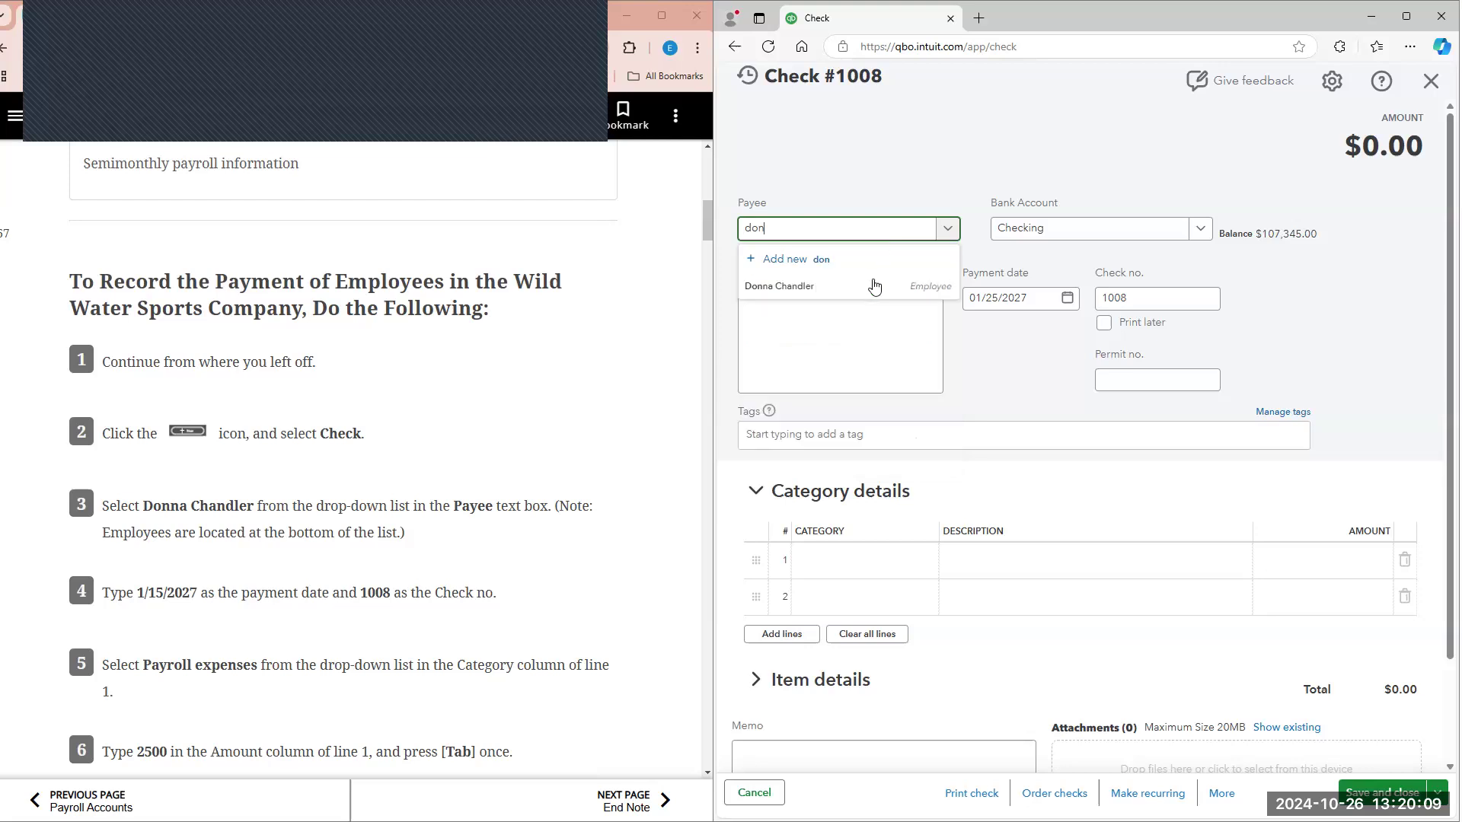
click(875, 286)
scroll(609, 457, down, 1)
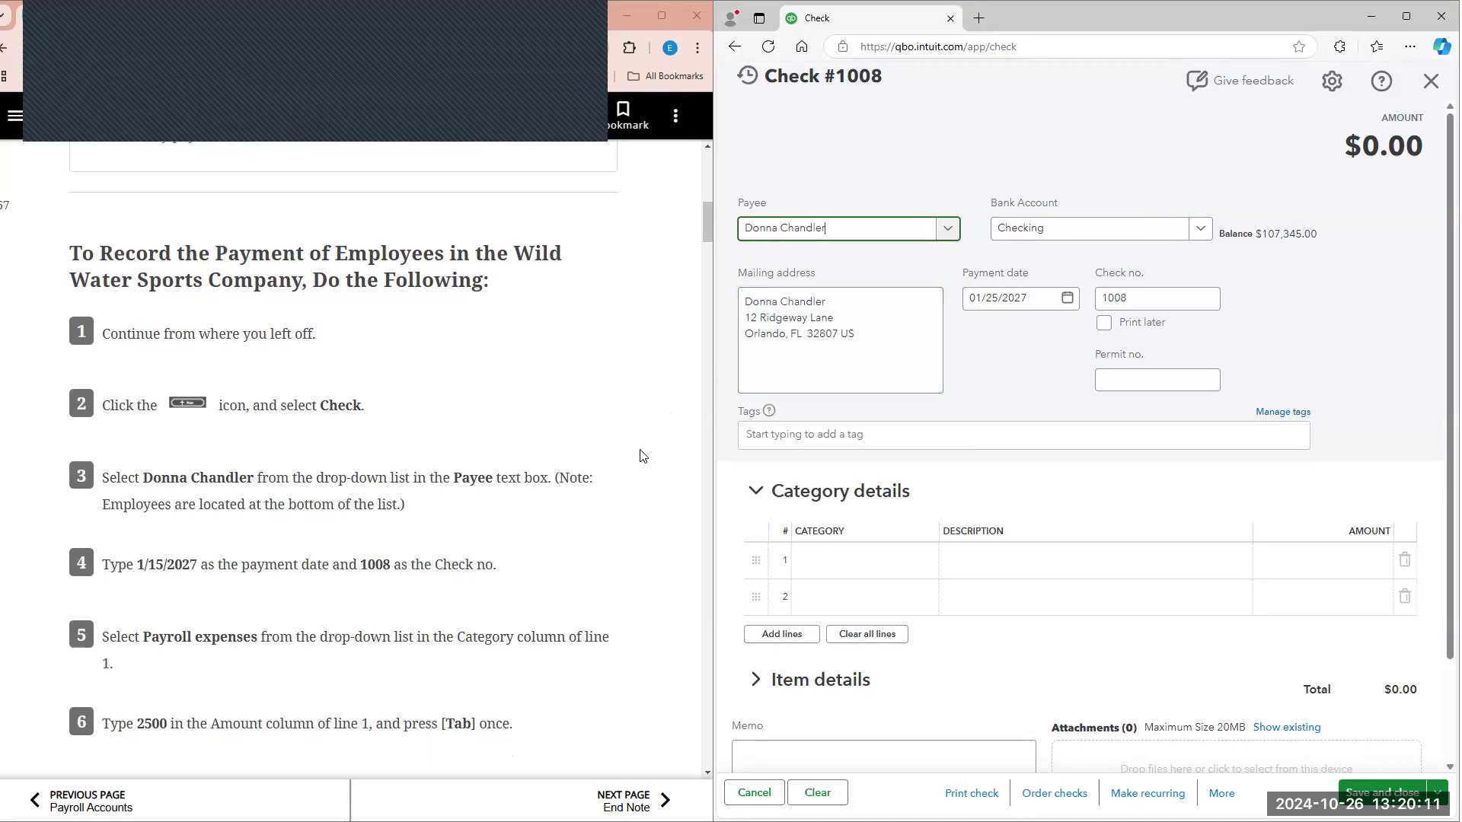
click(1069, 298)
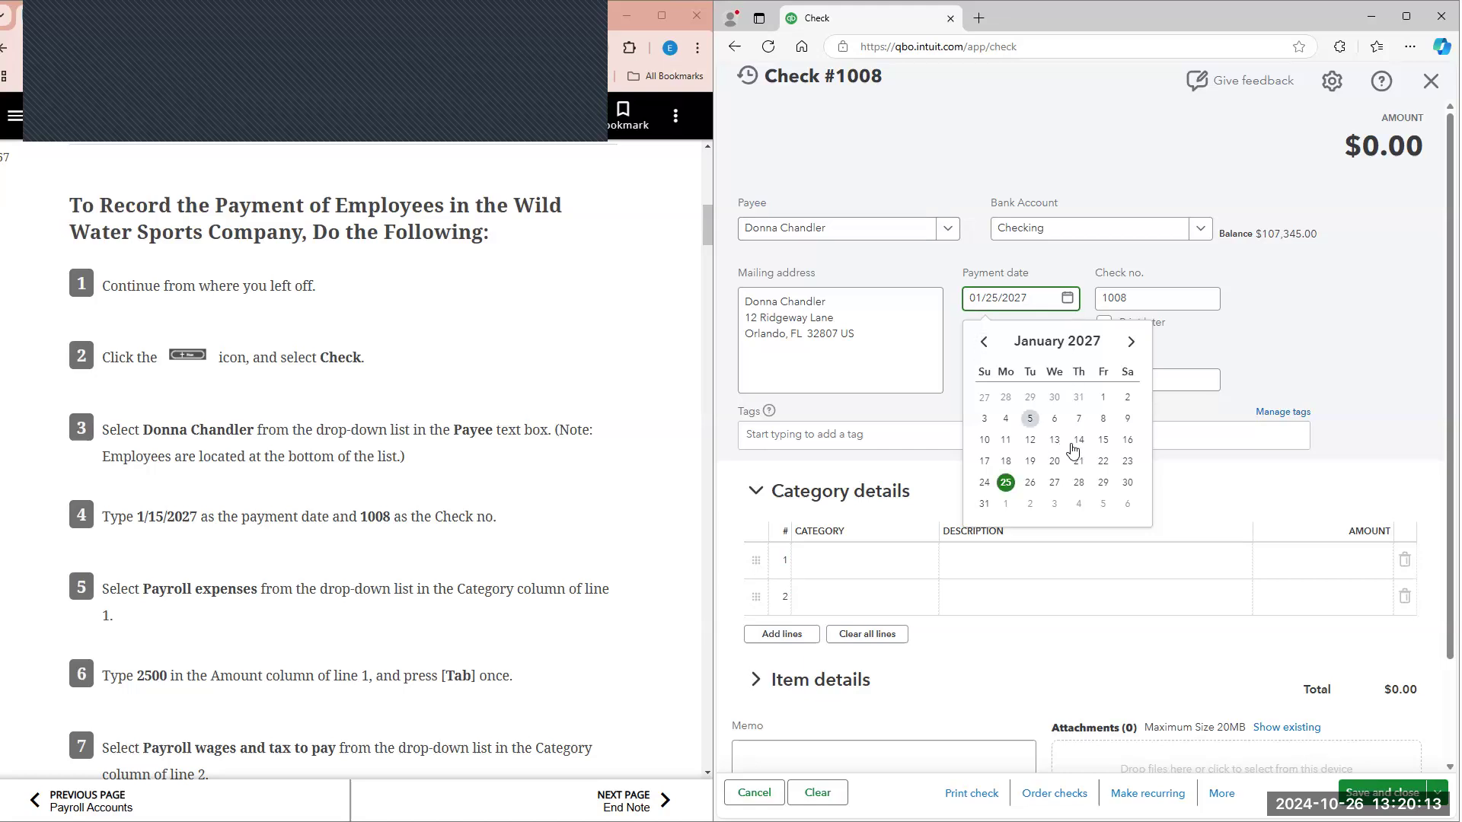
click(1103, 441)
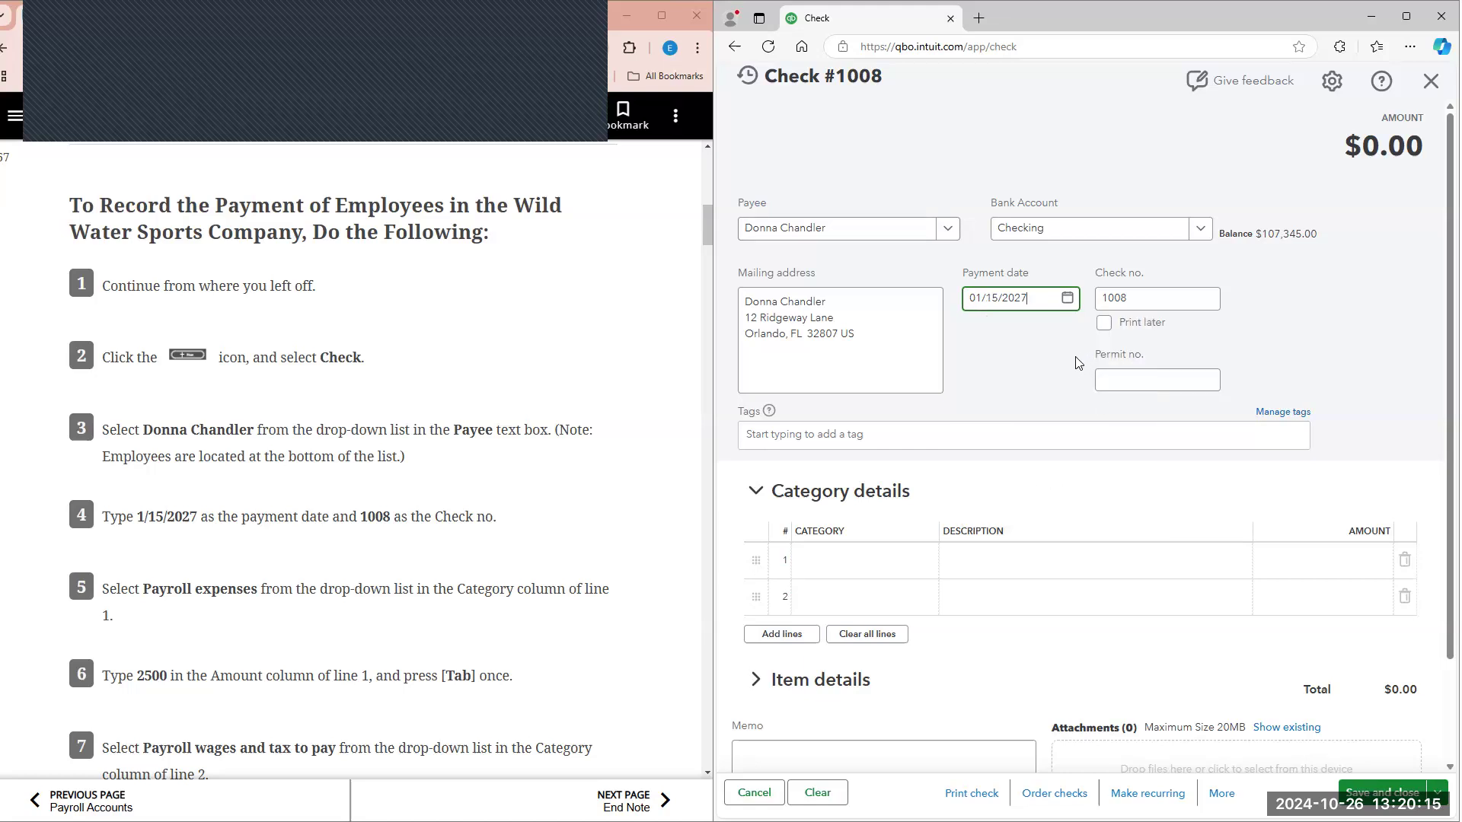
click(1142, 302)
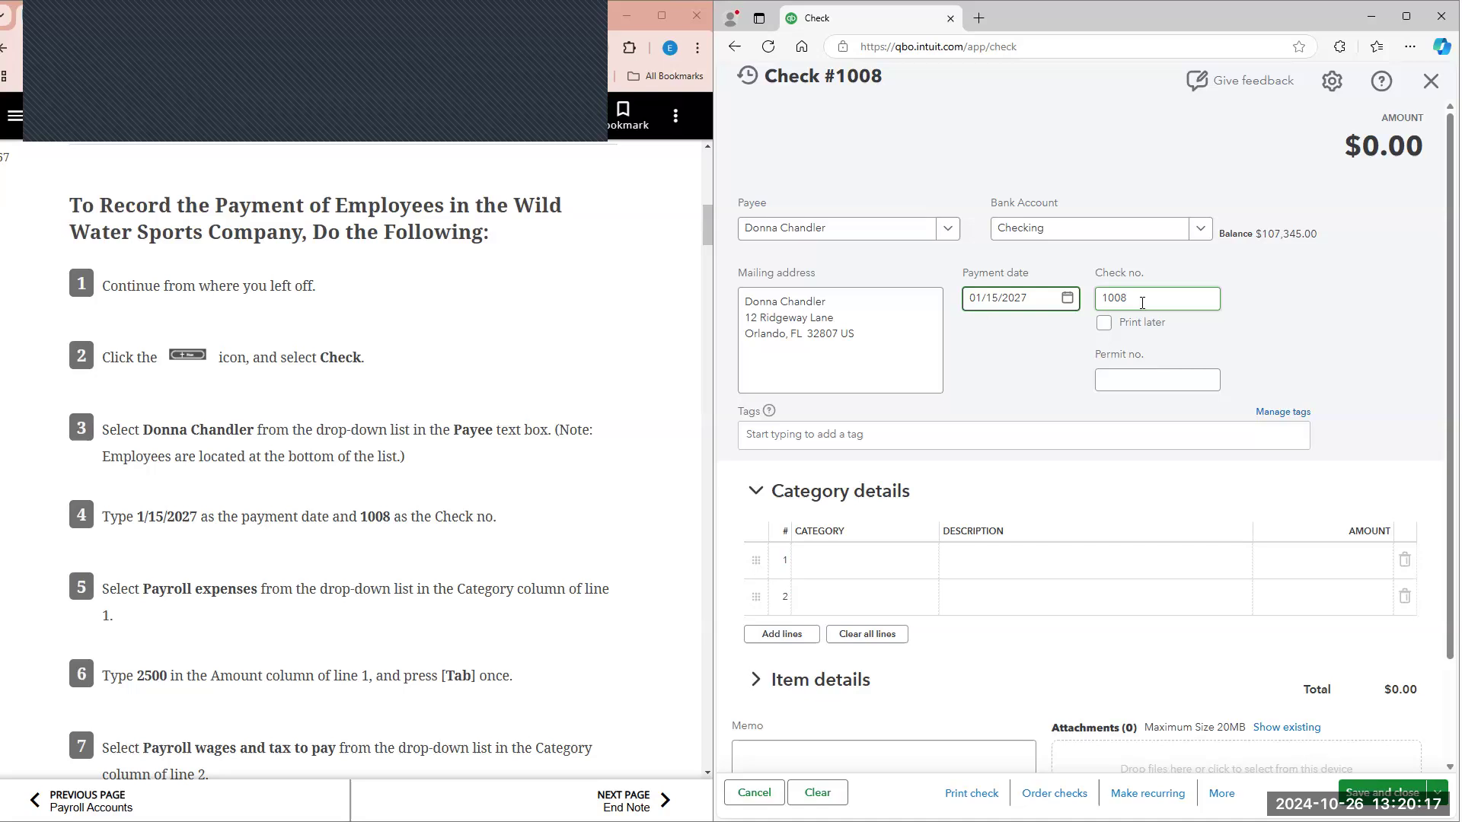
Step: Fill in line 1 of the check's category details with Payroll expenses and an amount of 2500
scroll(868, 488, down, 1)
click(868, 487)
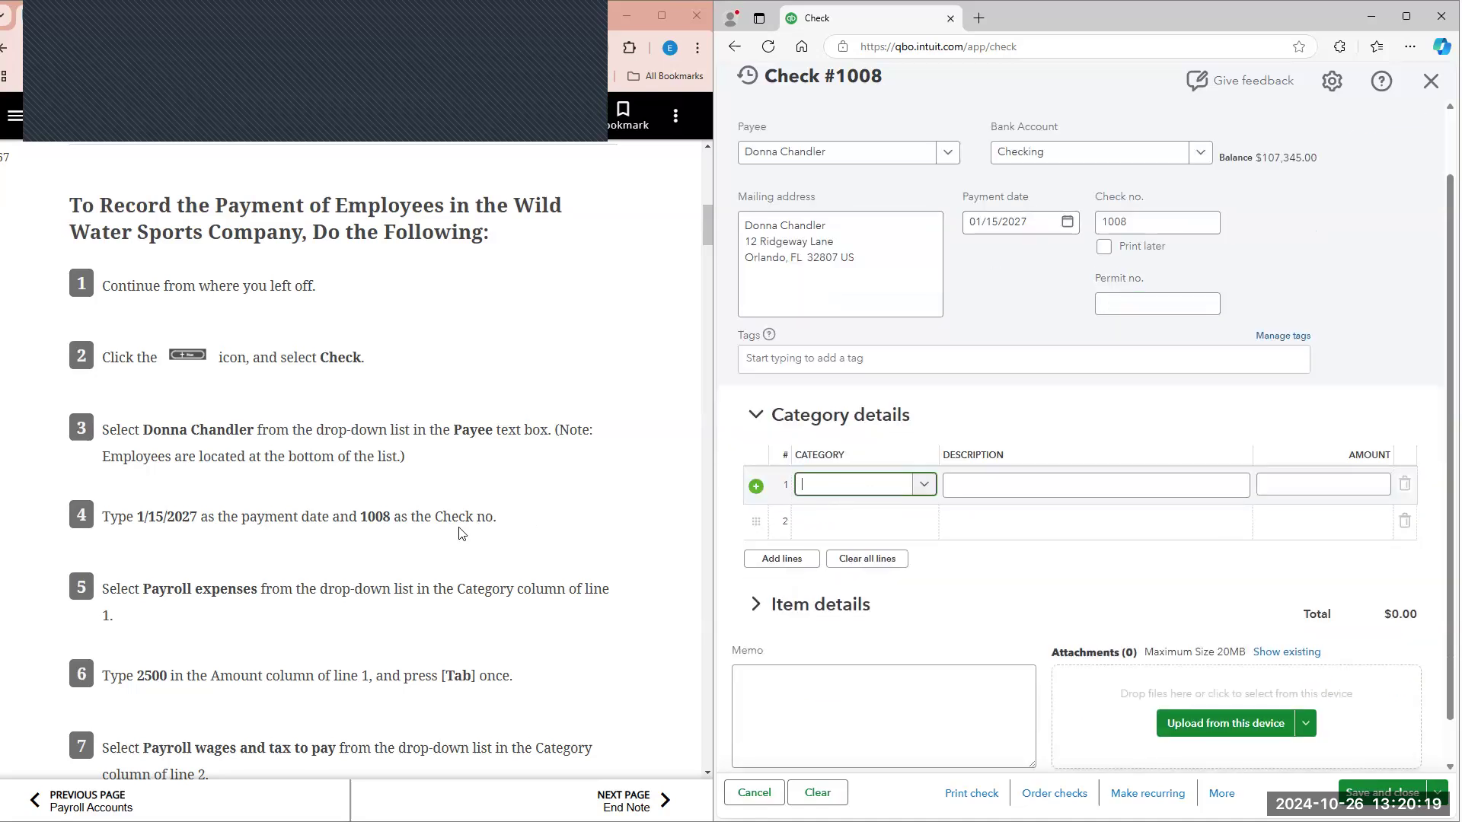
scroll(461, 533, down, 1)
text(p)
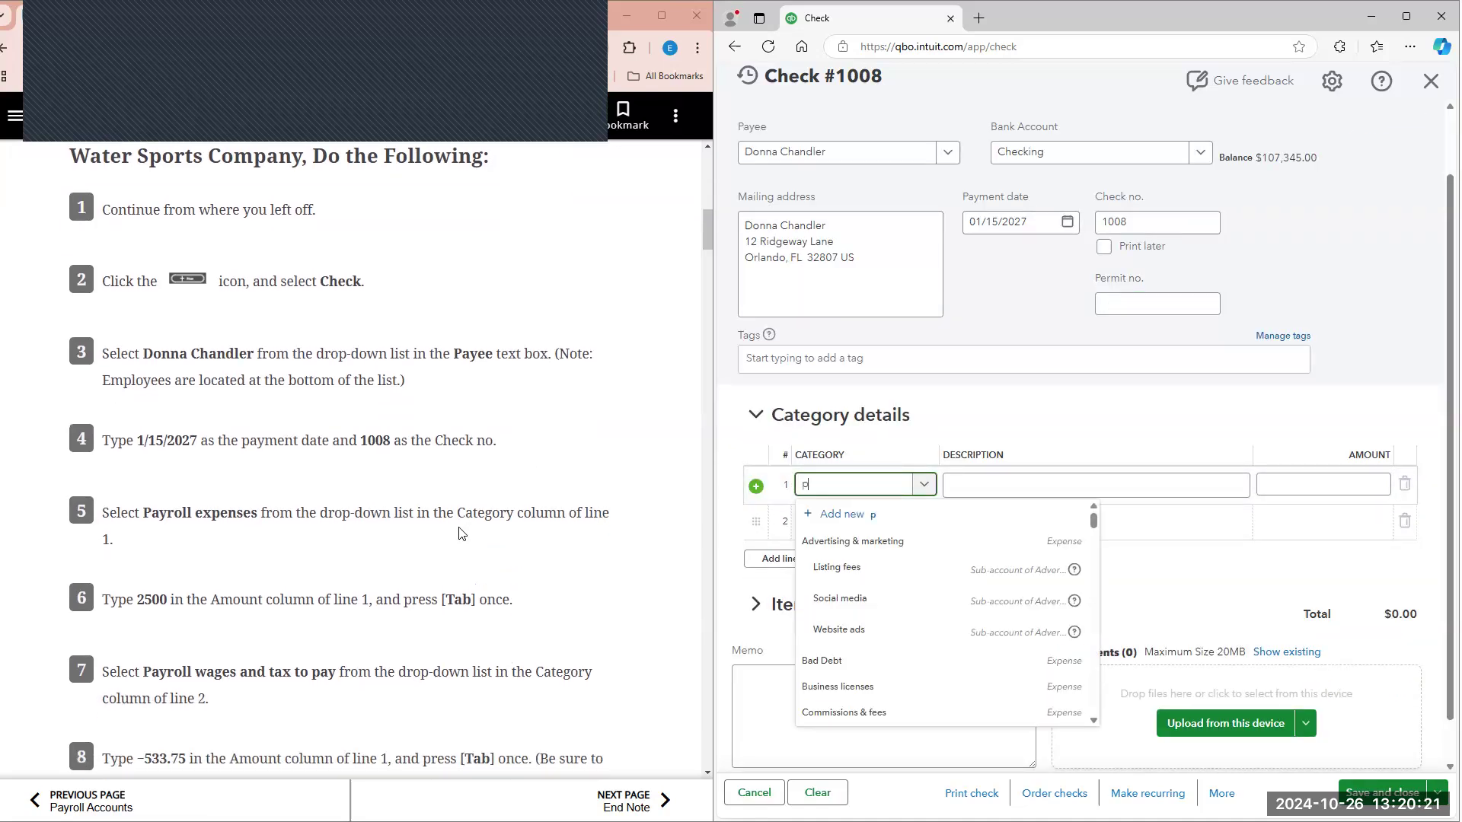
text(ayroll)
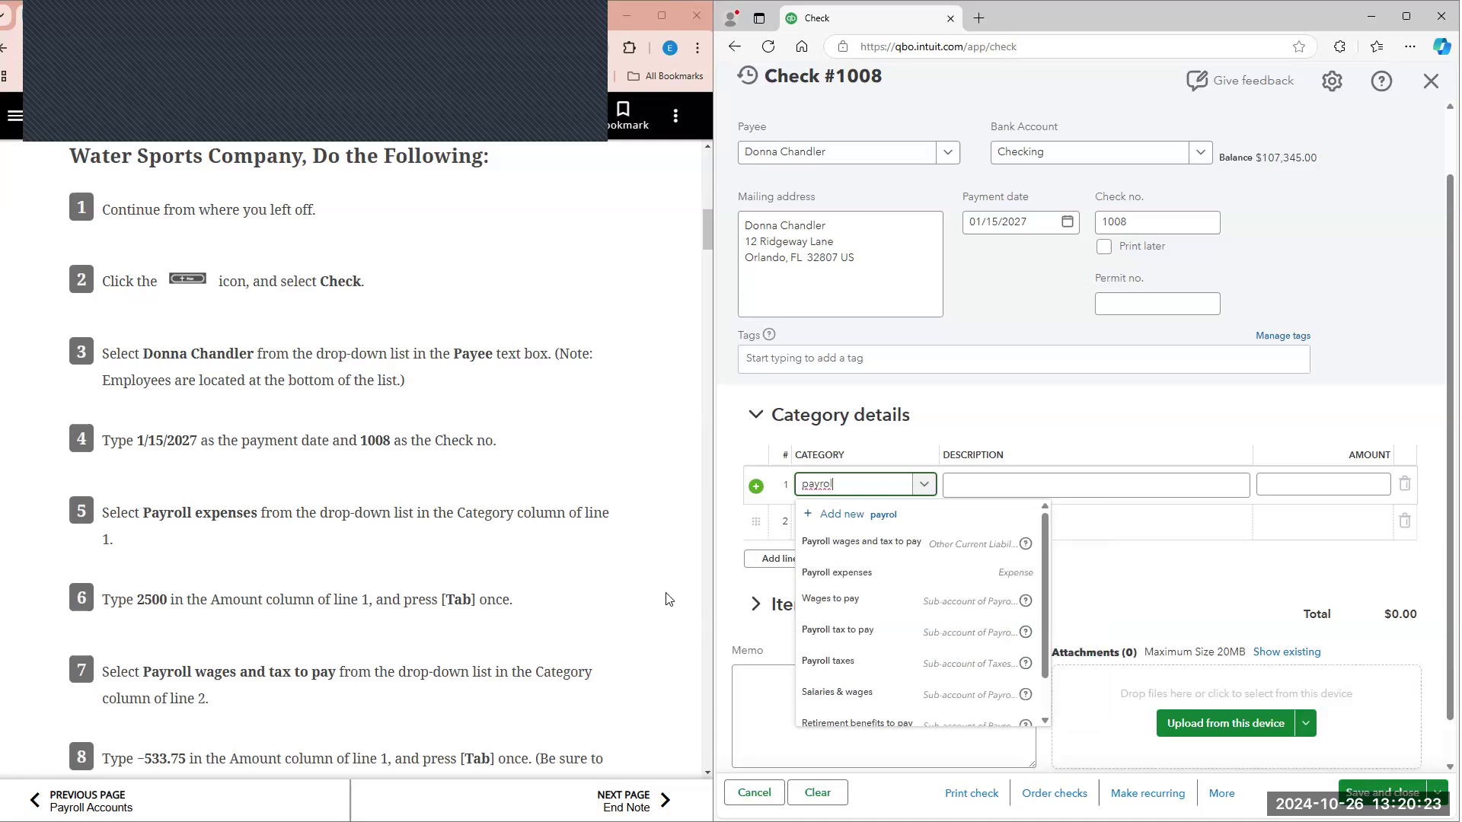
click(828, 579)
click(1334, 486)
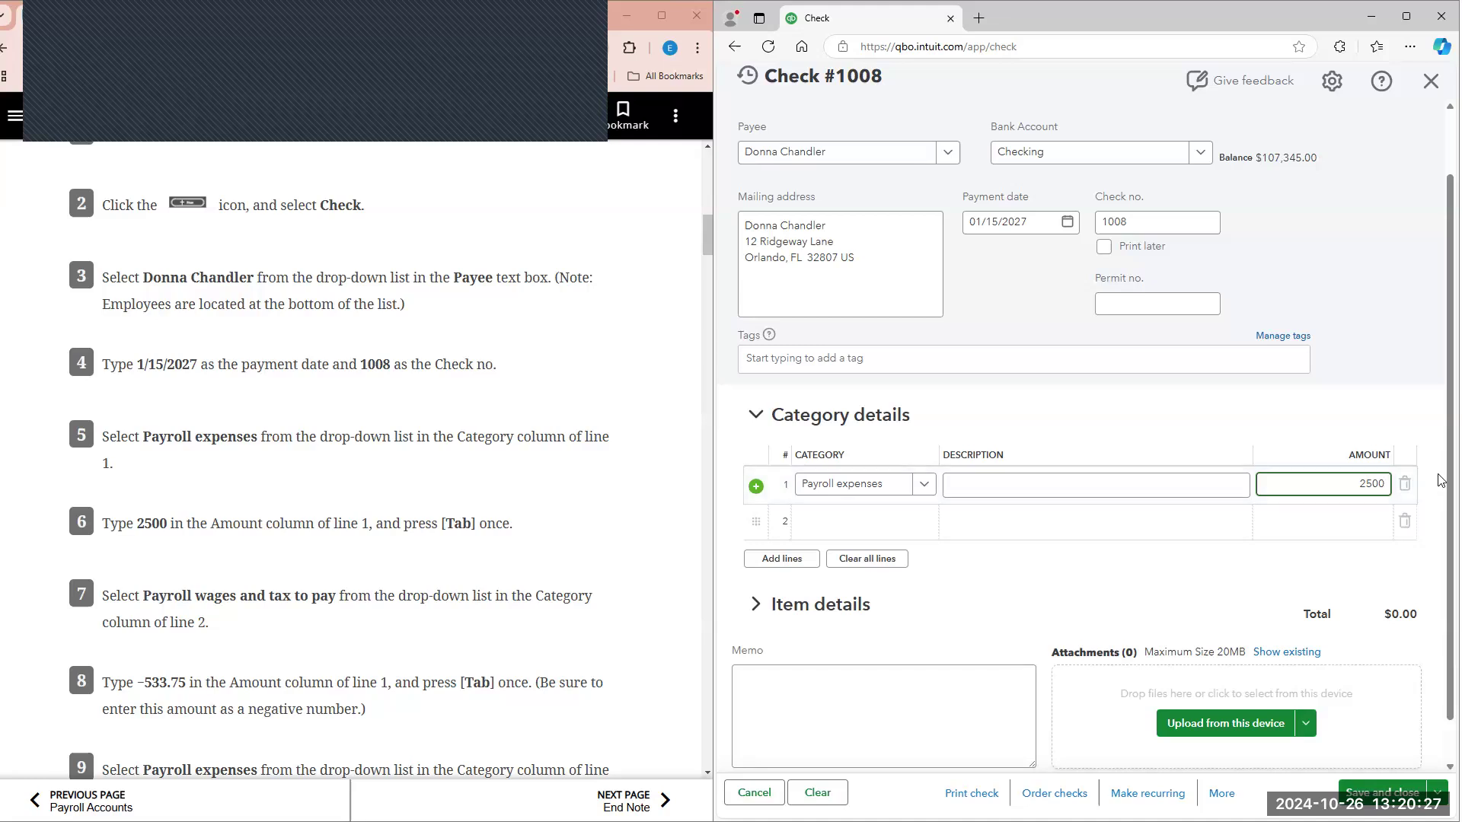
key(Tab)
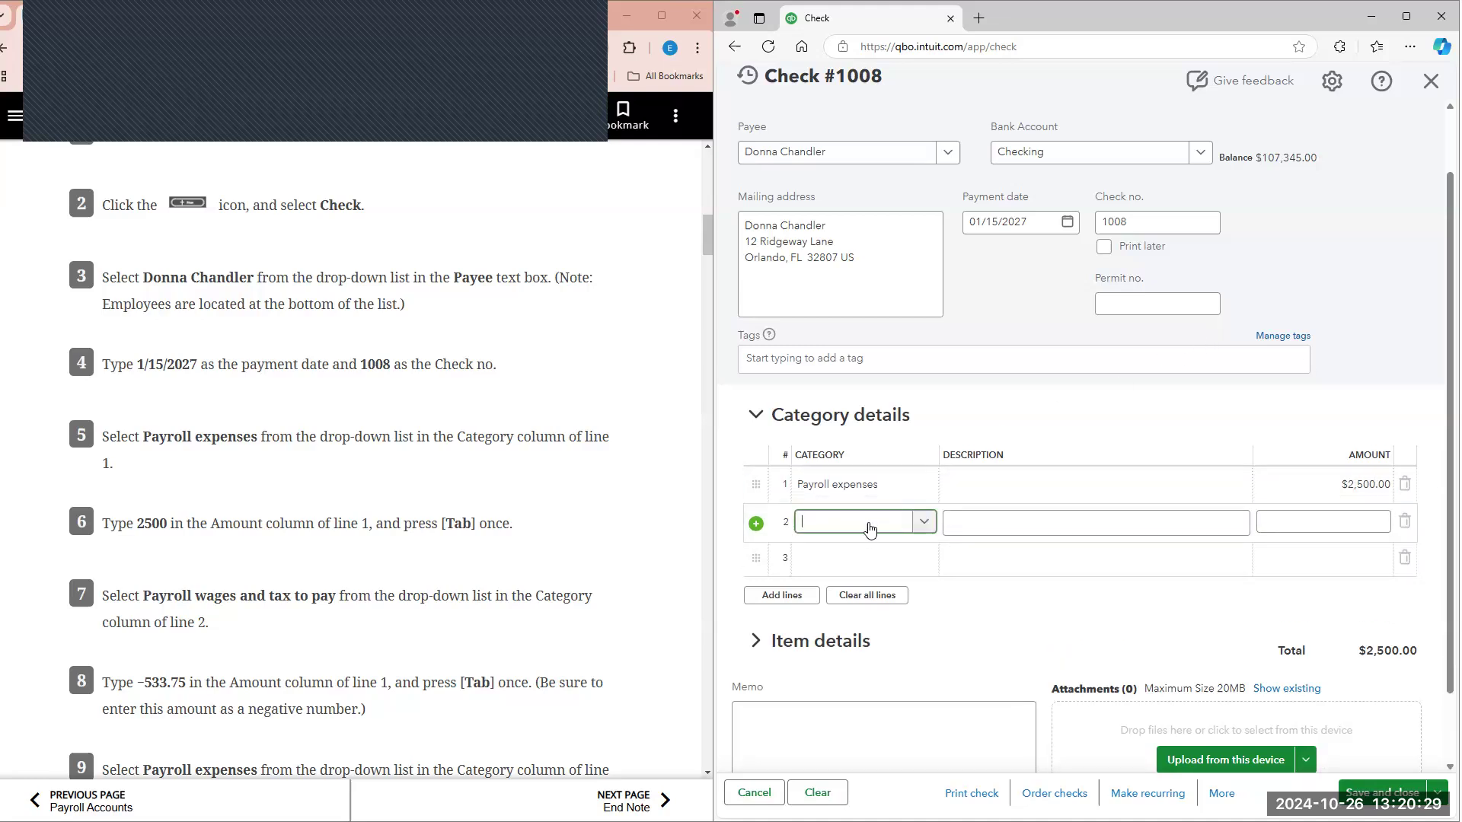
Step: Set the category of line 2 to Payroll wages and tax to pay
scroll(548, 466, down, 1)
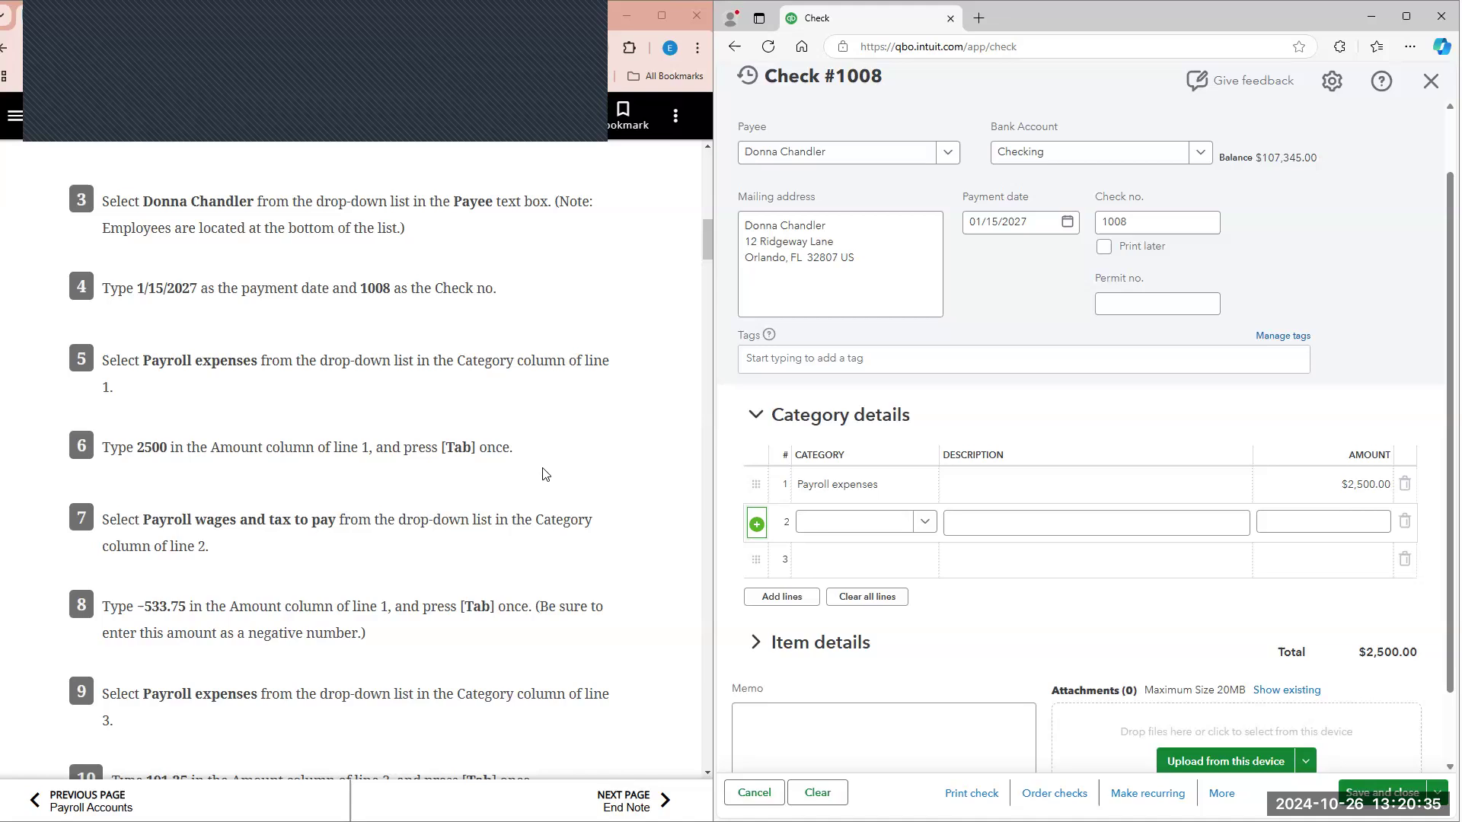
scroll(546, 475, down, 1)
scroll(546, 474, down, 1)
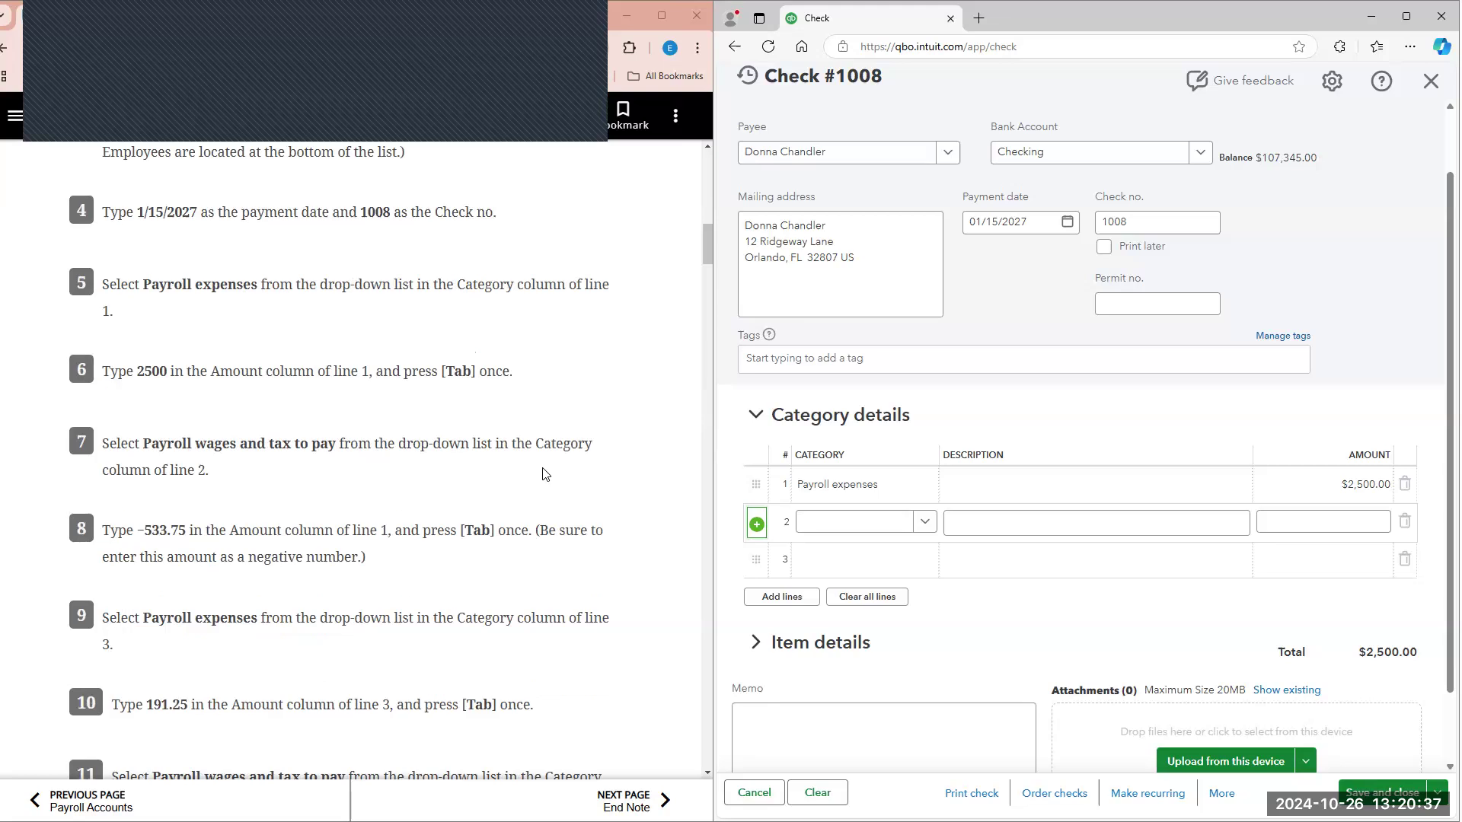
key(Return)
click(857, 522)
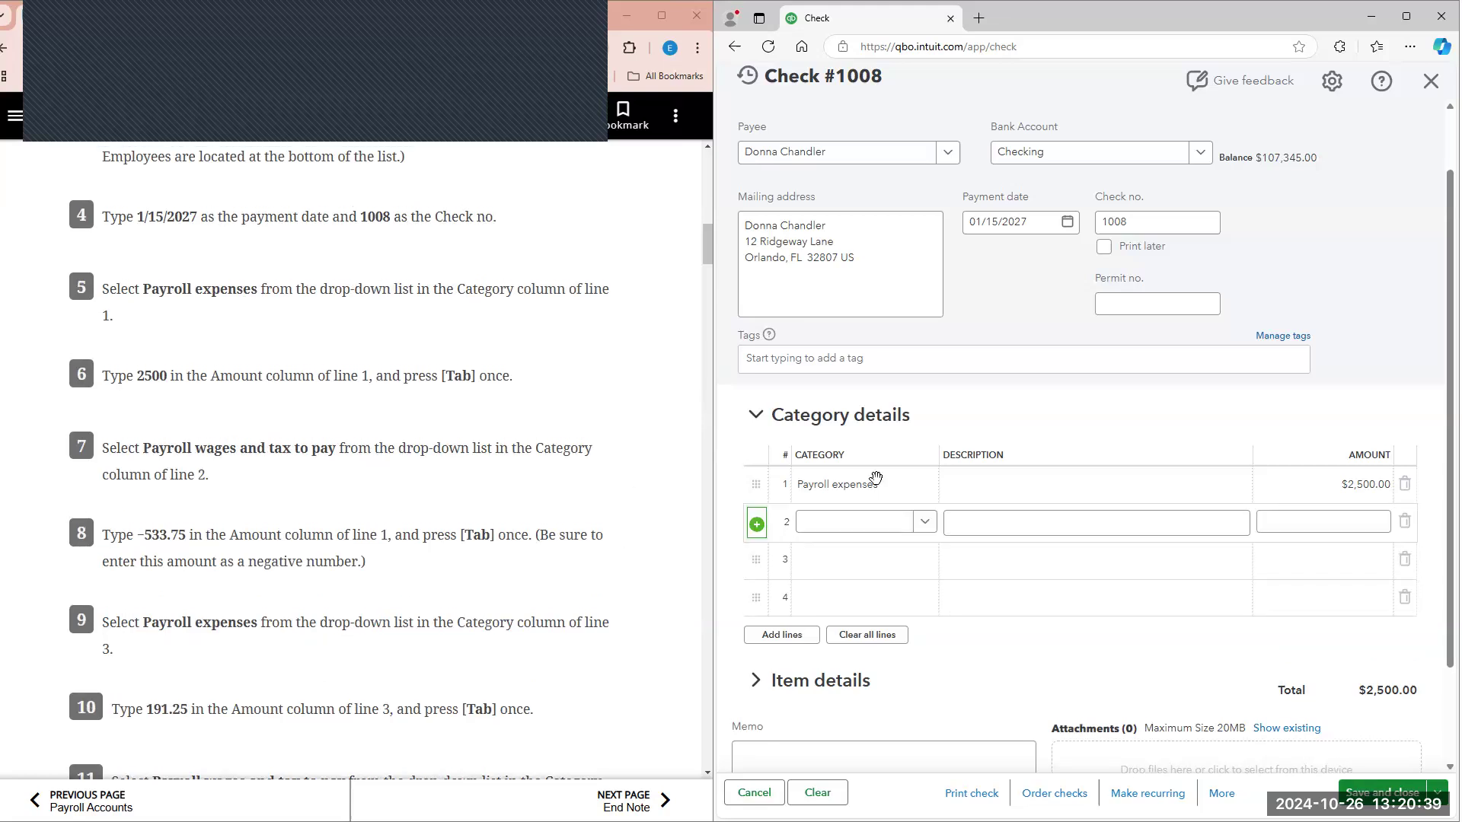
text(payr)
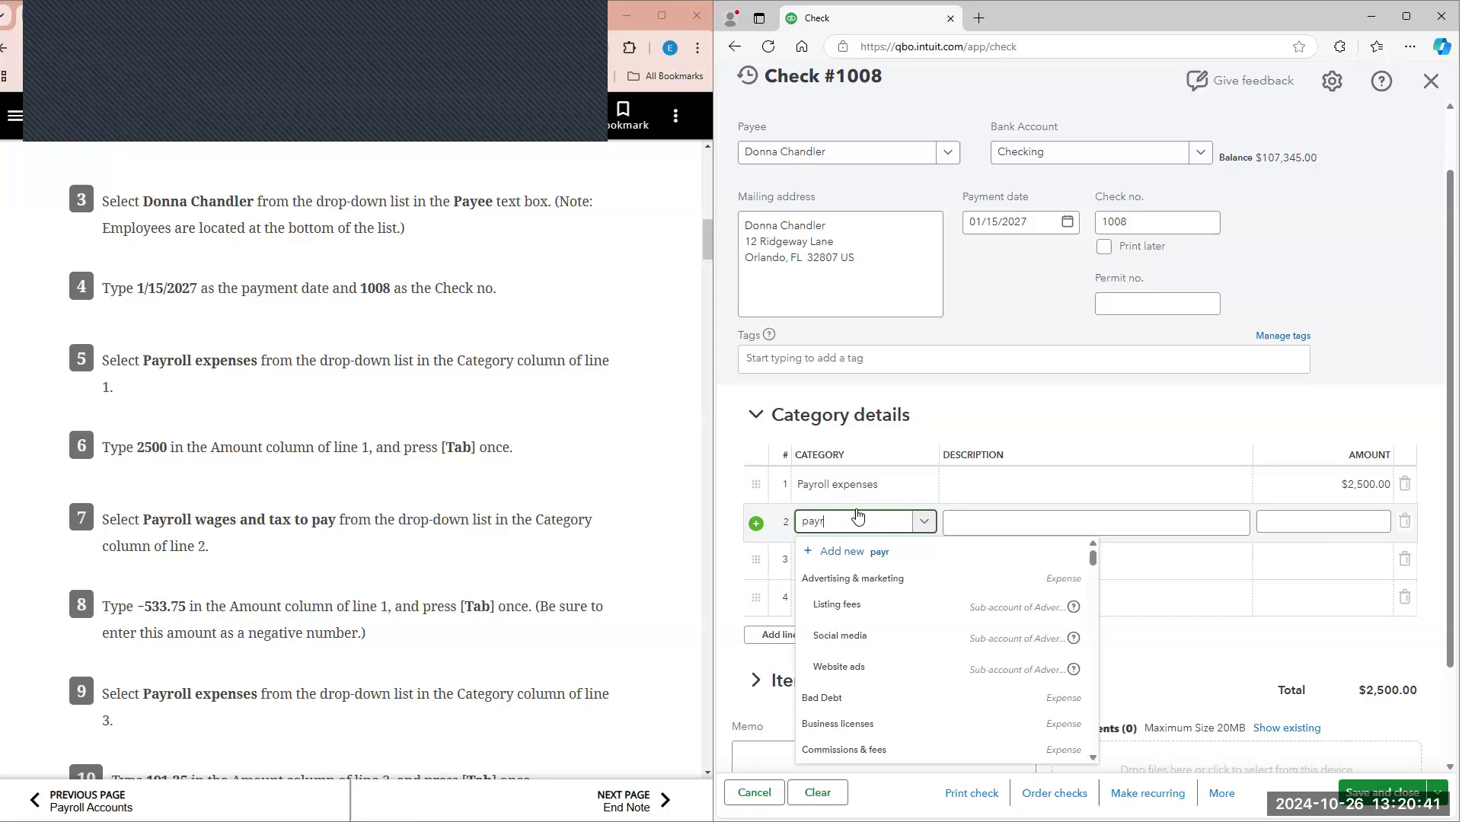
text(oll wag)
click(837, 576)
Step: Enter -533.75 as the amount of line 2, following textbook step 8
scroll(498, 463, down, 1)
scroll(498, 463, down, 2)
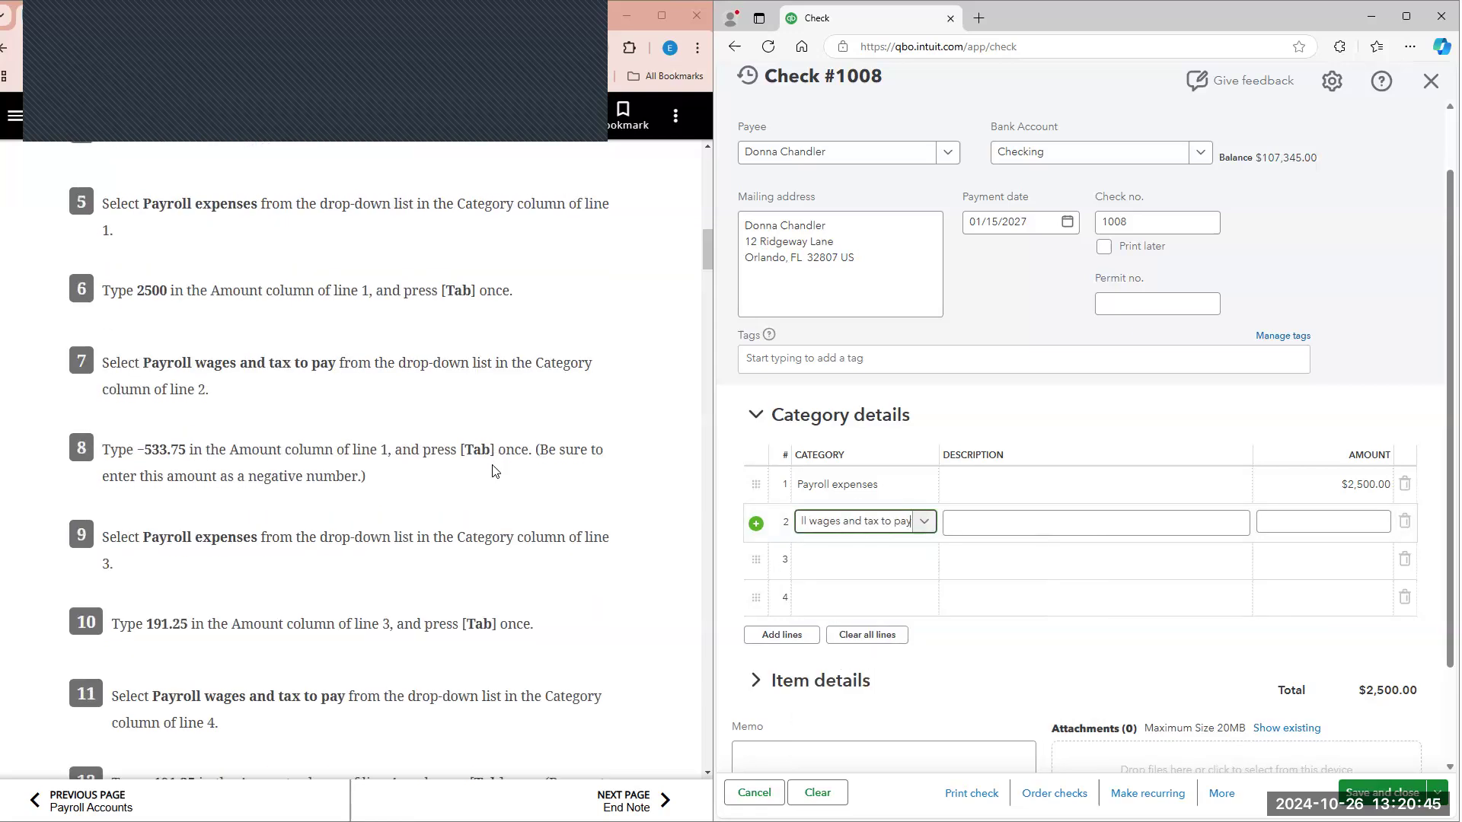
click(1353, 523)
text(-$533.75)
key(Tab)
click(508, 409)
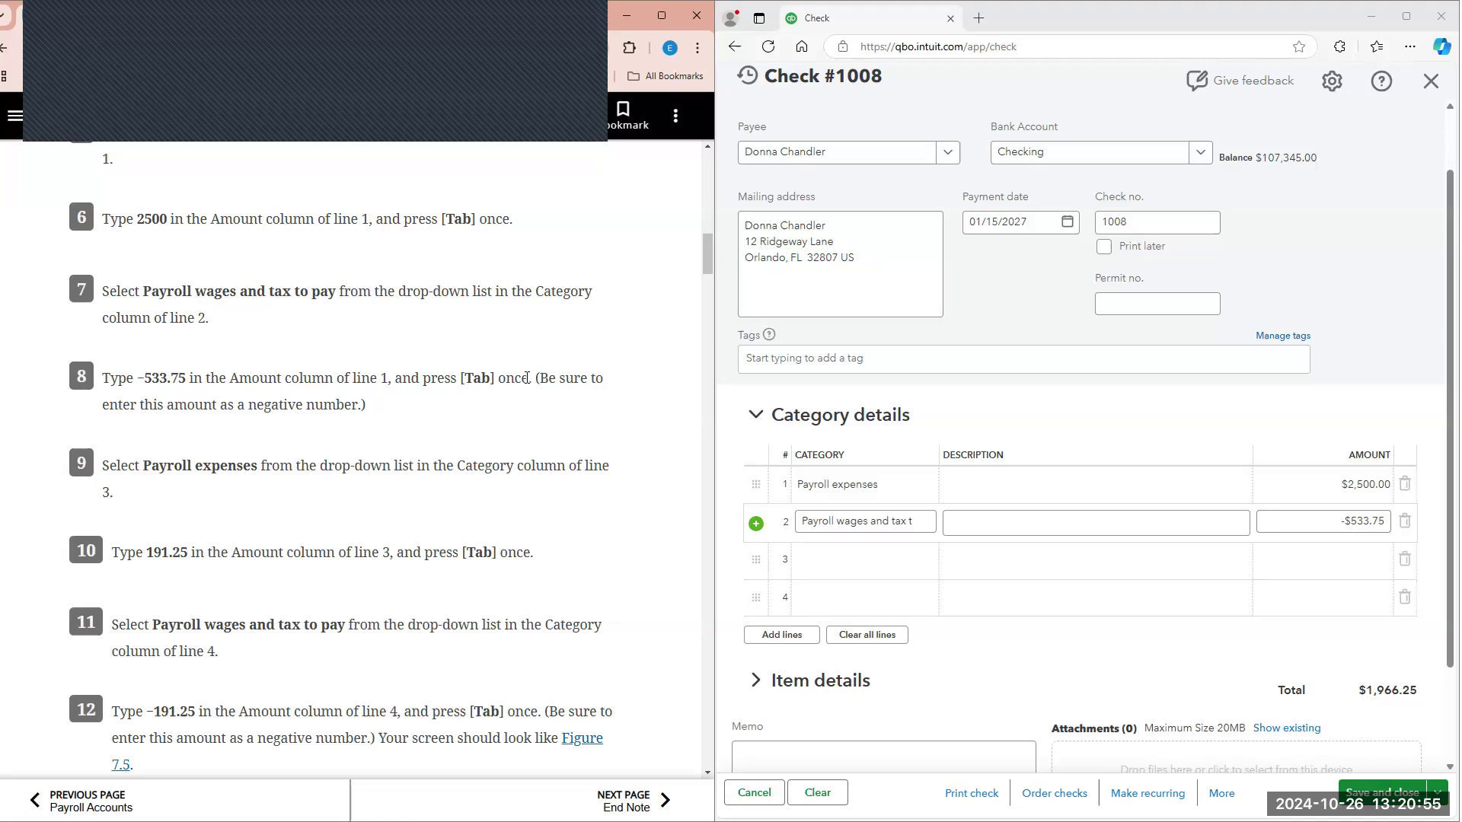
scroll(524, 369, down, 1)
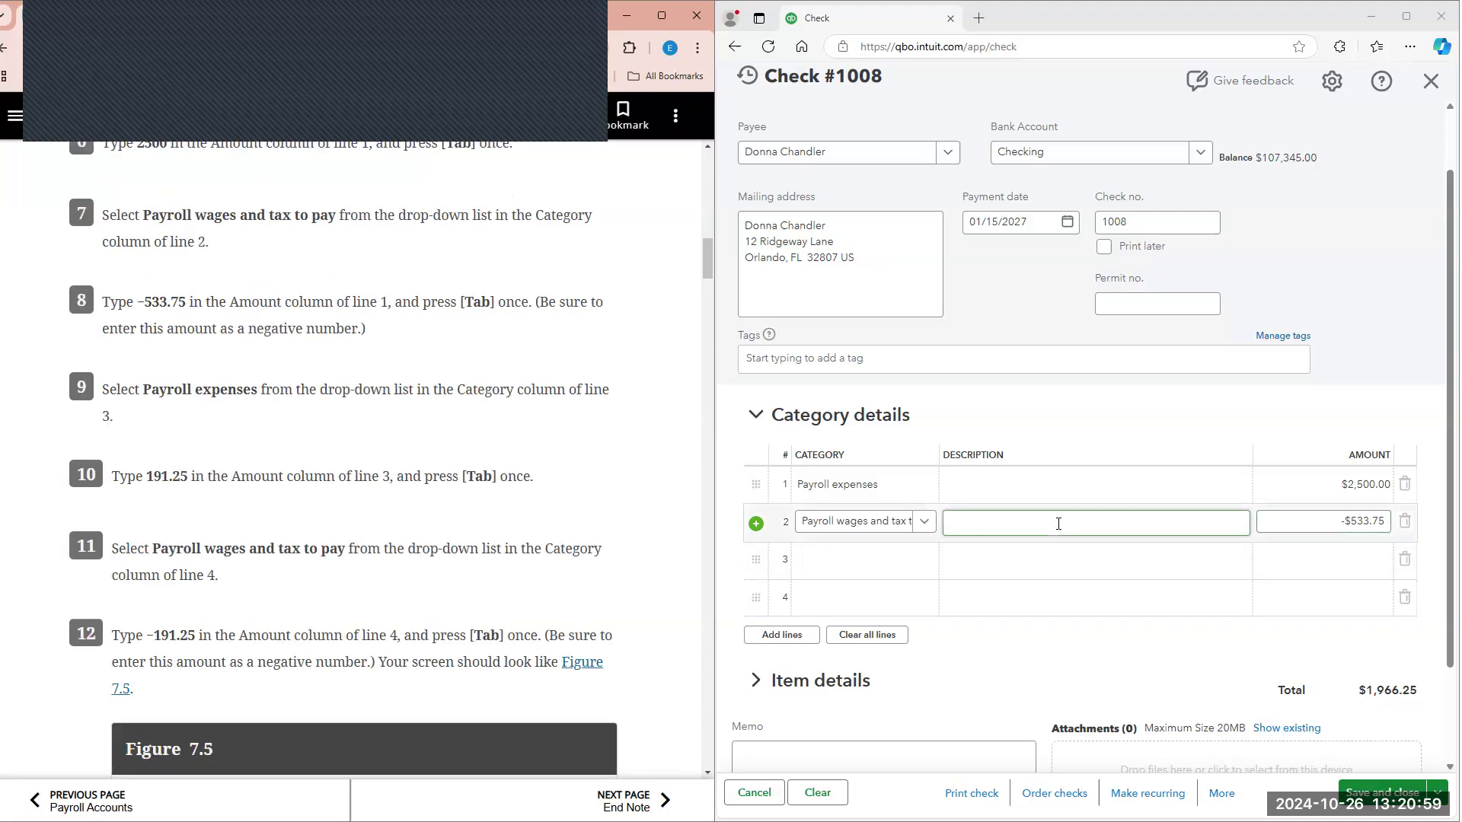
click(1303, 515)
key(Tab)
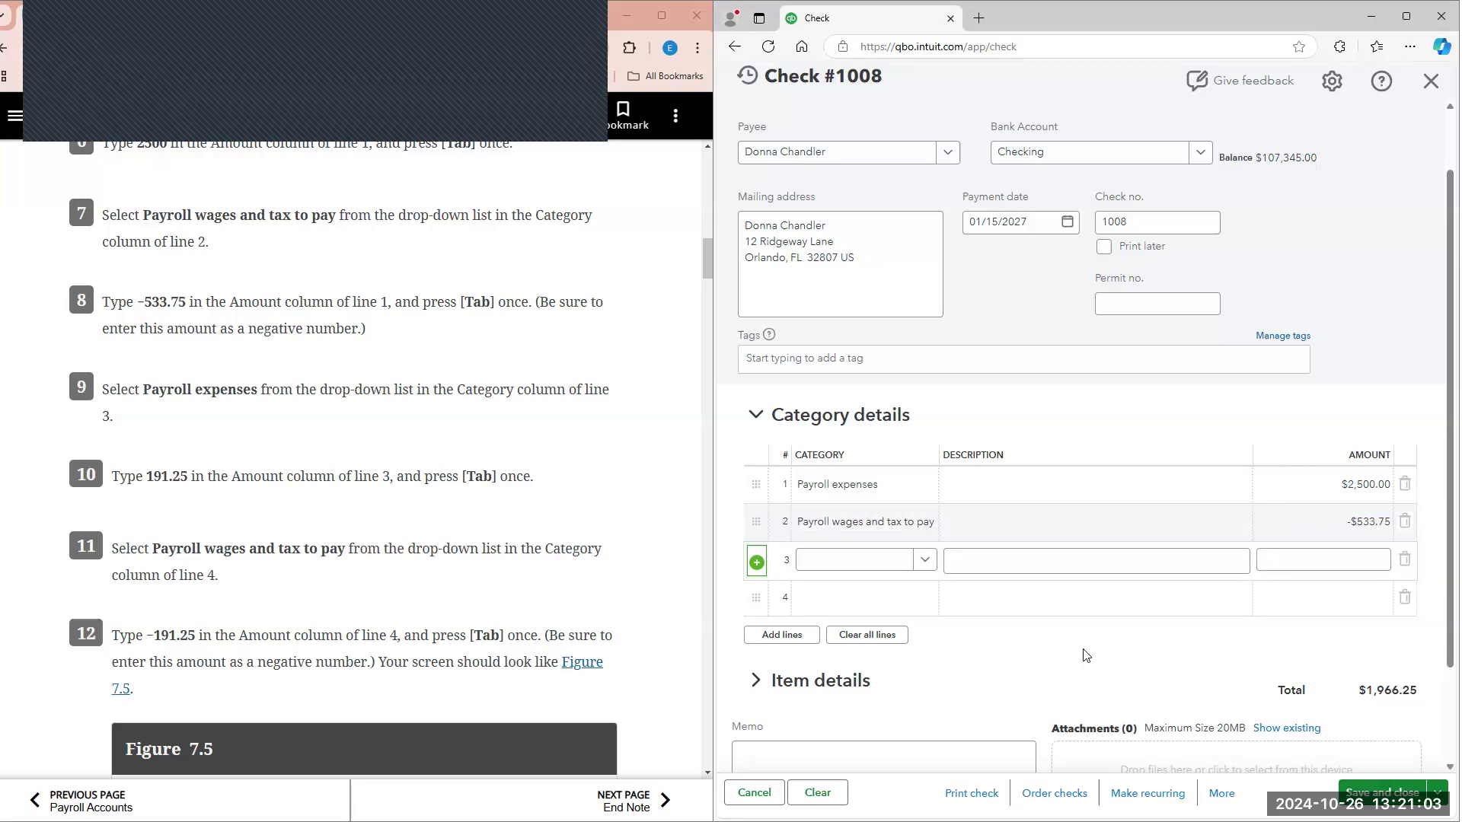
Step: Fill in line 3 of the category details with Payroll expenses and an amount of 191.25
click(816, 559)
text(payr)
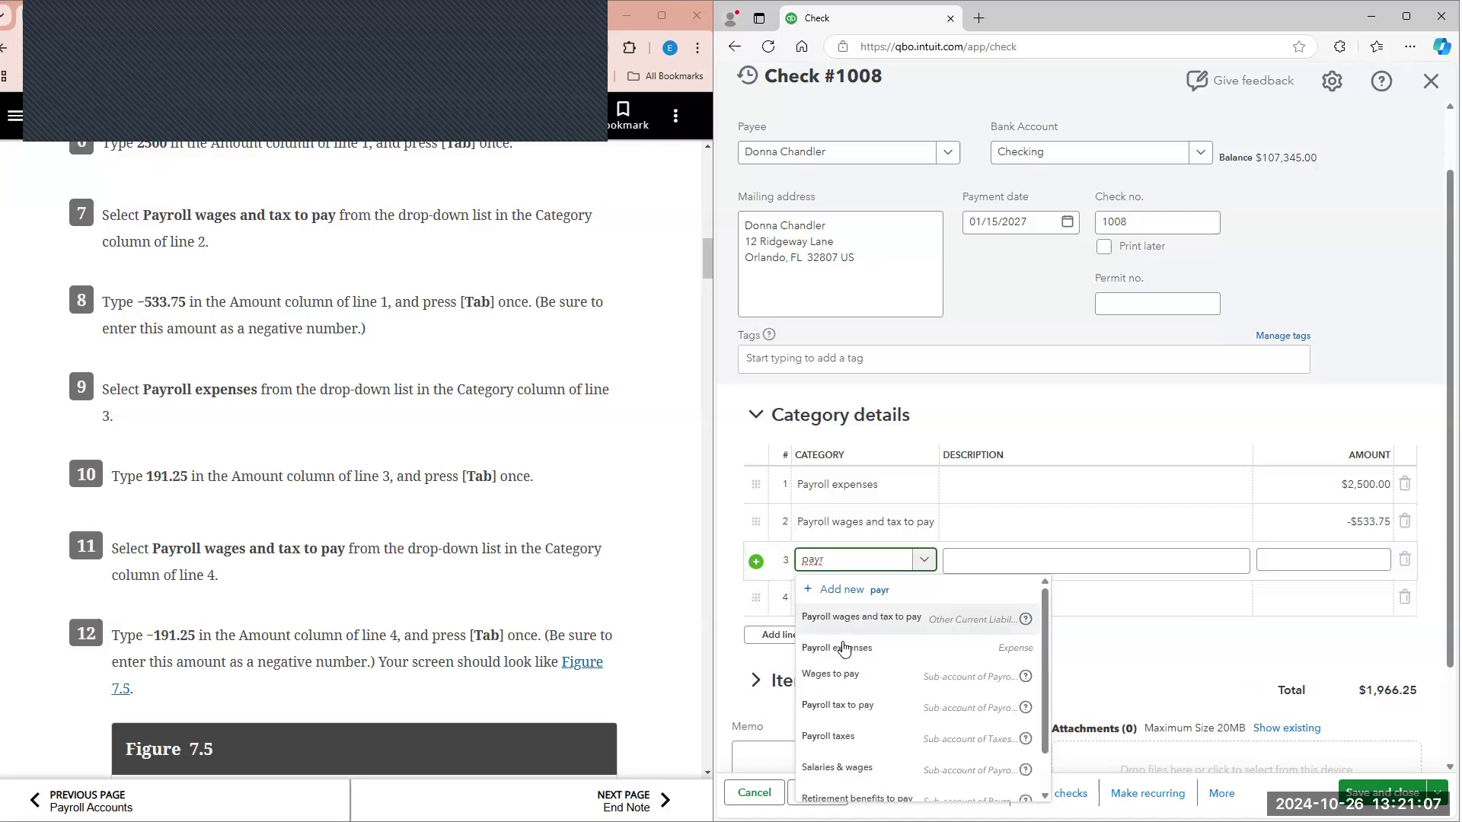
click(843, 648)
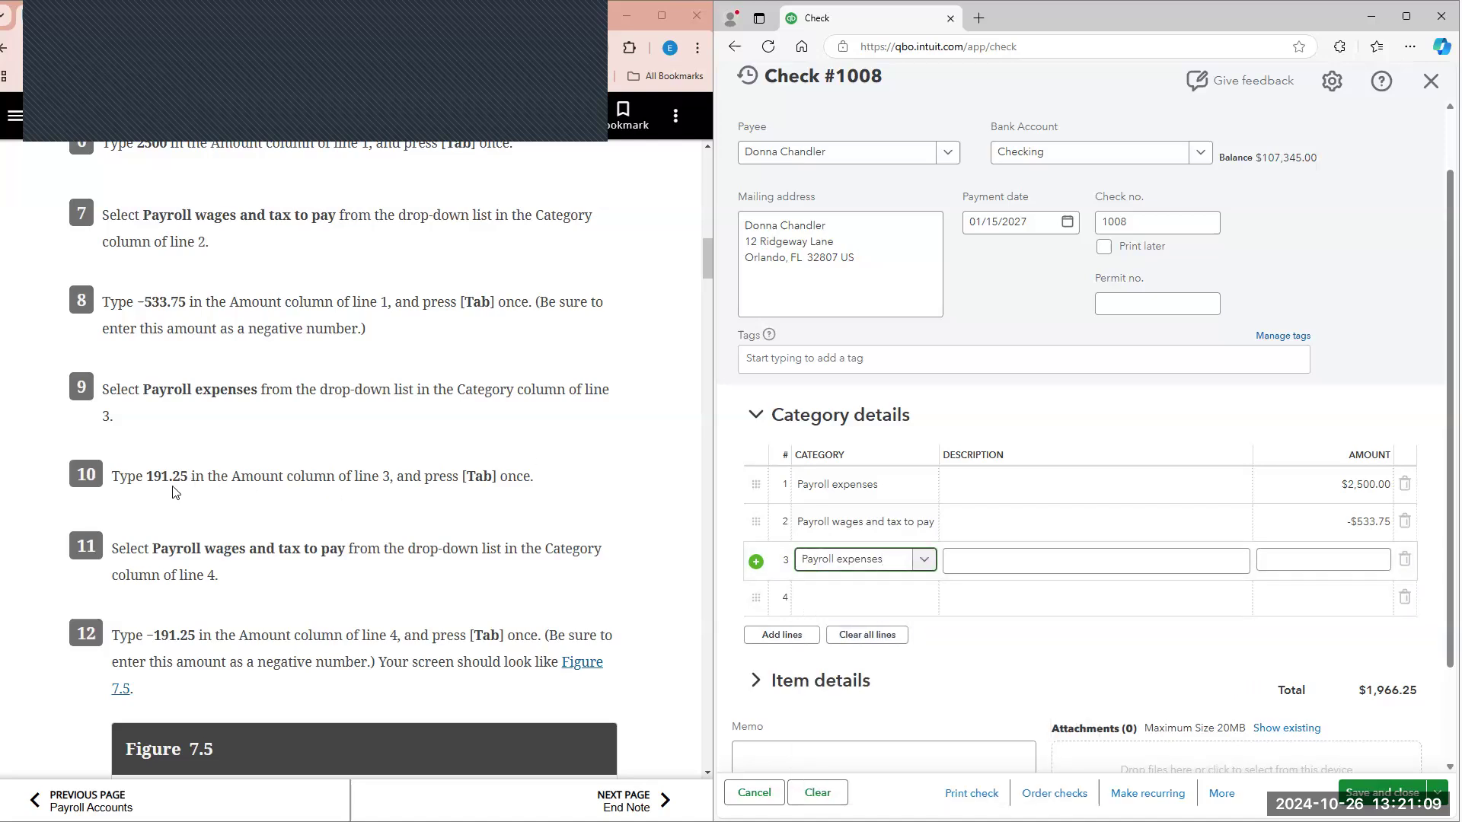
click(1278, 556)
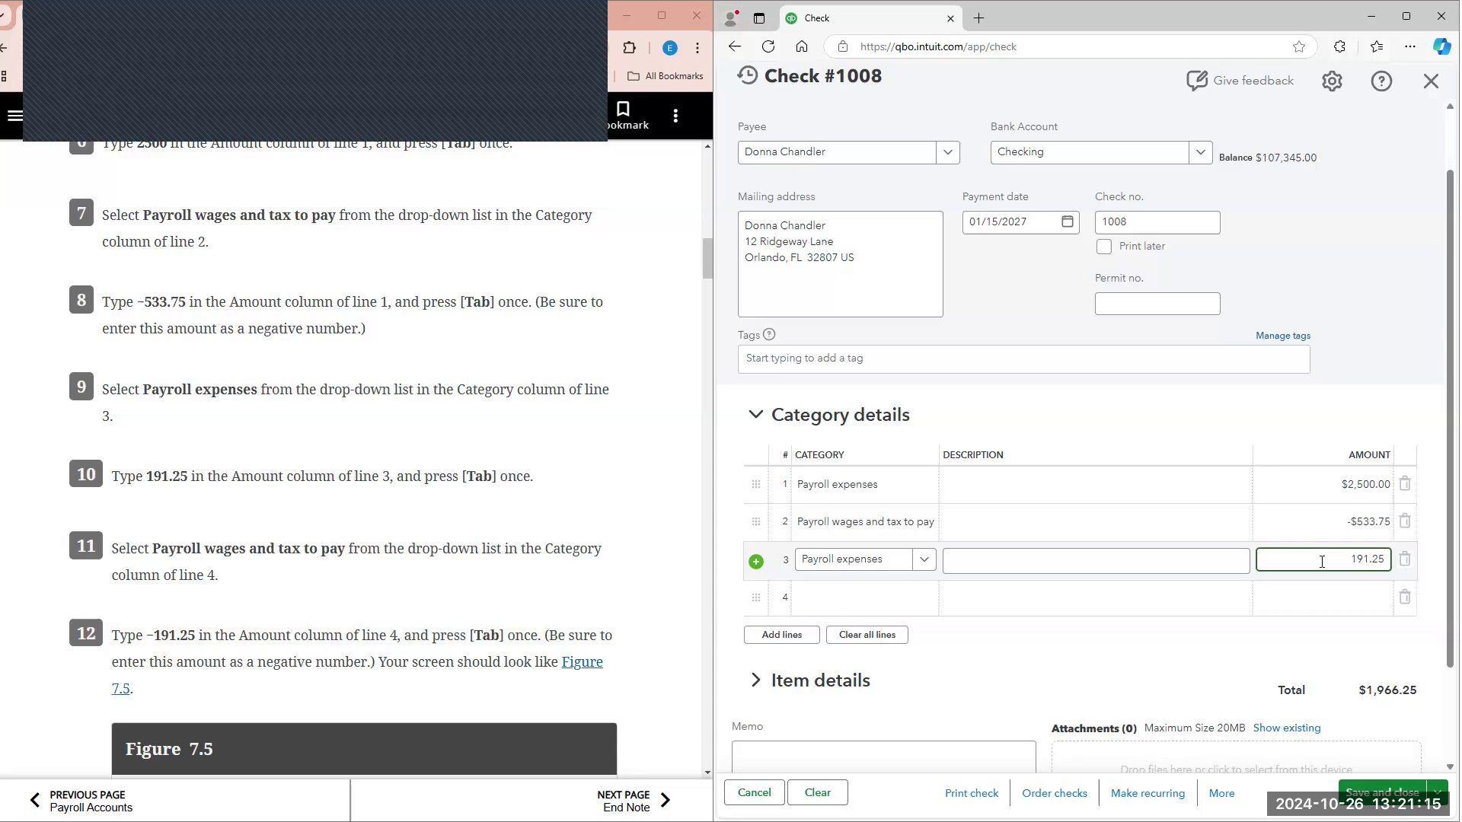
key(Tab)
Step: Fill in line 4 of the category details with Payroll wages and tax to pay and an amount of -191.25
scroll(833, 606, down, 1)
scroll(372, 538, down, 2)
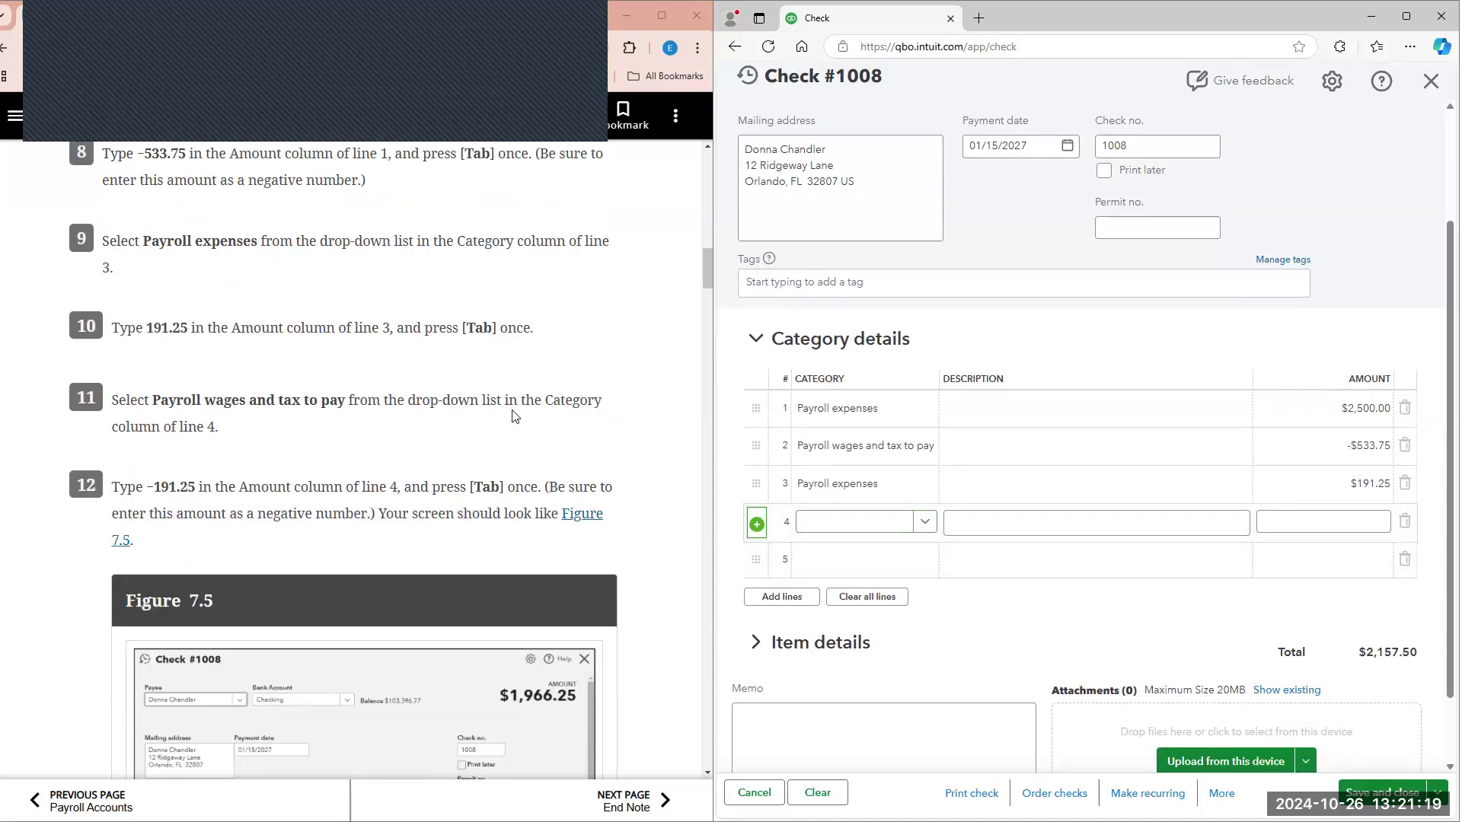
click(851, 522)
text(pay)
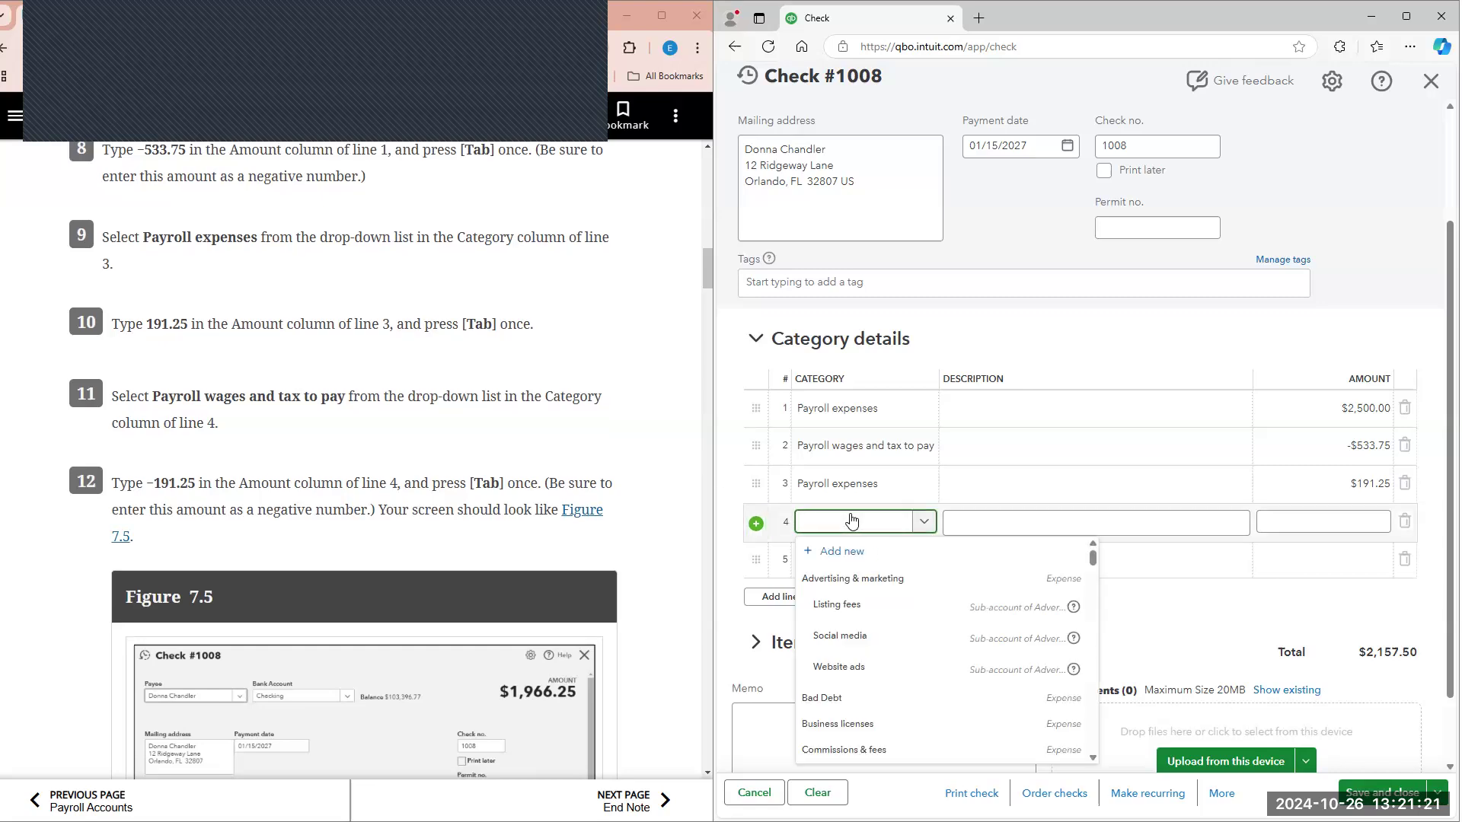
text(ri)
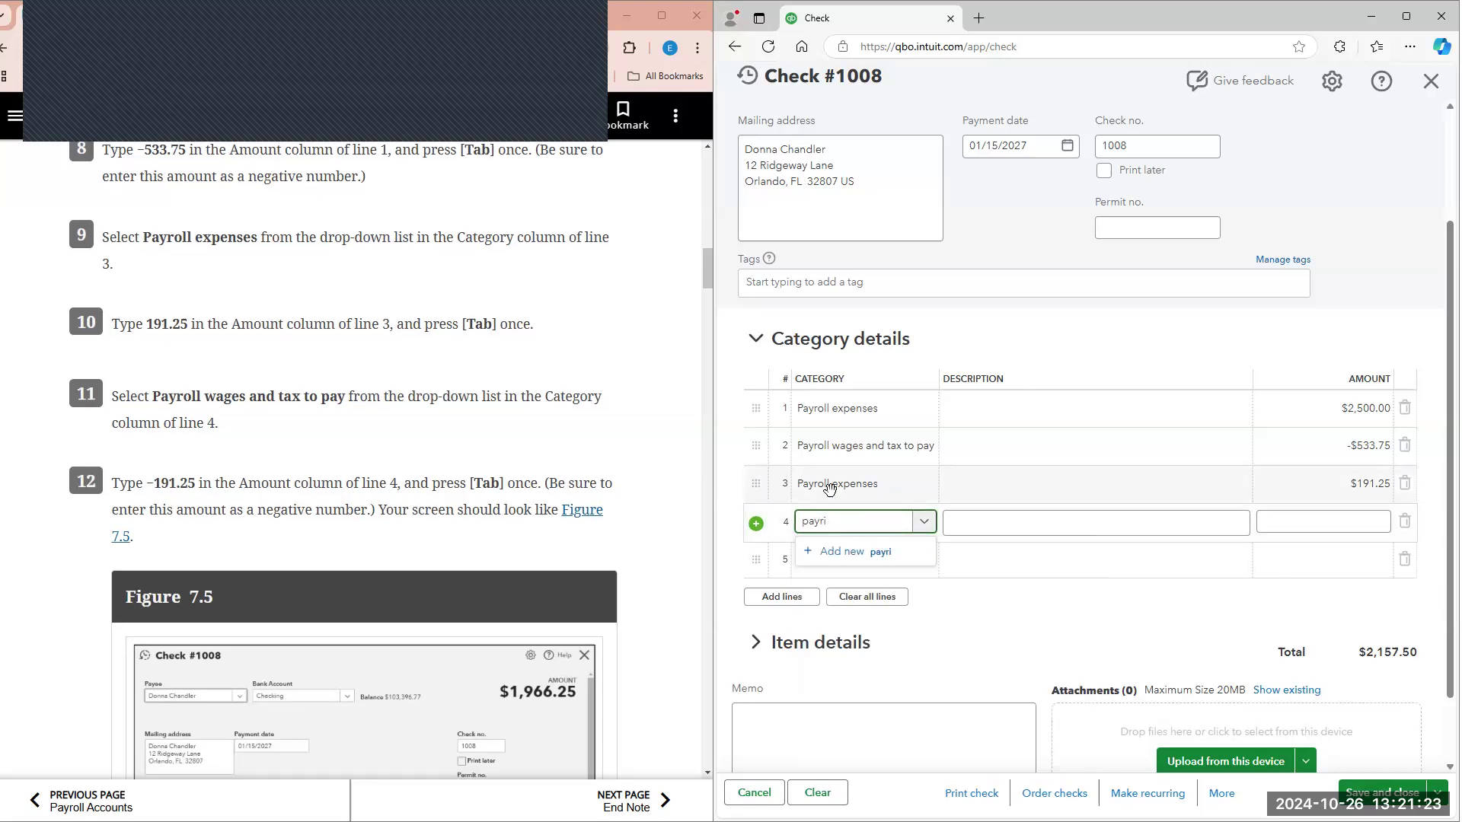
click(839, 580)
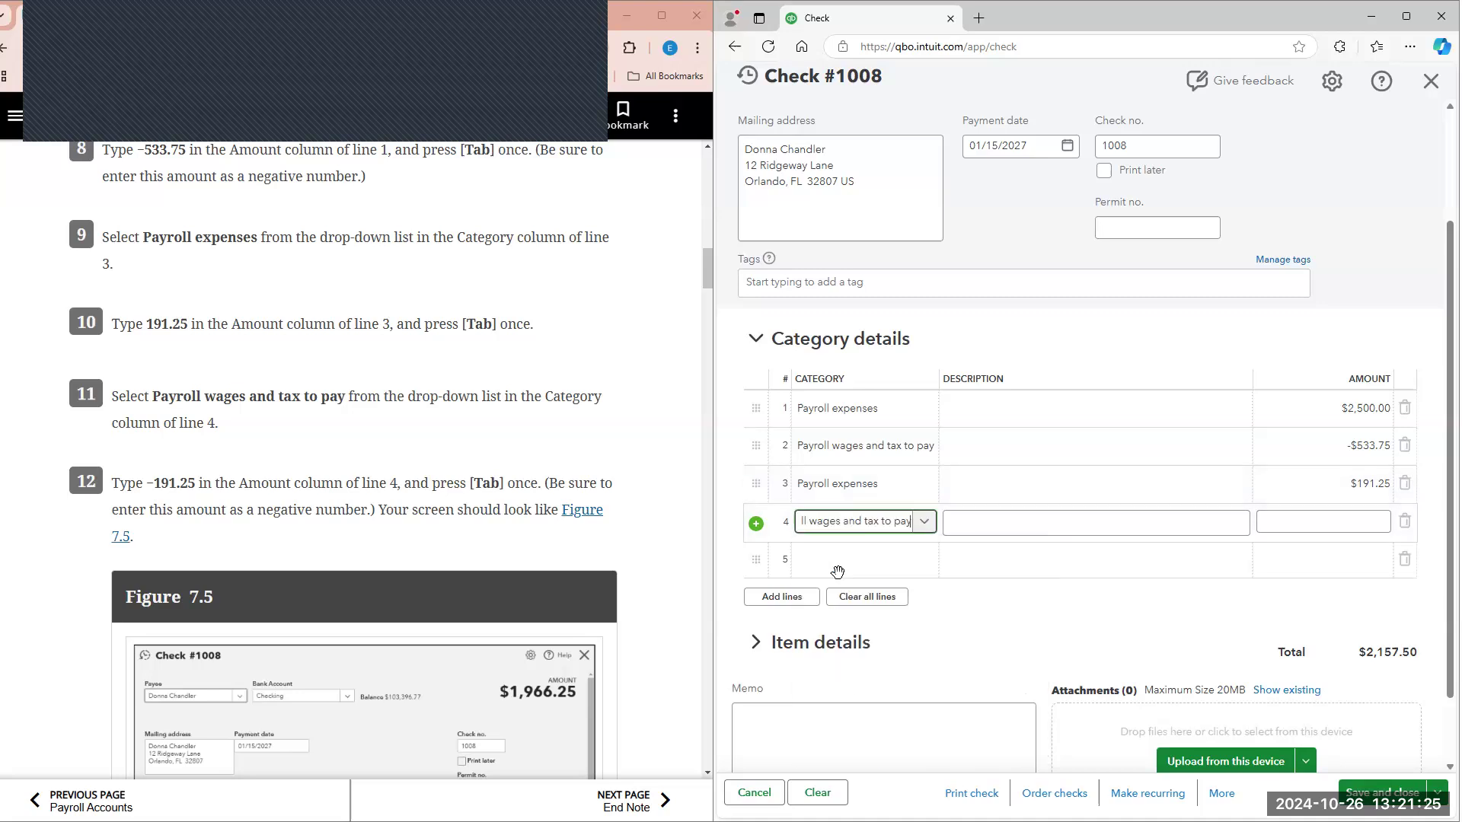
click(1352, 521)
text(-$19)
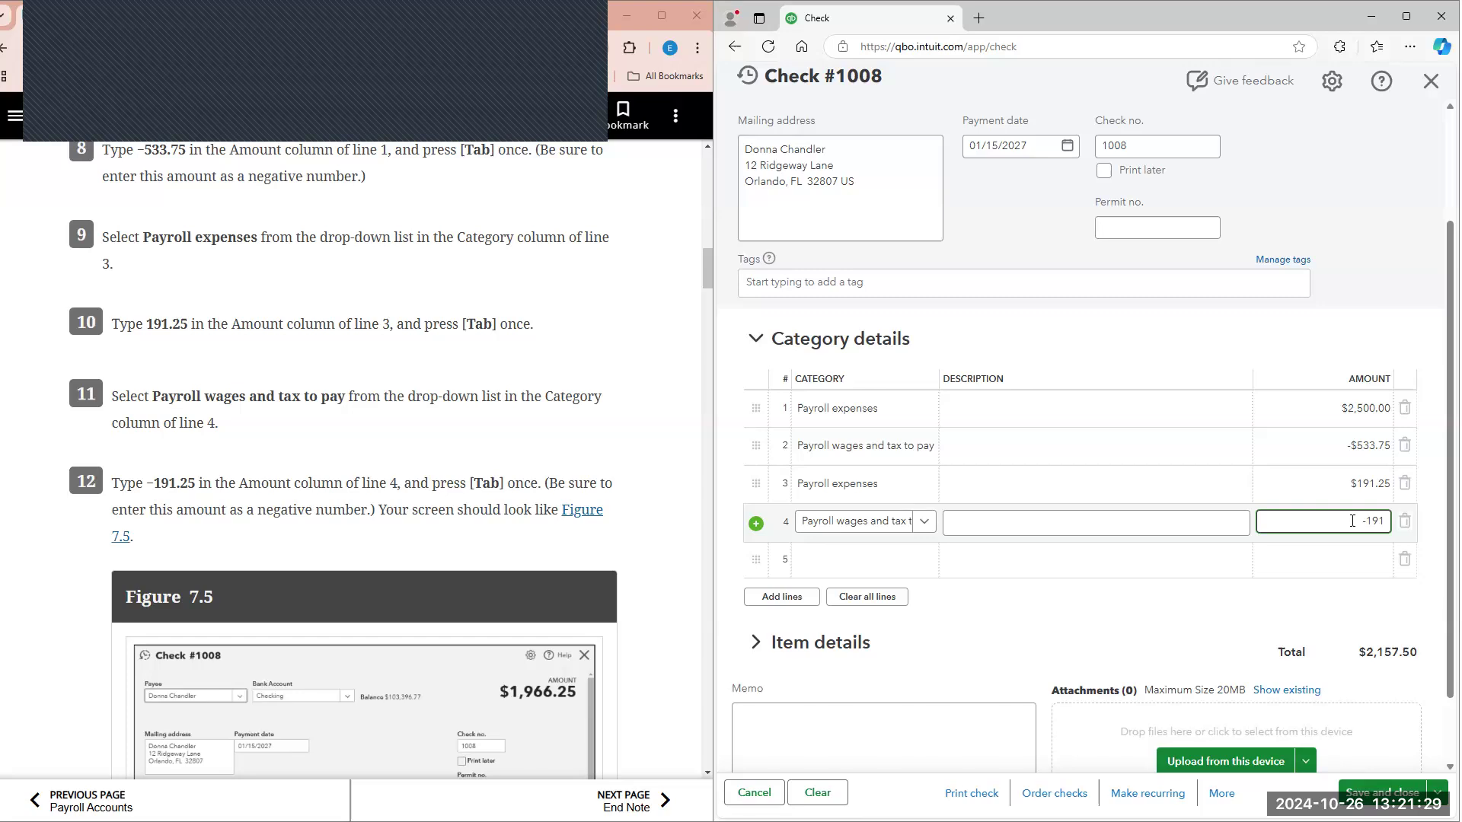
text(1.25)
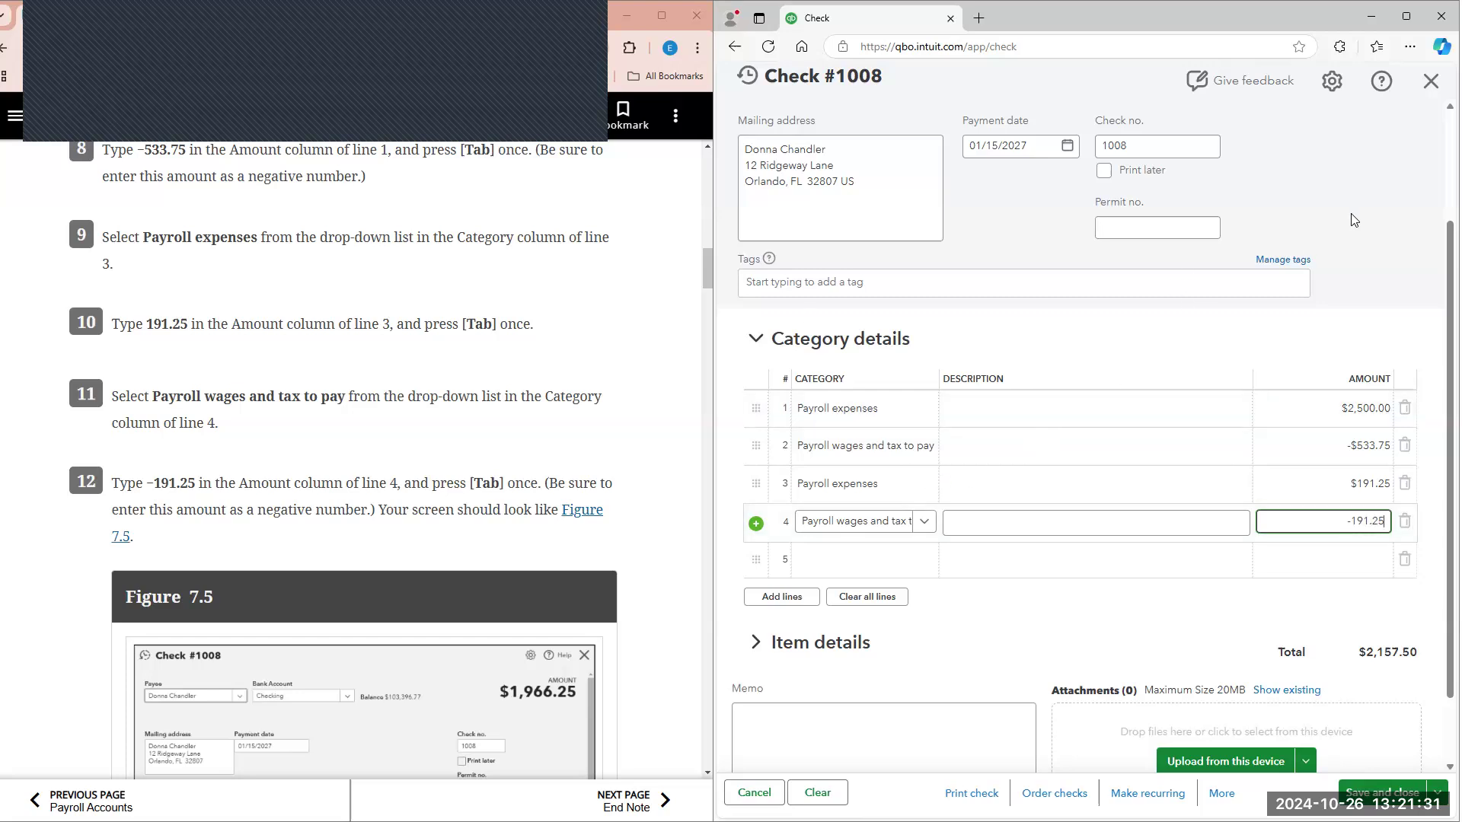
key(Tab)
Step: Compare the completed check's payee, date, category lines and total with the textbook's Figure 7.5
scroll(1109, 309, up, 2)
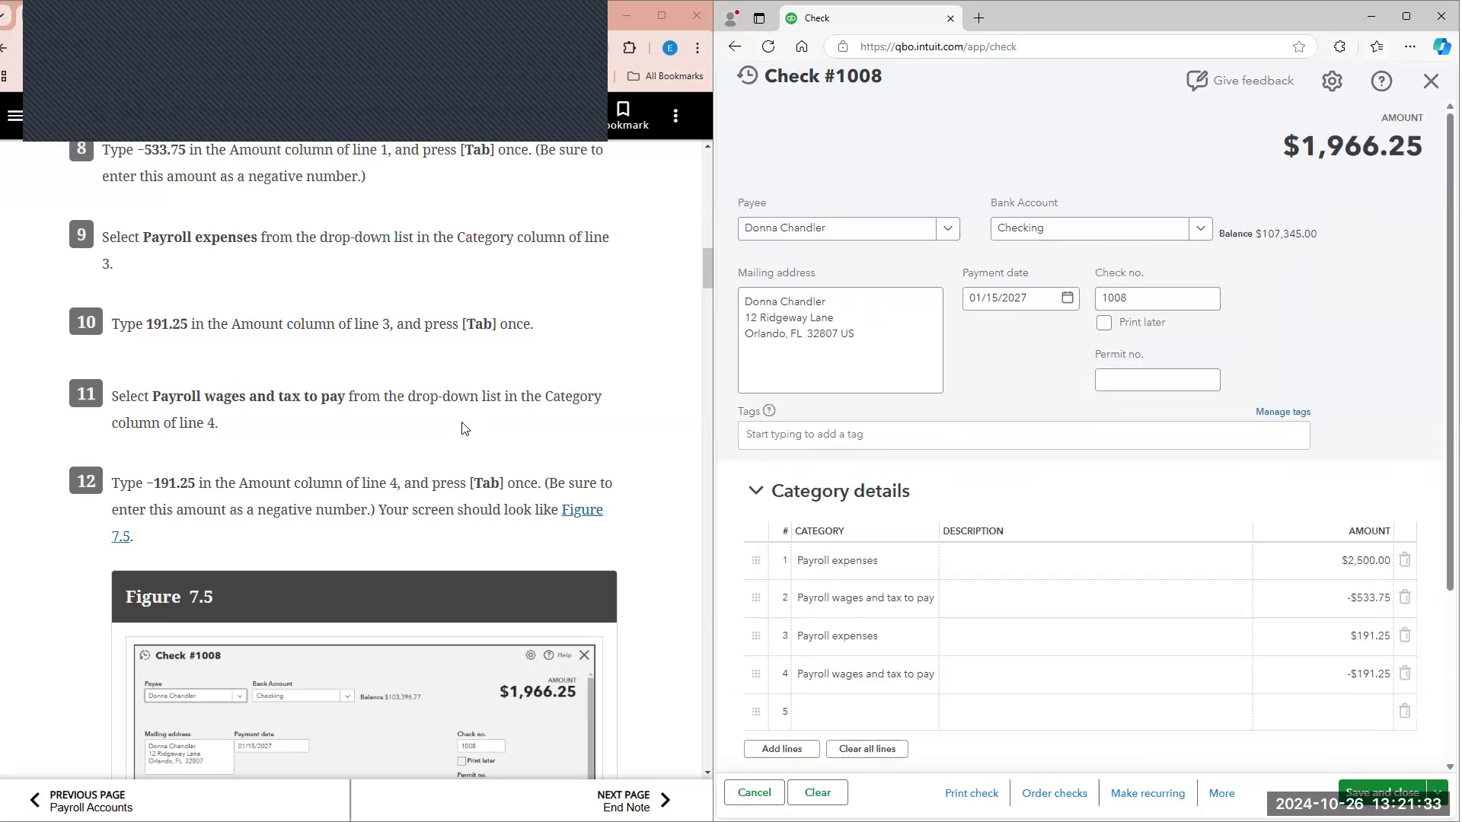
scroll(286, 508, down, 3)
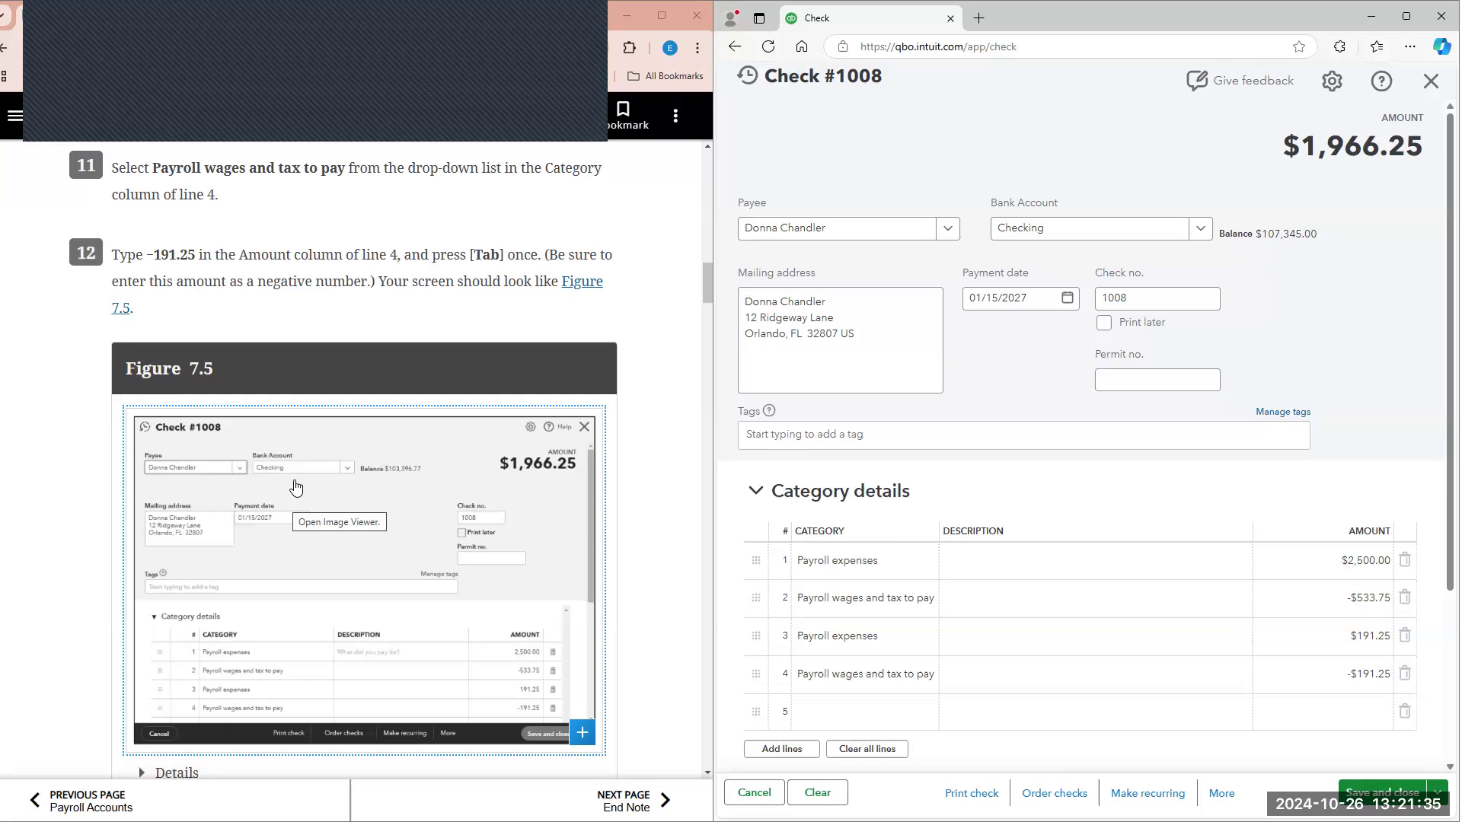
scroll(309, 495, down, 1)
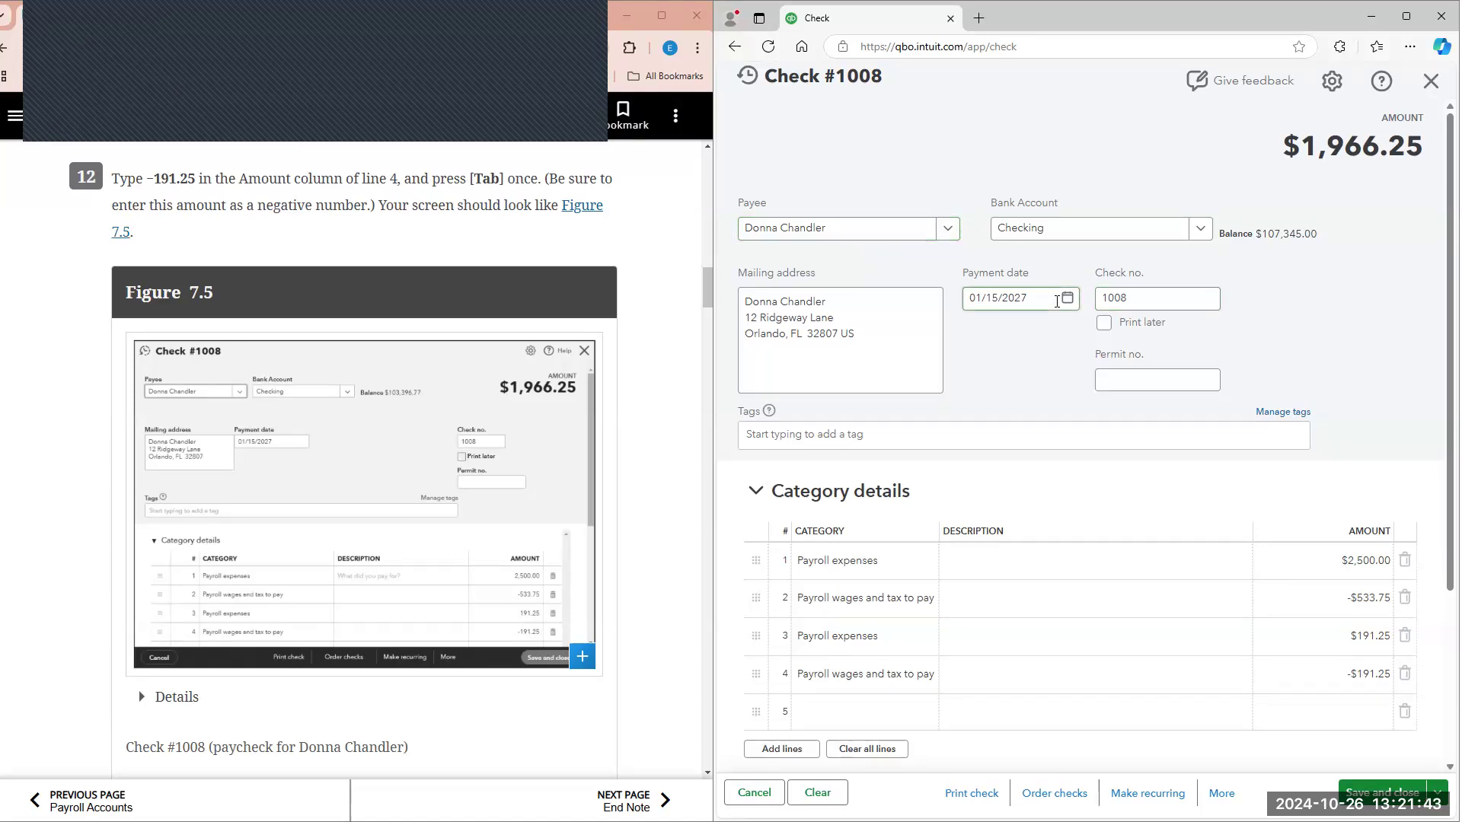
Step: Make check 1008 recurring with the template type Unscheduled and save the template, following textbook steps 13 to 15
scroll(1016, 347, down, 1)
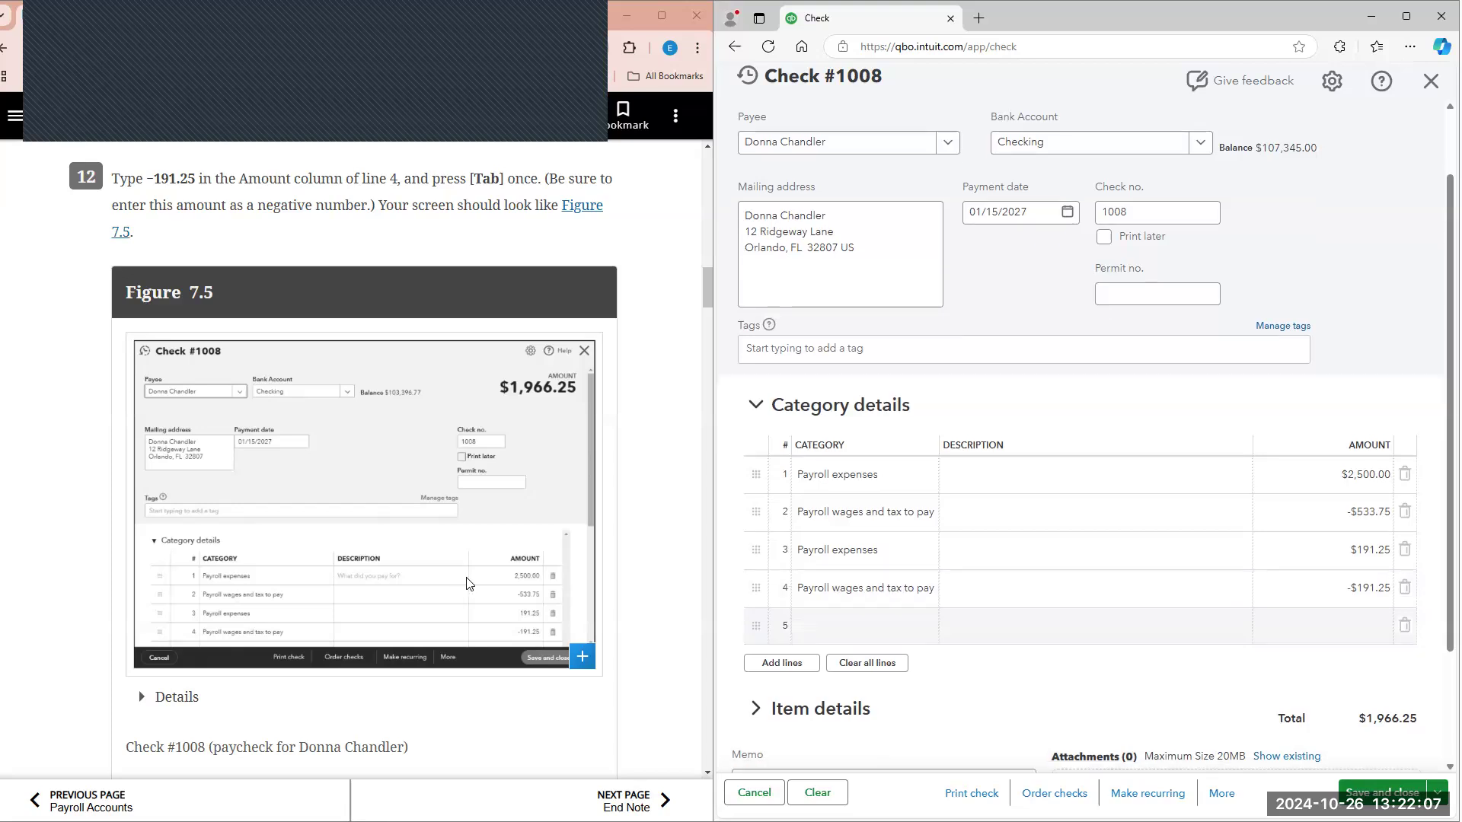
scroll(470, 584, down, 3)
scroll(624, 618, down, 2)
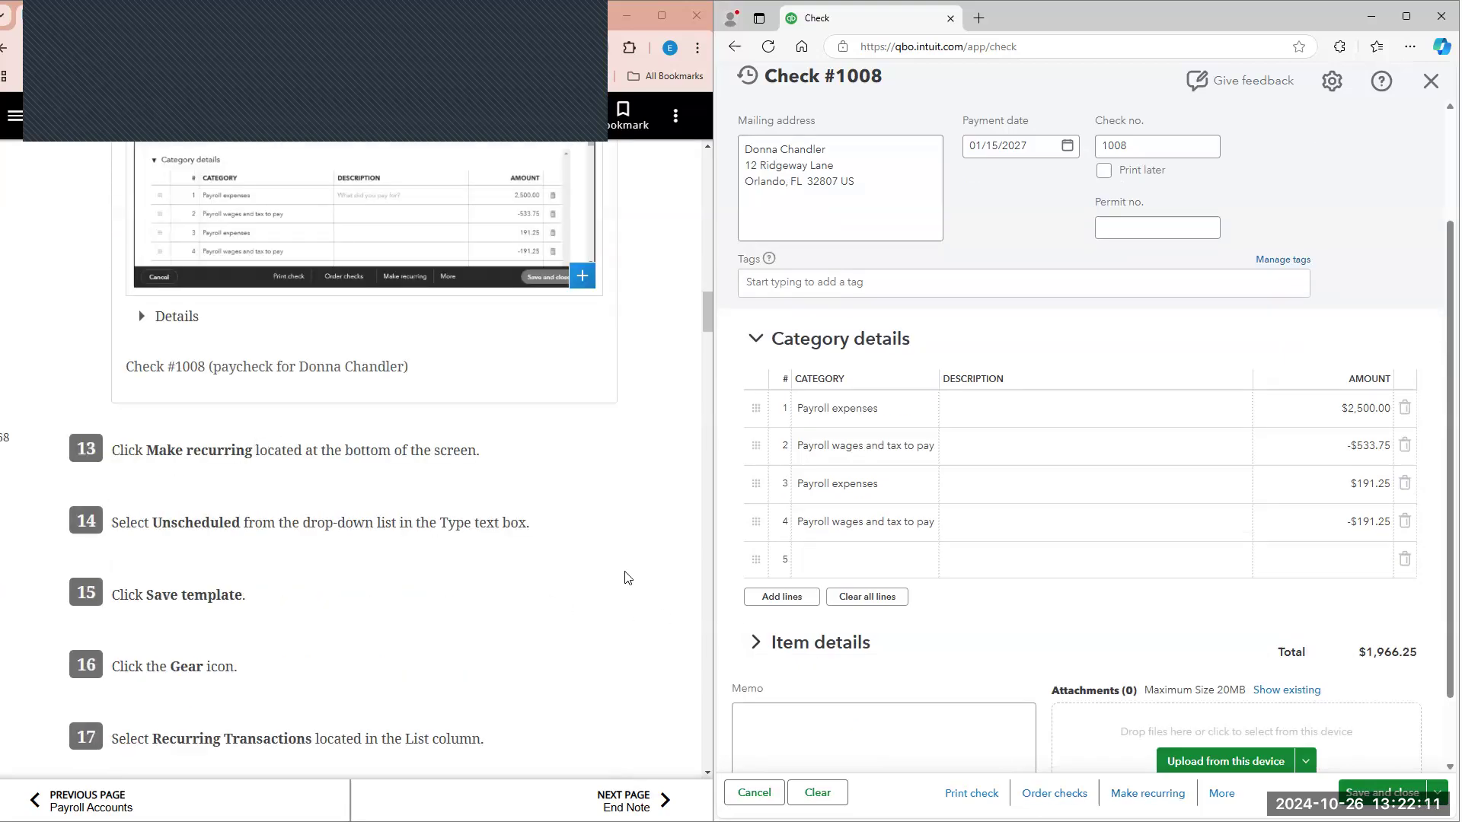
click(1147, 793)
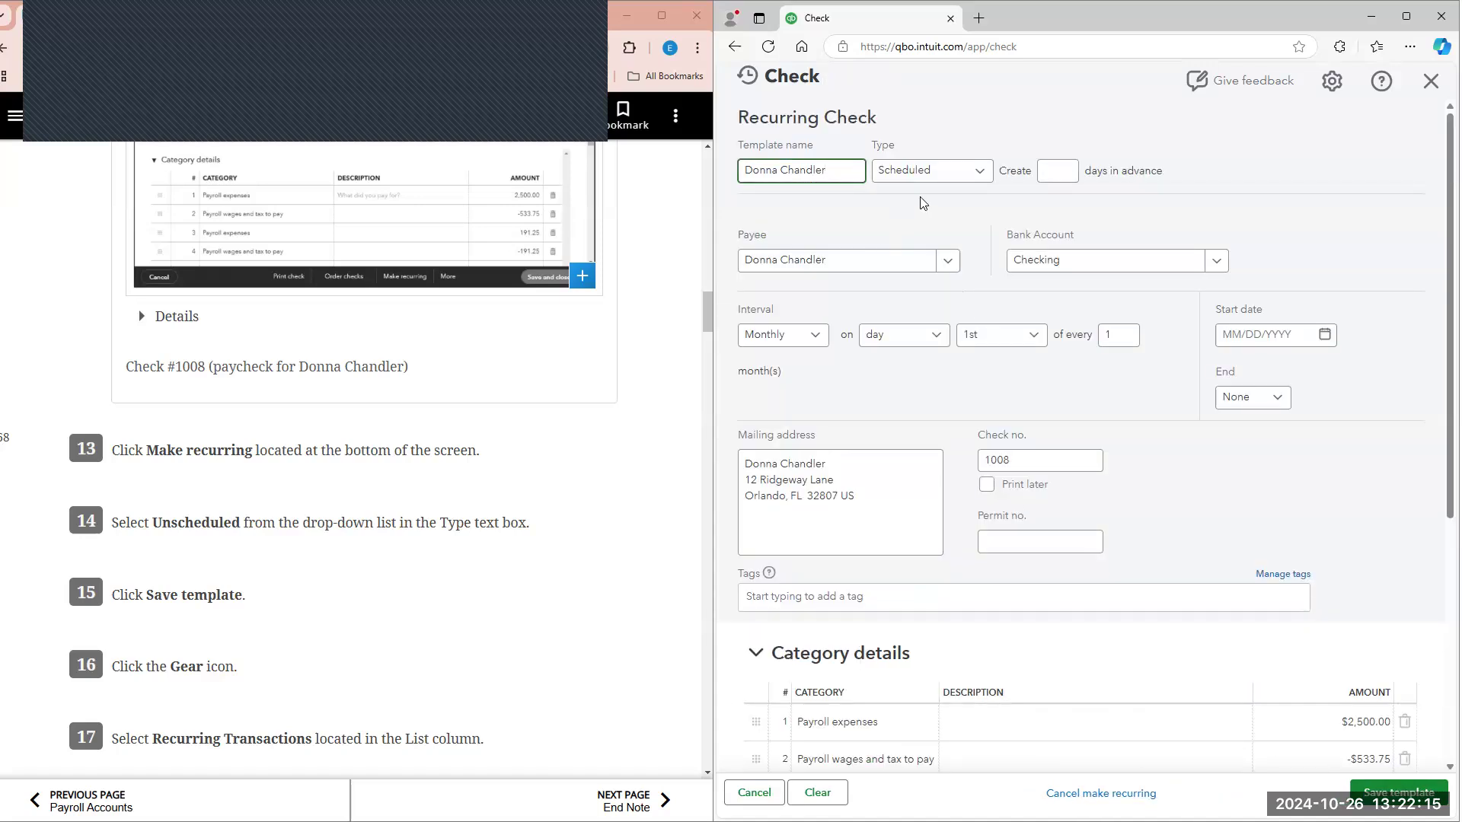
click(963, 174)
click(958, 266)
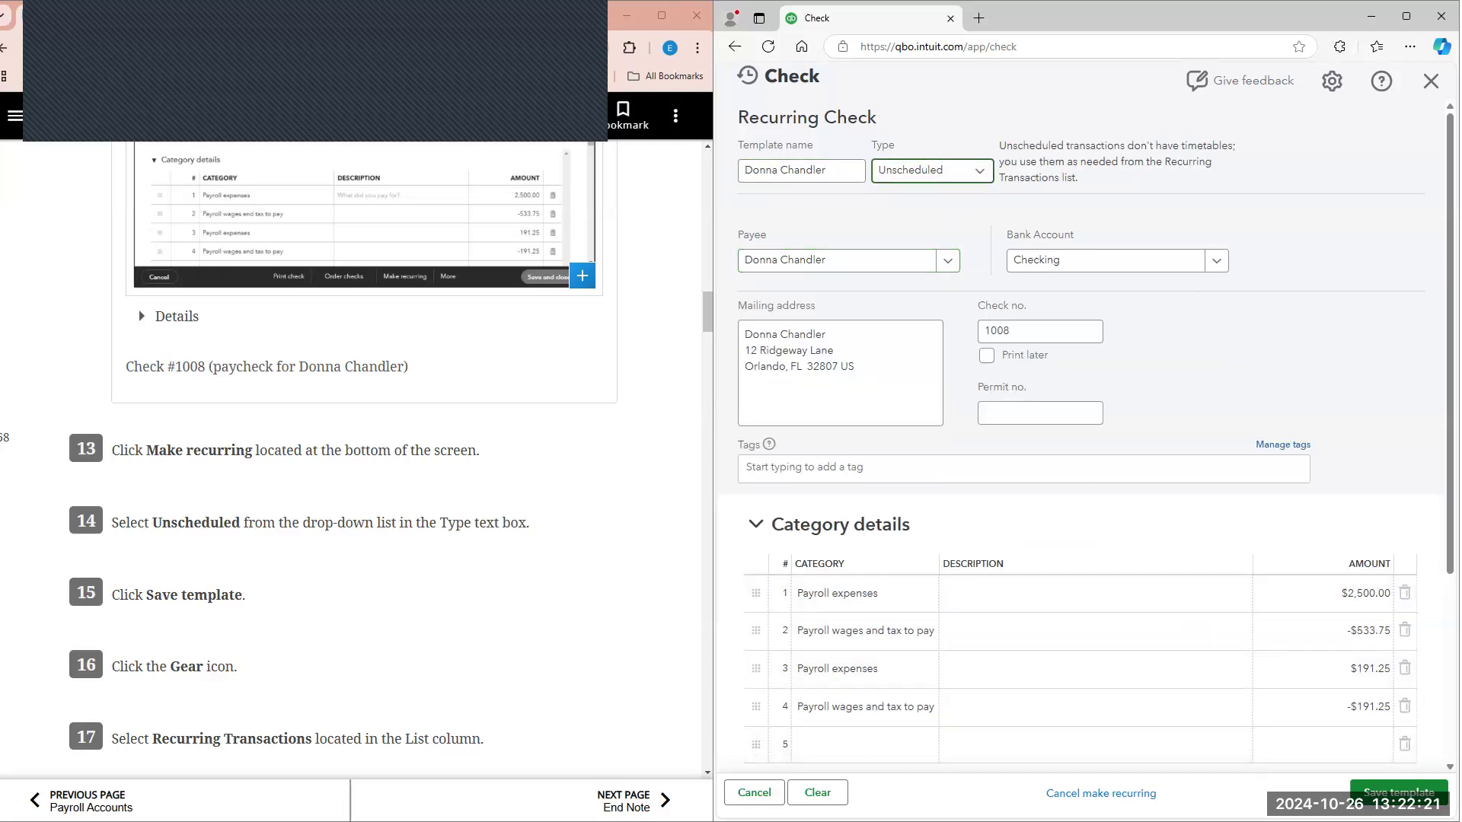
click(1399, 791)
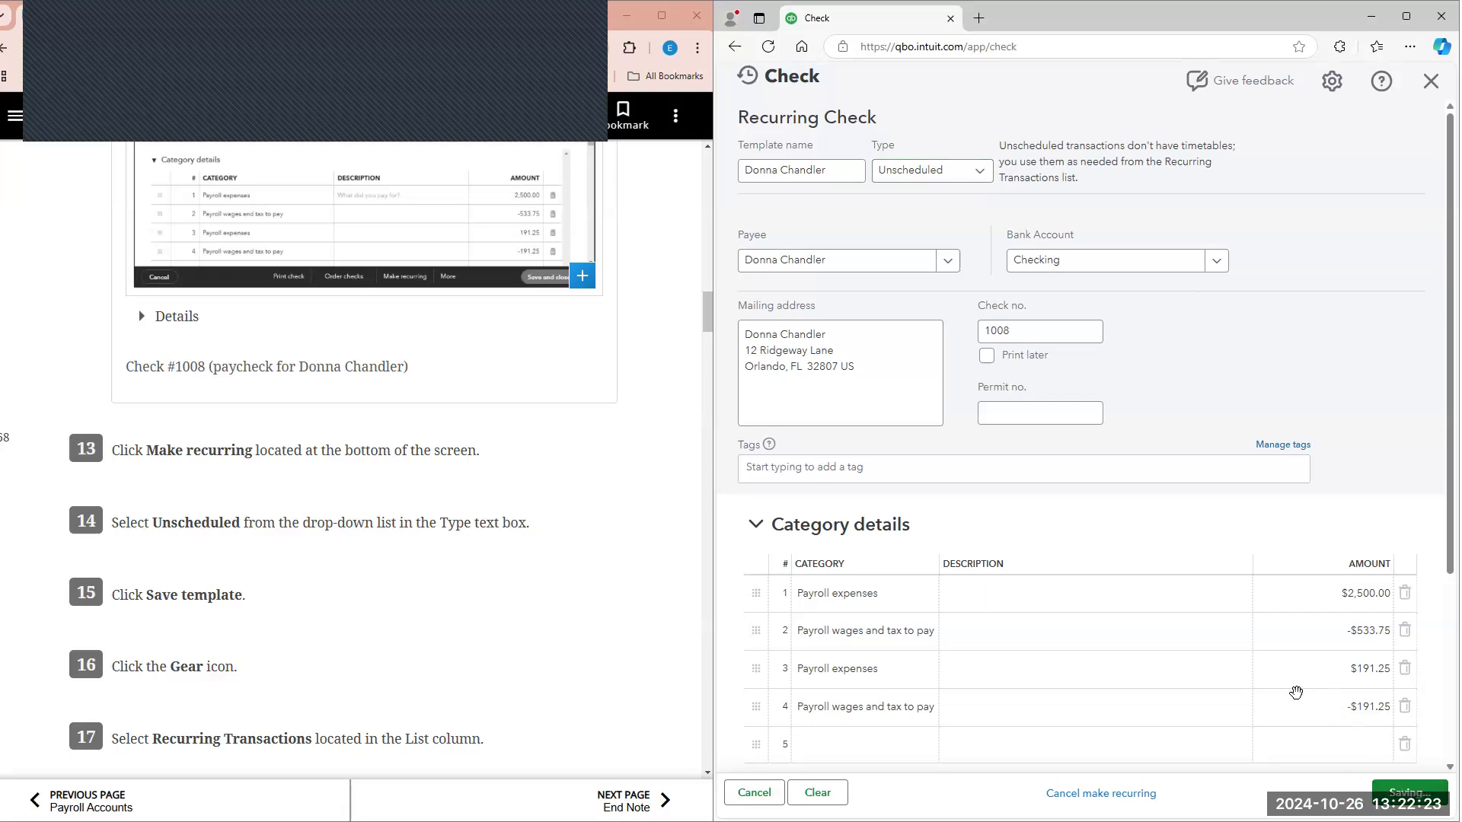
Step: Open the company's list of recurring transactions, following textbook steps 16 and 17
scroll(468, 446, down, 2)
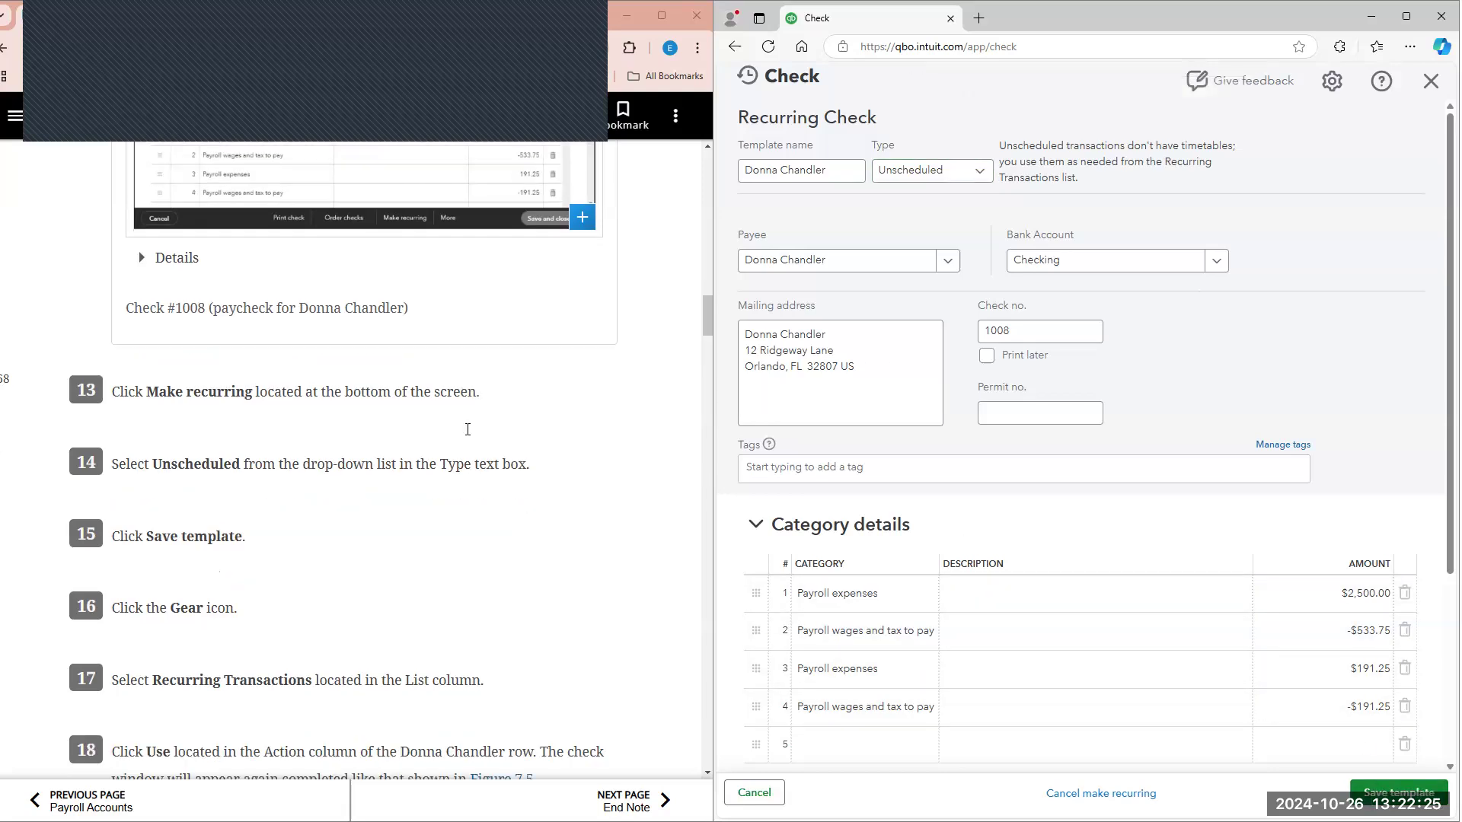
scroll(469, 448, down, 1)
click(1351, 88)
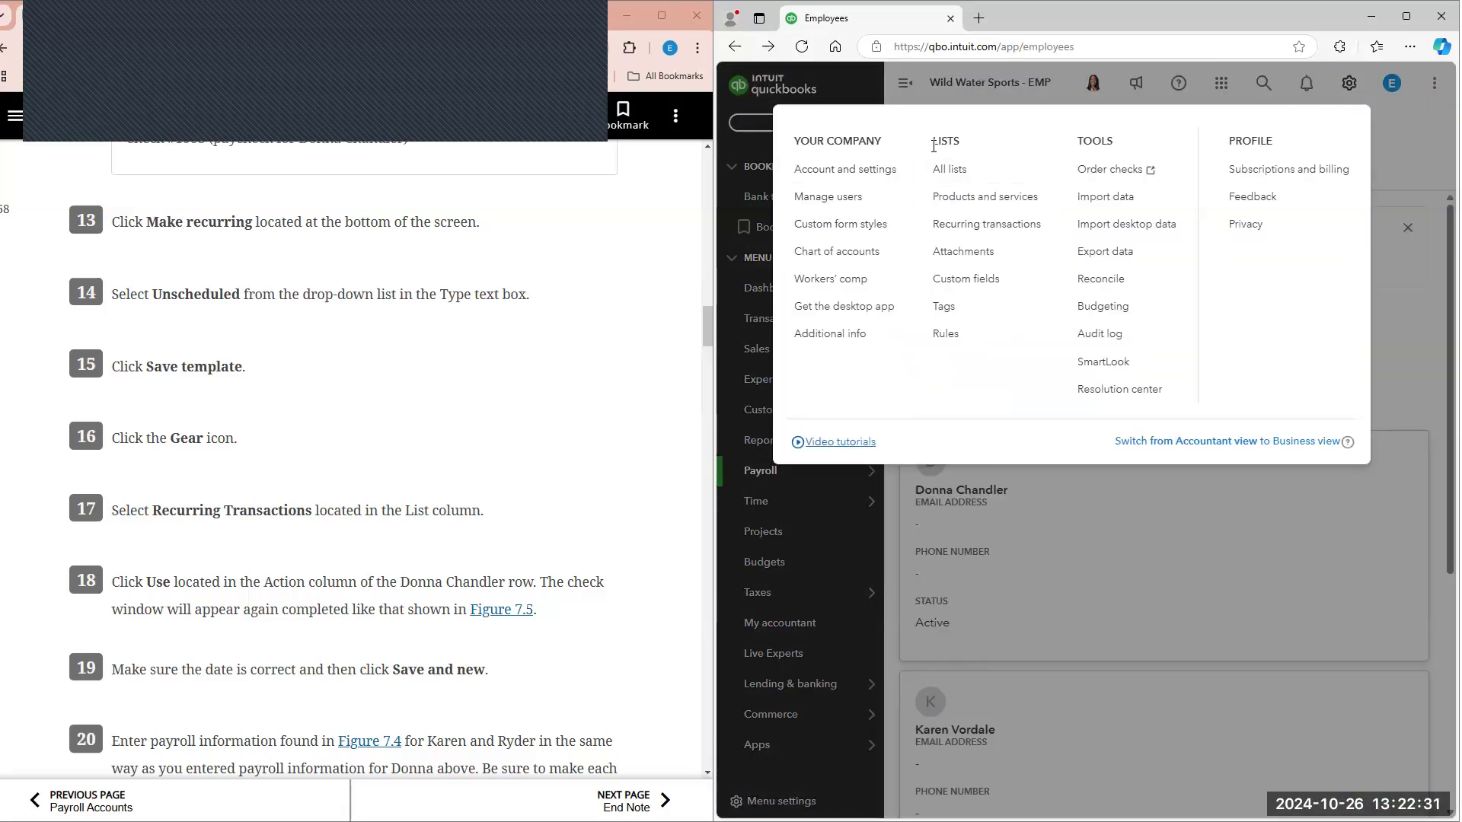
click(990, 224)
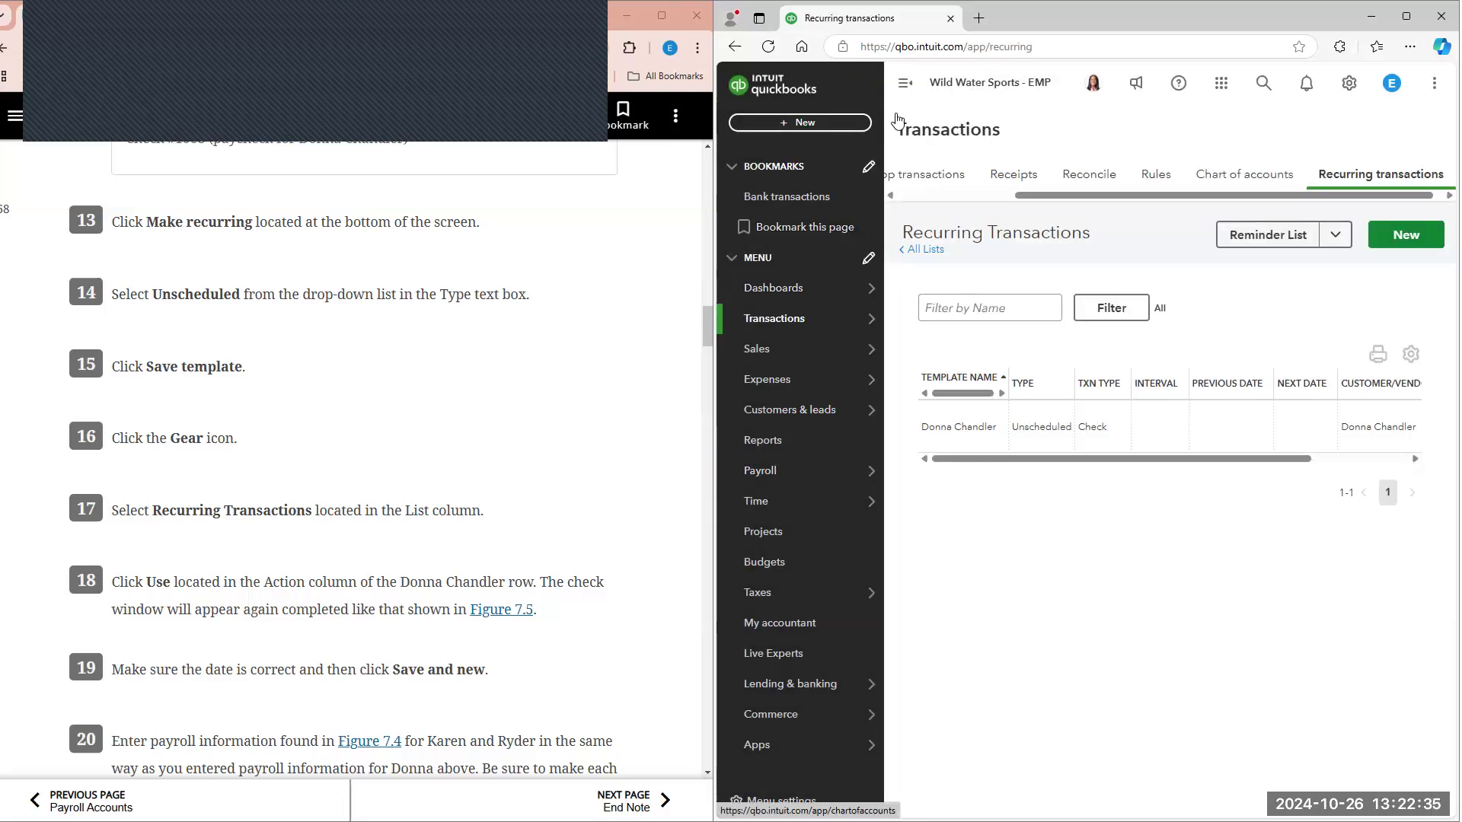
Step: Collapse the navigation sidebar and use the saved unscheduled check template to create the employee's paycheck
scroll(645, 322, down, 1)
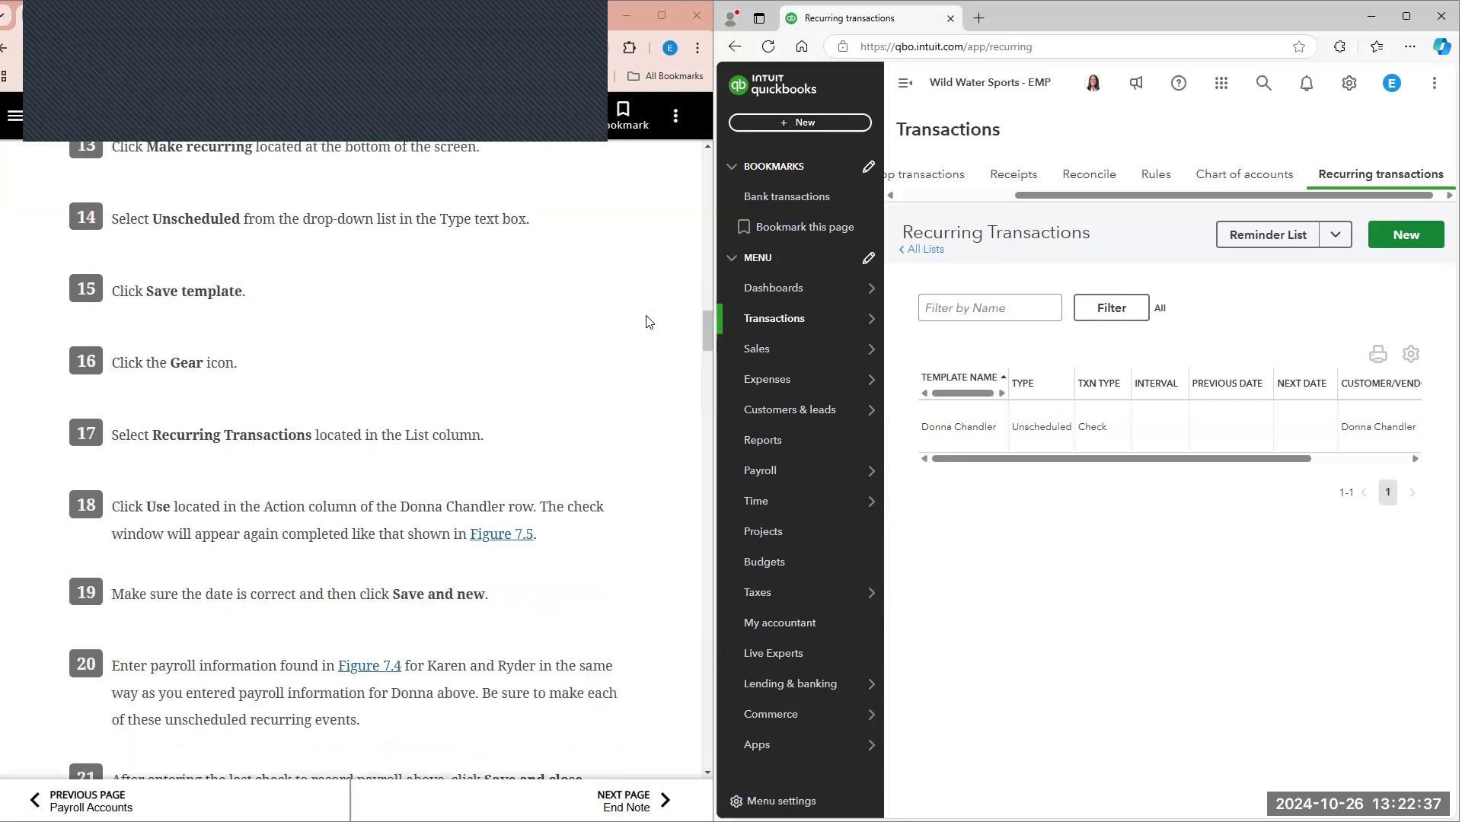
click(906, 85)
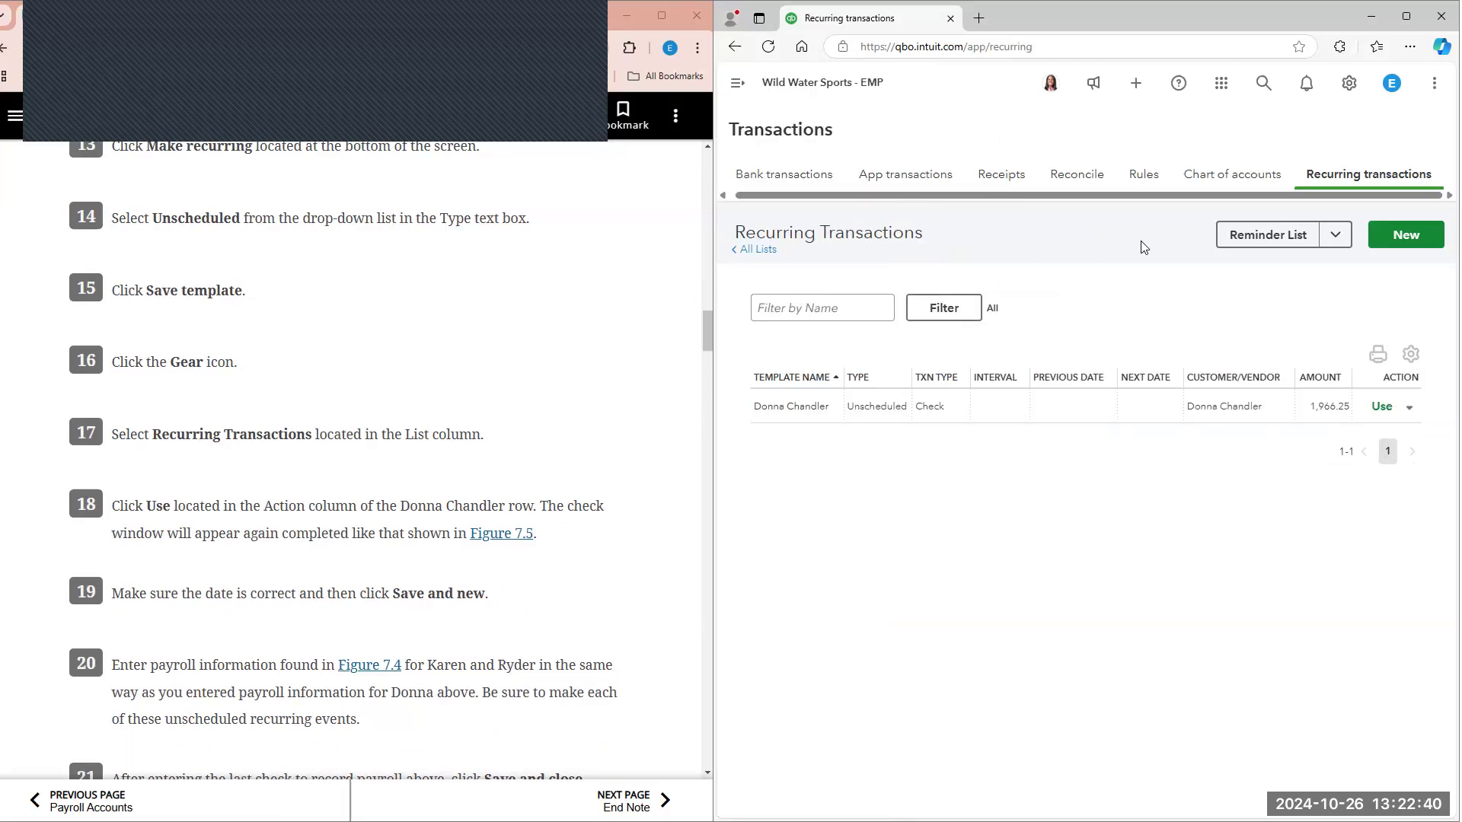
click(1383, 409)
click(1382, 410)
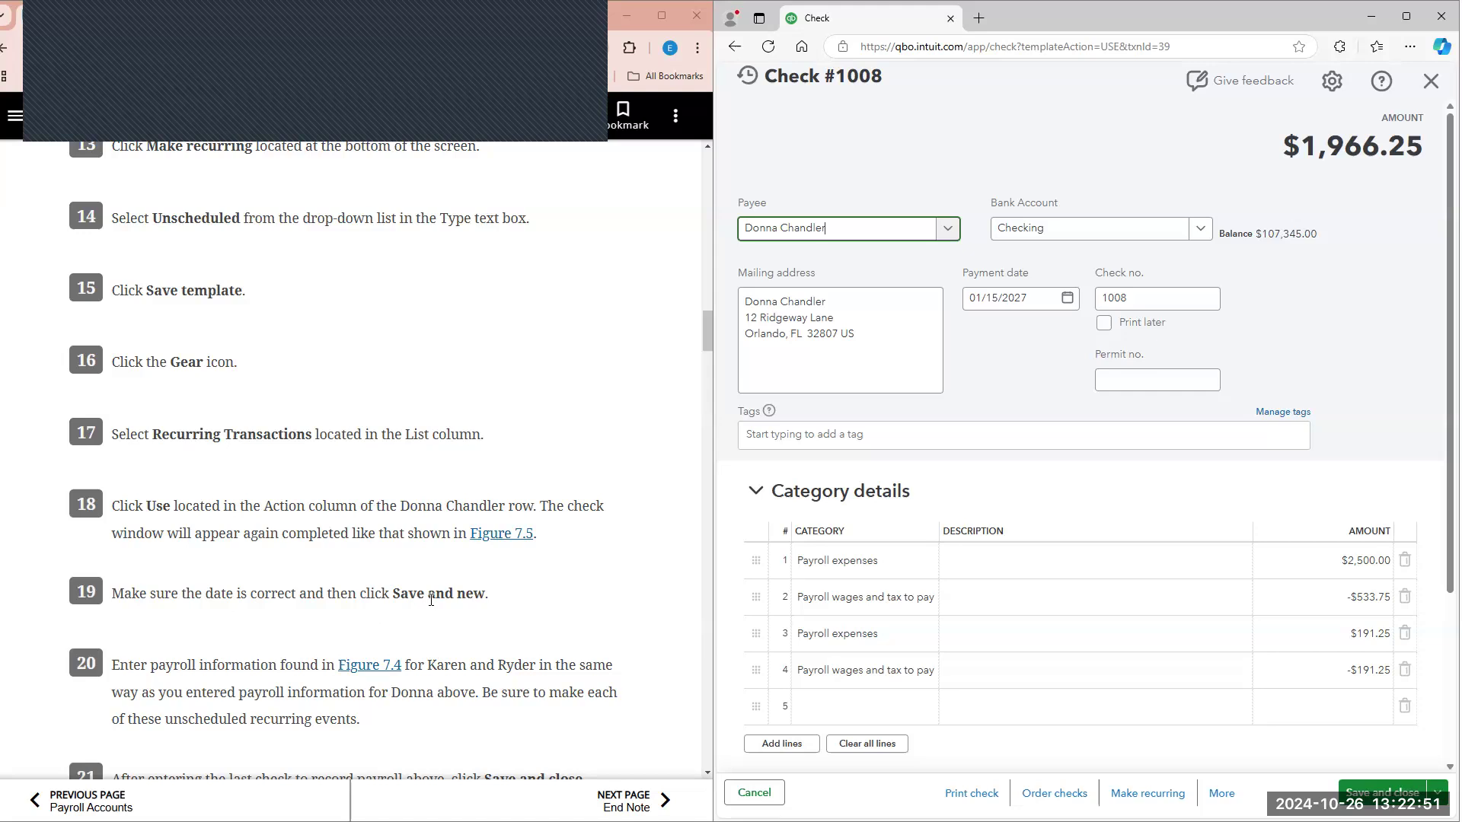
Step: Read textbook steps 18 to 23 and check the paycheck's payment date and contents against Figure 7.5
scroll(431, 601, down, 3)
scroll(431, 601, down, 5)
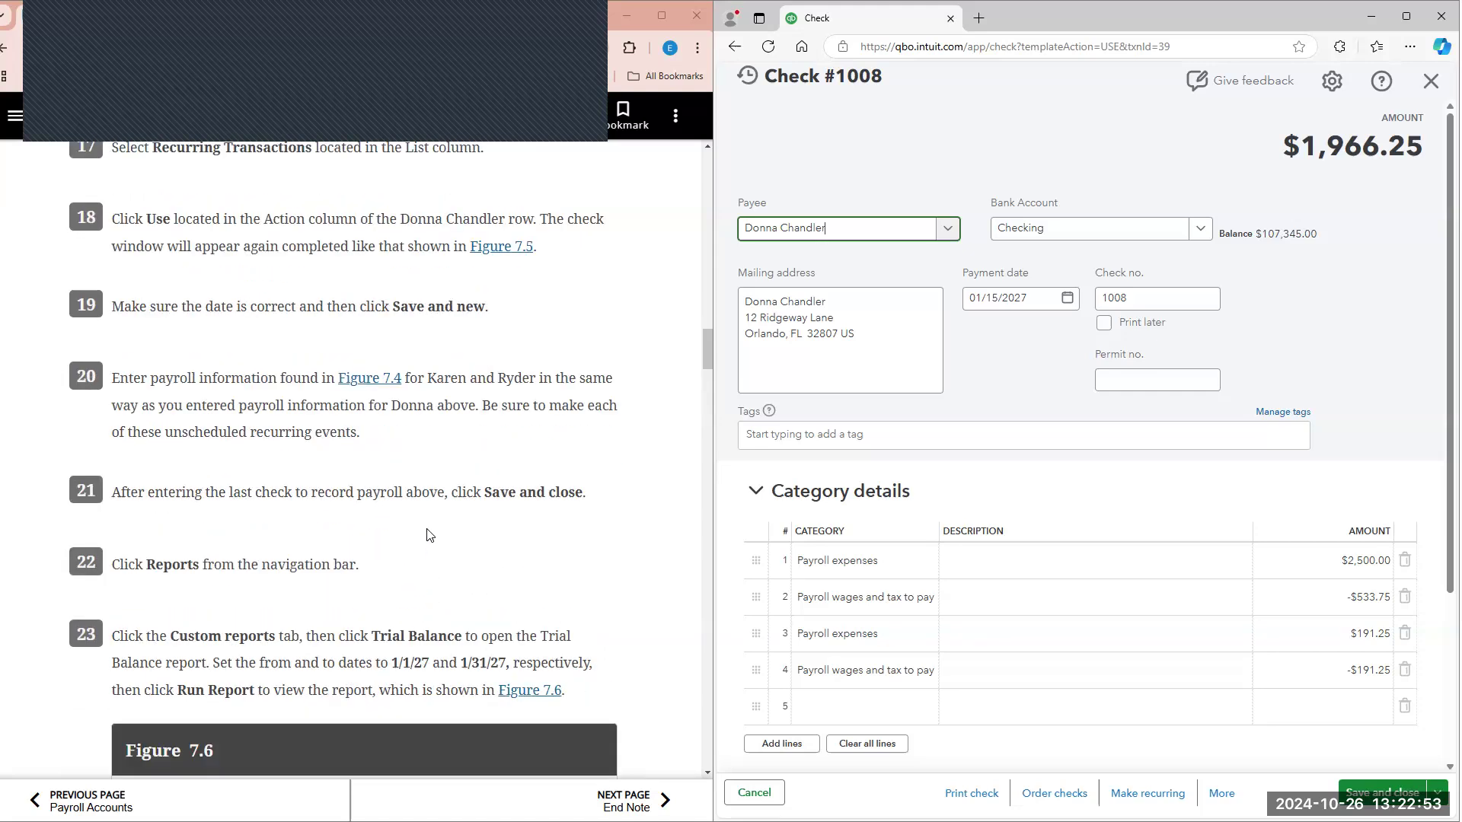
scroll(412, 500, up, 1)
scroll(412, 500, up, 15)
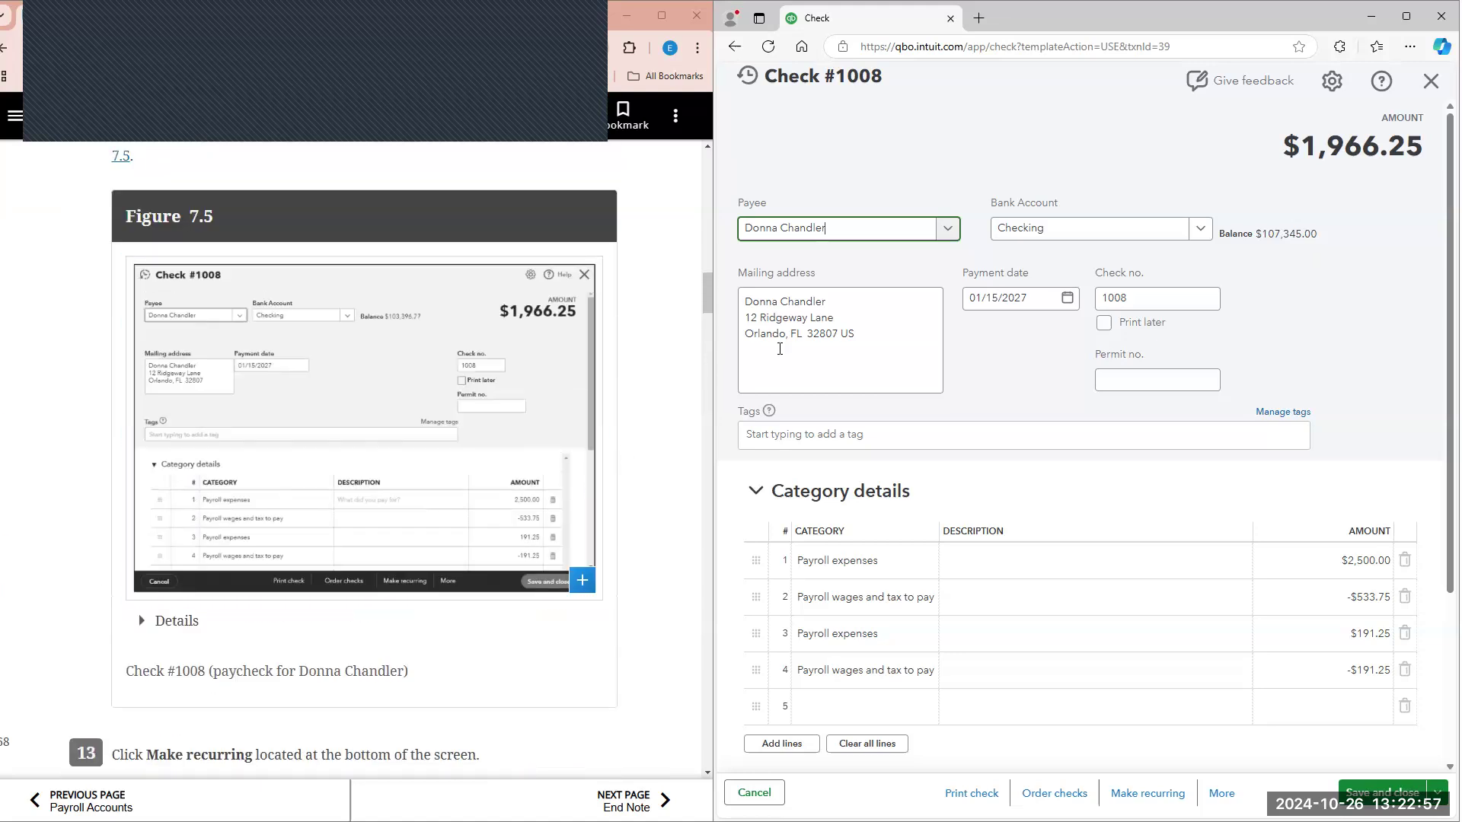
click(1068, 300)
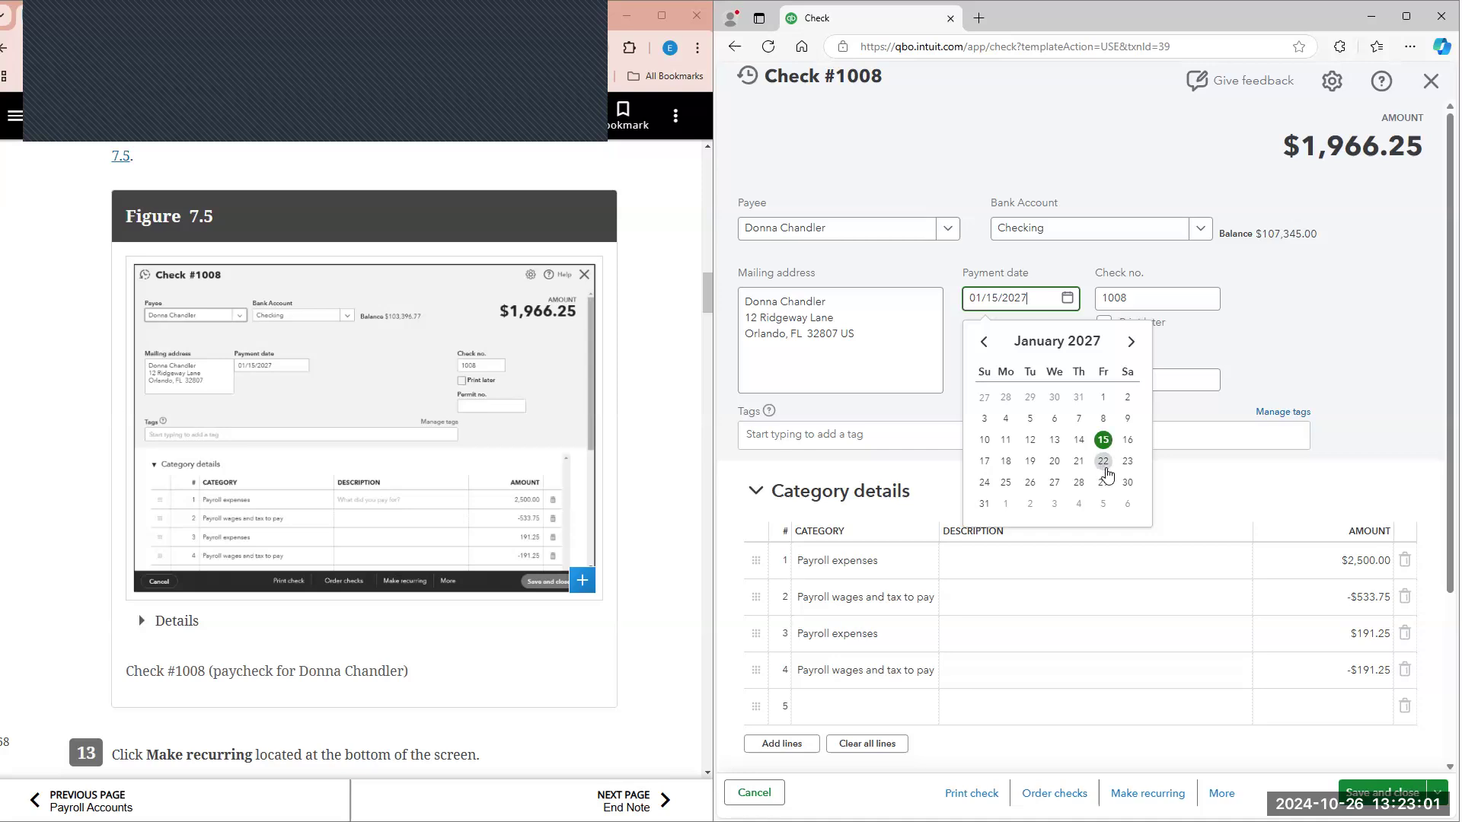
click(515, 390)
scroll(510, 392, down, 12)
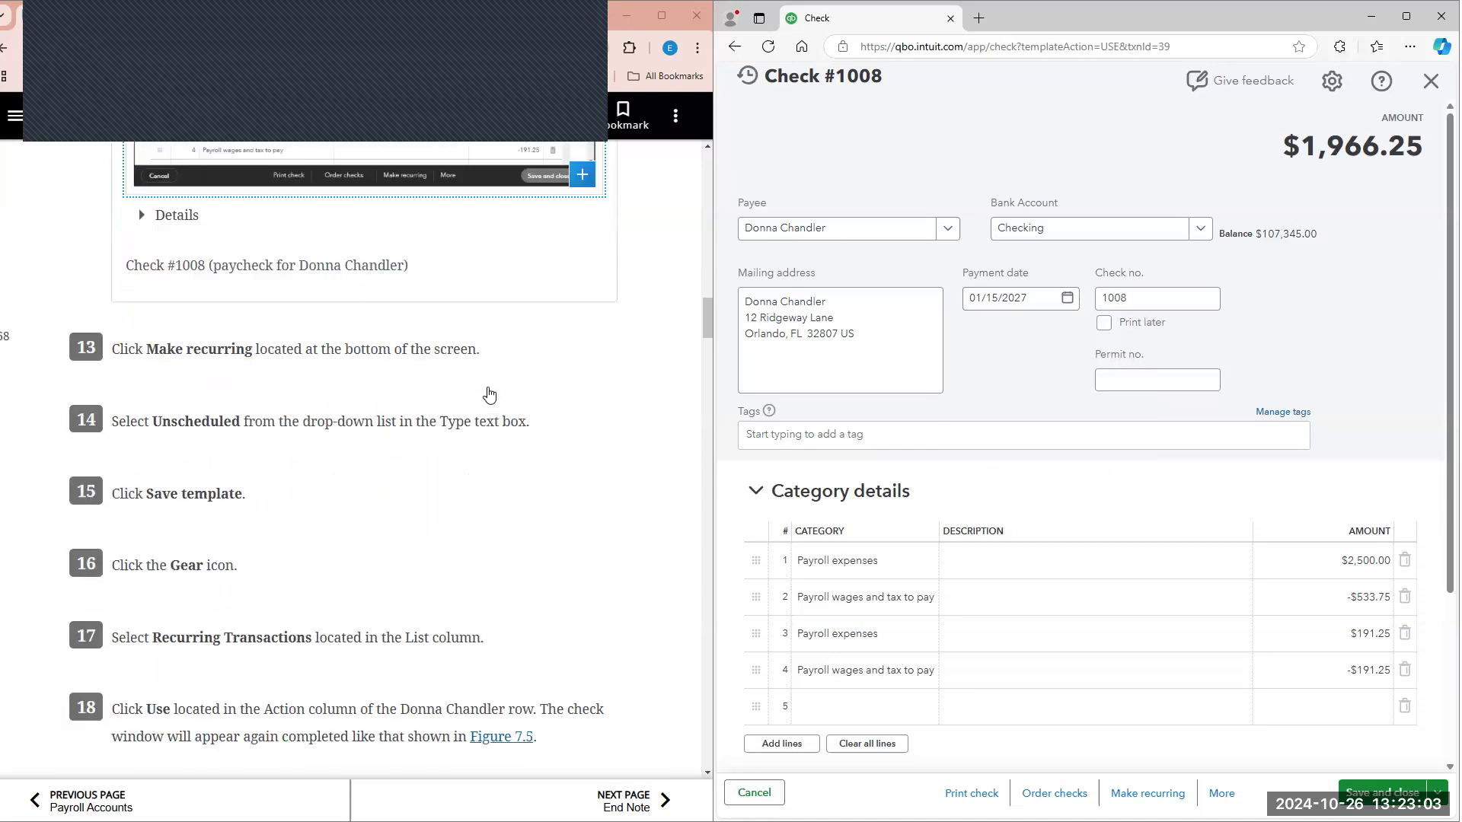
scroll(490, 395, up, 2)
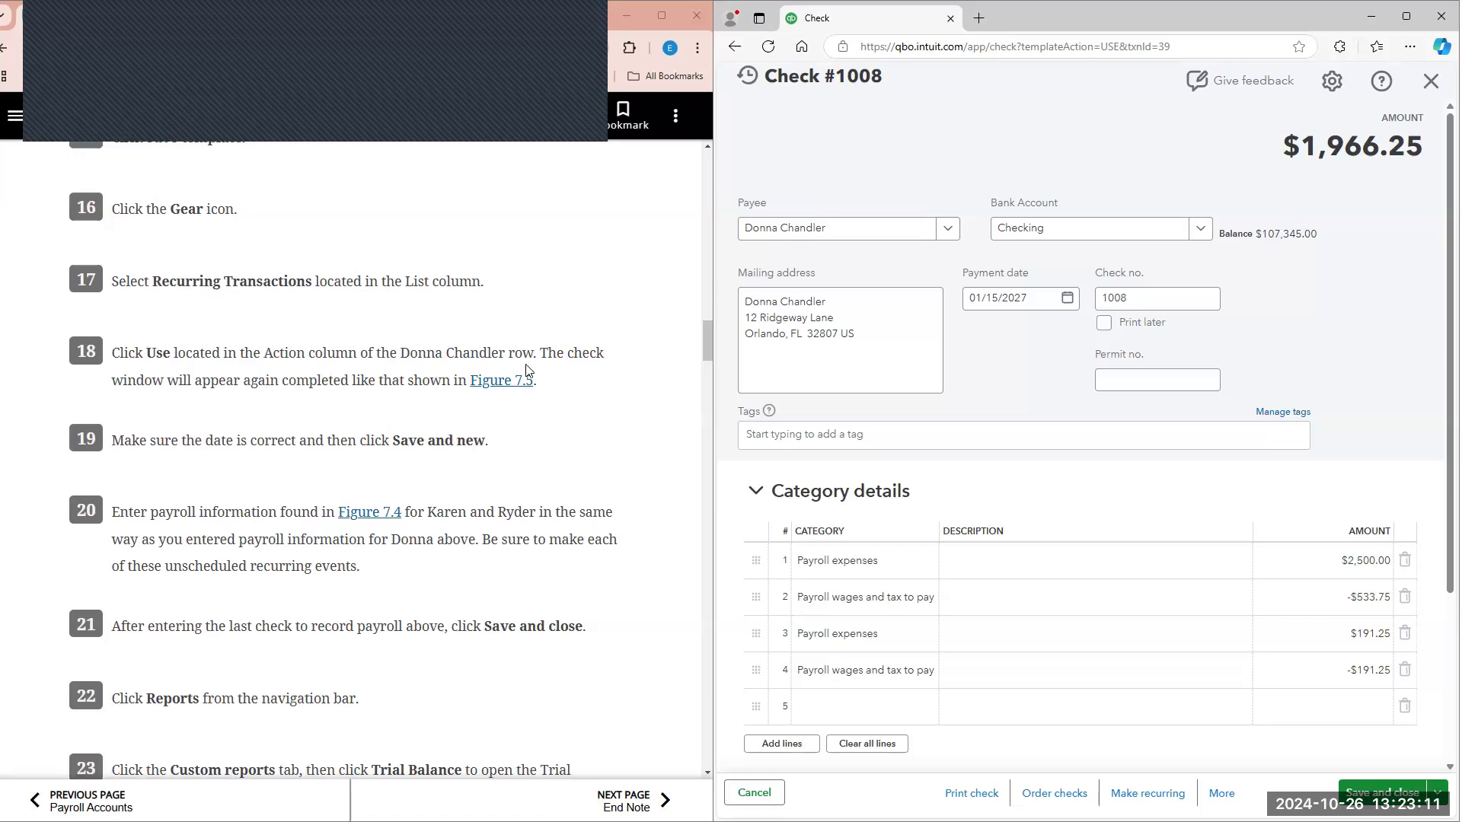
scroll(522, 335, down, 1)
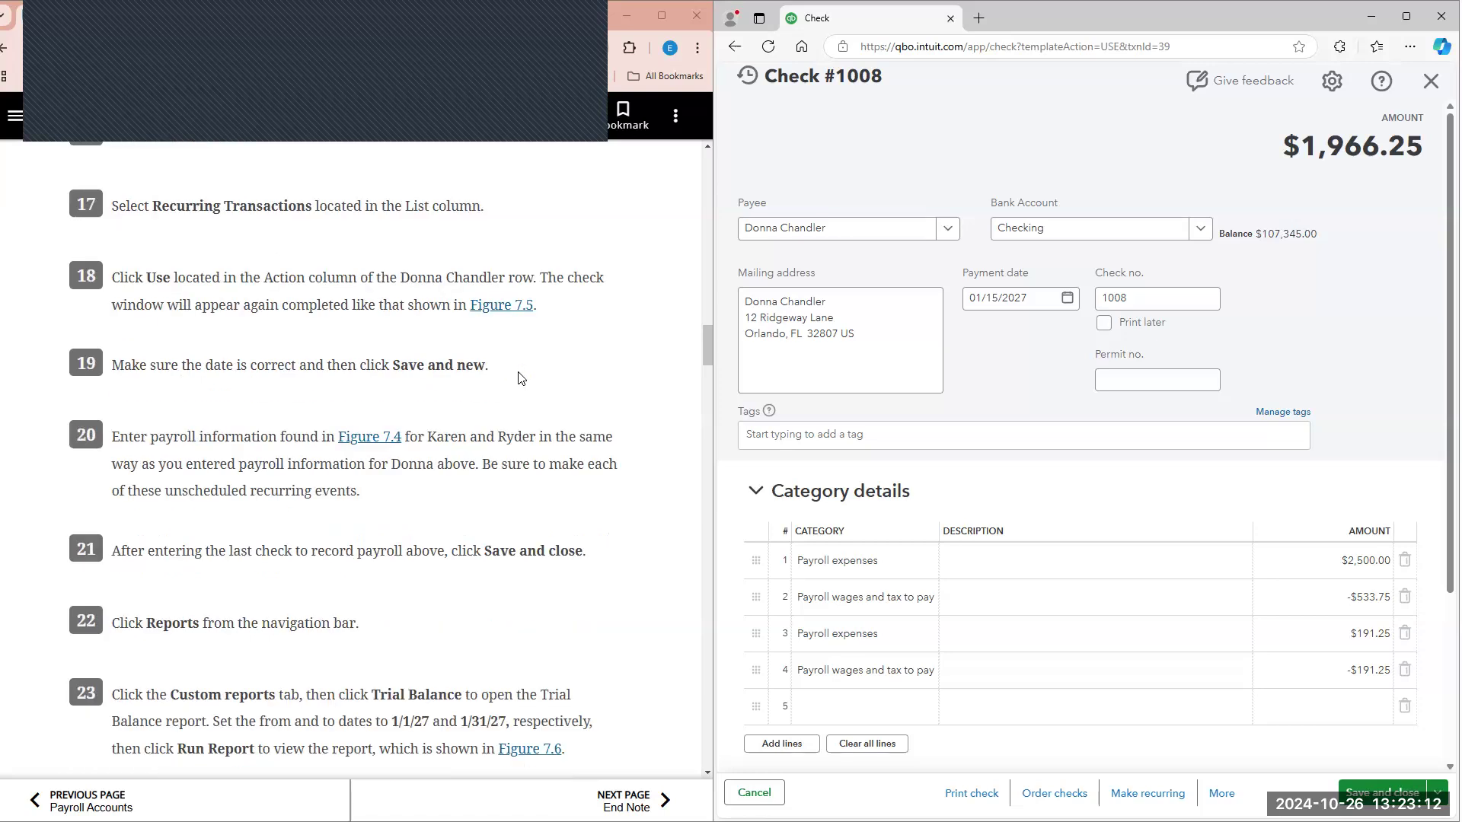
Step: Bring up Figure 7.4 in the textbook, then save check 1008 and start a new check
click(378, 444)
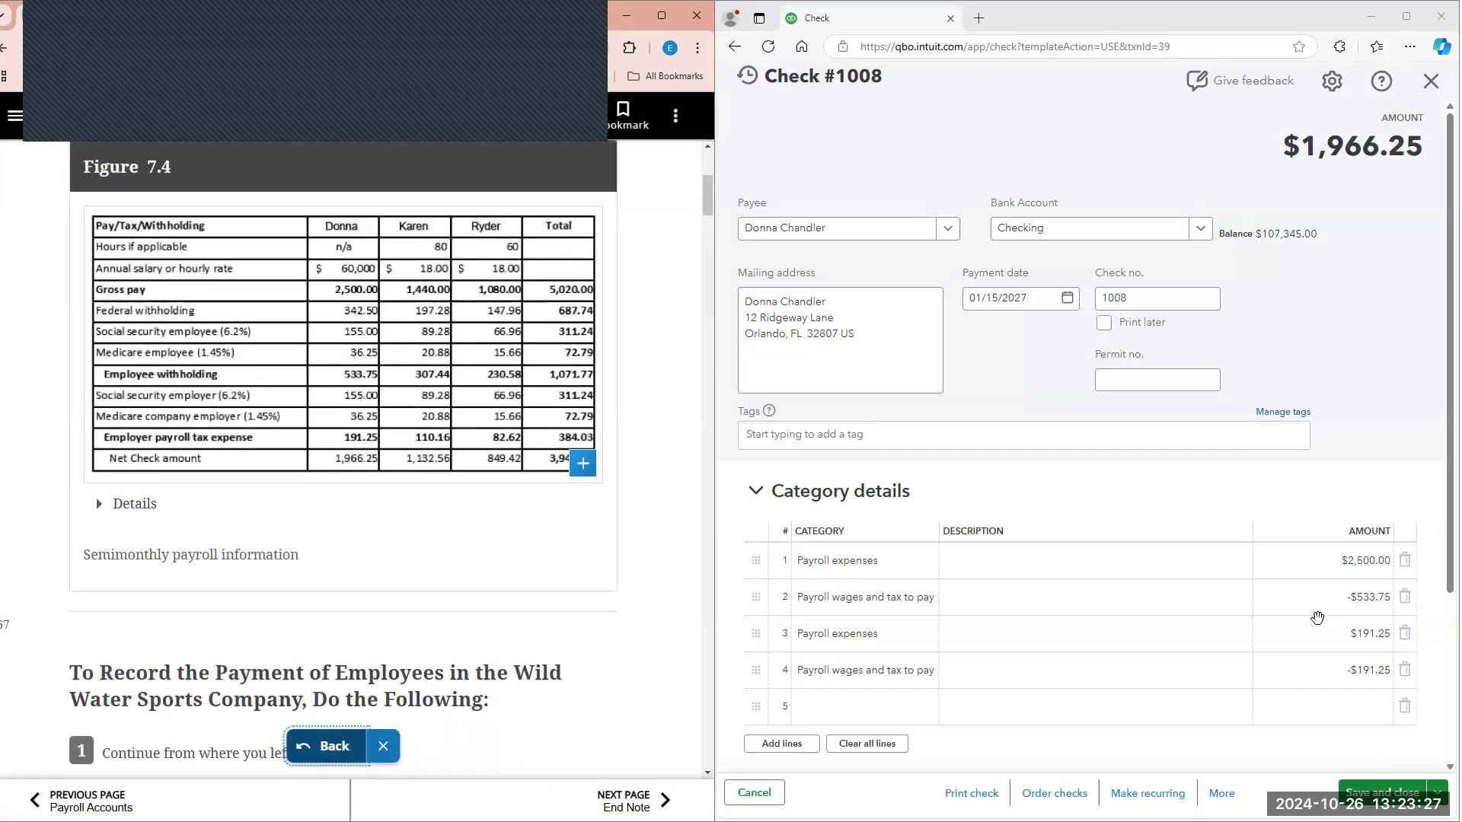
click(1437, 793)
click(1377, 765)
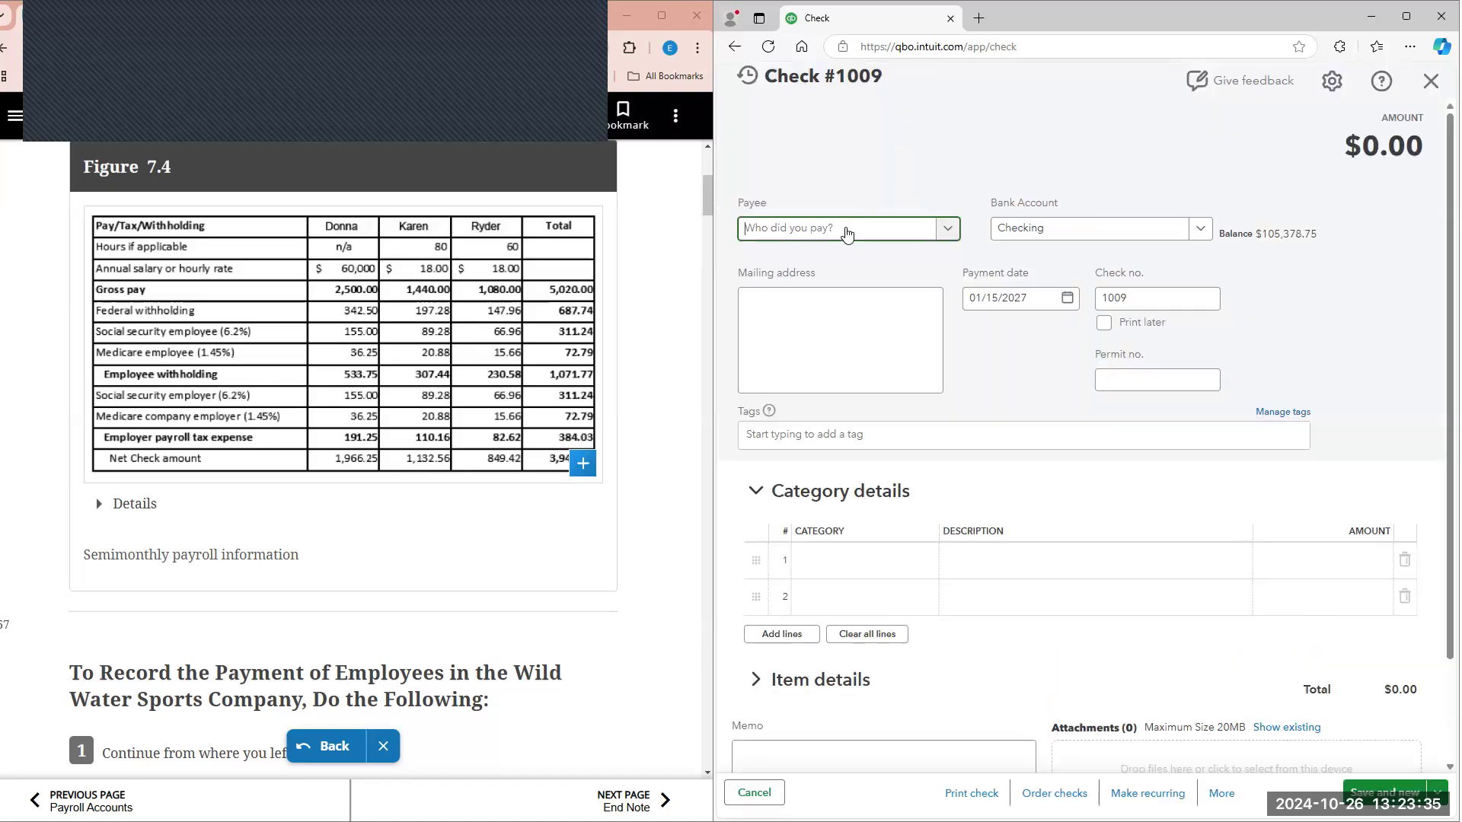
Step: Set the payee of check 1009 to the second employee listed in Figure 7.4
click(847, 231)
text(k)
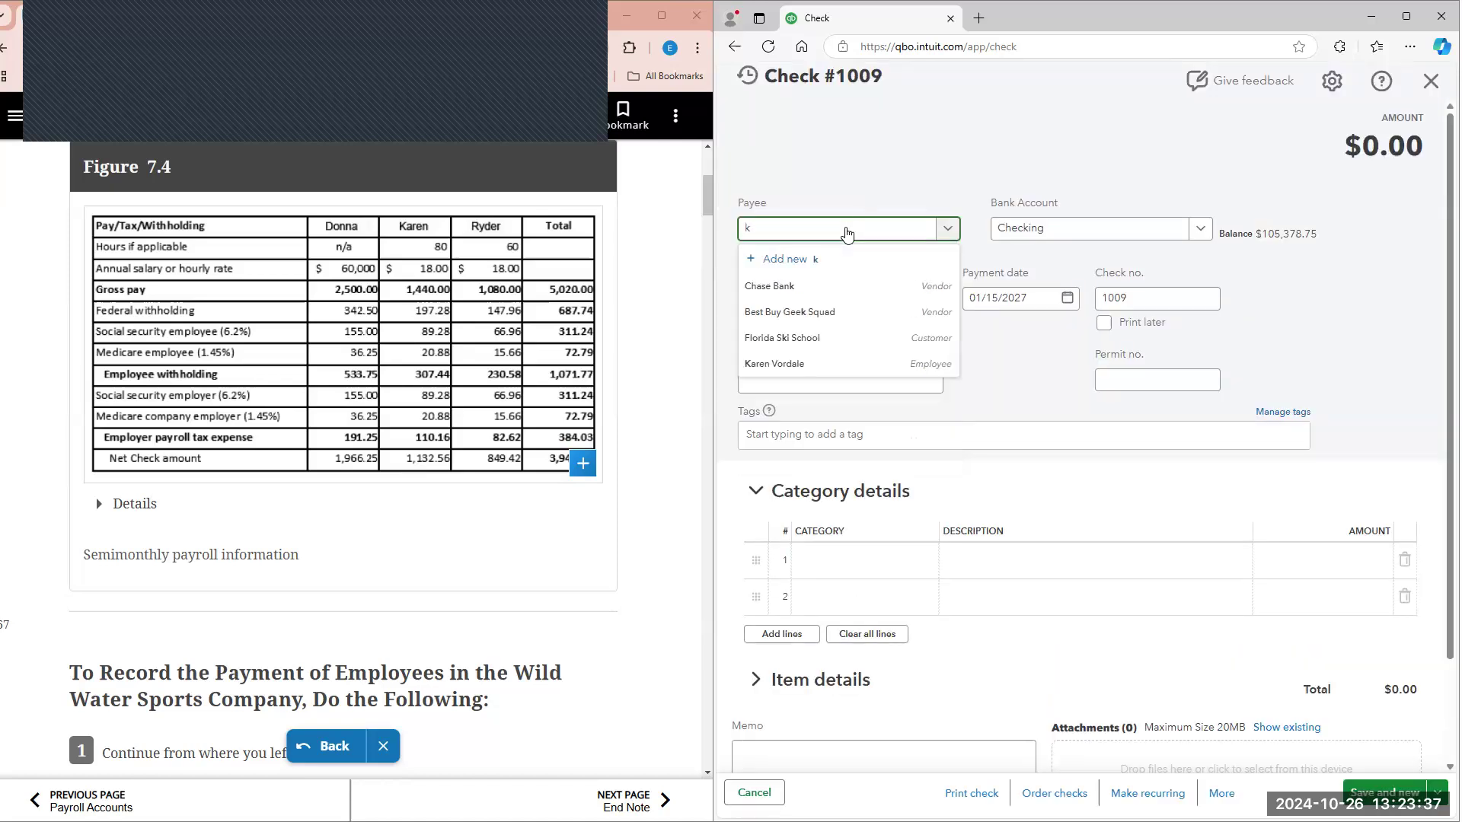
click(814, 365)
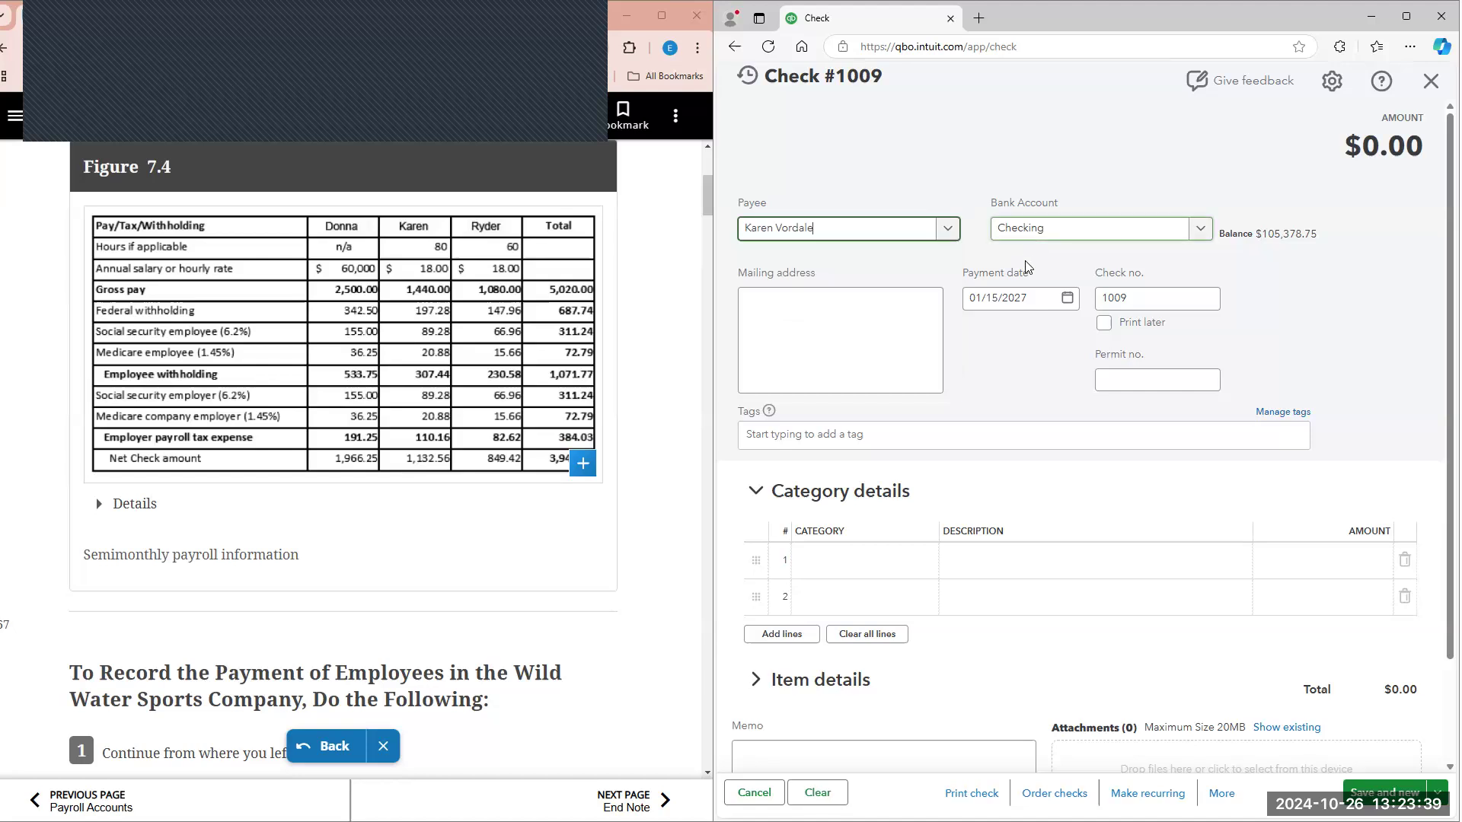
Step: Fill in line 1 of the category details with Payroll expenses and an amount of 1440
scroll(897, 495, down, 1)
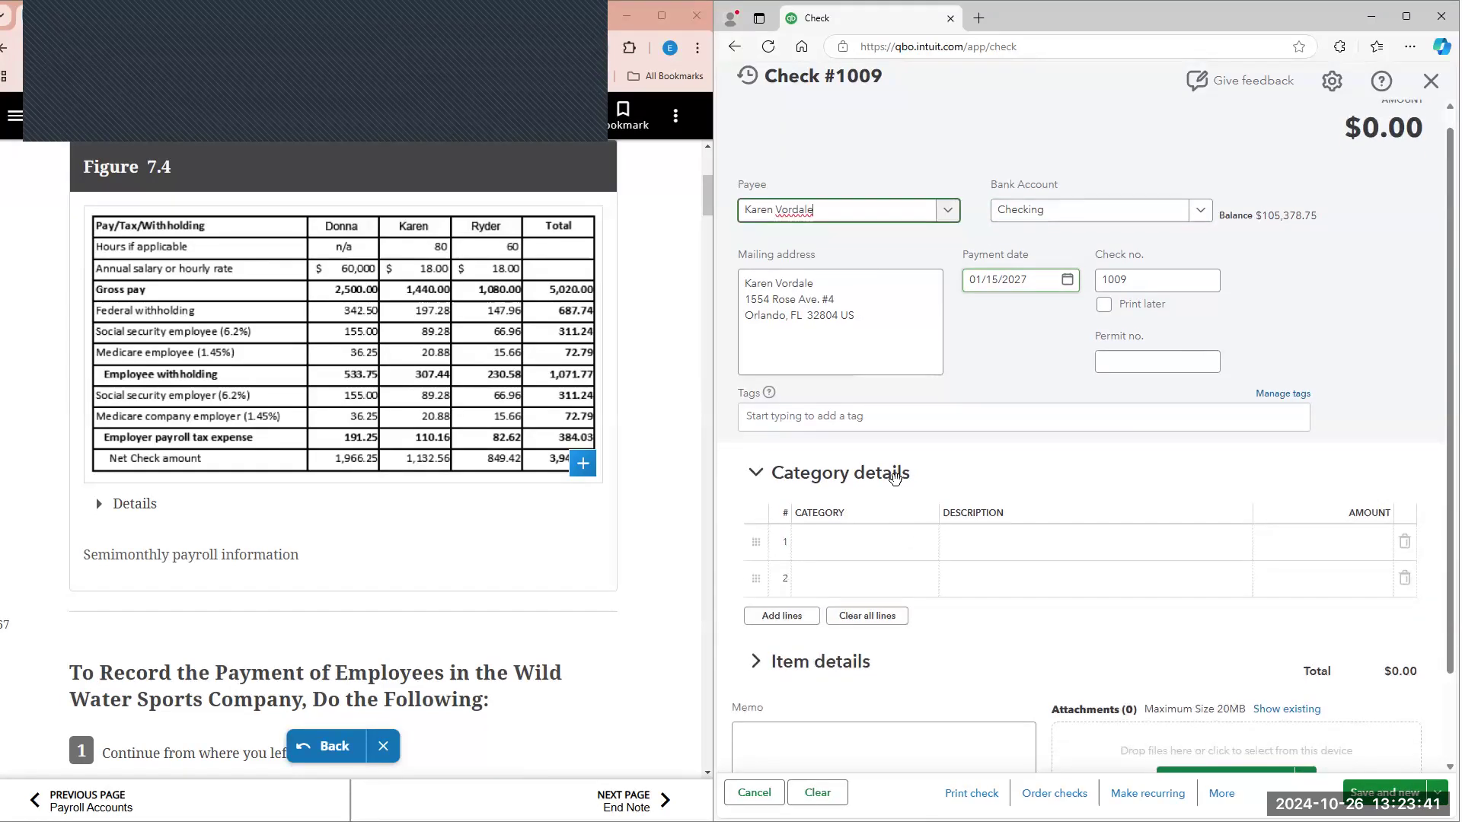
click(897, 491)
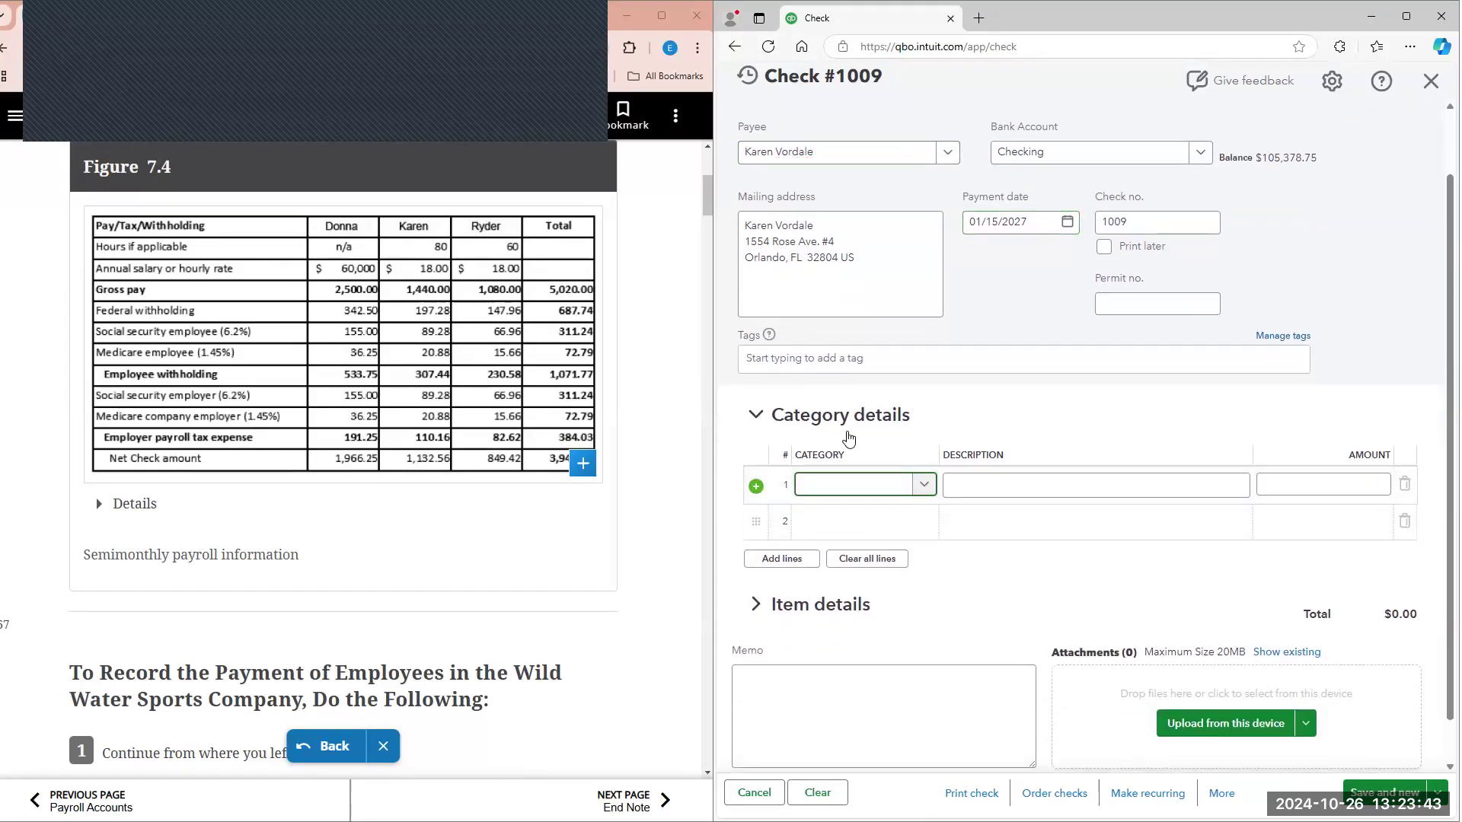
text(pa)
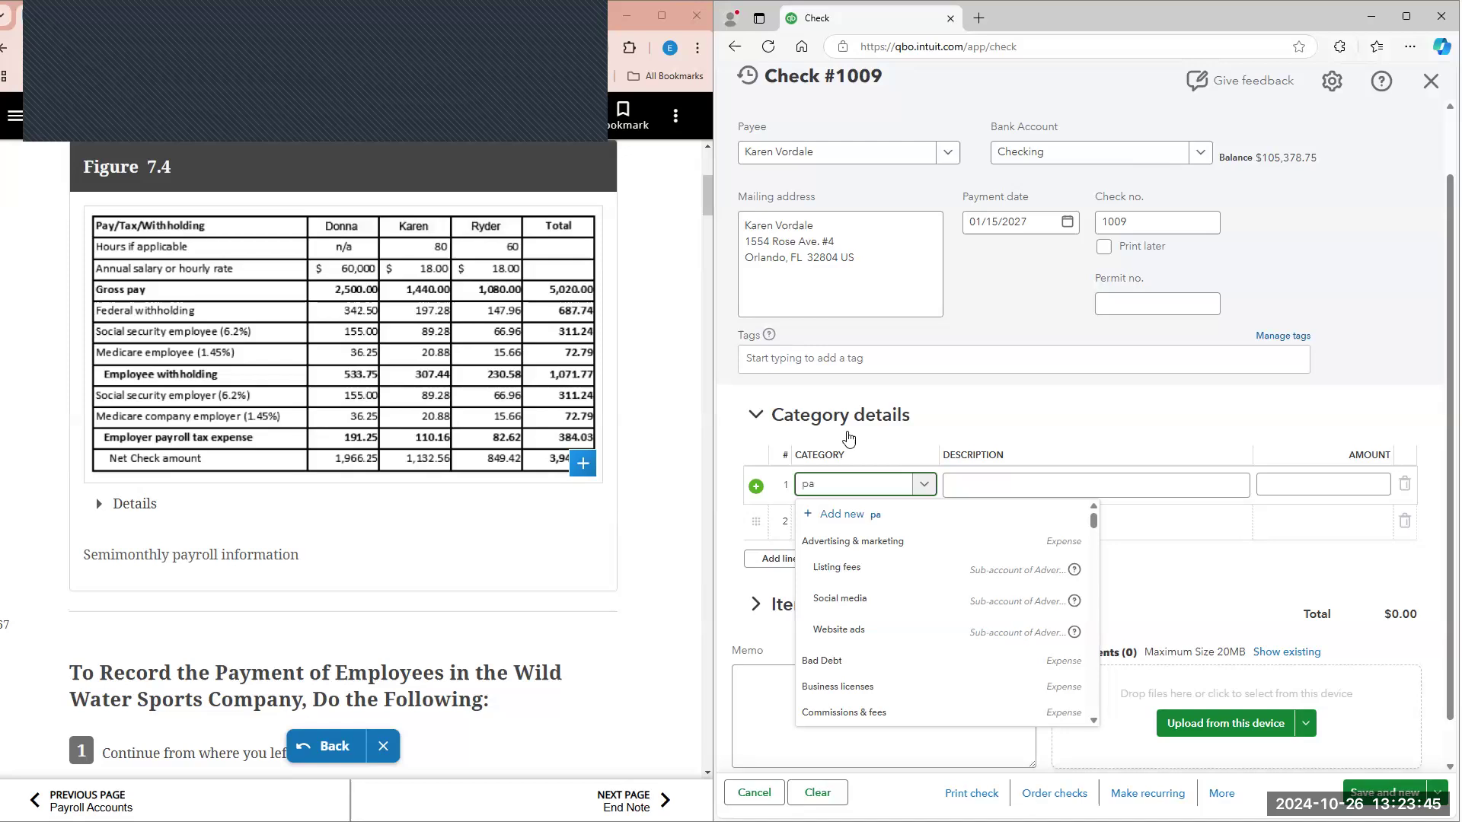
text(yro)
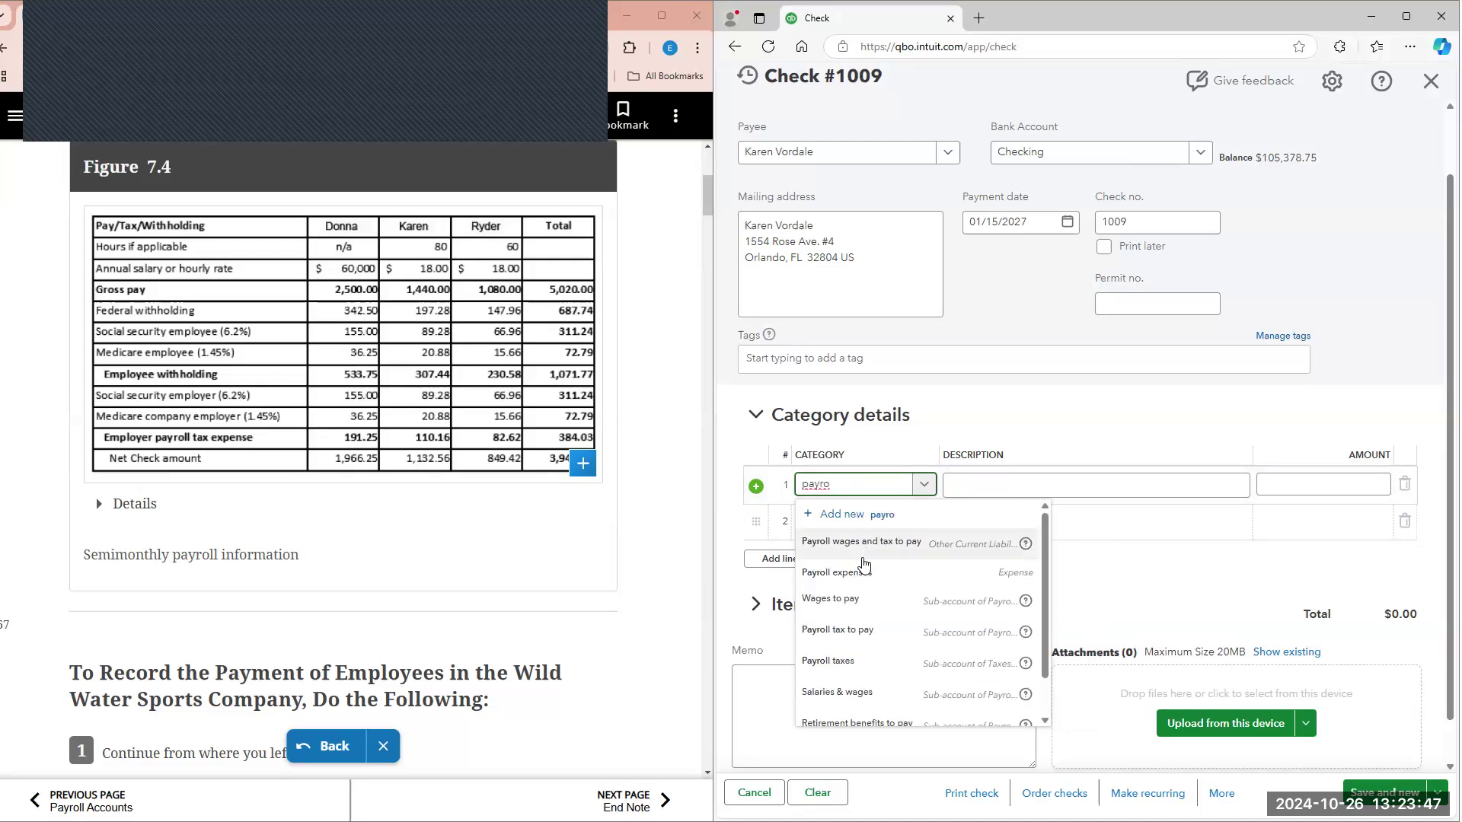
click(869, 582)
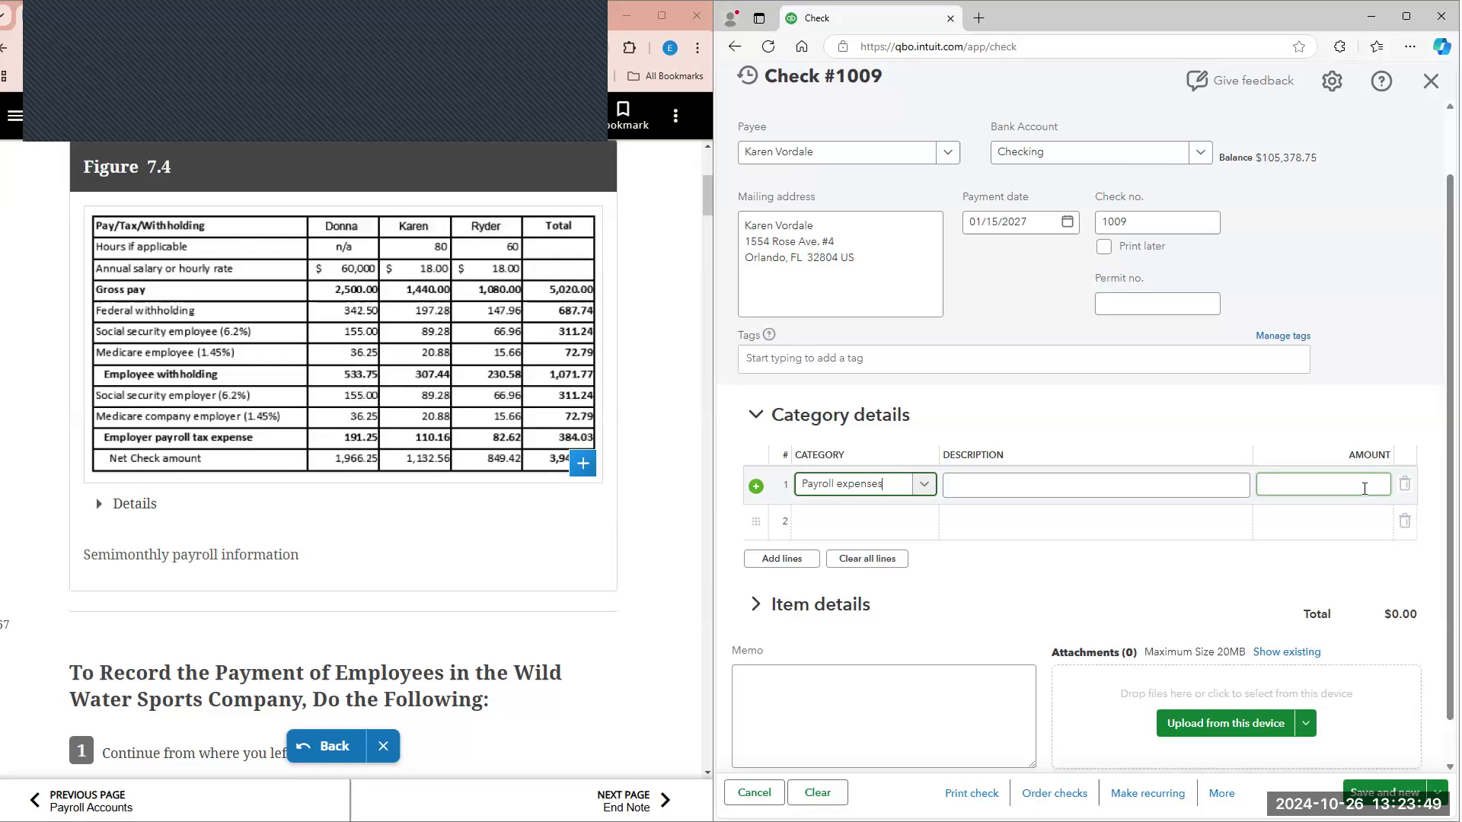
click(1374, 489)
text(1440)
Step: Fill in line 2 of the category details with Payroll wages and tax to pay and an amount of -307.44
click(880, 524)
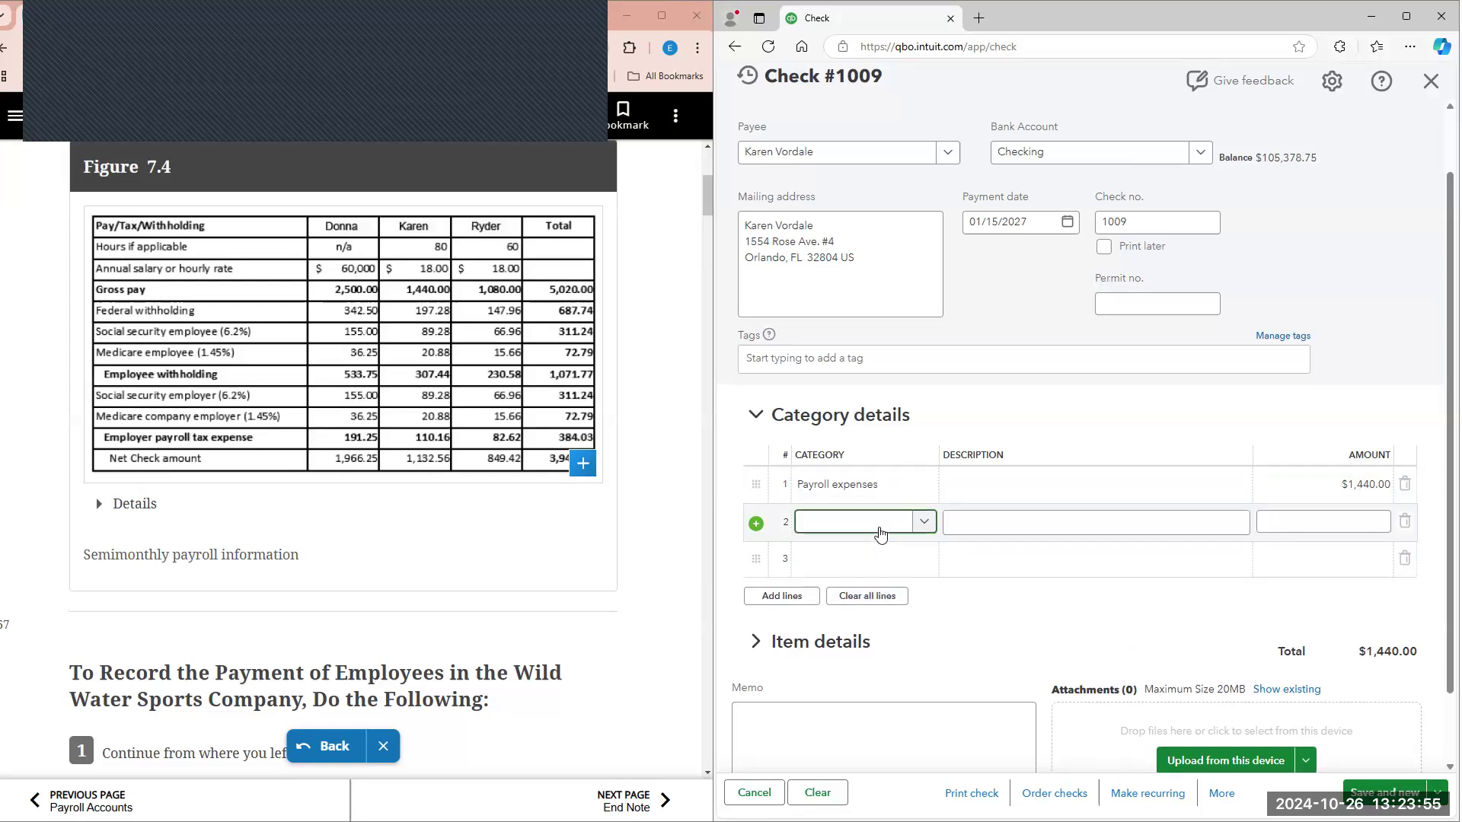
text(payrol)
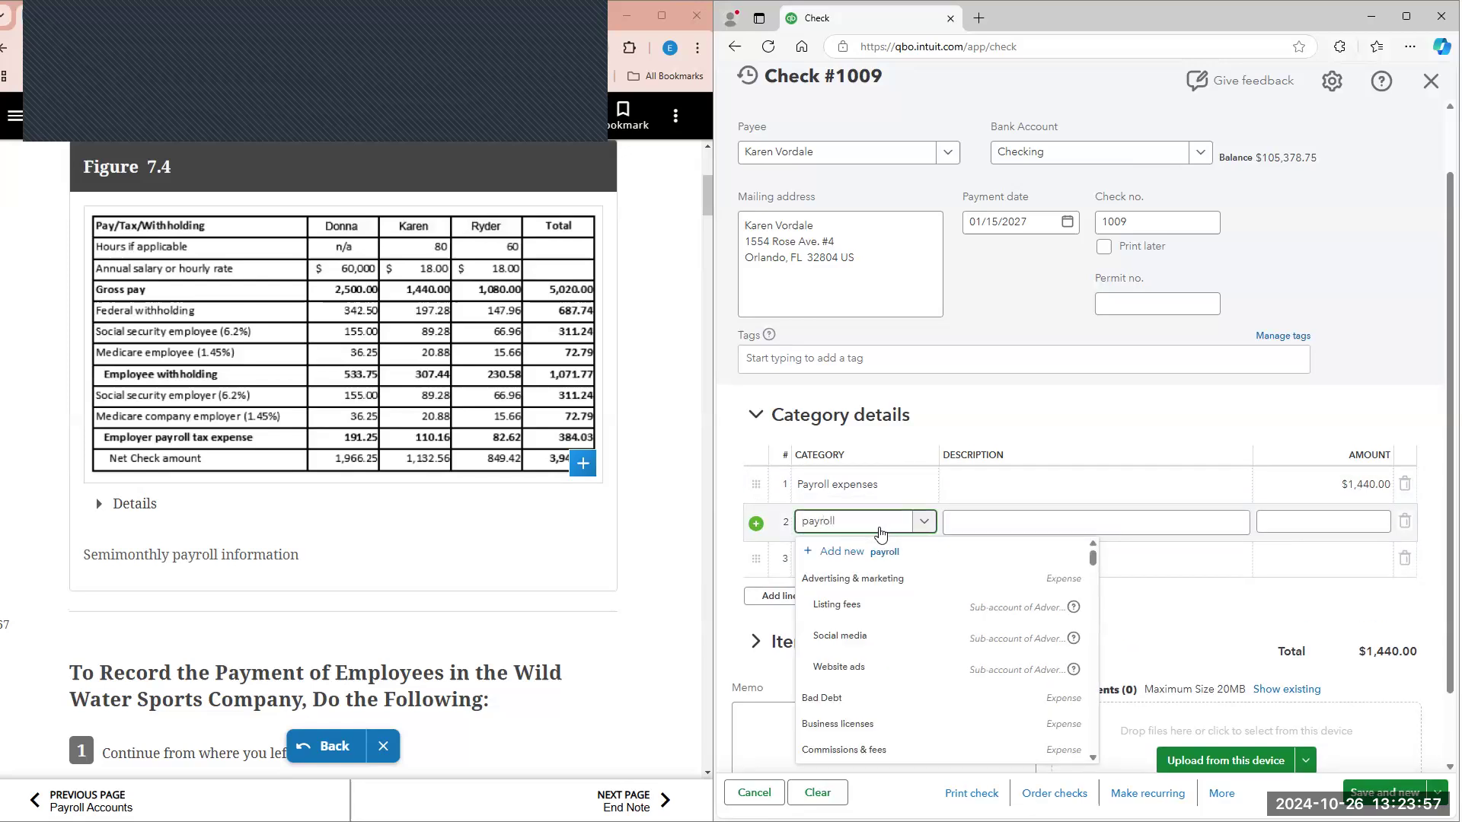
text(l)
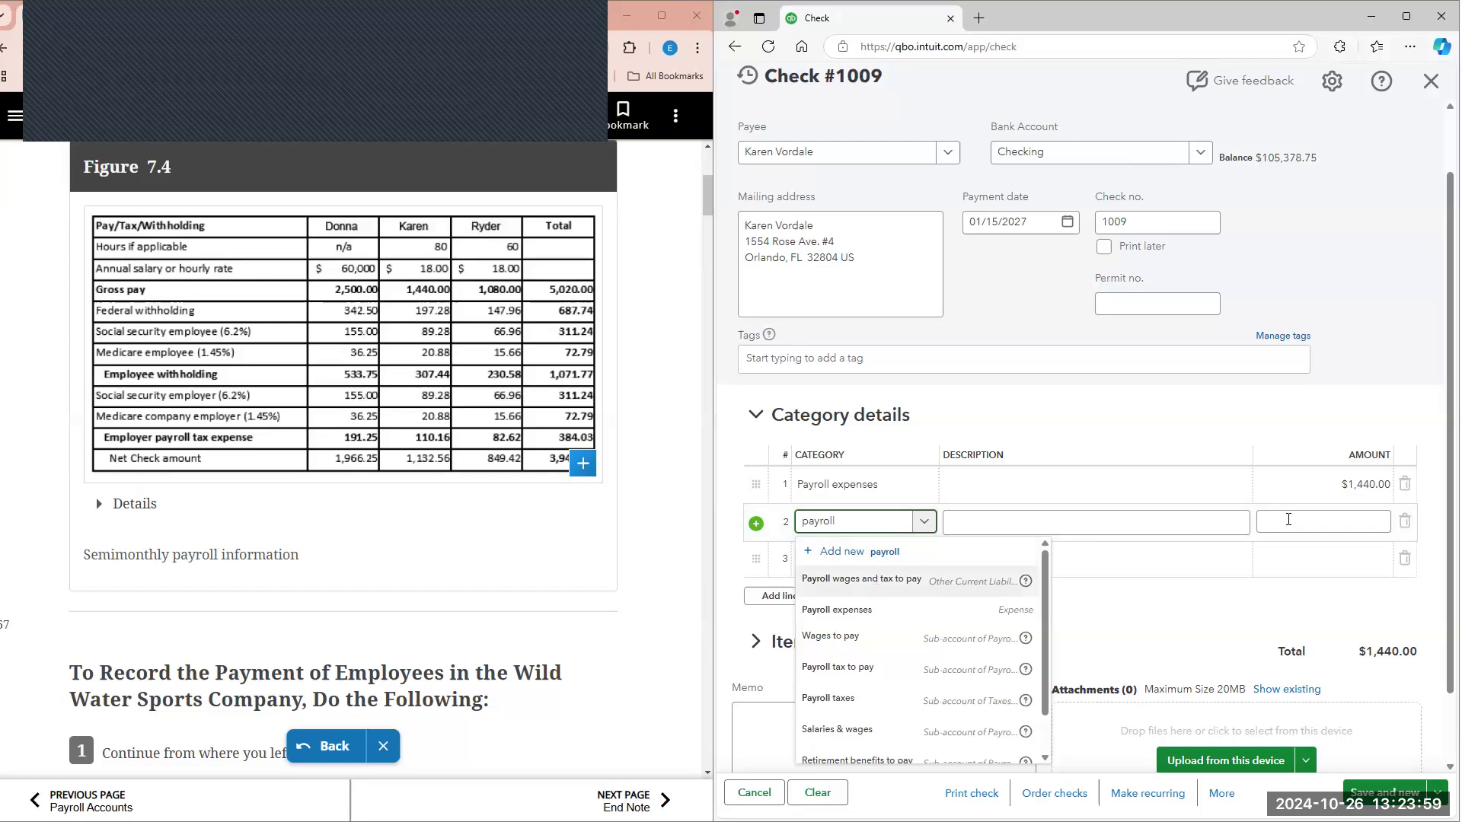
click(1288, 520)
click(364, 386)
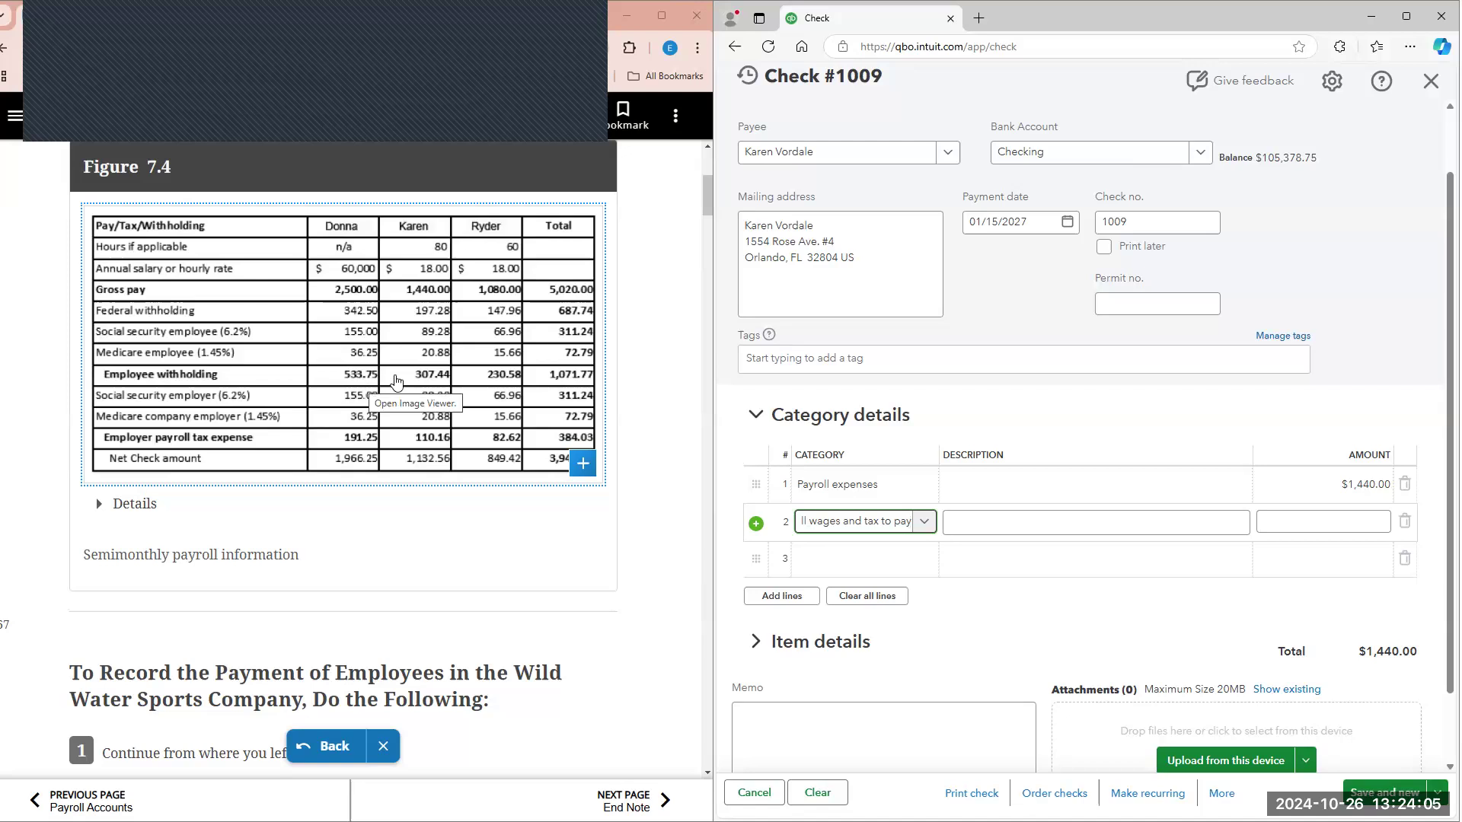
click(1301, 521)
text(-$30)
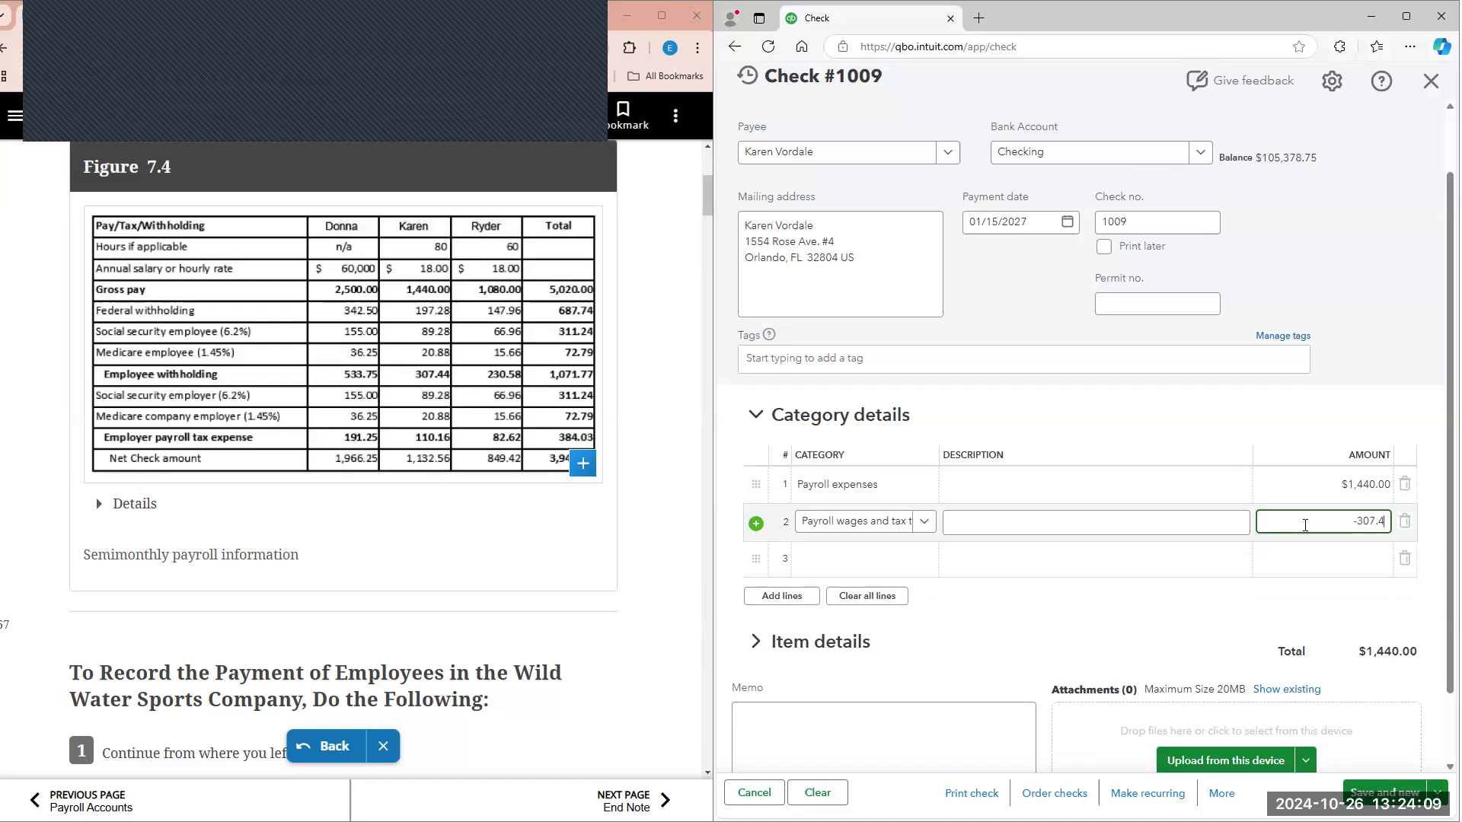
text(7.44)
Step: Set the category of line 3 on check 1009 to Payroll expenses
click(861, 561)
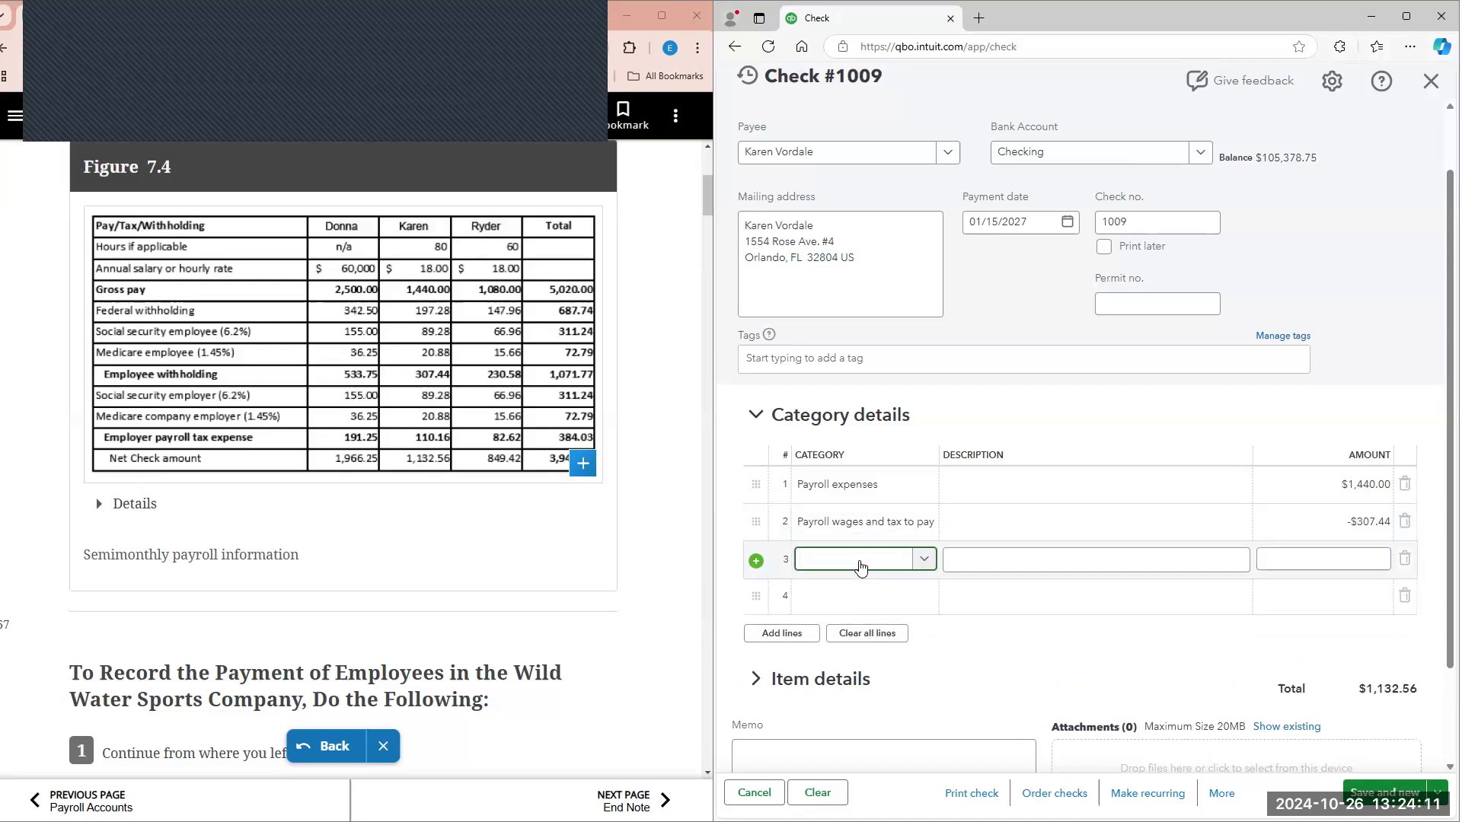
text(payro)
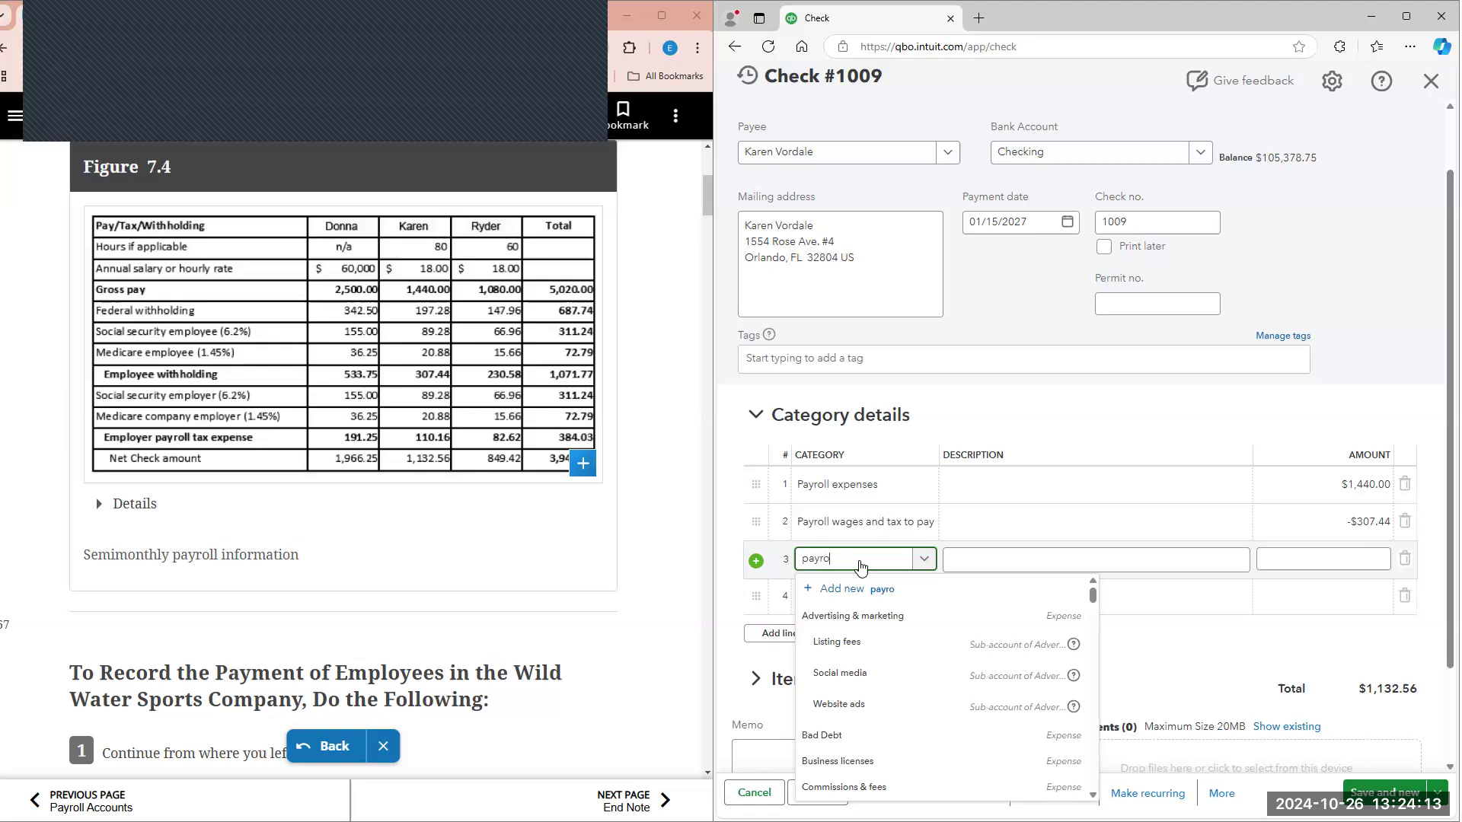
text(o)
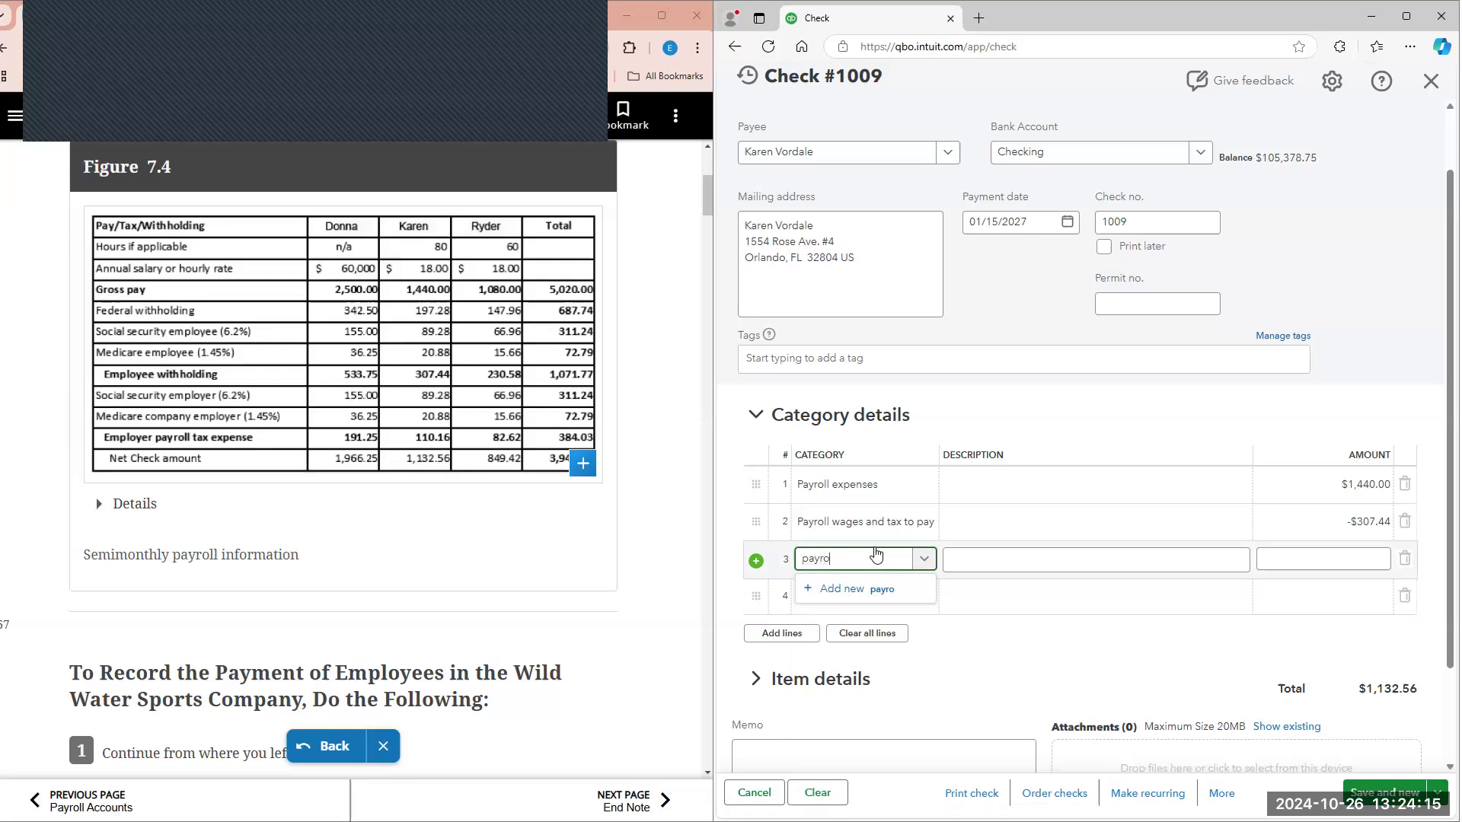
click(863, 651)
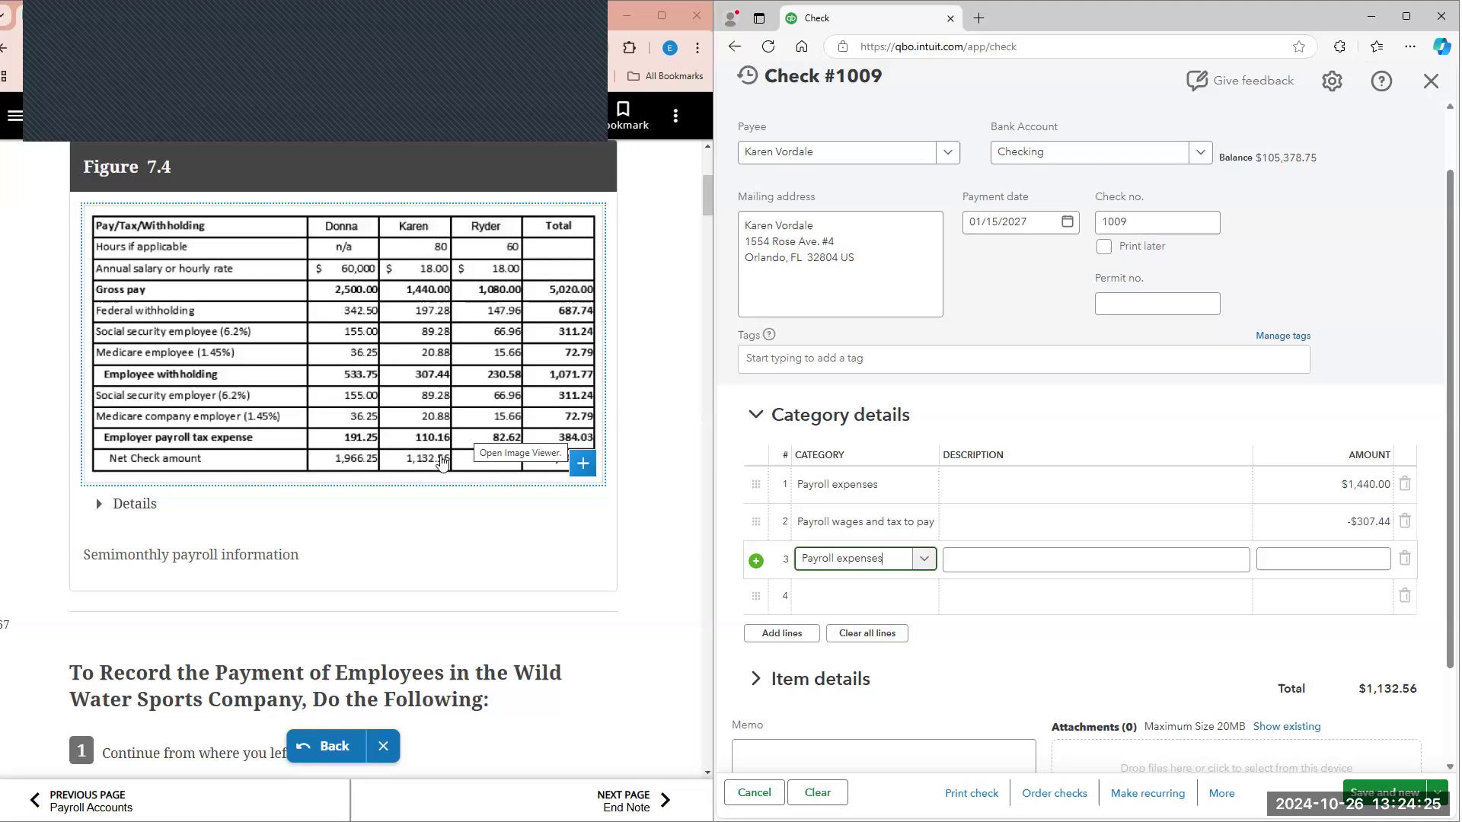
Step: Set the line 3 amount to 110.16 and fill in line 4 with Payroll wages and tax to pay and an amount of -110.16
click(1309, 568)
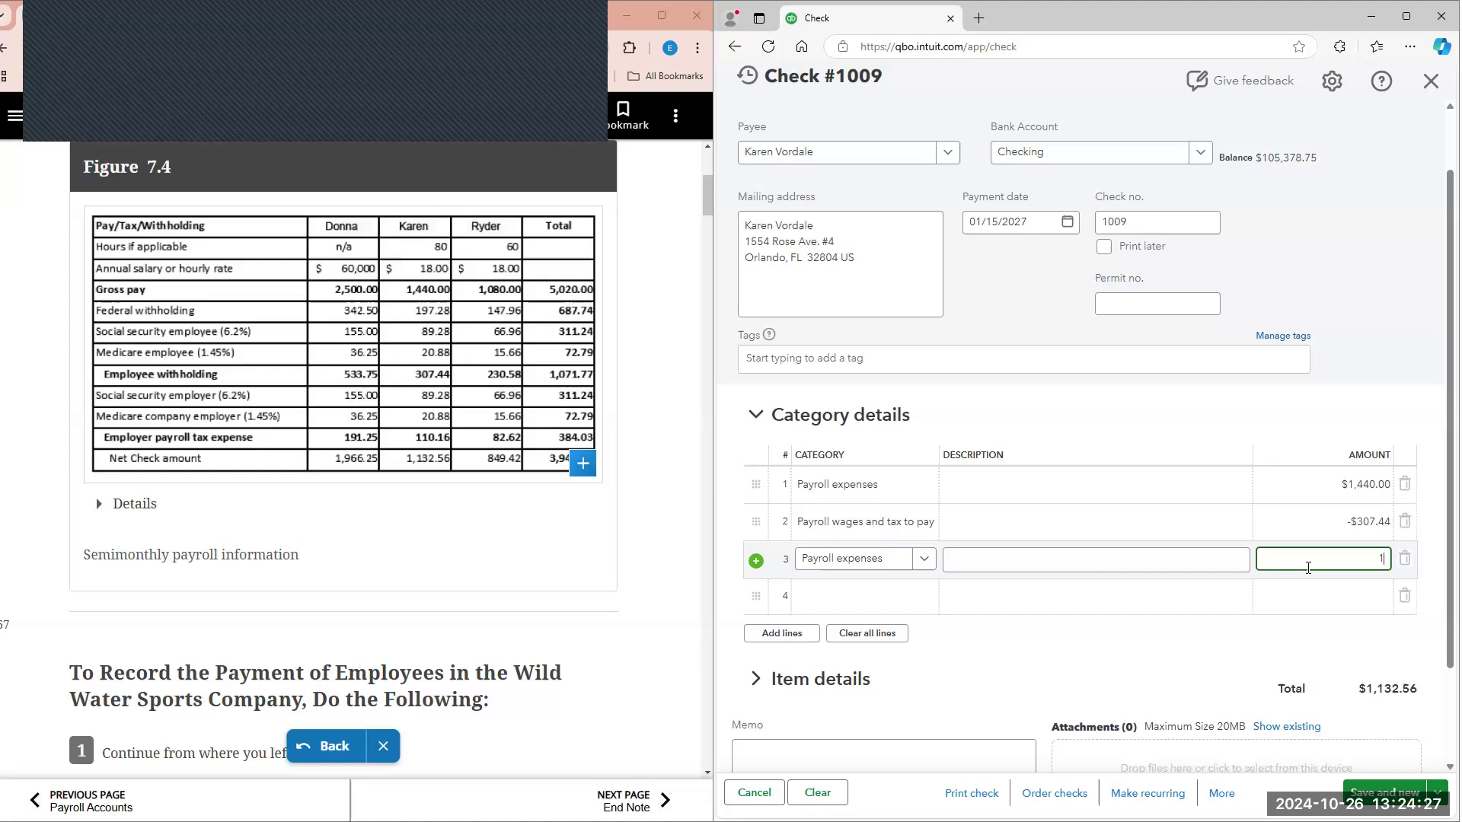
text(110.16)
click(887, 598)
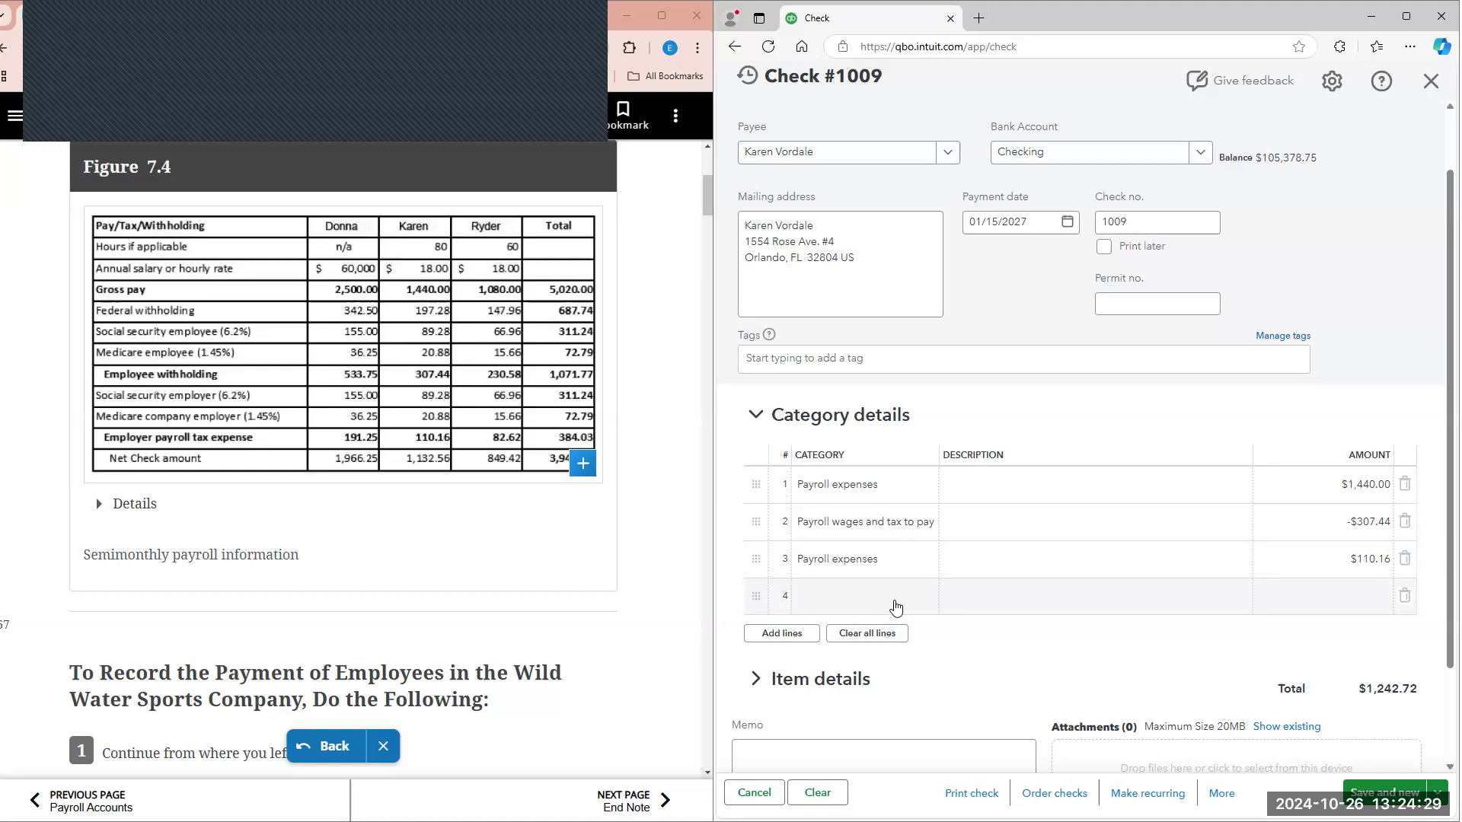
text(pa)
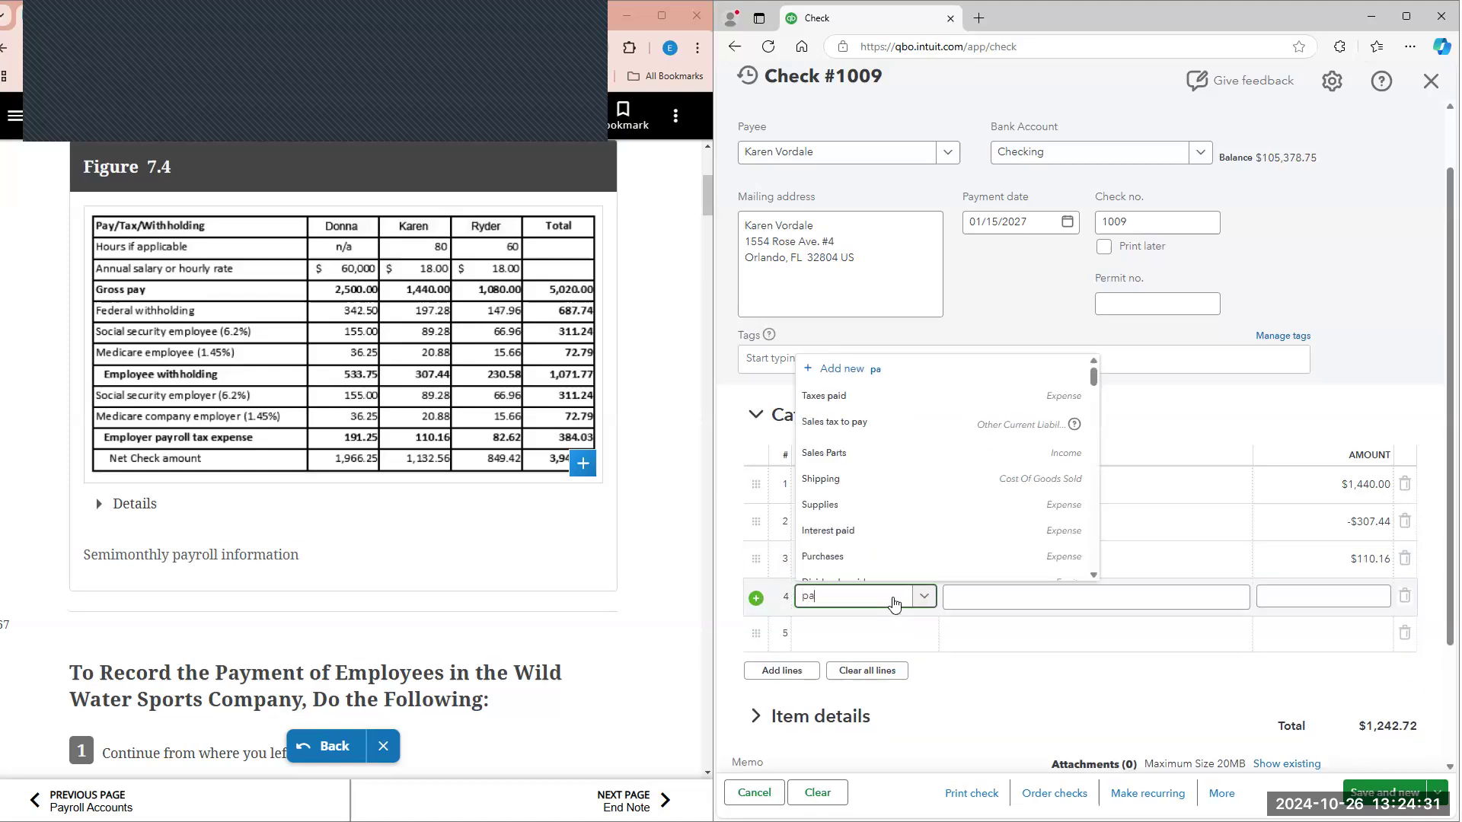
text(yrol)
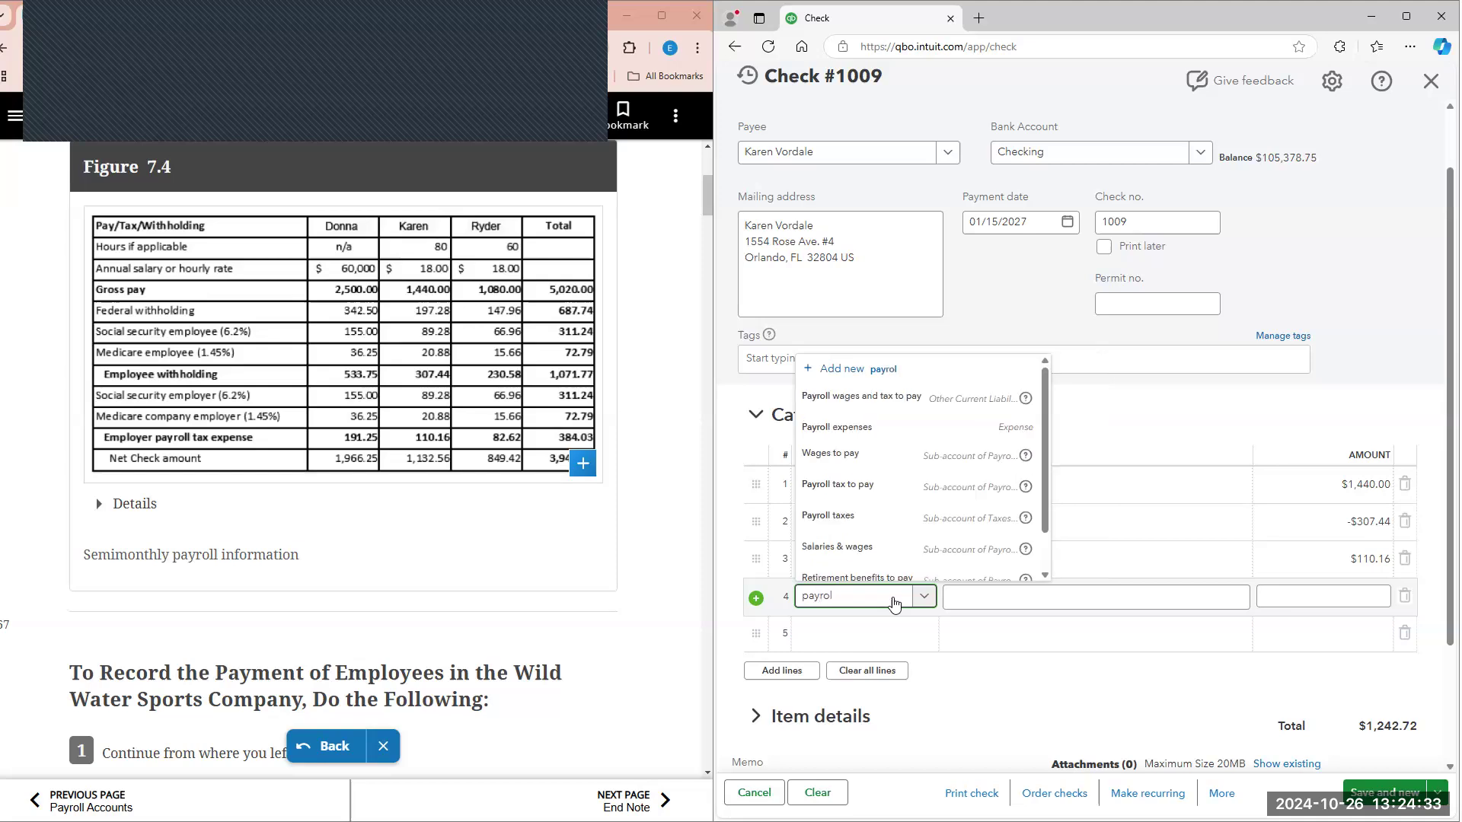
click(941, 404)
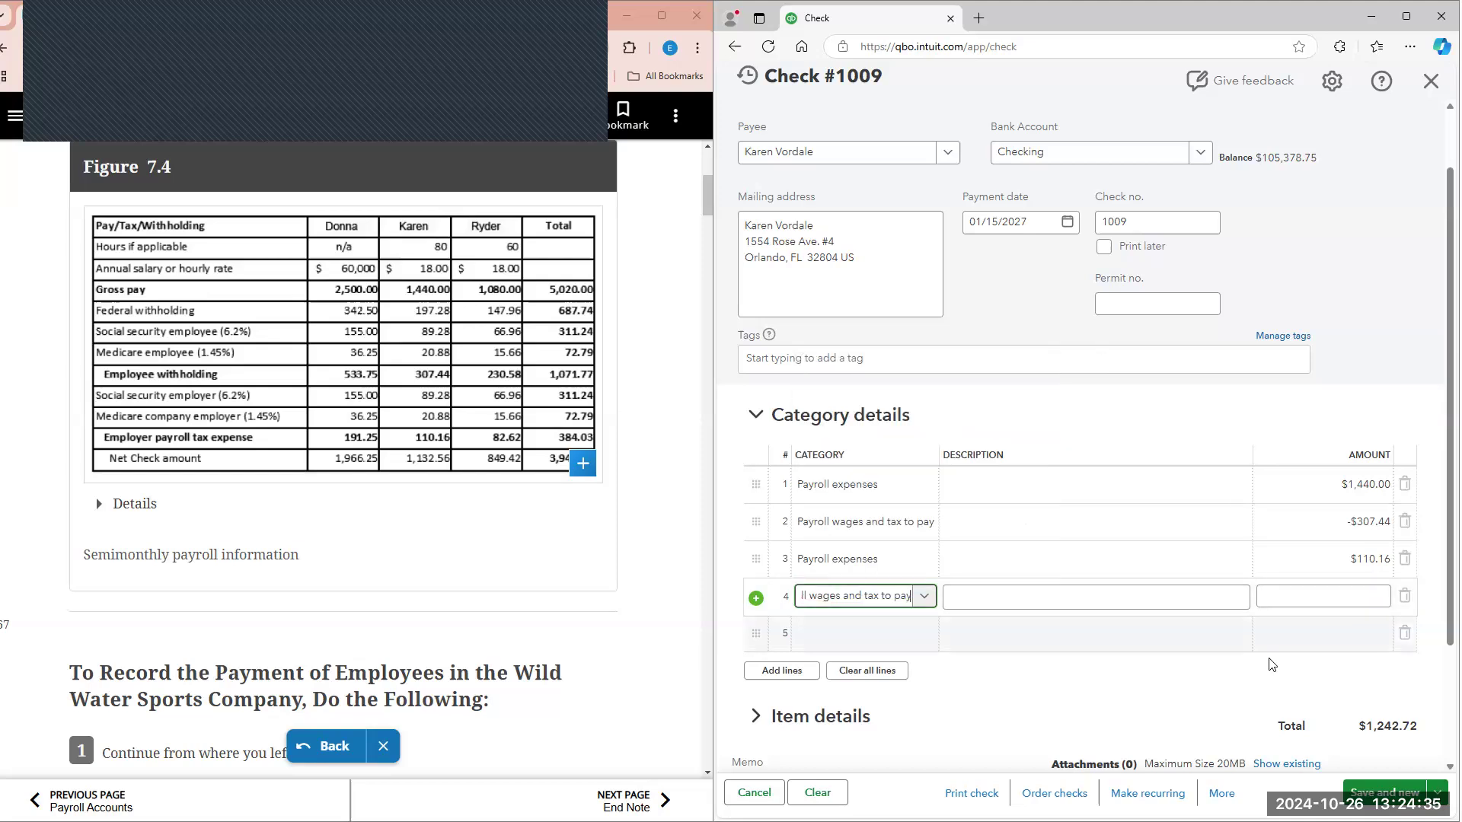
click(1313, 593)
text(-110.16)
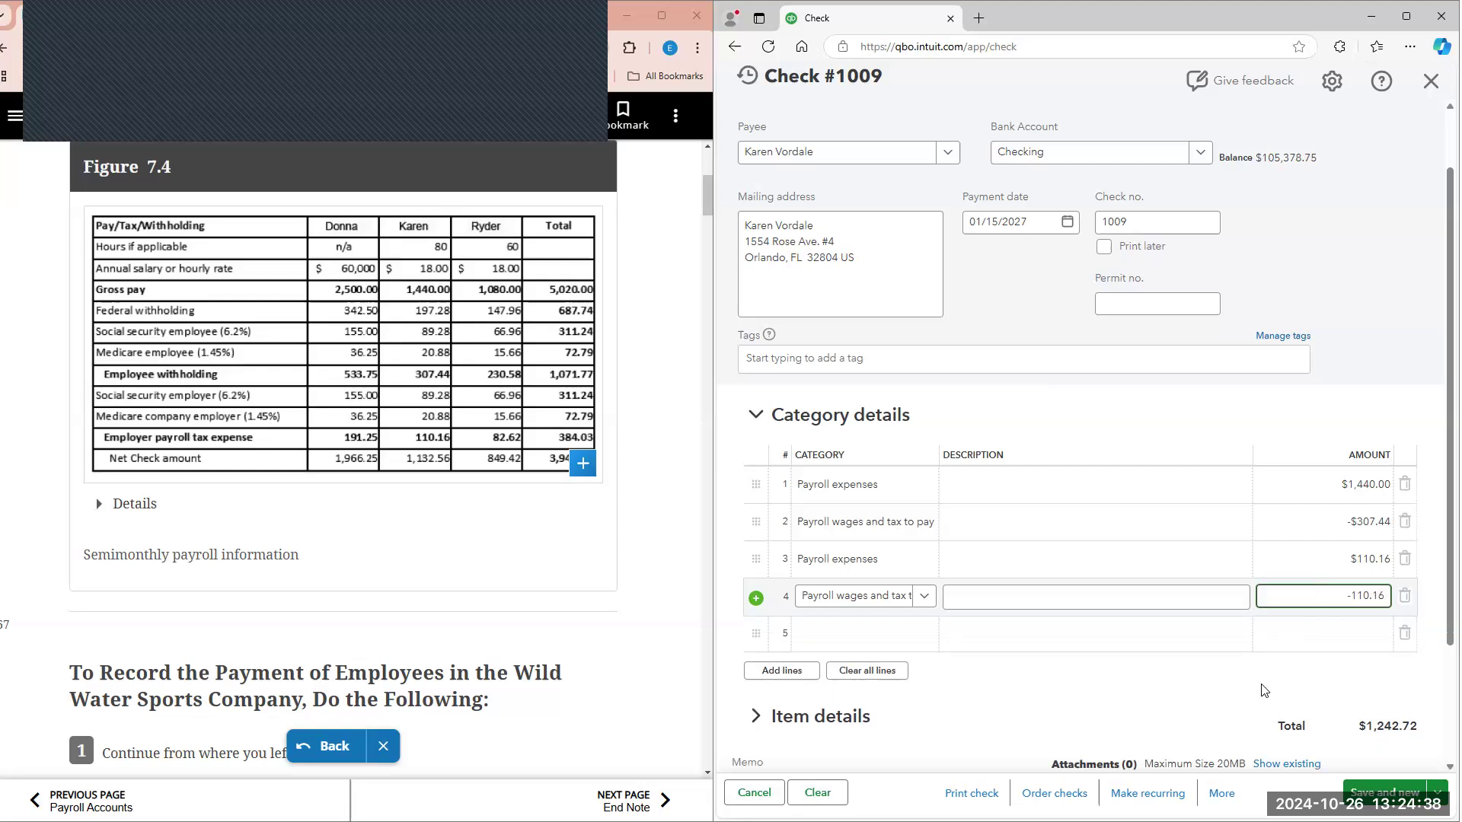
click(1261, 692)
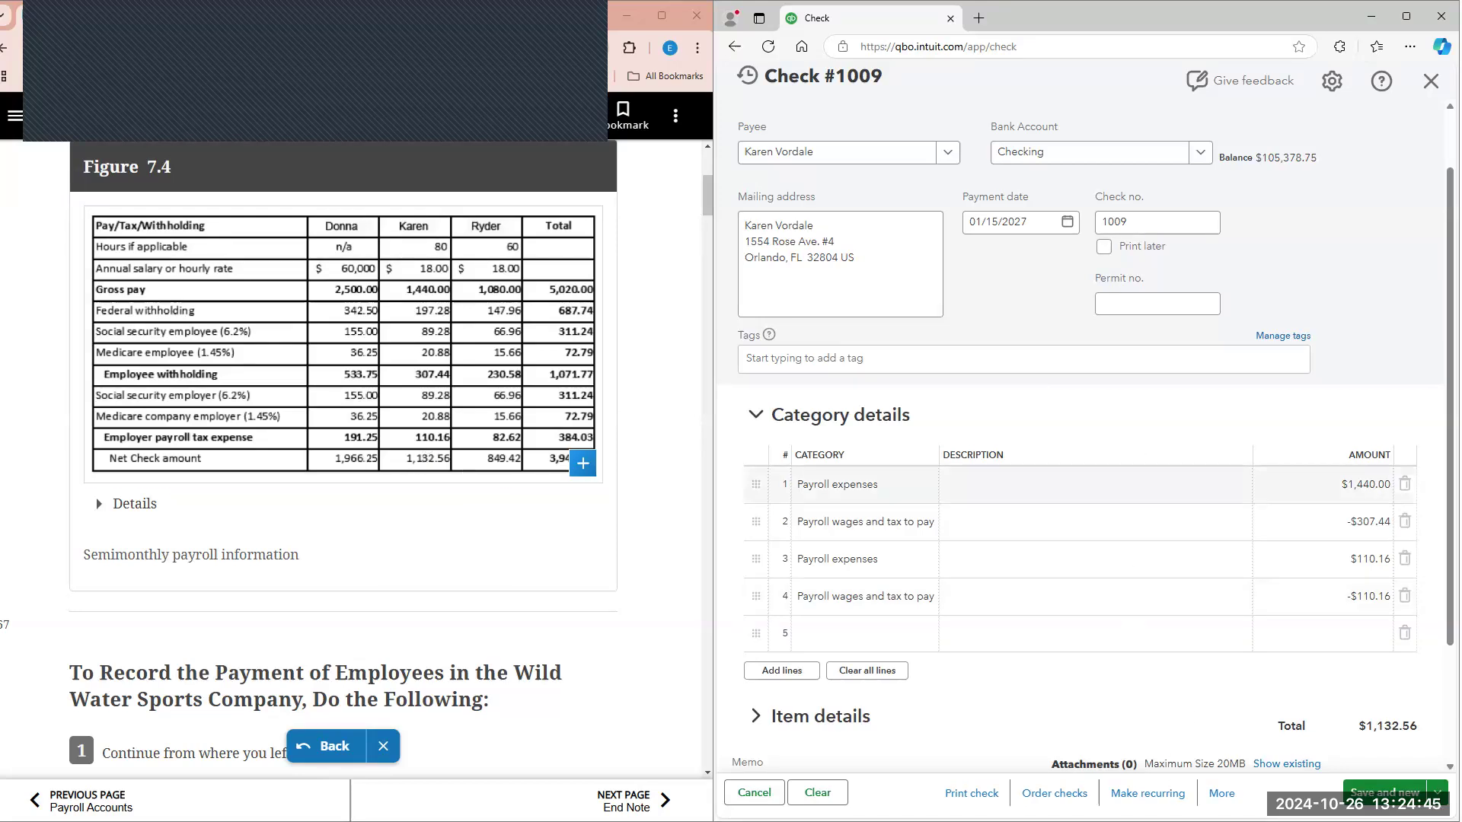
Step: Save check 1009 as an unscheduled recurring template, and use that template to record the check and start a new one
click(1165, 797)
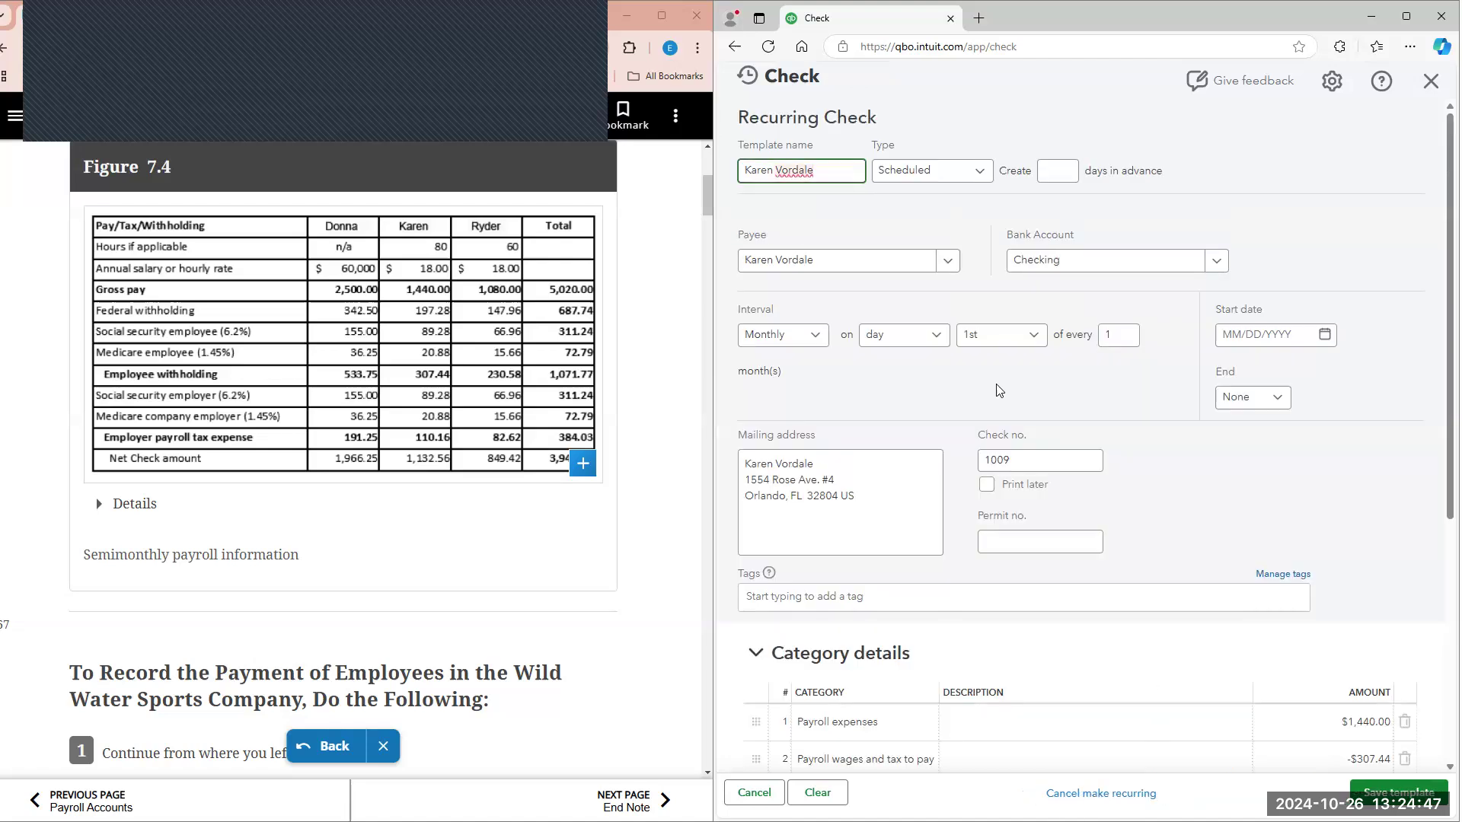
click(988, 181)
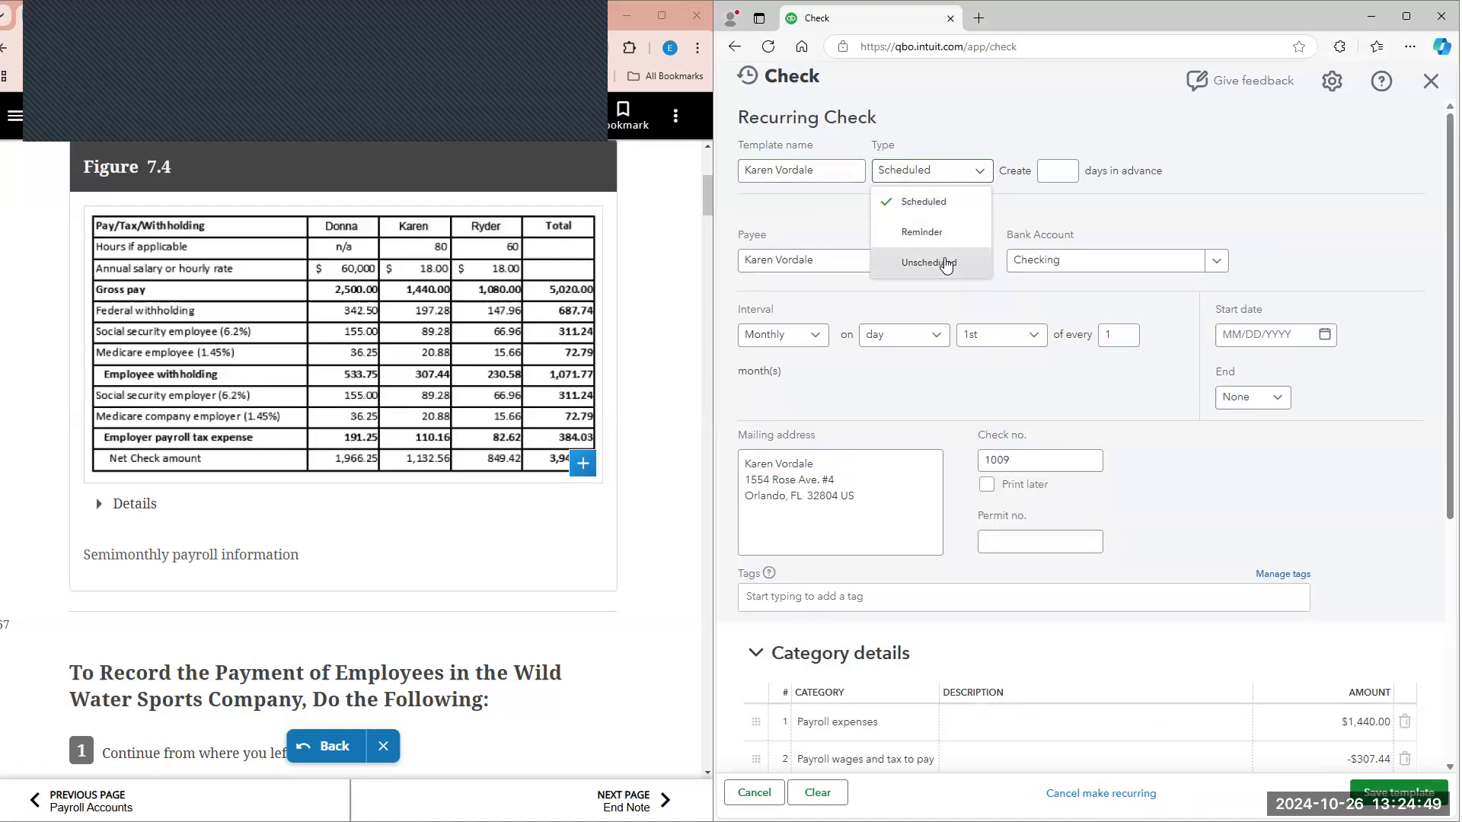
click(944, 261)
click(1399, 794)
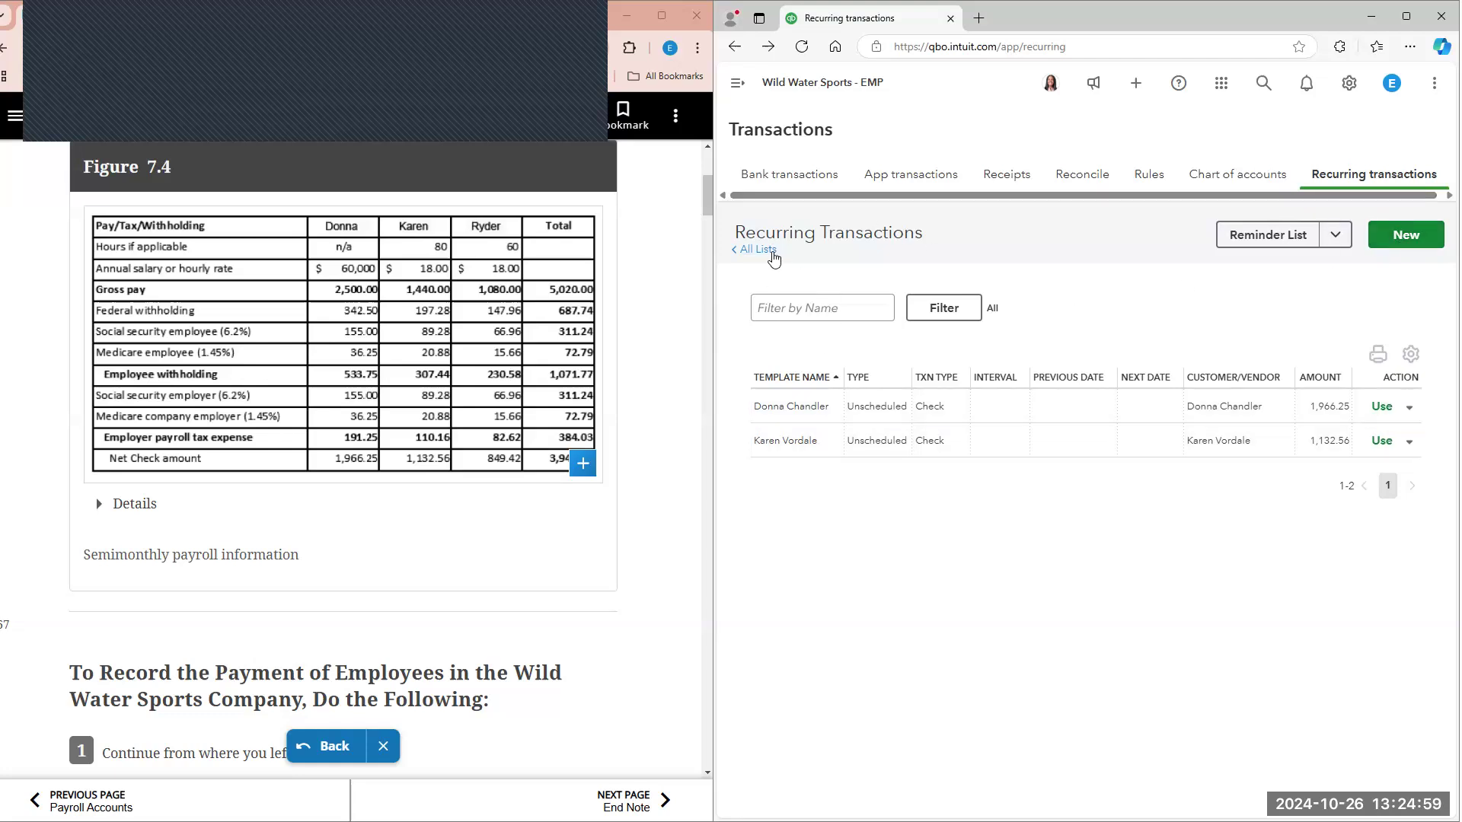
click(1382, 443)
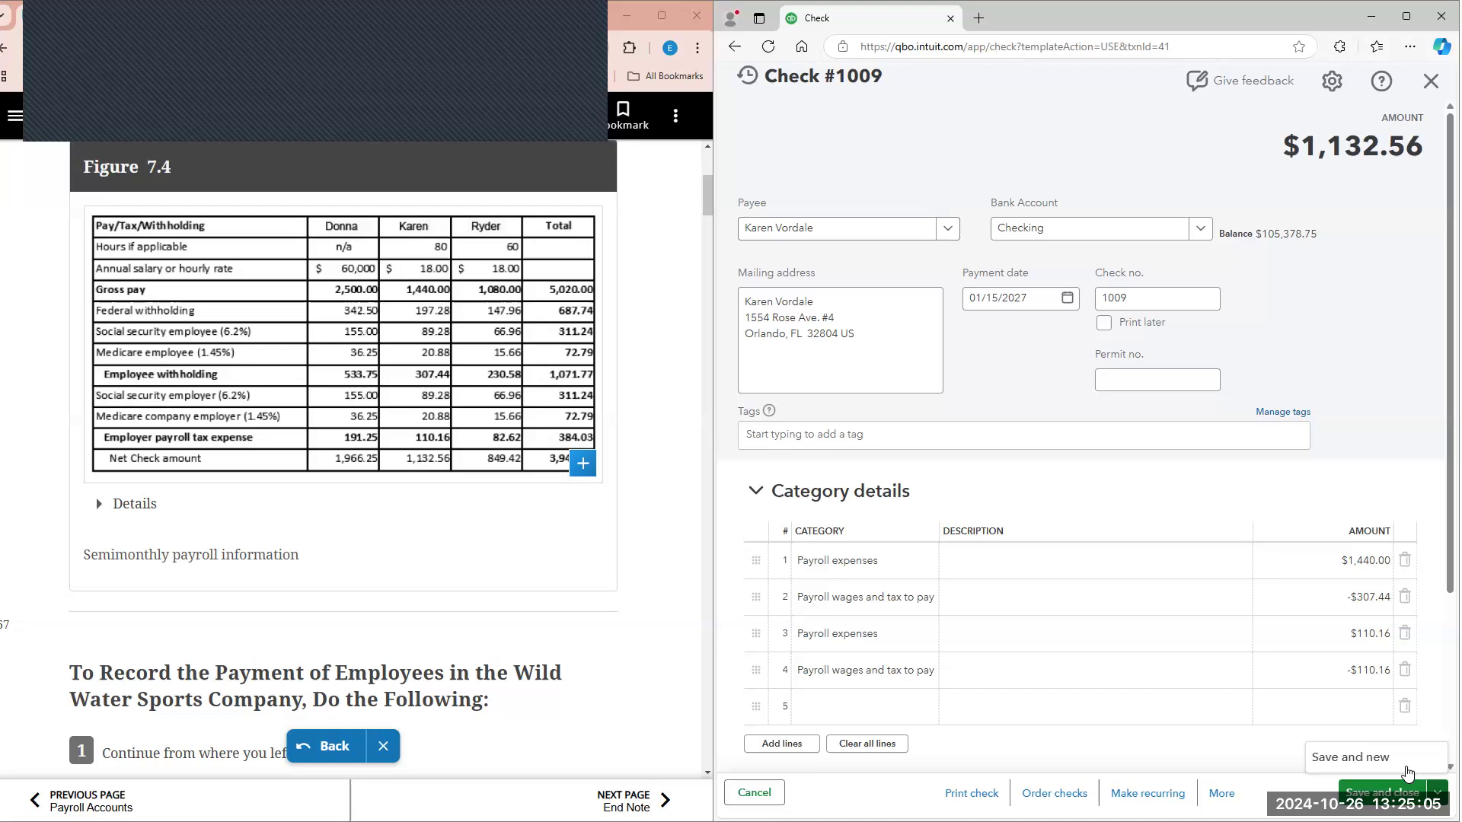
click(1379, 793)
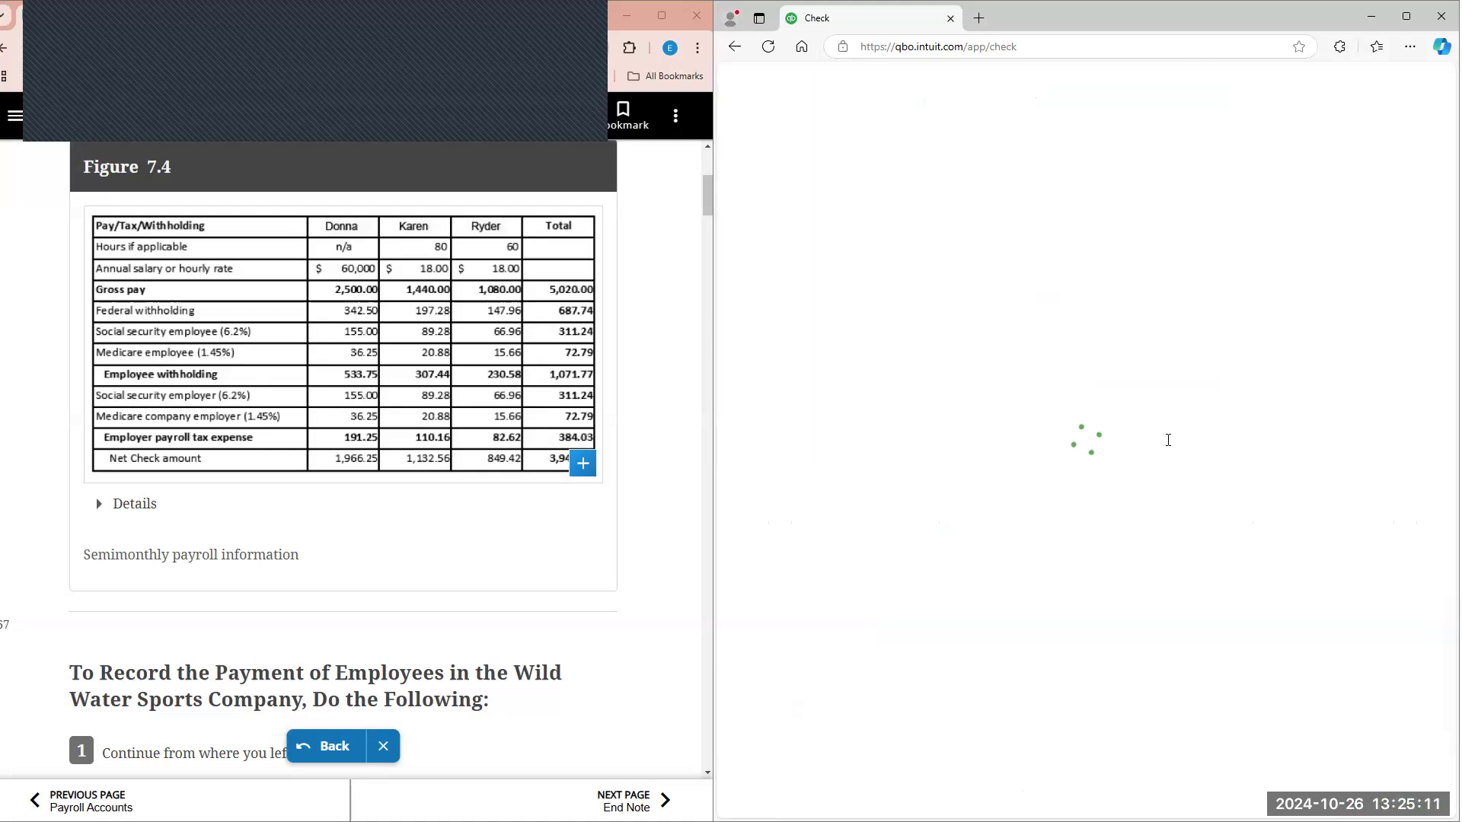
Step: Set the payee of check 1010 to the third employee listed in Figure 7.4
click(834, 229)
text(r)
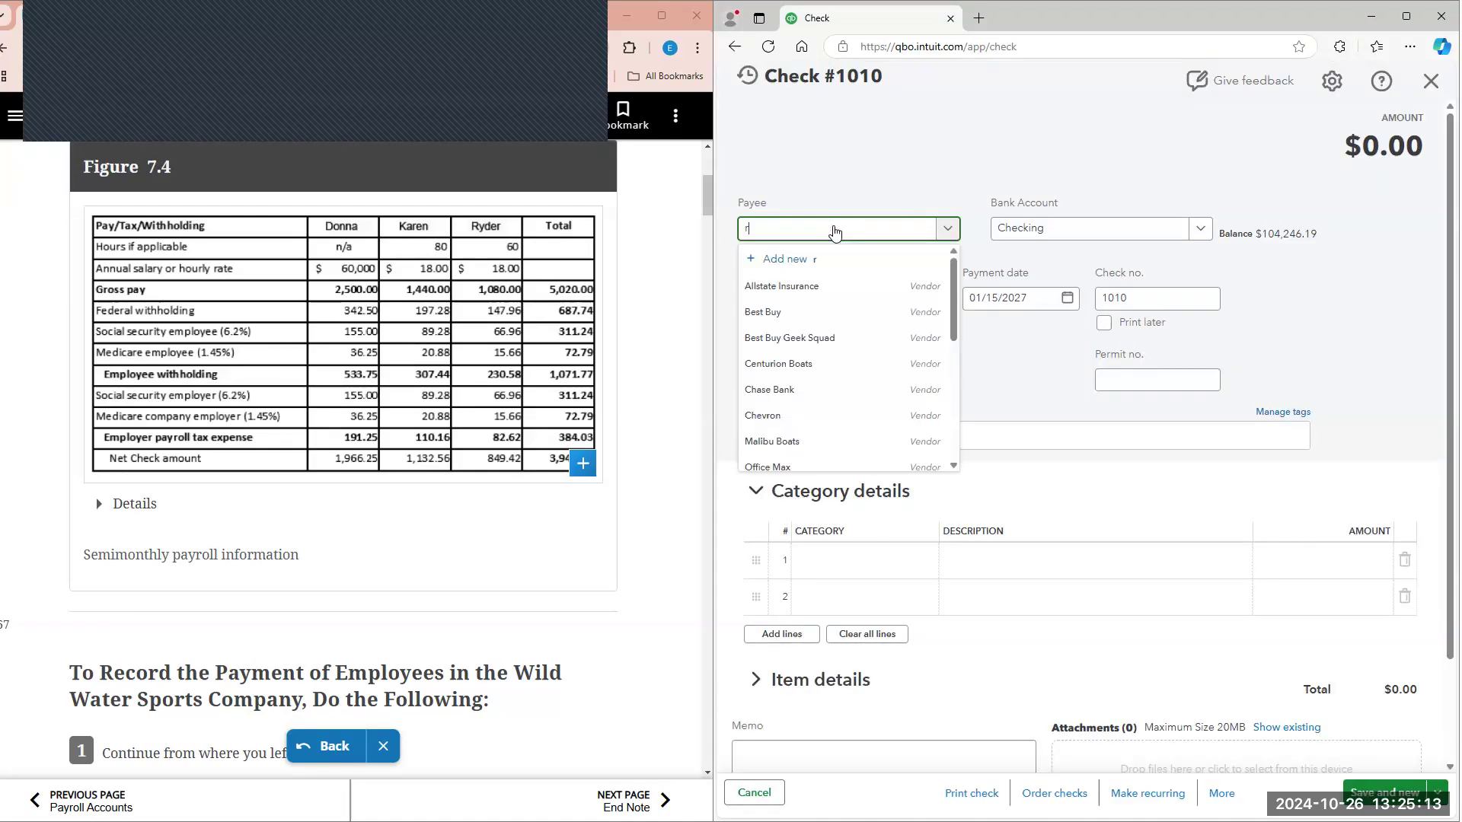
text(yde)
click(784, 287)
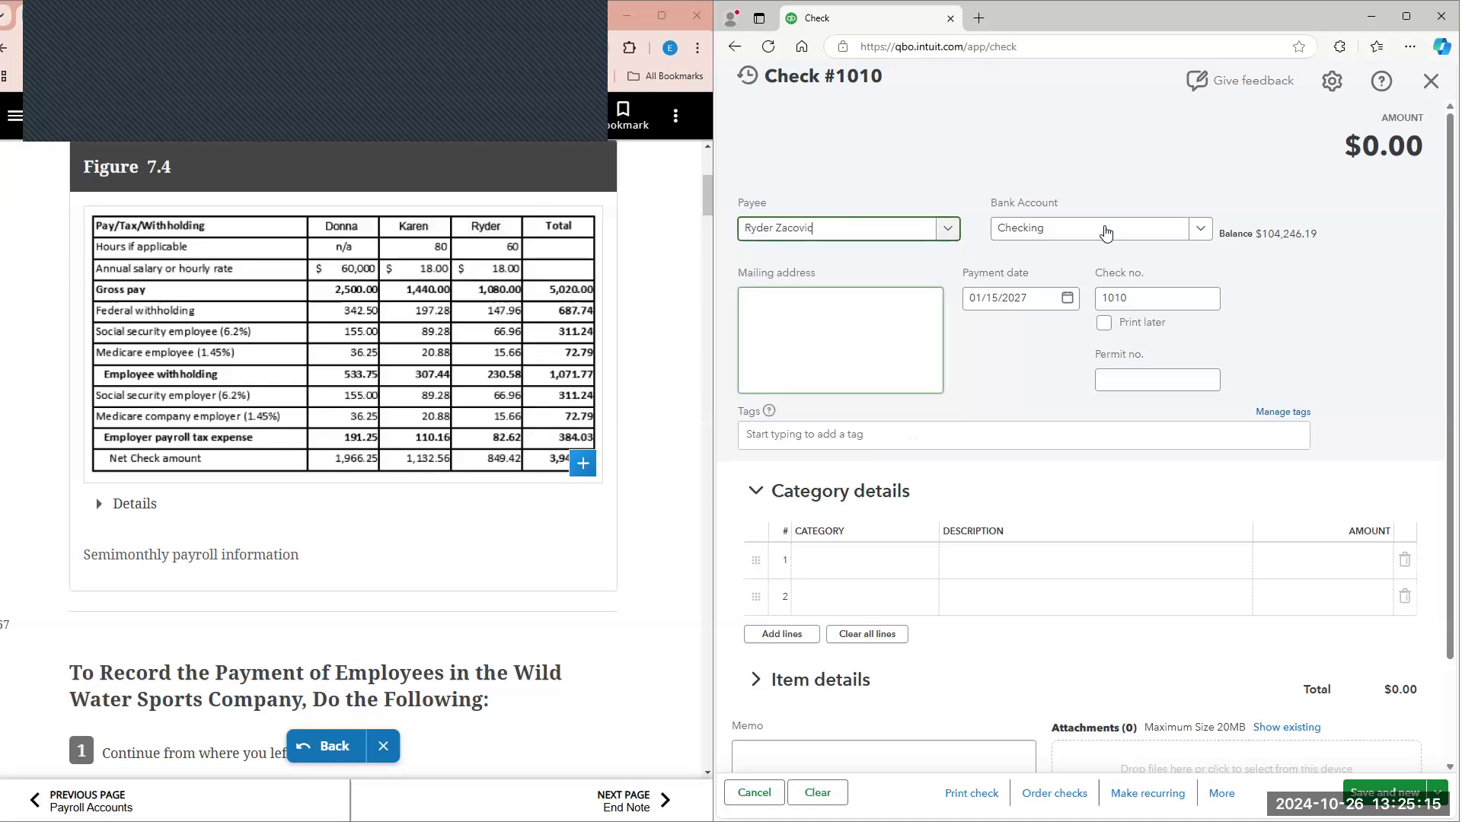
Step: Fill in line 1 of check 1010's category details with Payroll expenses and an amount of 1080
scroll(1012, 388, down, 1)
click(862, 491)
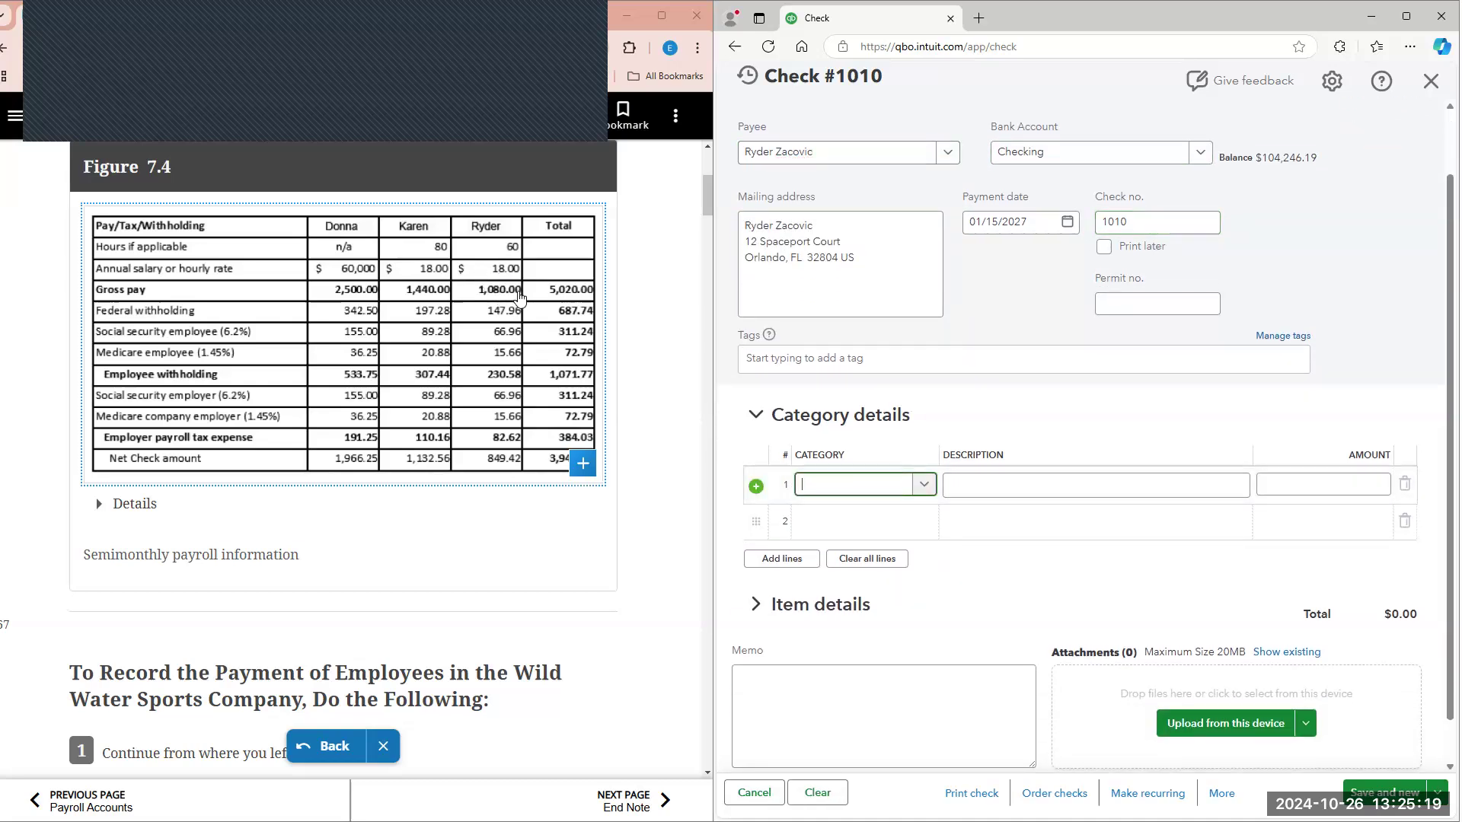
text(payro)
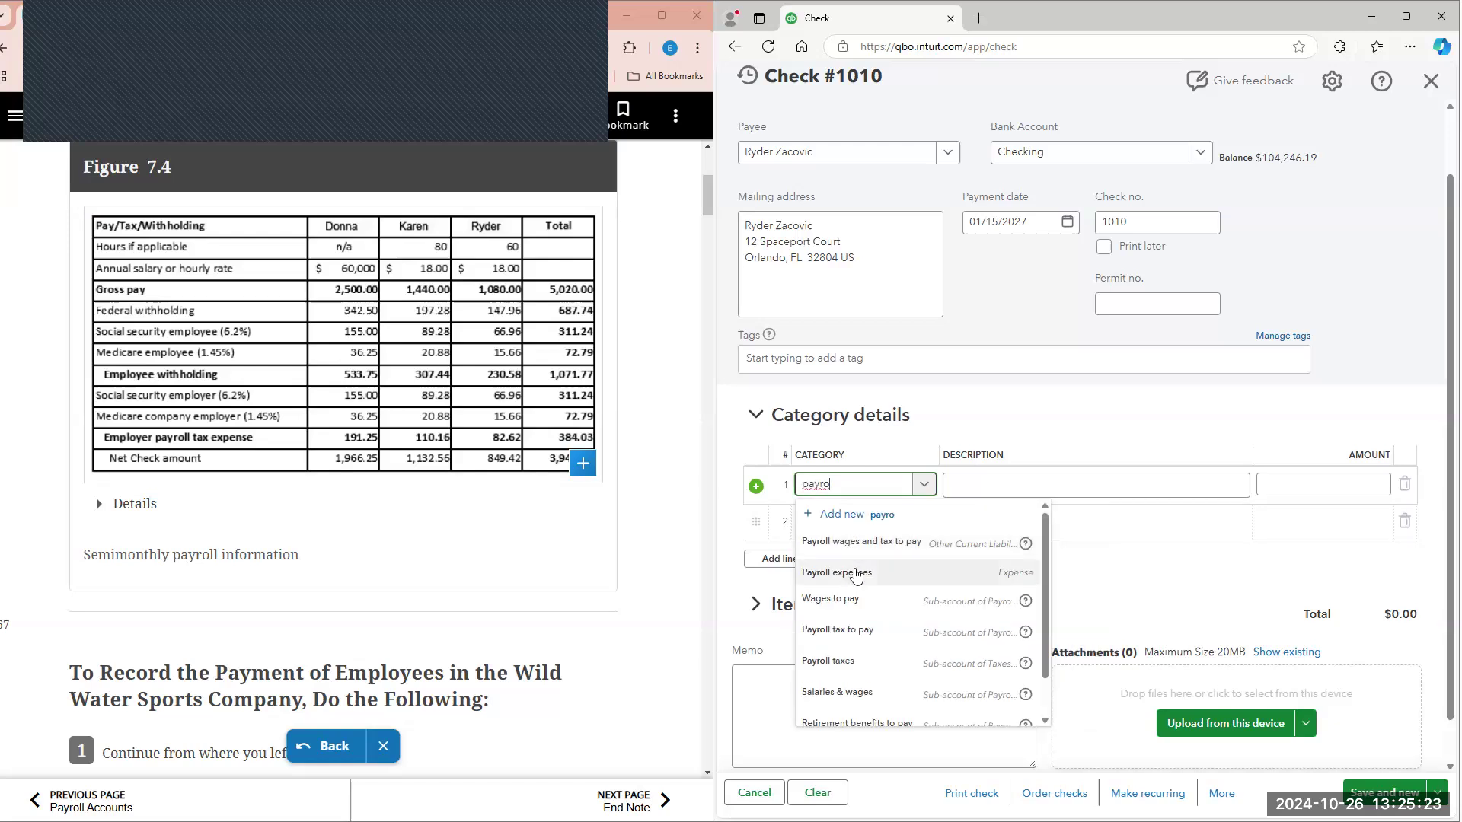
click(858, 575)
click(1326, 490)
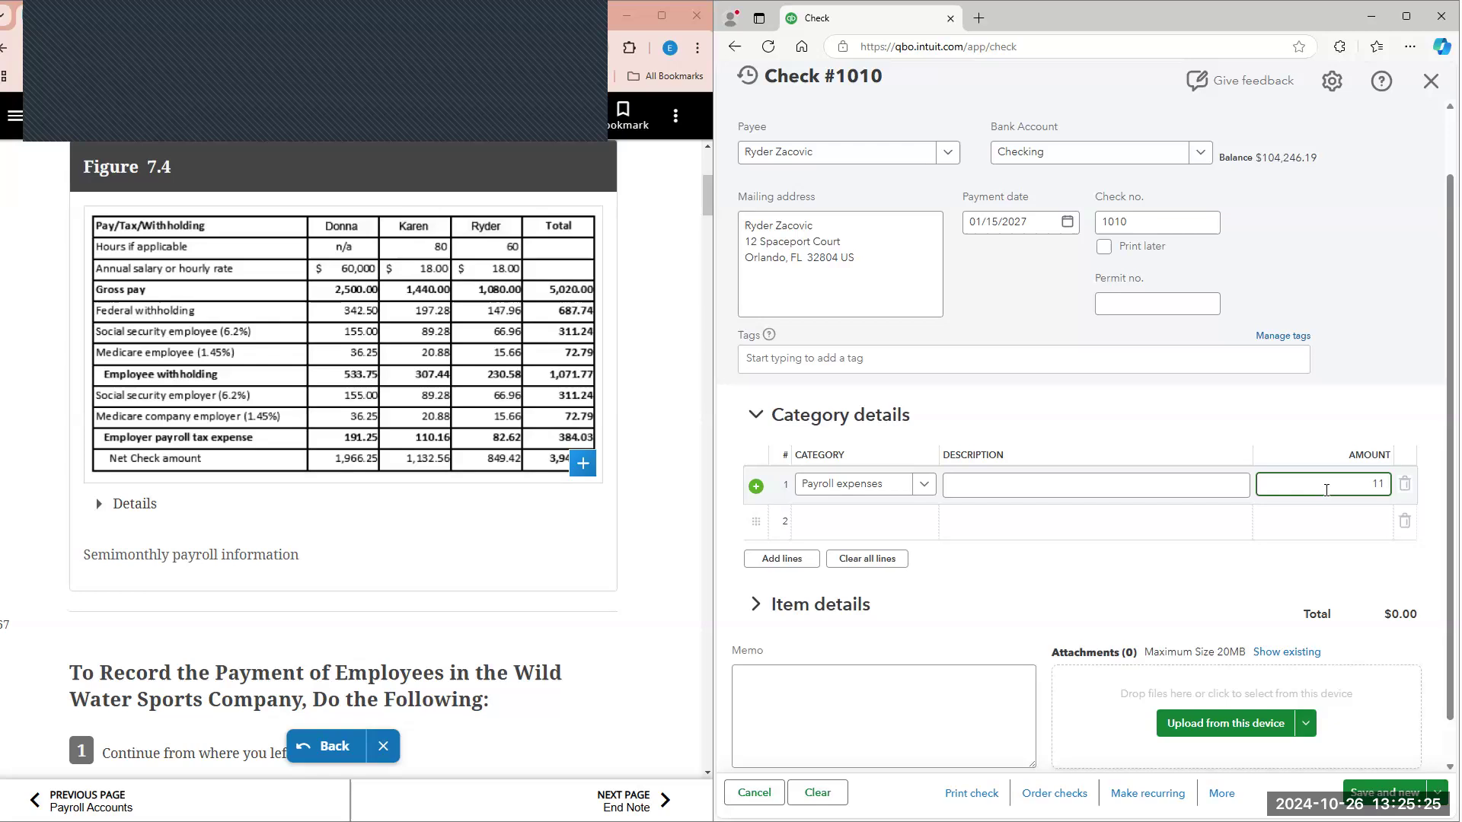
text(1080)
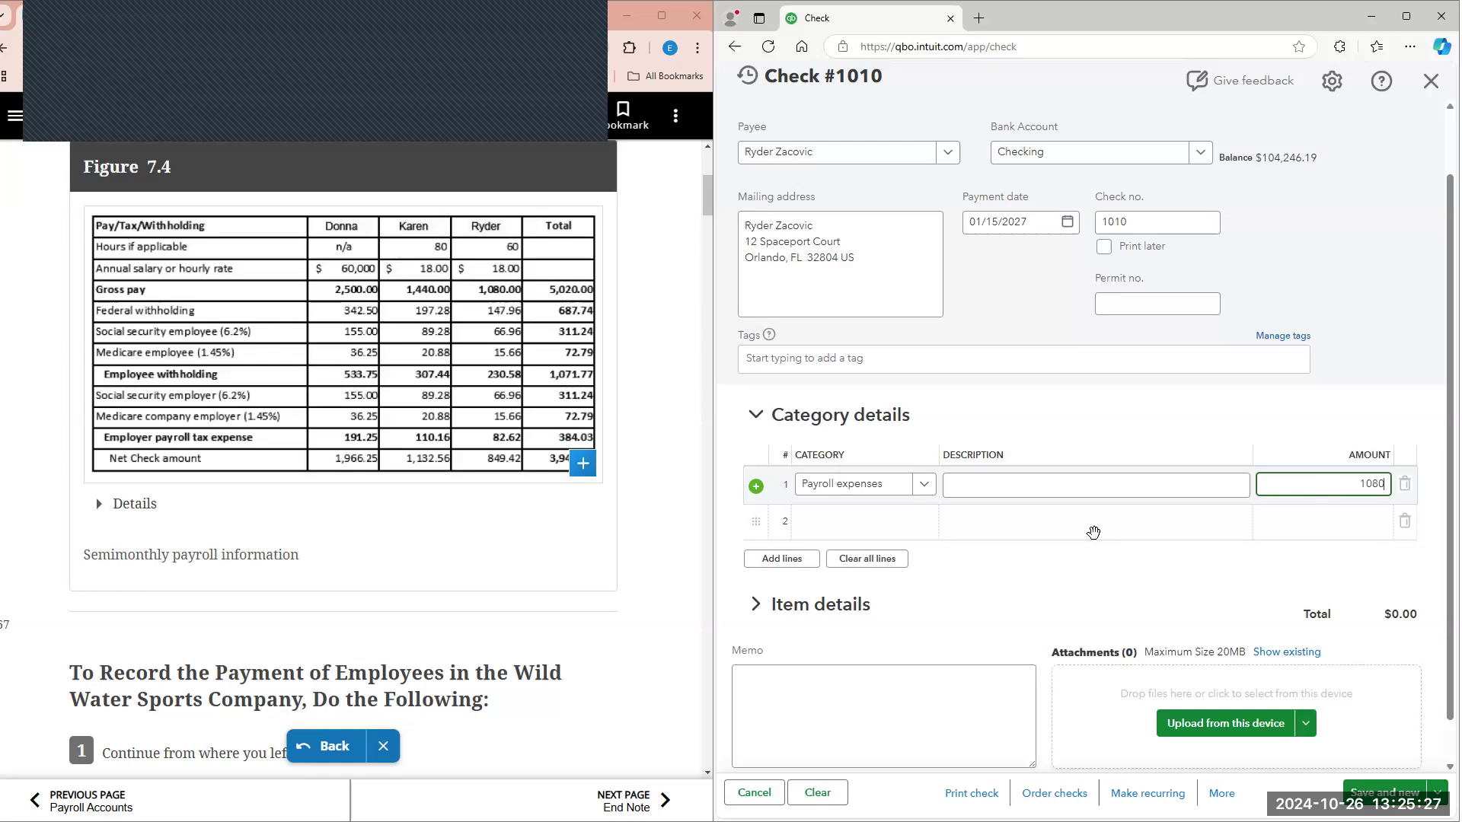
Step: Fill in line 2 of check 1010 with Payroll wages and tax to pay and an amount of -230.58
click(886, 533)
text(pay)
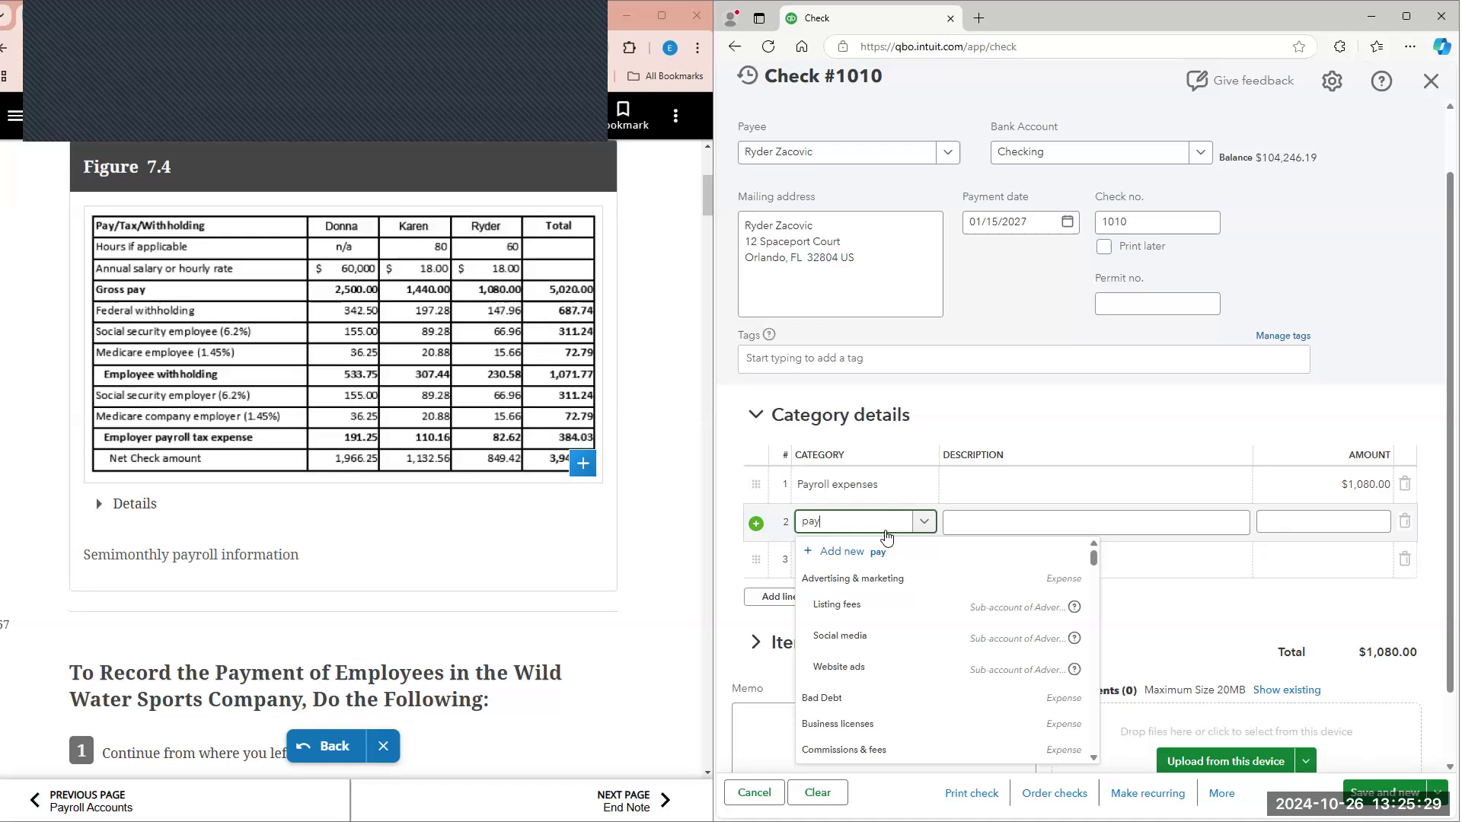
click(879, 613)
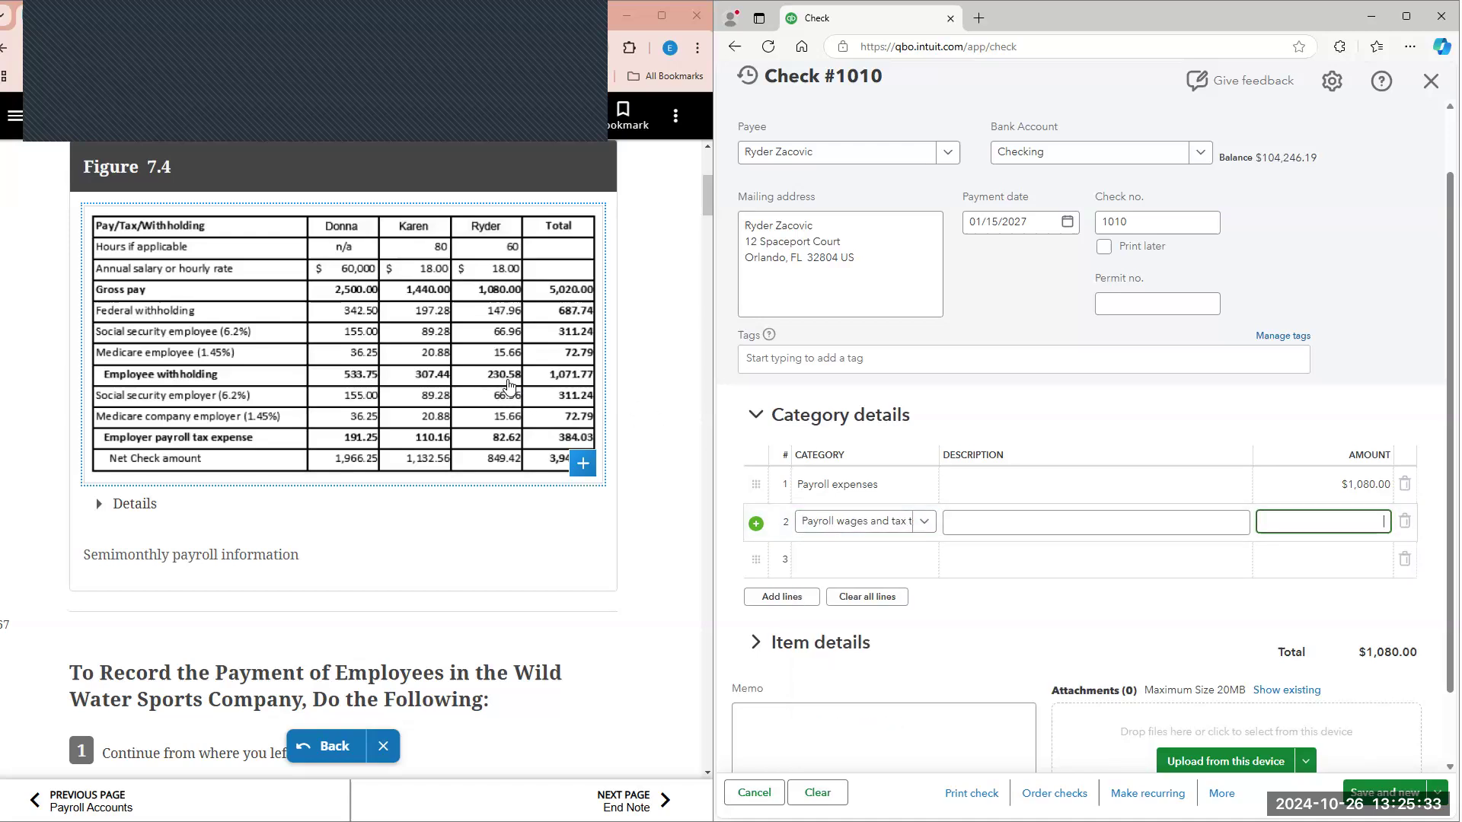
text(-$230)
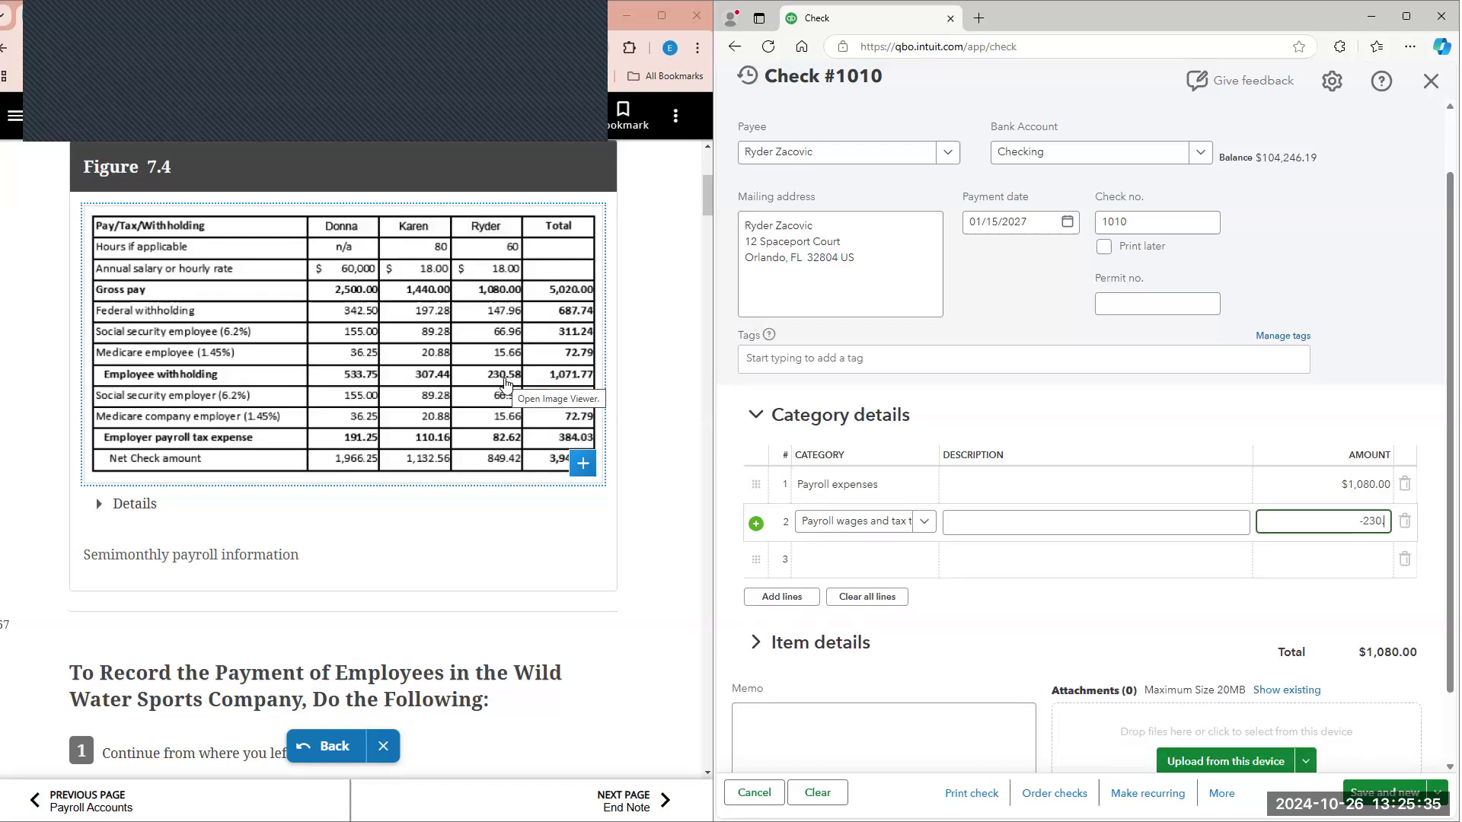
text(.58)
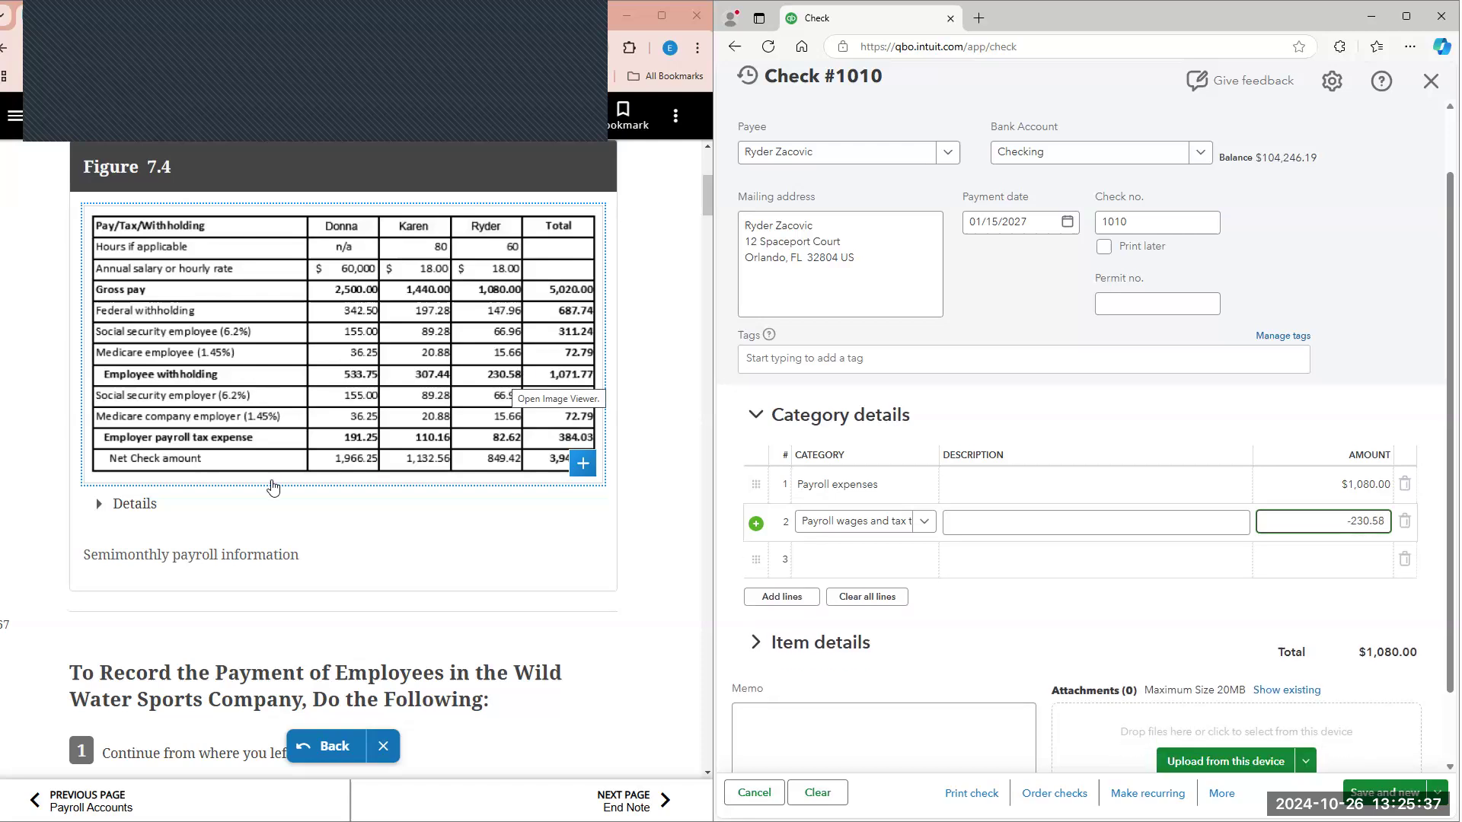
Step: Fill in line 3 of check 1010 with Payroll expenses and an amount of 82.62
click(880, 571)
text(payro)
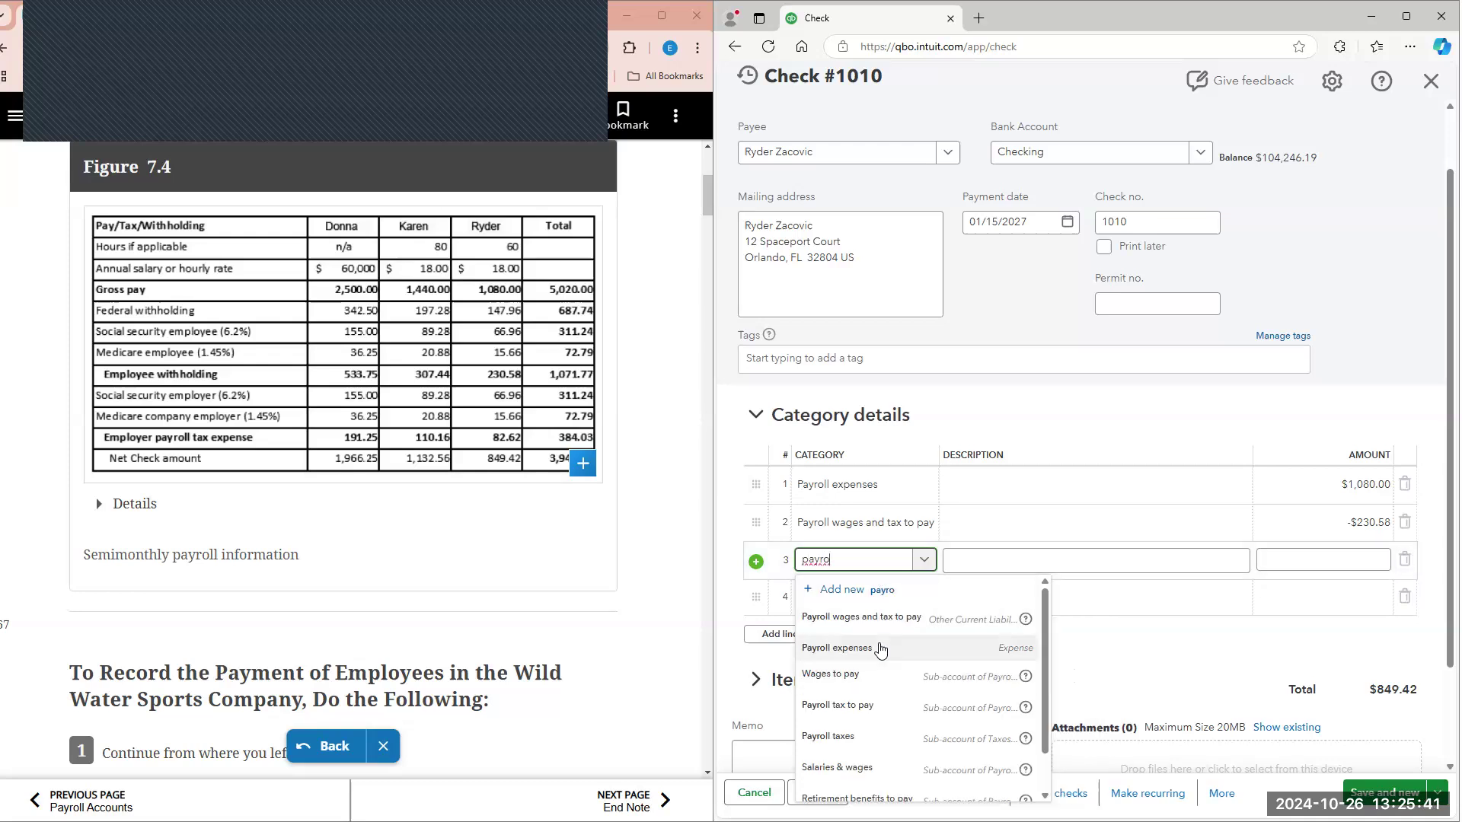
click(881, 649)
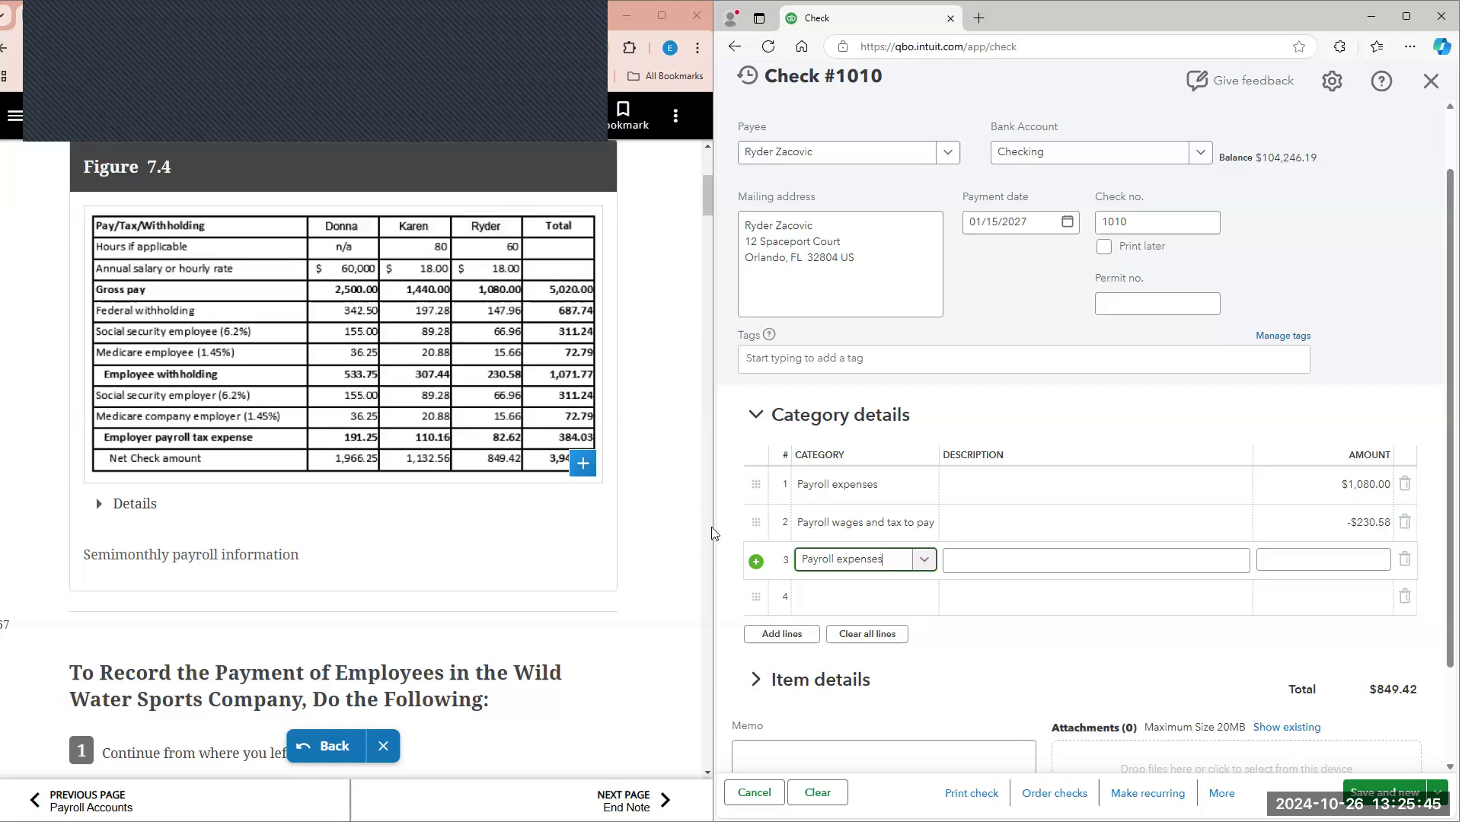
click(1378, 557)
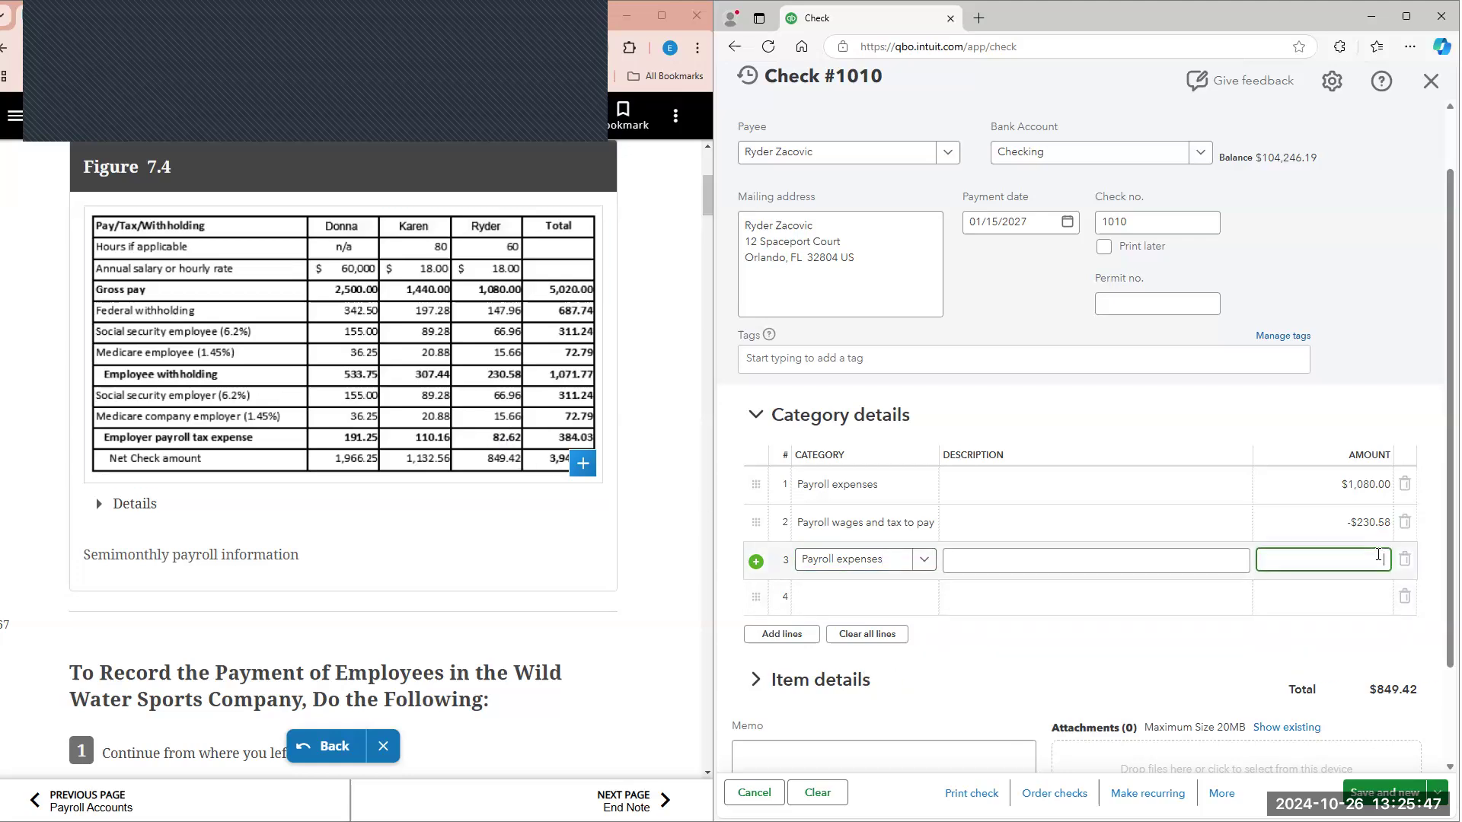
text(82.62)
Step: Fill in line 4 of check 1010 with Payroll wages and tax to pay and an amount of -82.62
click(842, 602)
text(payro)
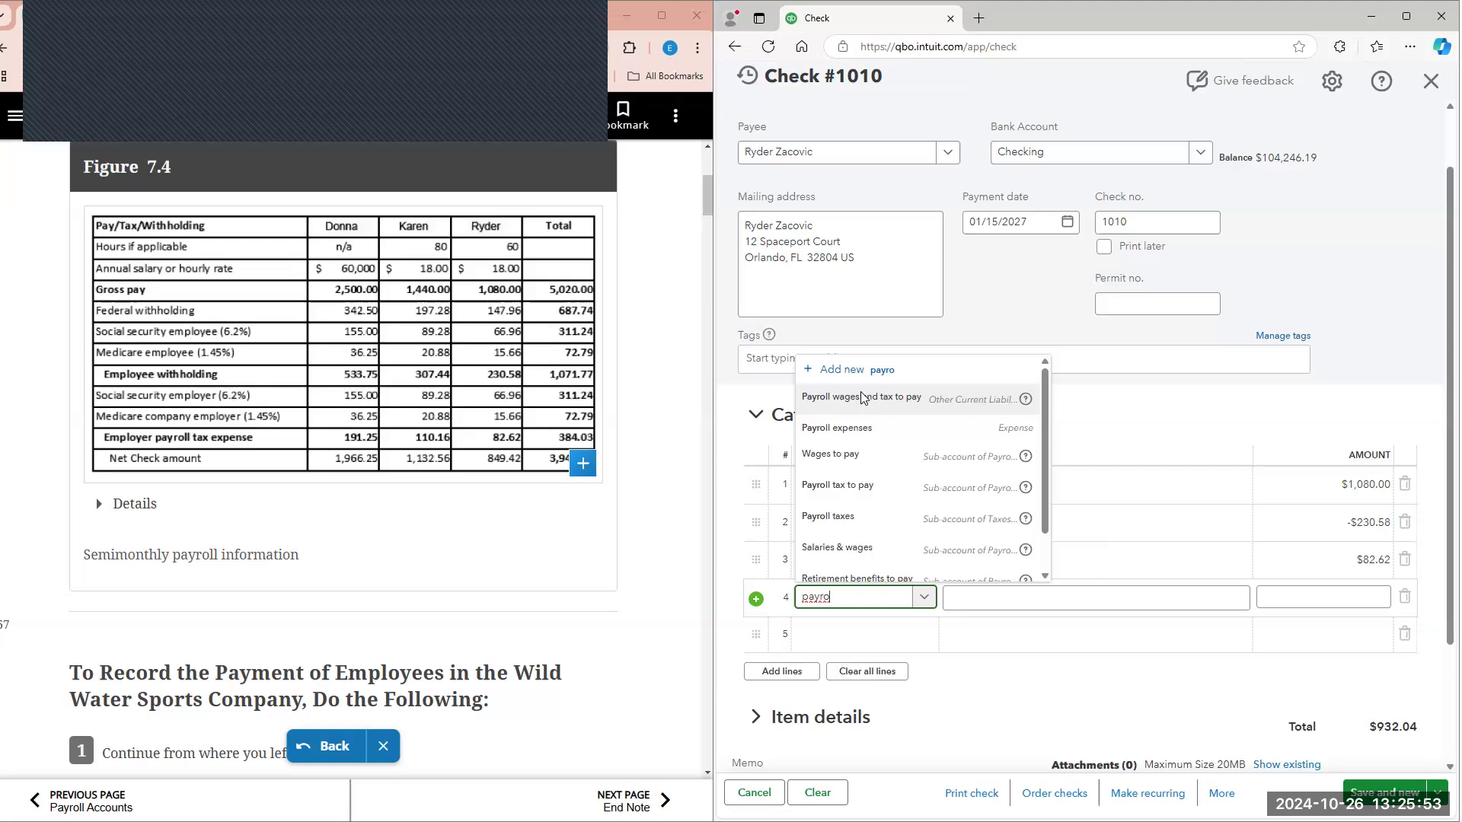
click(862, 397)
click(1342, 598)
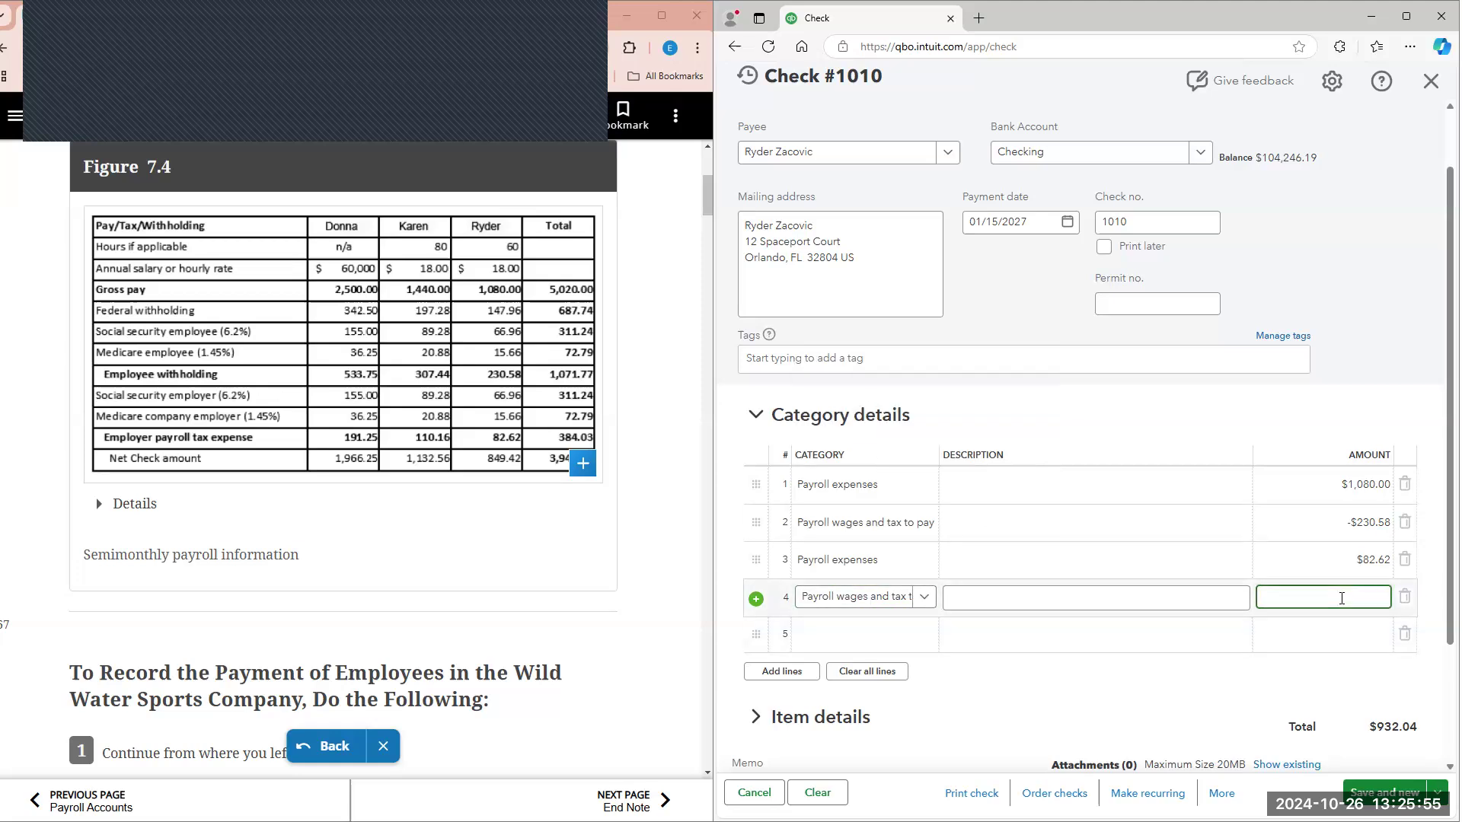
text(-8)
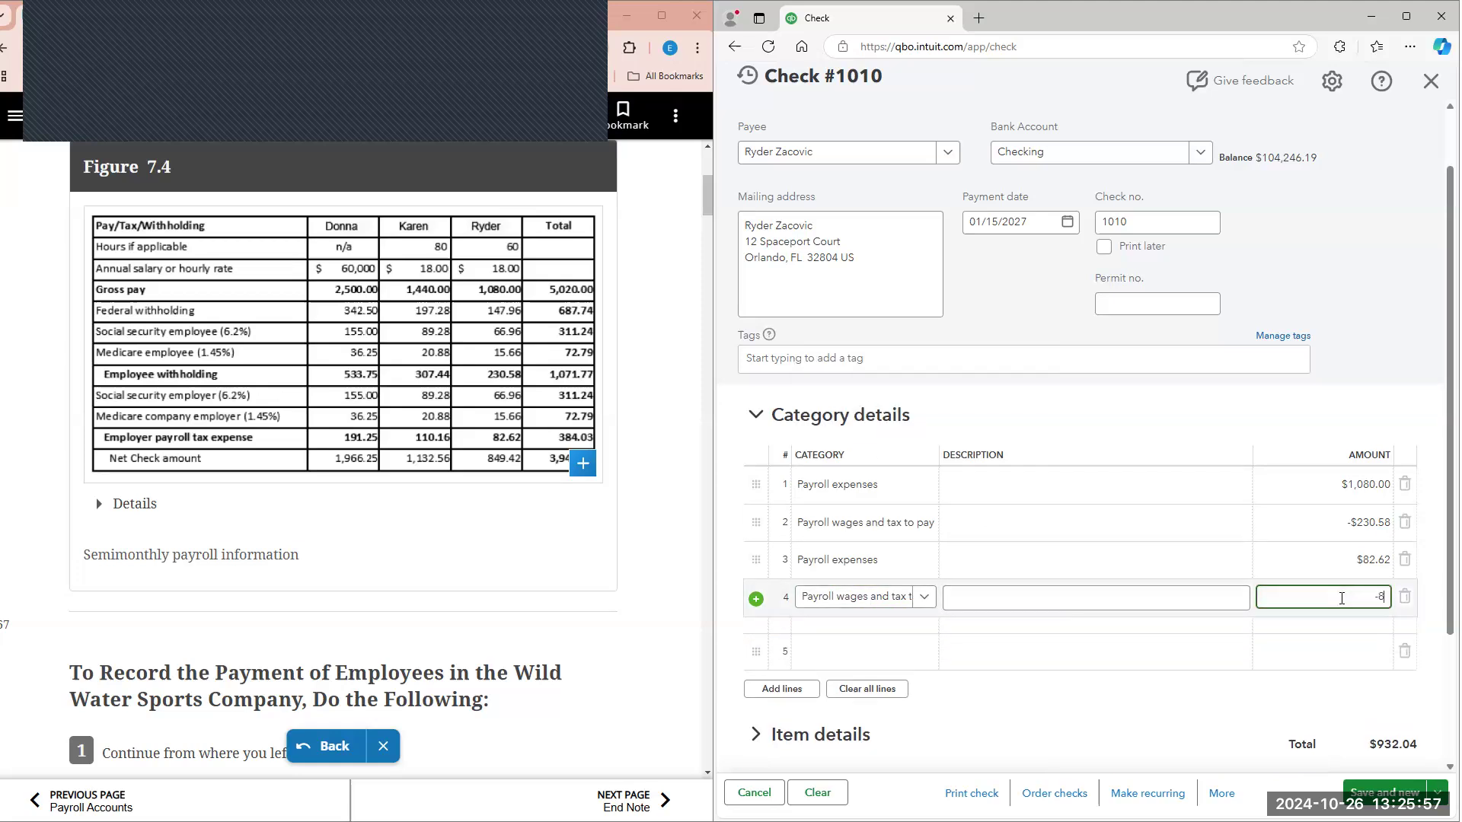
text(2.62)
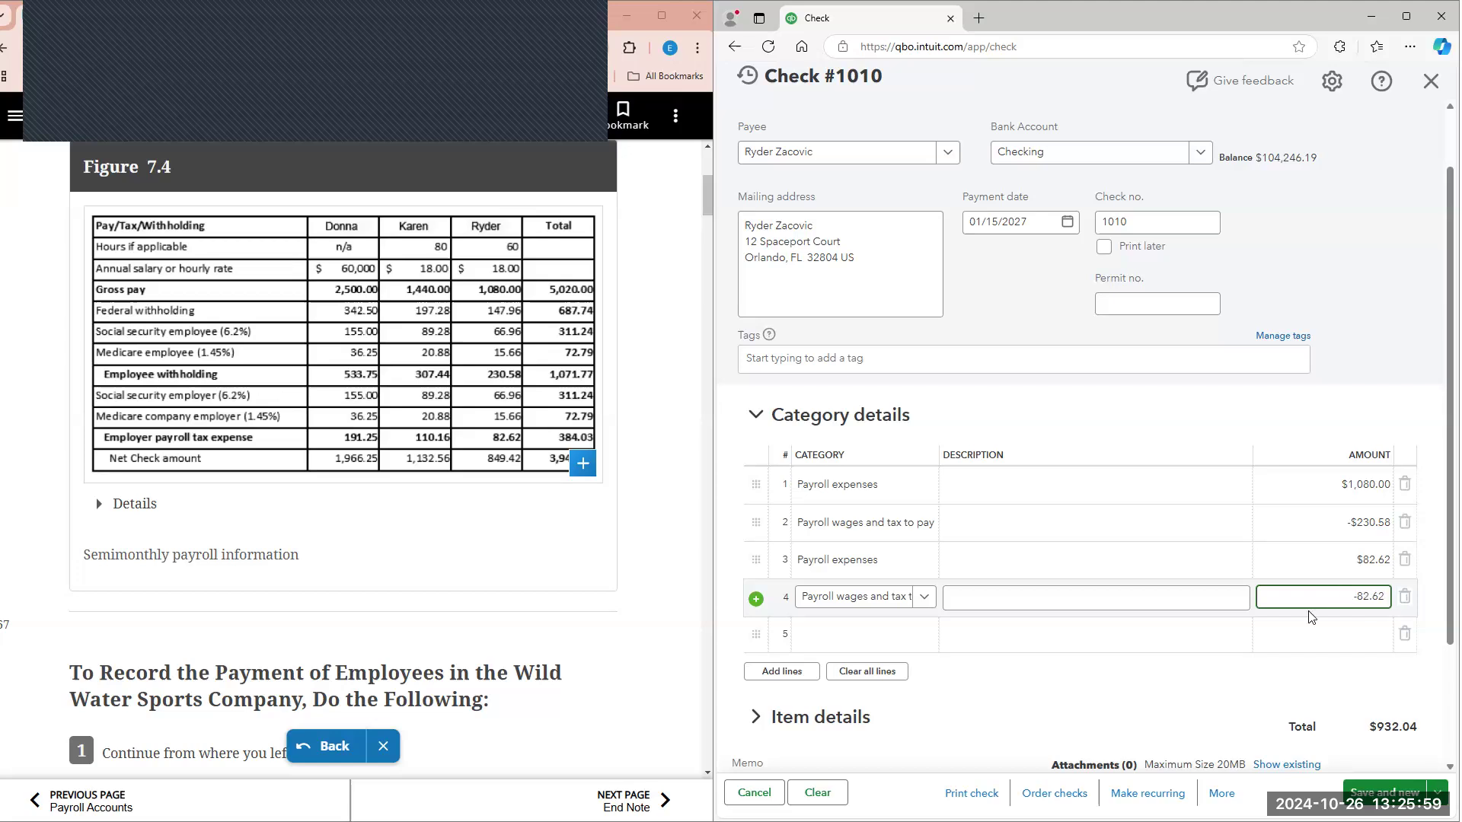
click(1377, 737)
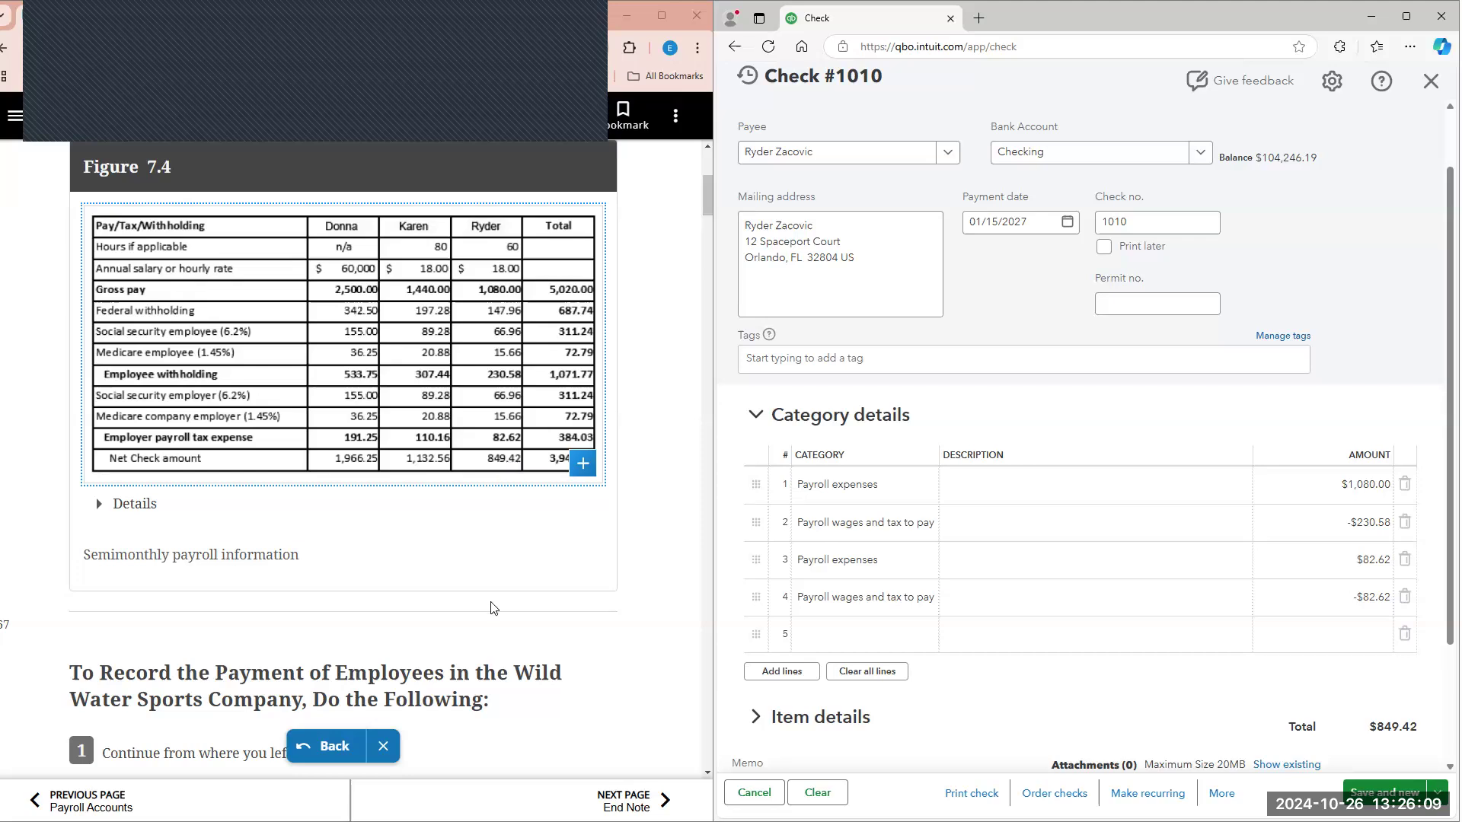
Step: Make check 1010 a recurring transaction of type Unscheduled and save it as a template
scroll(492, 606, down, 15)
scroll(512, 637, down, 15)
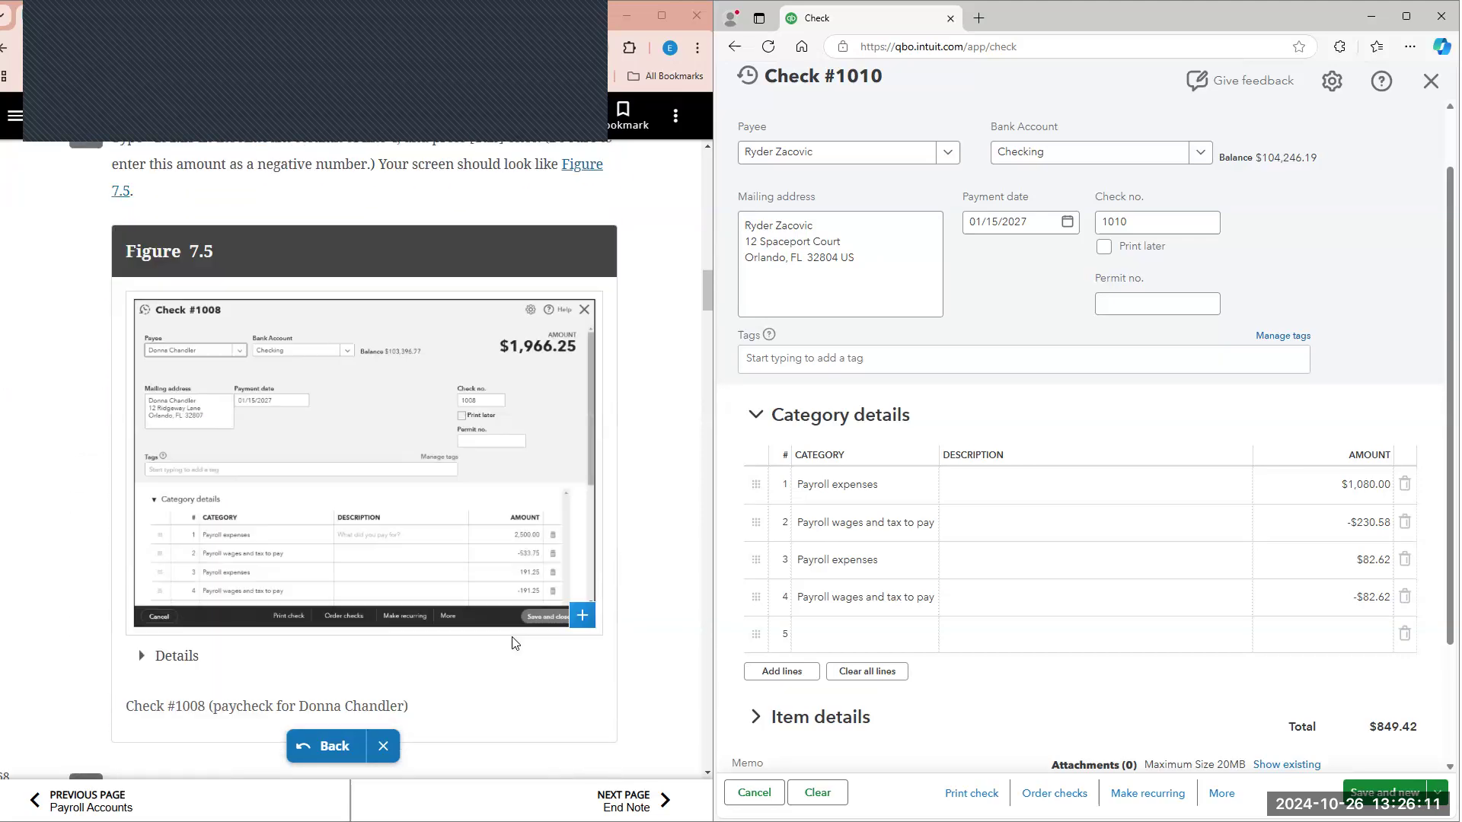
scroll(1051, 782, down, 1)
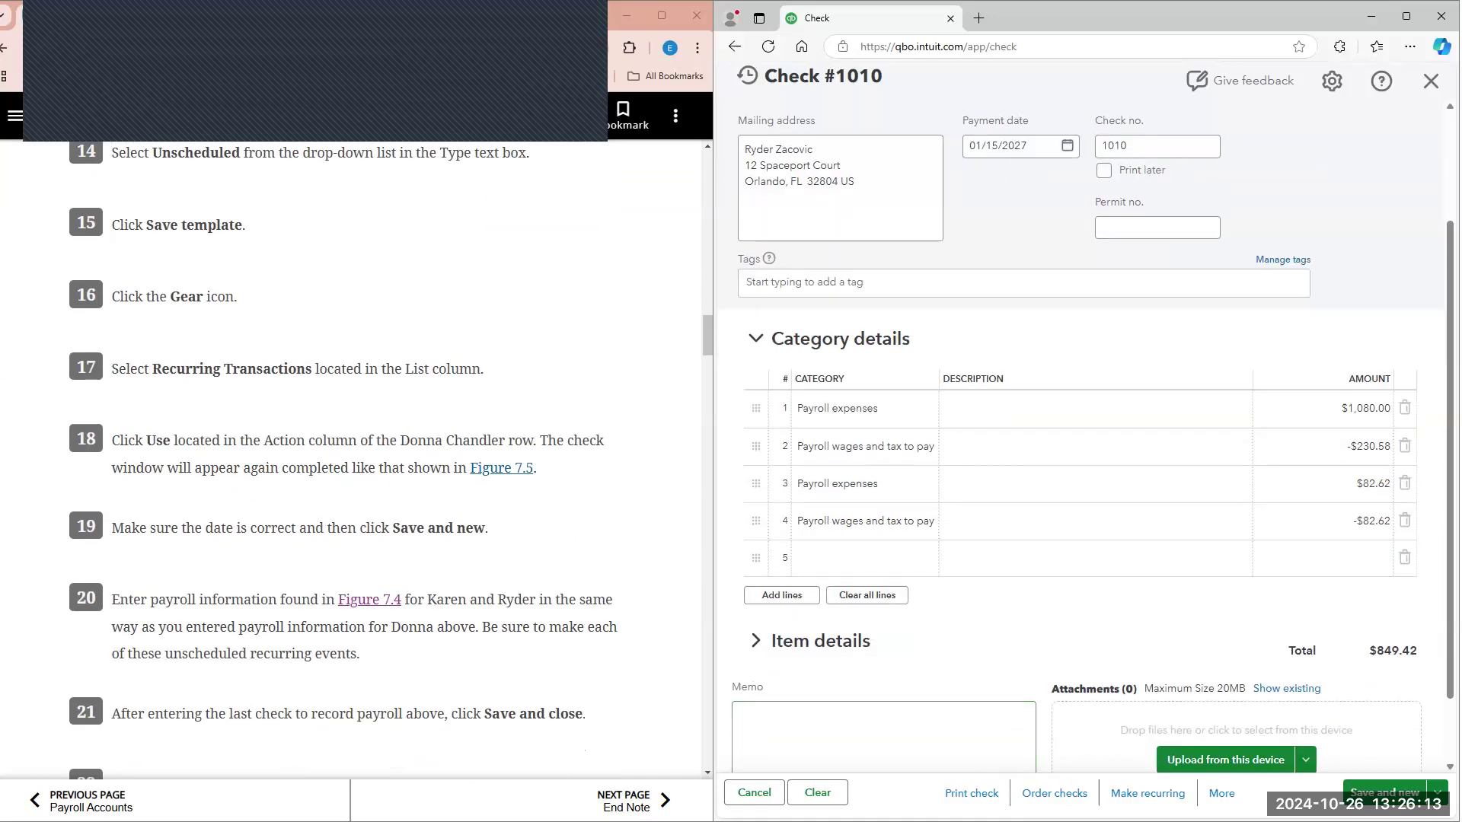
click(1148, 793)
click(978, 172)
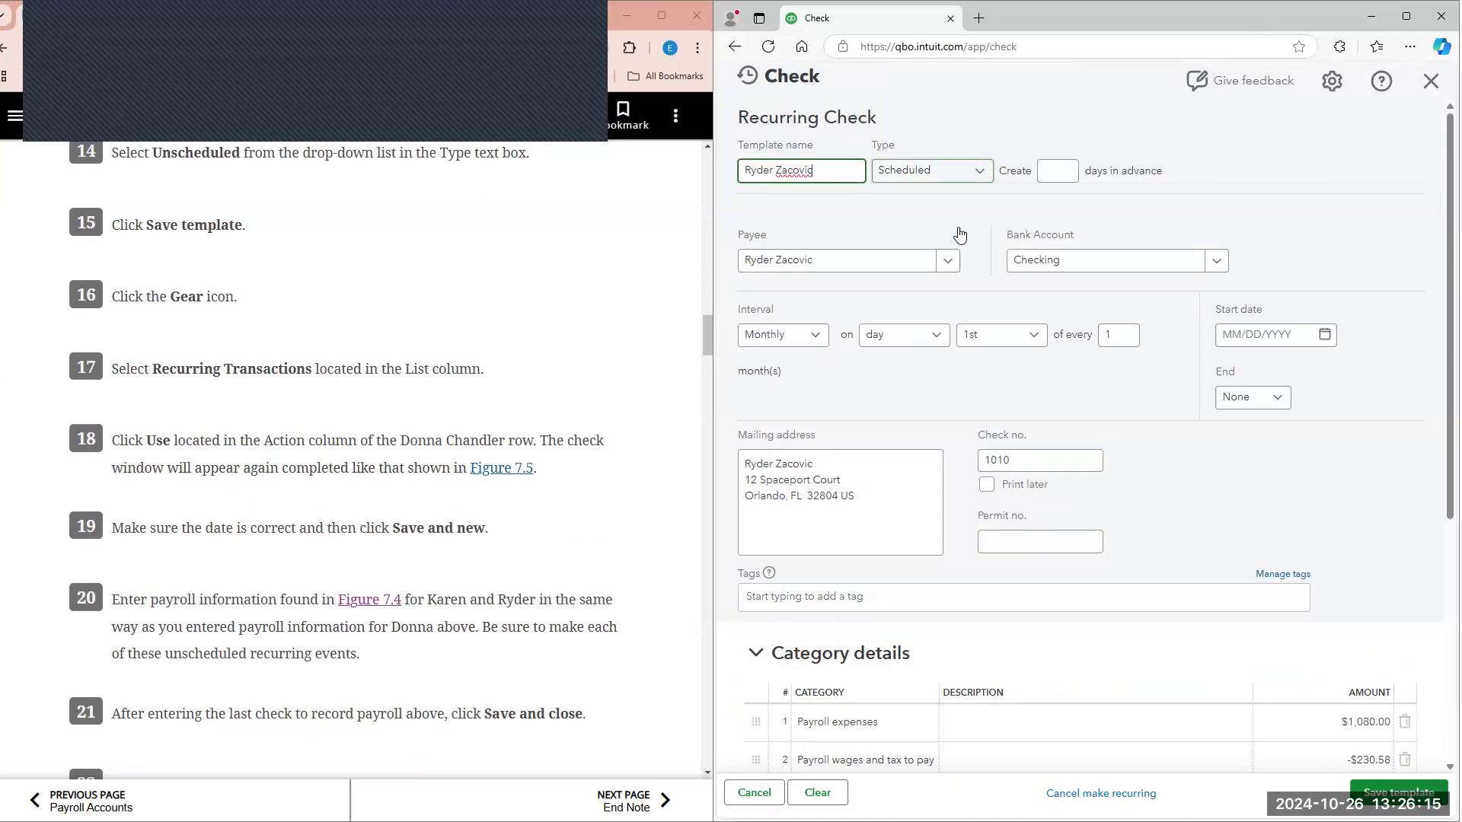
click(951, 261)
click(1398, 792)
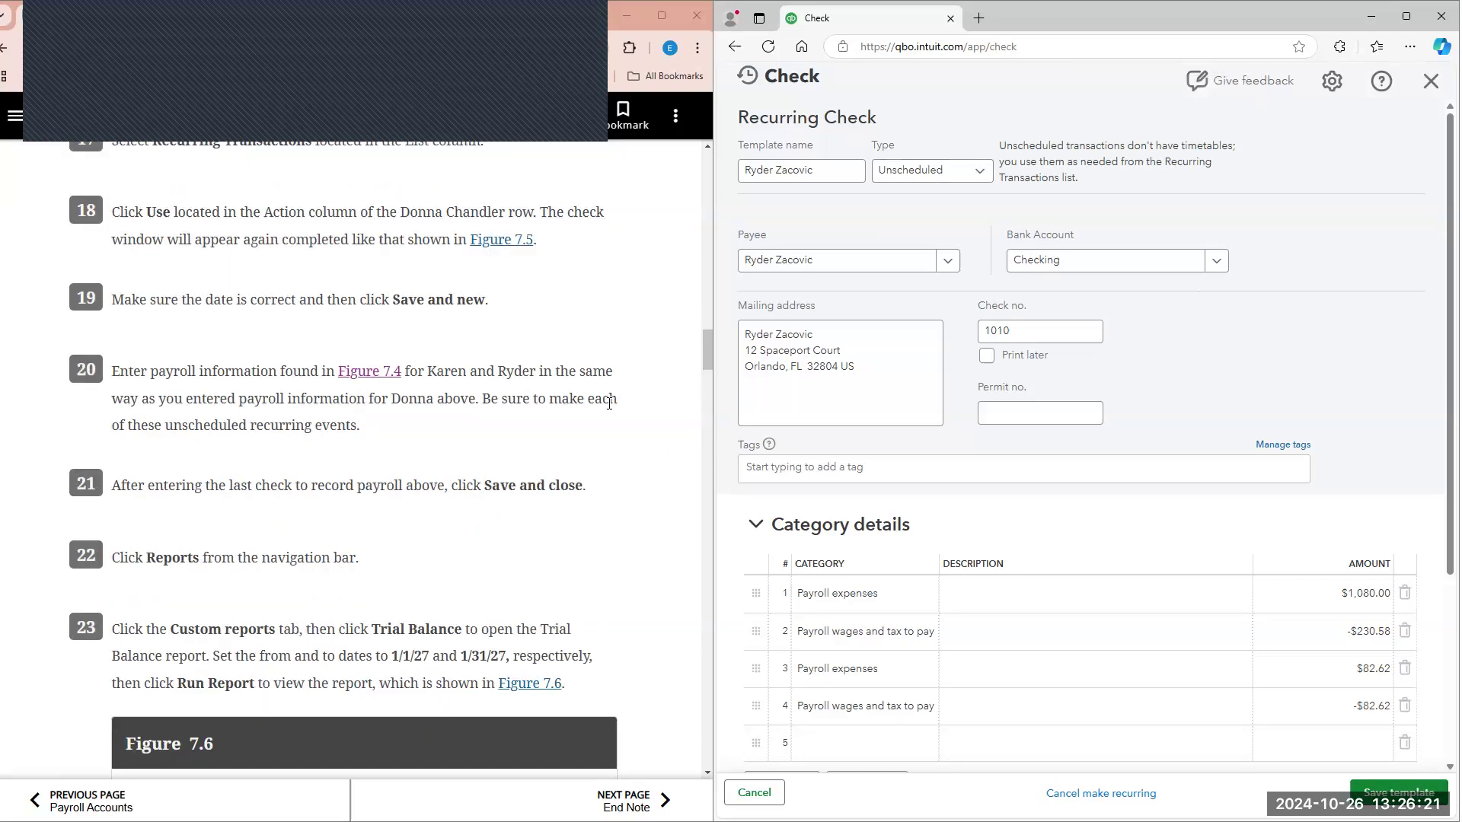
scroll(609, 400, down, 2)
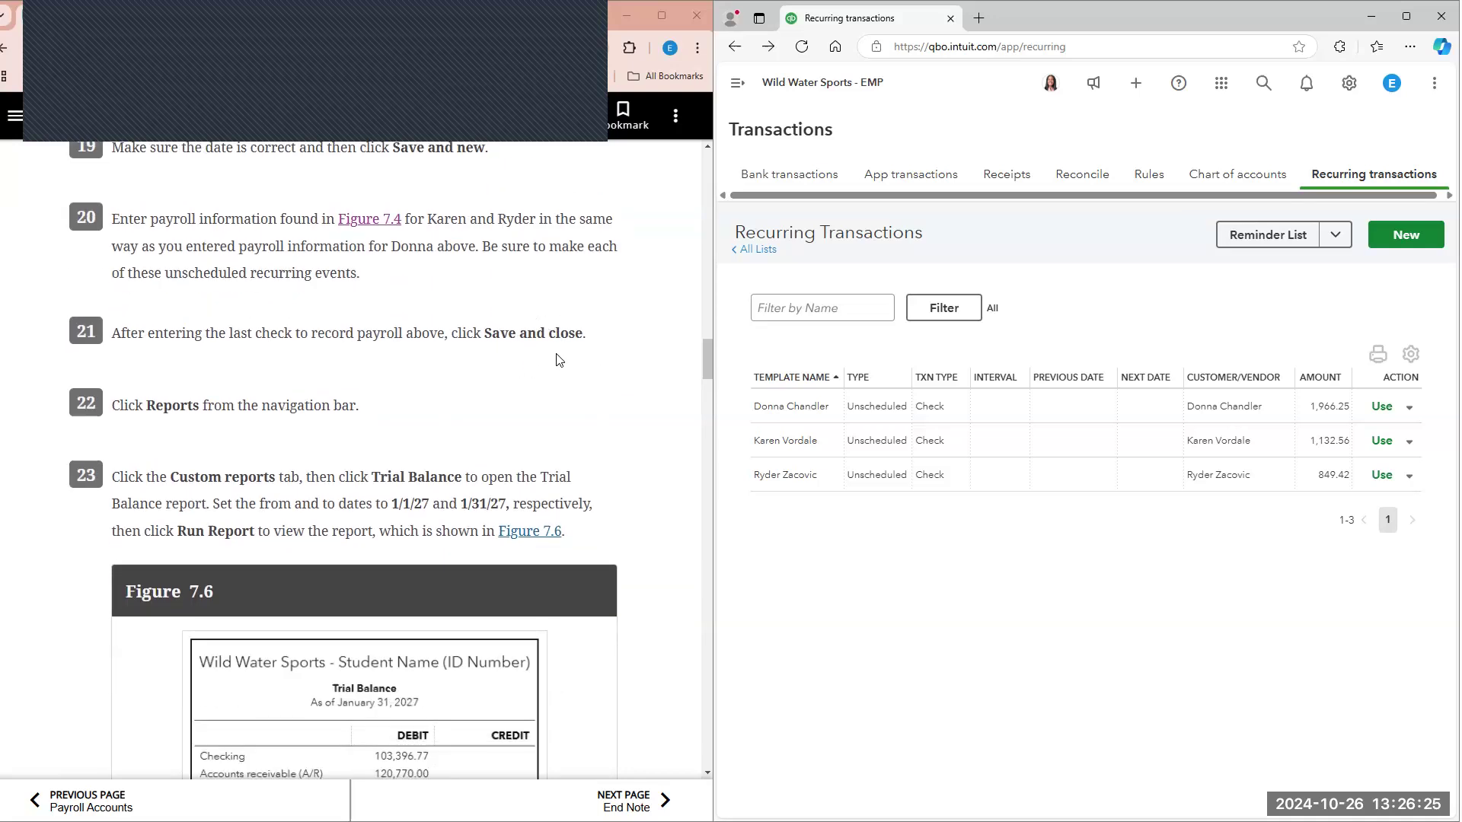
Step: Open the custom Trial Balance report from the company's saved custom reports
click(735, 85)
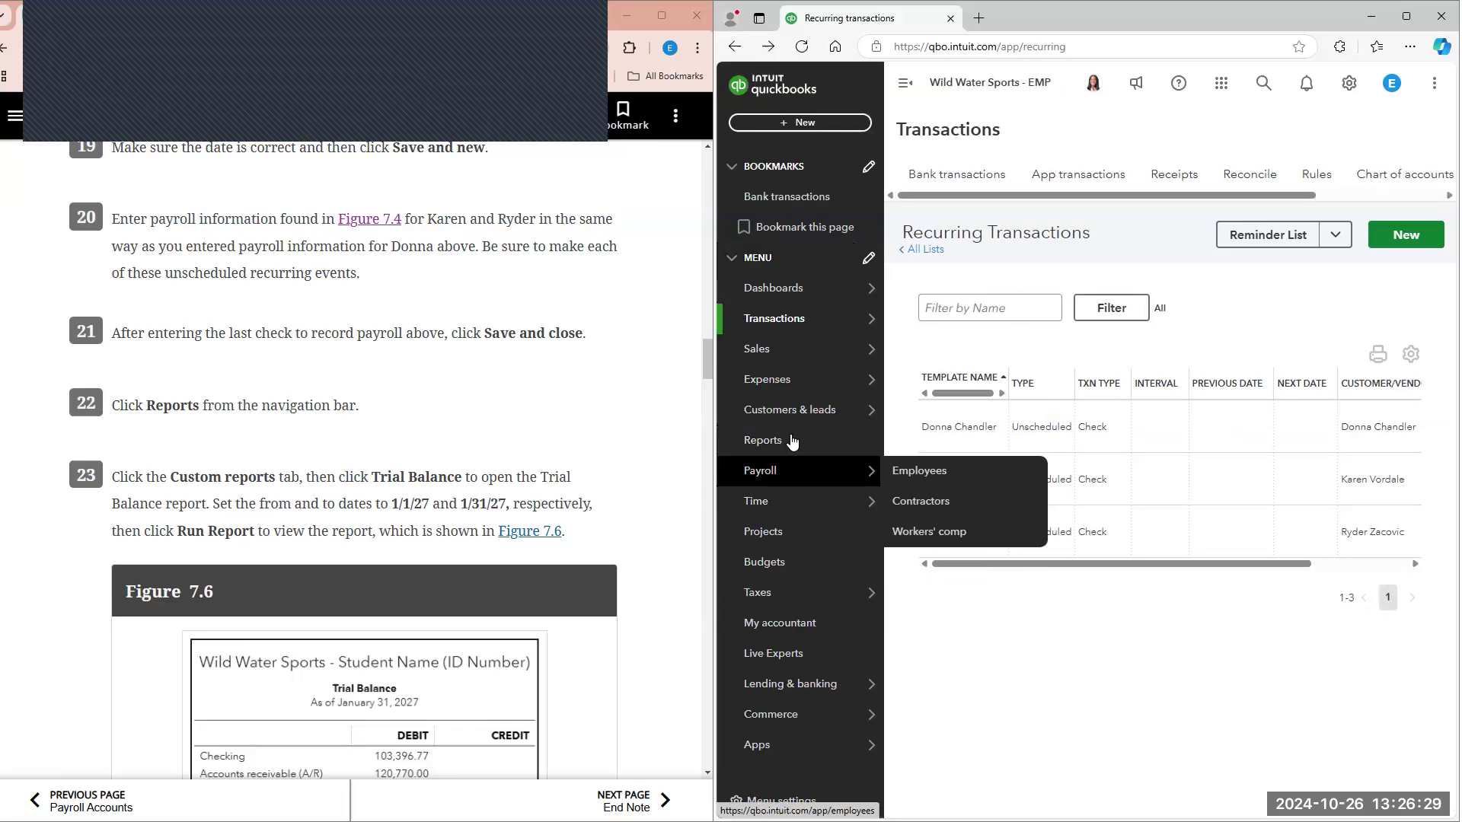
click(769, 441)
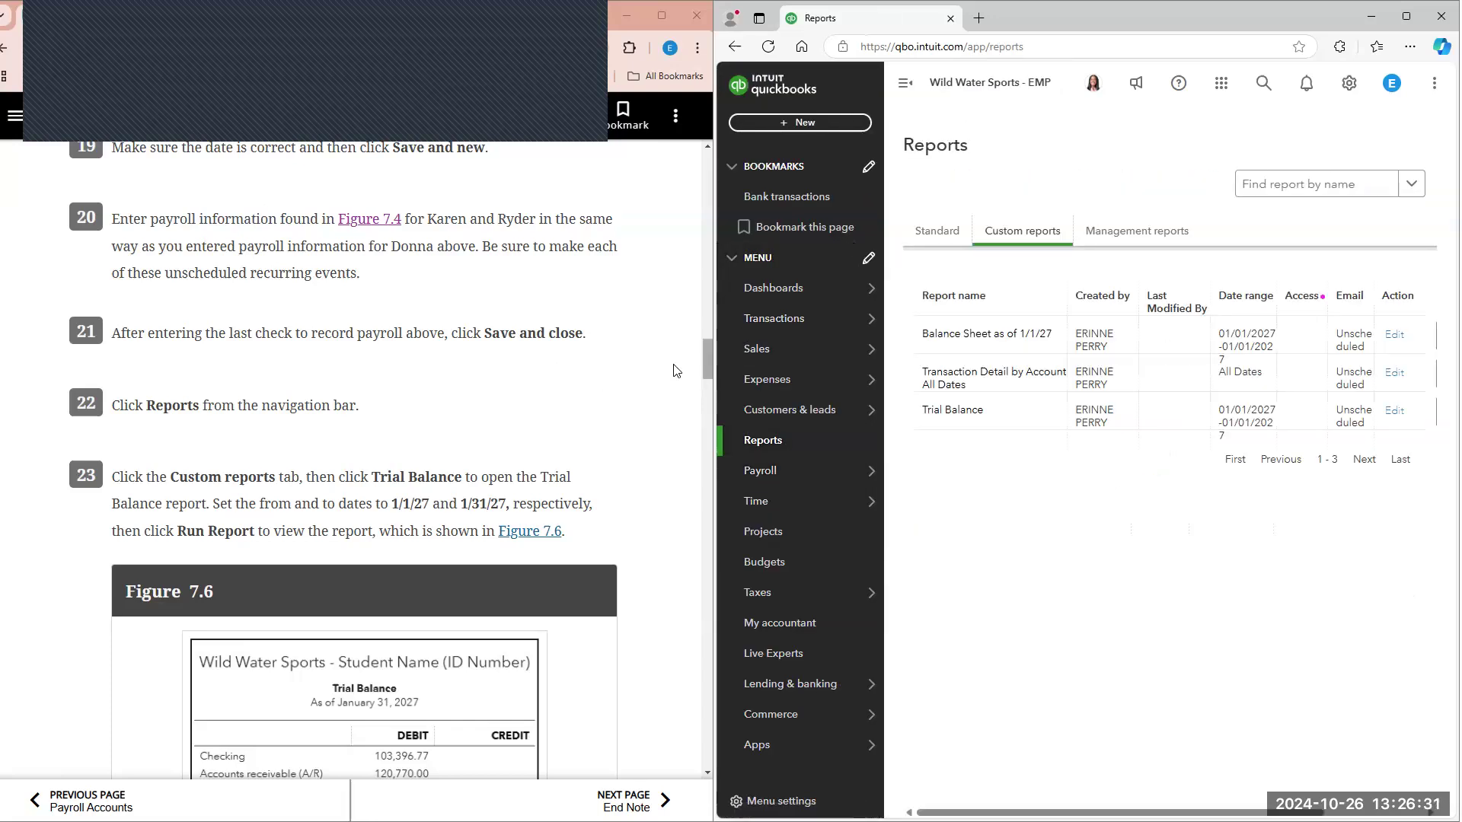
scroll(644, 365, down, 1)
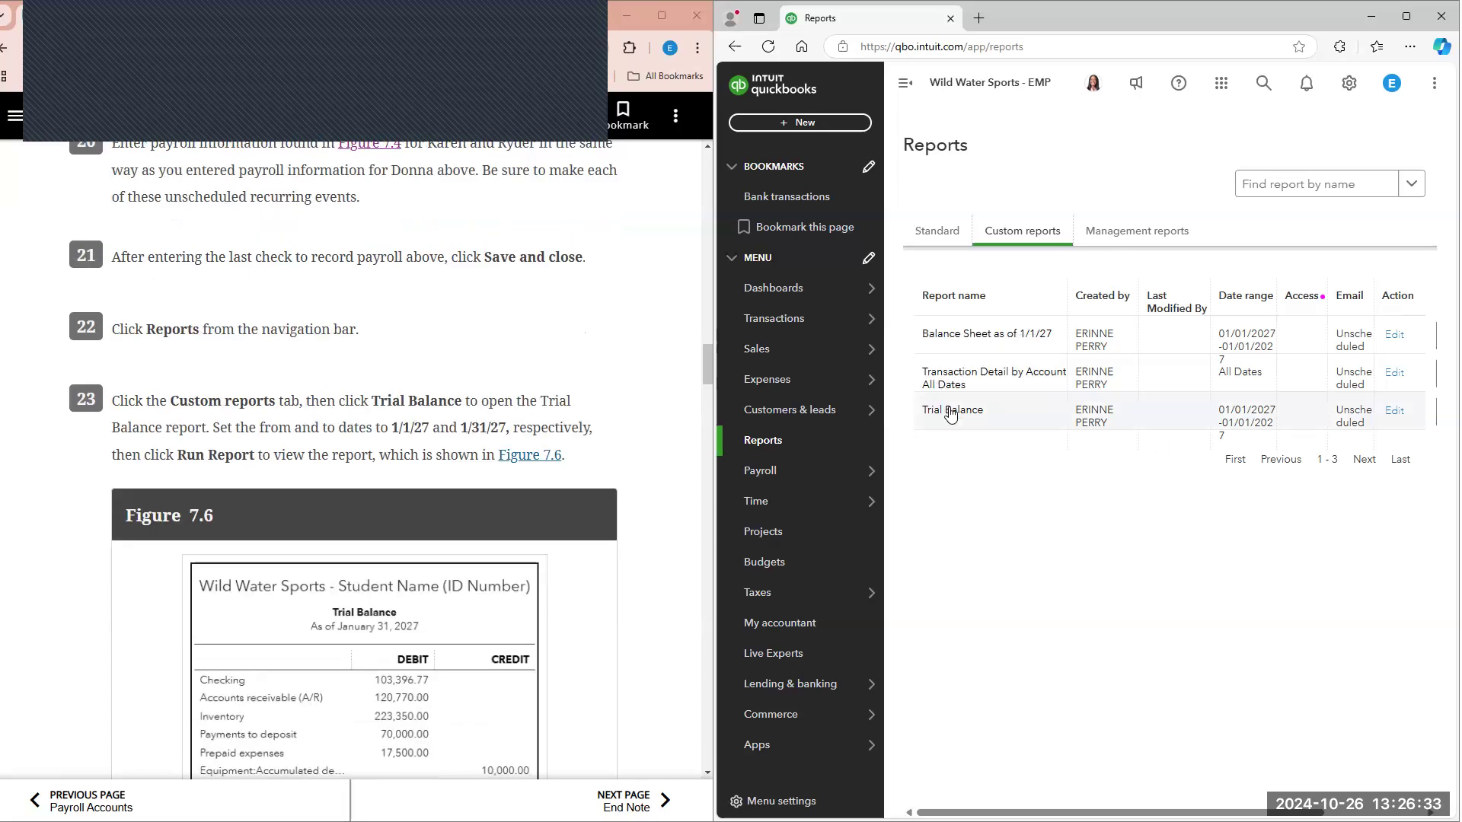
click(951, 412)
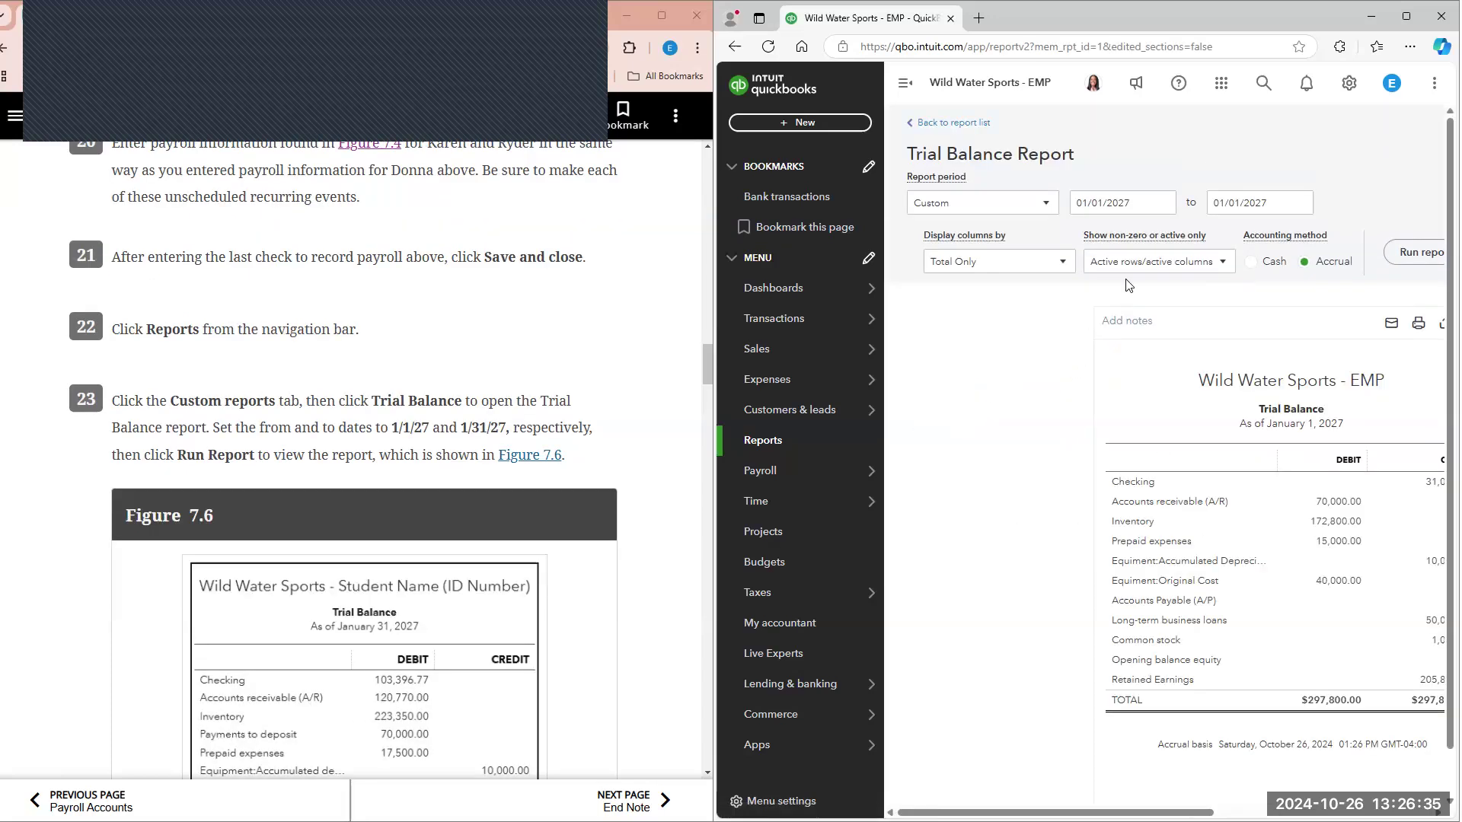
Step: Run the Trial Balance report with an end date of 01/31/2027 and collapse the main navigation for a wider view
click(1309, 204)
click(1224, 381)
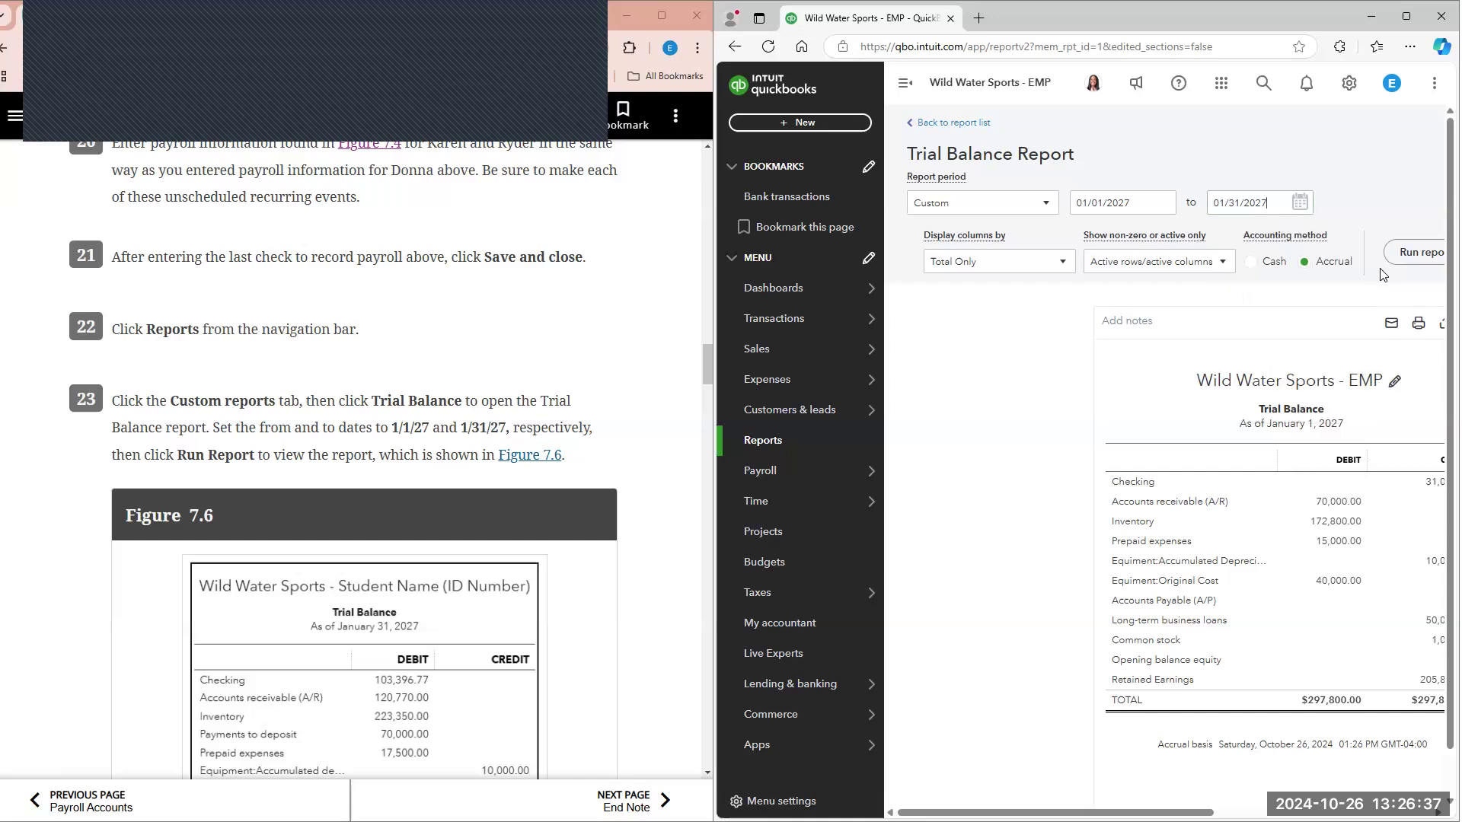
click(1430, 259)
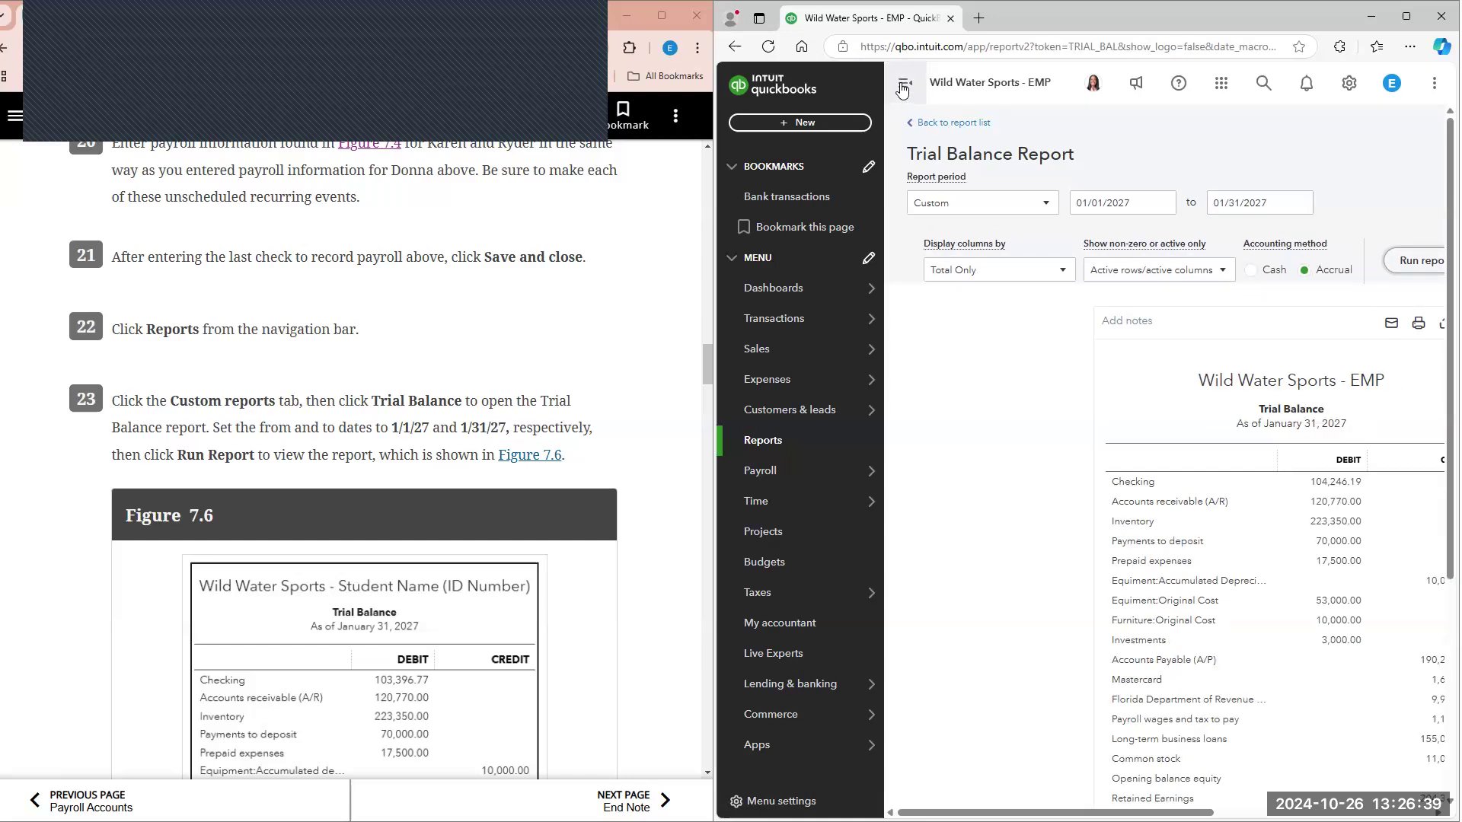
click(903, 85)
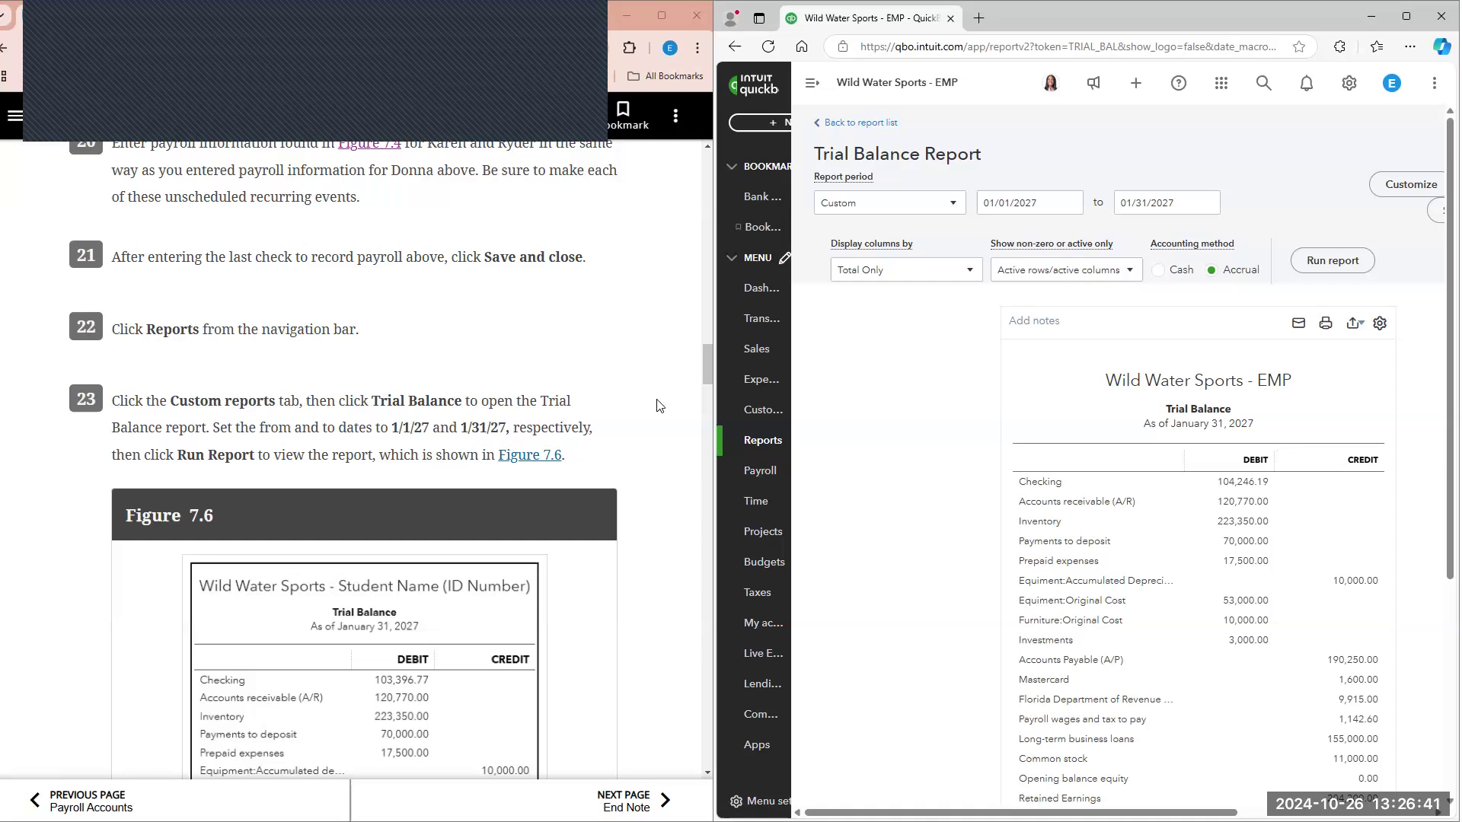
Step: Compare the account balances and totals of the January 31, 2027 trial balance line by line with Figure 7.6 in the textbook
scroll(597, 435, down, 7)
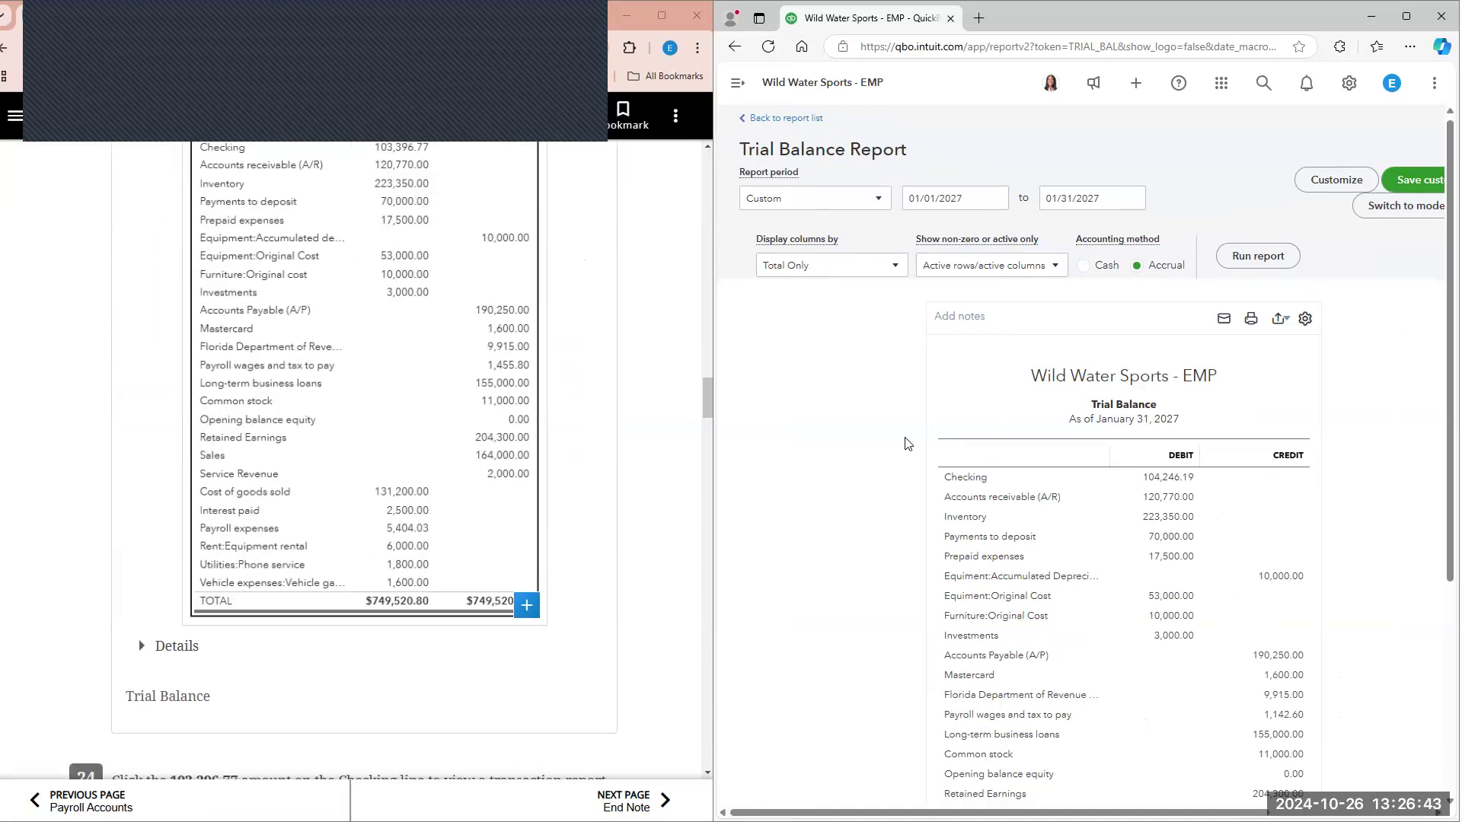
scroll(906, 444, down, 4)
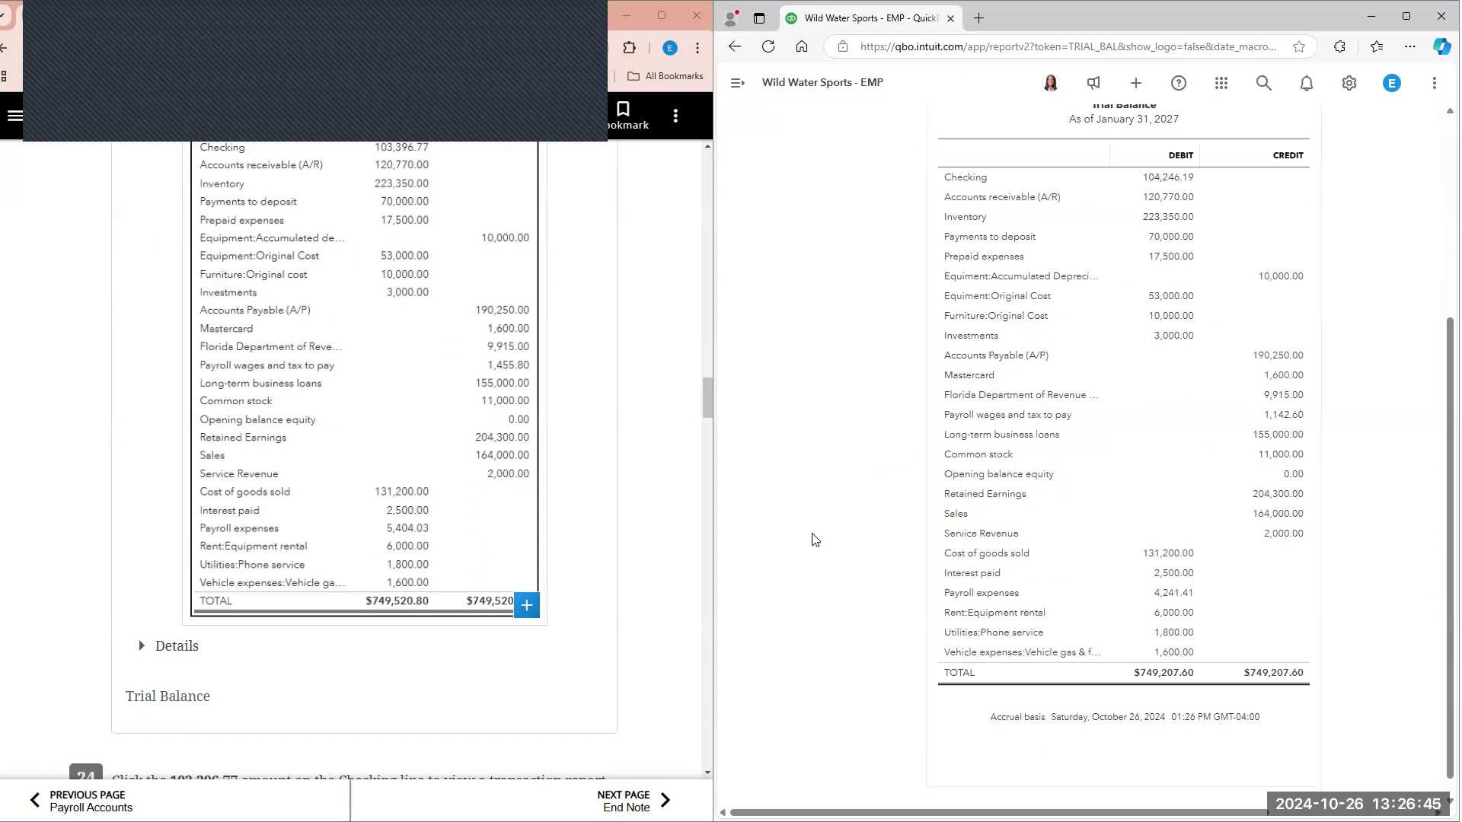
scroll(813, 538, up, 3)
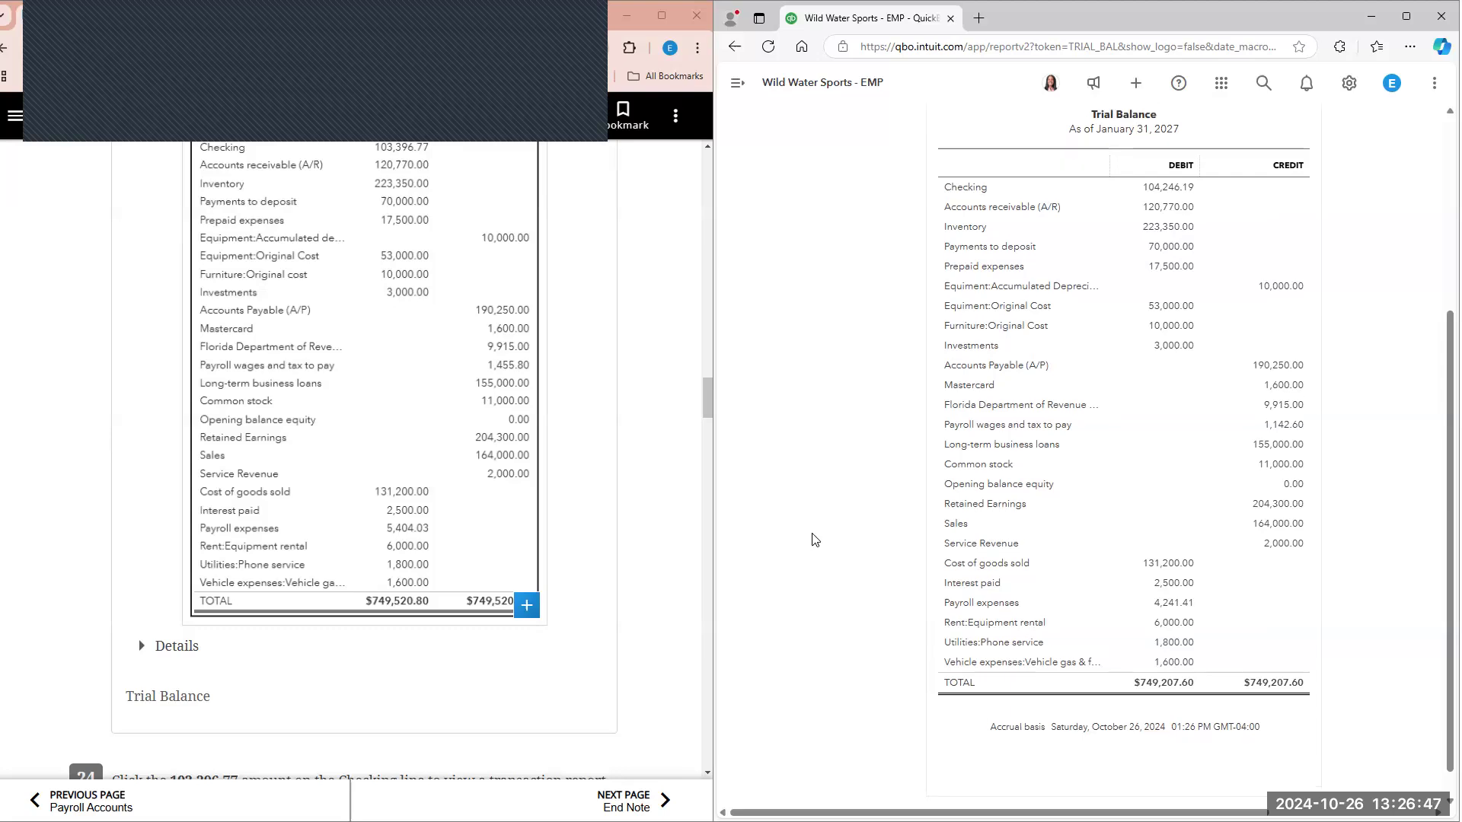
scroll(548, 366, up, 2)
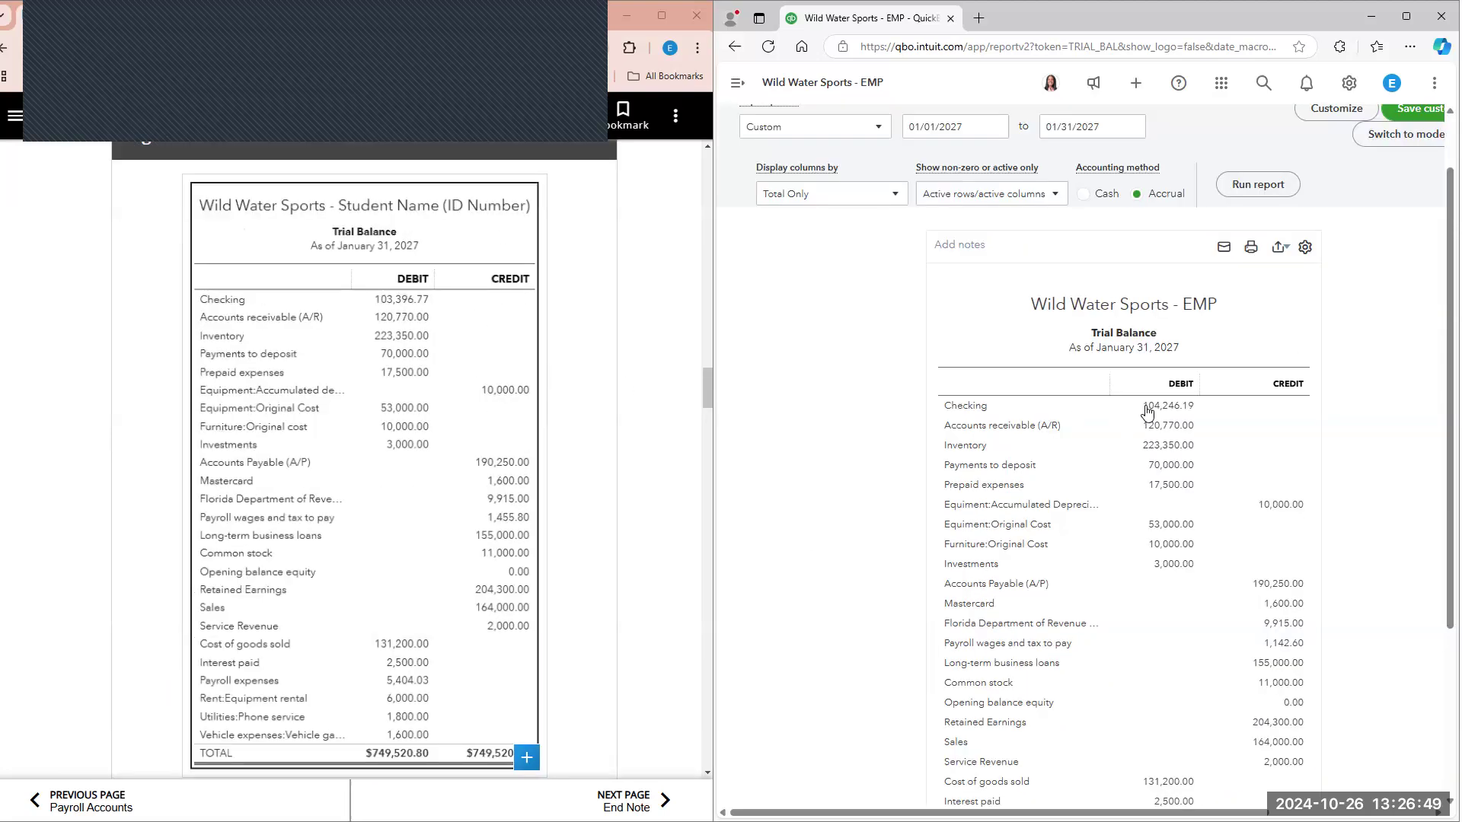
scroll(1148, 411, down, 2)
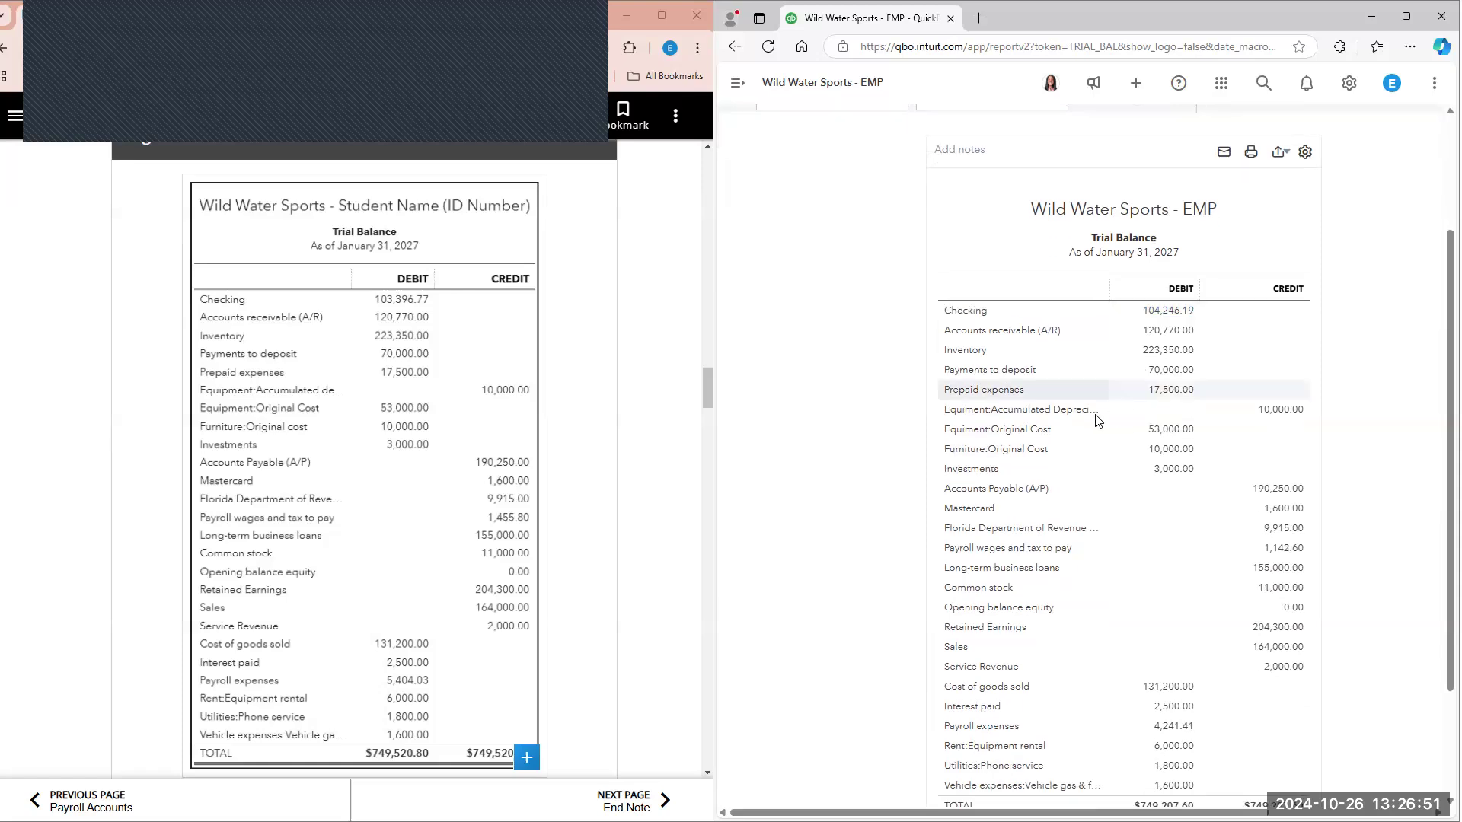
scroll(602, 397, down, 1)
scroll(595, 394, down, 1)
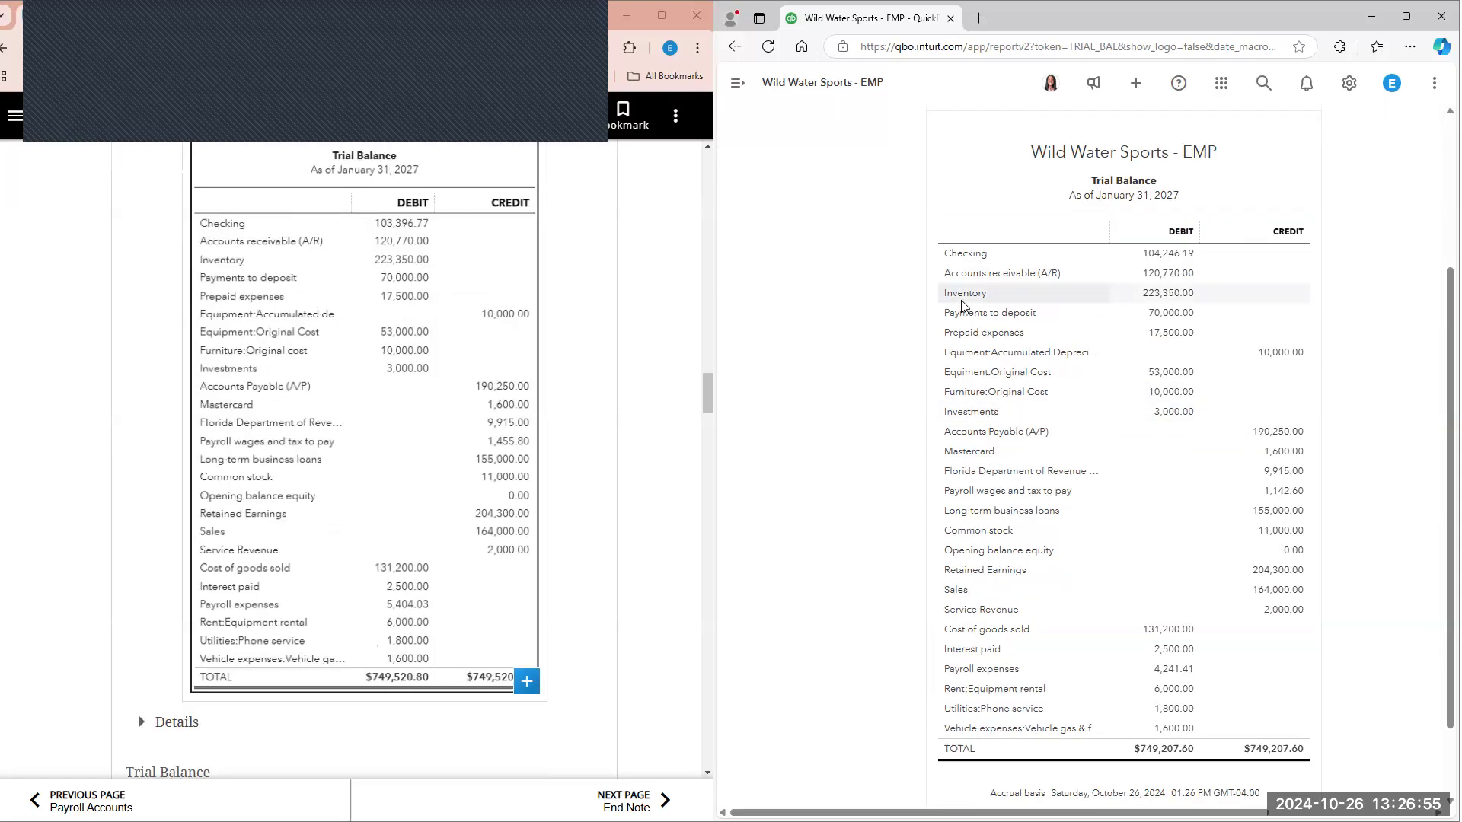
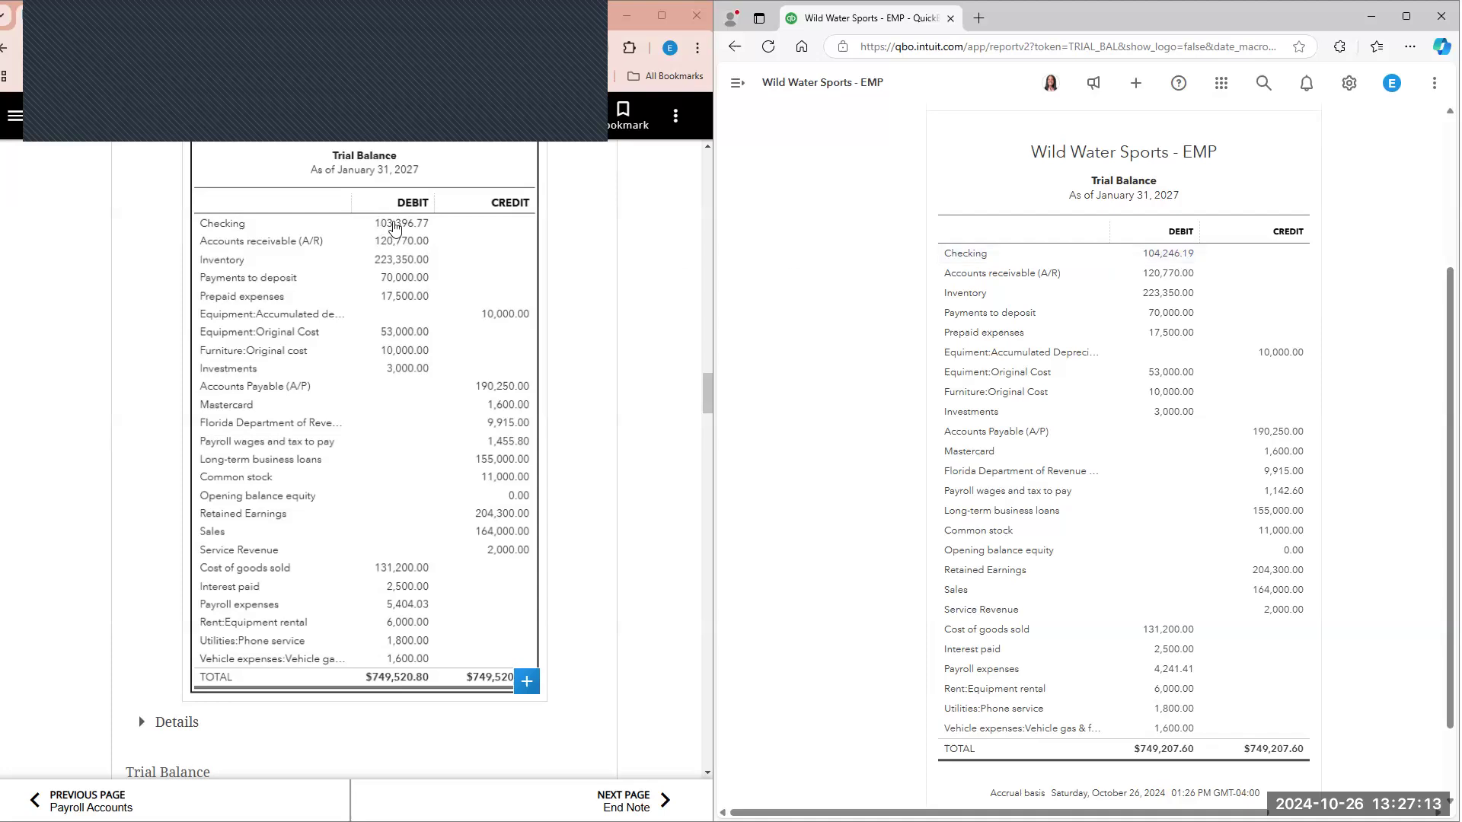
Step: Subtract 103,396.77 from 104,246.19 in the calculator and look for the difference among the net check amounts in Figure 7.4
click(419, 232)
drag(1036, 353, 716, 342)
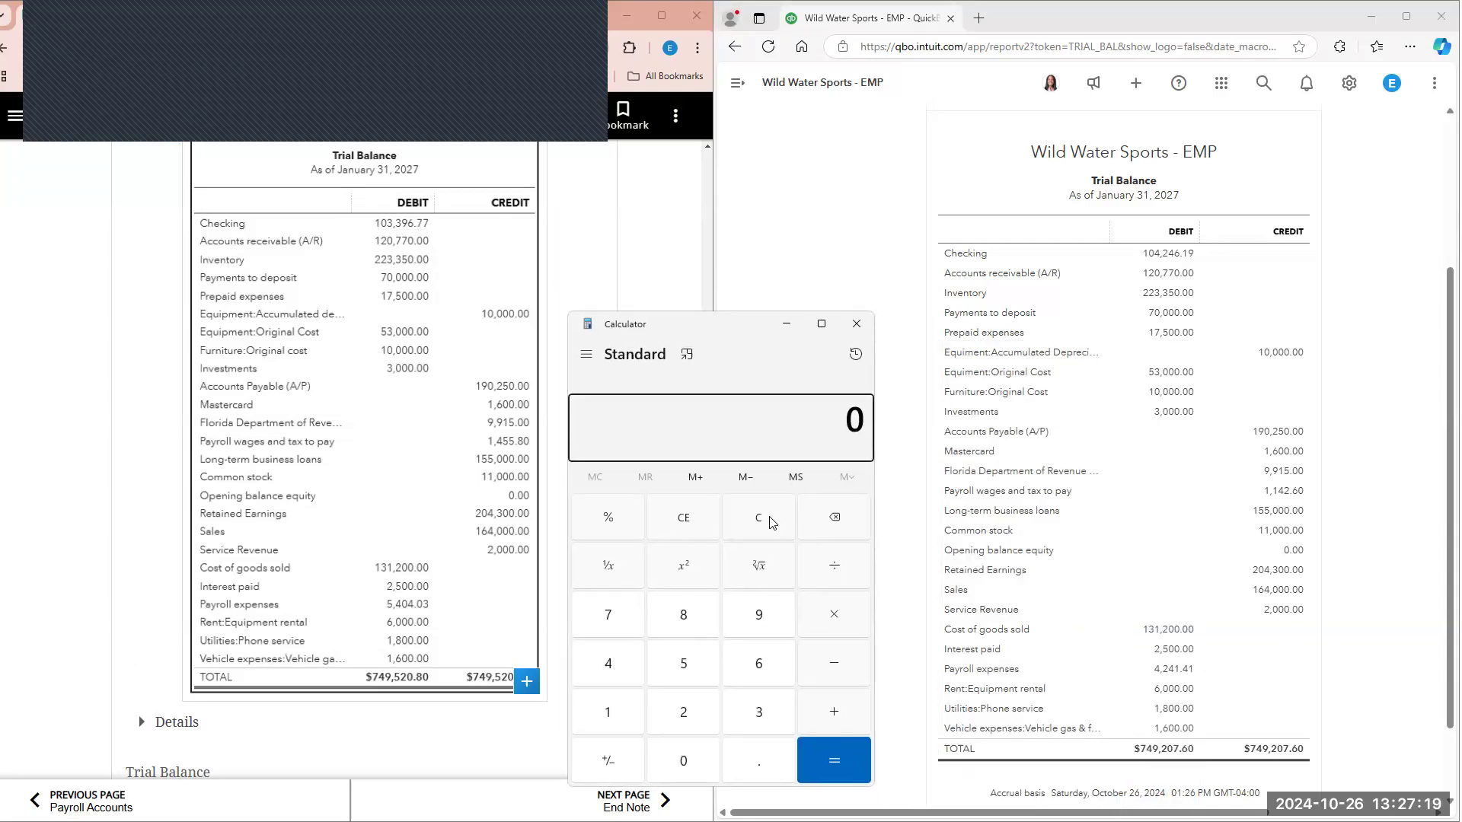
text(104)
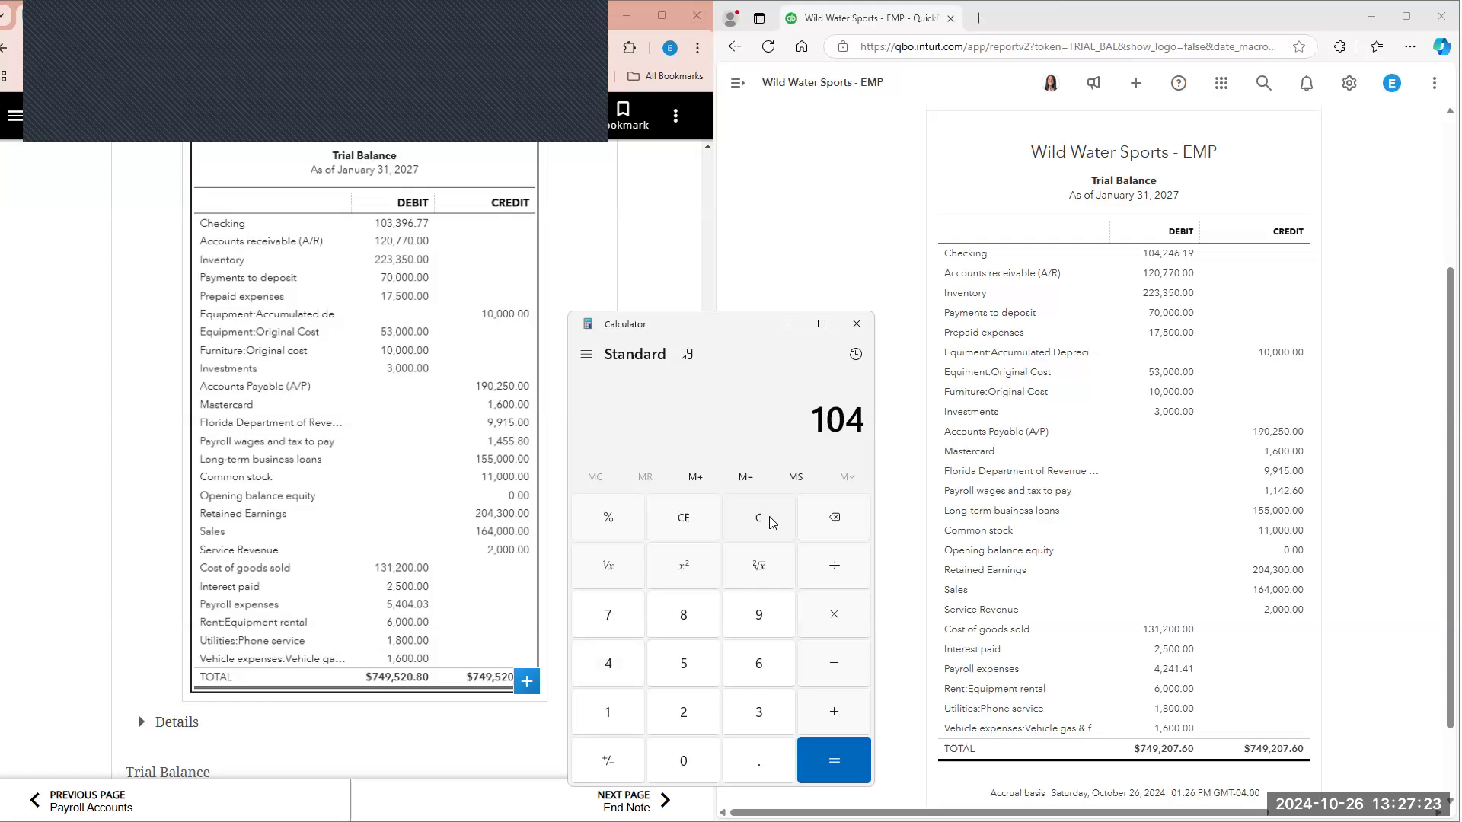
text(,2)
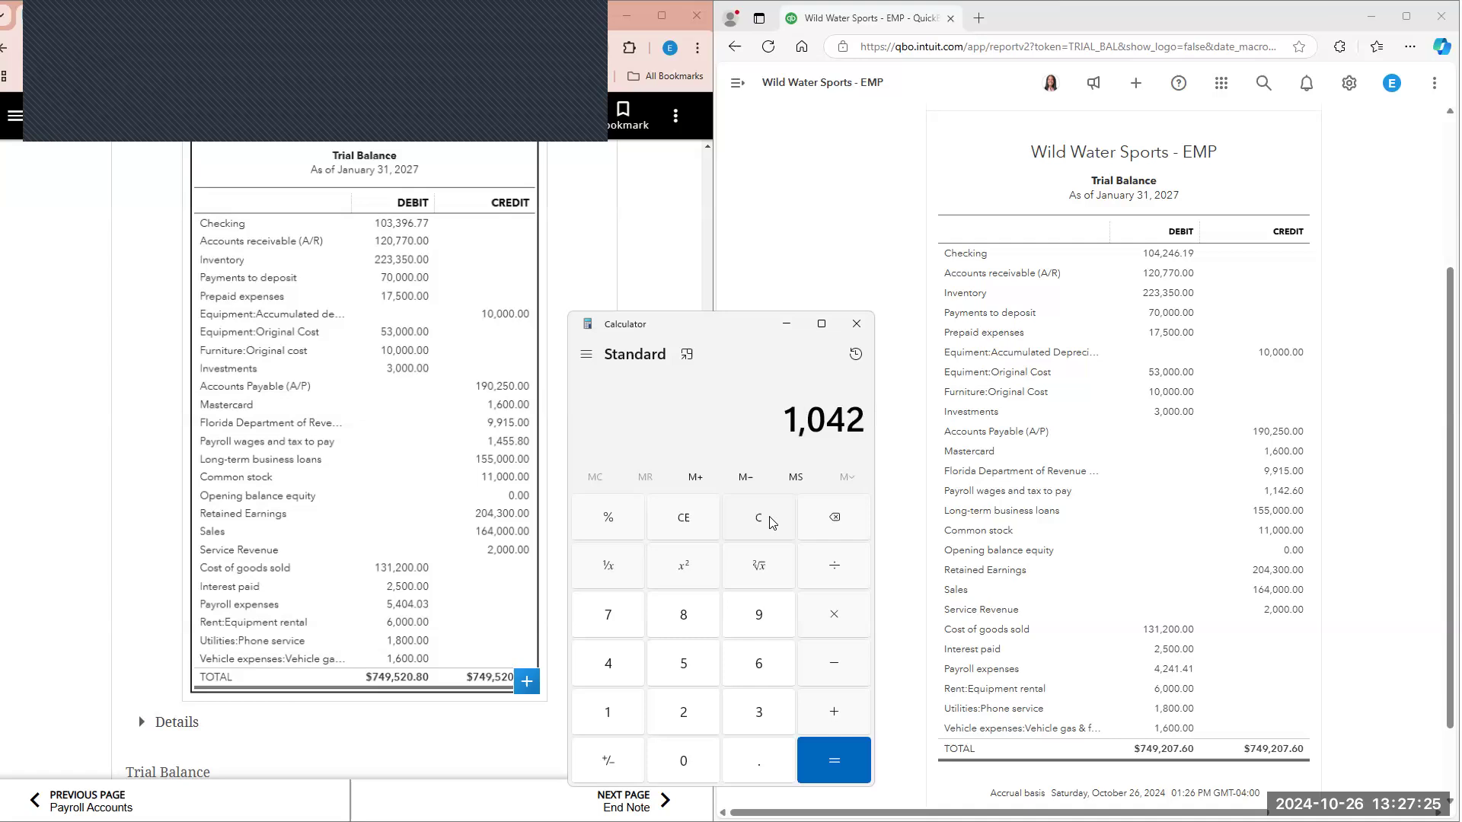
text(46.19)
key(minus)
text(103)
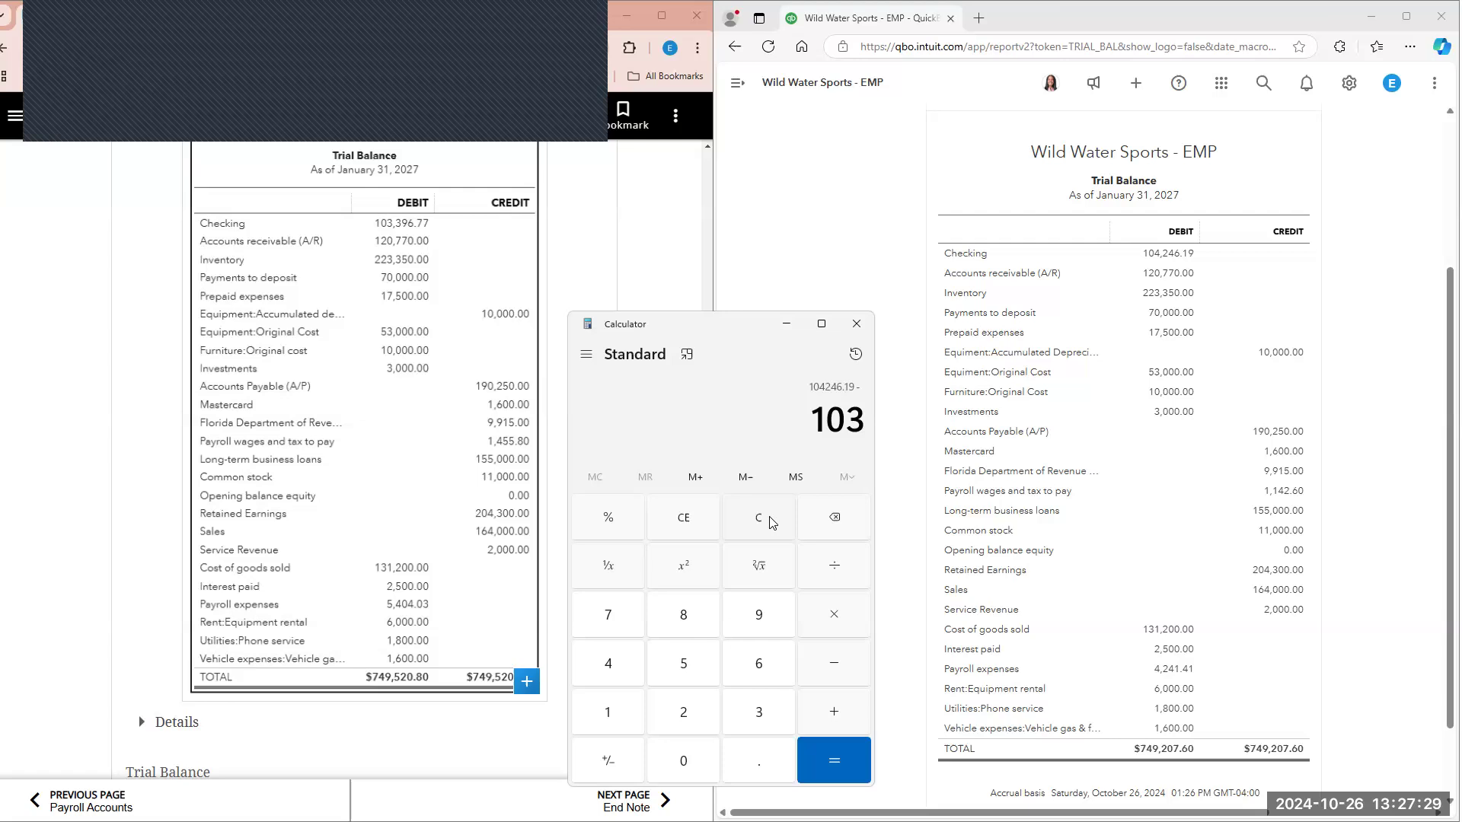
text(39)
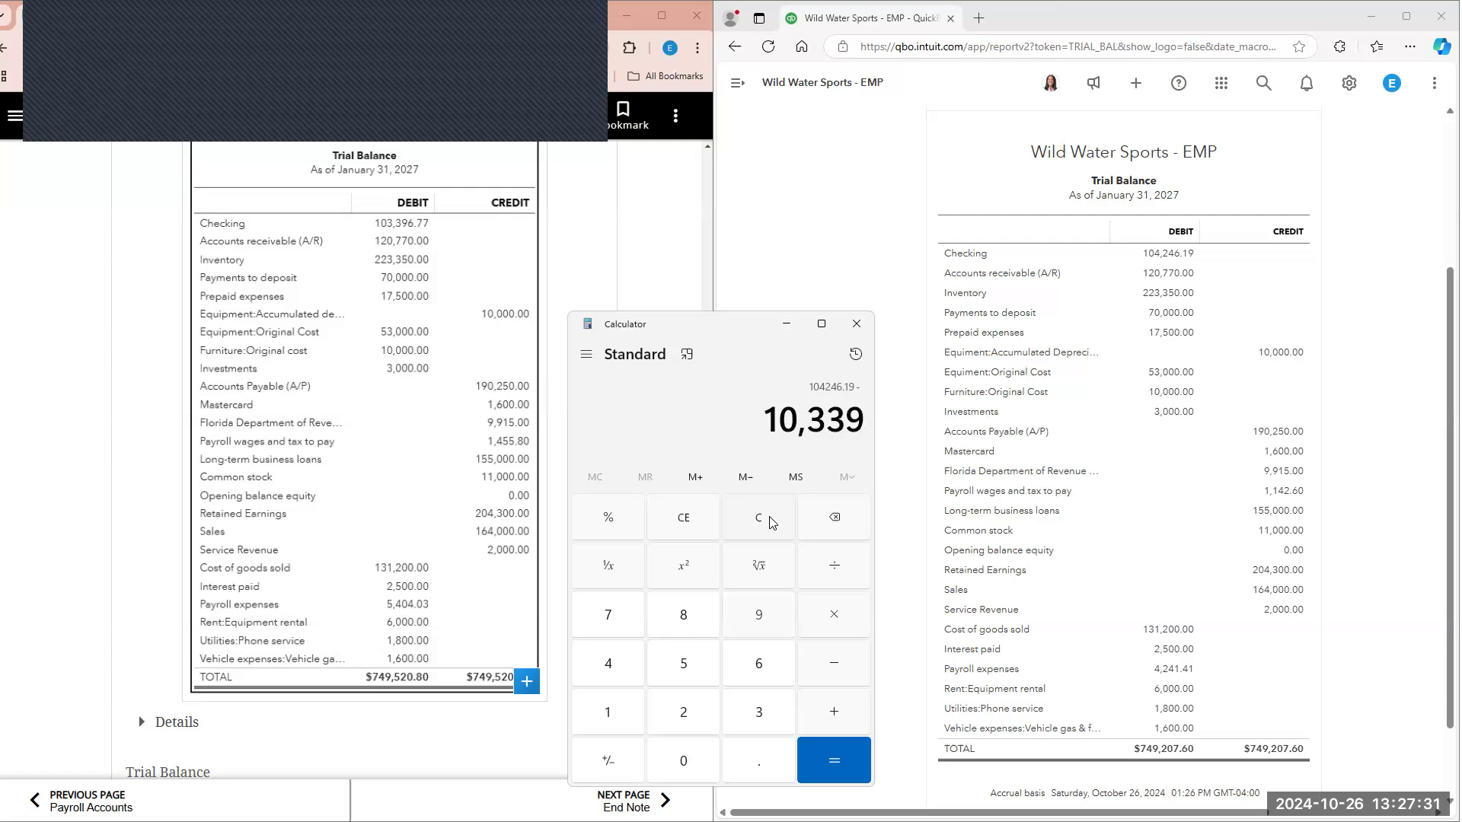
text(6.77)
key(Return)
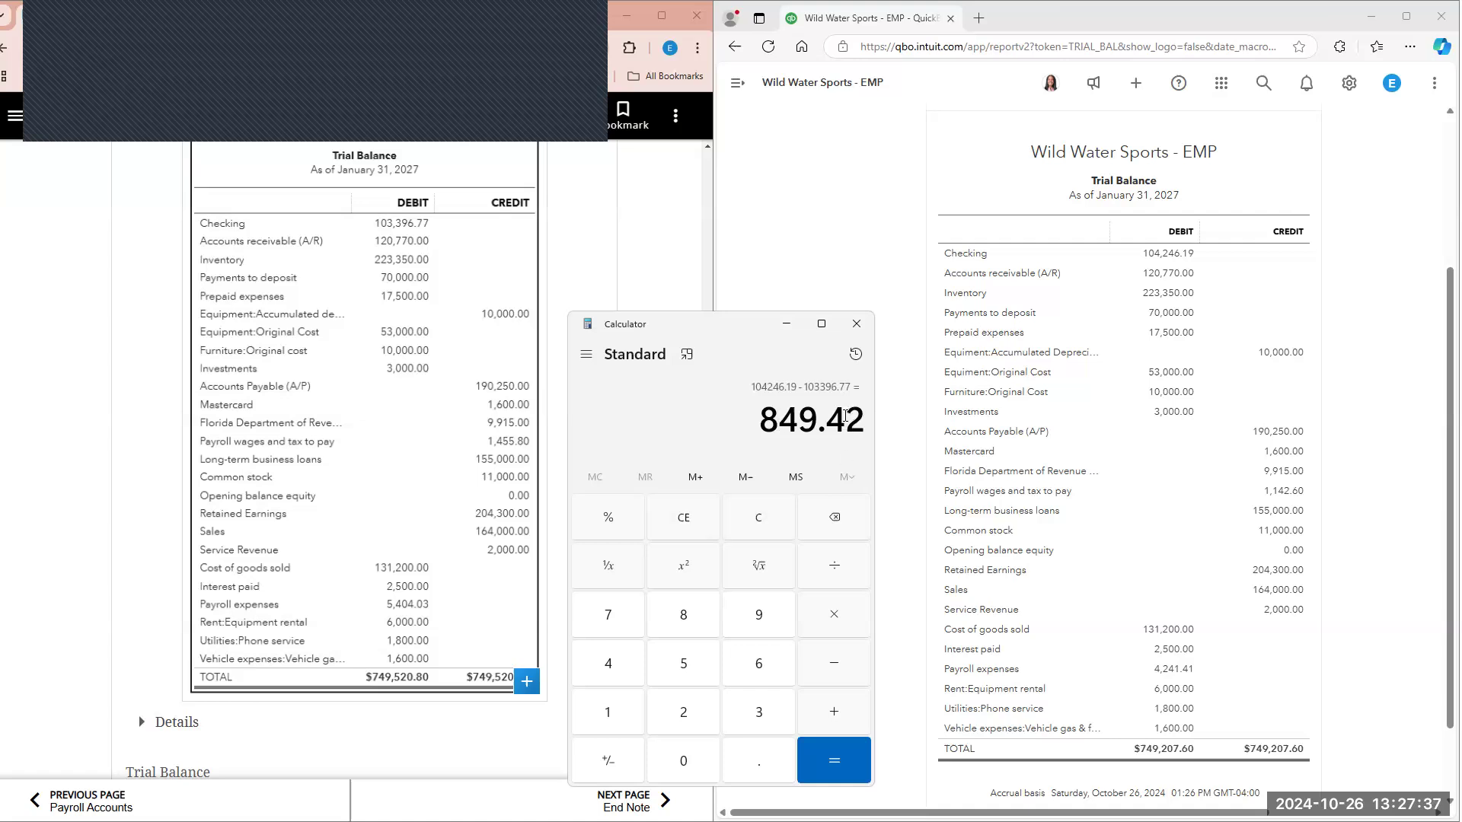
scroll(472, 396, down, 5)
scroll(460, 419, up, 15)
scroll(447, 429, up, 7)
scroll(461, 488, down, 3)
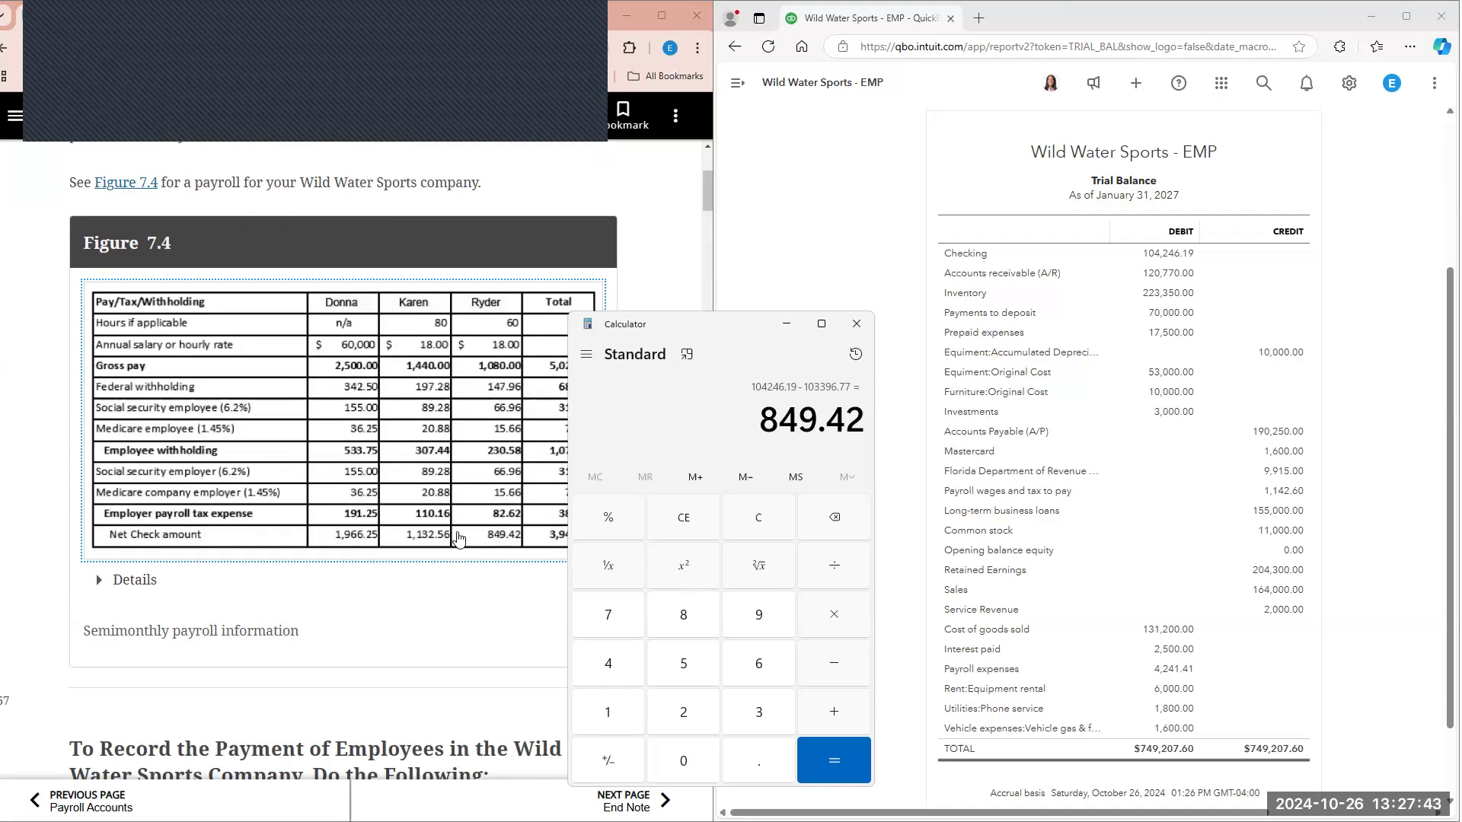
click(751, 90)
click(750, 90)
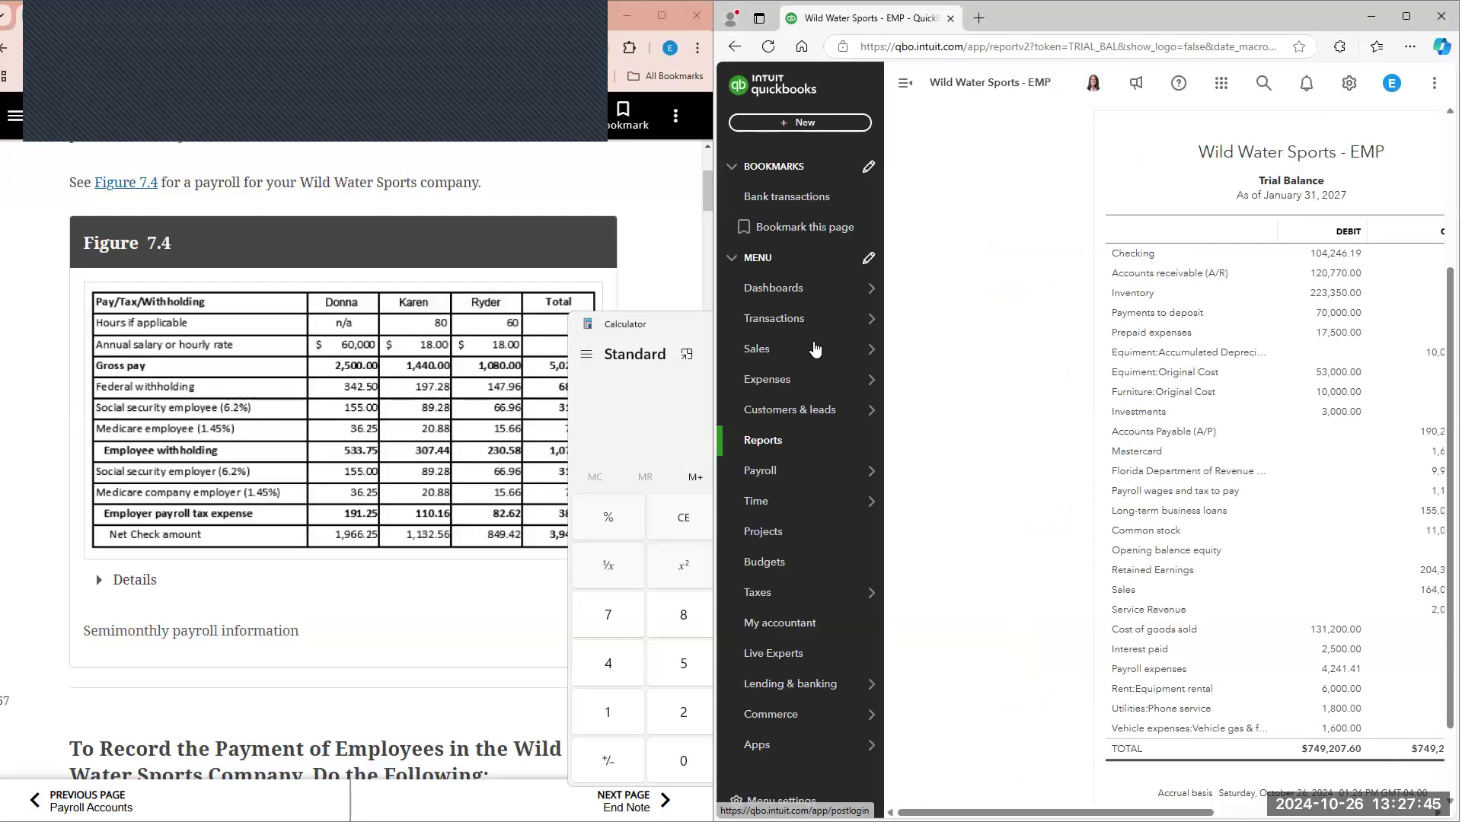
click(799, 122)
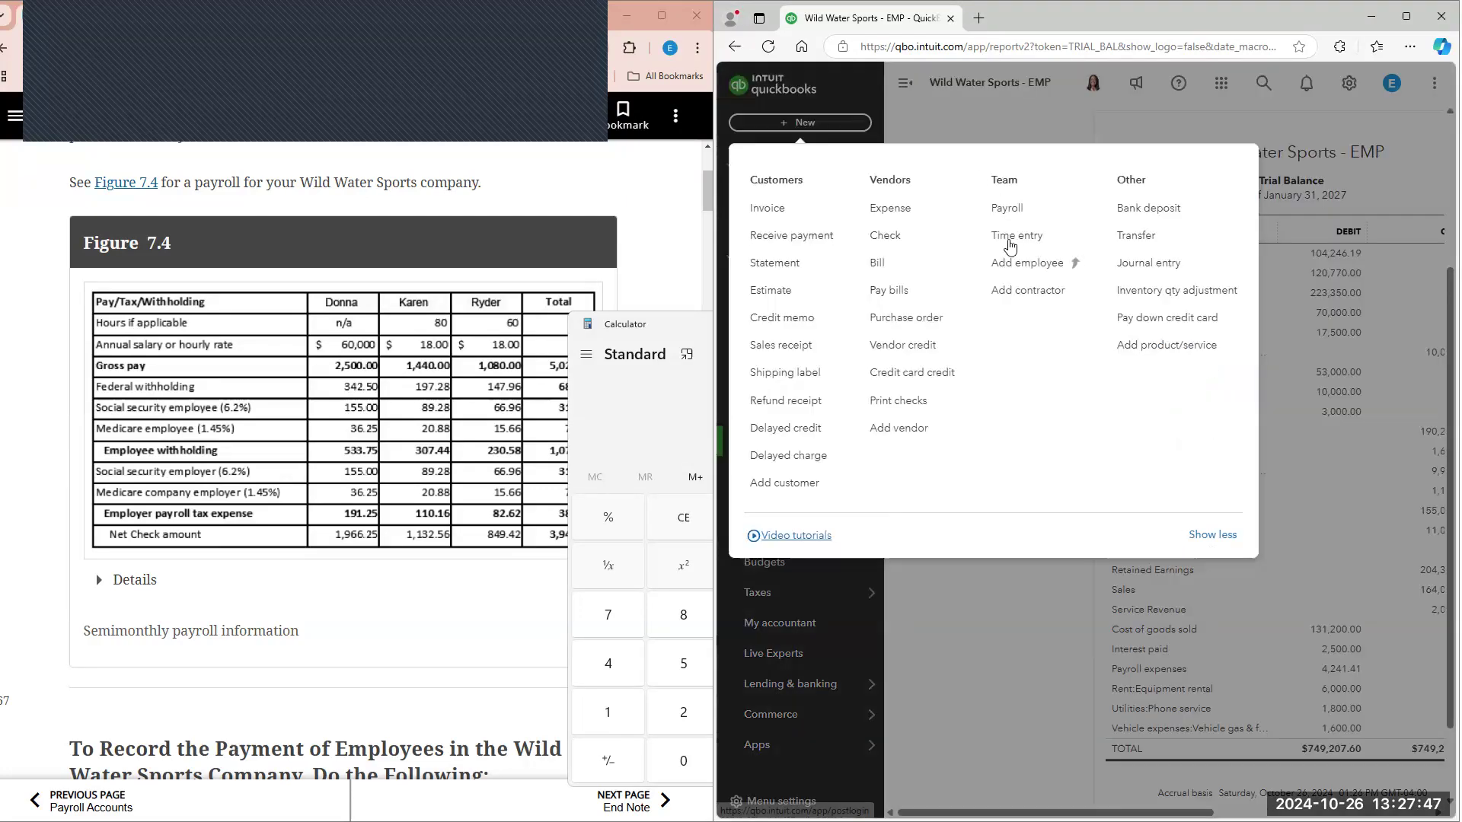
click(905, 237)
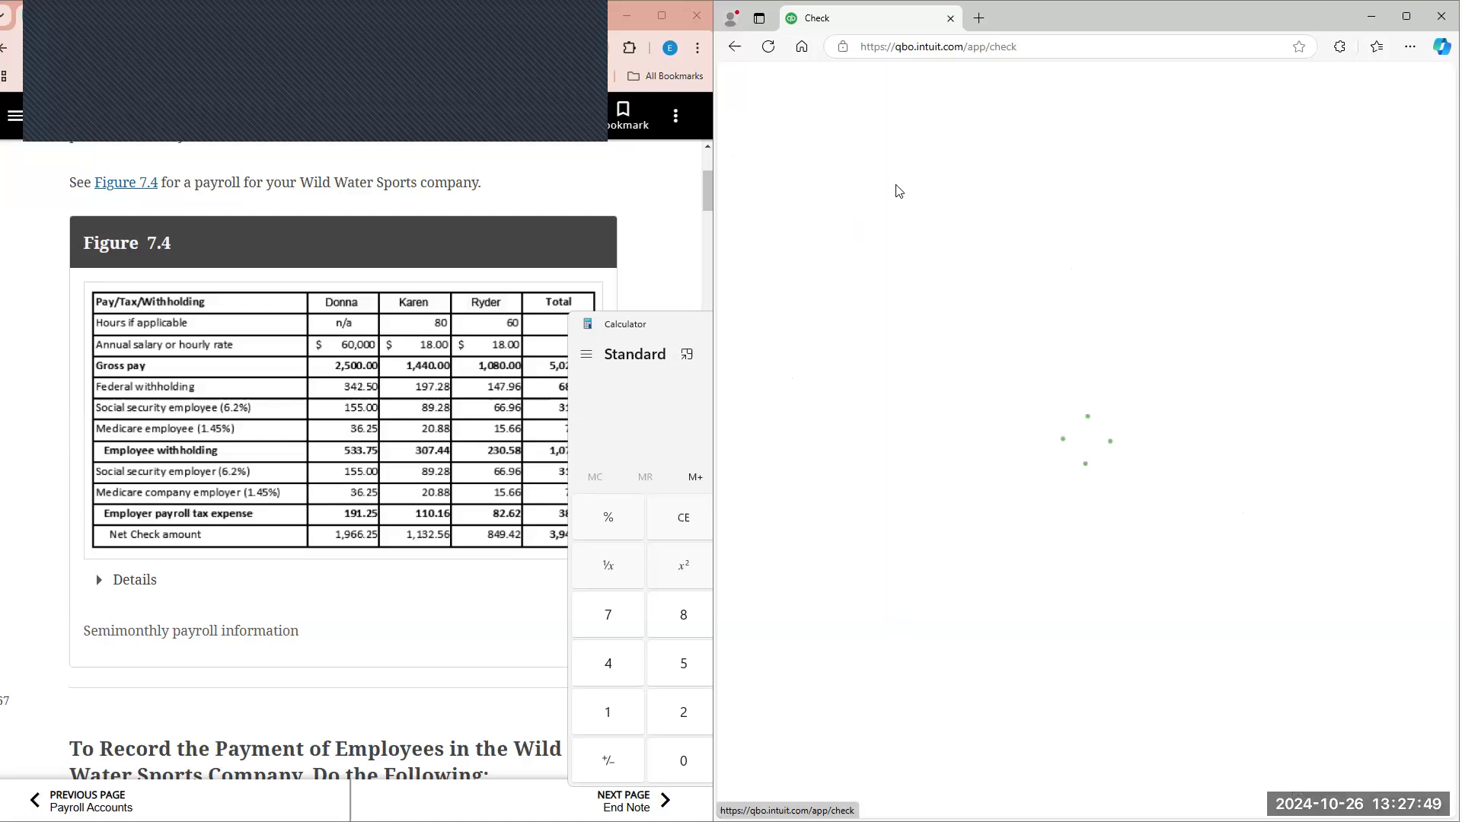
click(753, 76)
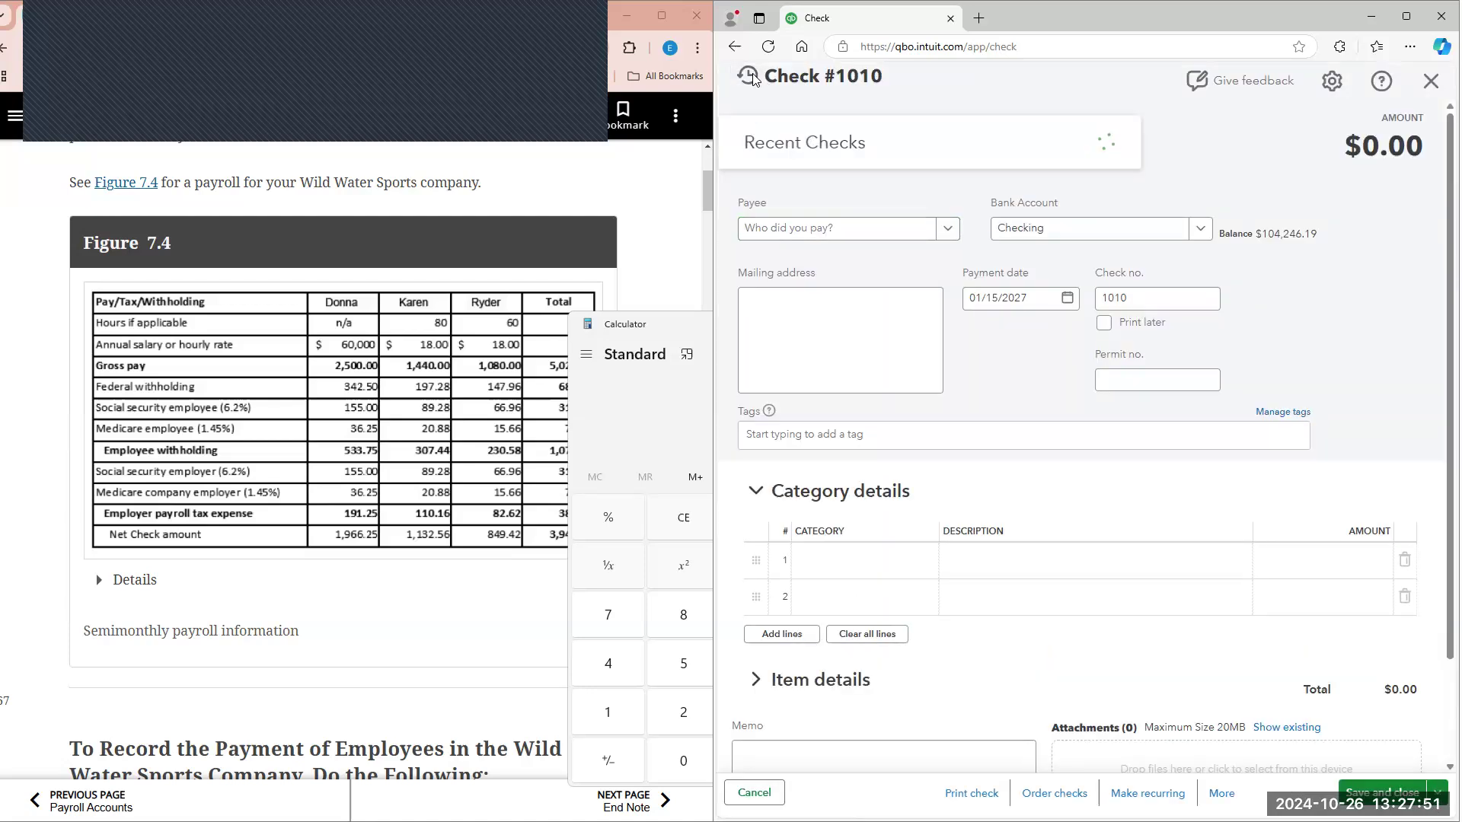
click(859, 233)
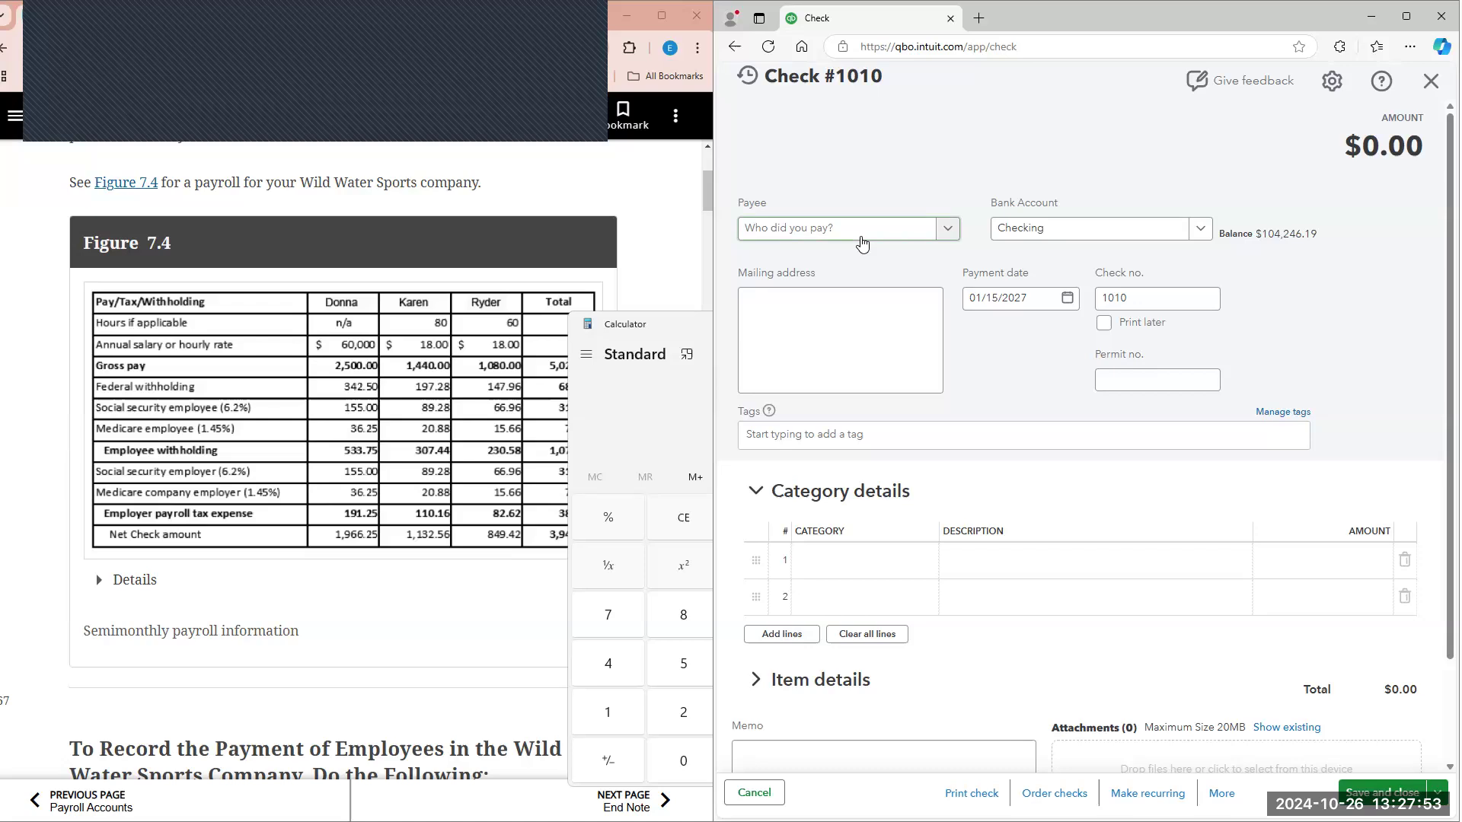
text(ryd)
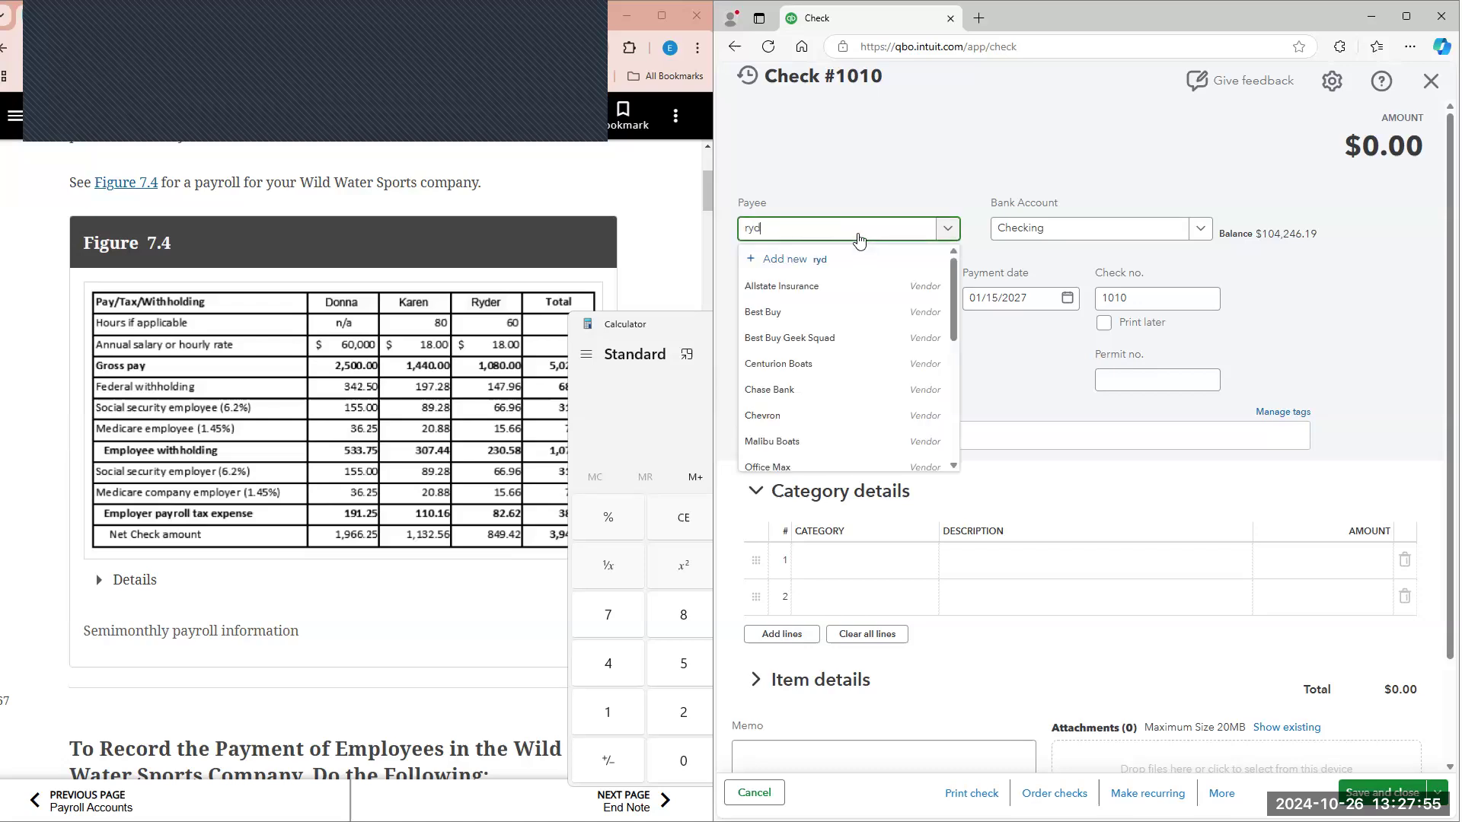
click(813, 299)
scroll(856, 457, down, 2)
click(853, 449)
text(pay)
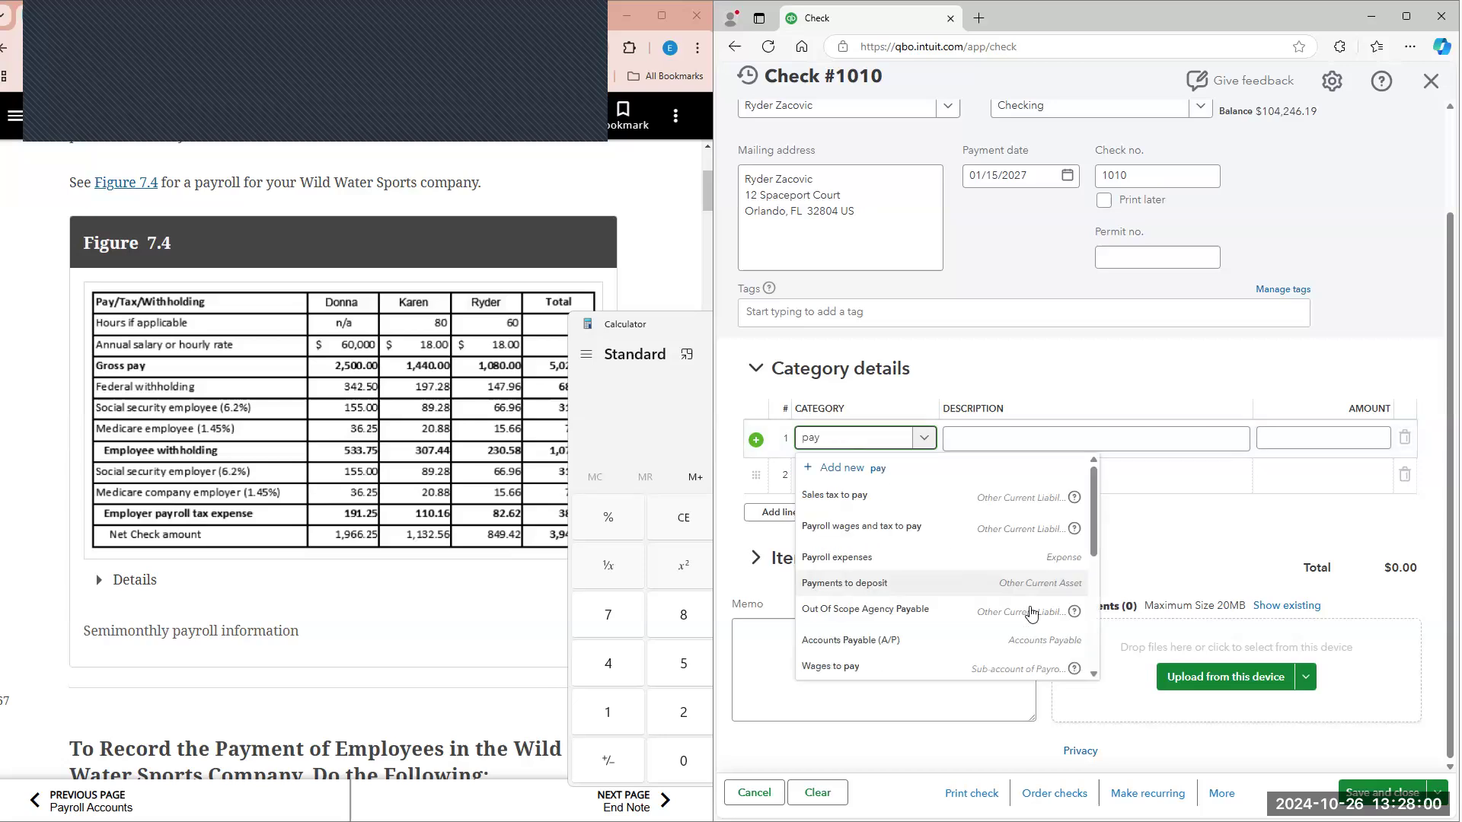
click(906, 558)
click(1293, 444)
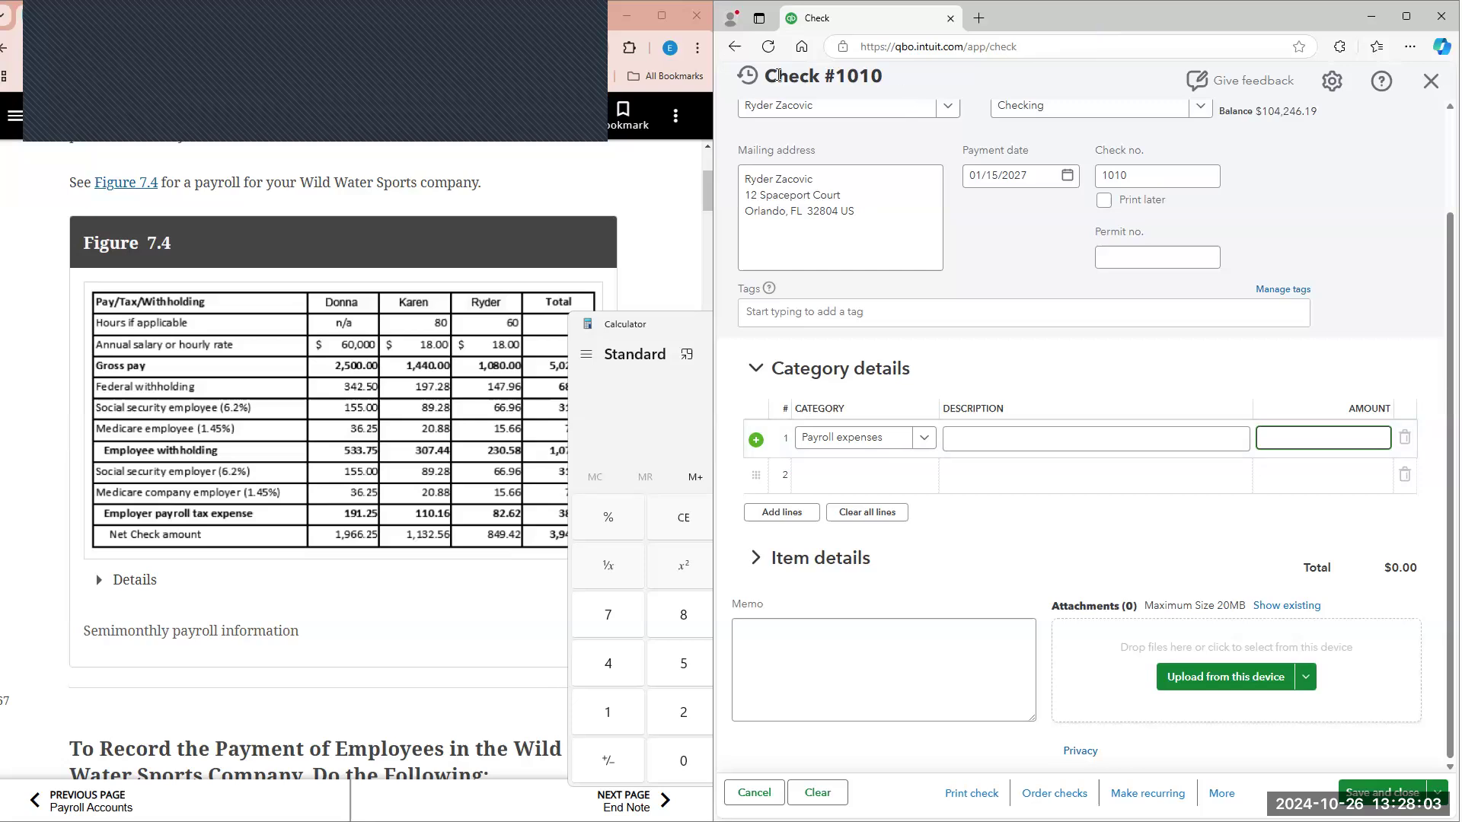
scroll(1352, 105, up, 2)
click(1431, 80)
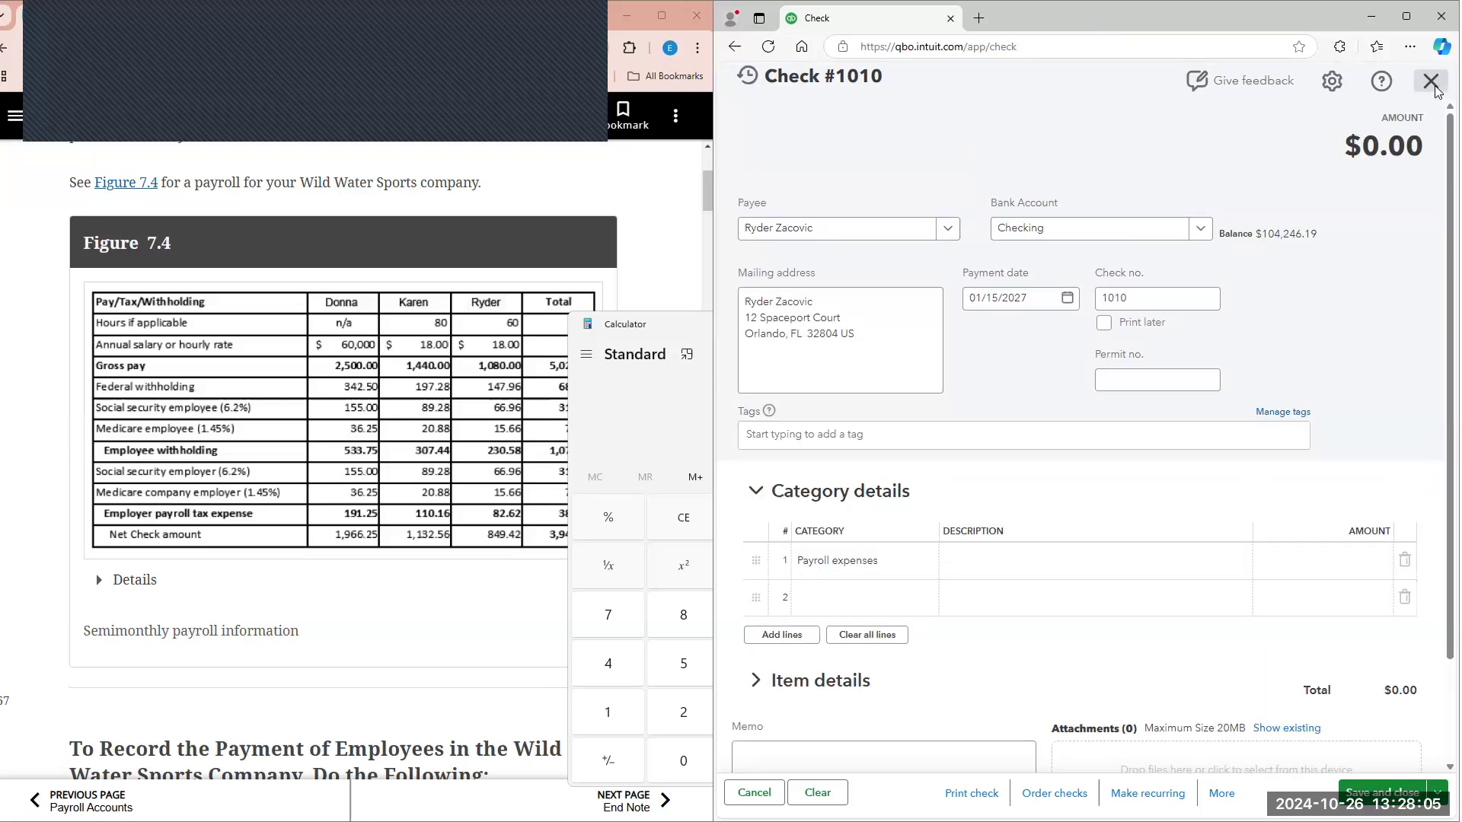
click(1130, 476)
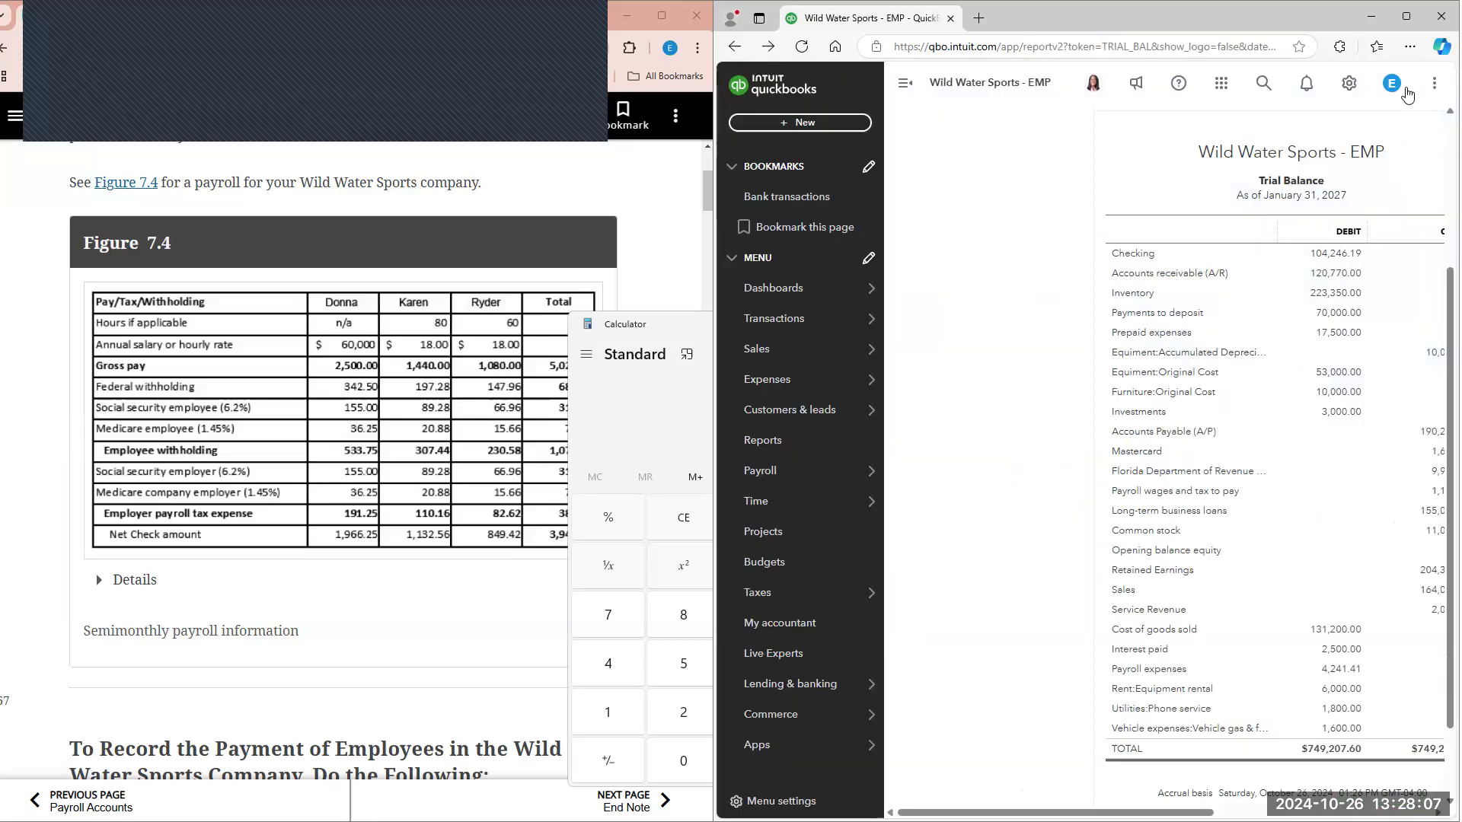
Step: Use the employee's $849.42 recurring check template to create check 1010 dated 01/15/2027, and save and close it
click(1348, 82)
click(986, 223)
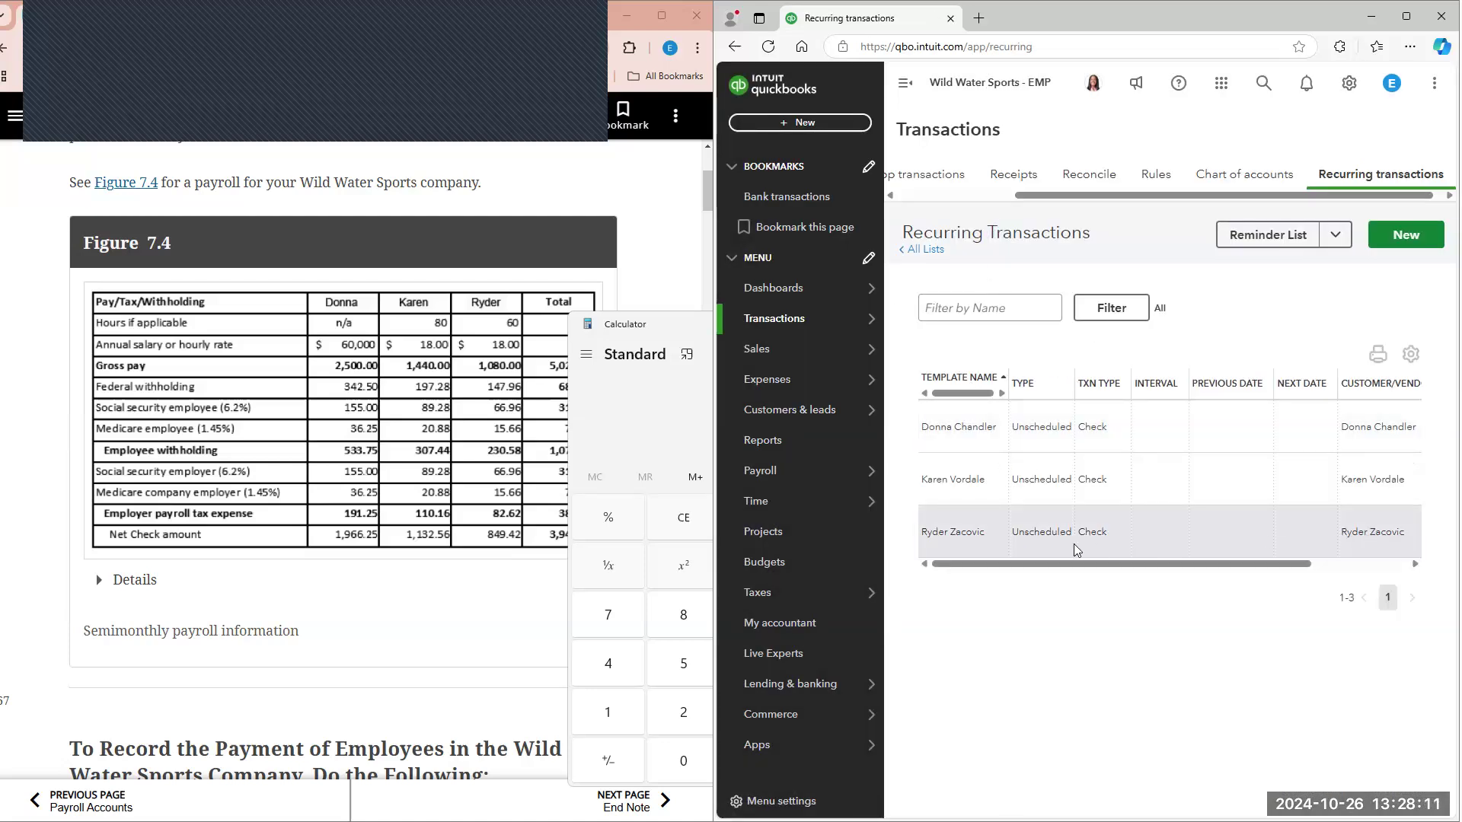
drag(1150, 564, 1246, 564)
click(1400, 523)
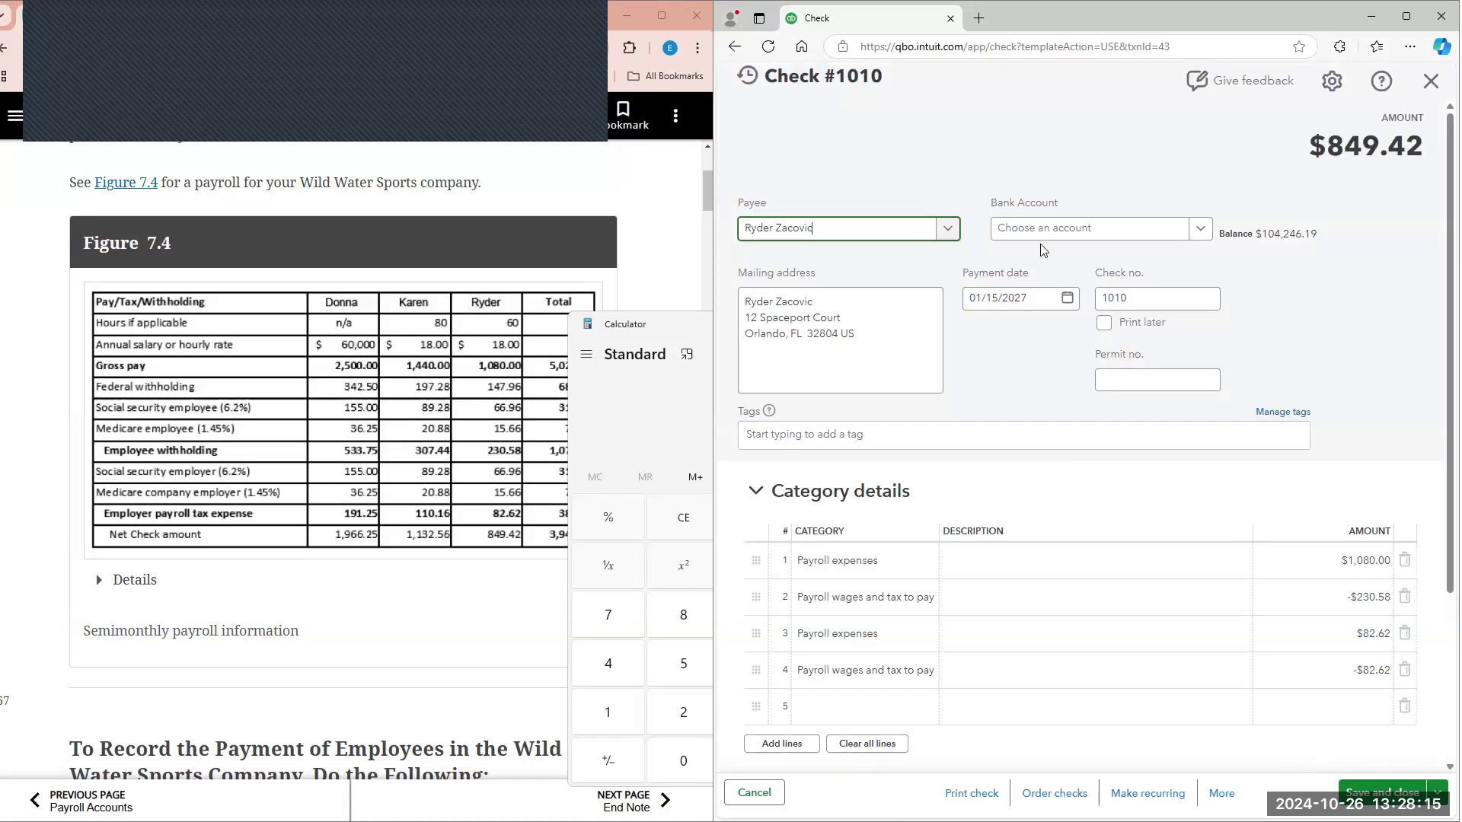
scroll(1127, 442, down, 3)
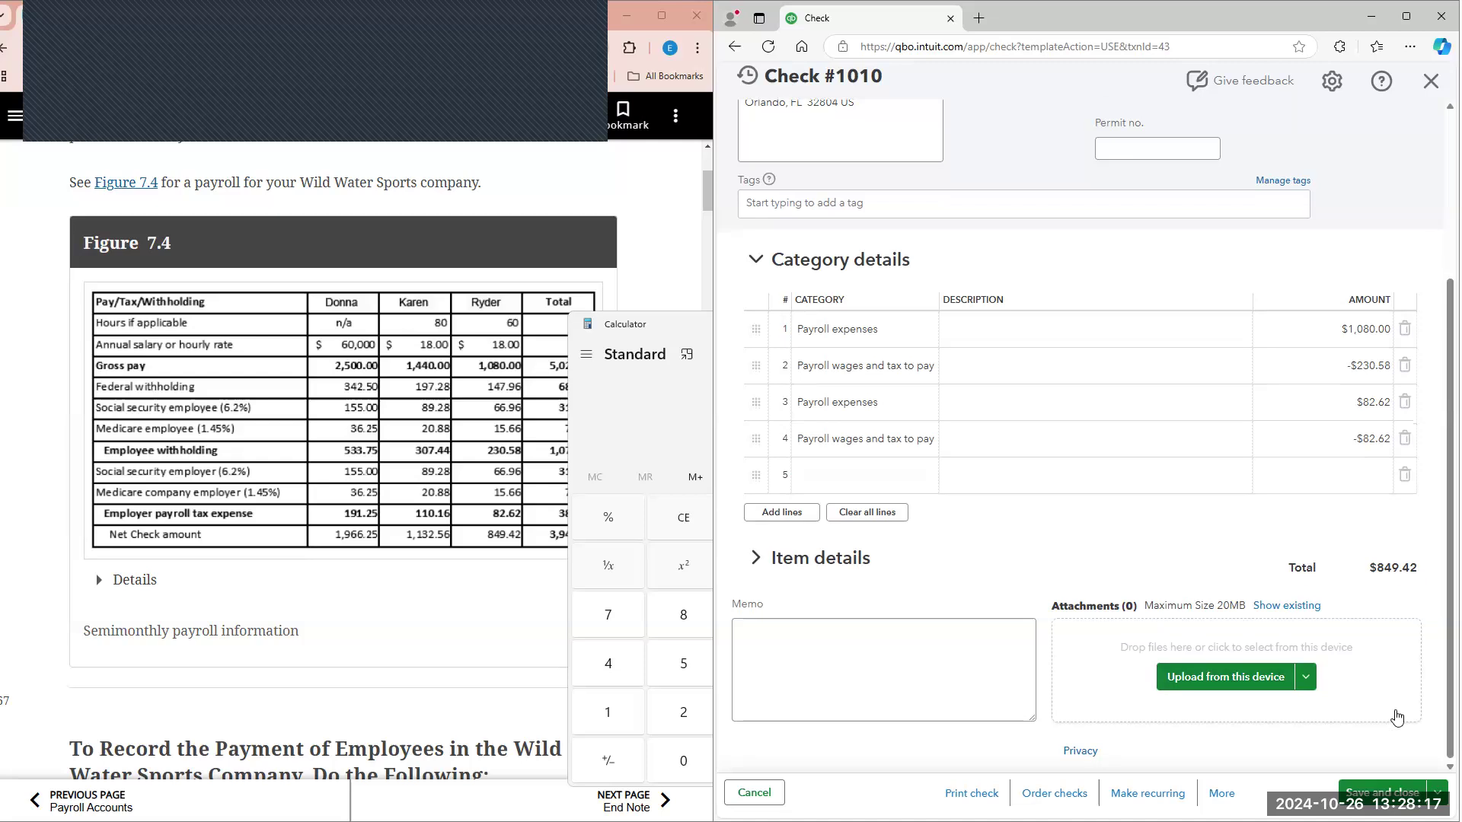
click(1383, 792)
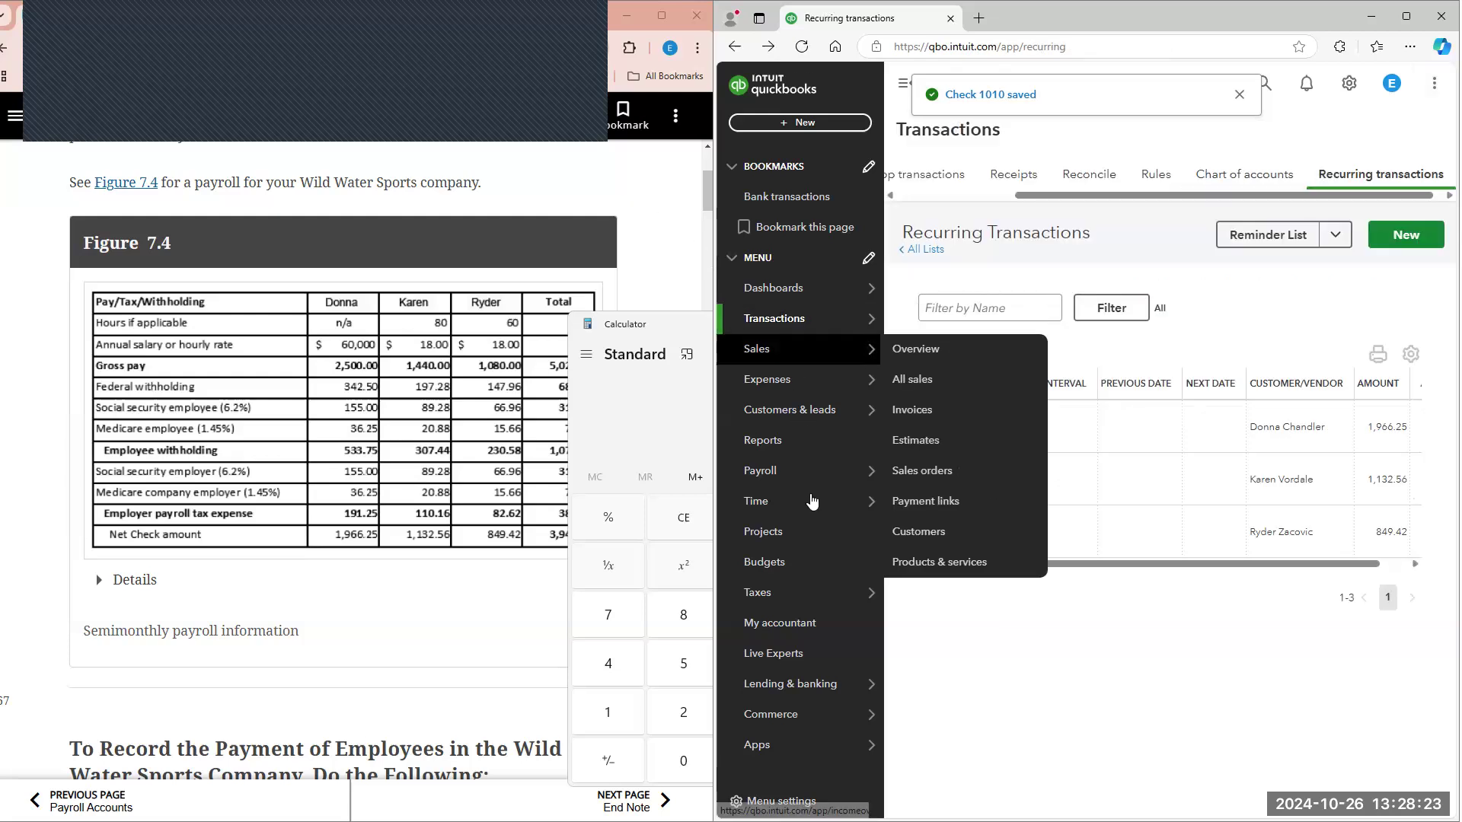
Step: Open the custom Trial Balance report, collapse the main navigation, and run the report with an end date of 01/31/2027
click(792, 440)
click(944, 415)
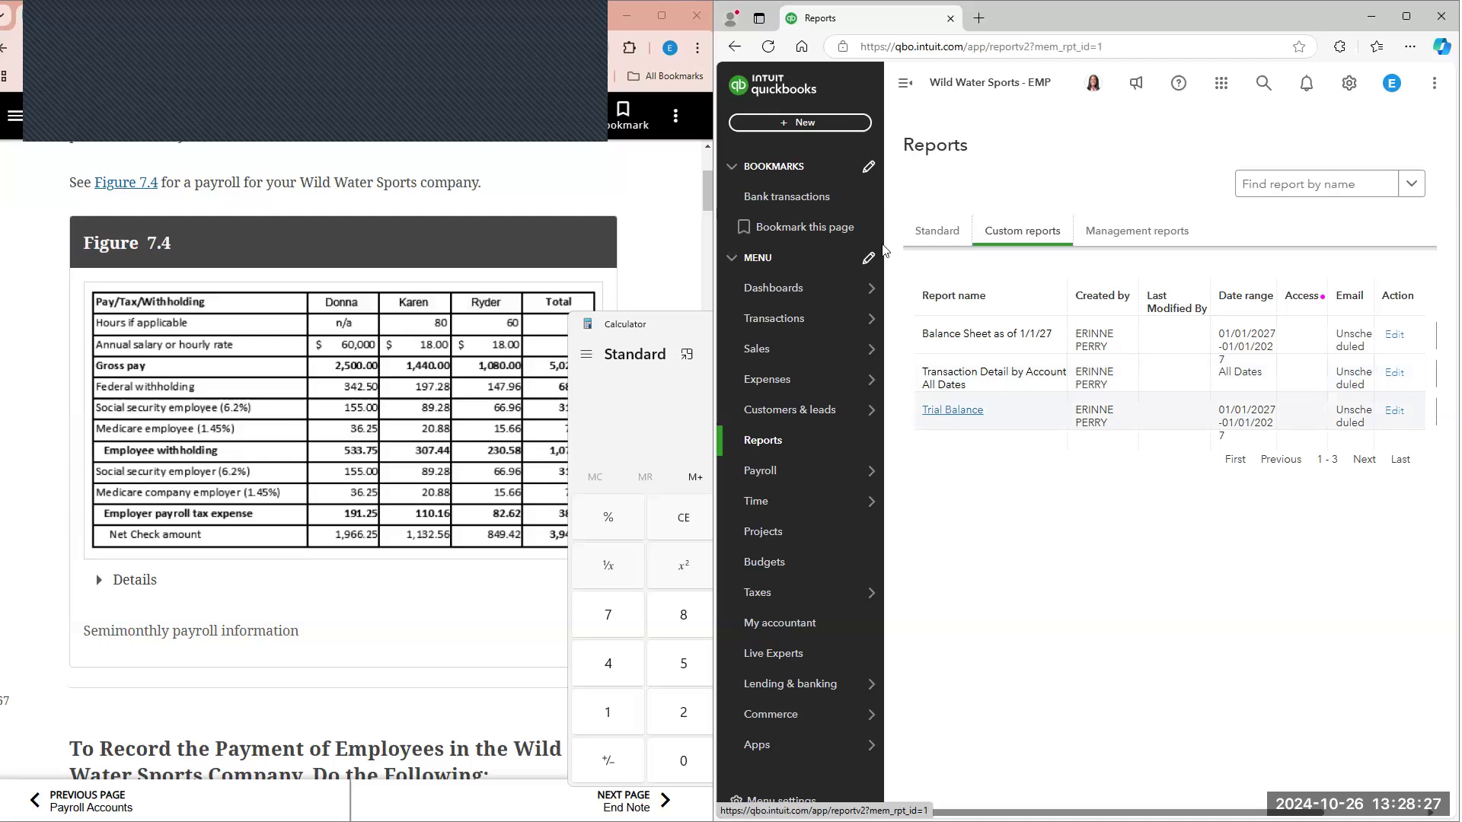
click(904, 86)
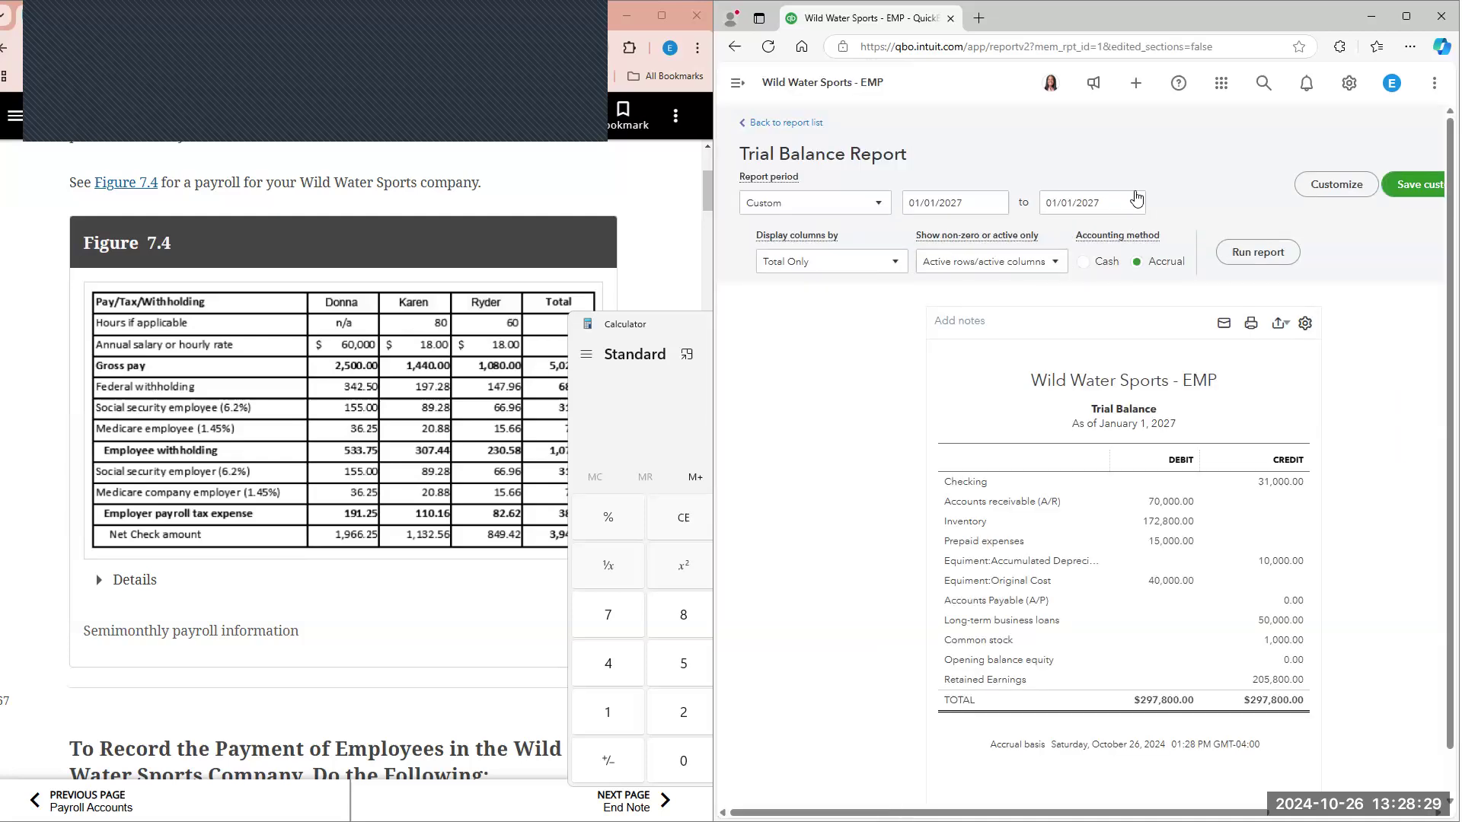
click(1134, 196)
click(1055, 372)
click(1238, 244)
scroll(1194, 285, down, 3)
scroll(542, 478, down, 12)
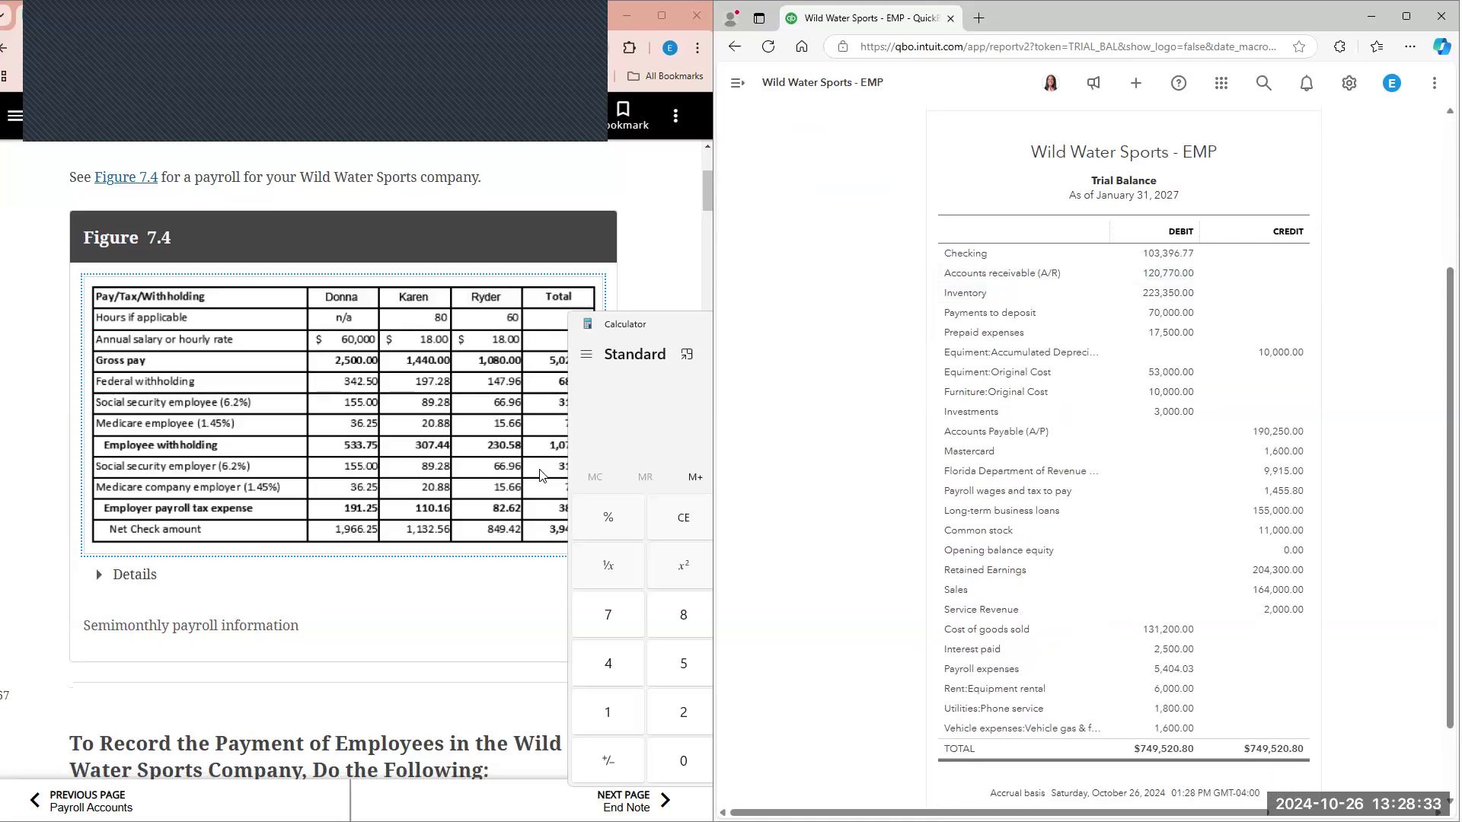
Step: Close the calculator and compare the rerun January 31, 2027 trial balance with Figure 7.6 in the textbook
click(694, 353)
click(856, 324)
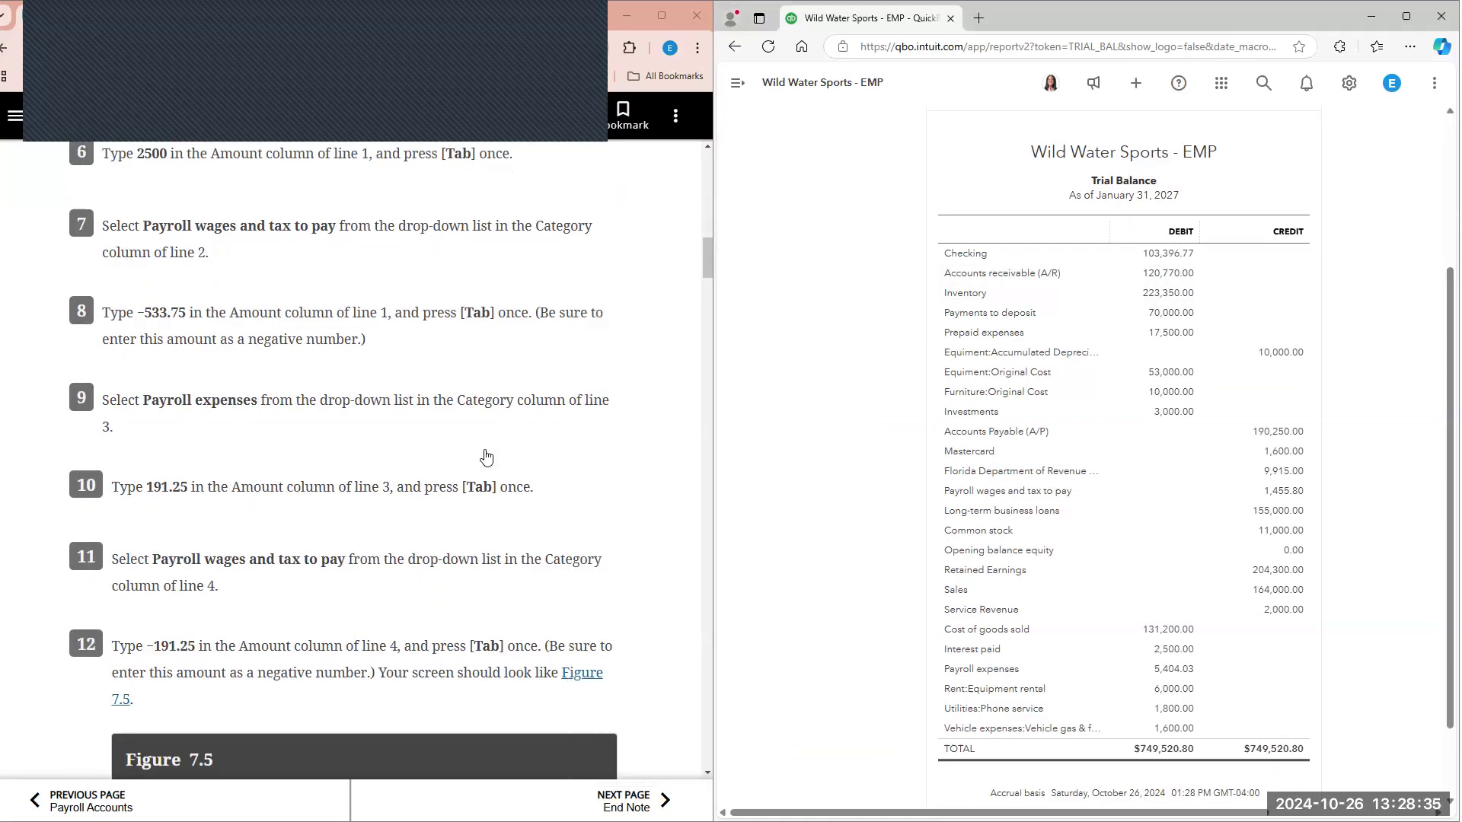
scroll(489, 461, down, 20)
scroll(491, 463, down, 2)
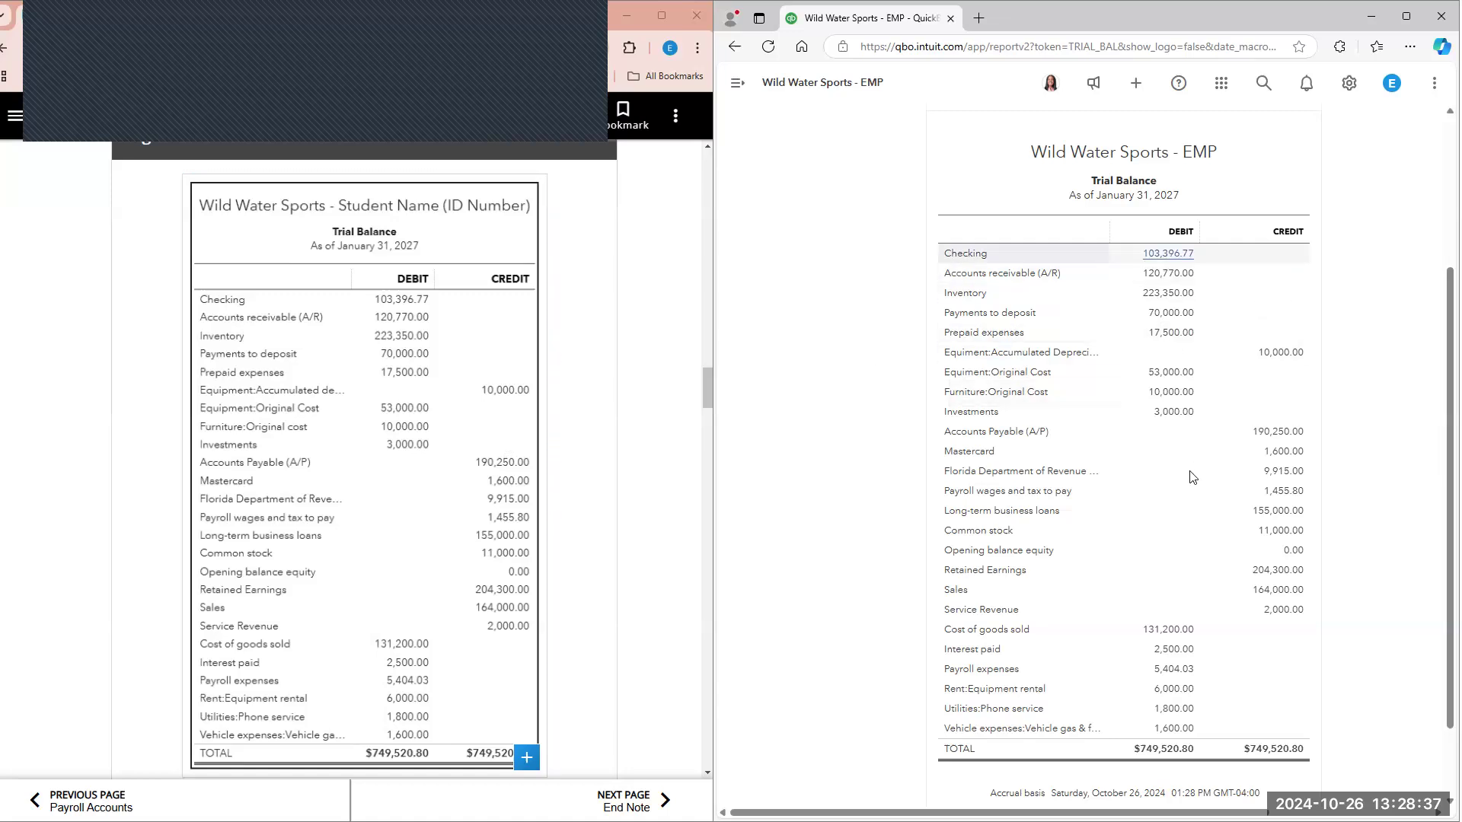
scroll(1188, 488, down, 1)
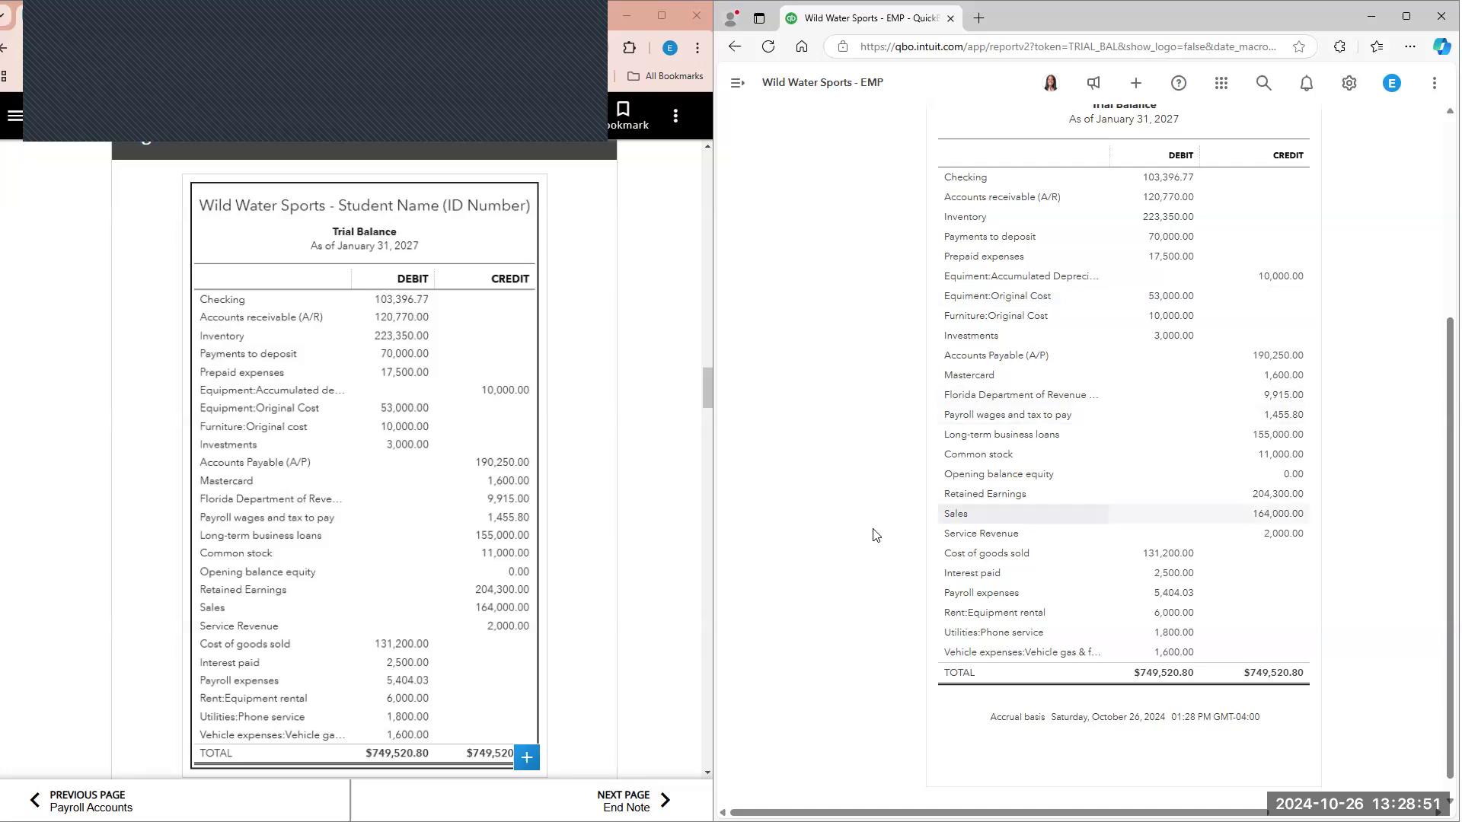
Step: Find textbook step 24 and open the transaction report behind the Checking balance in the trial balance
scroll(617, 491, down, 6)
scroll(607, 472, down, 1)
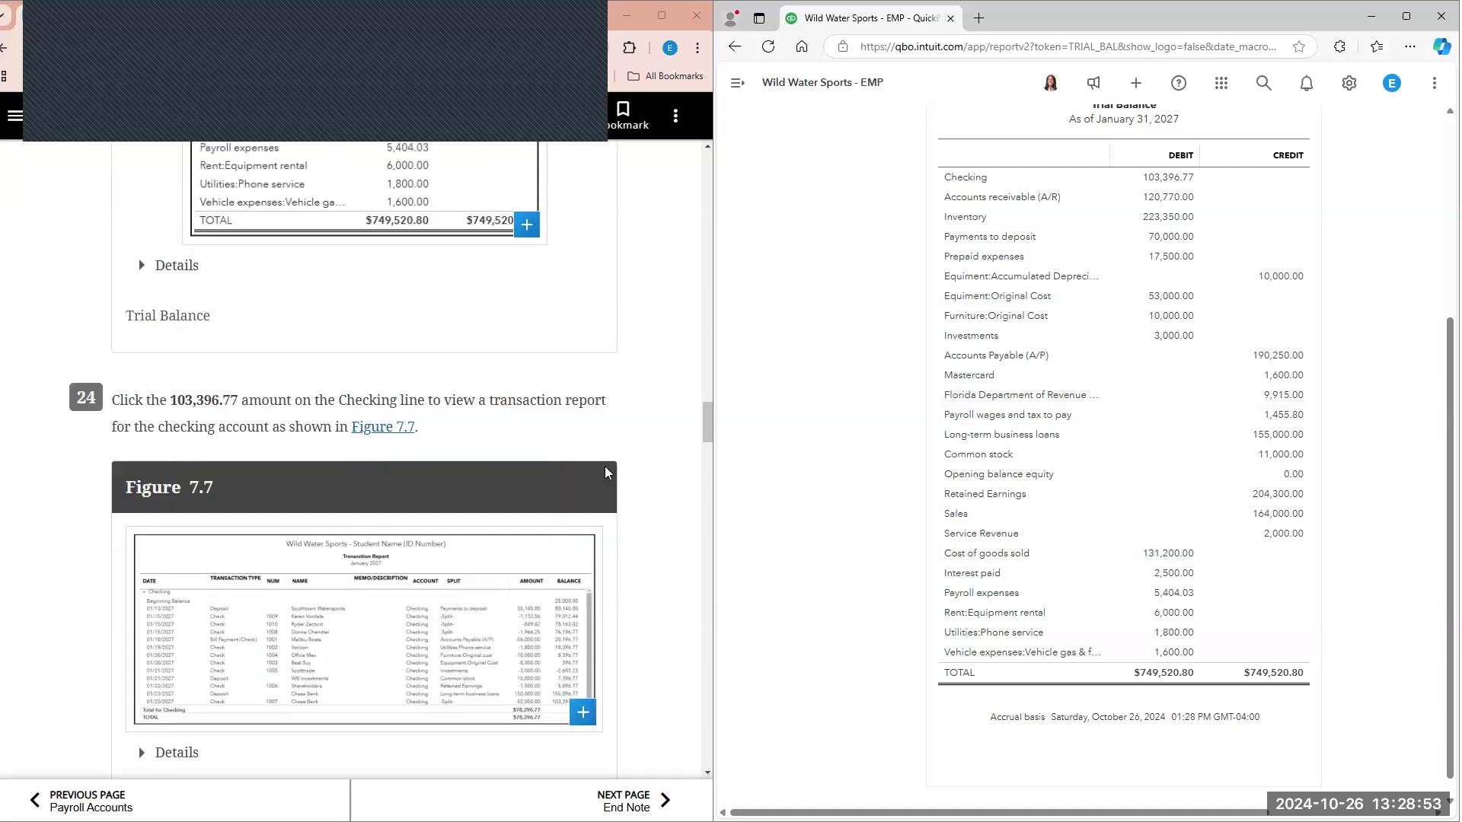
click(1168, 177)
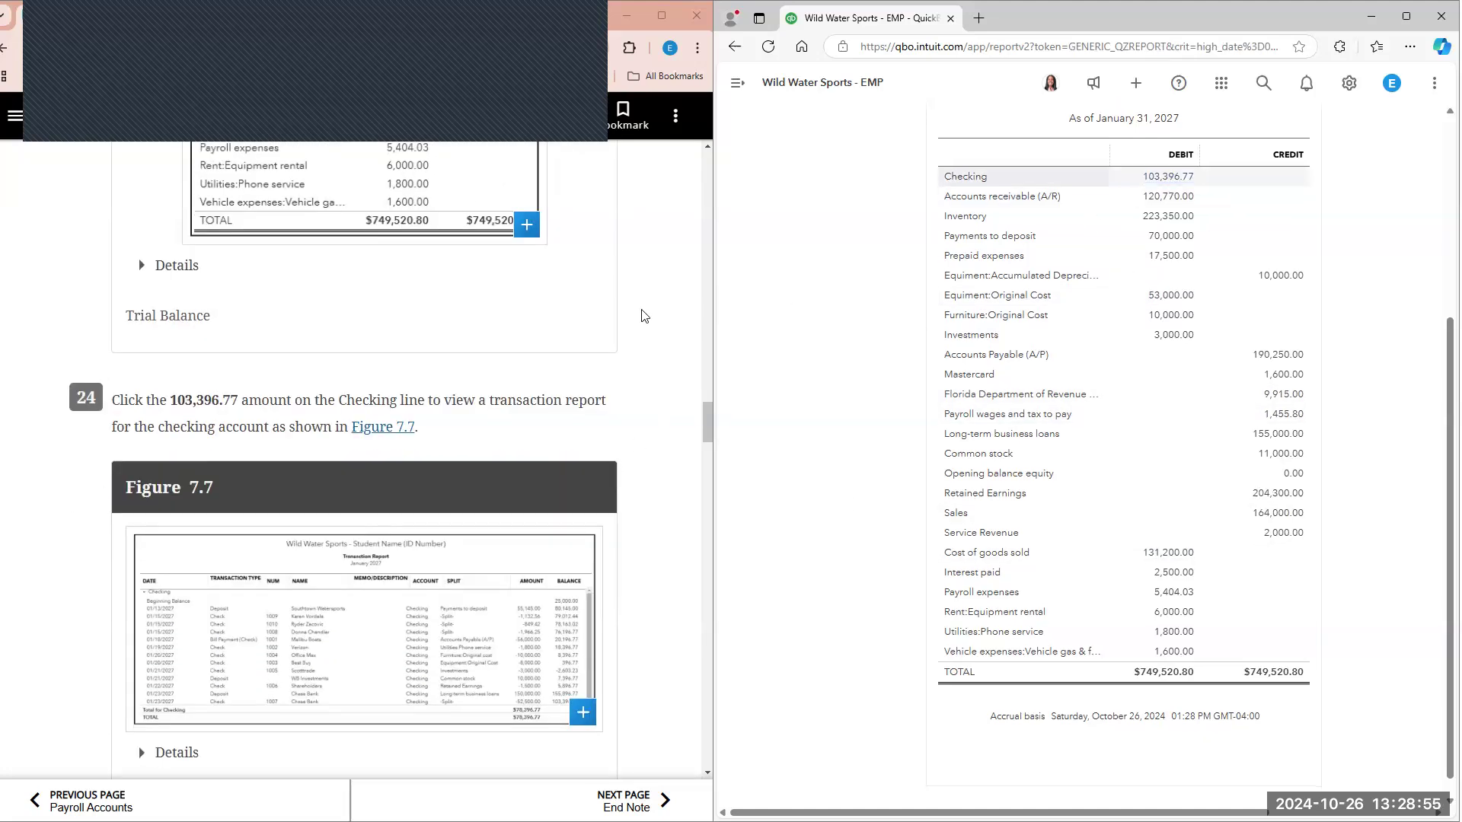
Step: Compare the January 2027 checking transaction report's columns and balances with Figure 7.7 in the textbook
scroll(602, 400, down, 1)
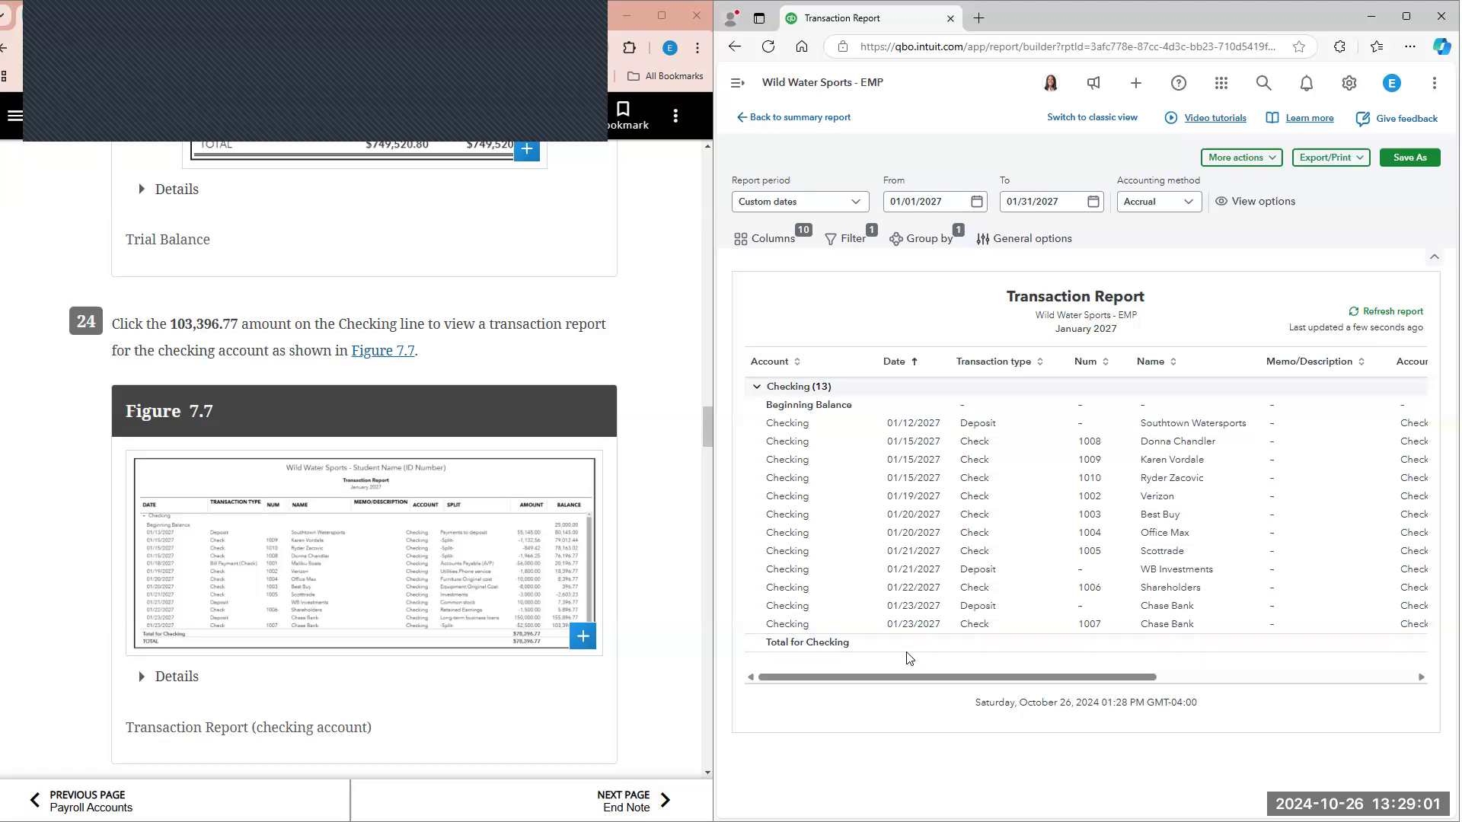
drag(889, 677, 1238, 685)
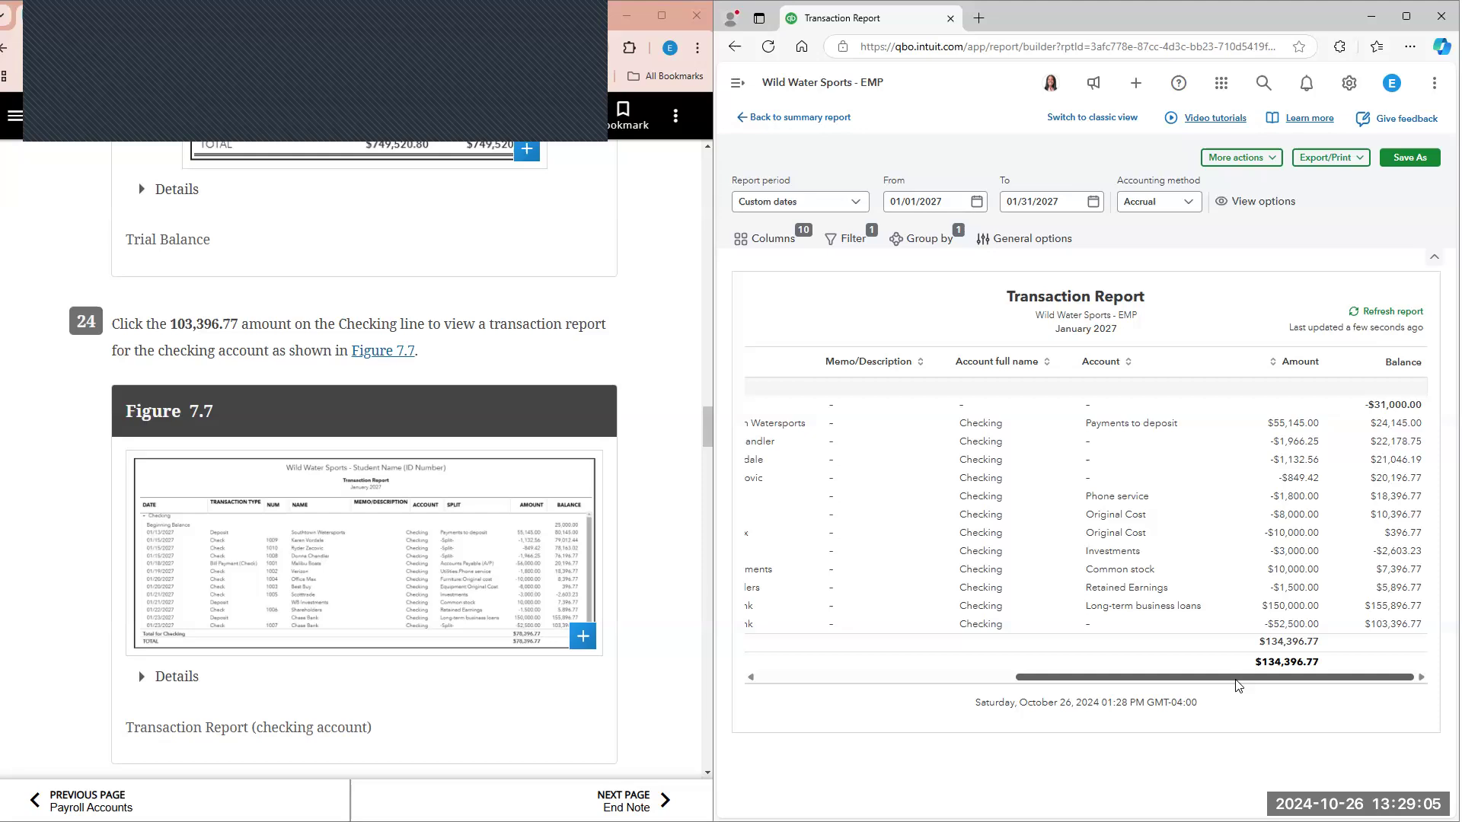
drag(1150, 697, 906, 693)
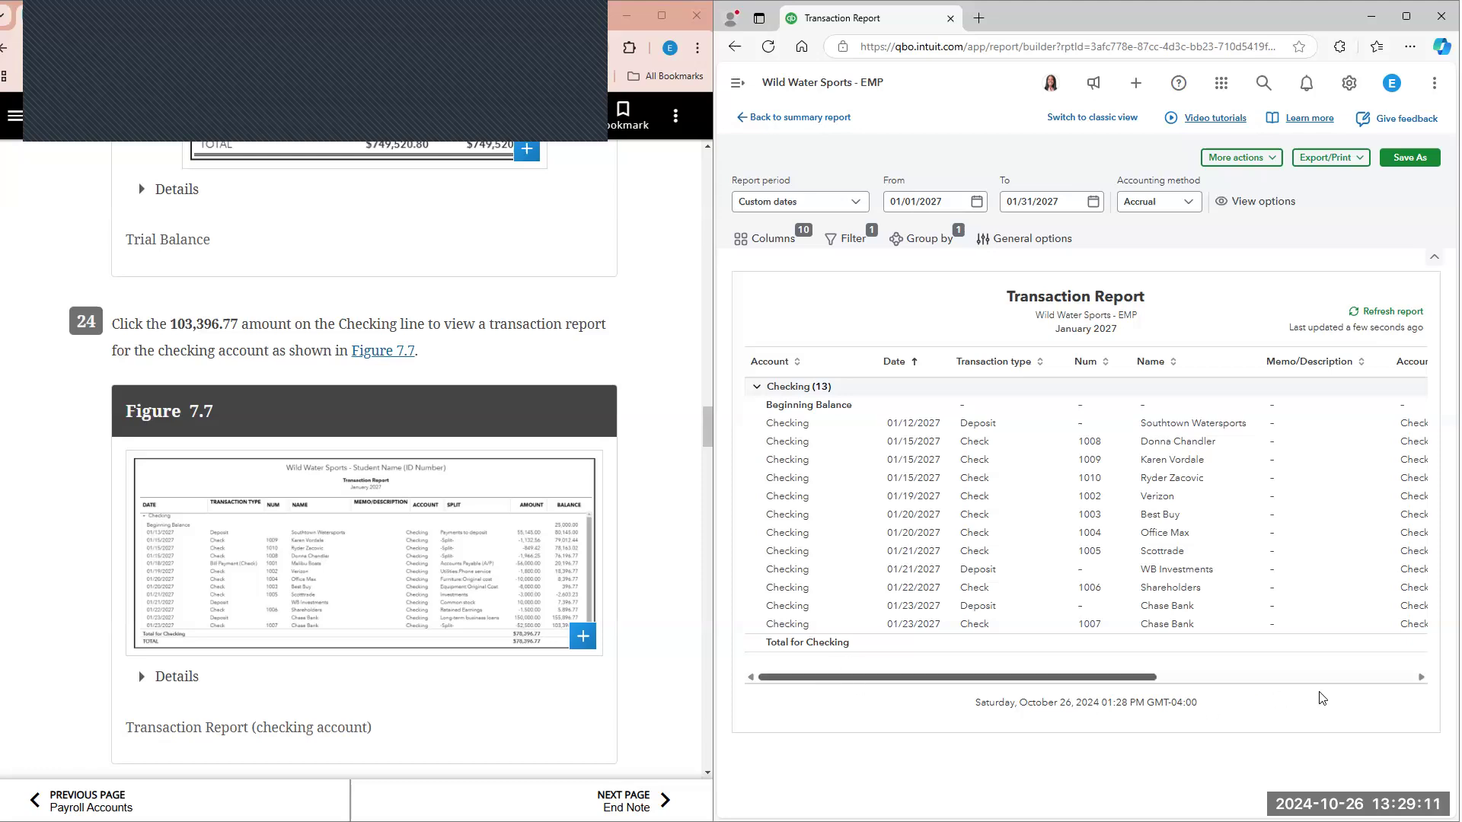
drag(906, 678, 1321, 693)
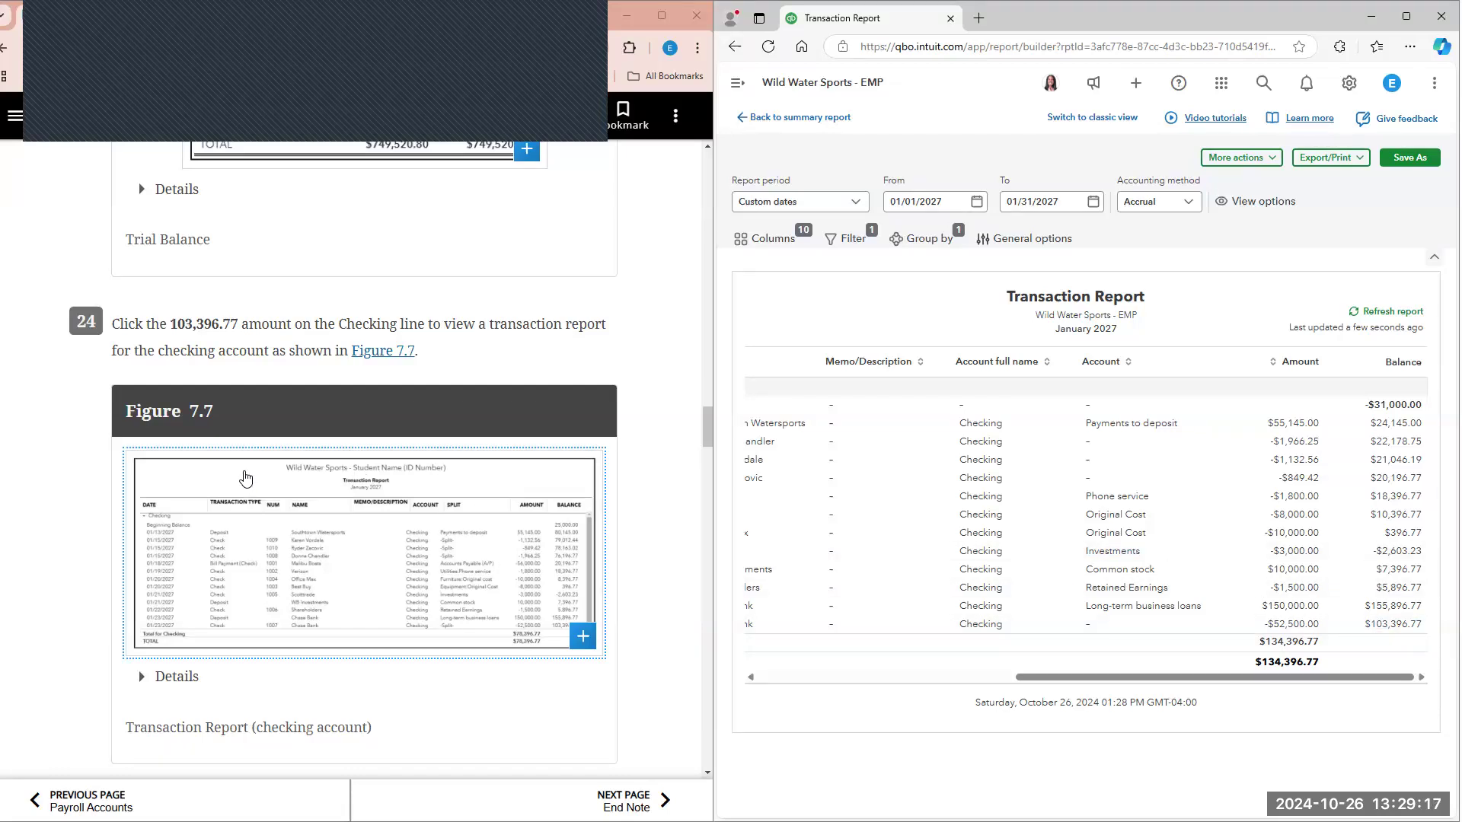
ctrl+scroll(246, 479, up, 3)
scroll(248, 474, down, 2)
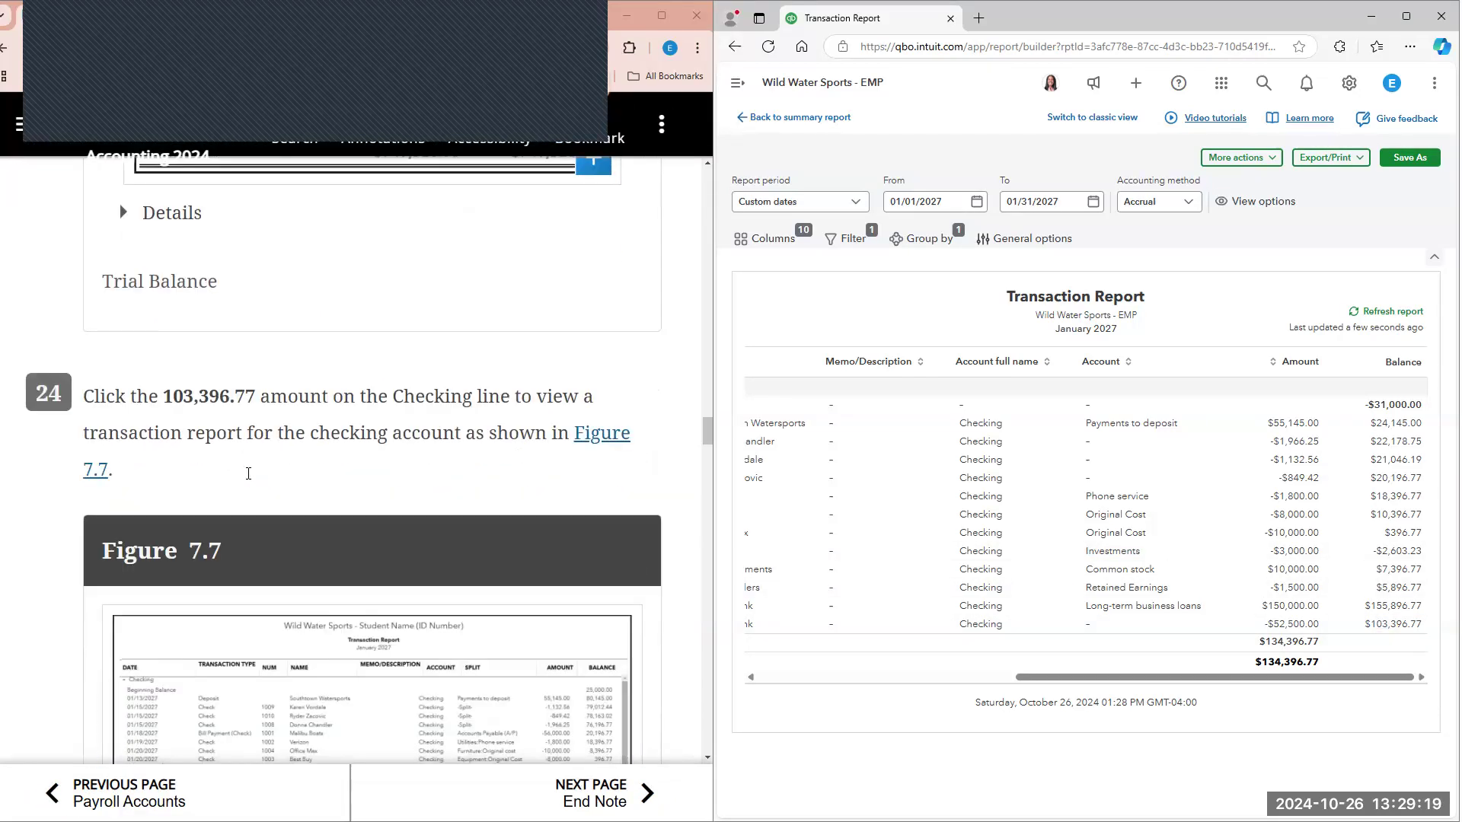
ctrl+scroll(248, 486, up, 1)
scroll(248, 486, down, 2)
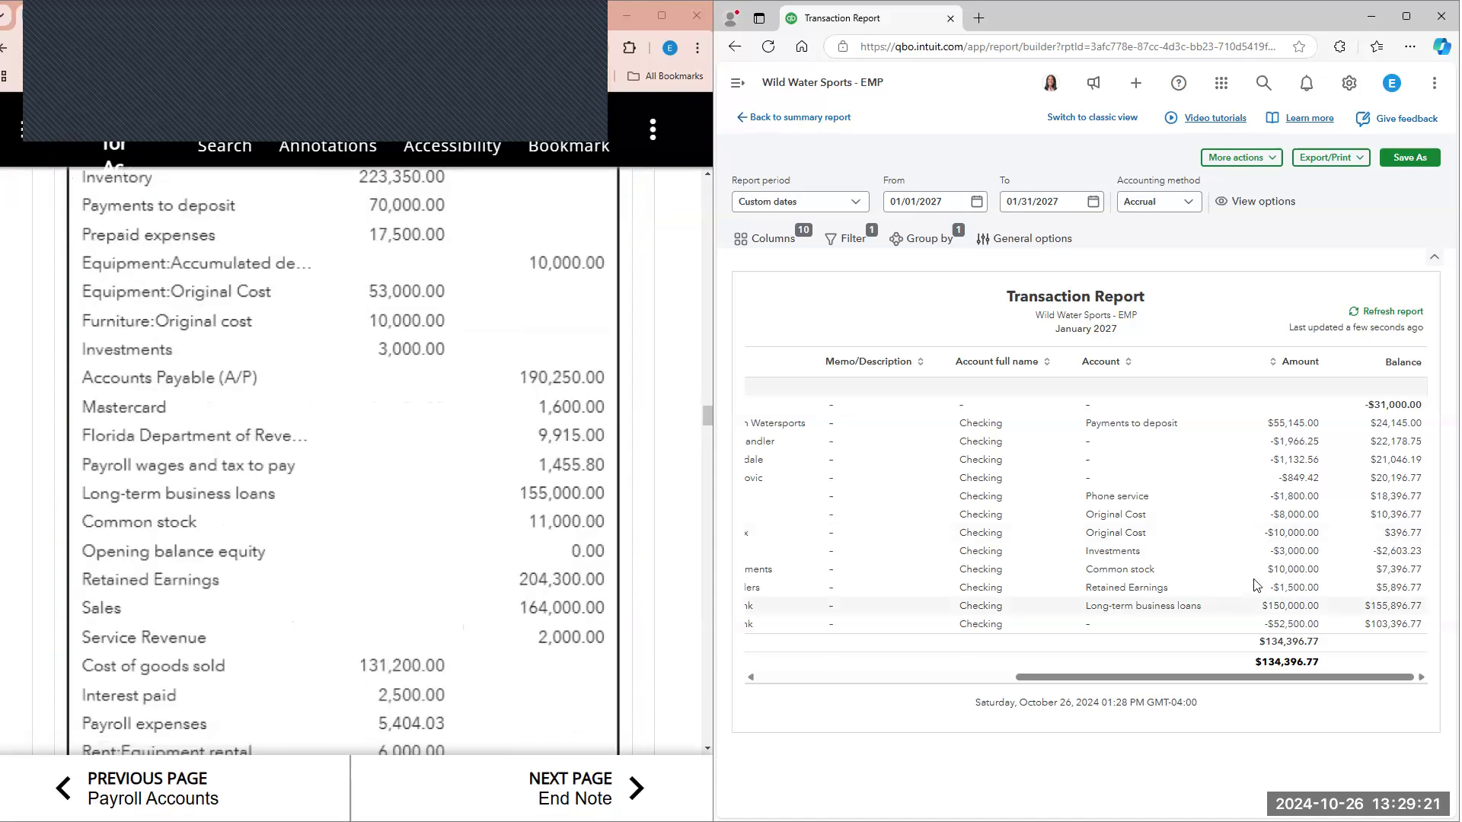
scroll(609, 602, down, 10)
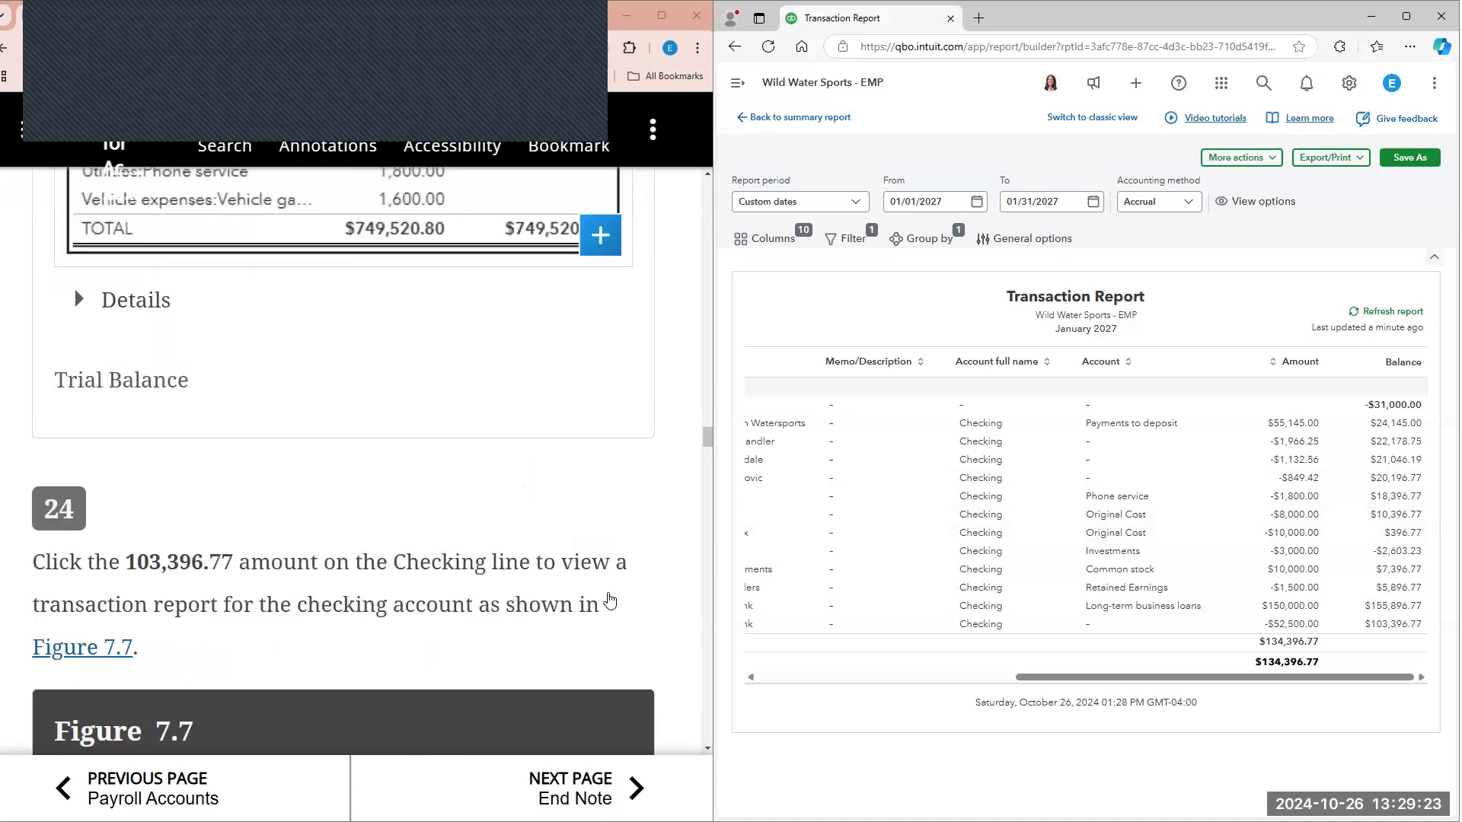
scroll(609, 602, down, 5)
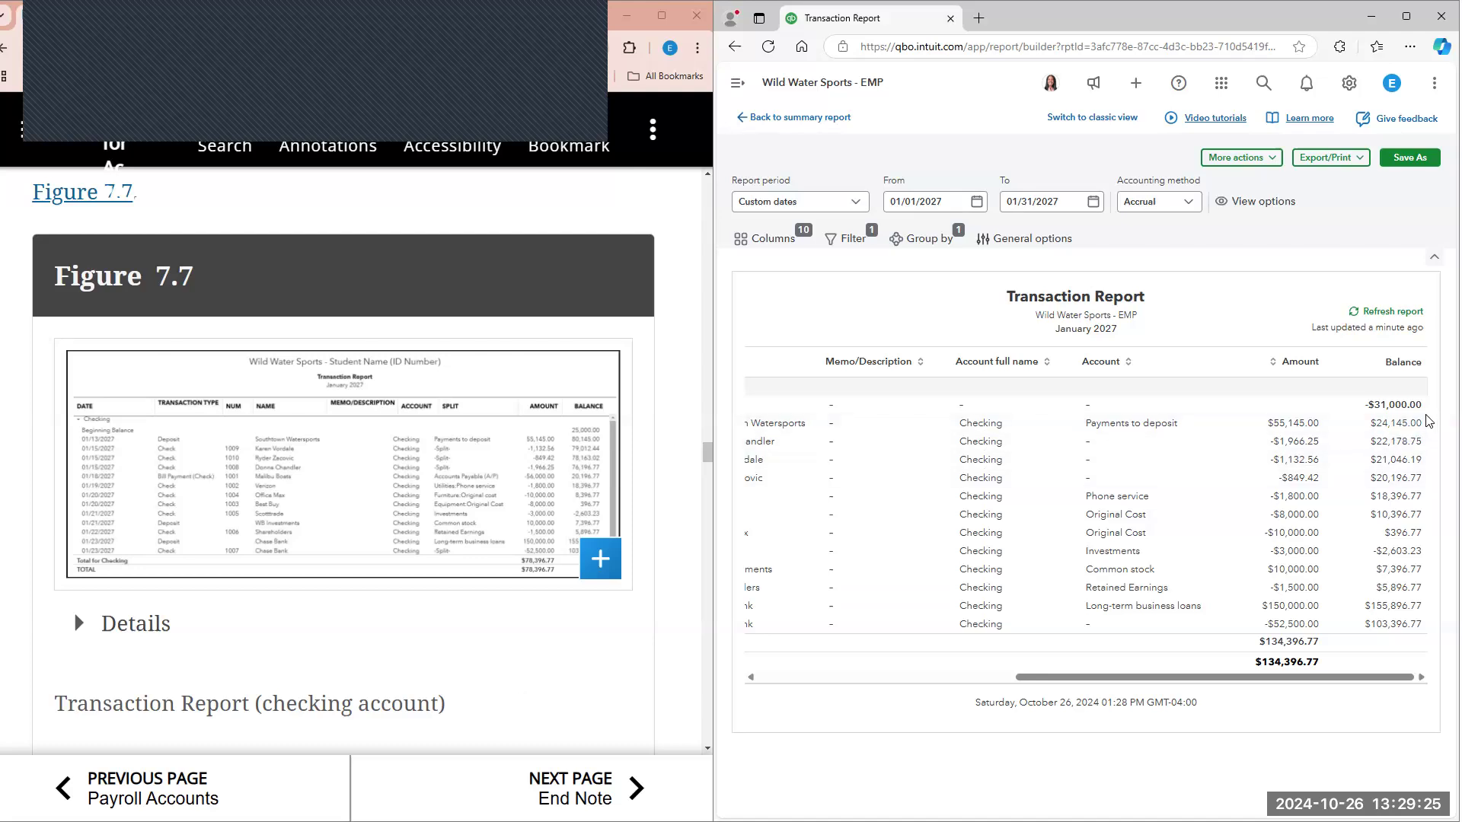
drag(1152, 679, 1336, 658)
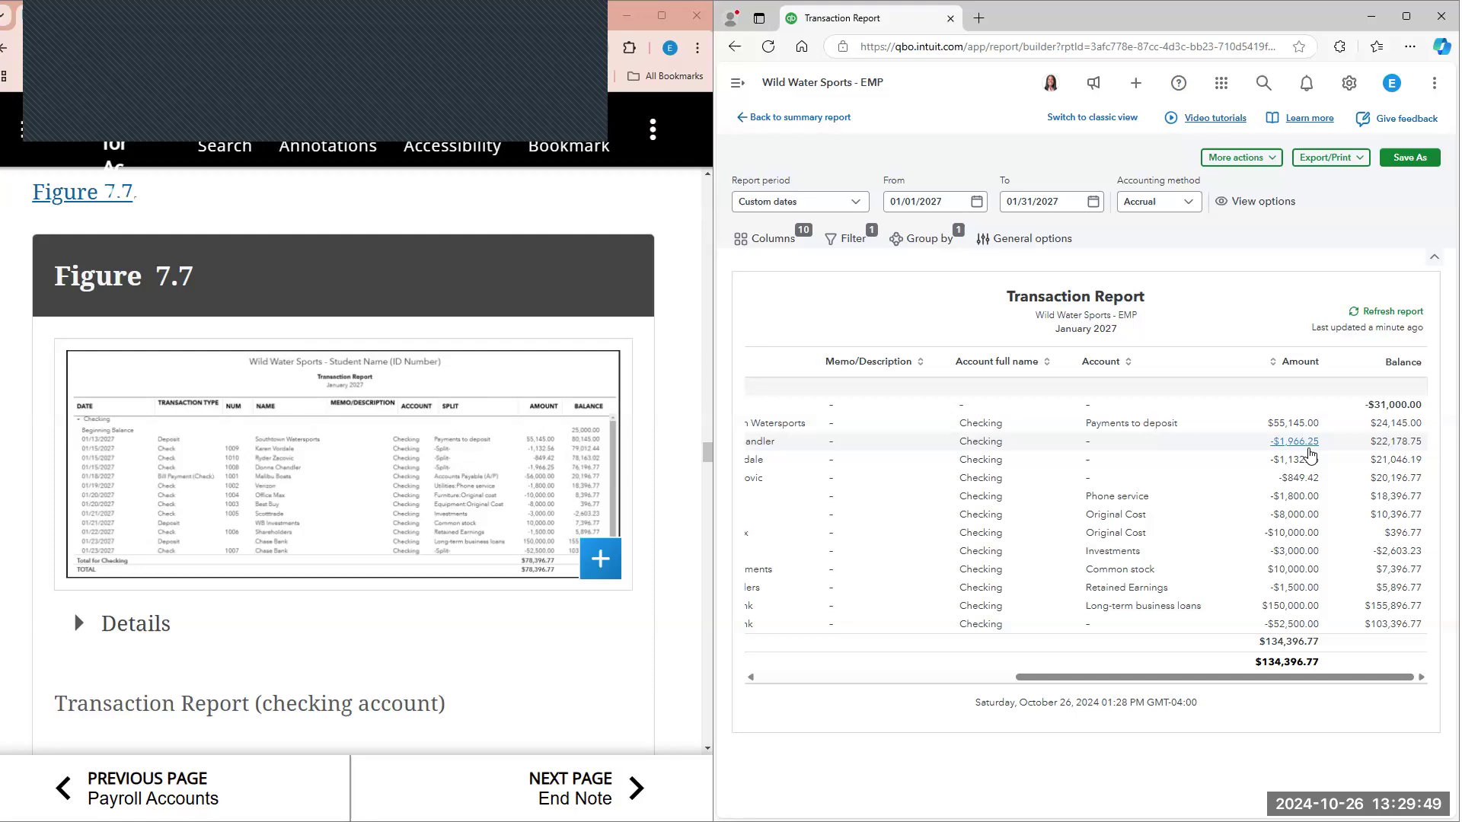
drag(1184, 678, 996, 697)
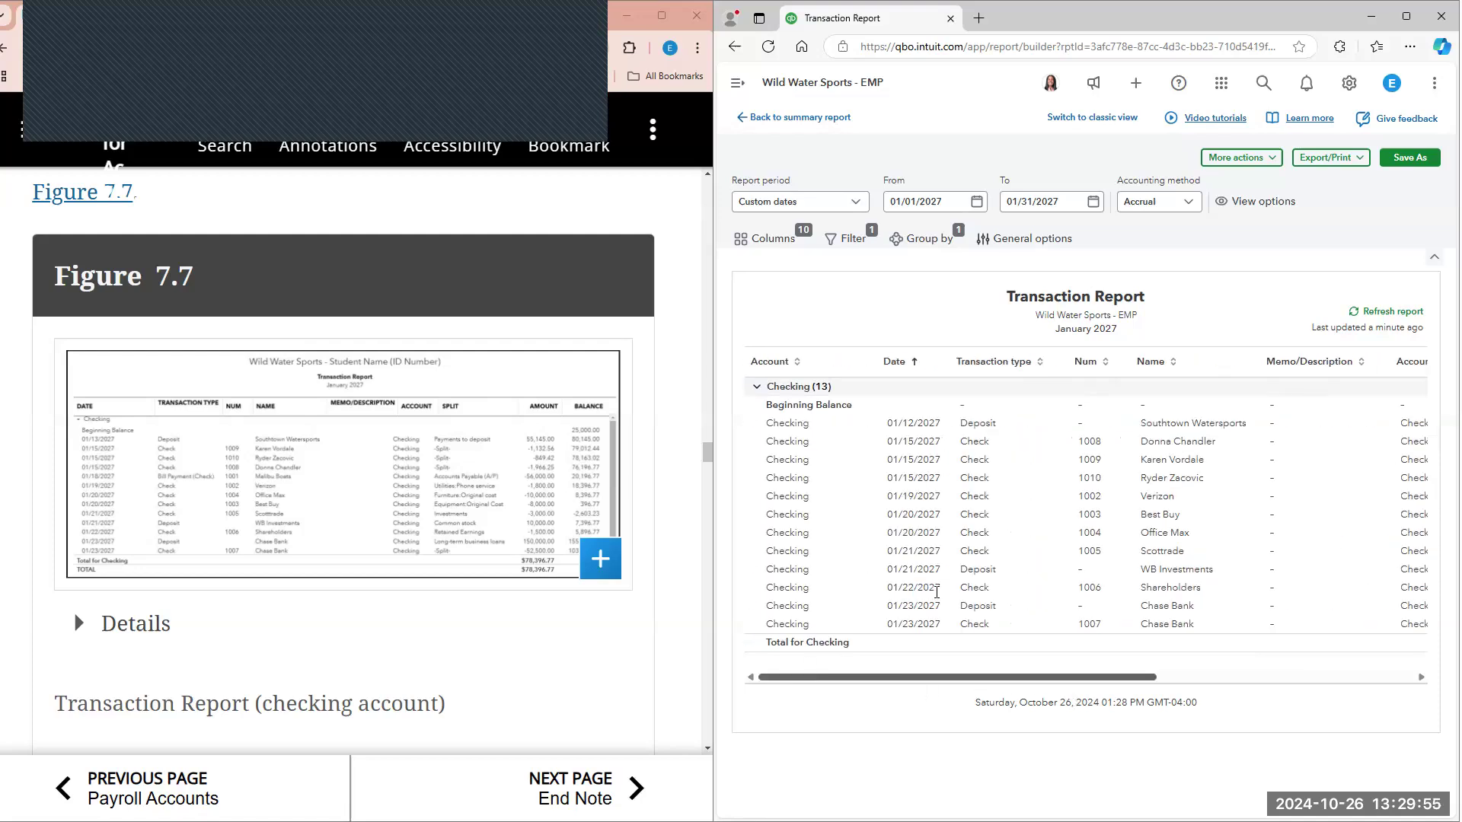
click(152, 461)
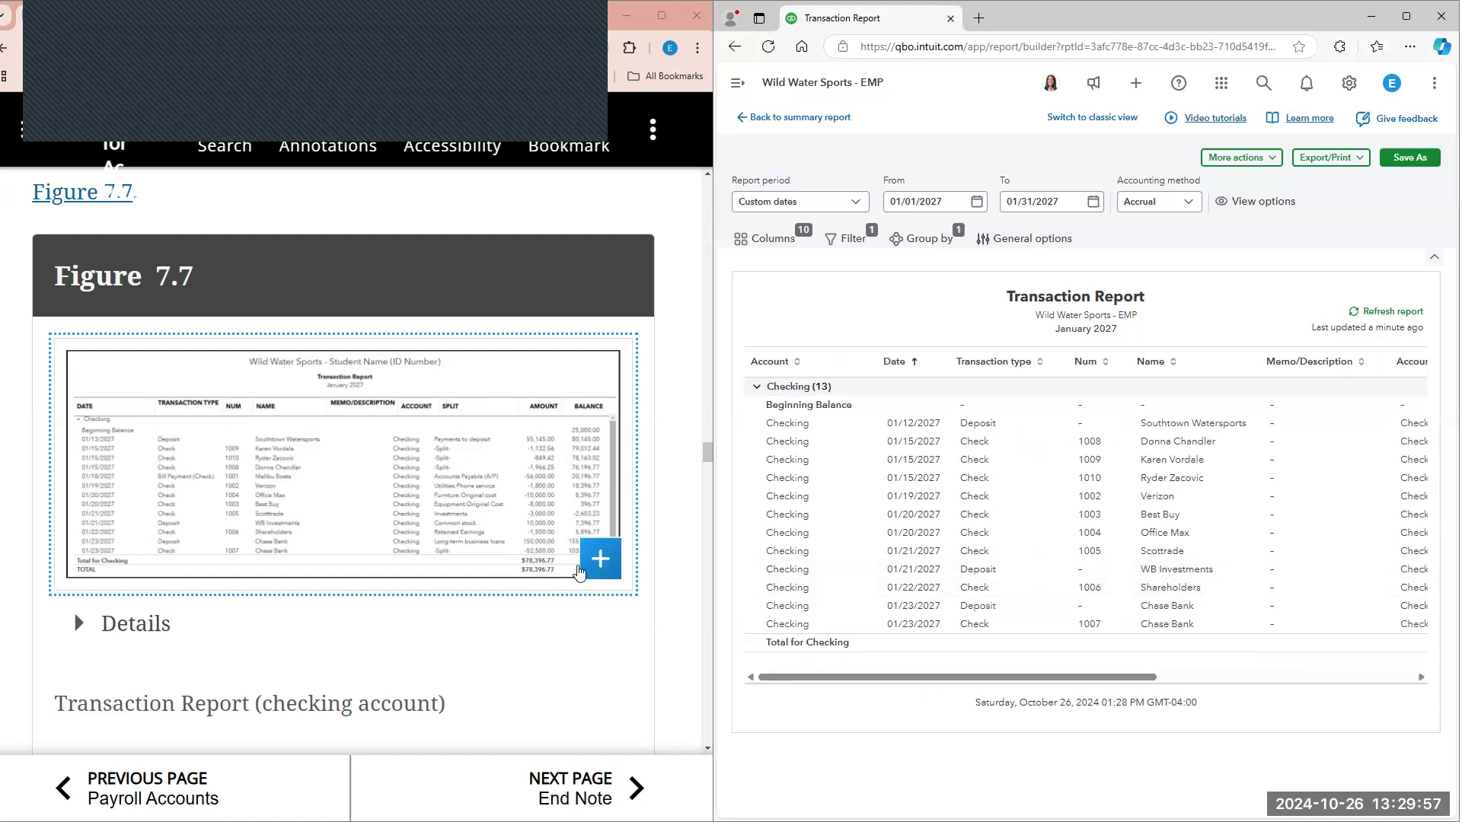
Step: Open the Scottrade check from the transaction report's Investments line, and close it without changes
drag(930, 690, 1295, 671)
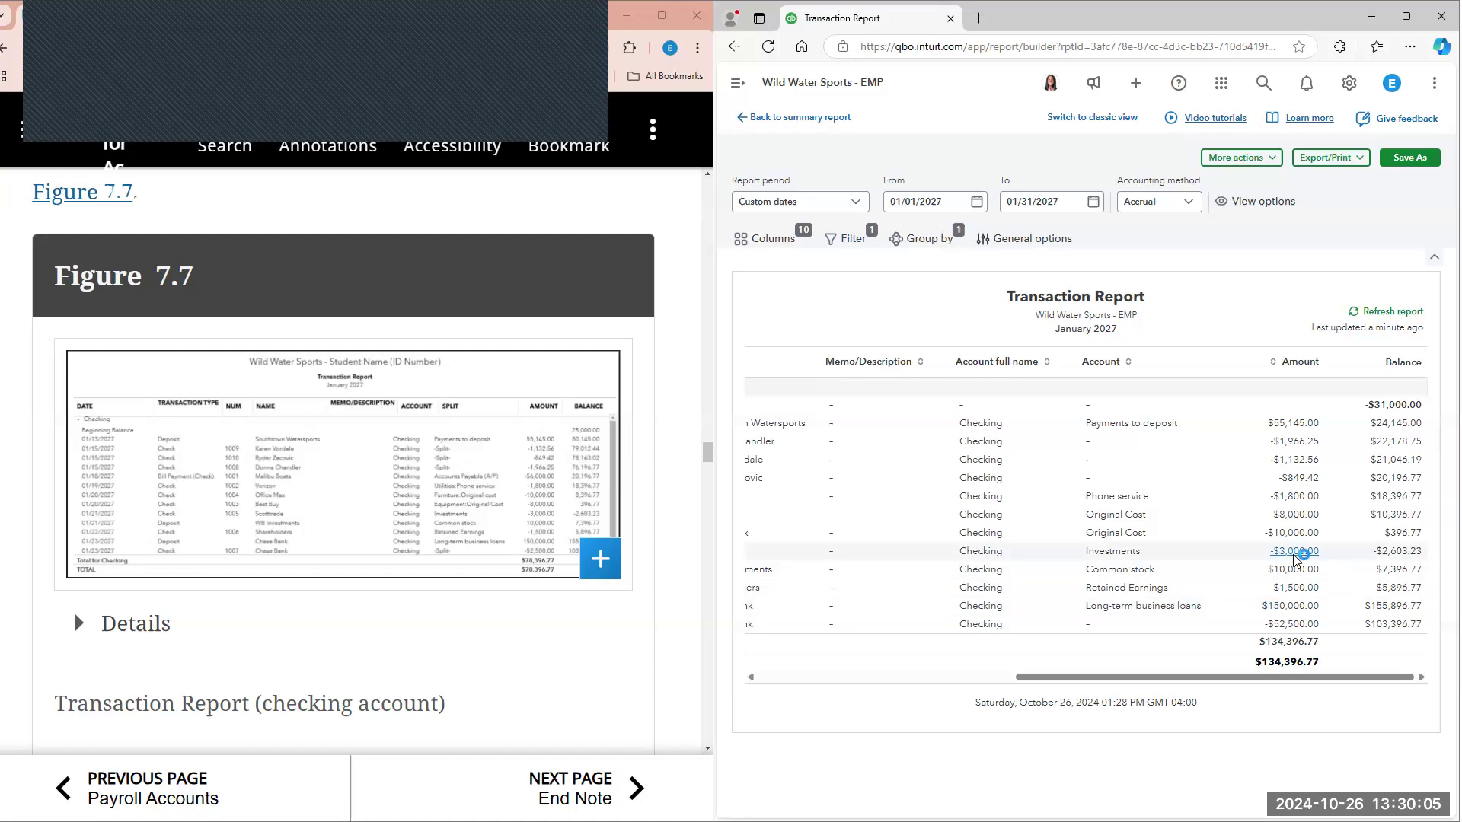
click(1295, 459)
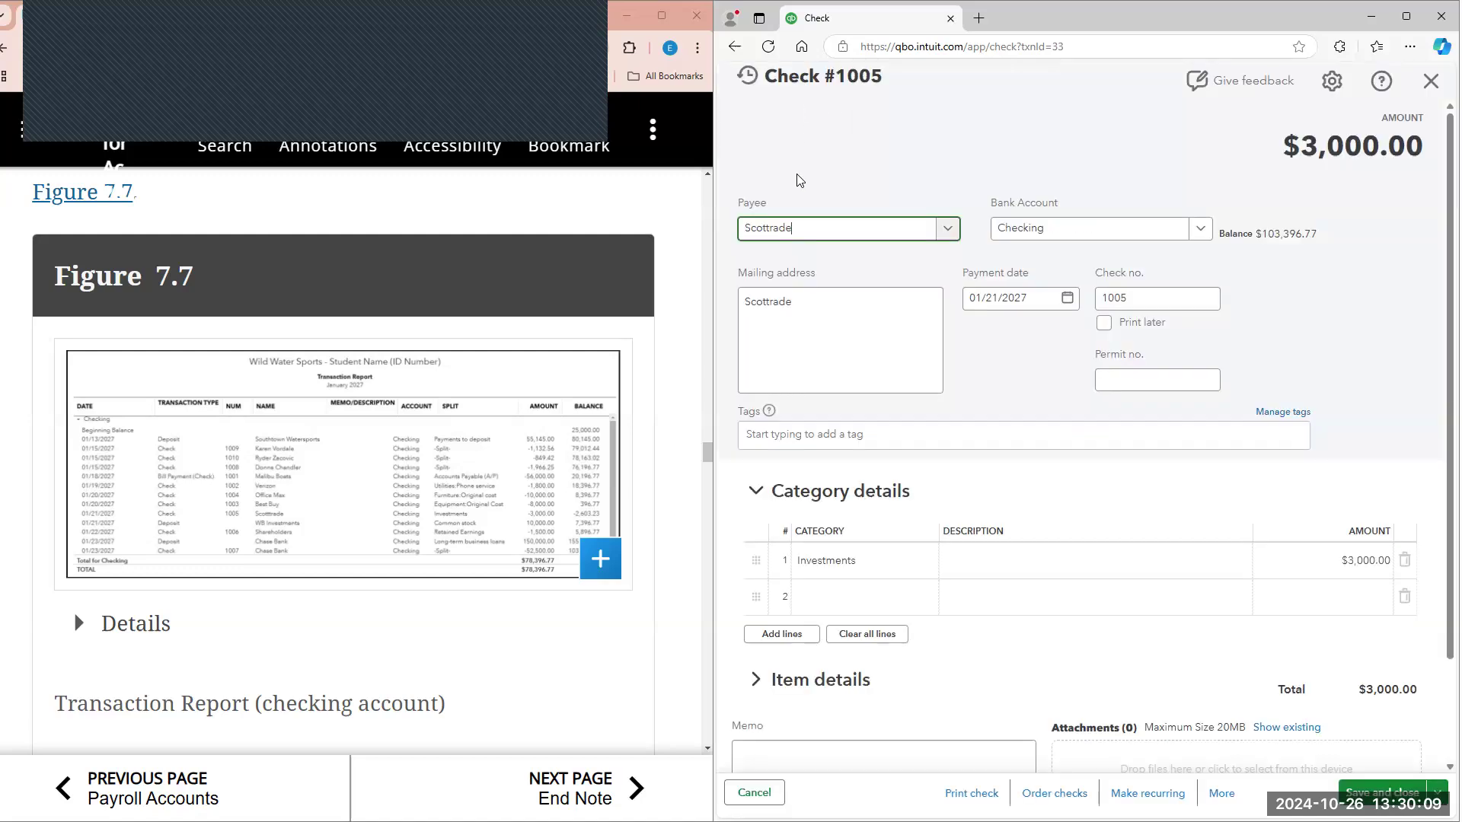
click(1431, 81)
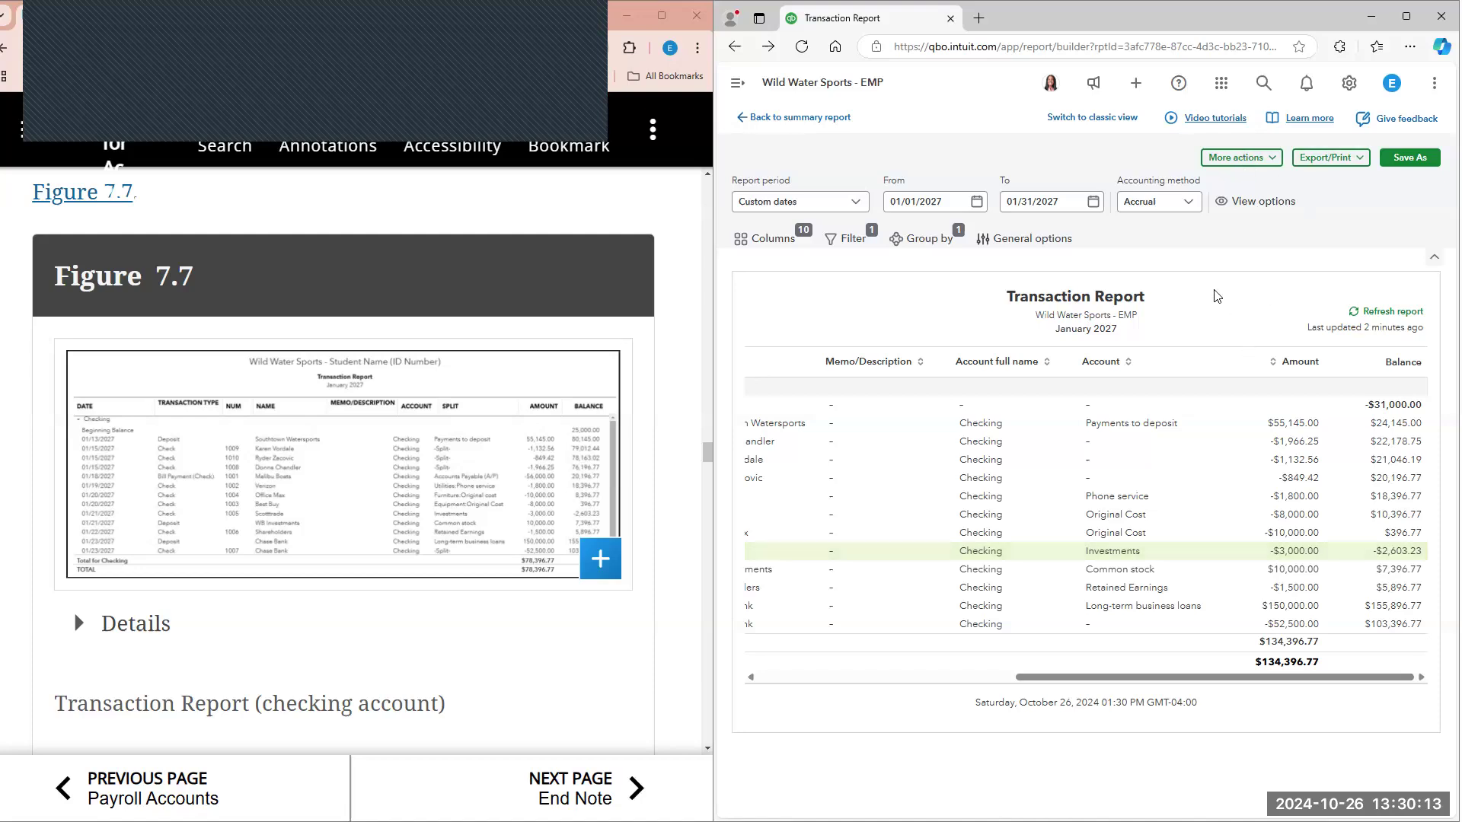
Step: Switch the transaction report to classic view and run it for All Dates
click(1108, 120)
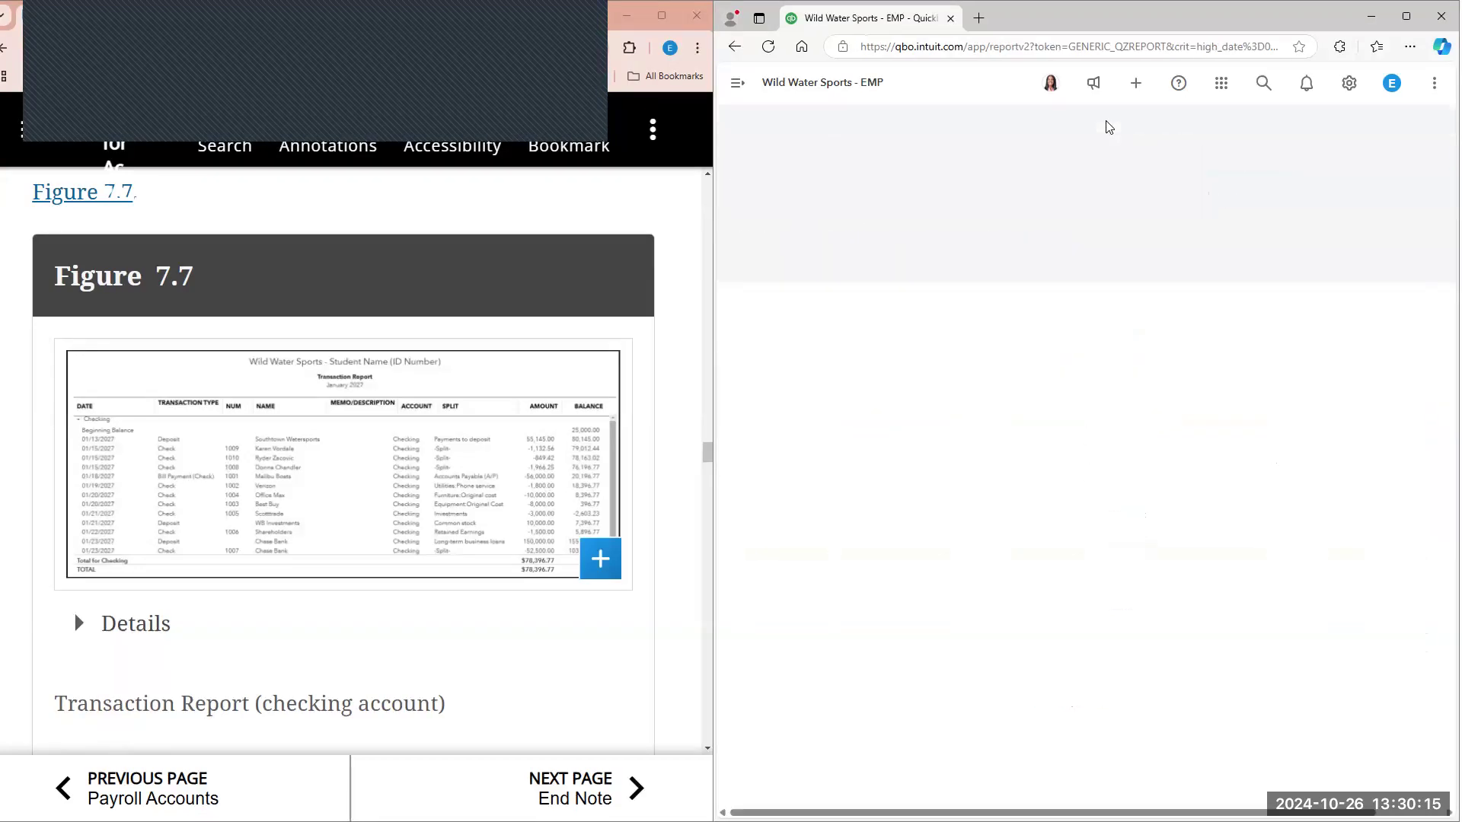
drag(1096, 813, 1344, 813)
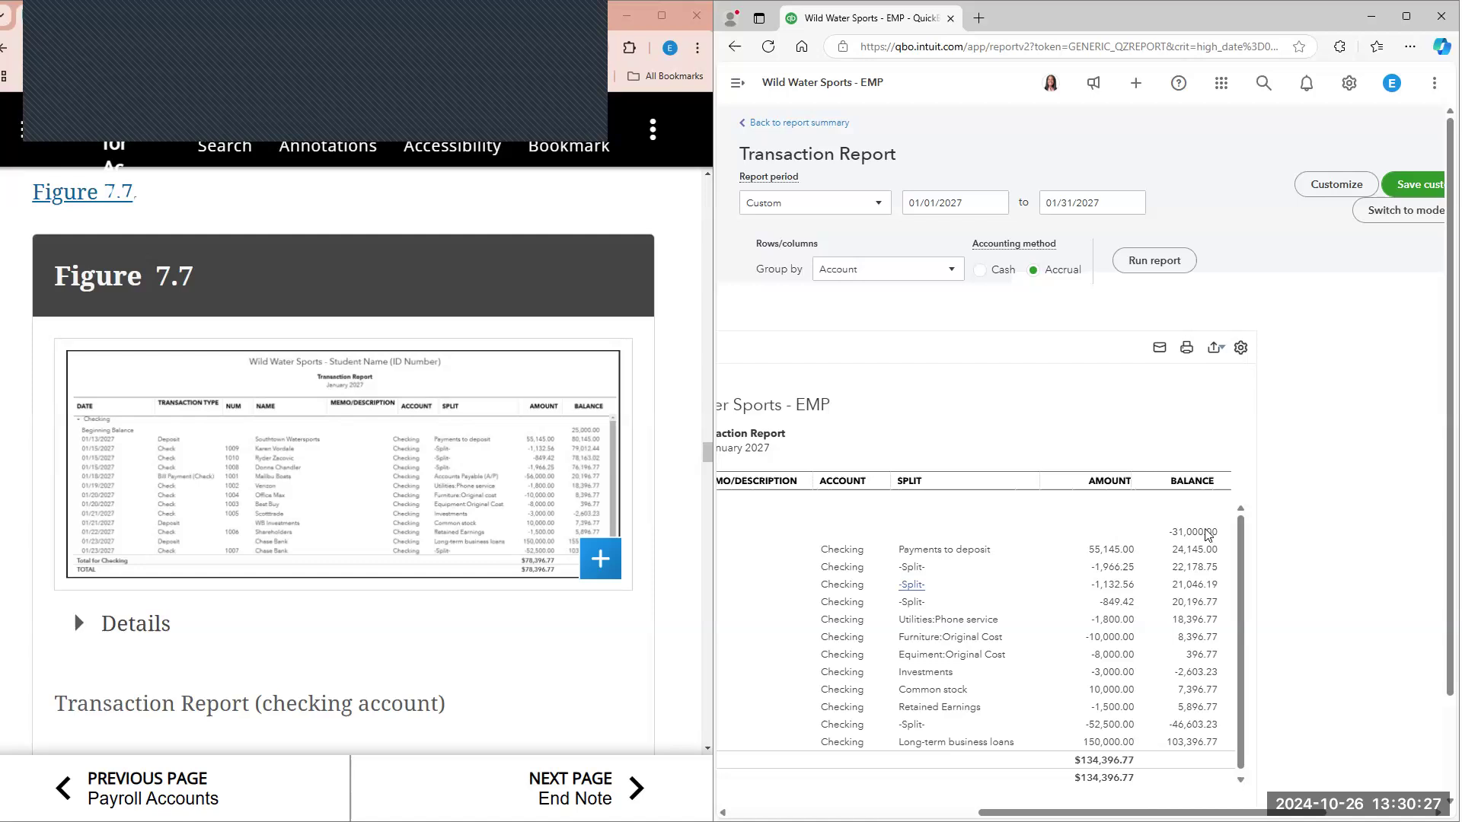
click(850, 220)
click(807, 233)
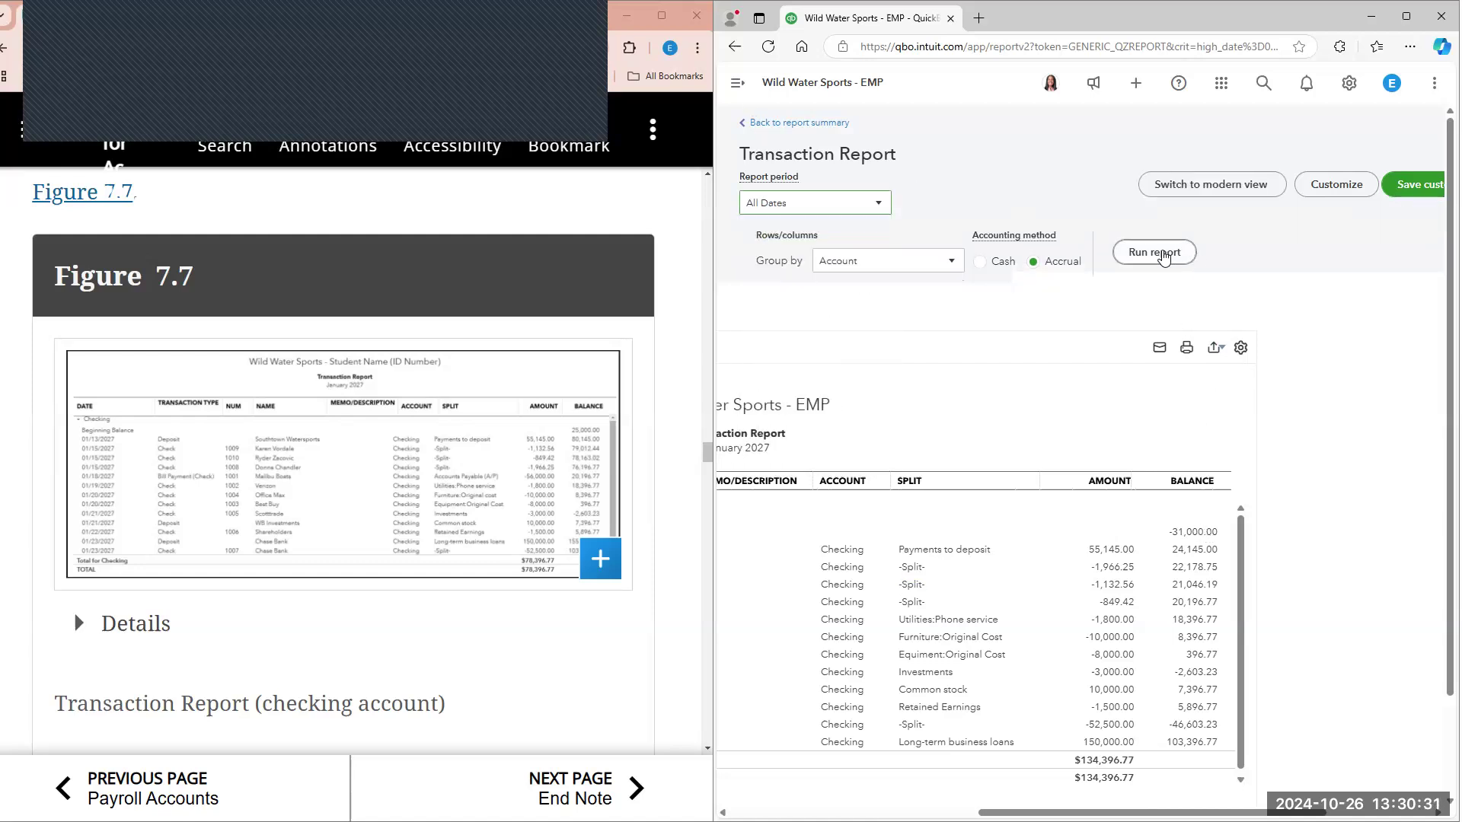
click(1163, 256)
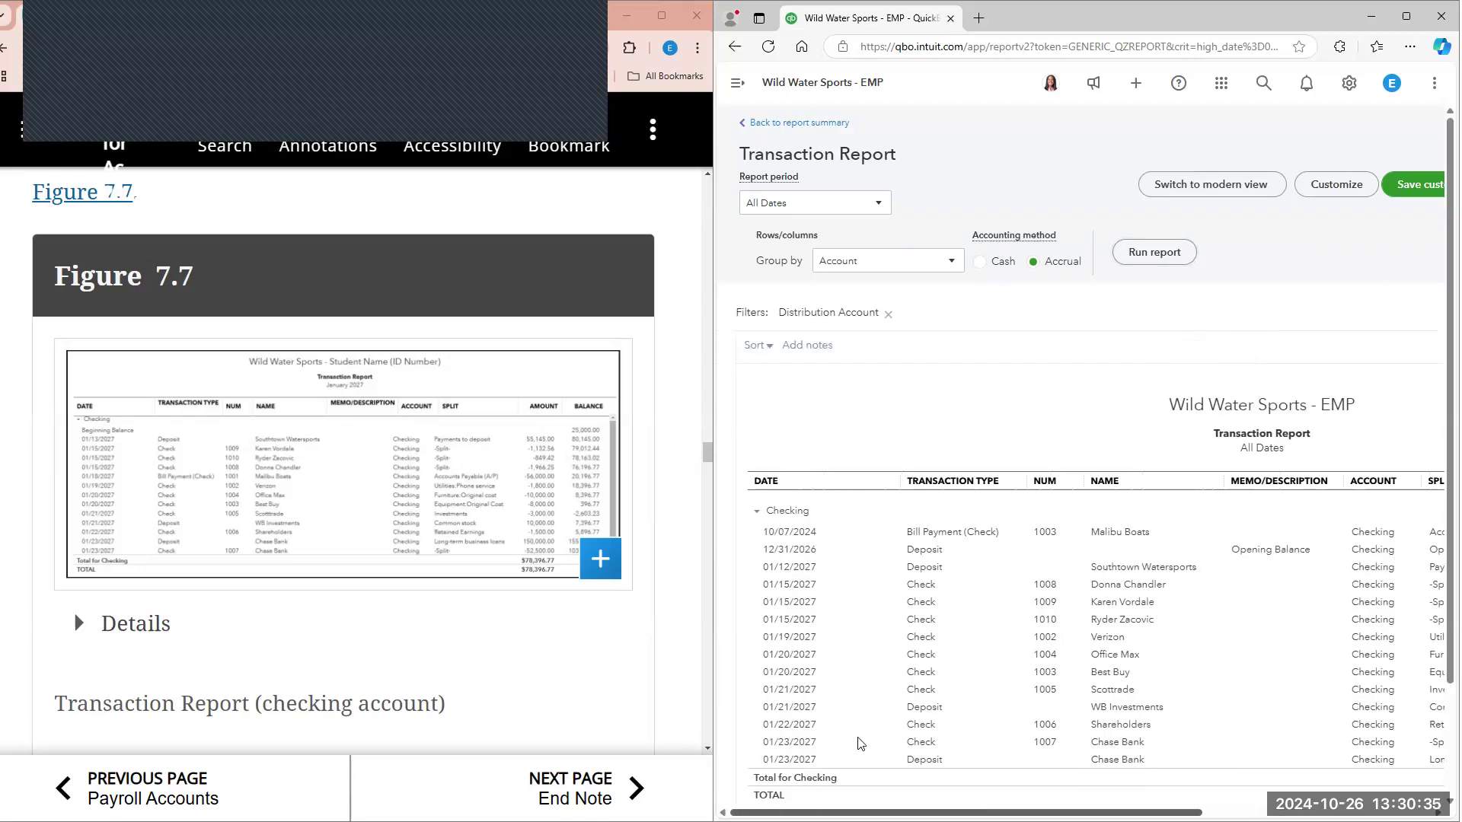
Step: Set the Malibu Boats bill payment's date to 01/18/2027, save it despite its linked transactions, and close it
click(805, 540)
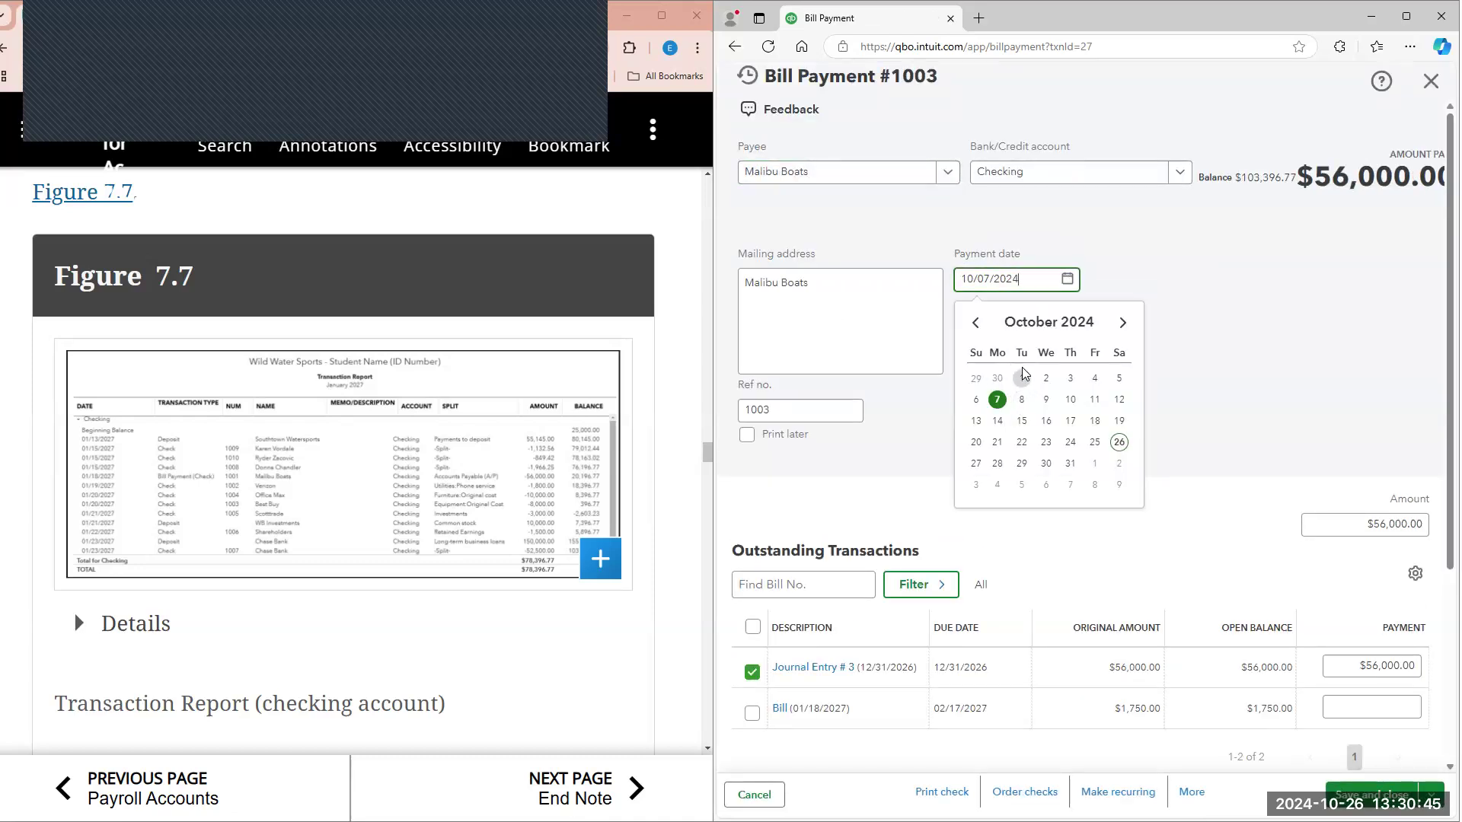
key(ctrl+a)
text(1/18/2)
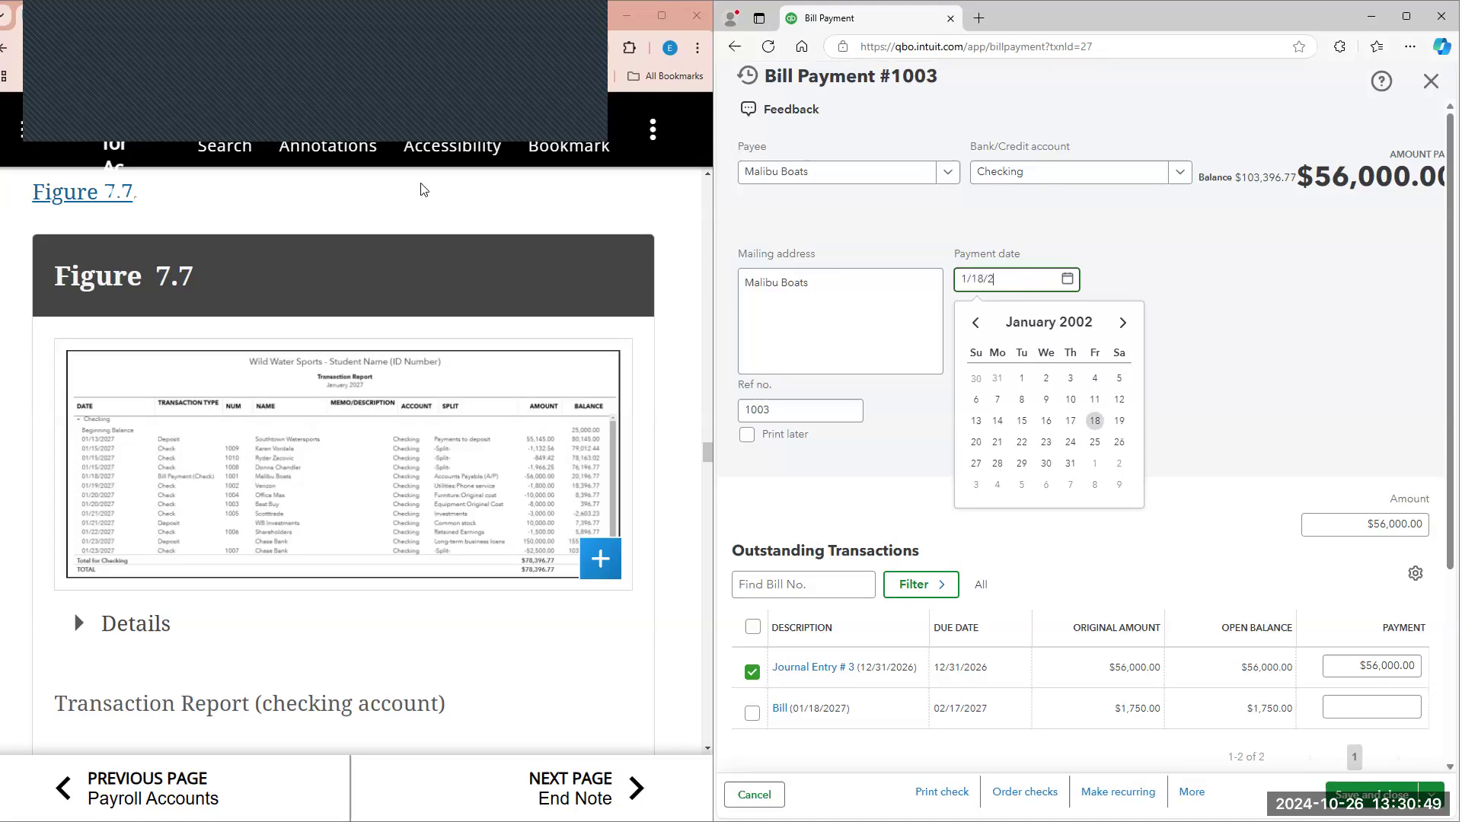
text(027)
key(Return)
click(1363, 794)
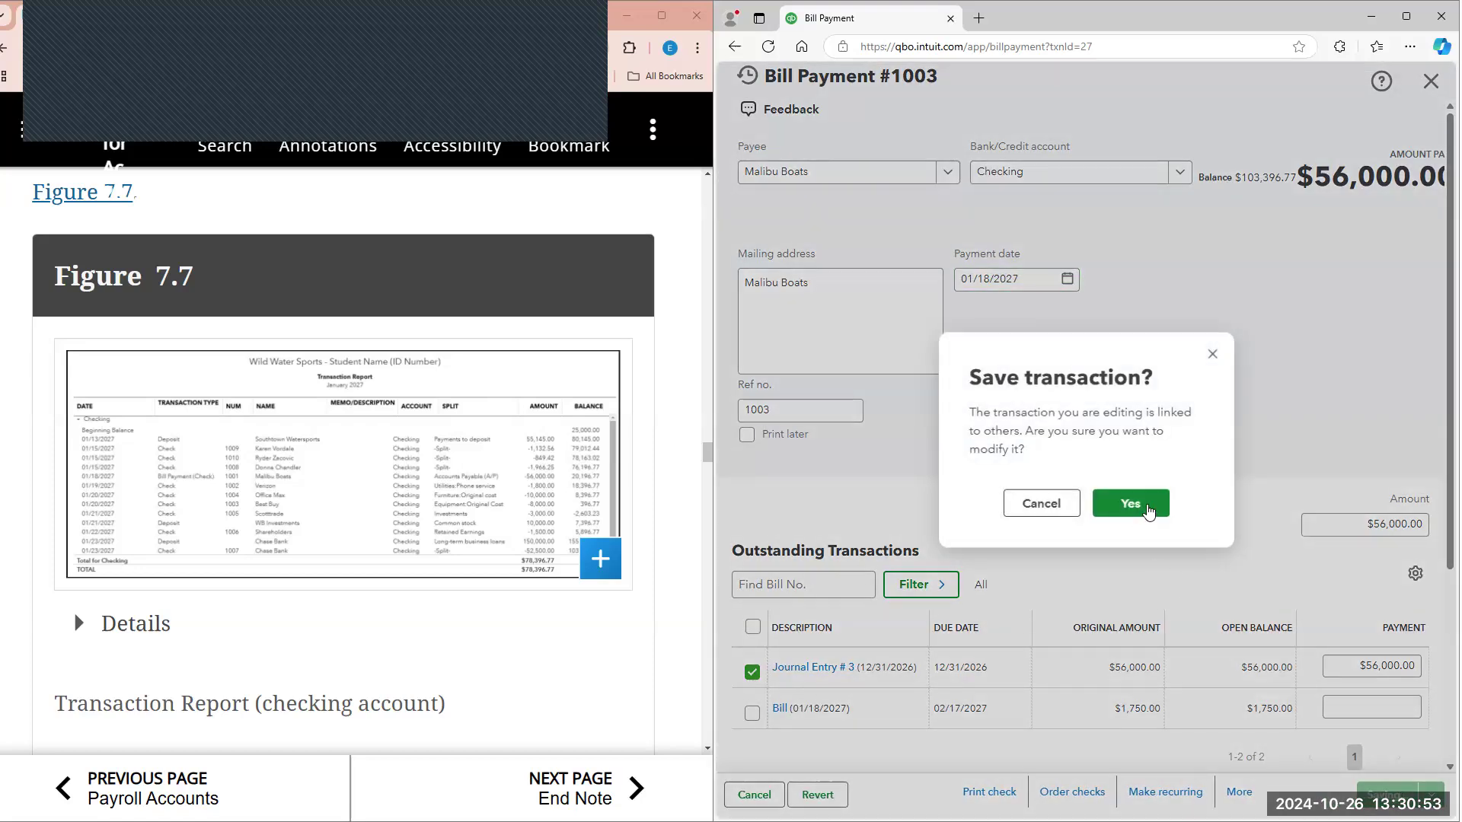
click(1145, 506)
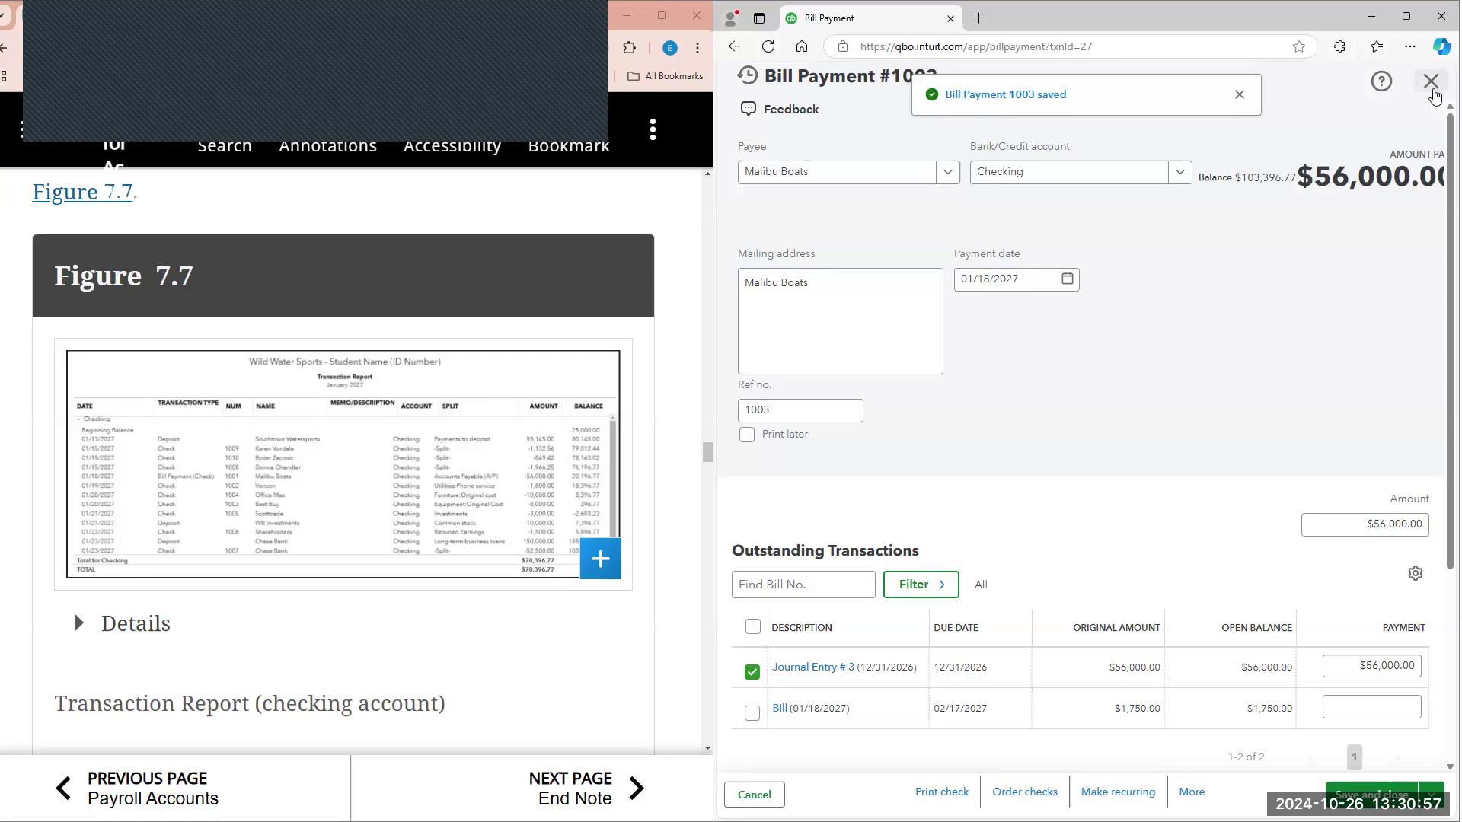
click(1432, 81)
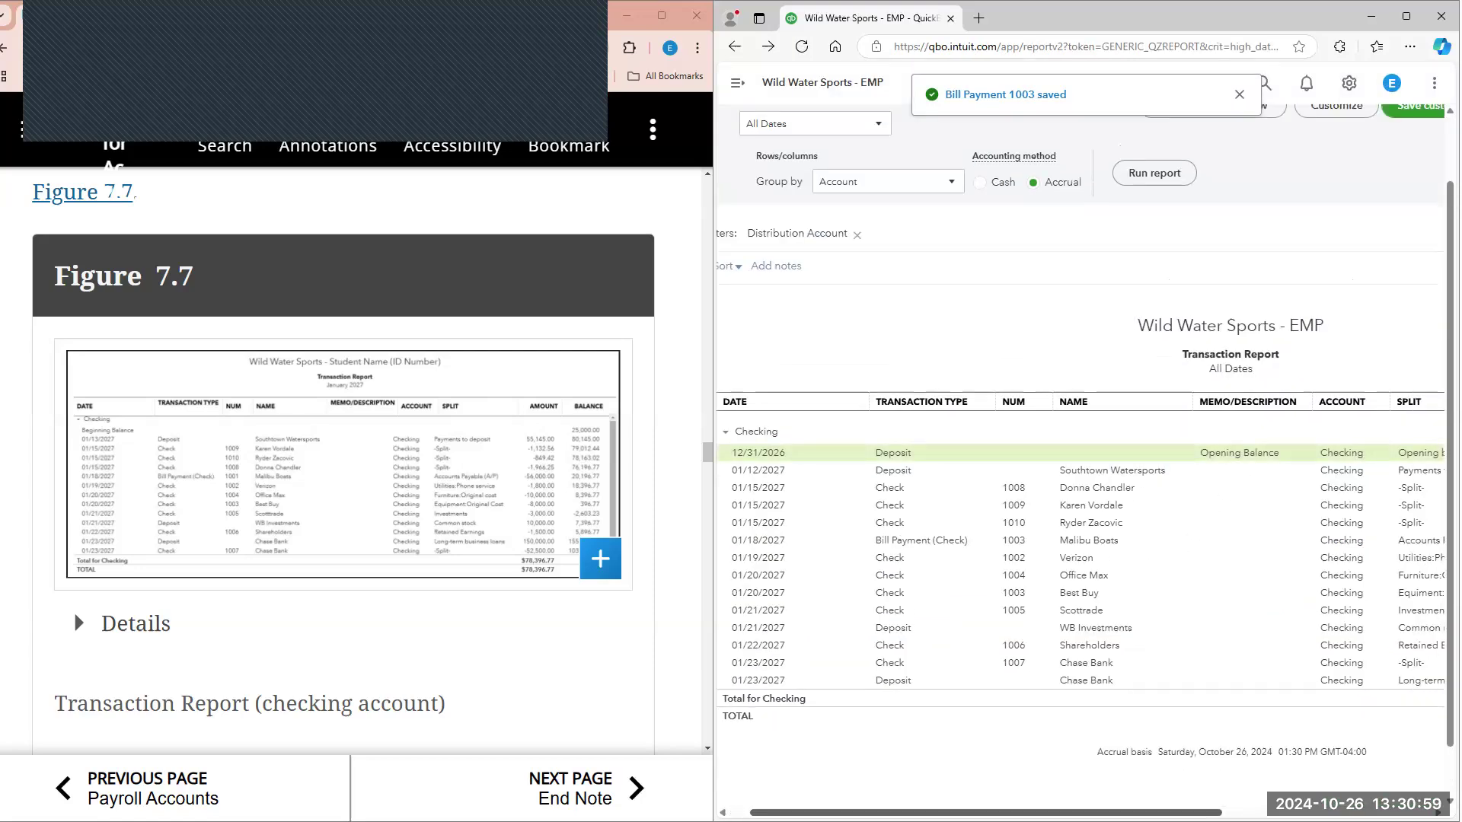
Step: Compare the updated checking transactions, amounts and running balances with Figure 7.7
scroll(1325, 453, right, 5)
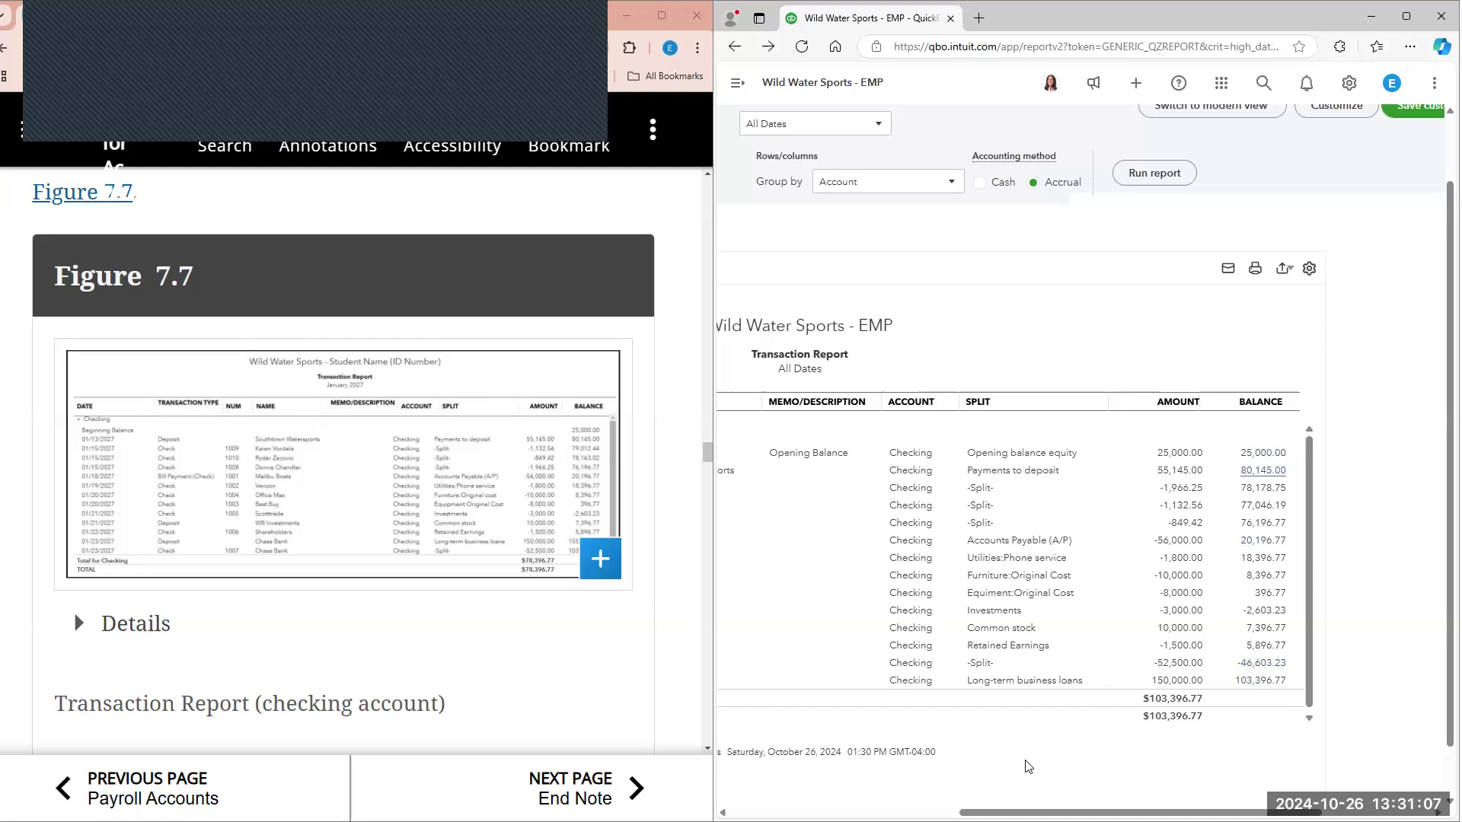
drag(1348, 813, 1117, 813)
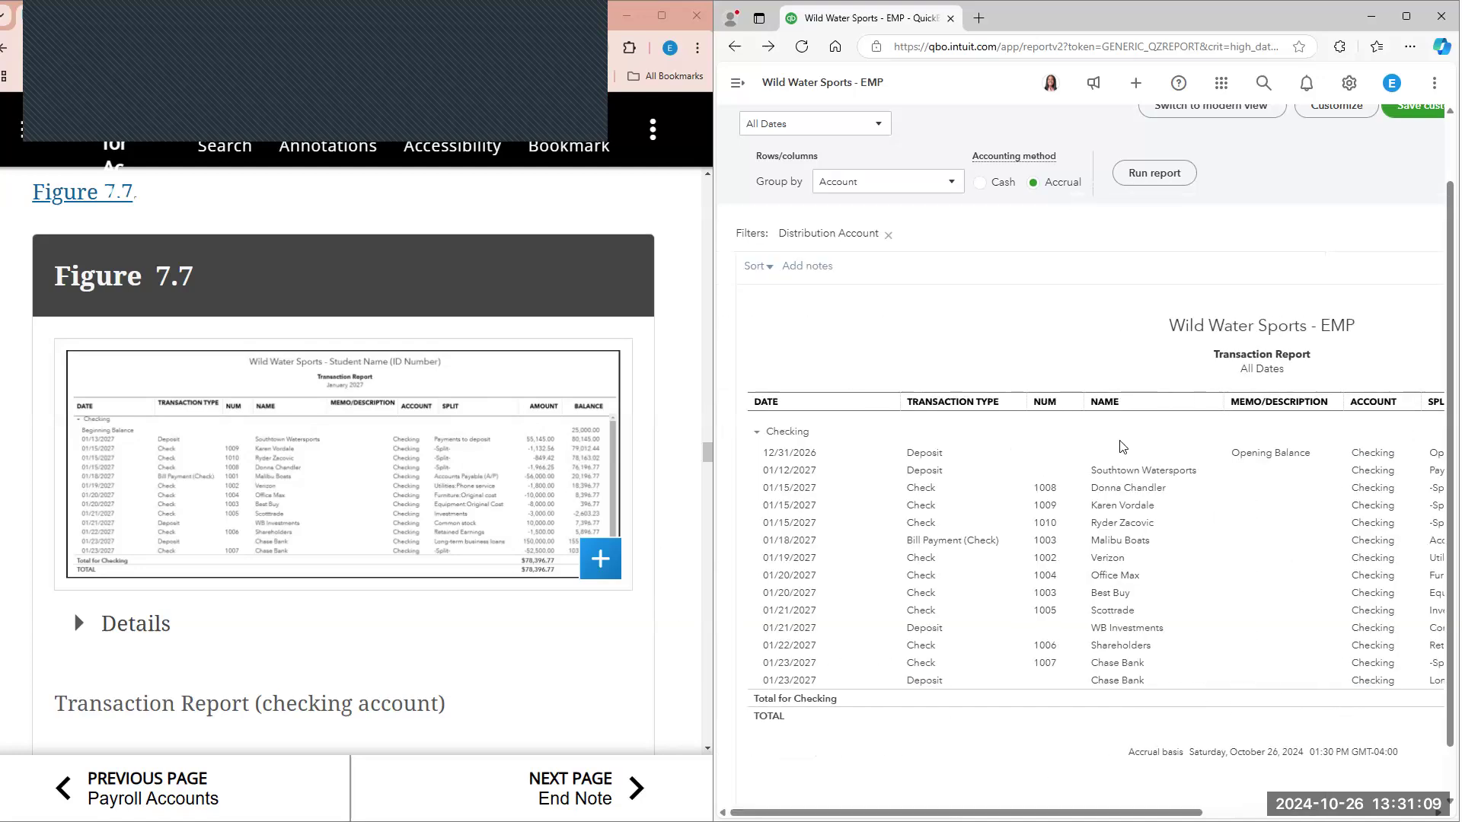
click(317, 470)
mouse_move(1119, 813)
mouse_down()
mouse_move(1317, 813)
mouse_move(1136, 812)
mouse_up()
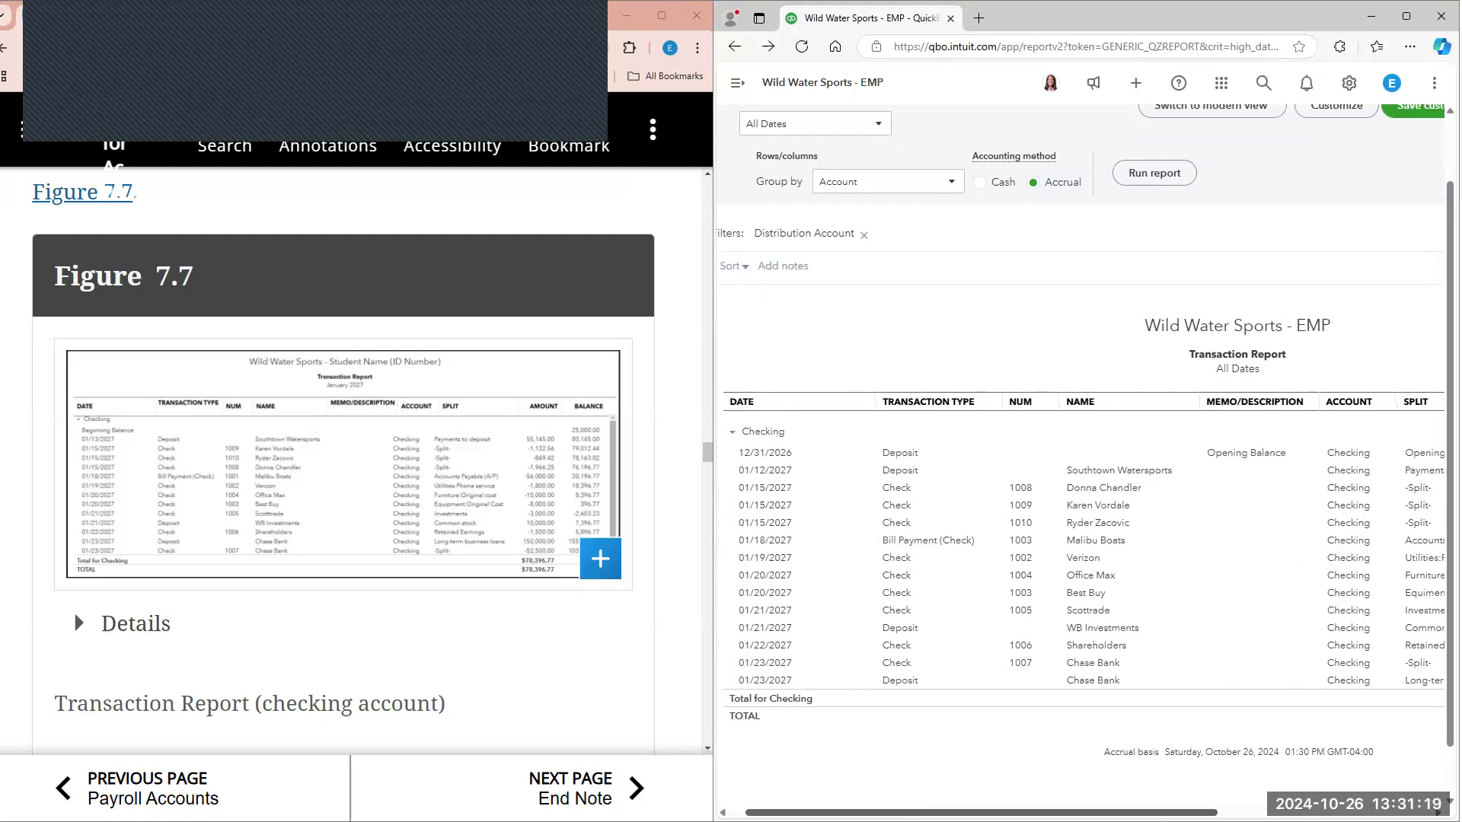
scroll(798, 432, right, 2)
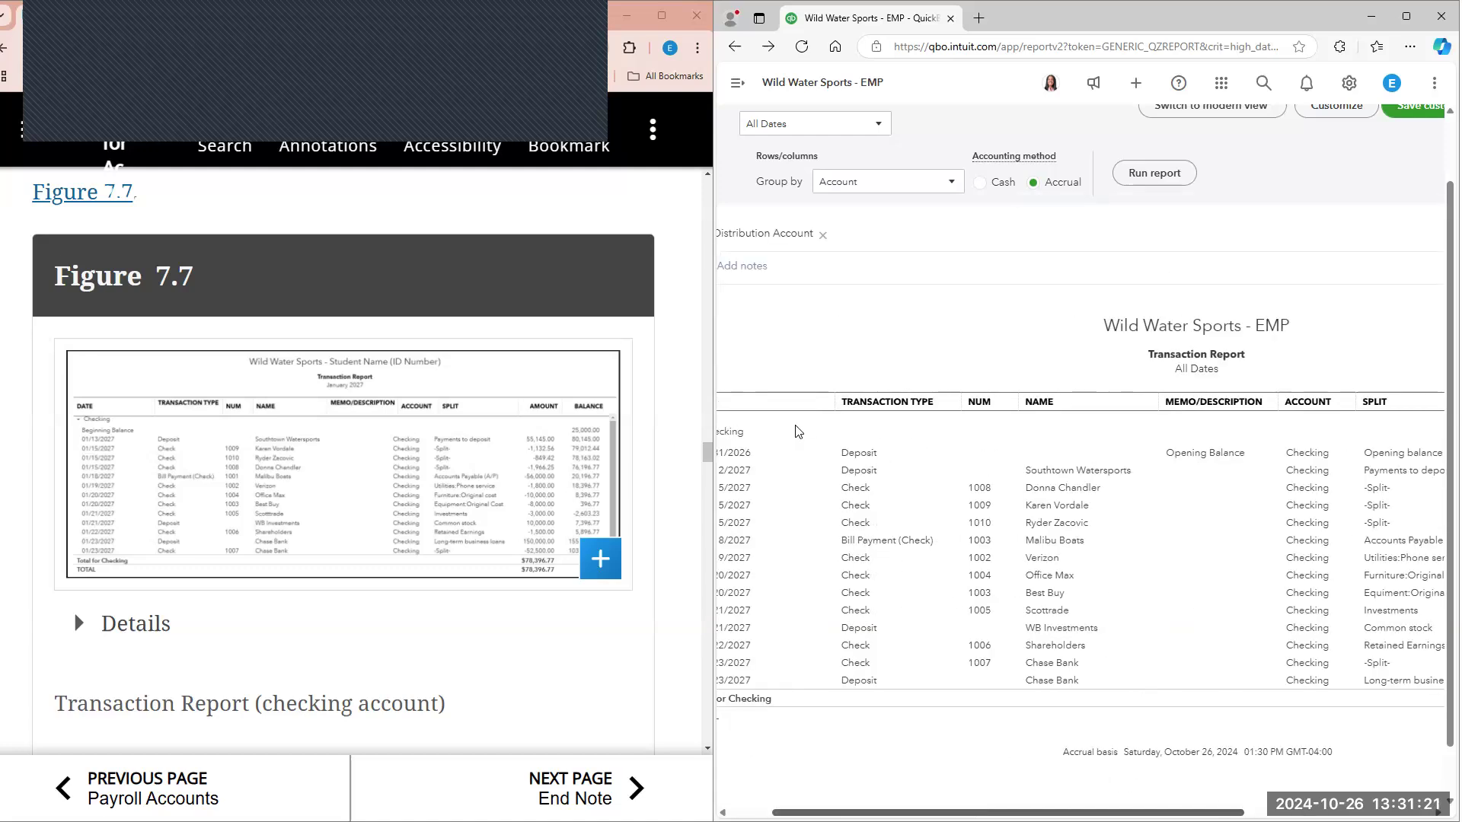
Step: Change the Opening Balance bank deposit's date to 01/01/2027, then save and close it
scroll(798, 431, left, 3)
click(788, 456)
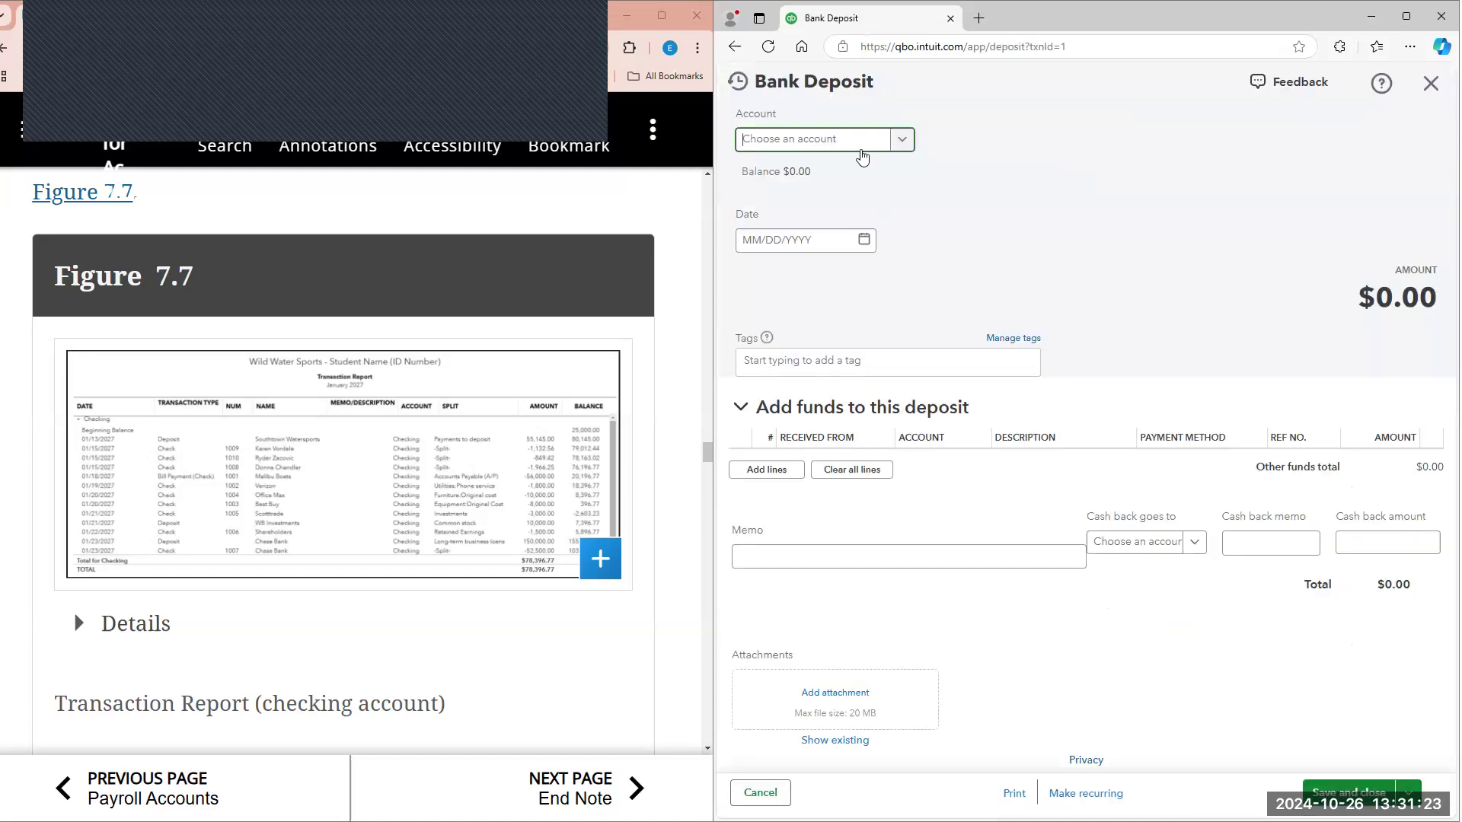
click(1136, 168)
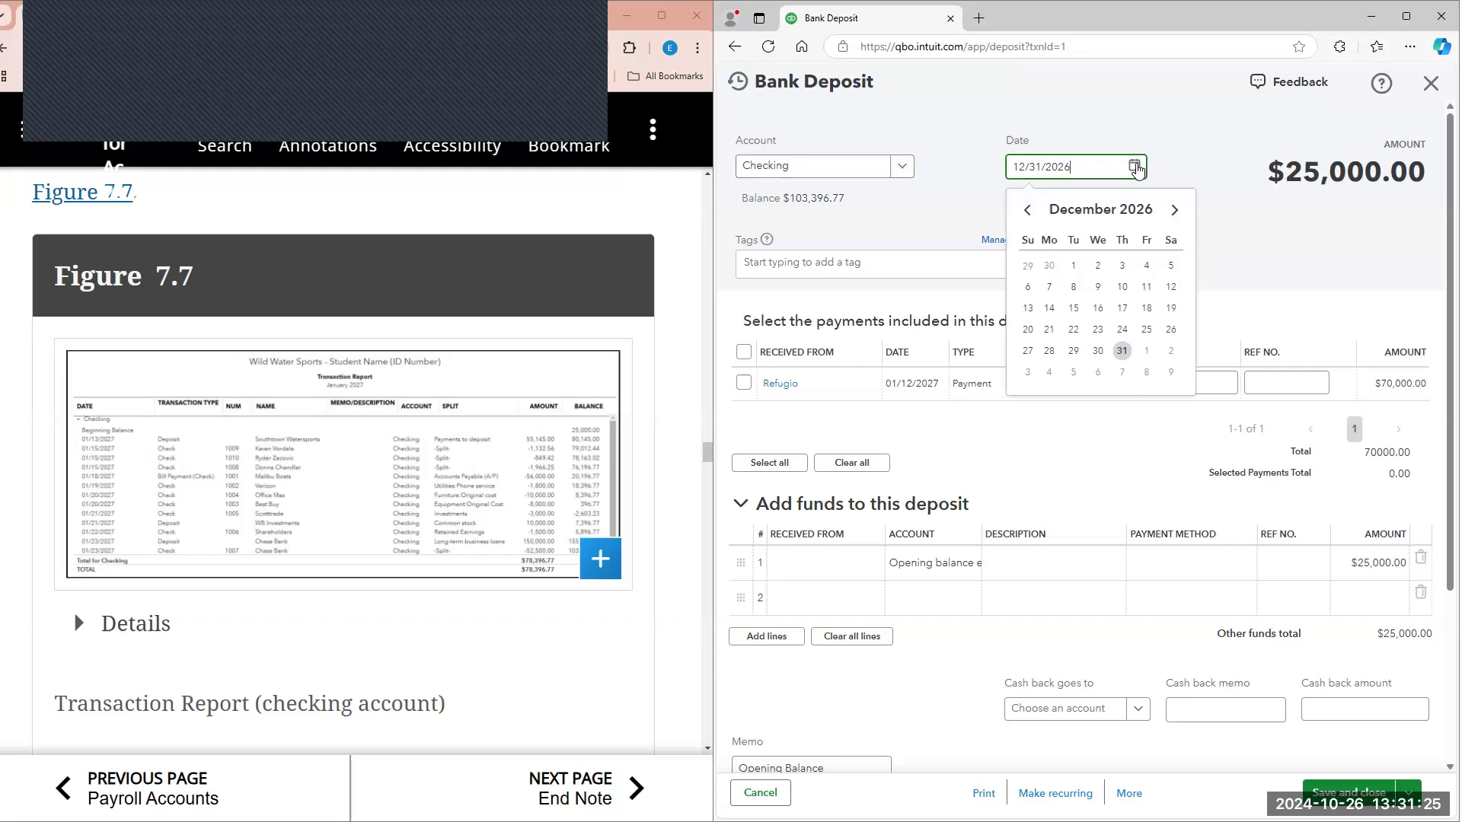
click(1175, 209)
click(1148, 266)
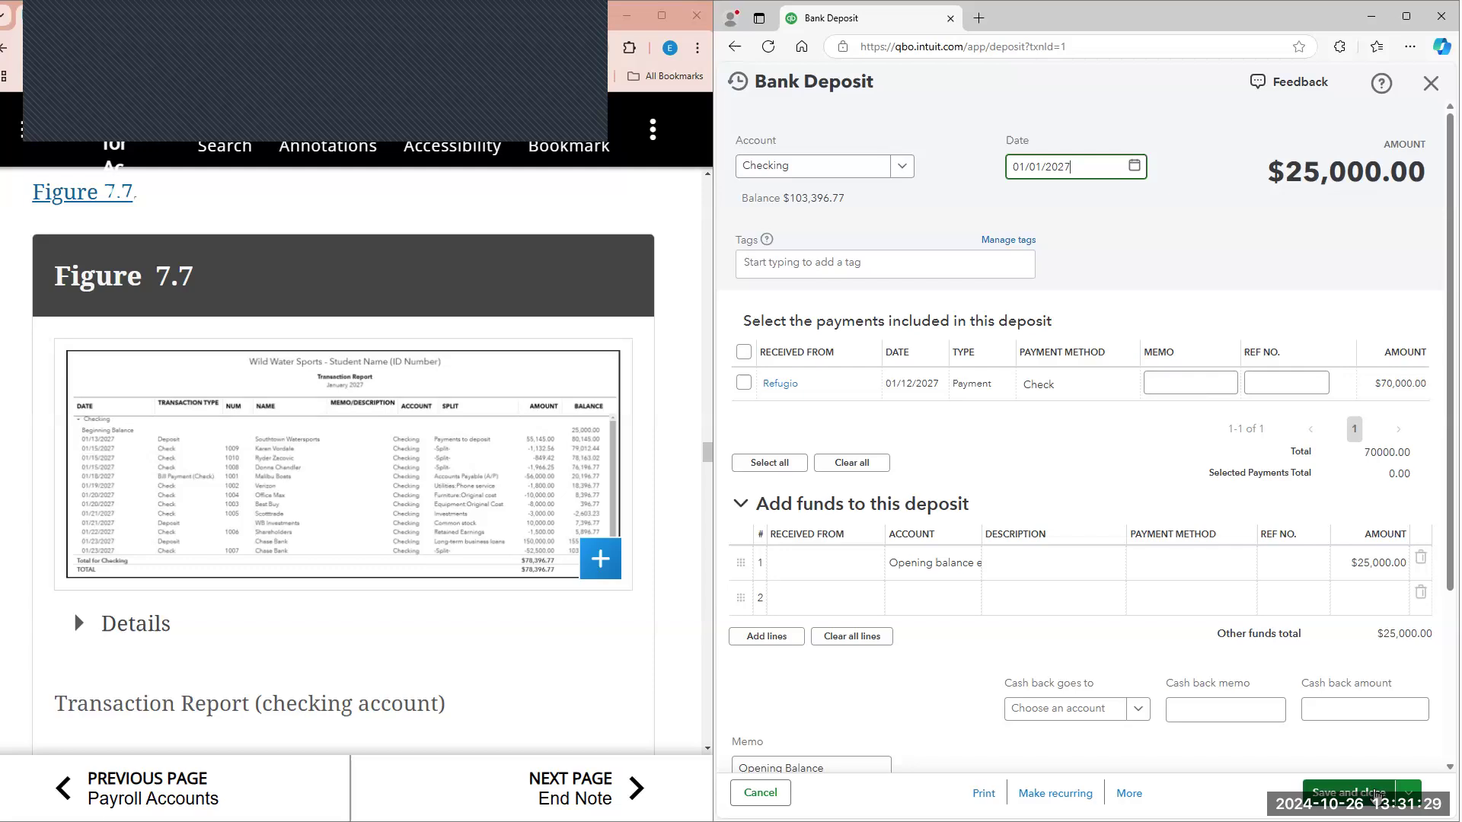
click(1356, 793)
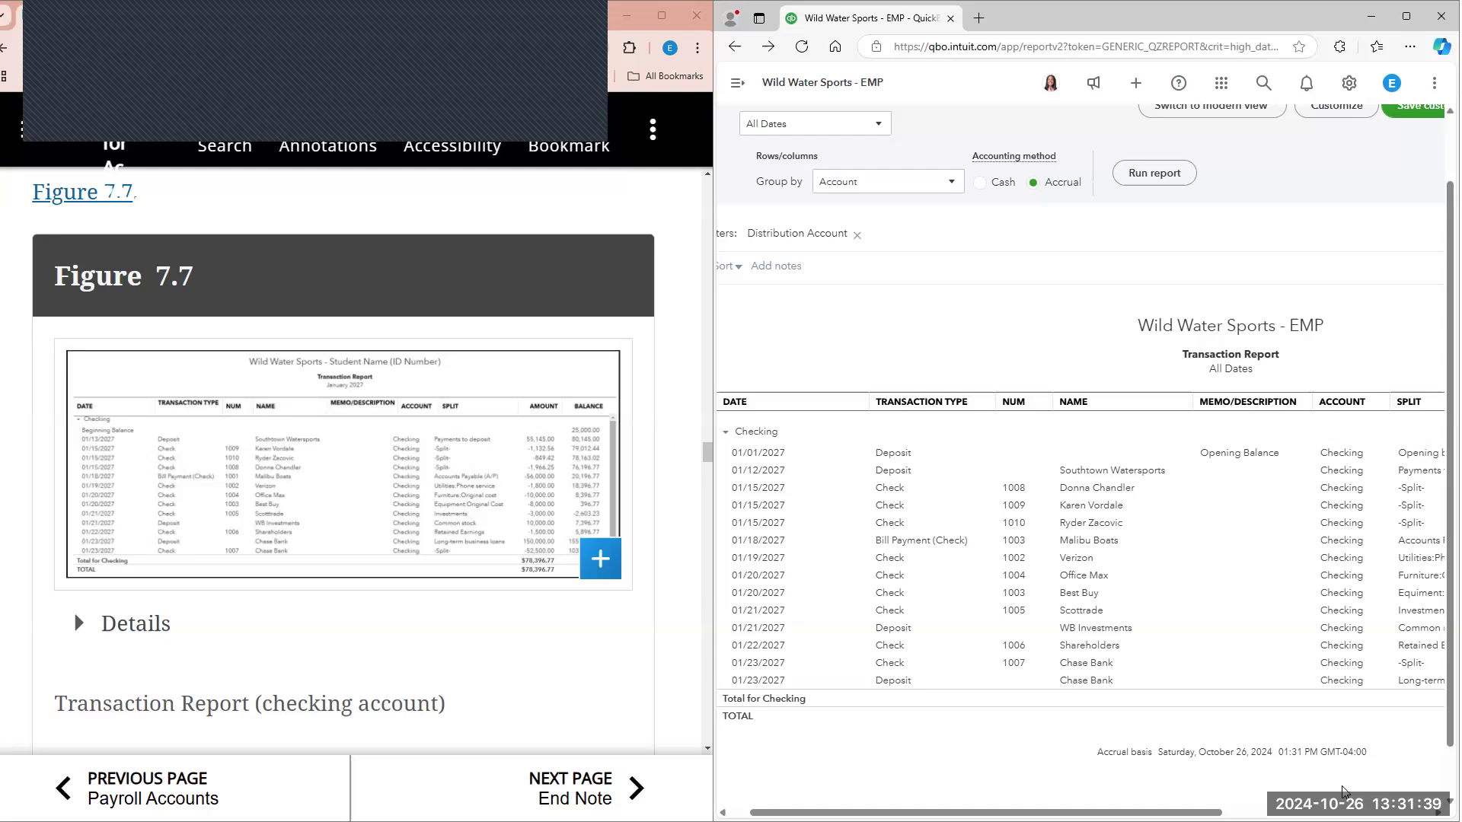
Step: Review the transaction report with the redated opening deposit, and read textbook steps 25 through 28
scroll(1207, 578, down, 1)
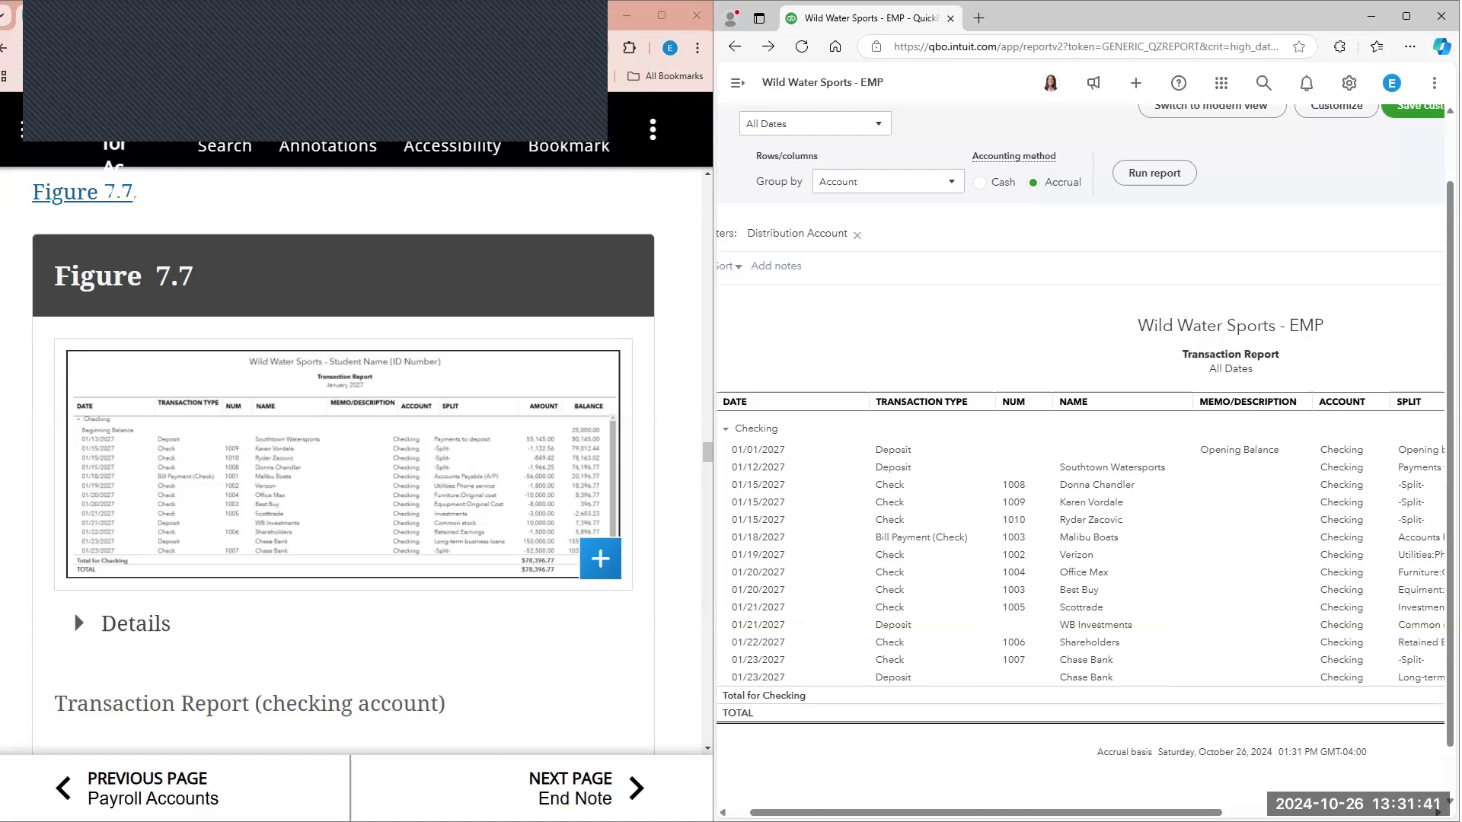
scroll(1206, 579, right, 8)
scroll(848, 408, left, 8)
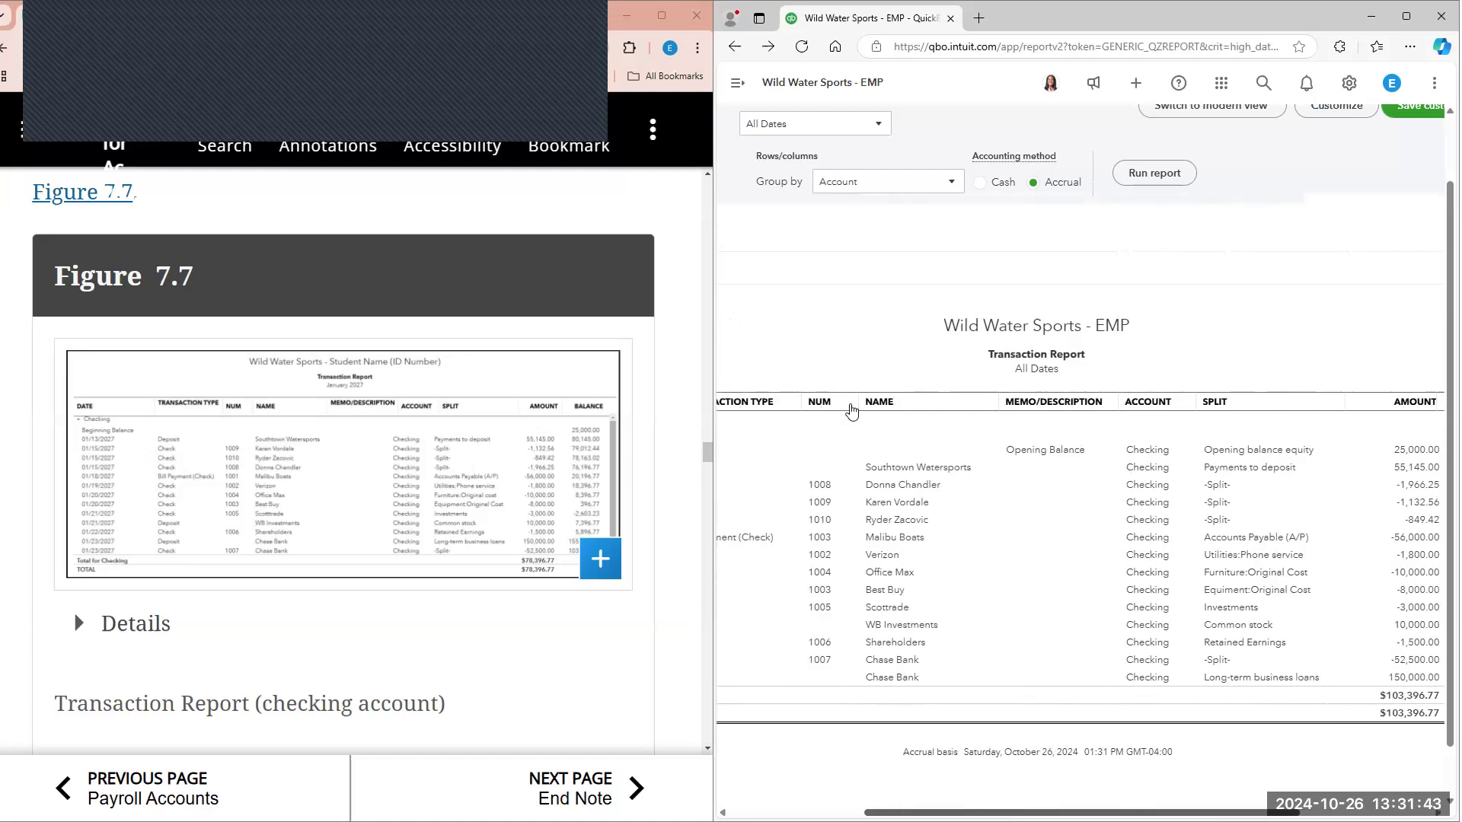
scroll(444, 609, down, 2)
scroll(446, 610, down, 3)
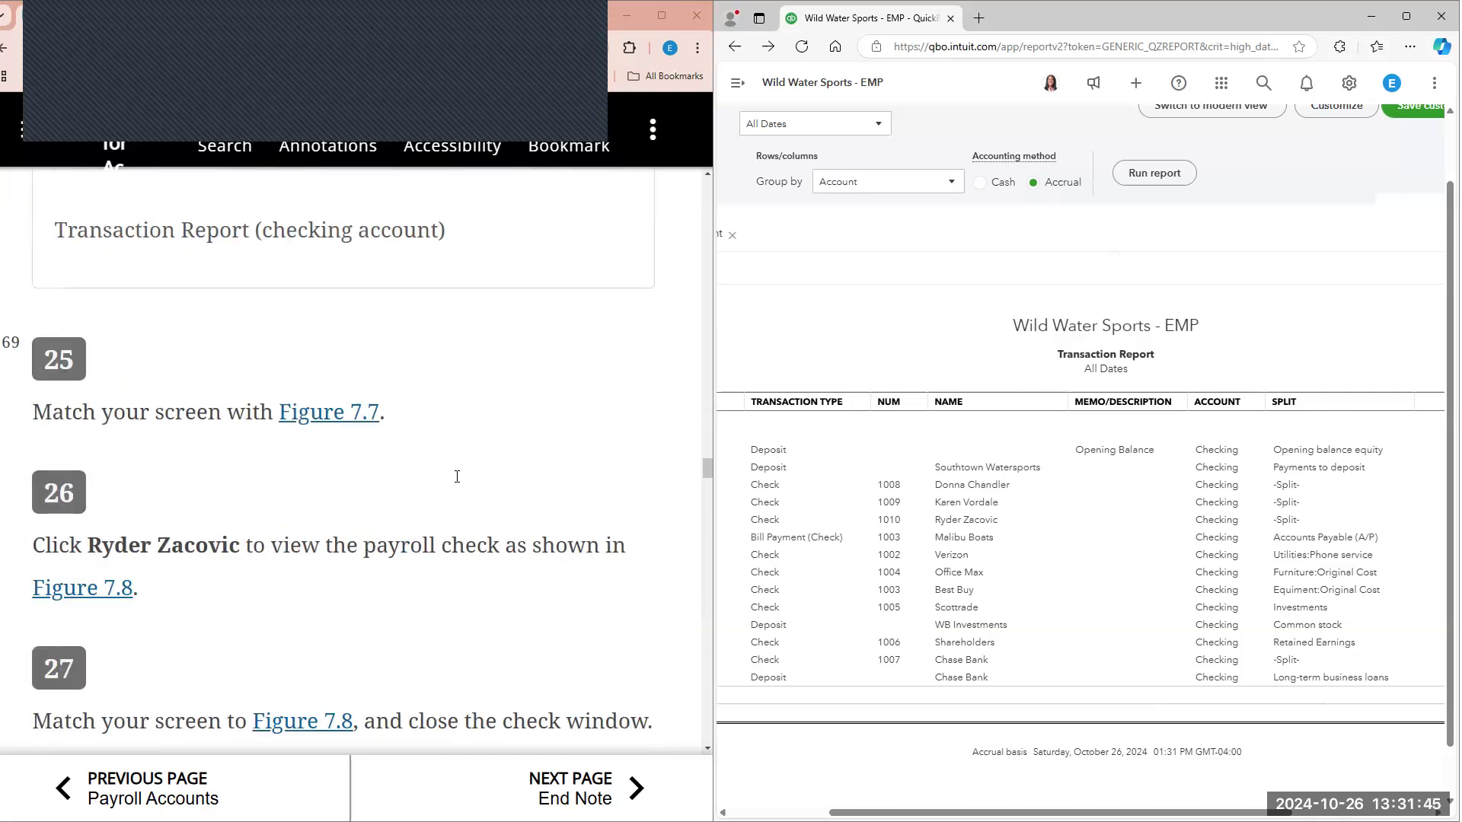
scroll(457, 477, down, 8)
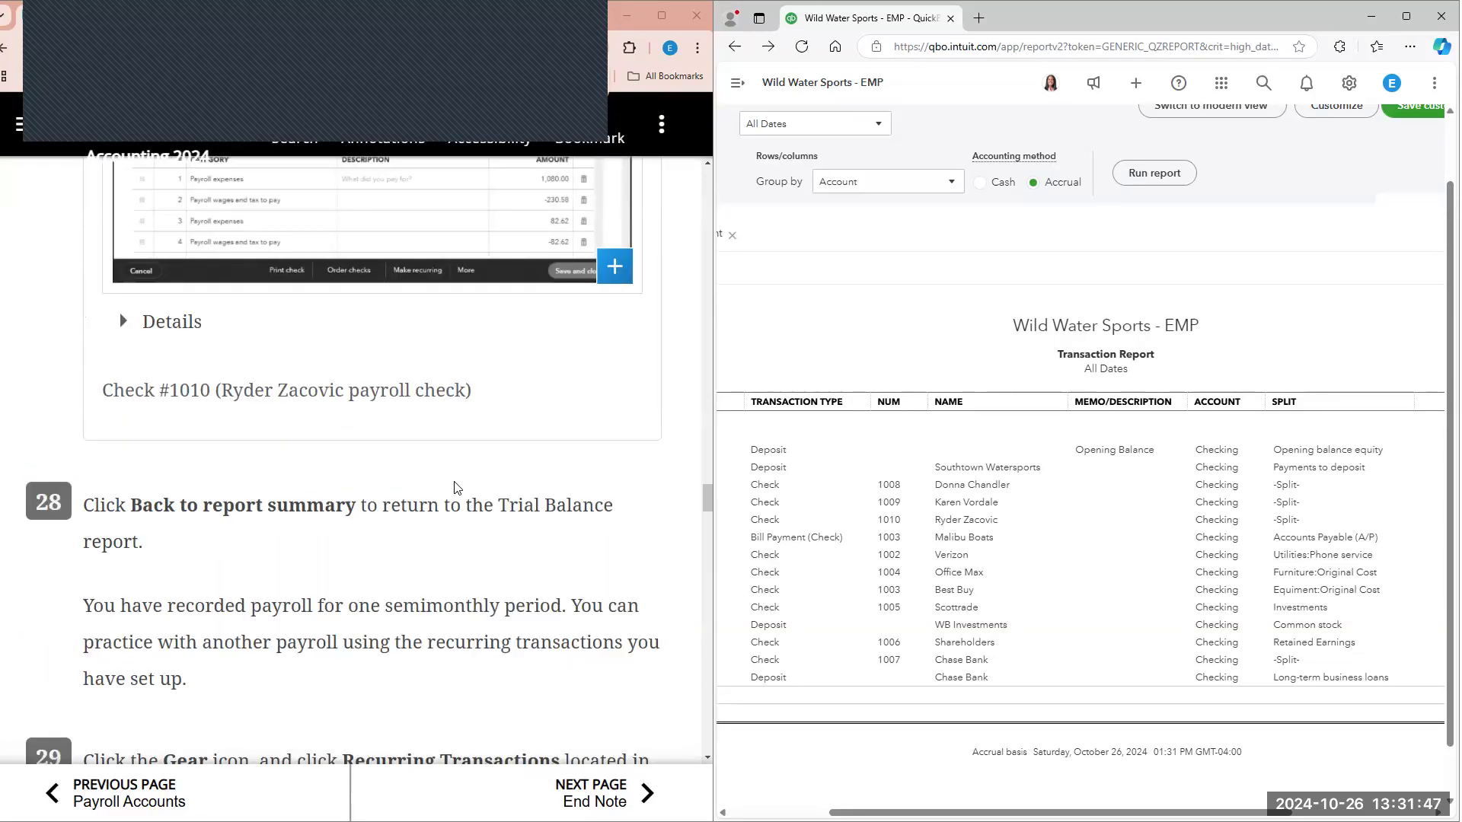
Step: Return from the checking transaction report to the Trial Balance report summary
scroll(456, 488, down, 3)
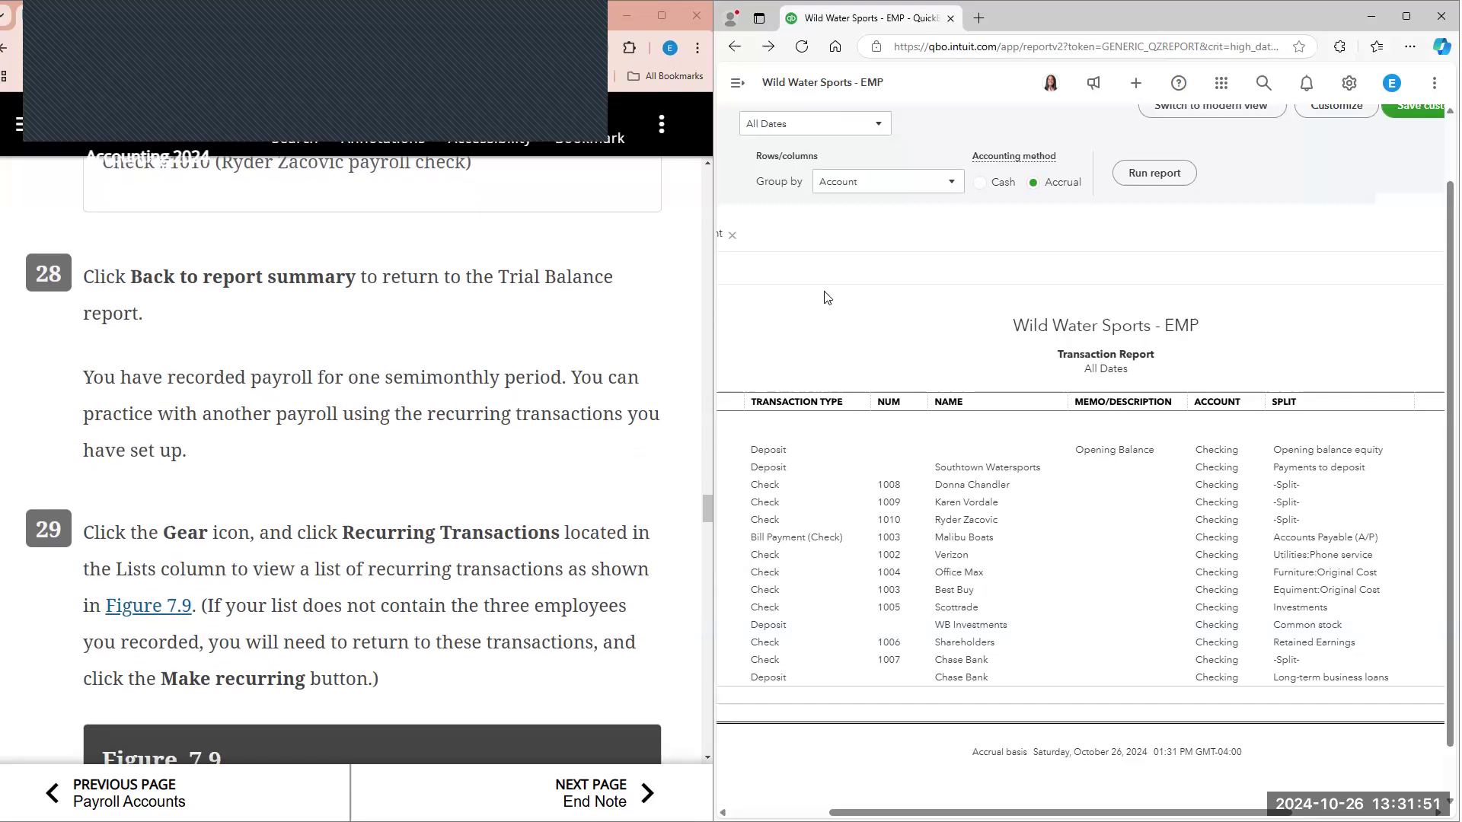
scroll(828, 298, up, 1)
click(808, 123)
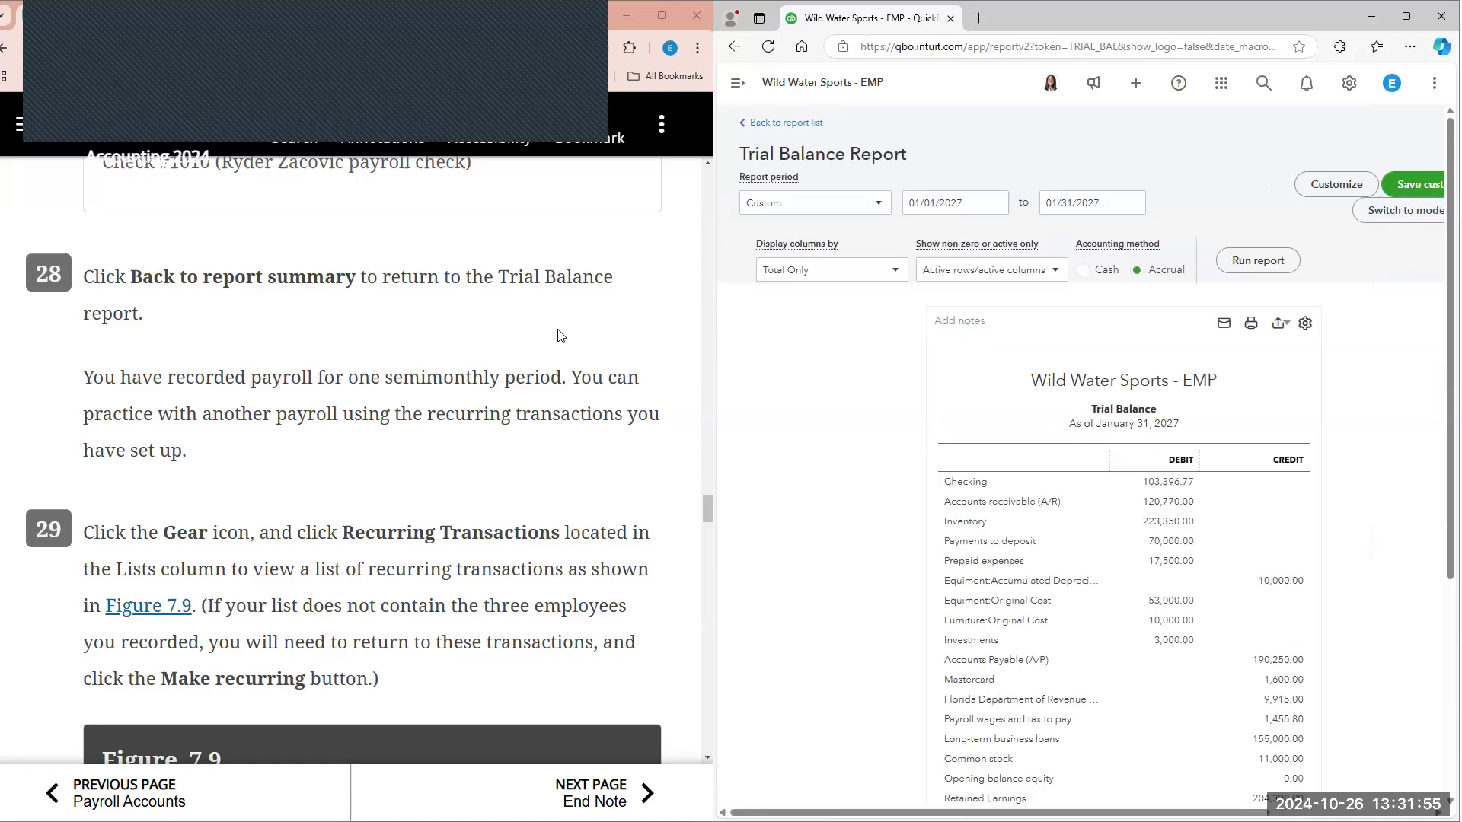
Step: Open the Recurring Transactions list and sort it by template name in descending order
scroll(560, 336, down, 3)
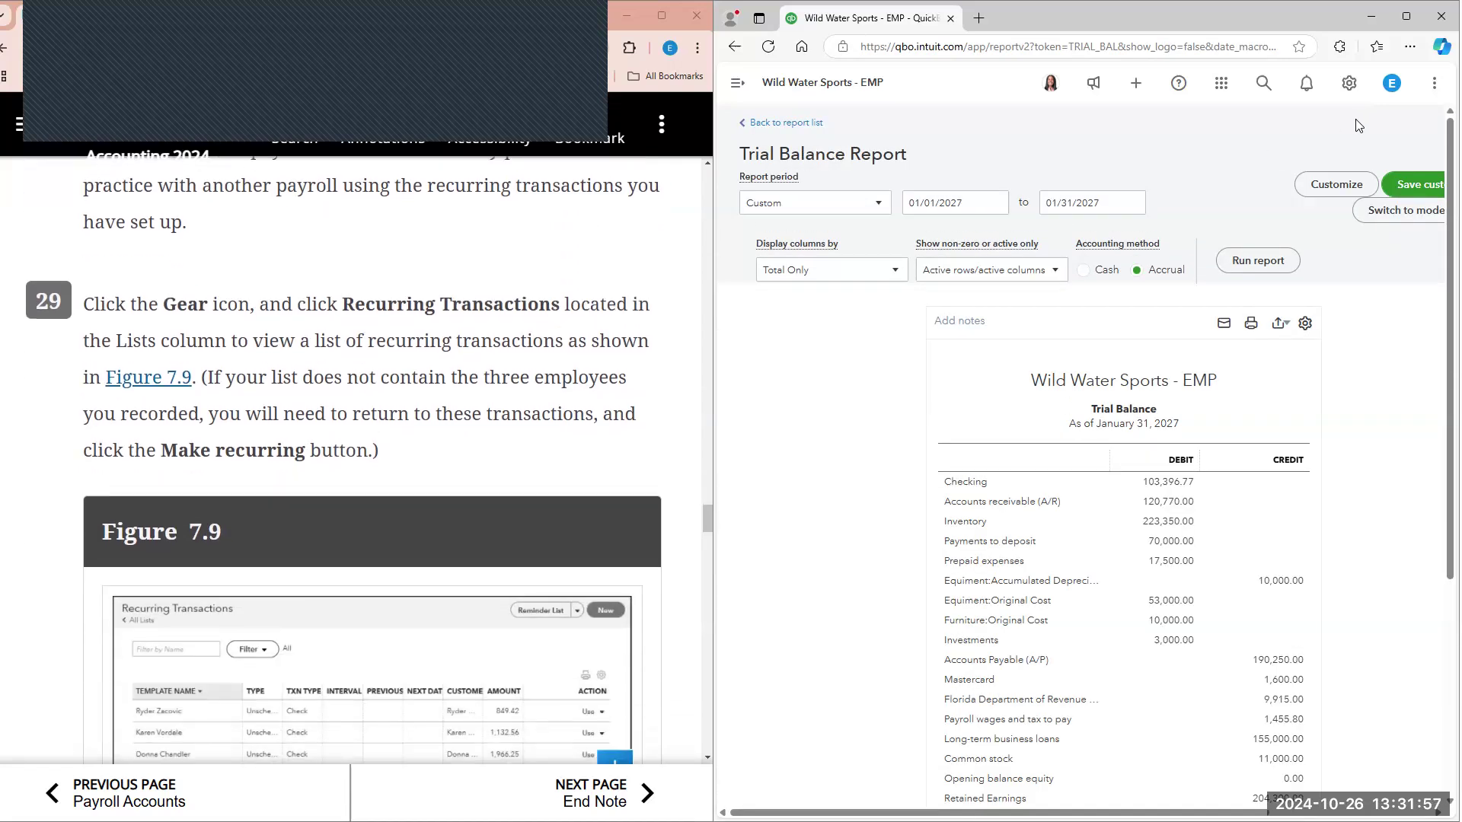
click(1348, 84)
click(1005, 231)
scroll(459, 335, down, 2)
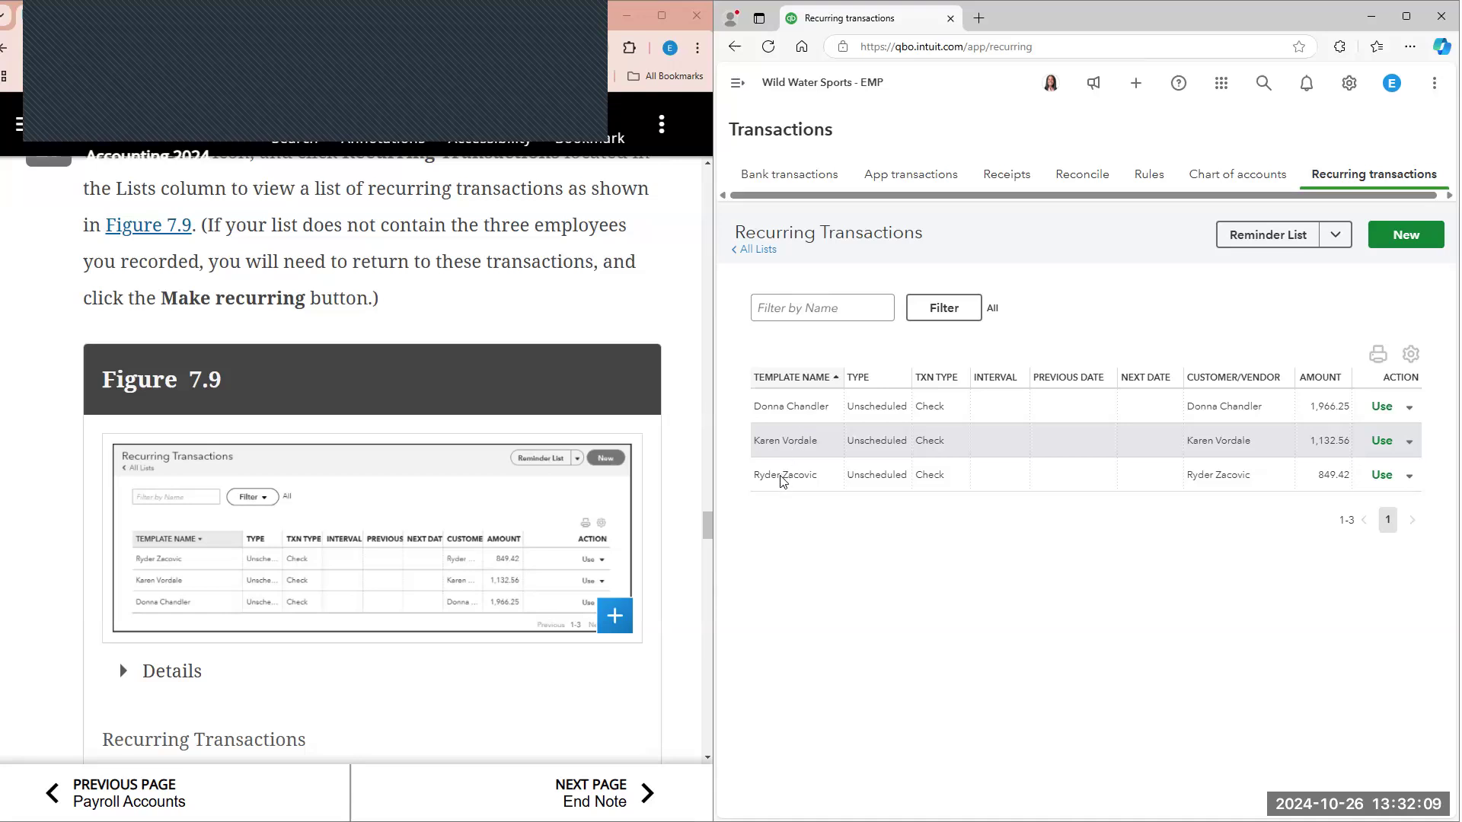
click(770, 379)
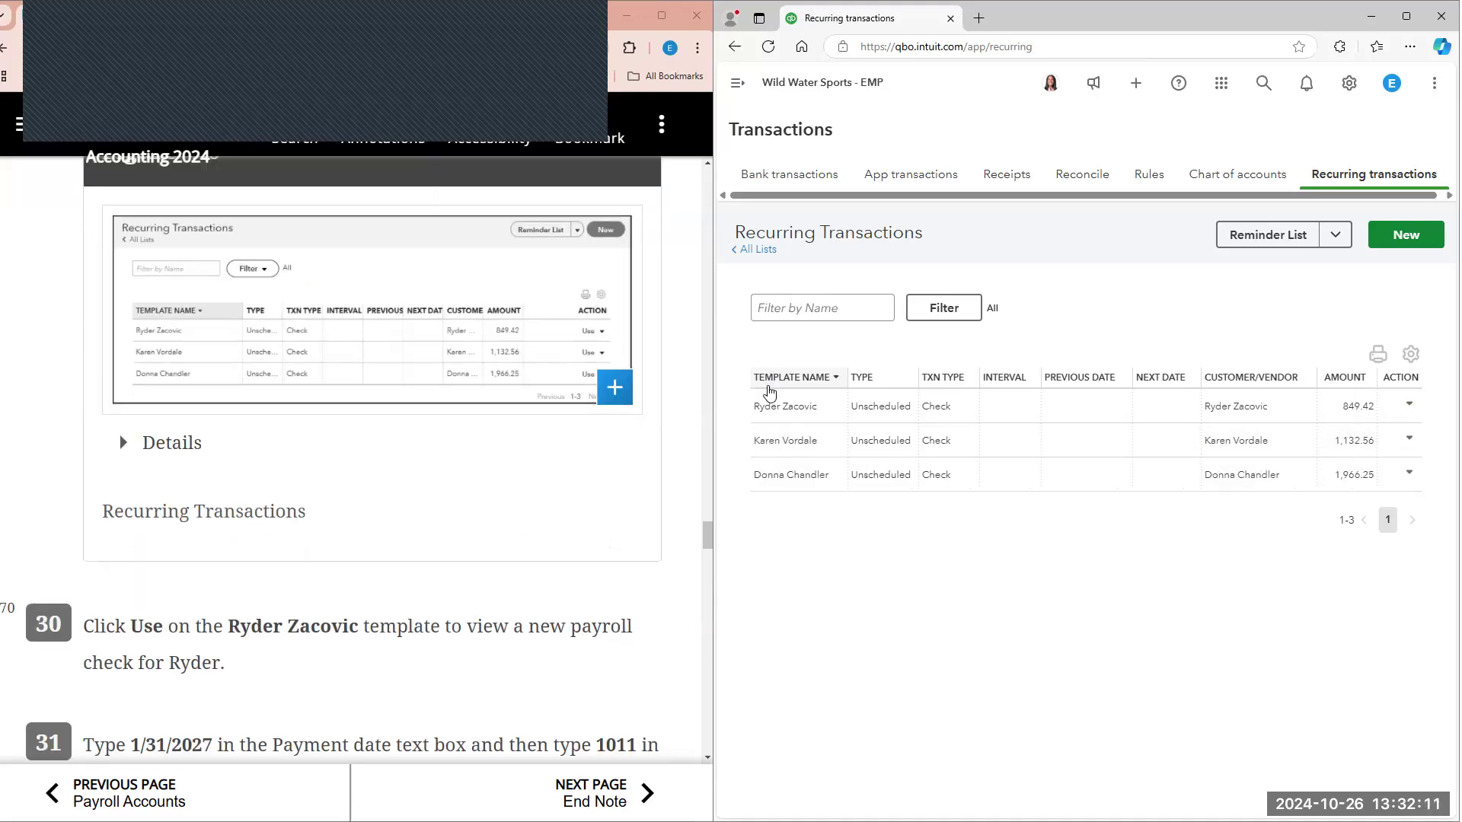
Step: Create a payroll check from the 849.42 recurring template and set its payment date to 01/31/2027
scroll(678, 411, down, 2)
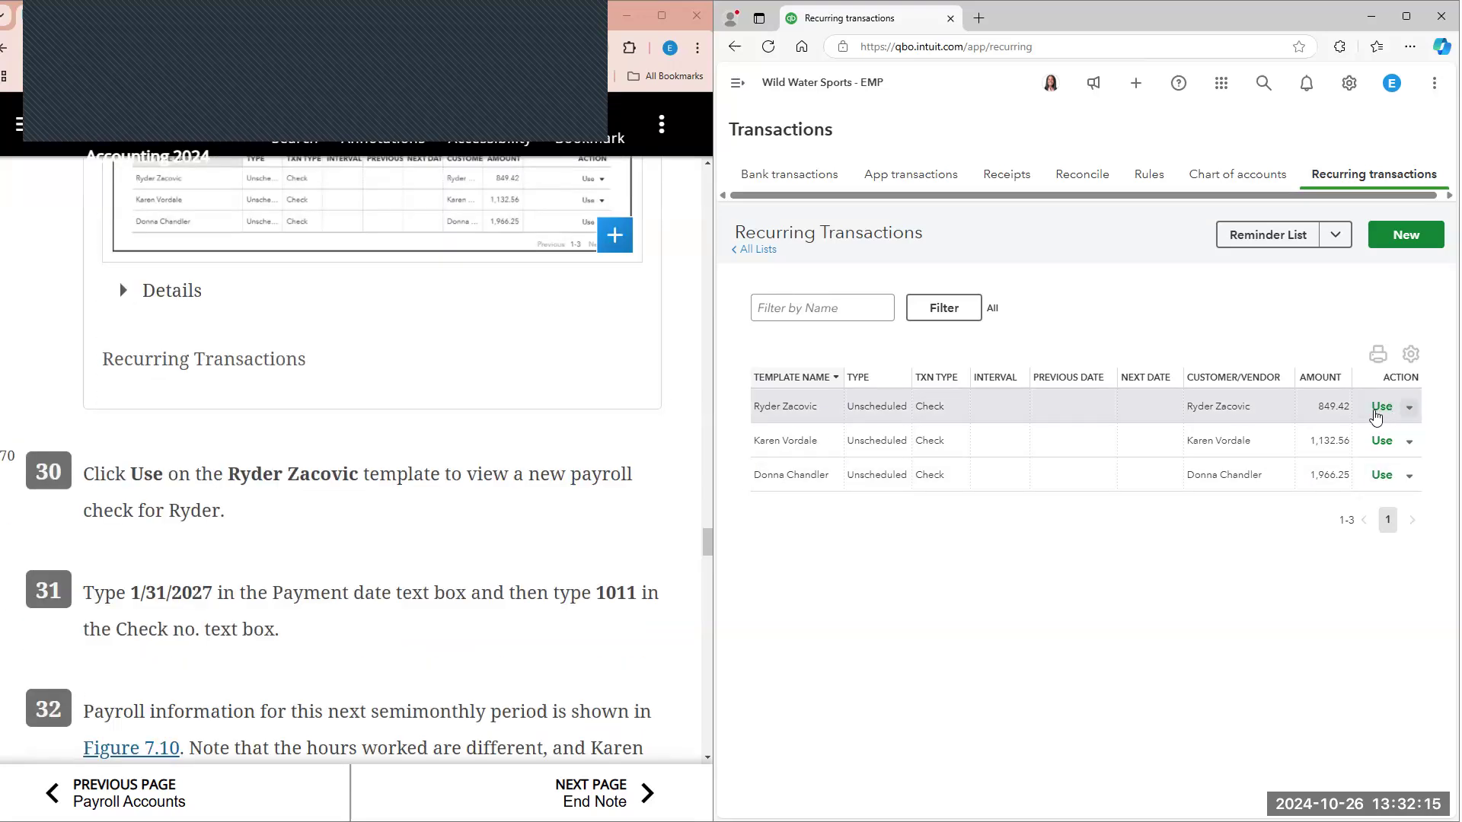
click(1381, 407)
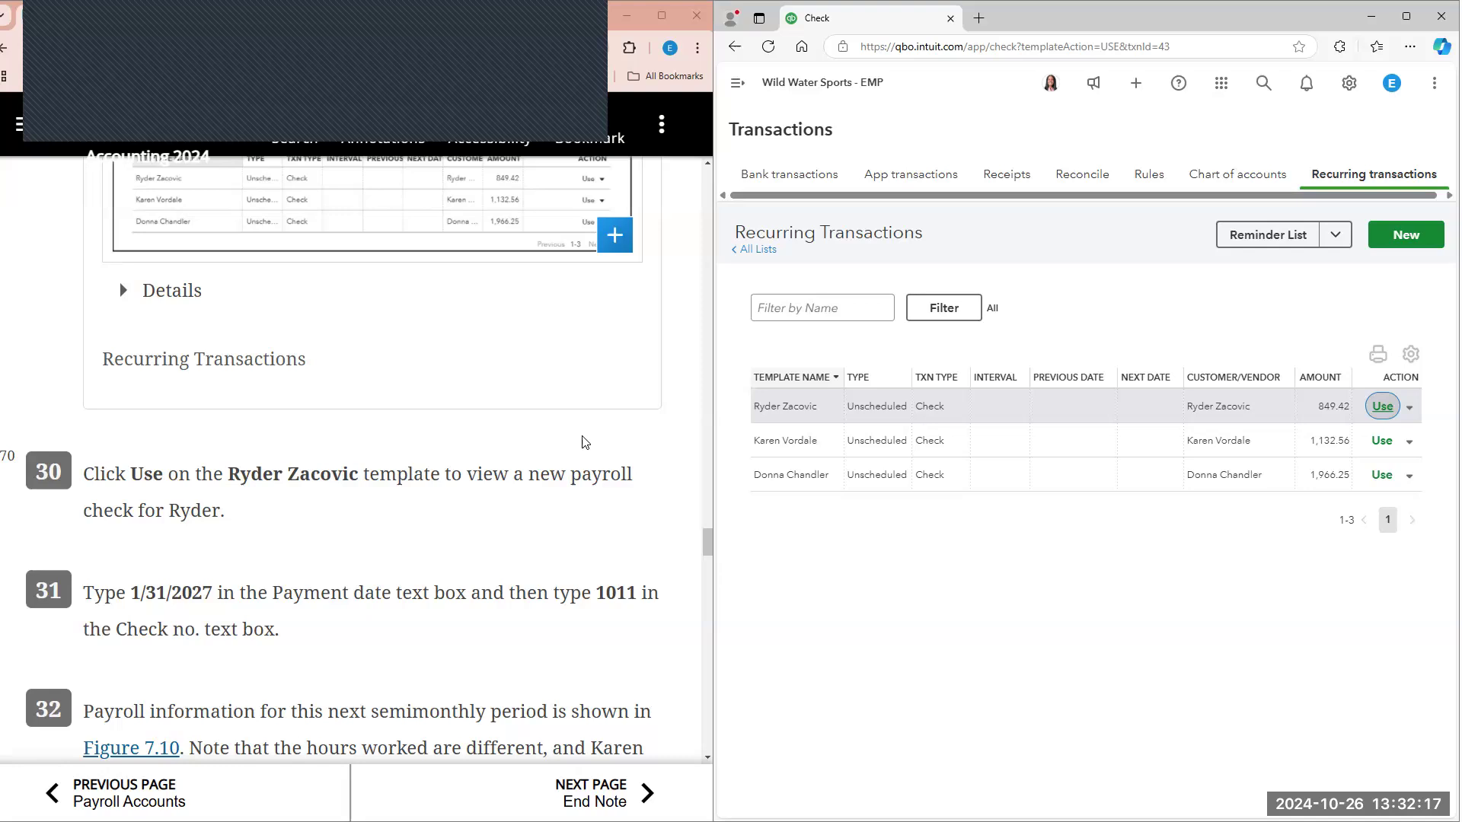
scroll(588, 431, down, 2)
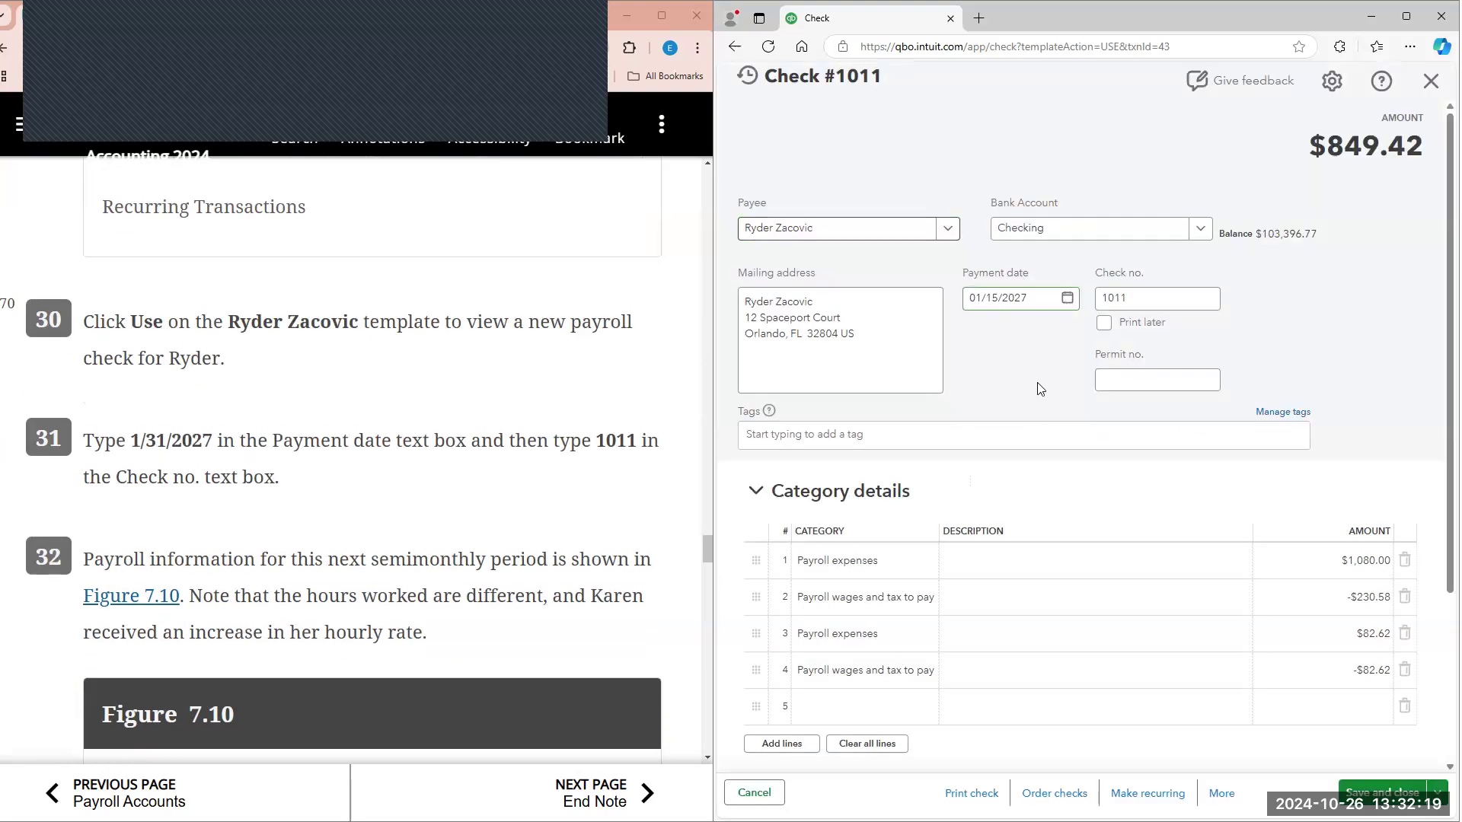
click(1067, 299)
click(983, 504)
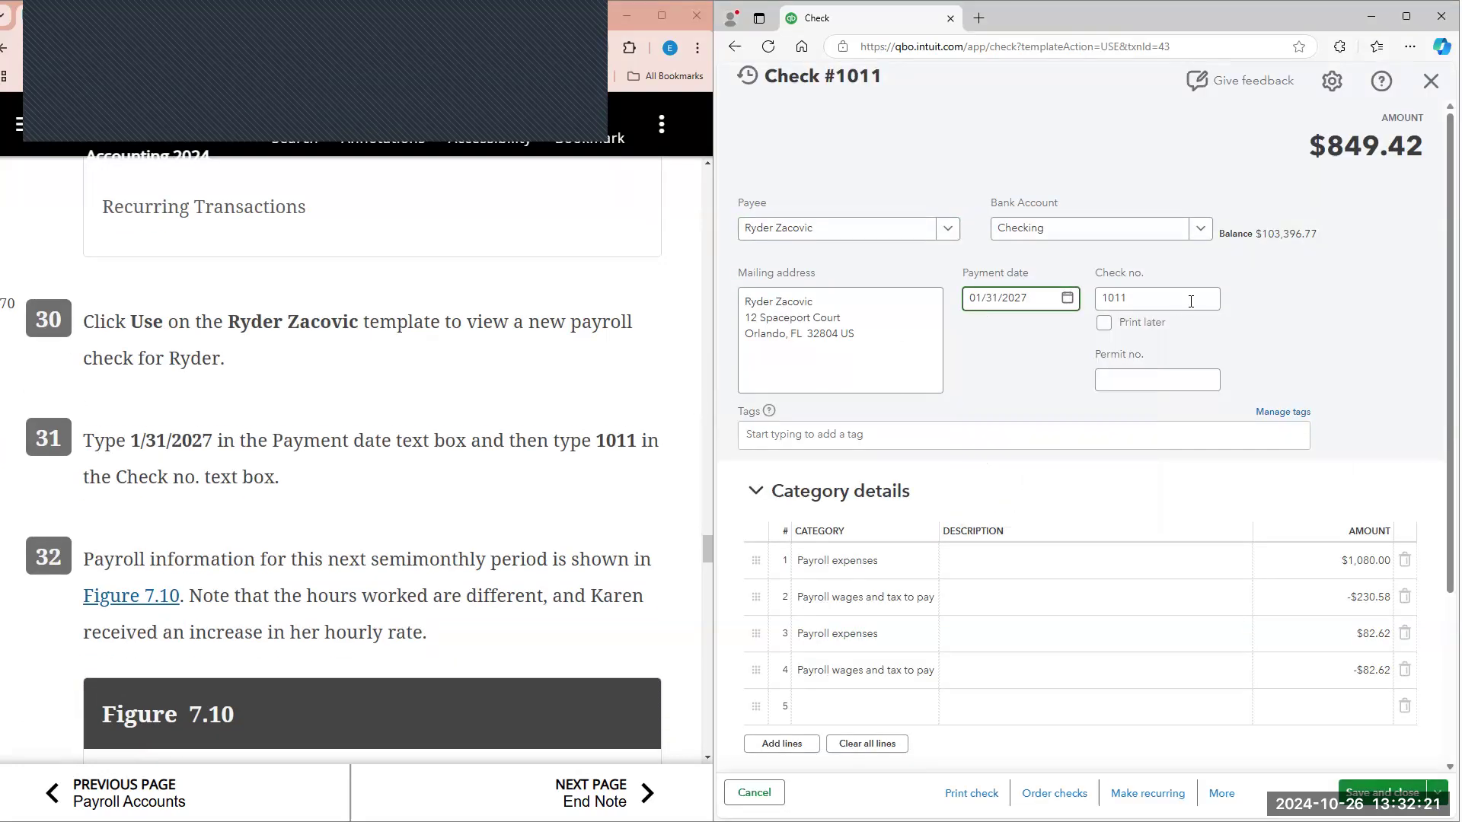
Step: Using Figure 7.10, set check 1011's line 1 payroll expenses to 1,134 and line 2 payroll wages and tax to -242.11
scroll(1081, 381, down, 1)
scroll(574, 382, down, 2)
scroll(573, 382, down, 2)
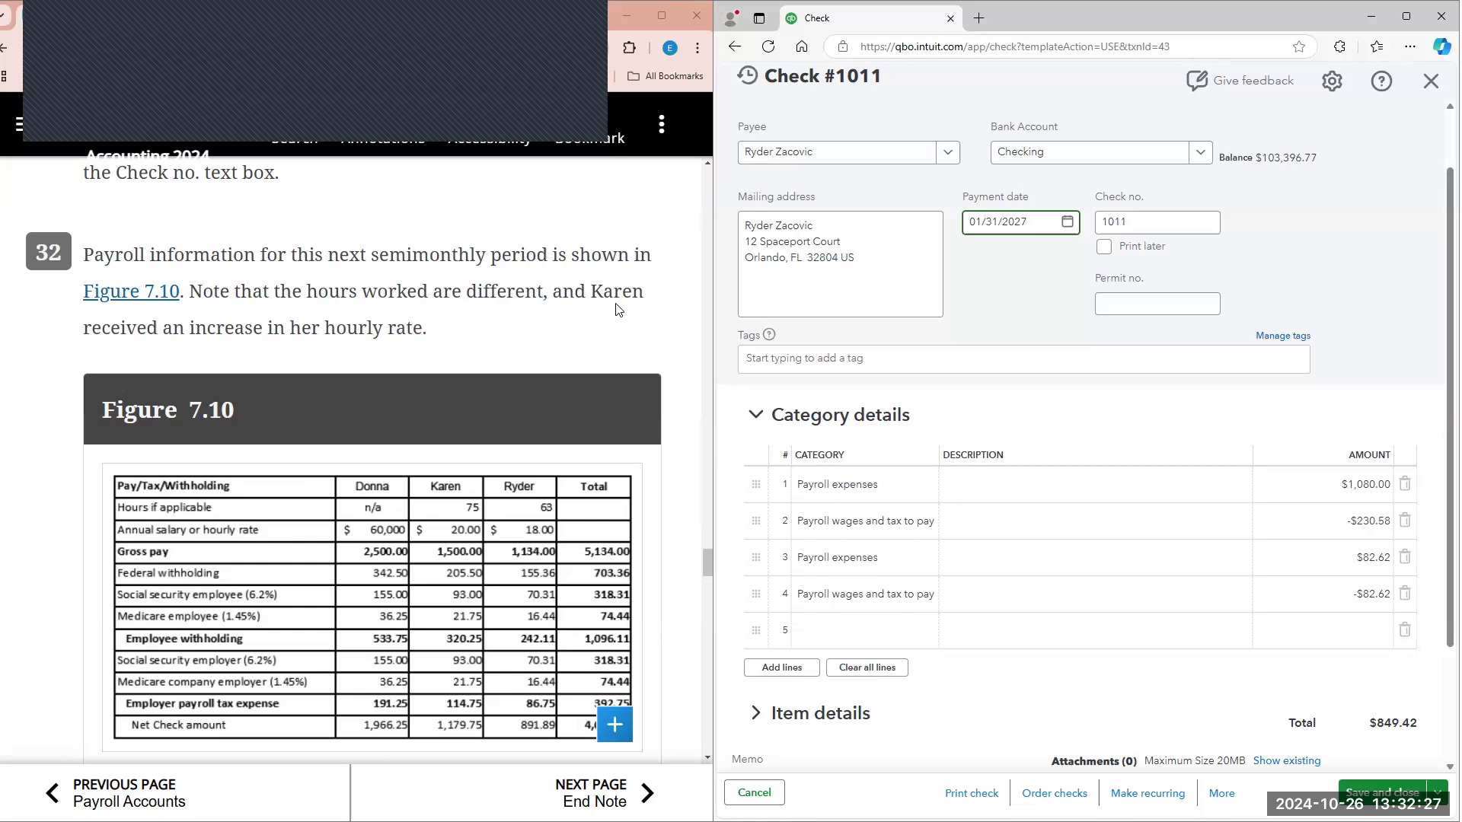
scroll(629, 300, down, 4)
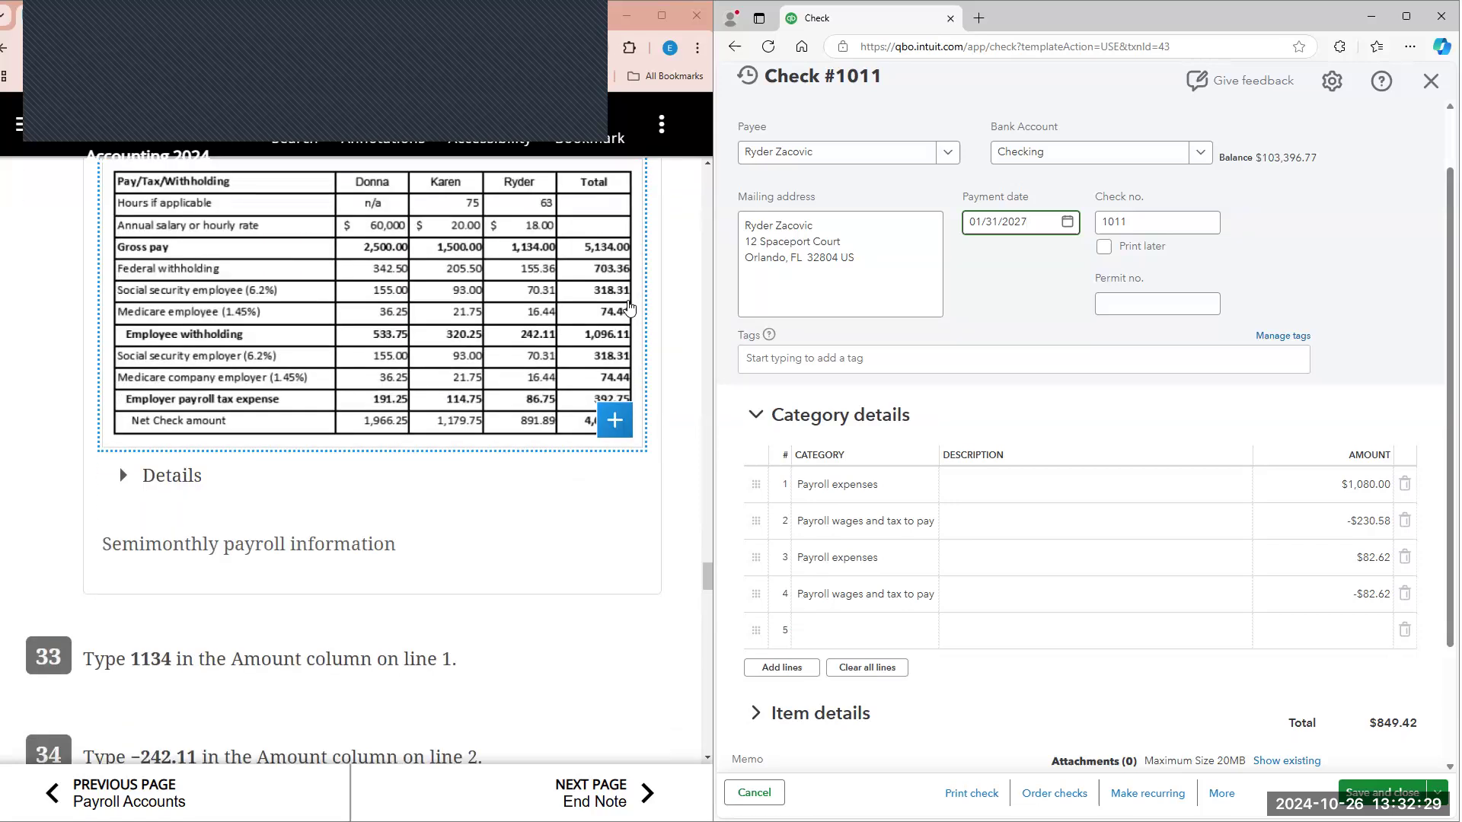
scroll(629, 310, up, 1)
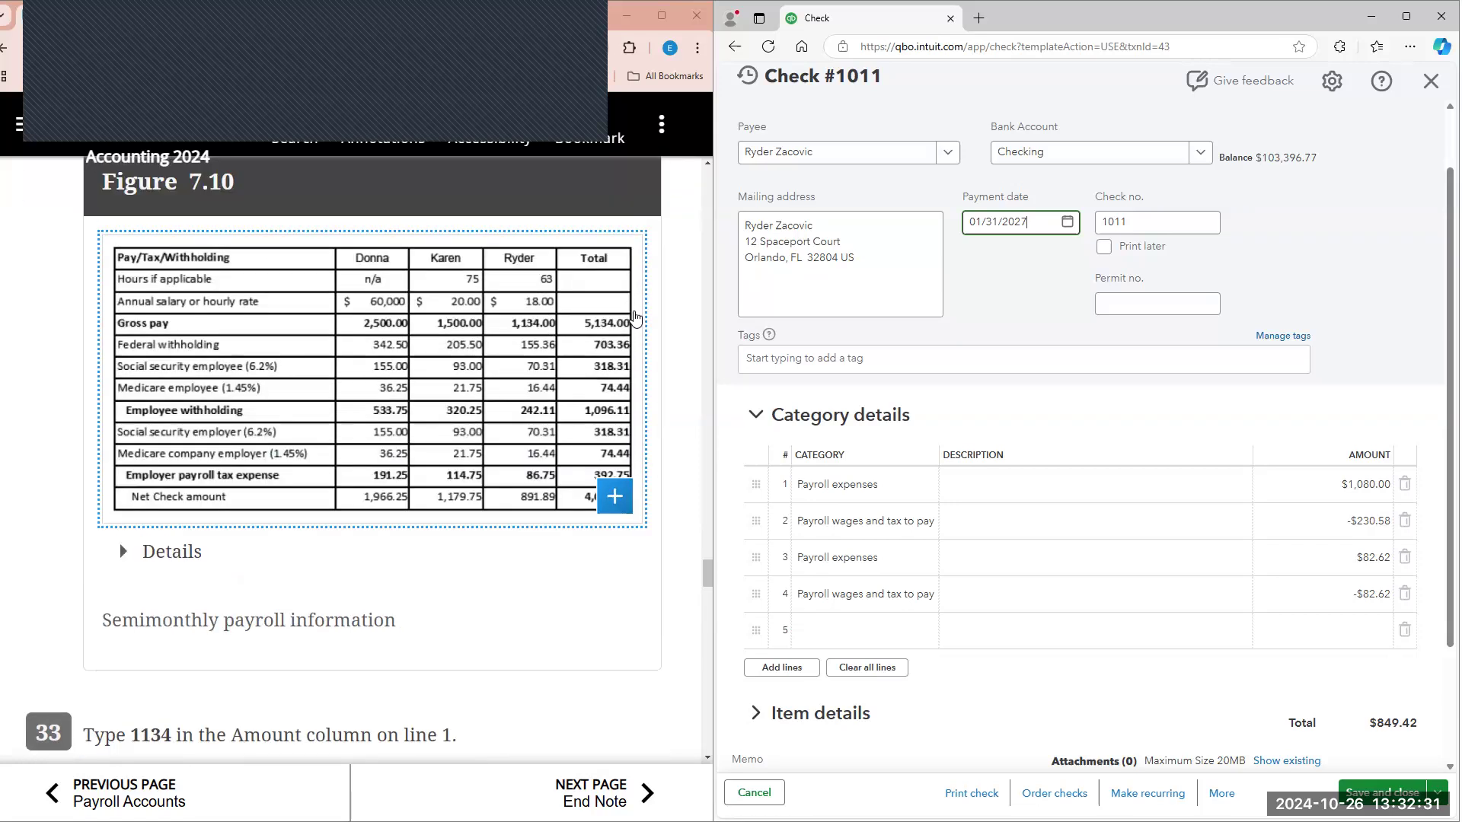
scroll(1362, 533, up, 1)
click(1331, 571)
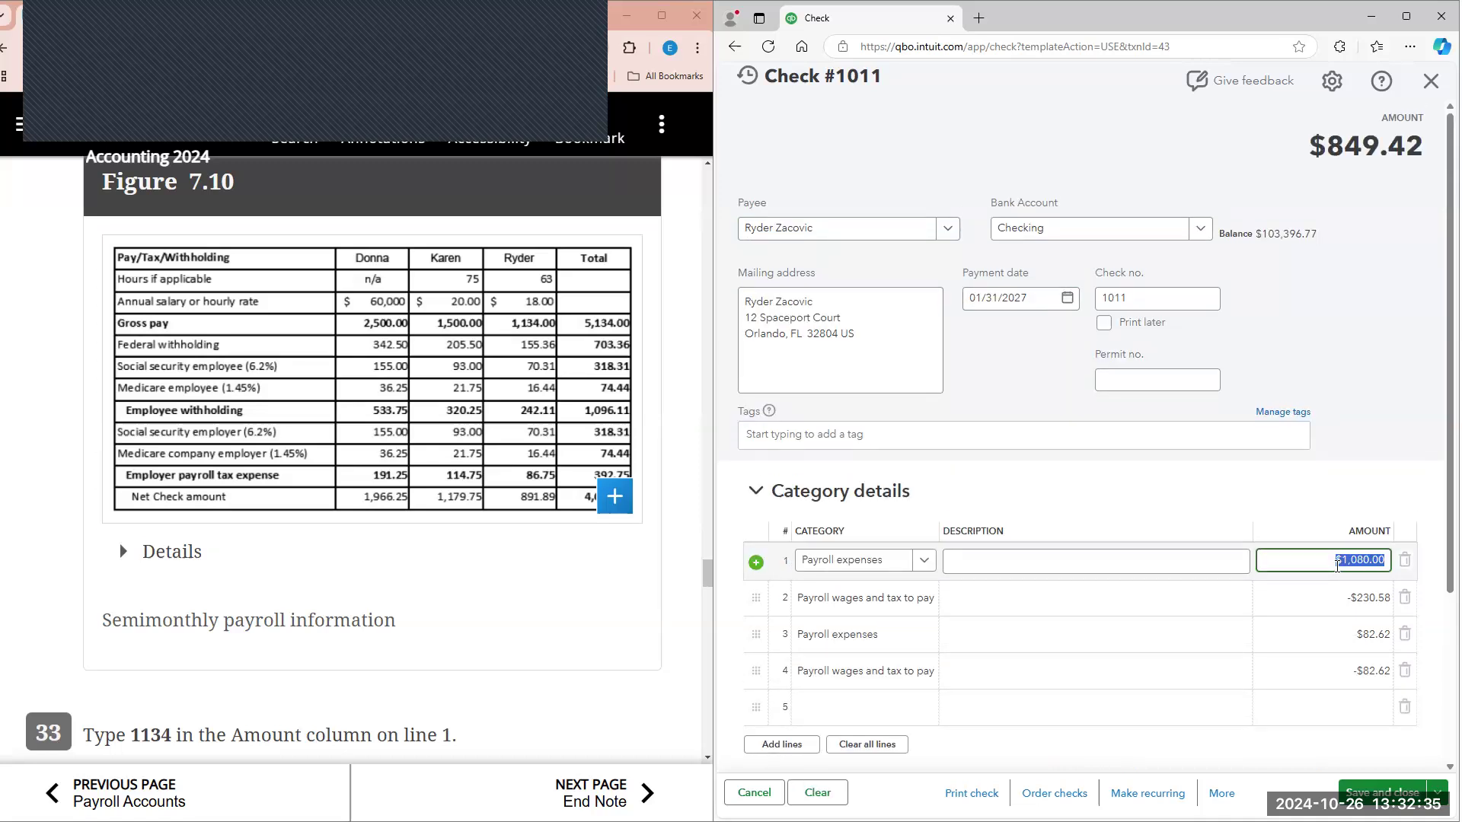
text(1,)
text(134)
click(1331, 601)
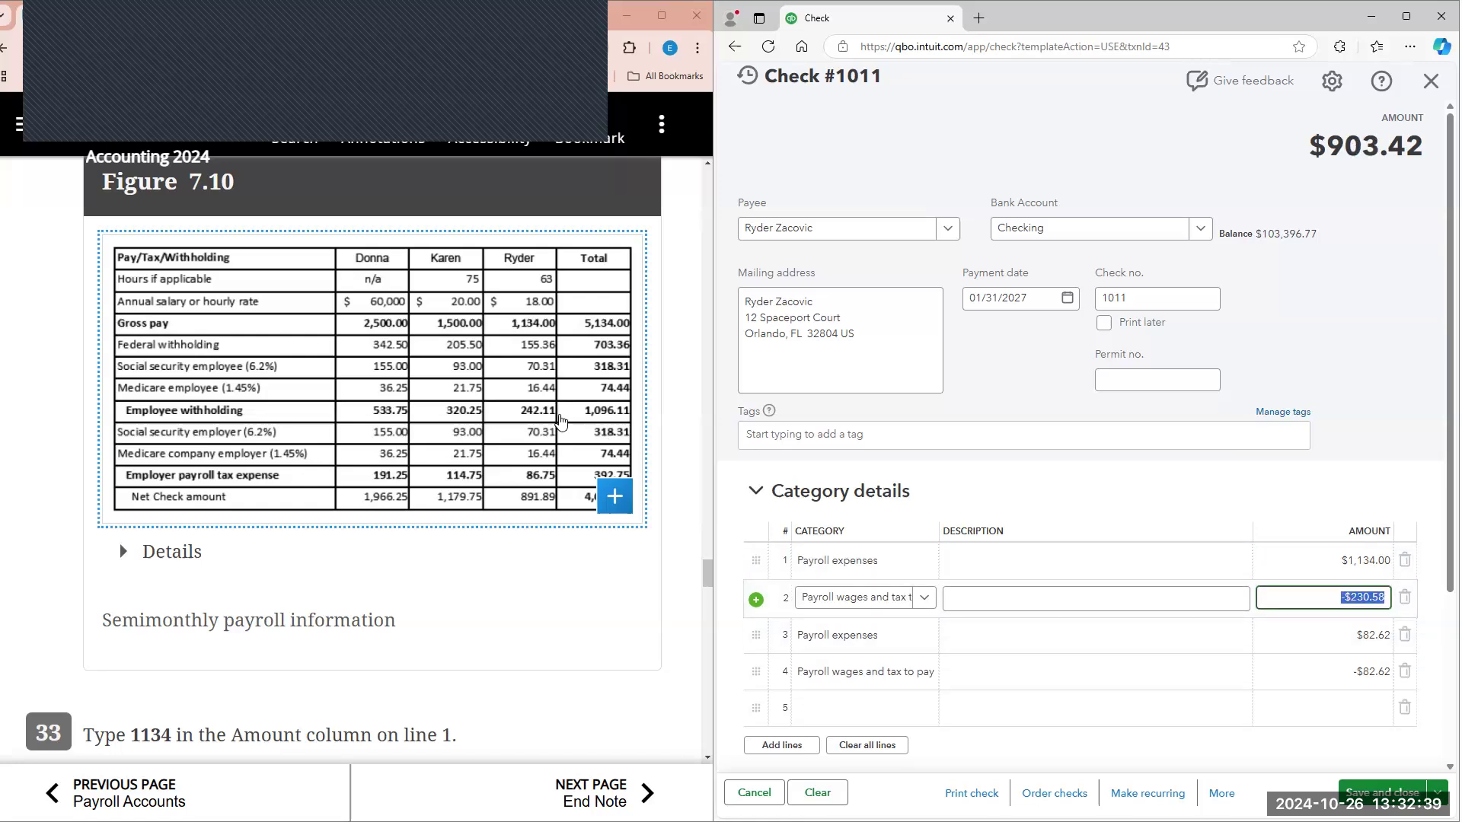
text(-242.11)
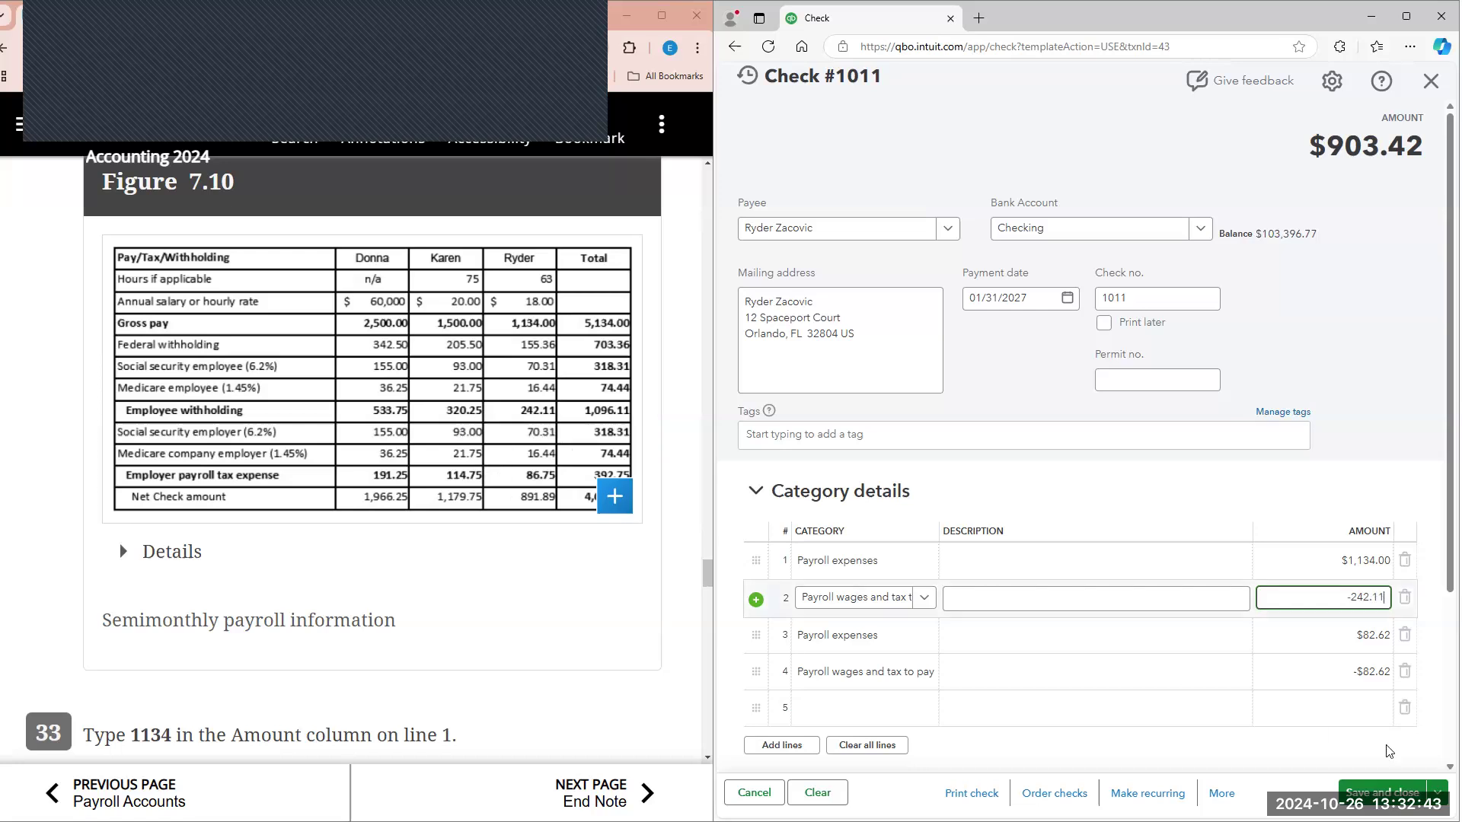
Step: Set check 1011's line 3 amount to 86.75 and line 4 to -86.75, then save and close the check
click(1347, 637)
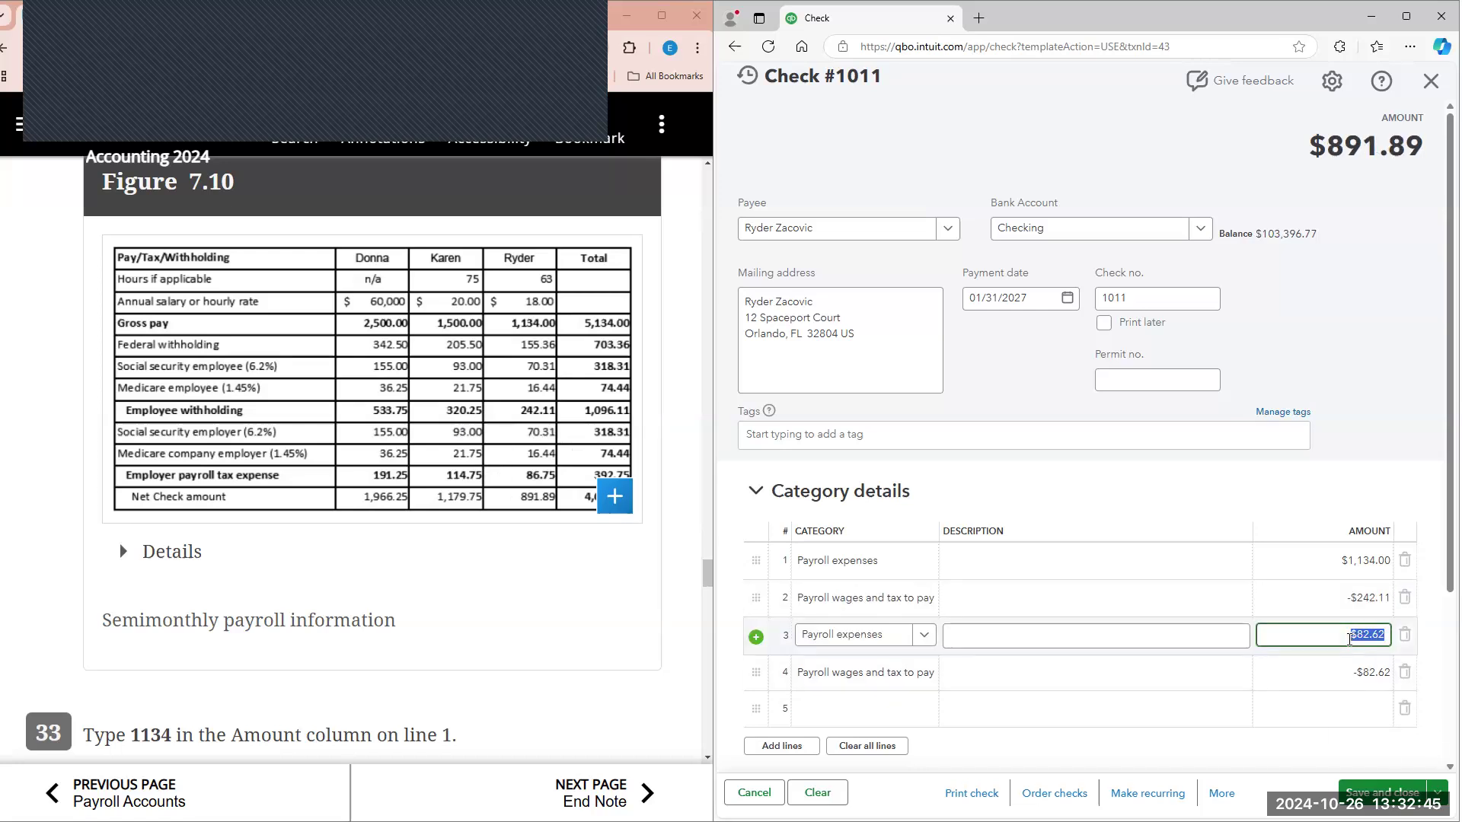
text(86.75)
click(1346, 669)
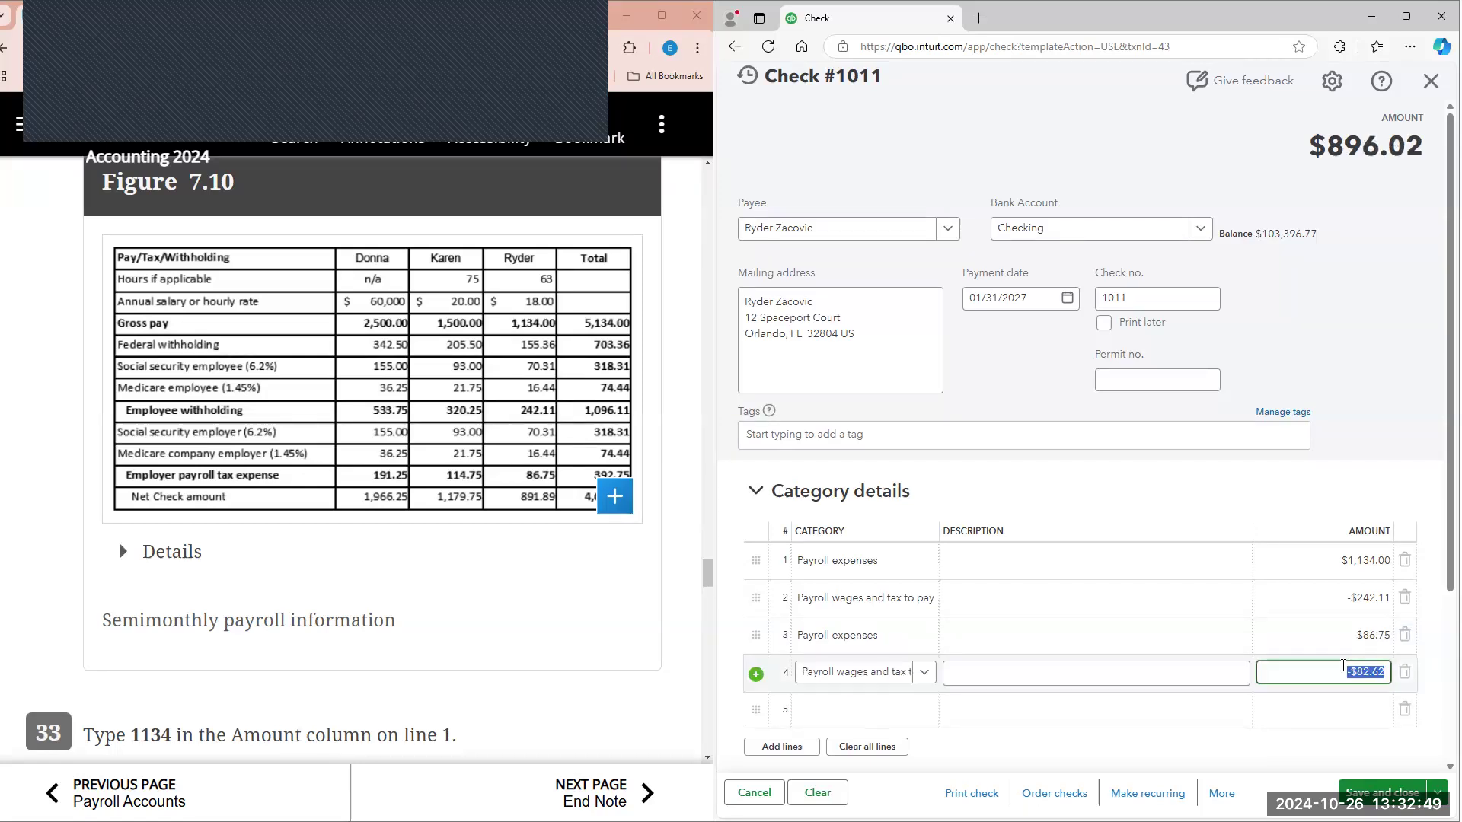
text(-$86.75)
click(1330, 323)
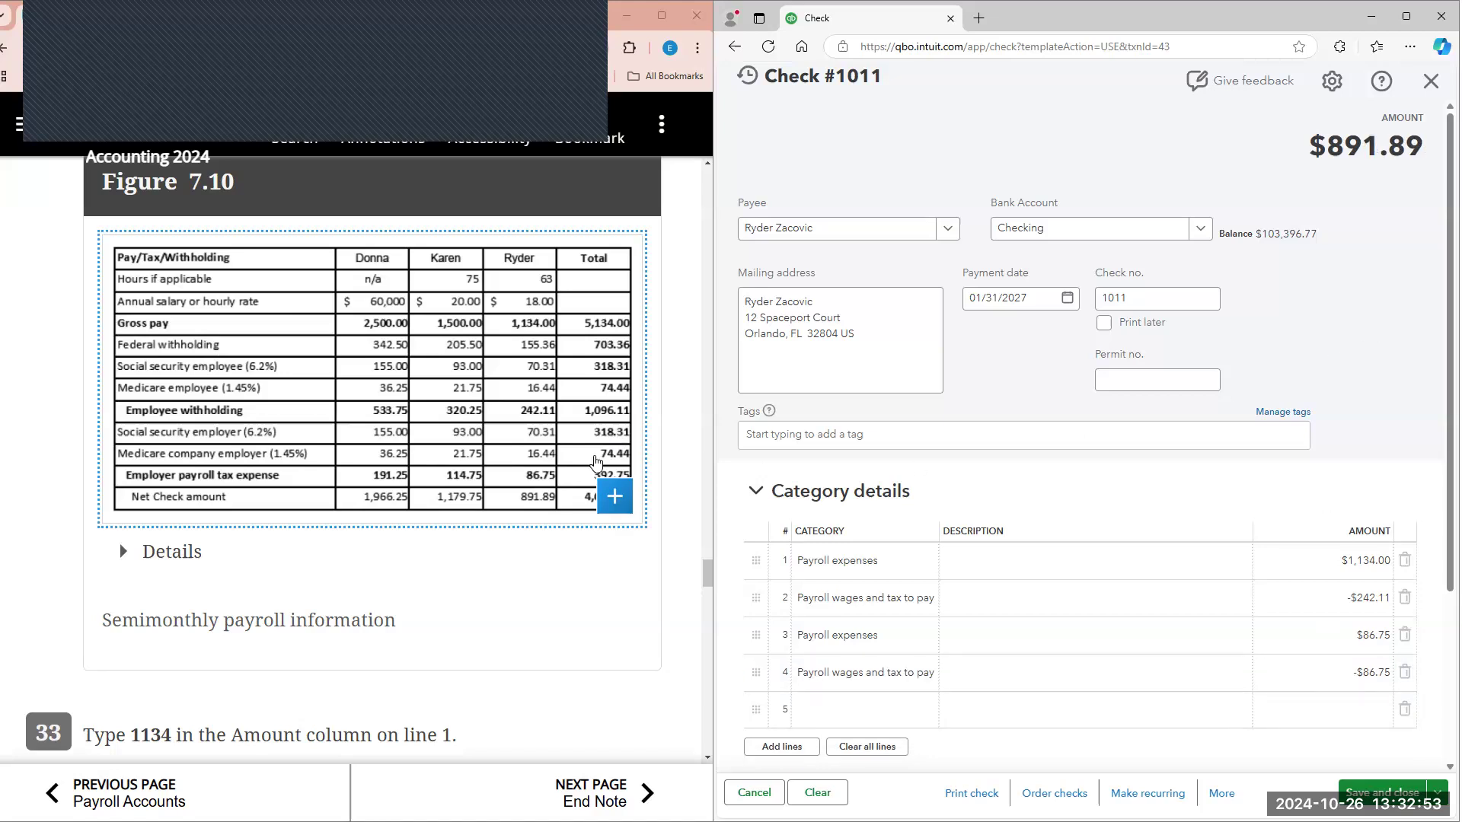
scroll(596, 460, down, 1)
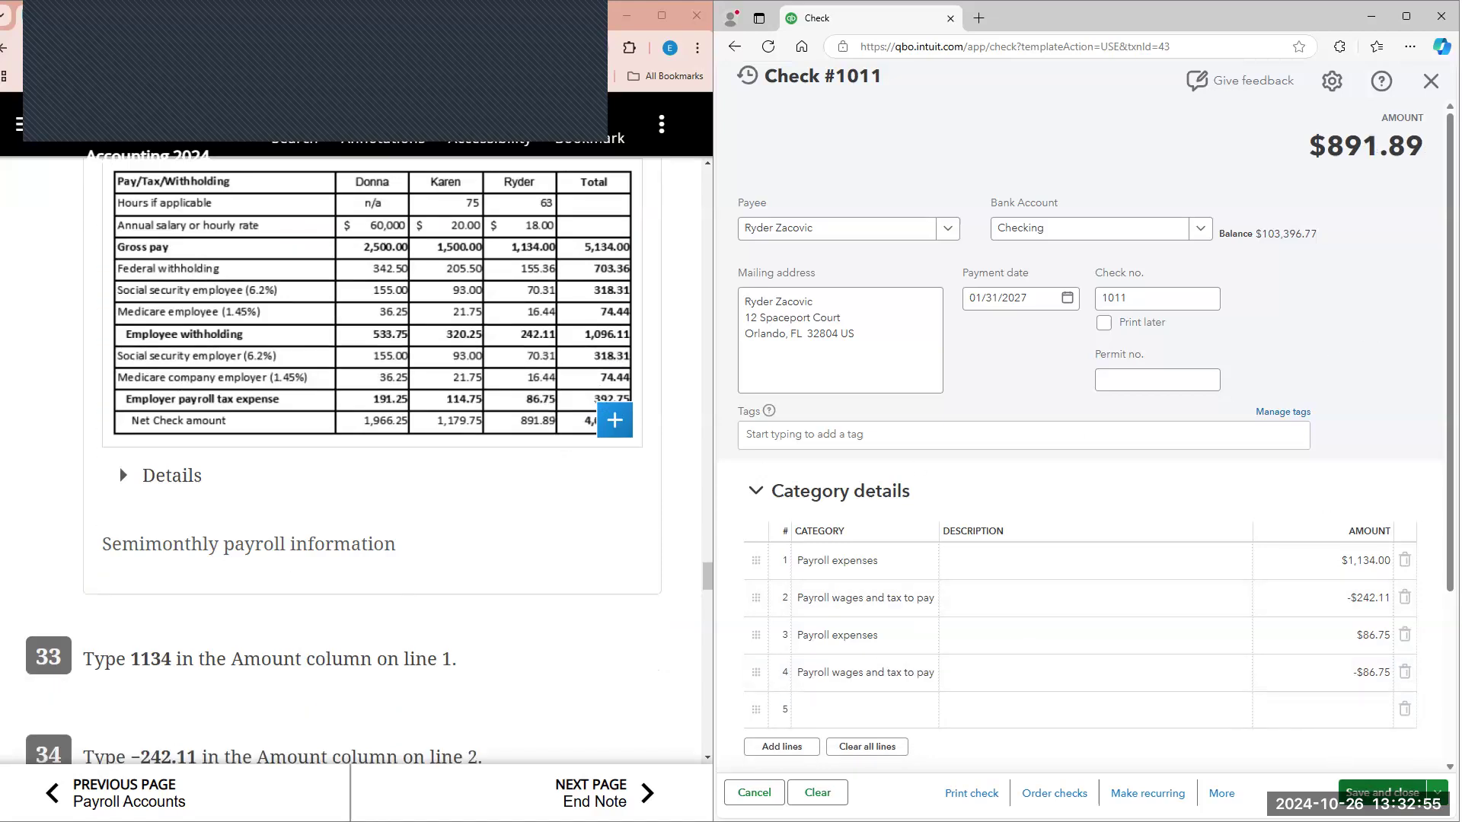
click(1376, 792)
Step: Create a check from the 1,132.56 recurring template, with 1,500 on line 1 and -320.25 on line 2 per Figure 7.10
scroll(614, 547, down, 9)
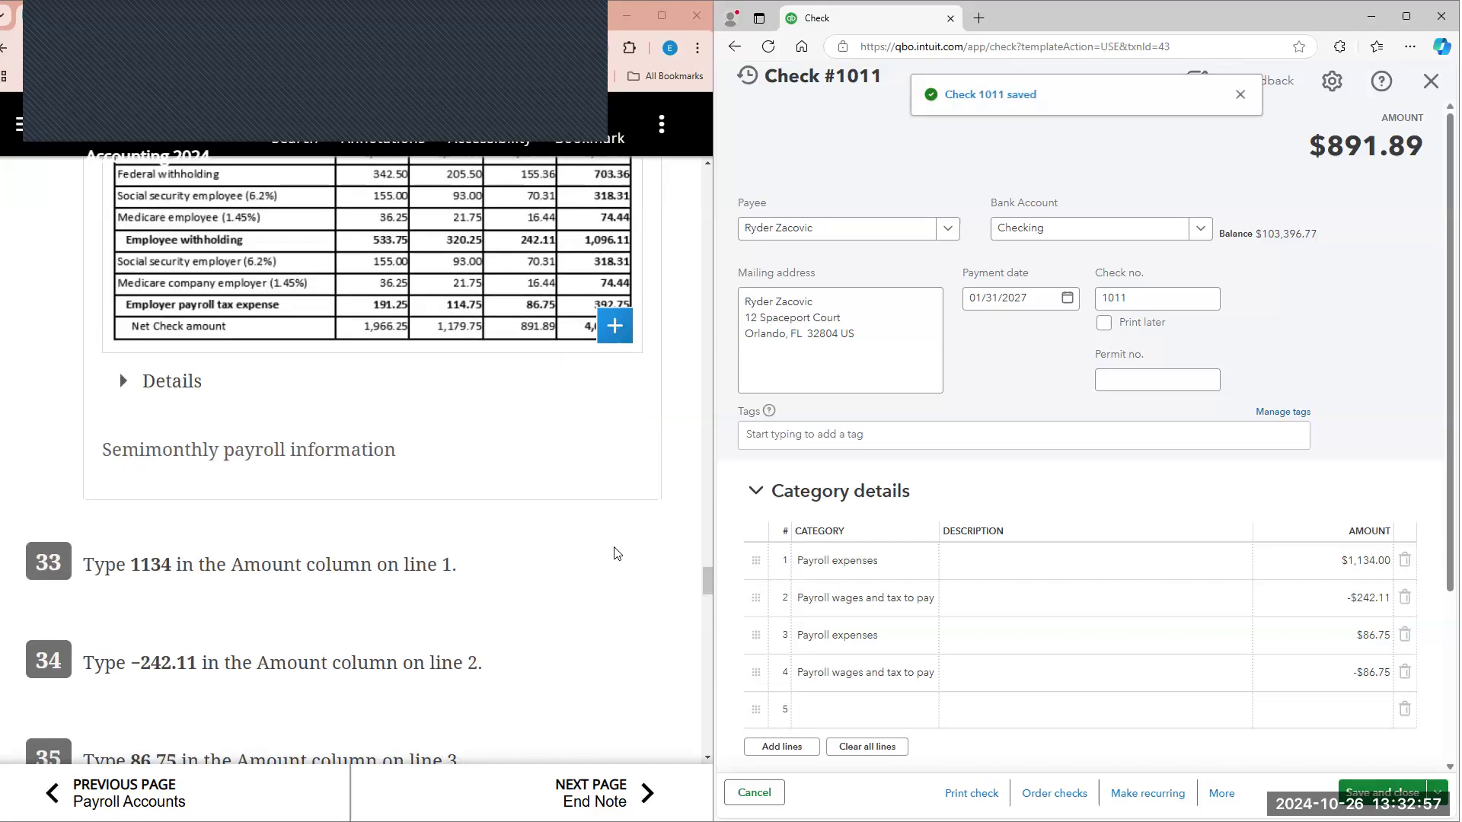
scroll(614, 546, down, 7)
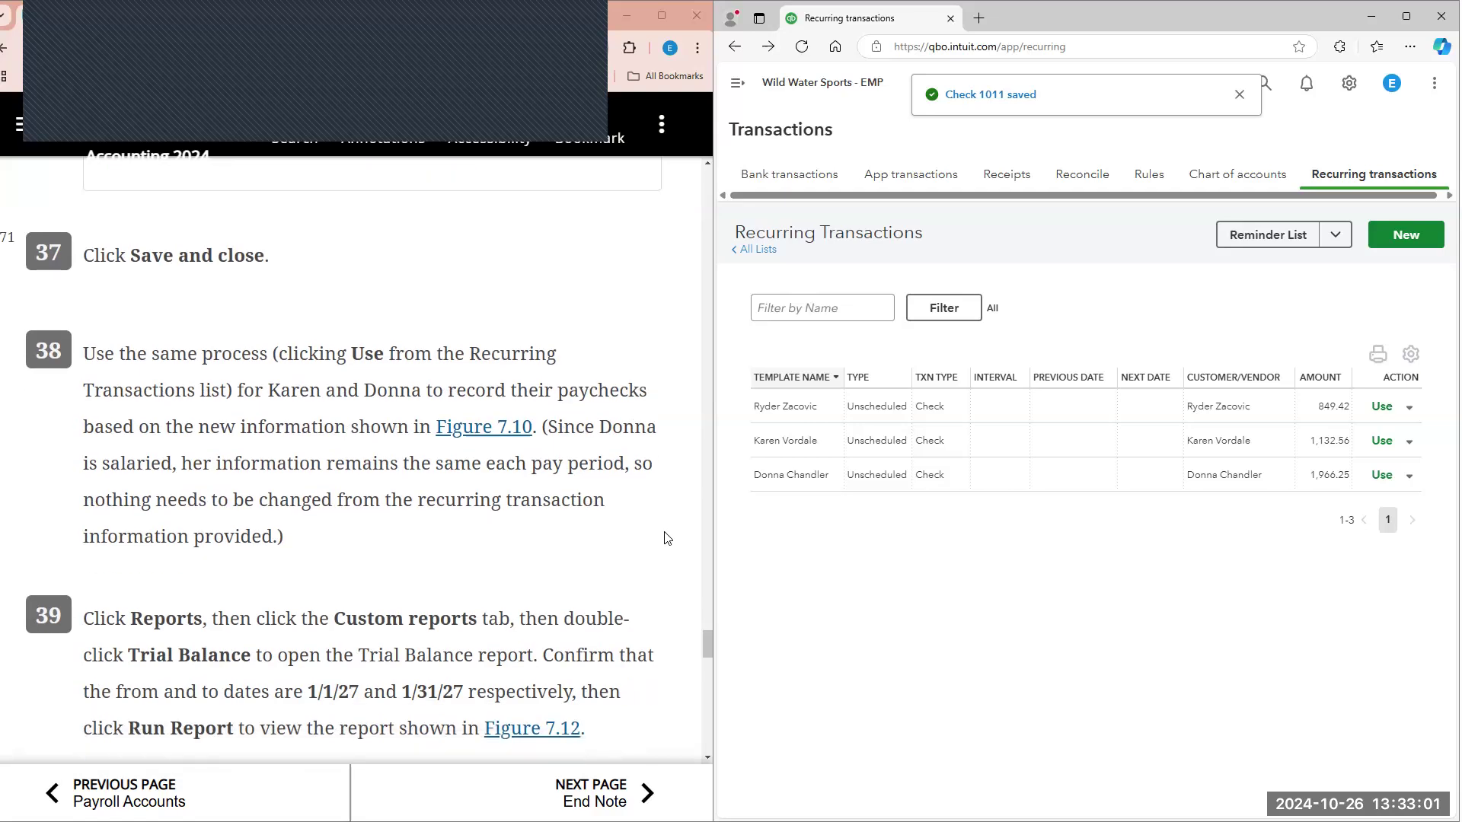
click(1382, 441)
scroll(540, 451, up, 12)
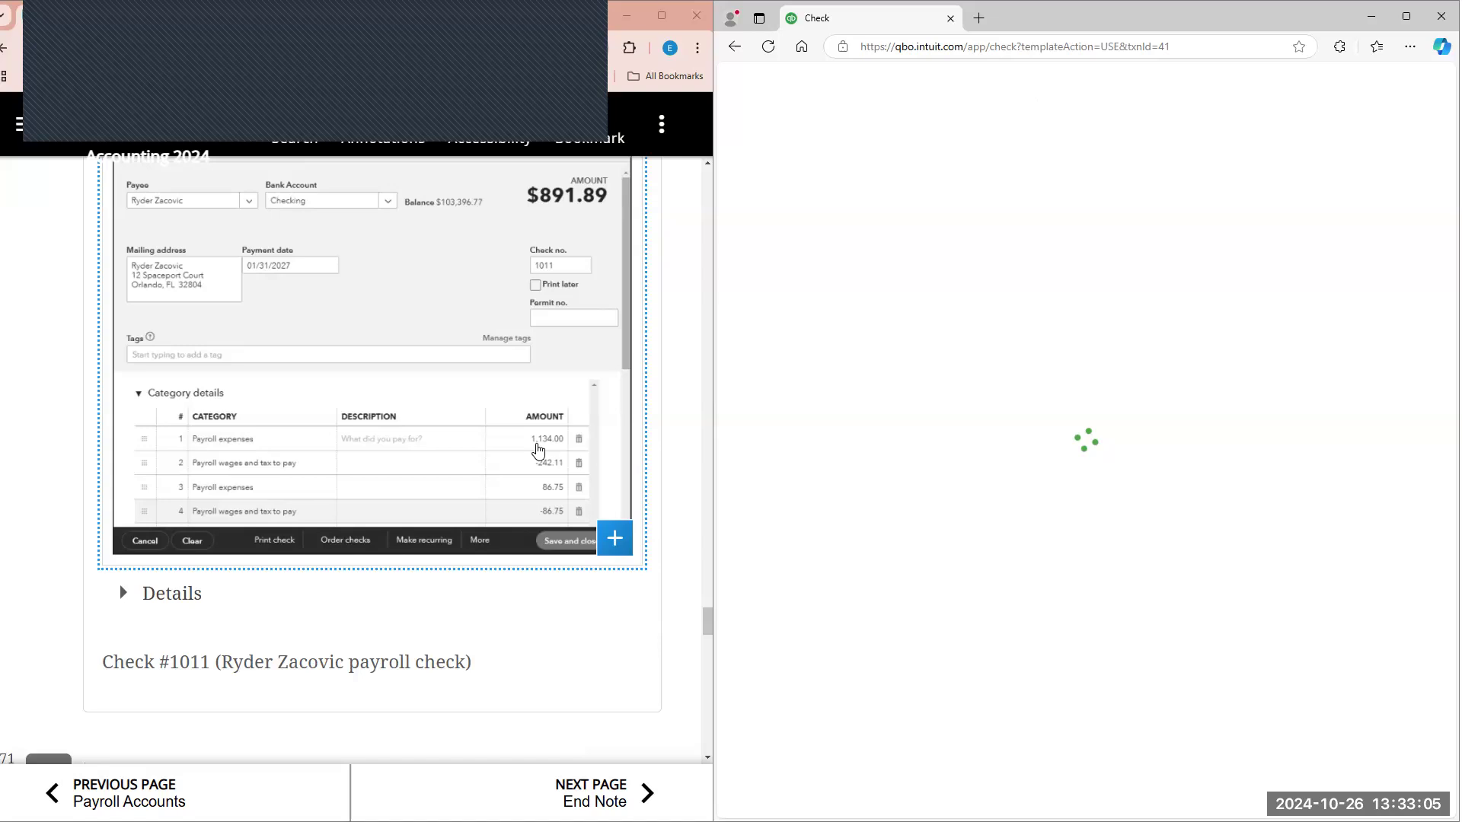
scroll(540, 451, up, 8)
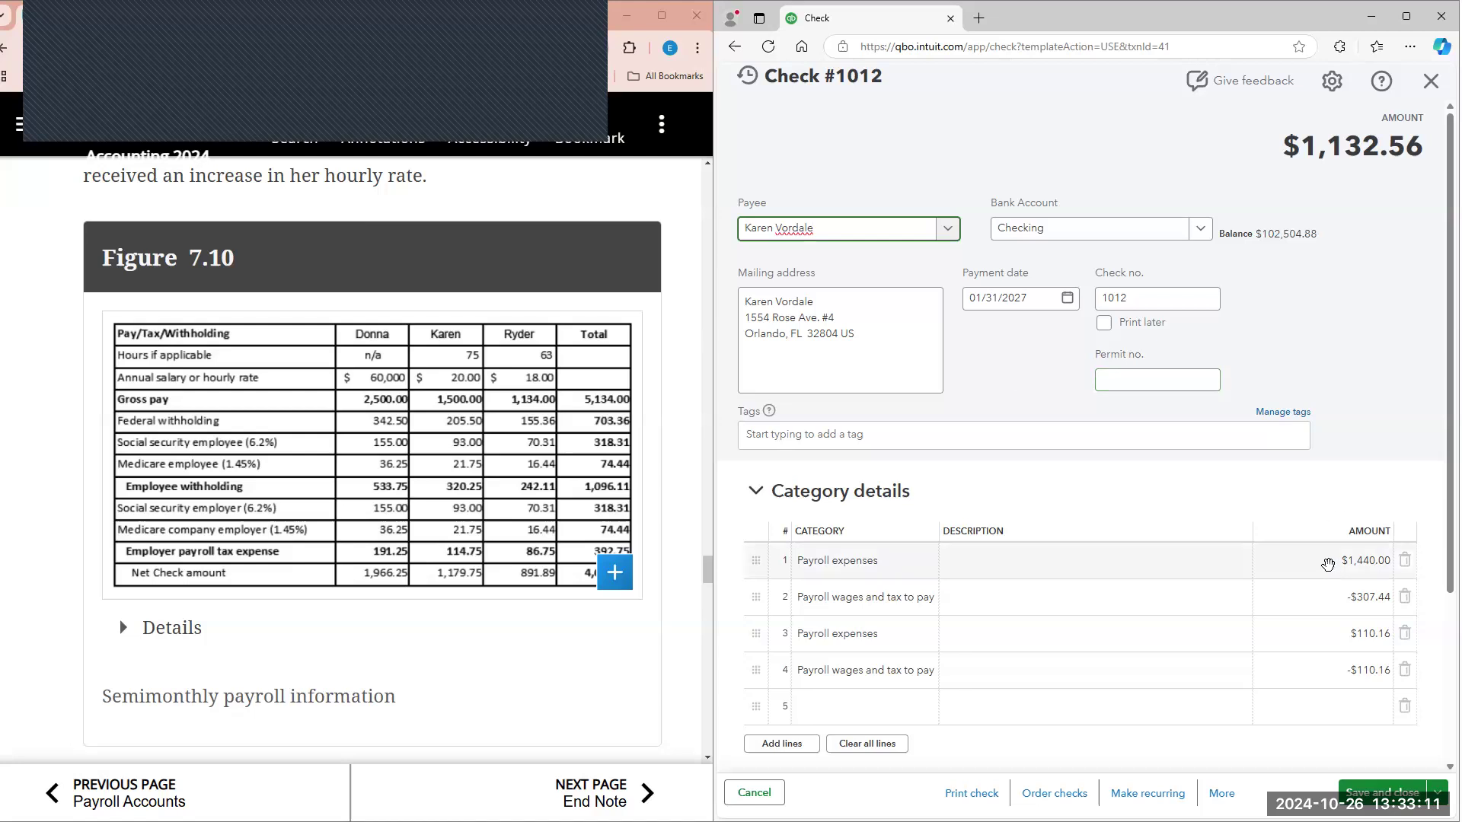
click(1328, 564)
text(1500)
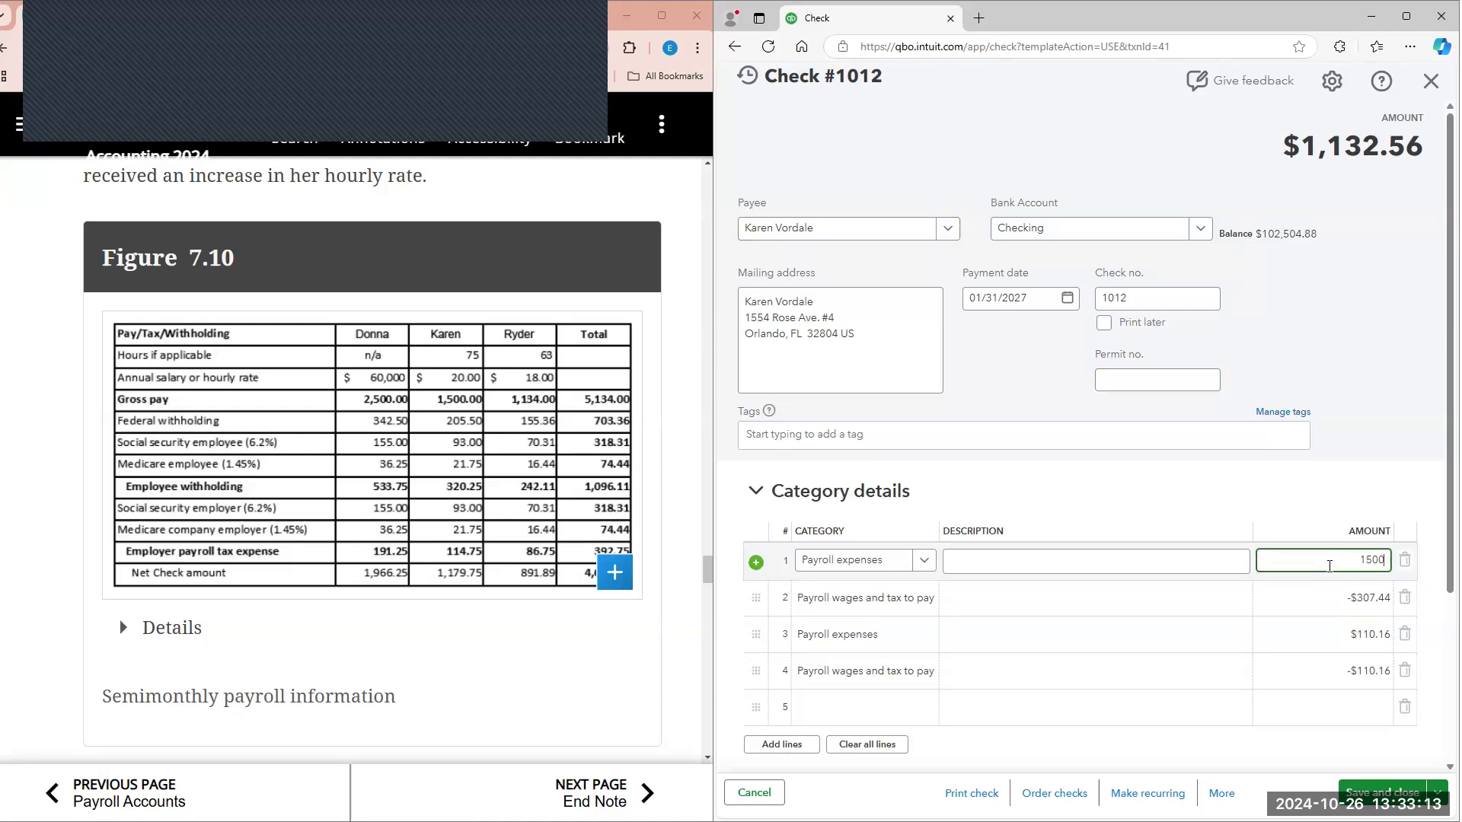
click(1325, 597)
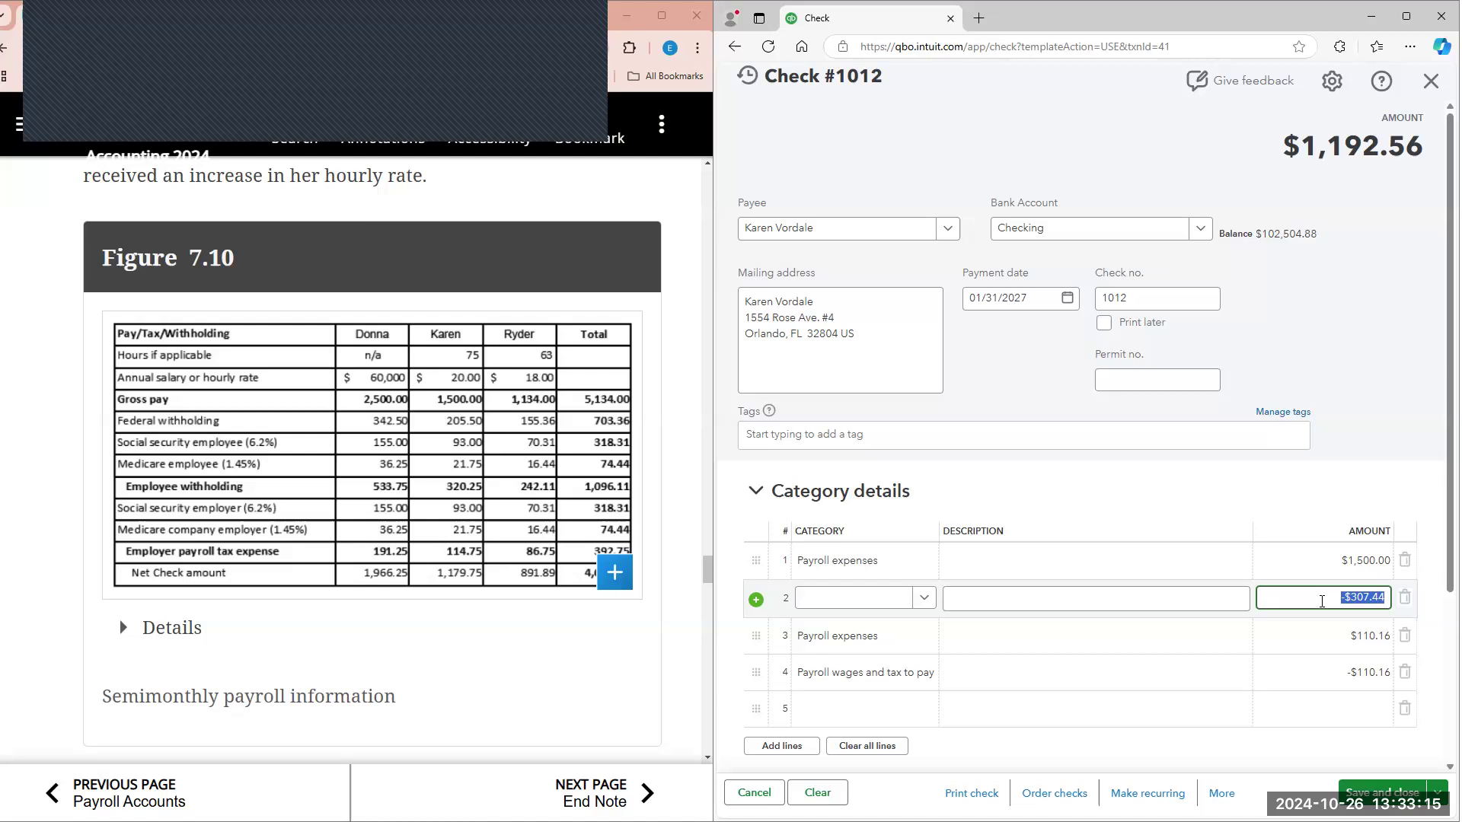
text(-32)
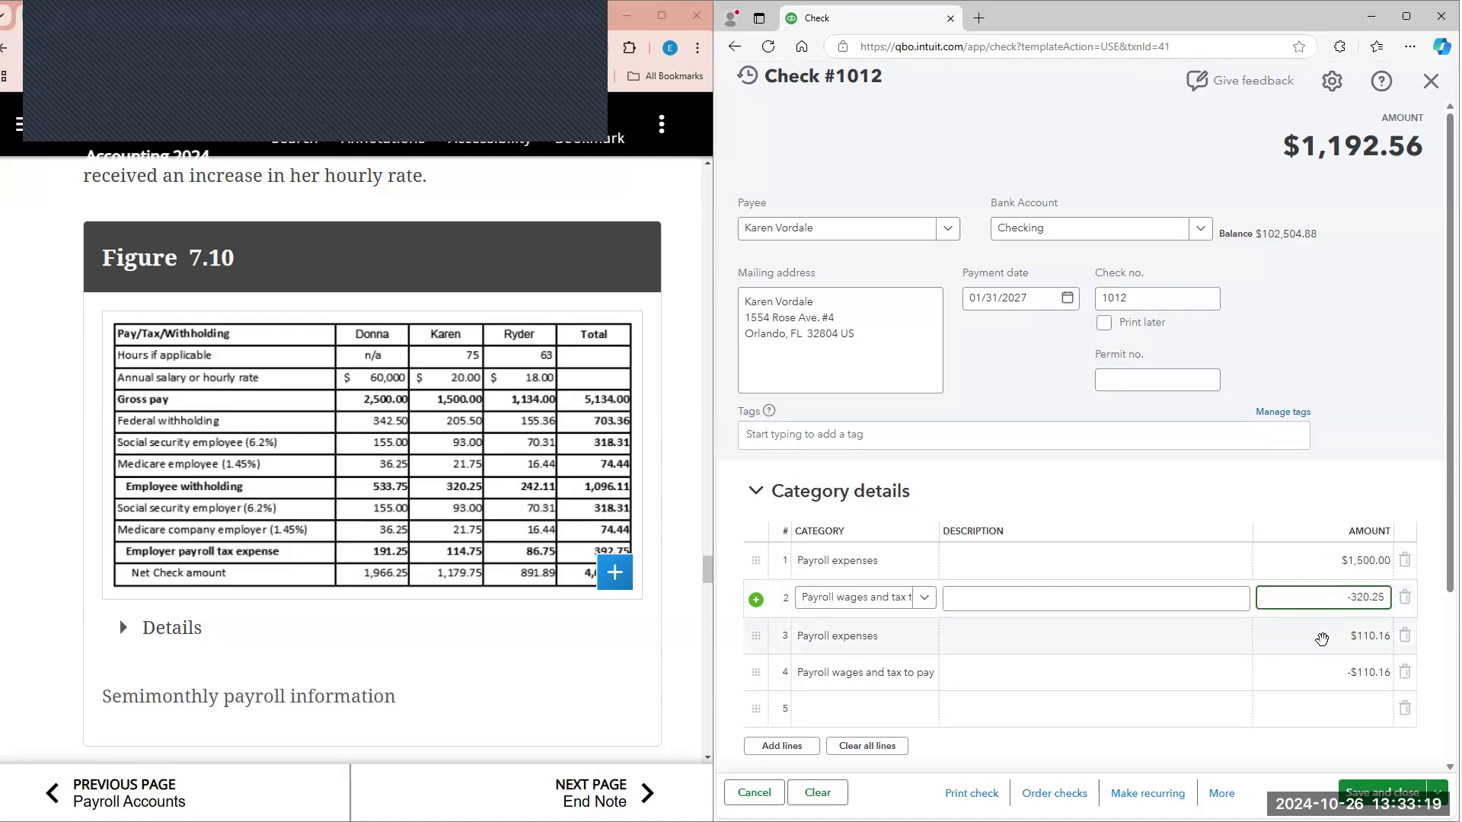
Step: Set check 1012's line 3 amount to 114.75 and line 4 to -114.75, then save and close the check
click(1024, 653)
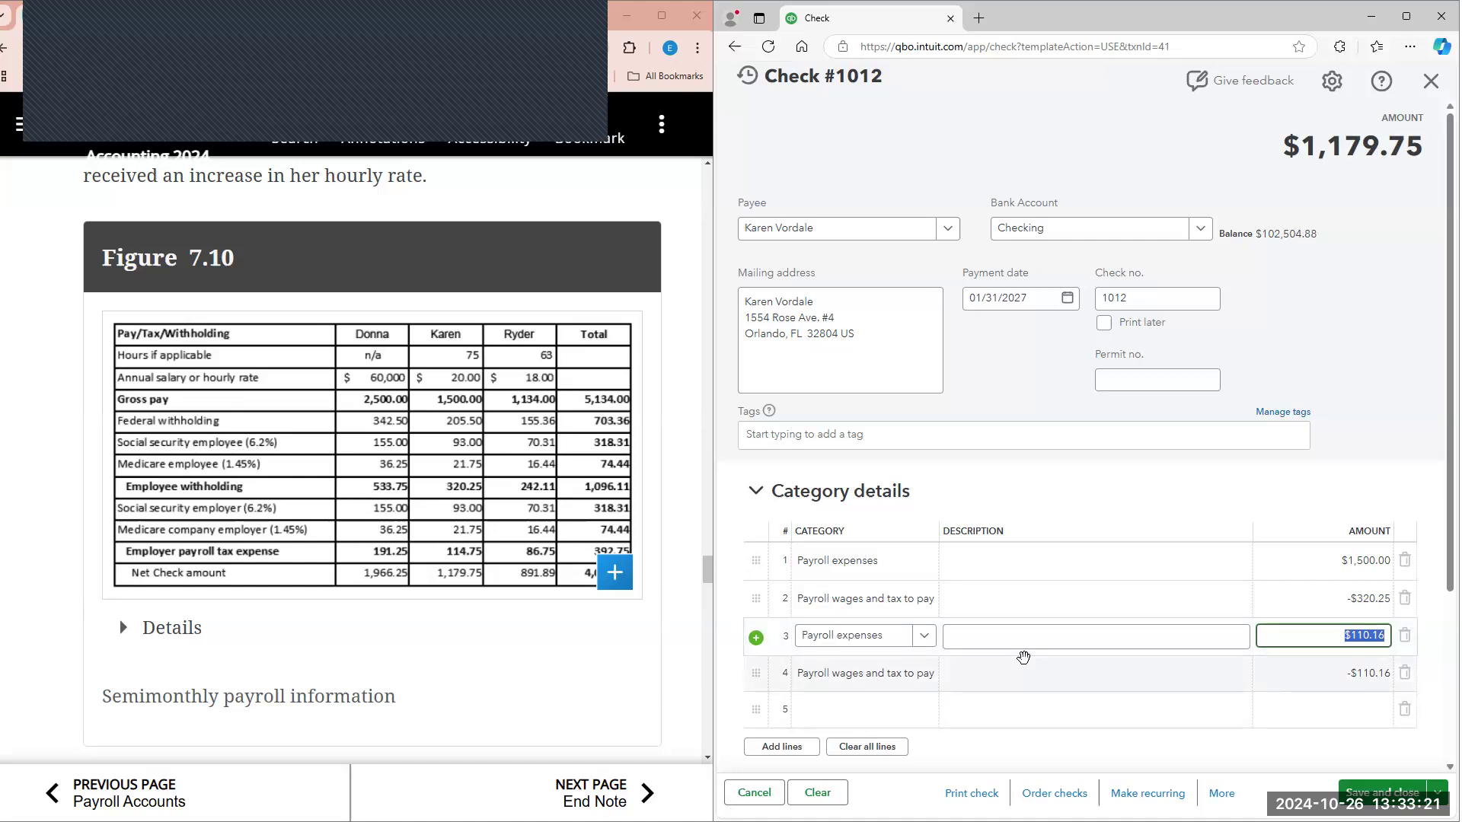
text(114.75)
click(1305, 667)
text(-114)
click(1429, 321)
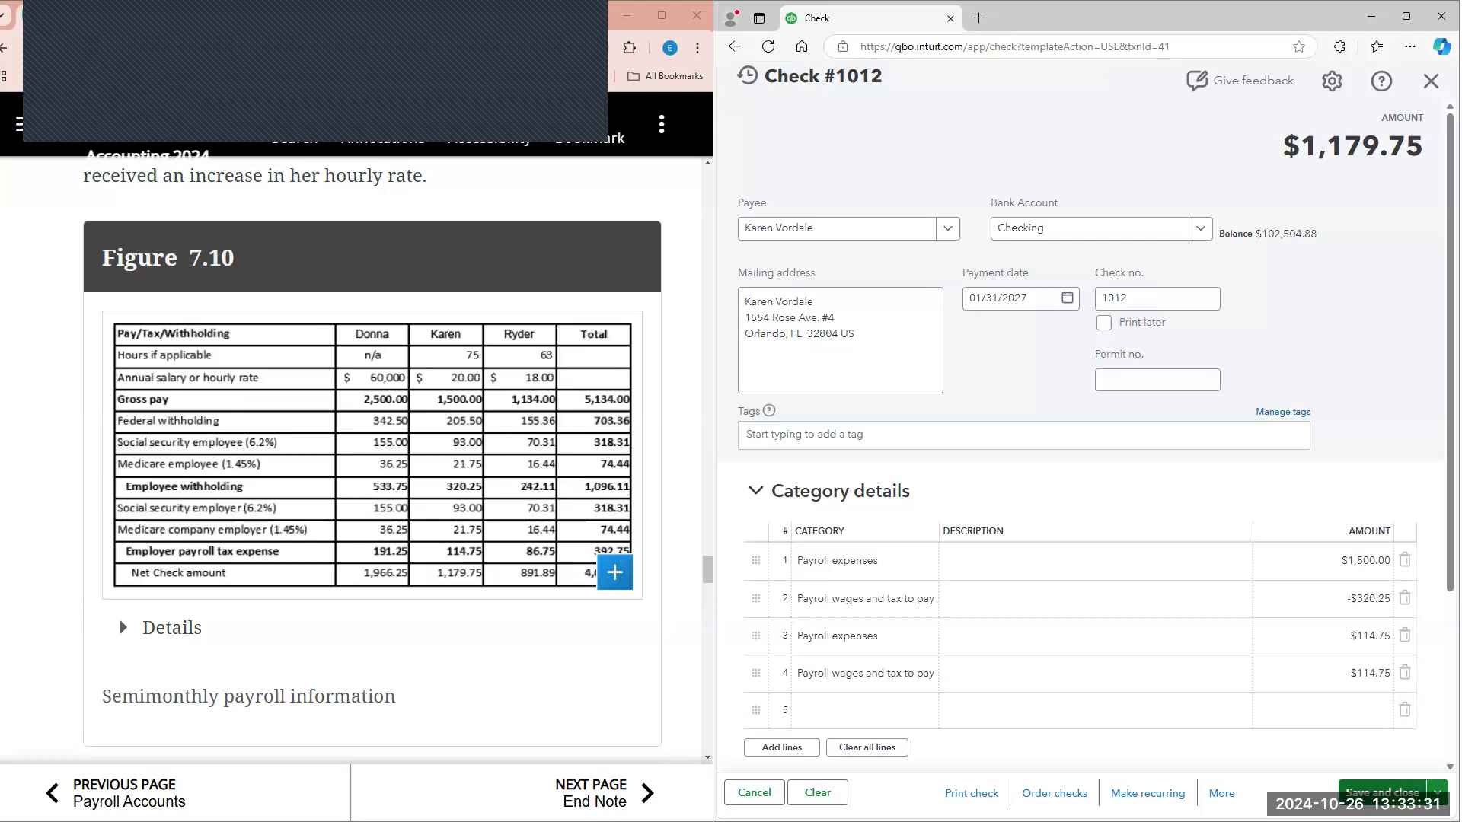
click(1382, 792)
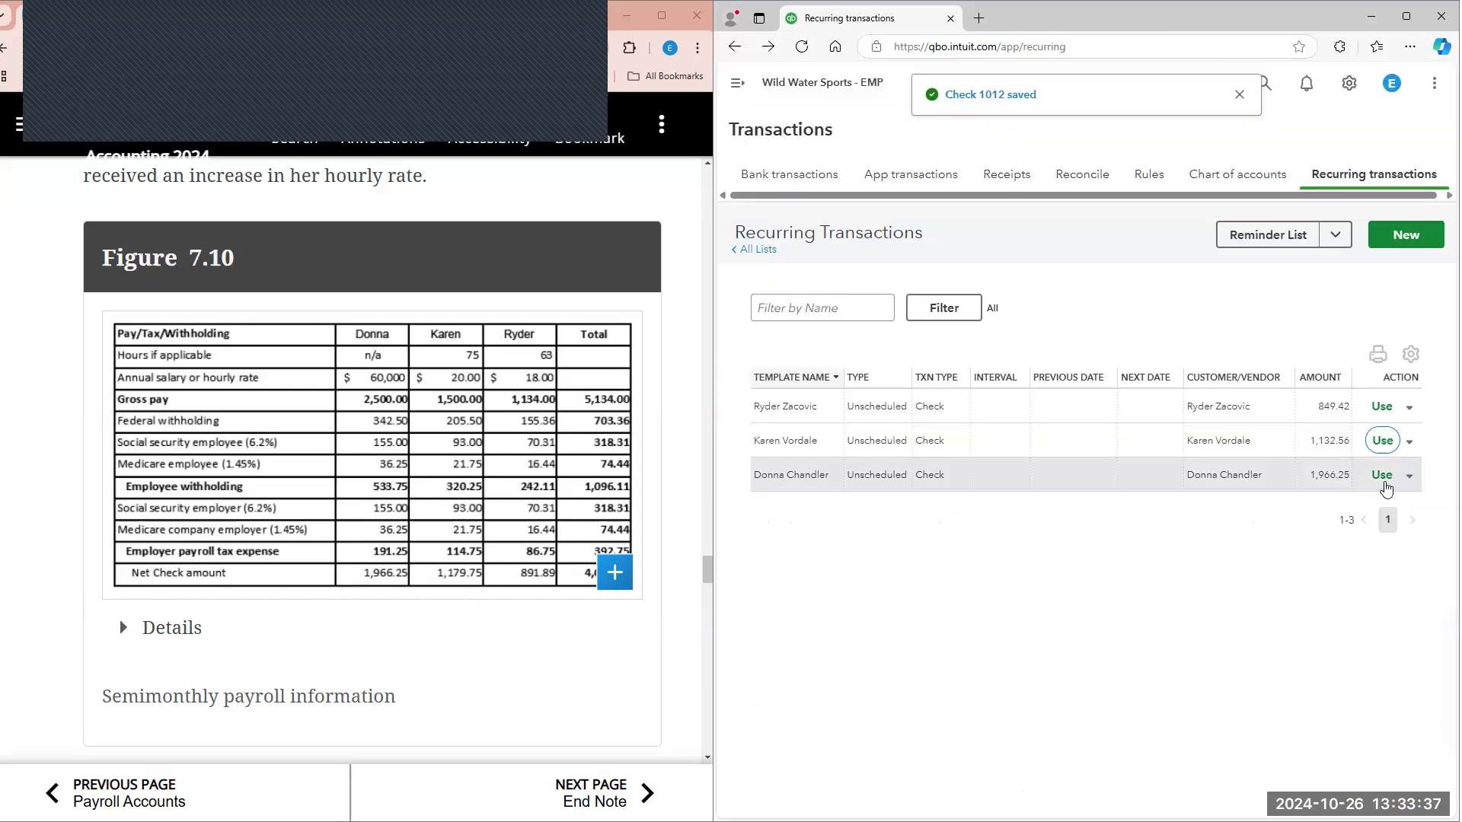
Step: Create the salaried employee's check from the 1,966.25 recurring template, keeping its amounts, then save and close it
click(1378, 480)
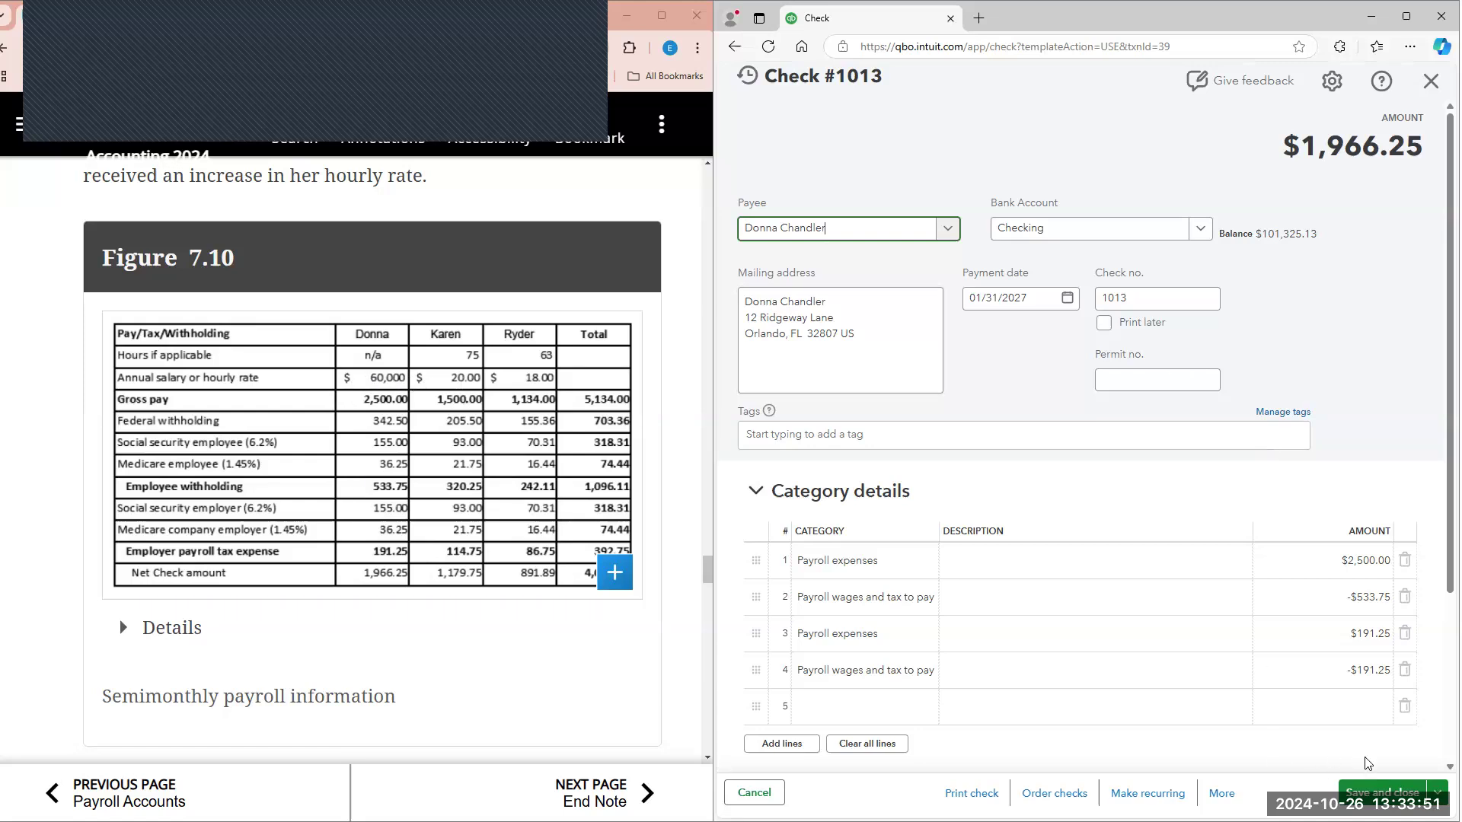
scroll(1367, 764, down, 1)
click(1382, 791)
Step: Open the saved Trial Balance report and run it for 01/01/2027 to 01/31/2027, as directed in step 39
scroll(384, 483, down, 3)
scroll(384, 484, down, 10)
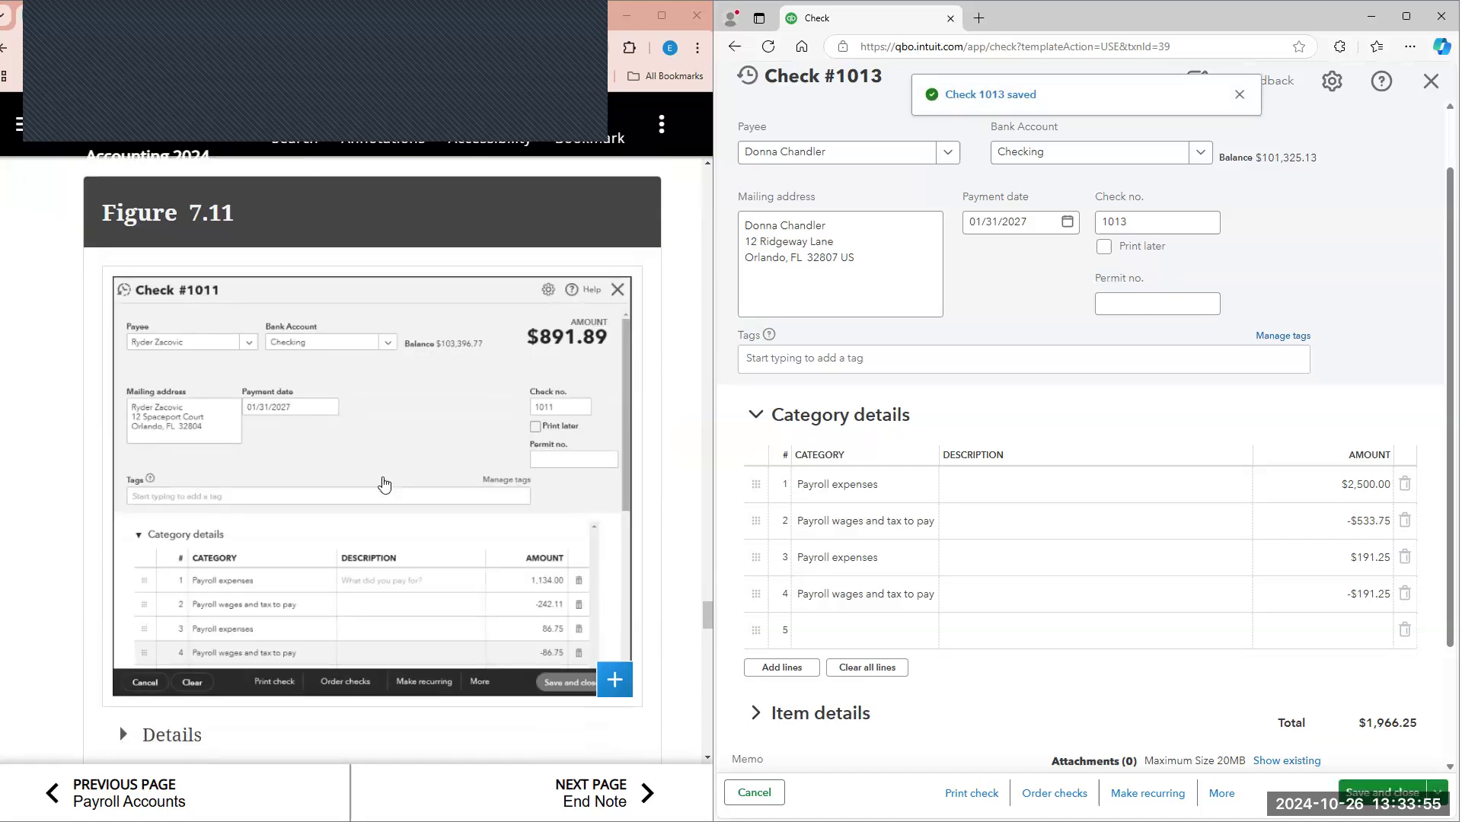
scroll(385, 484, down, 10)
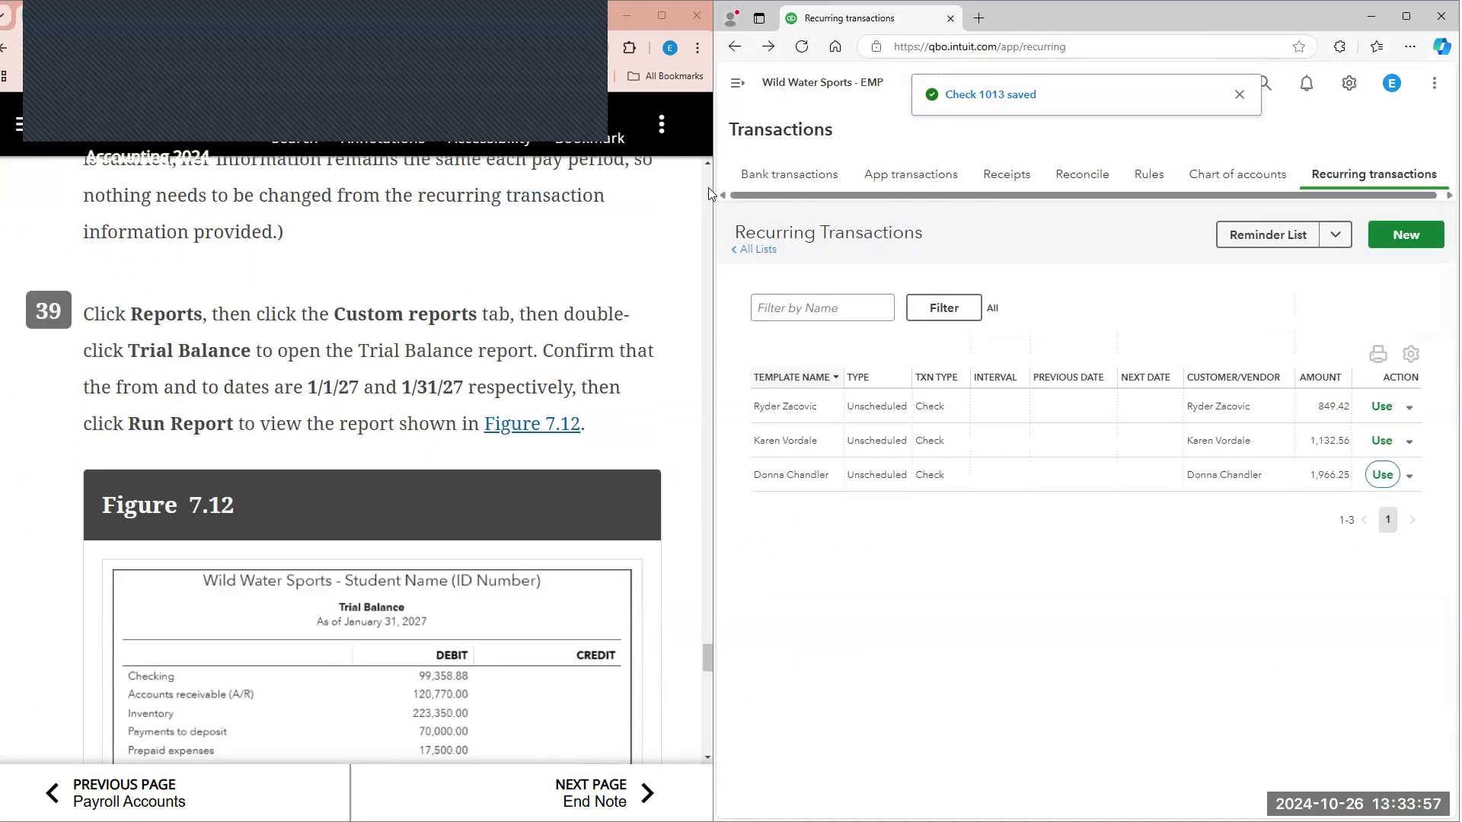
click(737, 82)
click(762, 440)
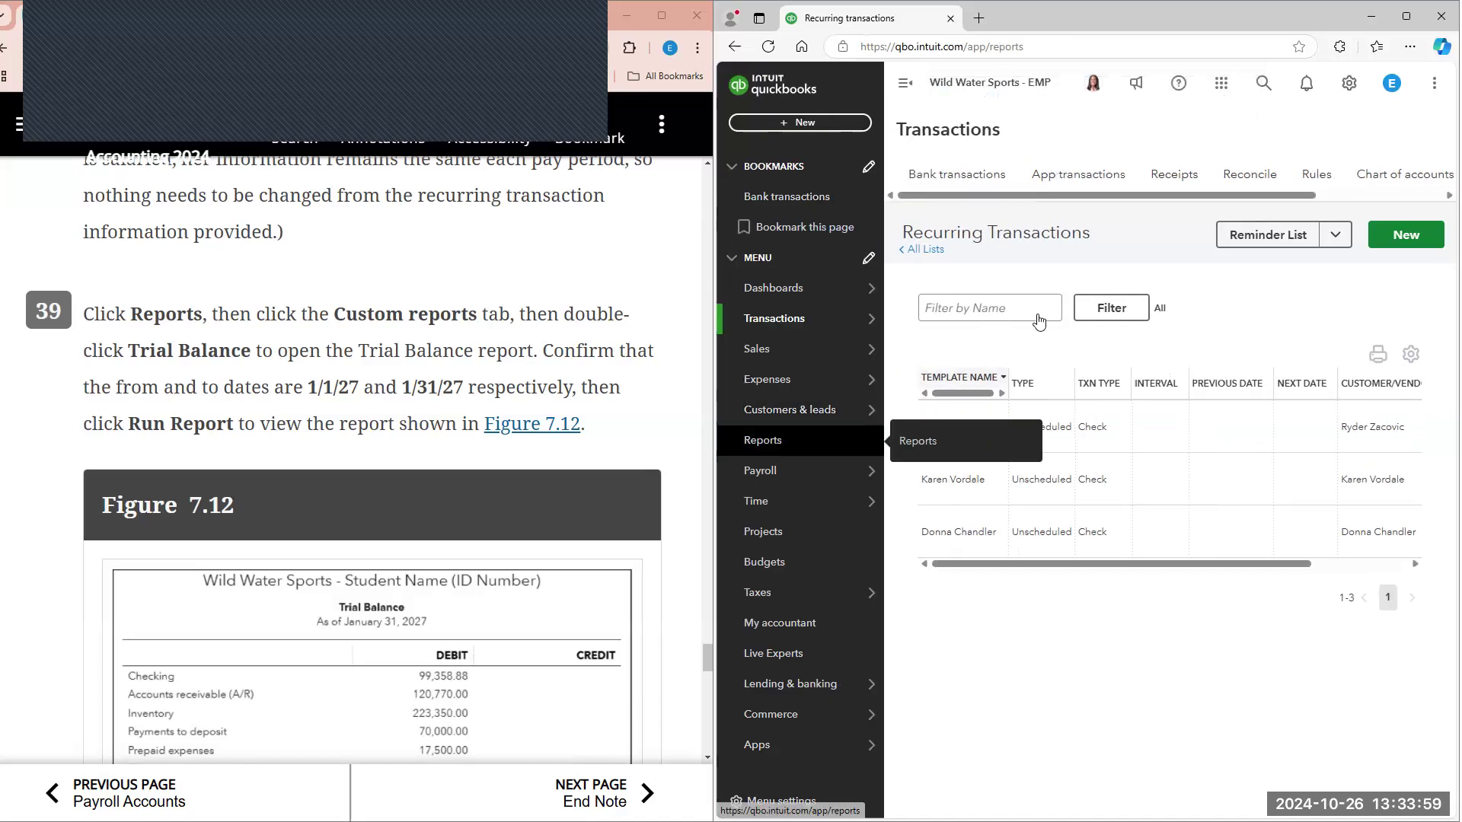
click(957, 418)
scroll(1176, 150, down, 1)
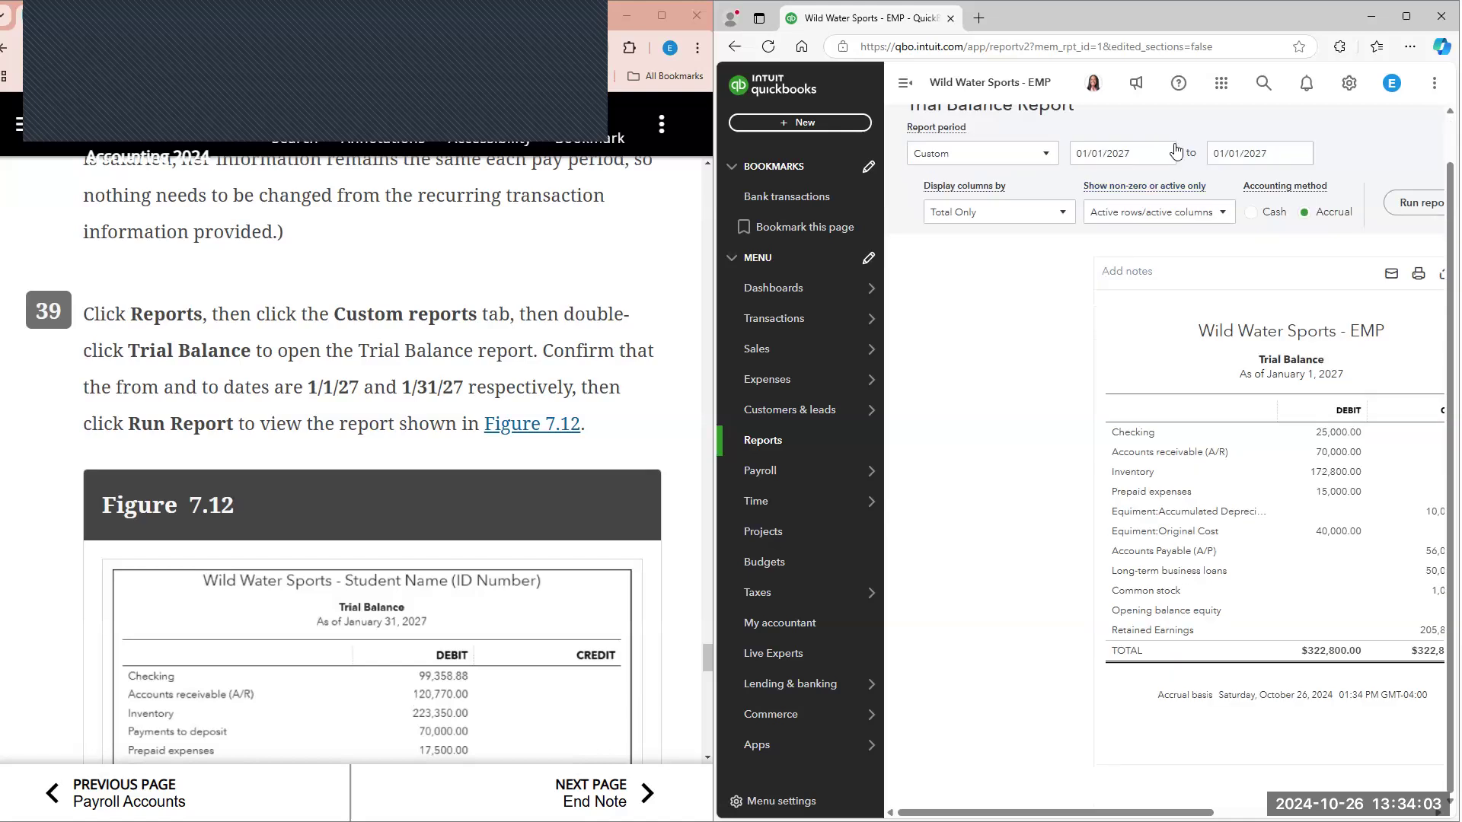
click(1297, 154)
click(1409, 203)
scroll(1066, 511, down, 4)
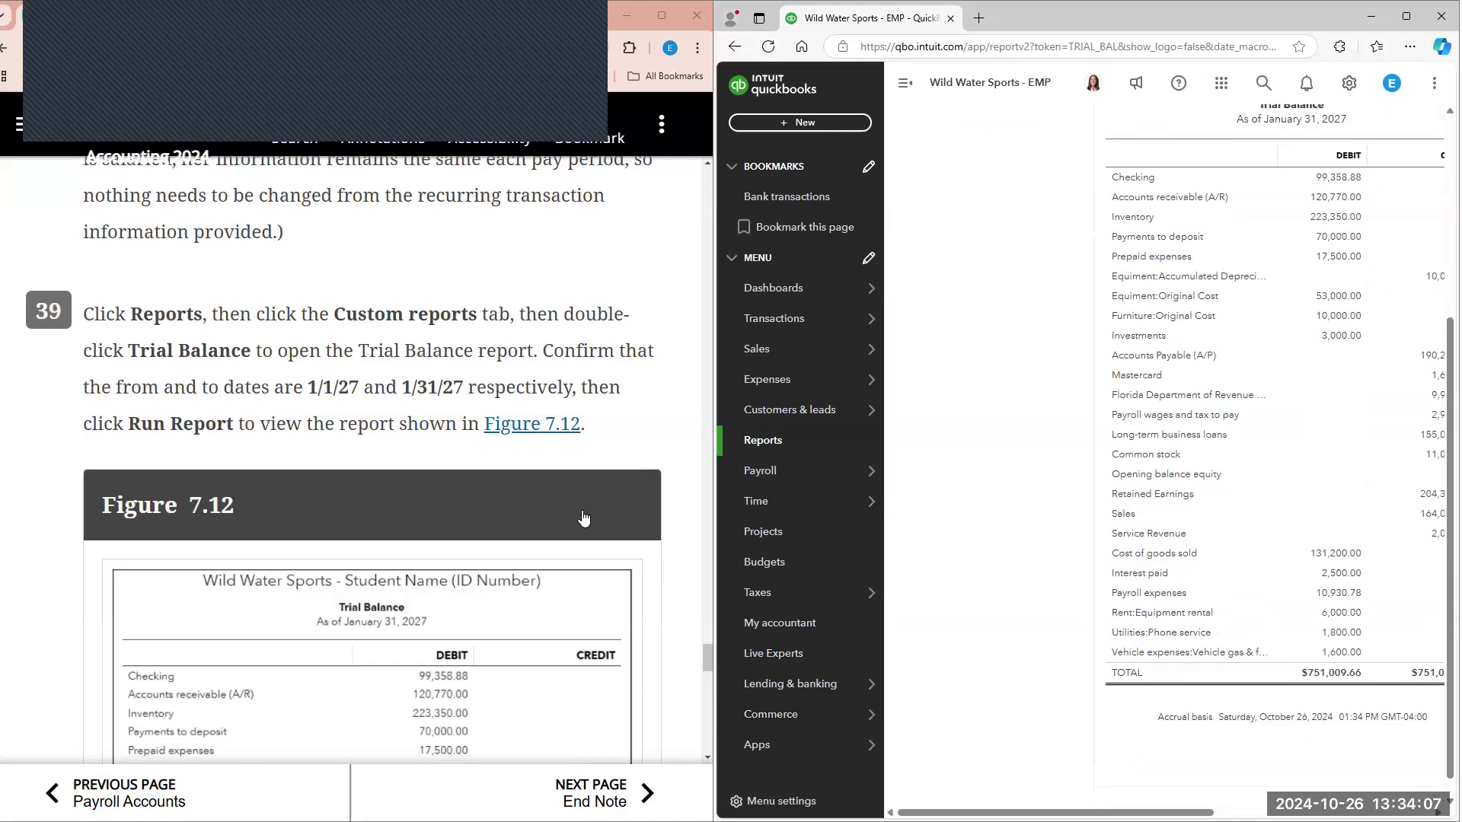
Step: Compare the January 2027 Trial Balance with Figure 7.12, collapsing the navigation menu to make room for the debit and credit columns
scroll(584, 518, down, 6)
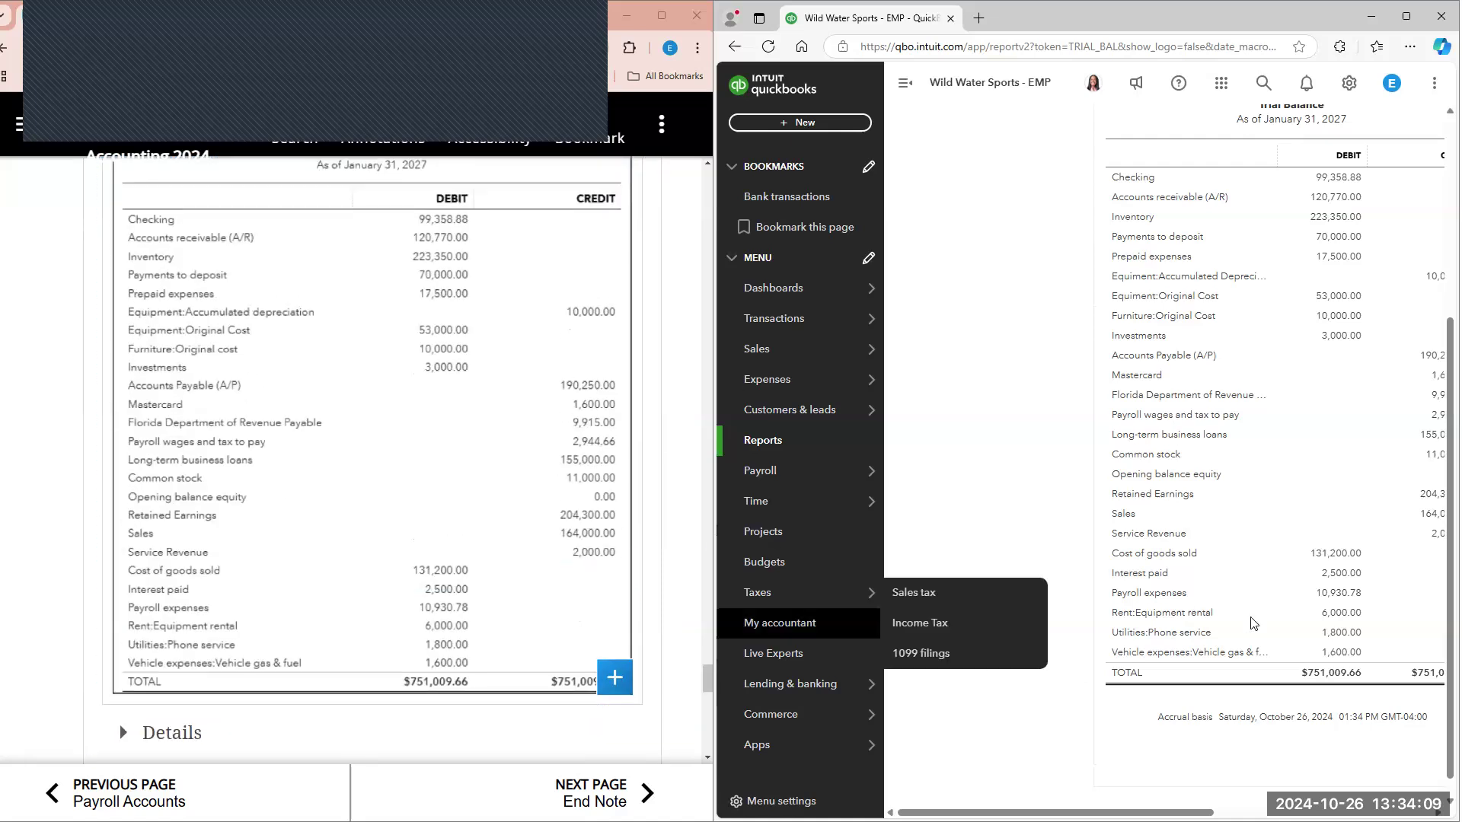
click(905, 82)
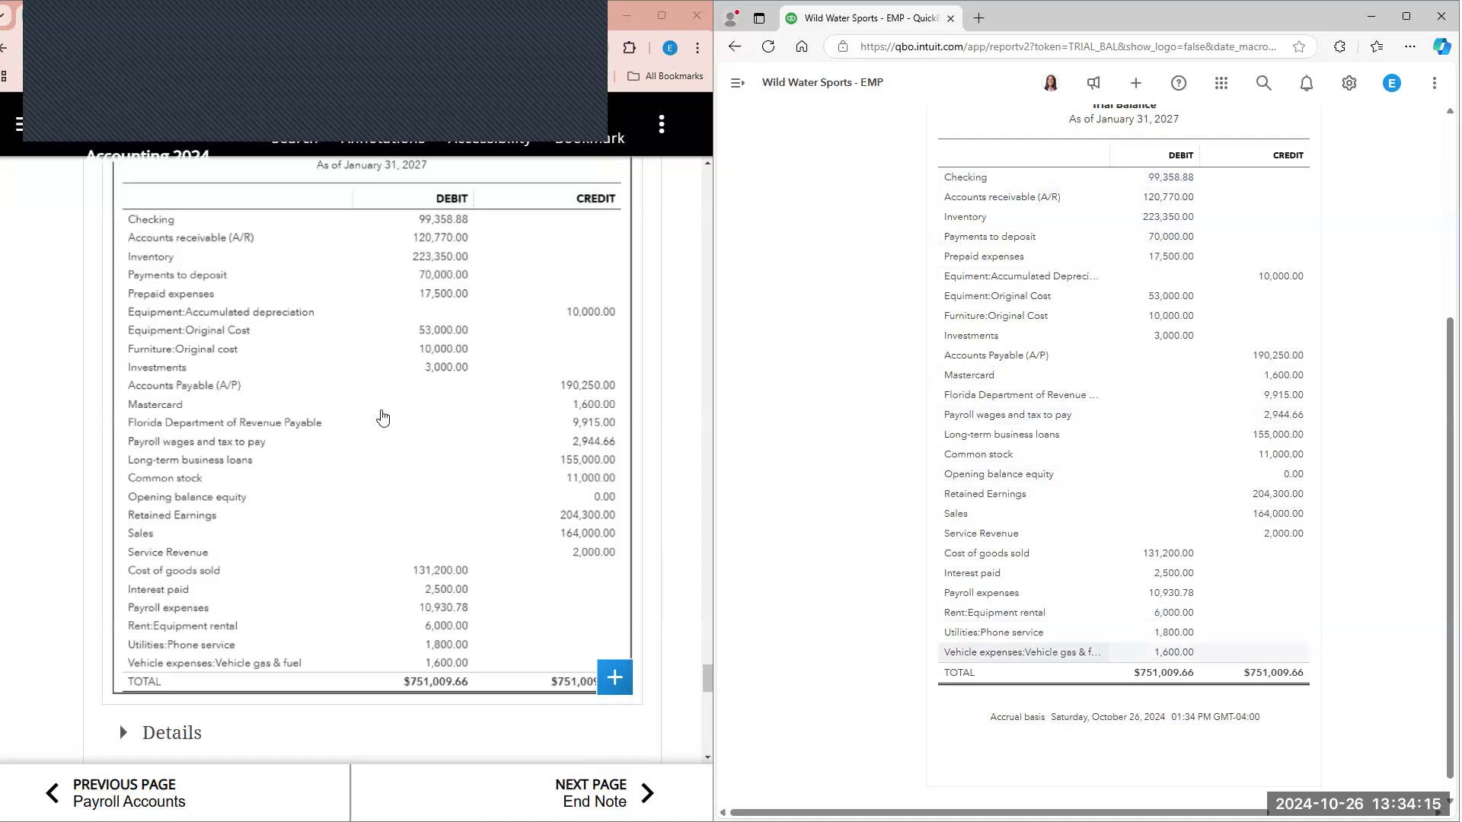
Step: Open the transaction report behind the Trial Balance's Checking amount, as directed in step 40, and compare its dates, amounts and balances with Figure 7.13
scroll(382, 417, down, 6)
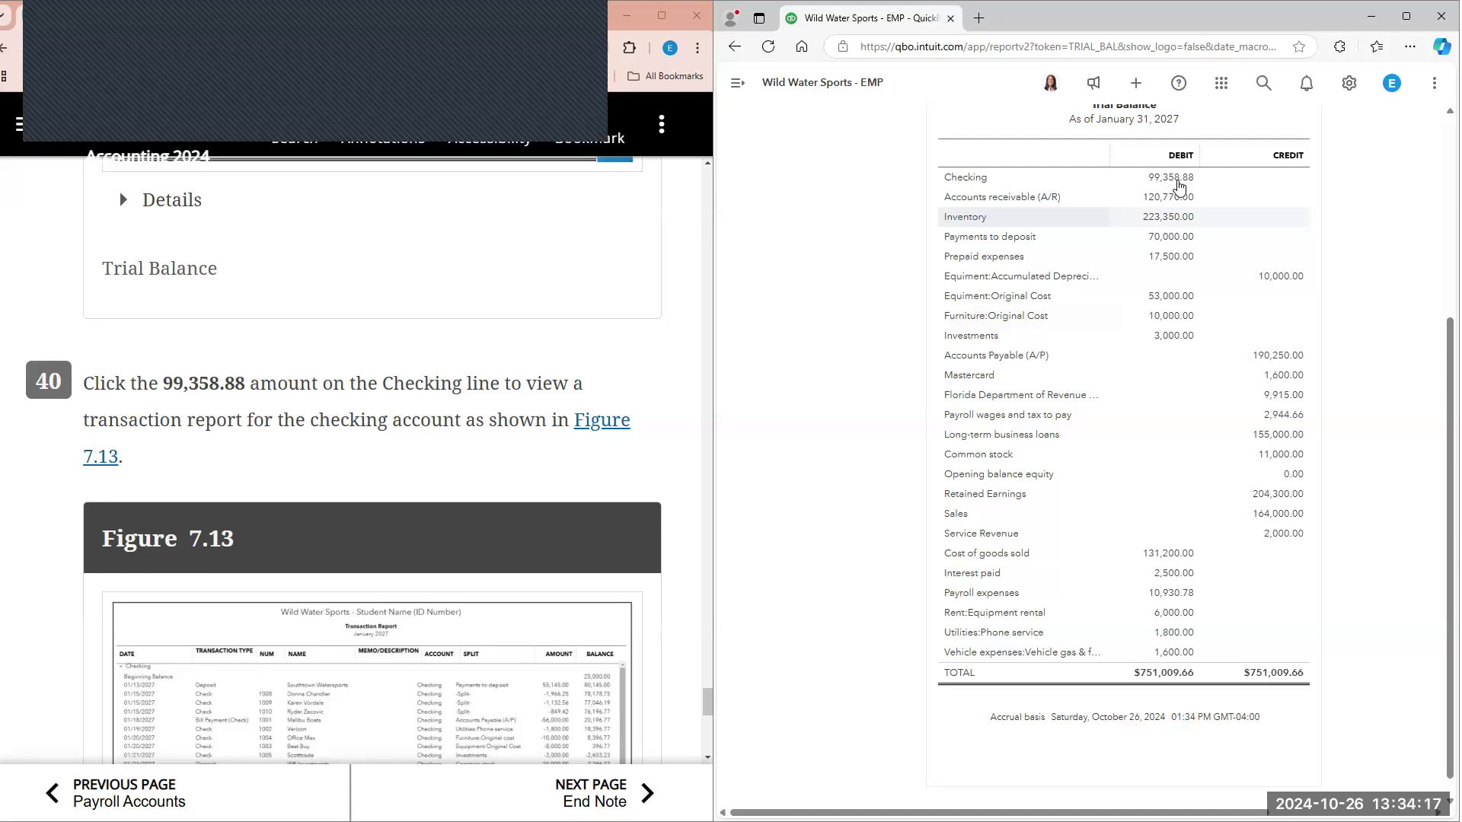
scroll(584, 336, down, 3)
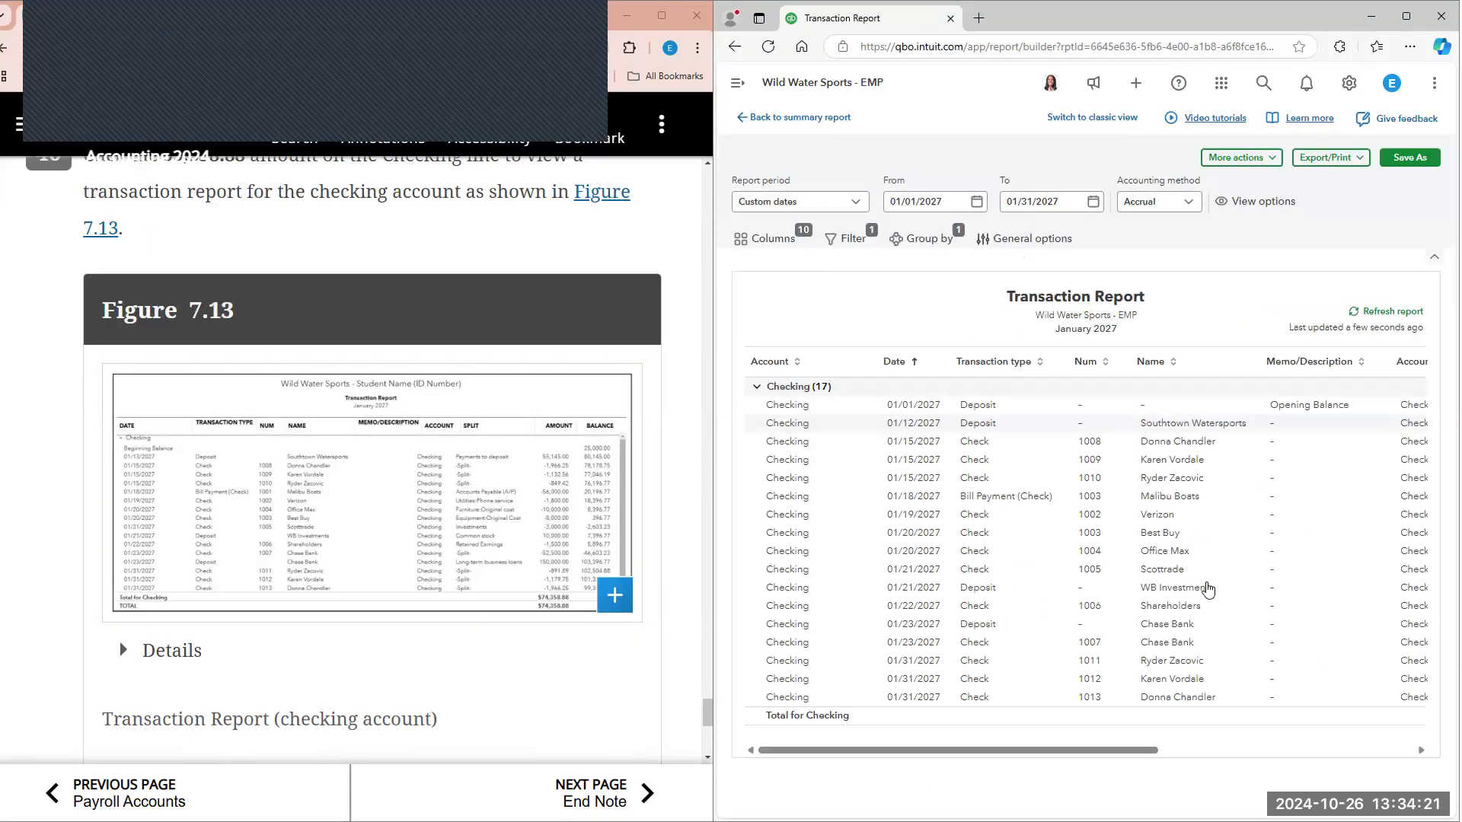
scroll(1310, 647, right, 3)
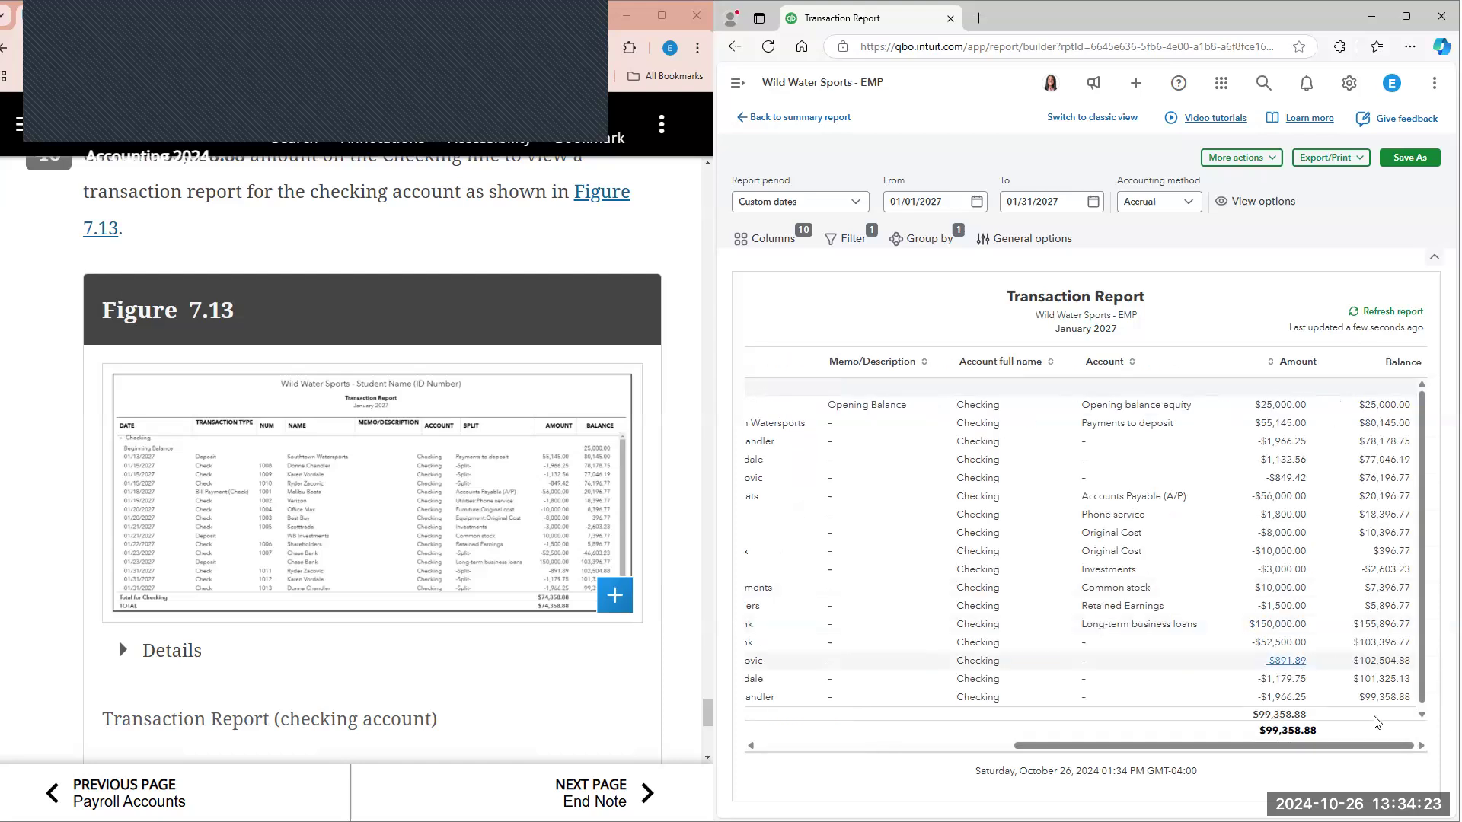
scroll(1371, 685, down, 1)
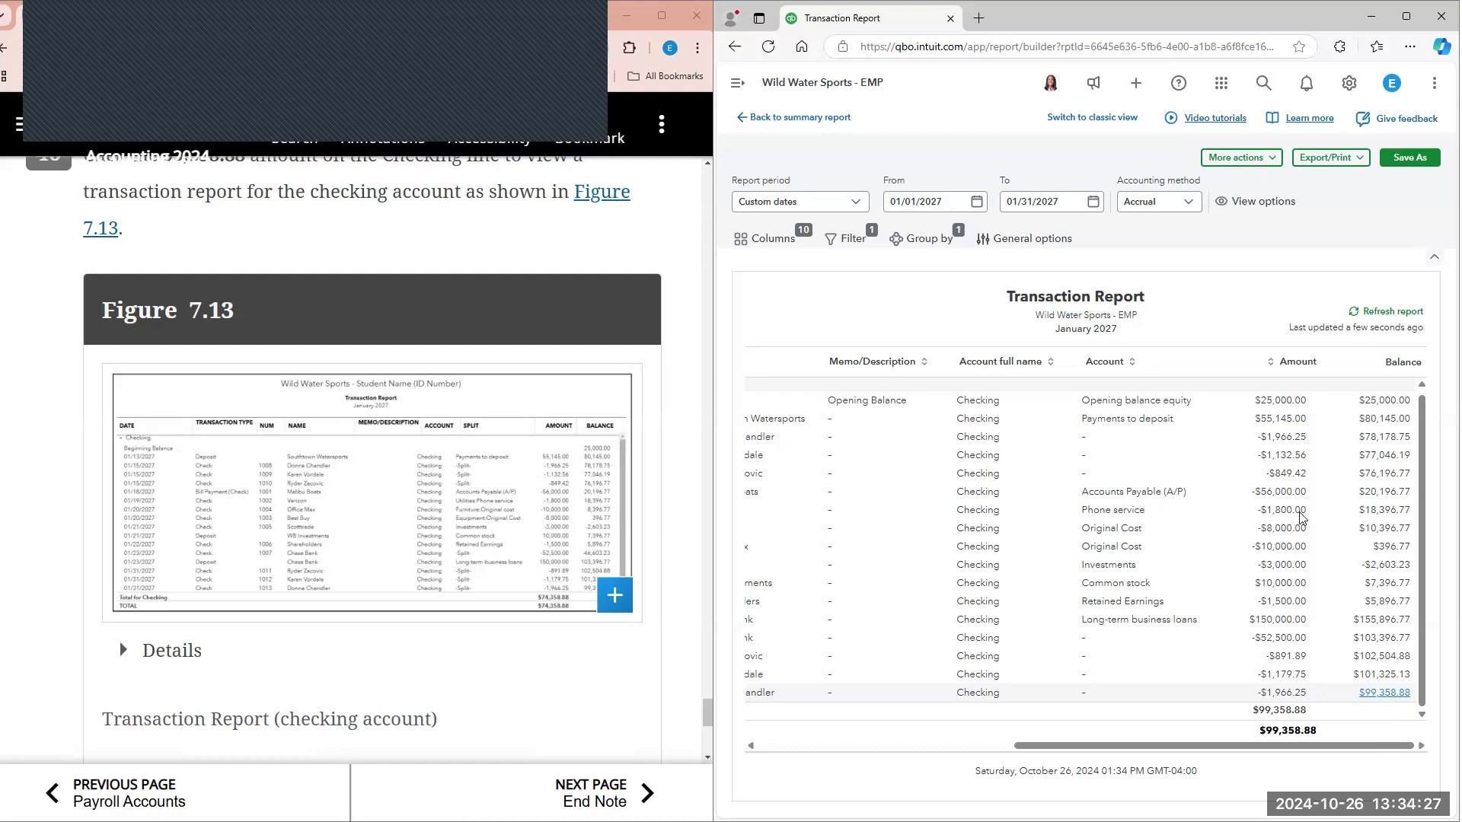
scroll(1302, 487, up, 1)
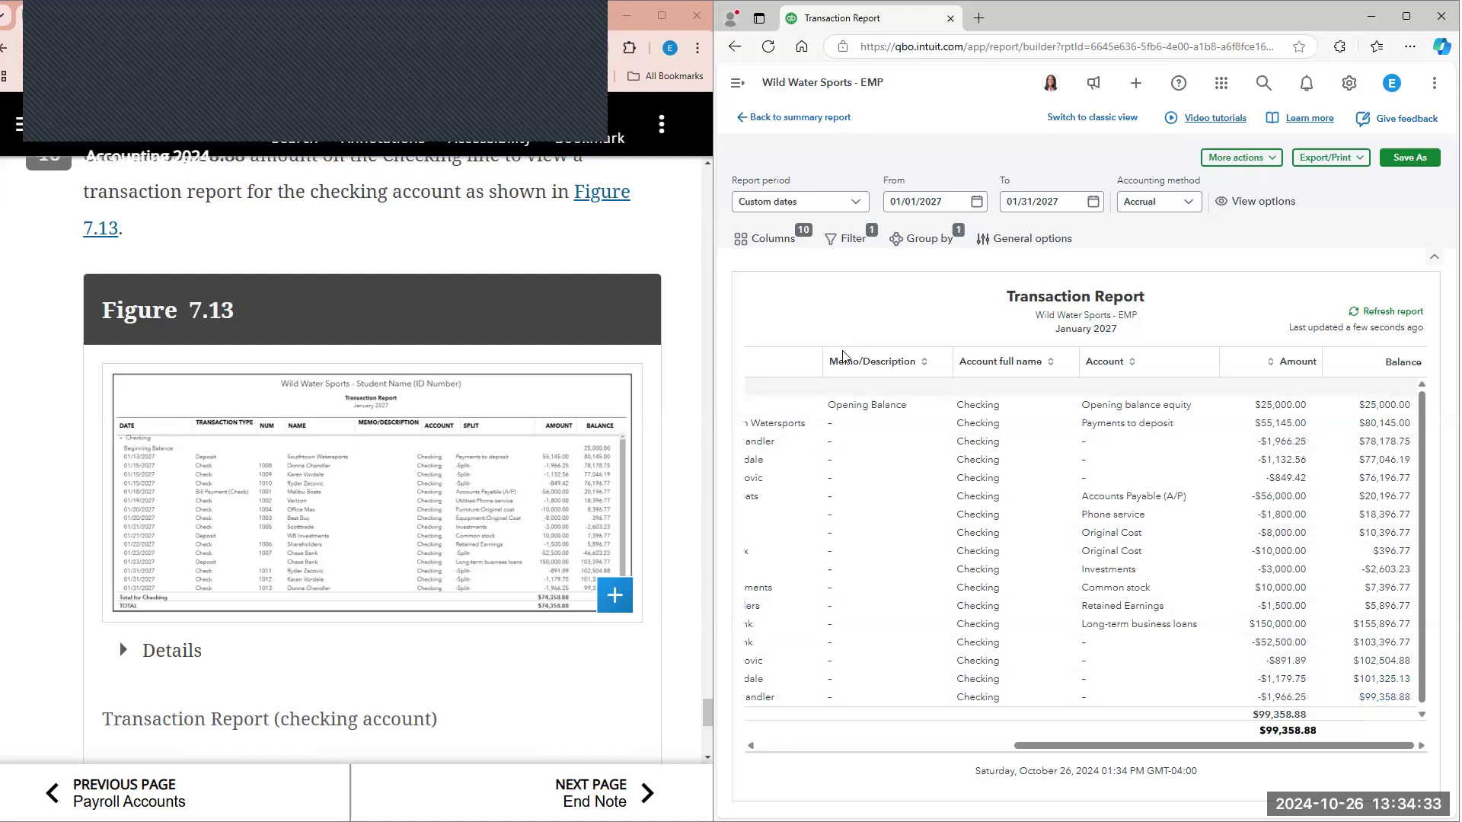
drag(1216, 752, 959, 752)
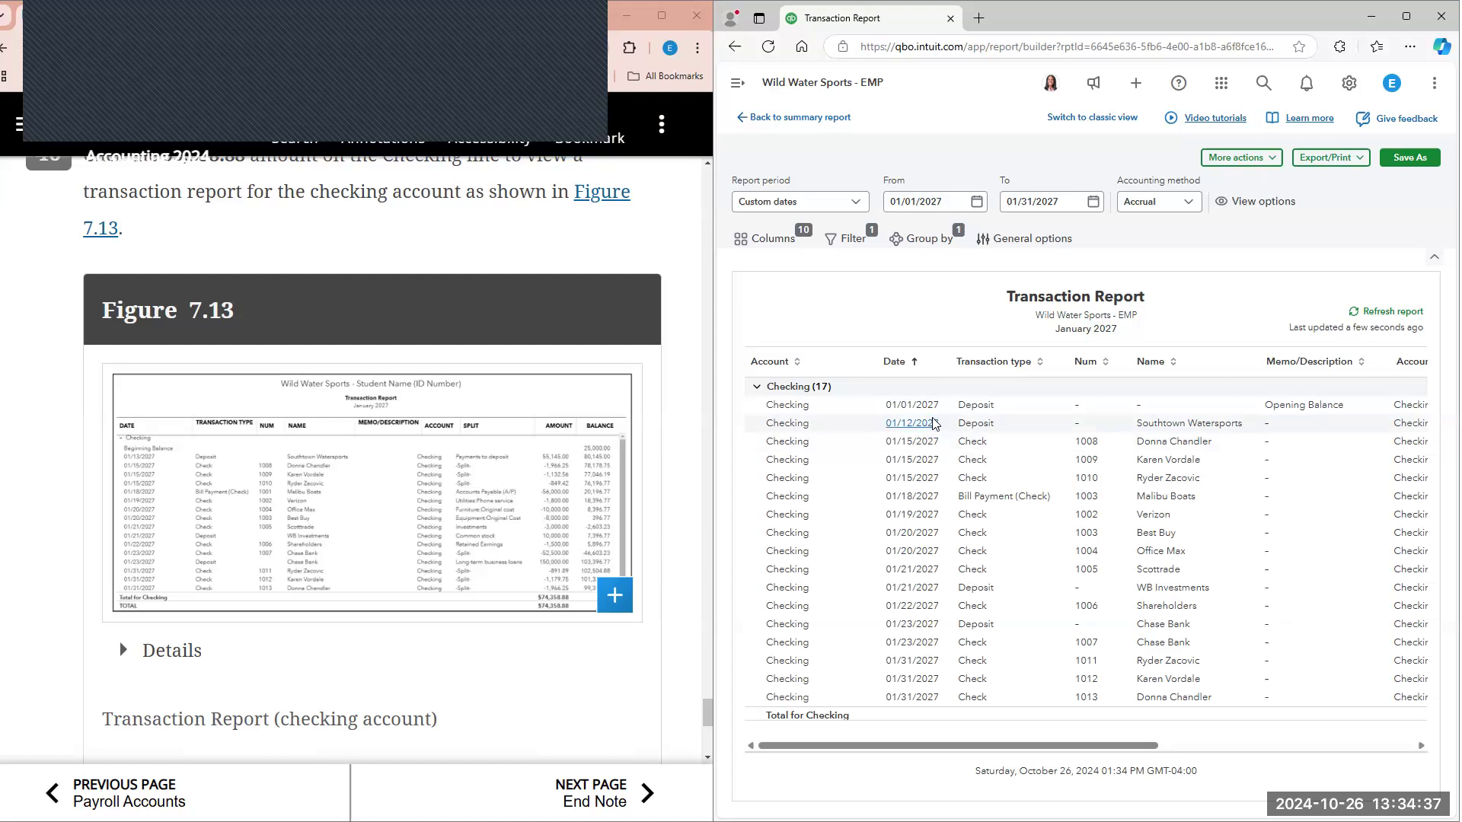
scroll(926, 438, down, 1)
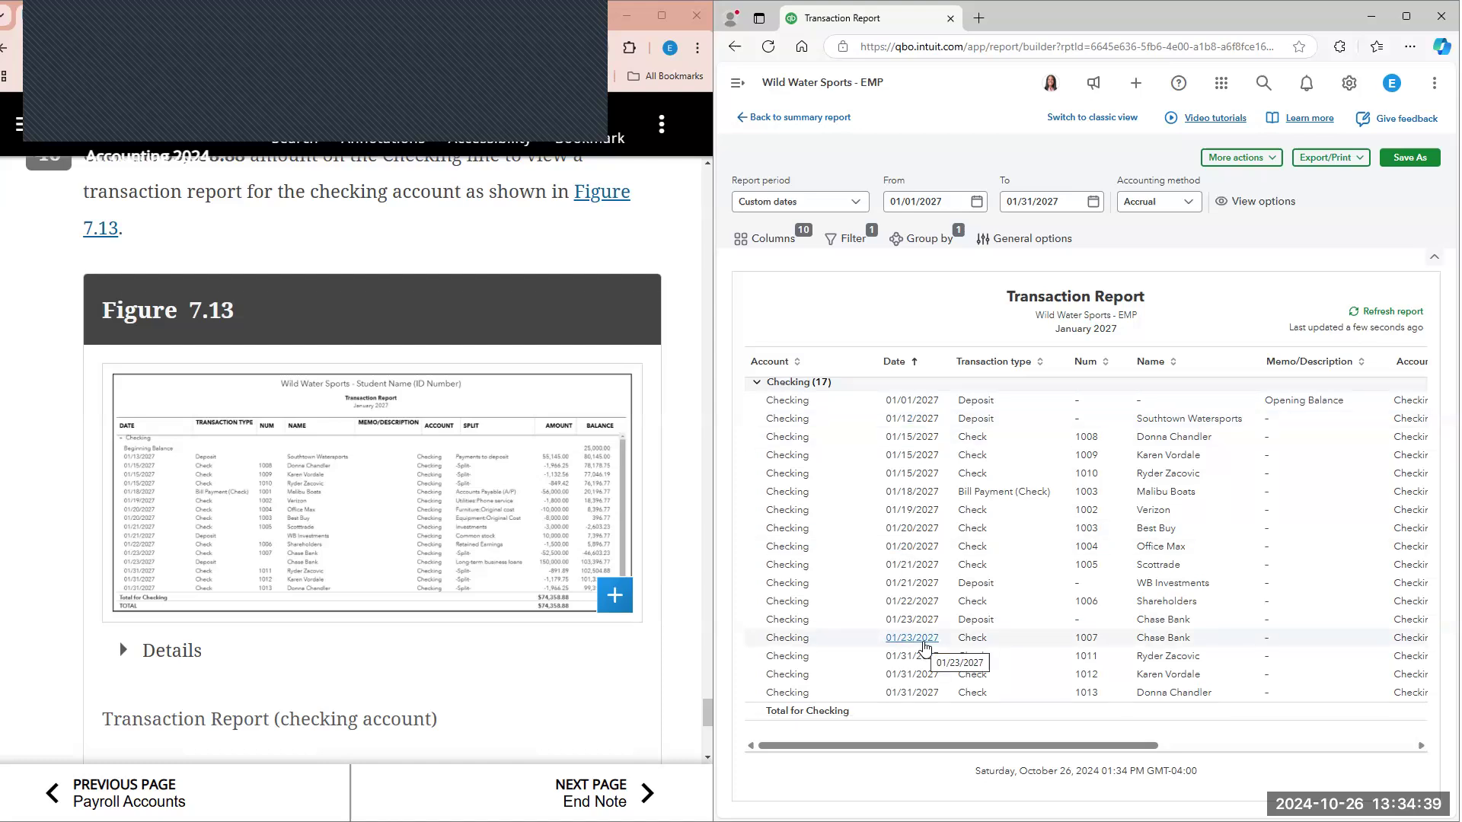
scroll(963, 558, up, 1)
drag(1102, 746, 1416, 737)
Step: Return to the Trial Balance summary report and read steps 41 to 43 on comparing the reports and fixing errors
click(792, 117)
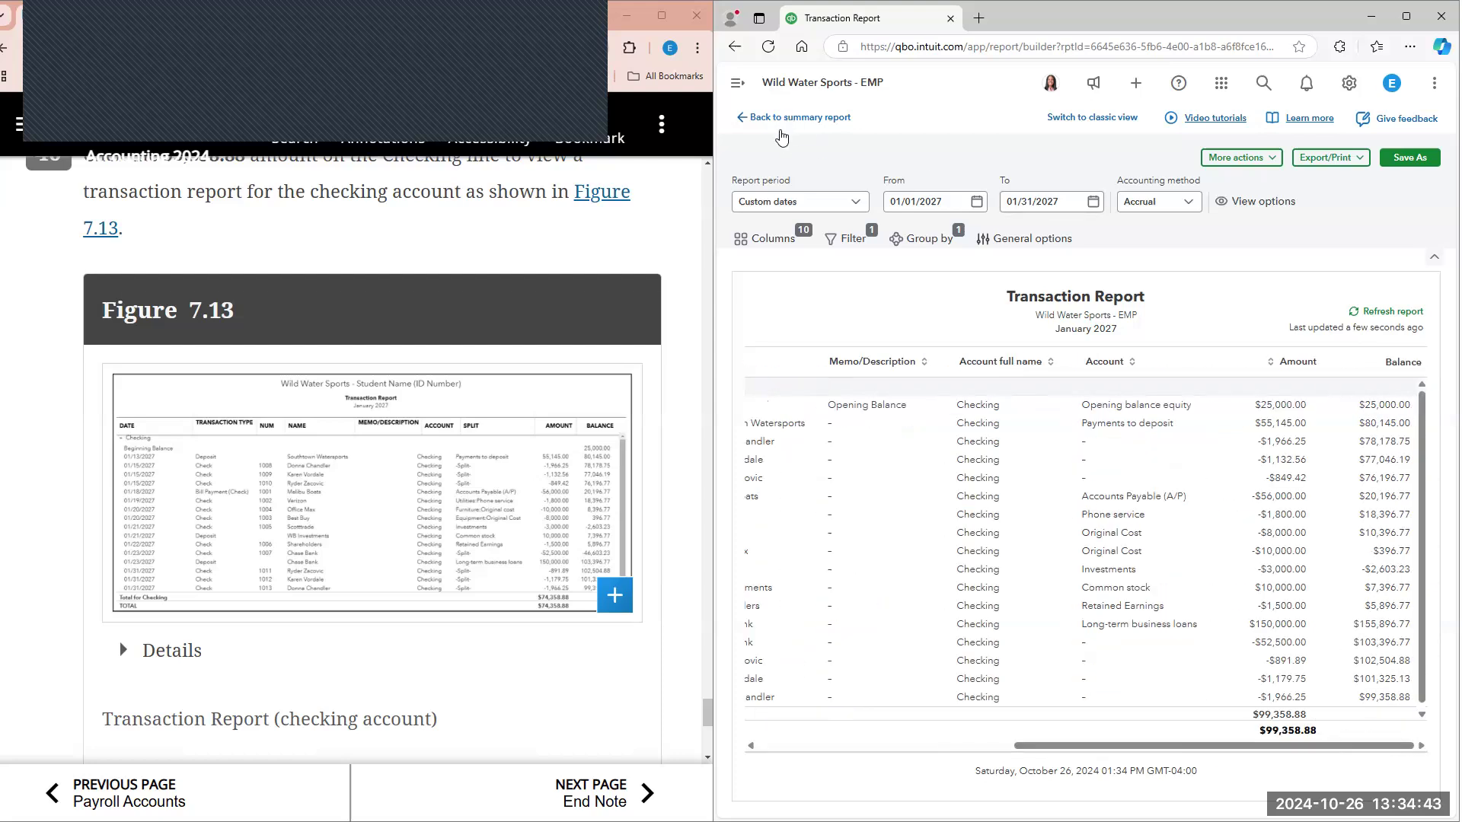
click(426, 522)
scroll(426, 522, down, 4)
scroll(427, 510, down, 3)
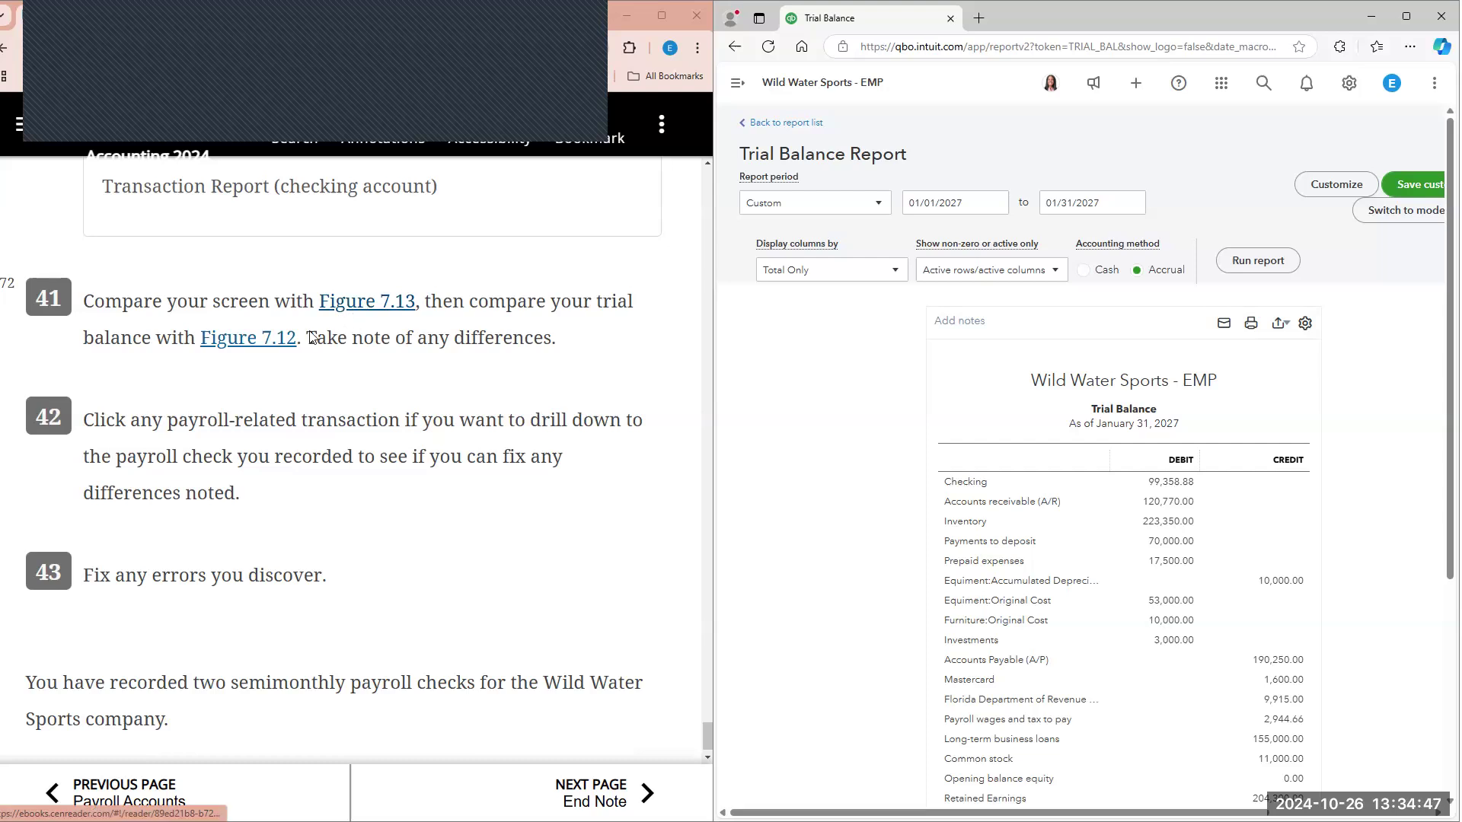
scroll(256, 405, down, 1)
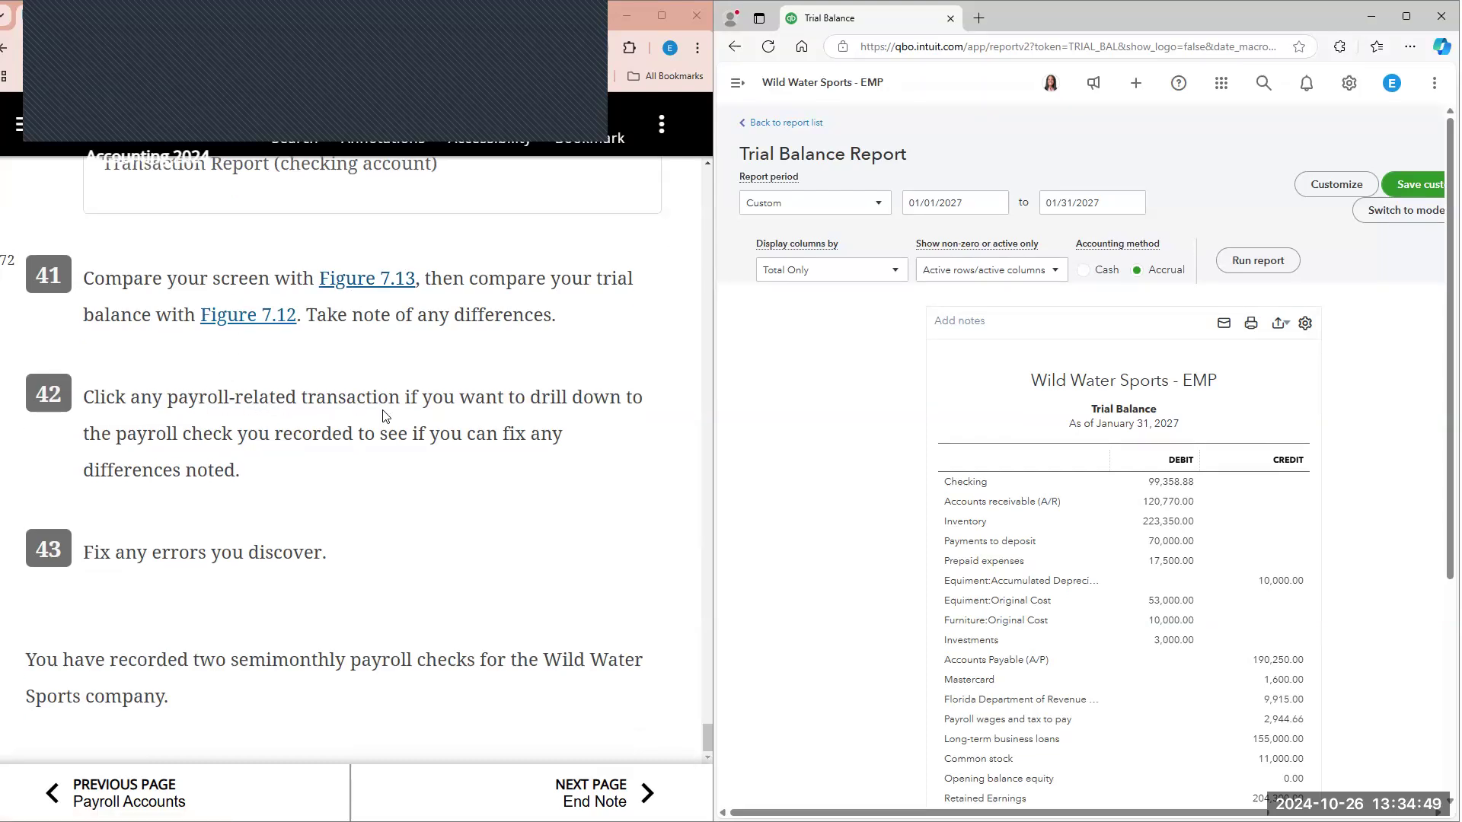